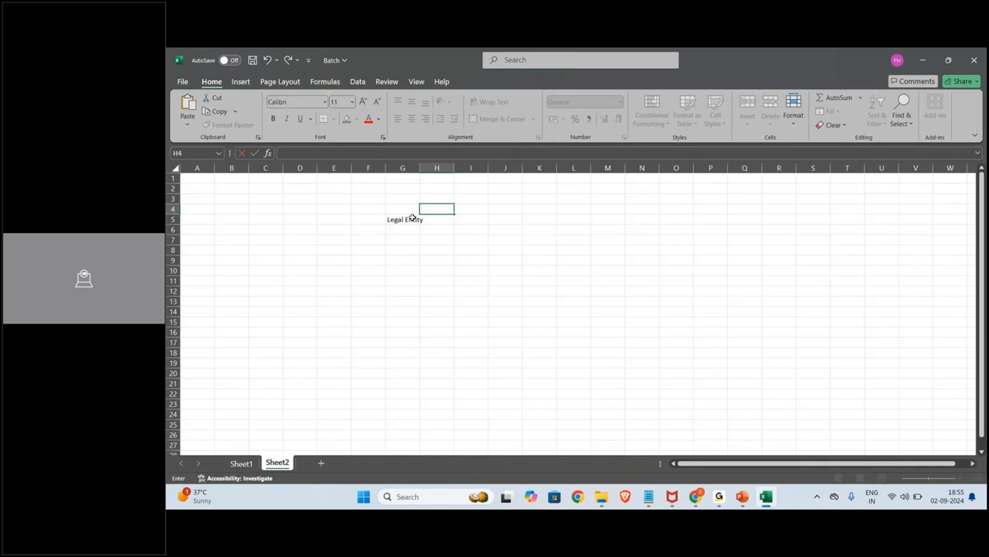
Enter the column heading P&L (Income) in cell H4.
{"action": "type", "text": "&"}
{"action": "key", "text": "Caps_Lock"}
{"action": "type", "text": "l"}
{"action": "key", "text": "BackSpace"}
{"action": "key", "text": "Caps_Lock"}
{"action": "type", "text": "L (I"}
{"action": "key", "text": "Caps_Lock"}
{"action": "type", "text": "ncome"}
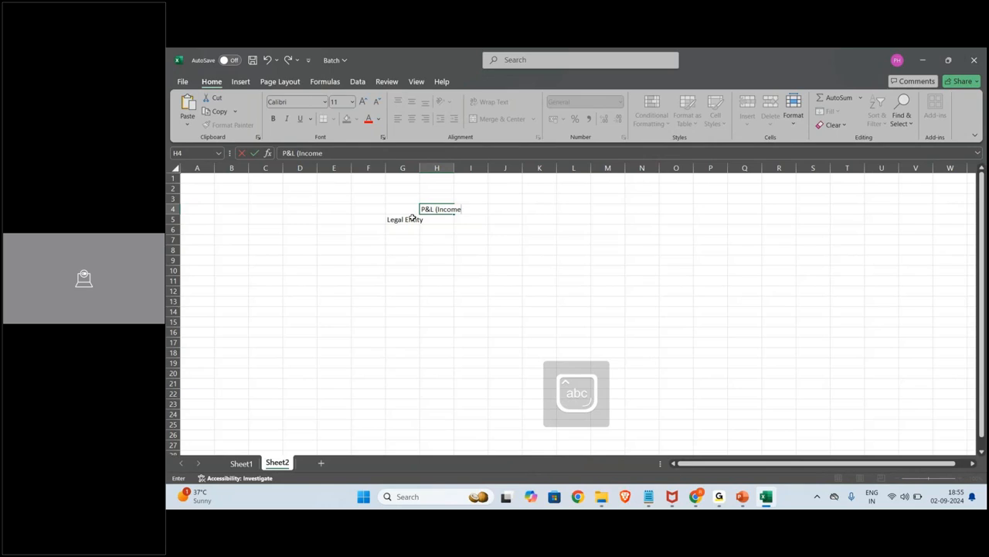
{"action": "key", "text": "Return"}
Enter the heading Balance Sheet in cell I4 and autofit the widths of columns H and G.
{"action": "key", "text": "Up"}
{"action": "key", "text": "Right"}
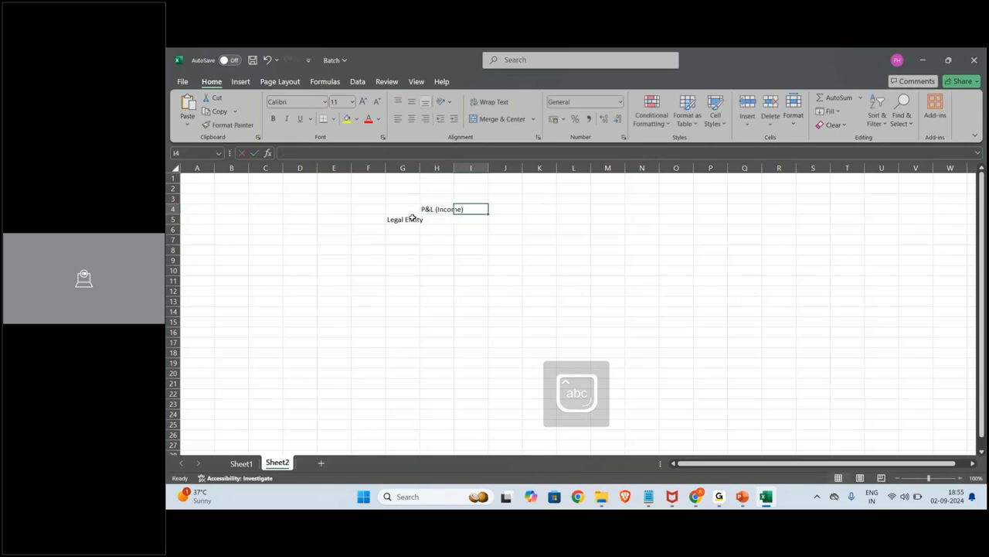
{"action": "type", "text": "ba"}
{"action": "key", "text": "BackSpace"}
{"action": "key", "text": "BackSpace"}
{"action": "key", "text": "Caps_Lock"}
{"action": "type", "text": "B"}
{"action": "key", "text": "Caps_Lock"}
{"action": "type", "text": "alance S"}
{"action": "type", "text": "eh"}
{"action": "key", "text": "BackSpace"}
{"action": "key", "text": "BackSpace"}
{"action": "type", "text": "heet"}
{"action": "key", "text": "Return"}
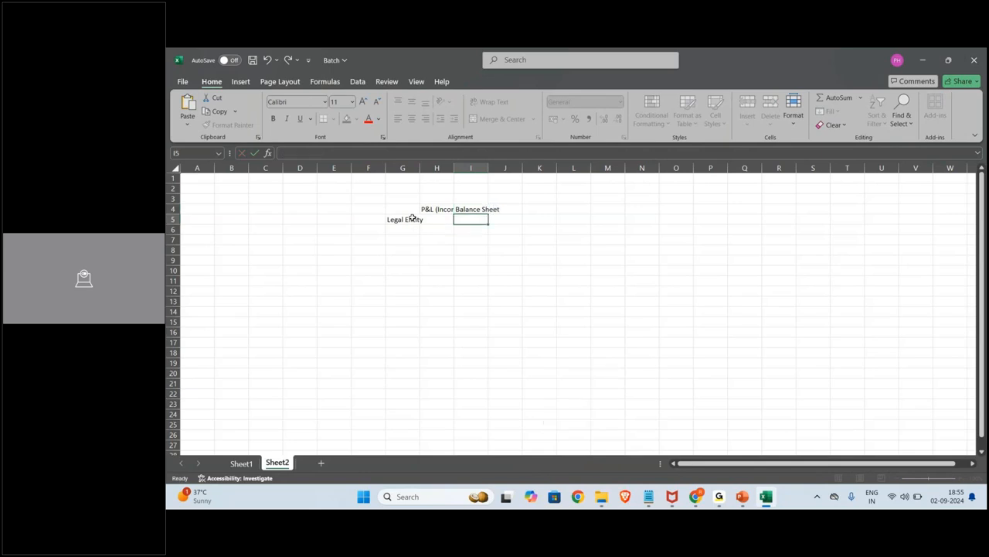
{"action": "double_click", "coordinate": [454, 167]}
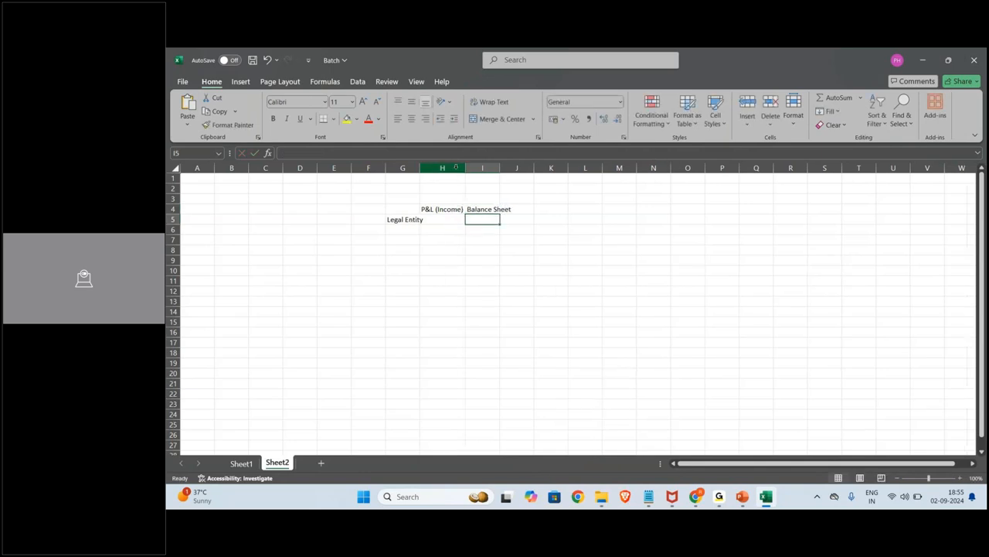
{"action": "double_click", "coordinate": [415, 167]}
List State wise, Brand Wise and Store Wise in cells G6 to G8, below Legal Entity.
{"action": "left_click", "coordinate": [408, 229]}
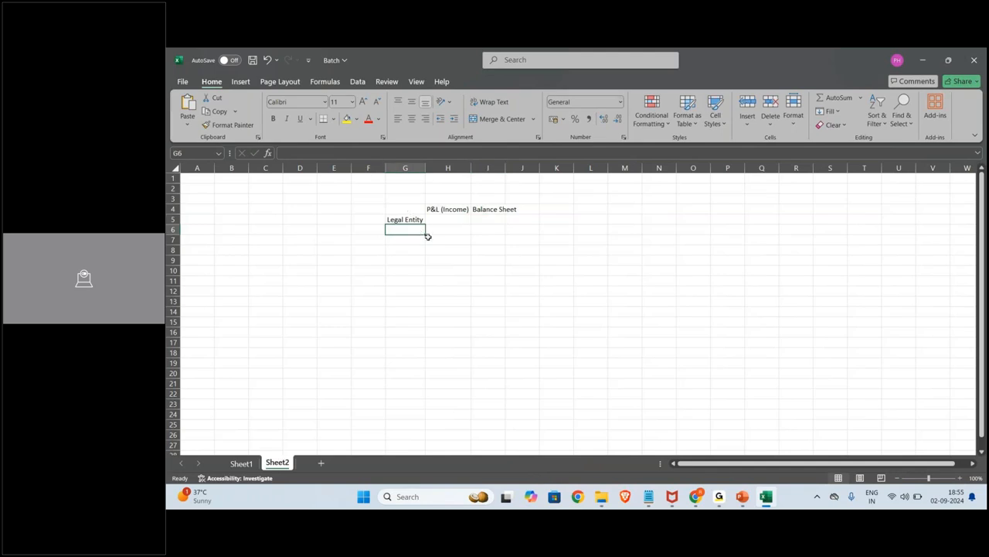
{"action": "type", "text": "State wise"}
{"action": "key", "text": "Return"}
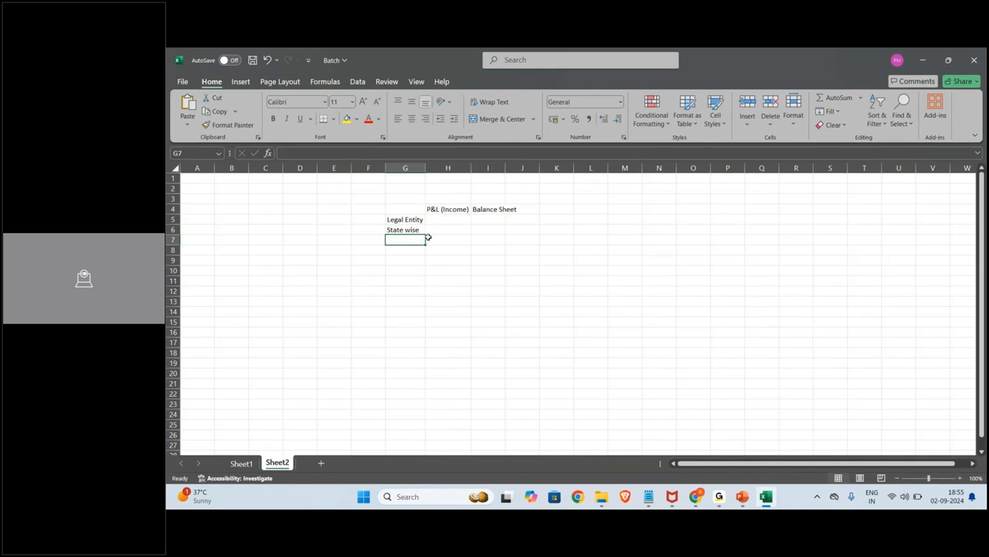
{"action": "type", "text": "Brand Wise"}
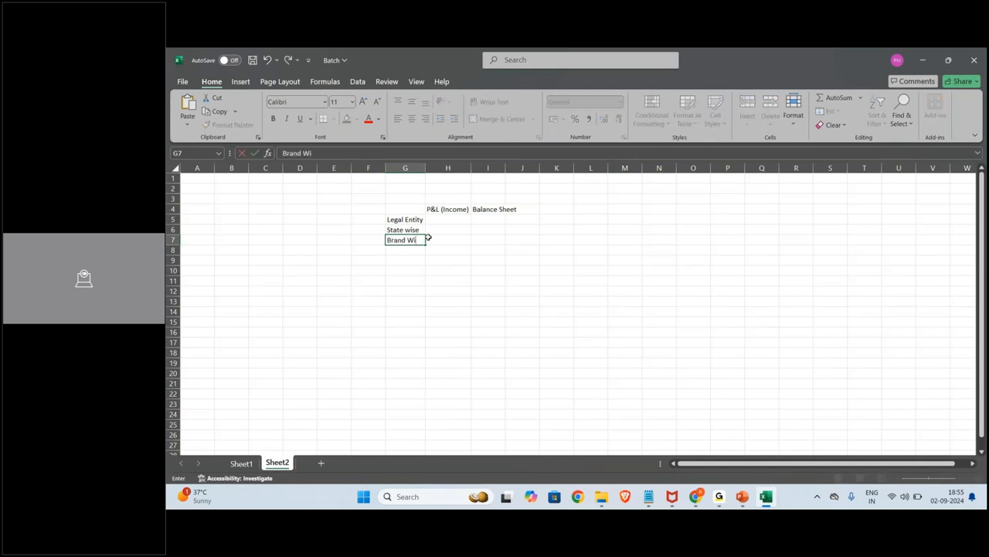
{"action": "key", "text": "Return"}
{"action": "type", "text": "Store W"}
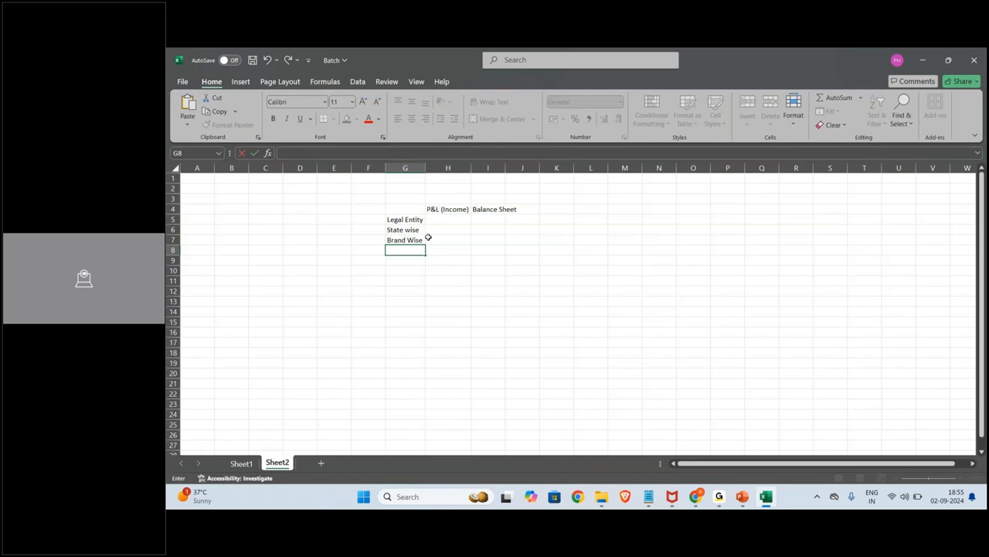
{"action": "type", "text": "ise"}
{"action": "key", "text": "Return"}
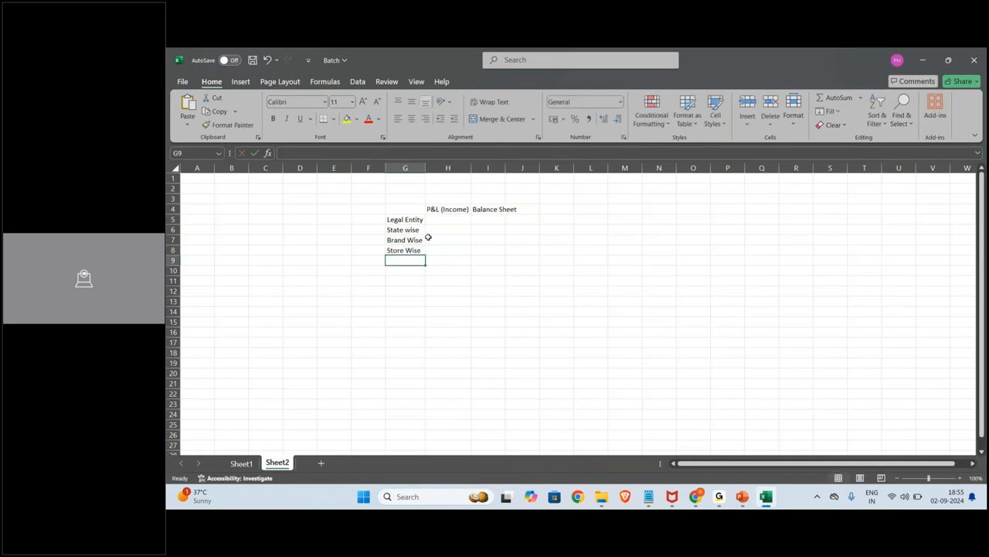
Add Dist. Channel in G9 and MEN / WOMEN / Kids wear in G10, widening column G to fit the labels.
{"action": "type", "text": "Dist. Chann"}
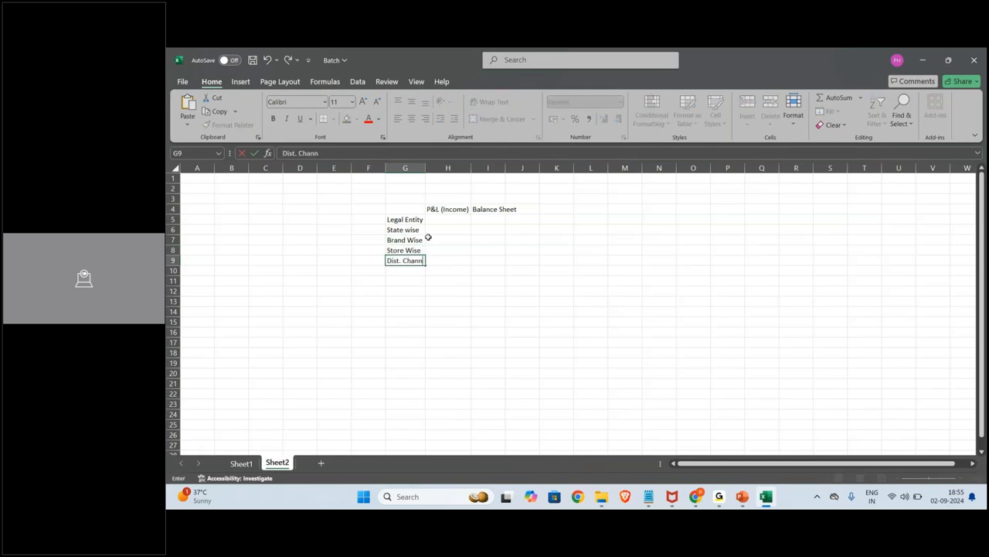
{"action": "type", "text": "el"}
{"action": "key", "text": "Return"}
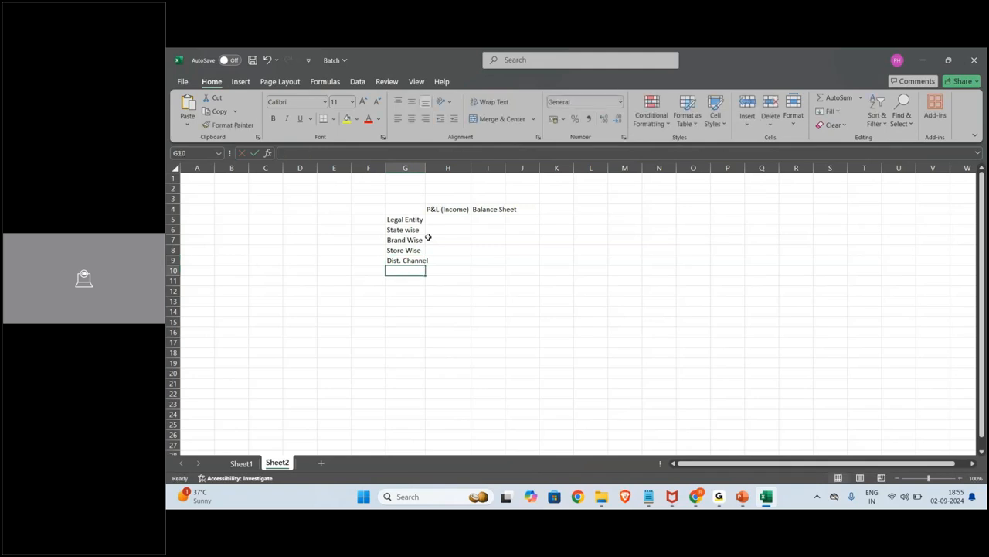
{"action": "key", "text": "Caps_Lock"}
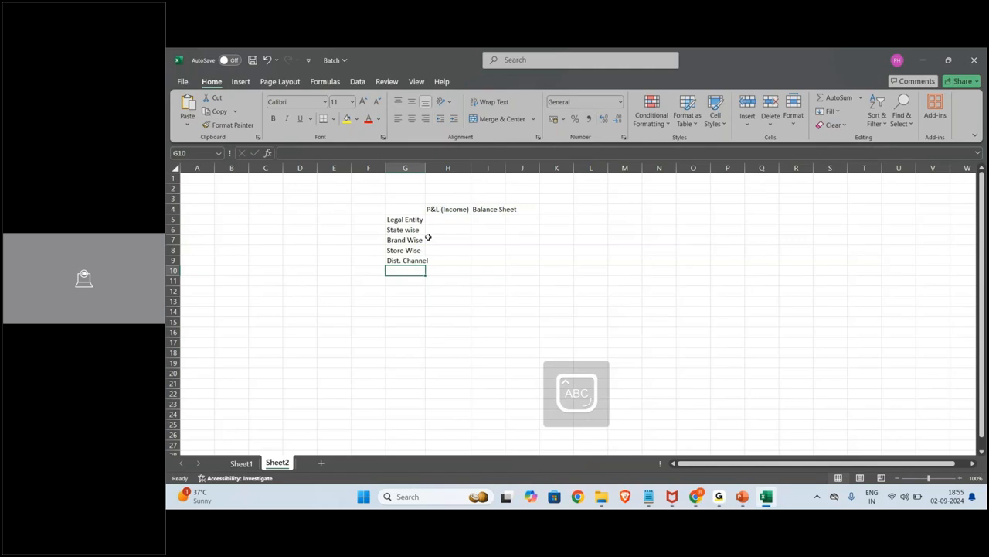
{"action": "type", "text": "MEN / WOMEN /"}
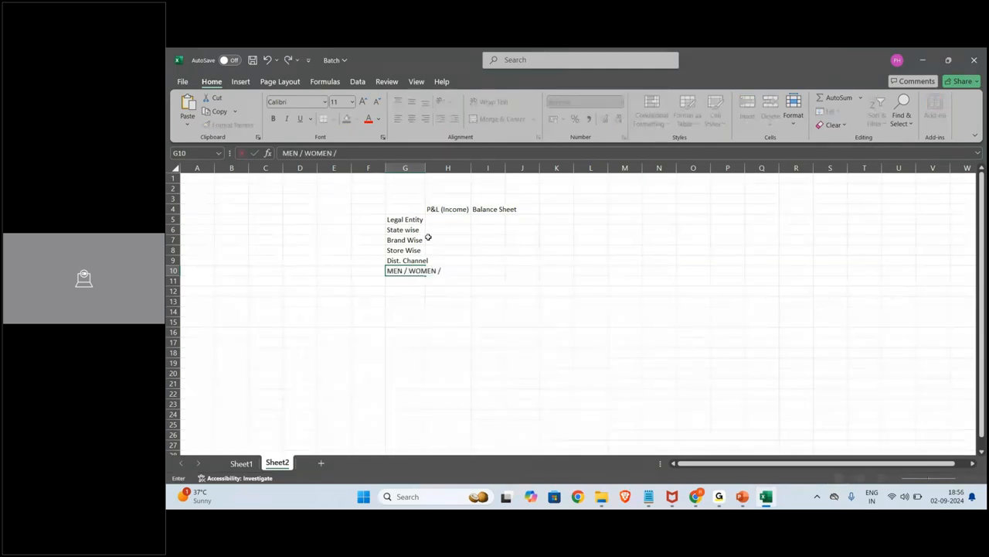
{"action": "key", "text": "Escape"}
{"action": "type", "text": "MEN / WOMEN / Kids wear"}
{"action": "key", "text": "Return"}
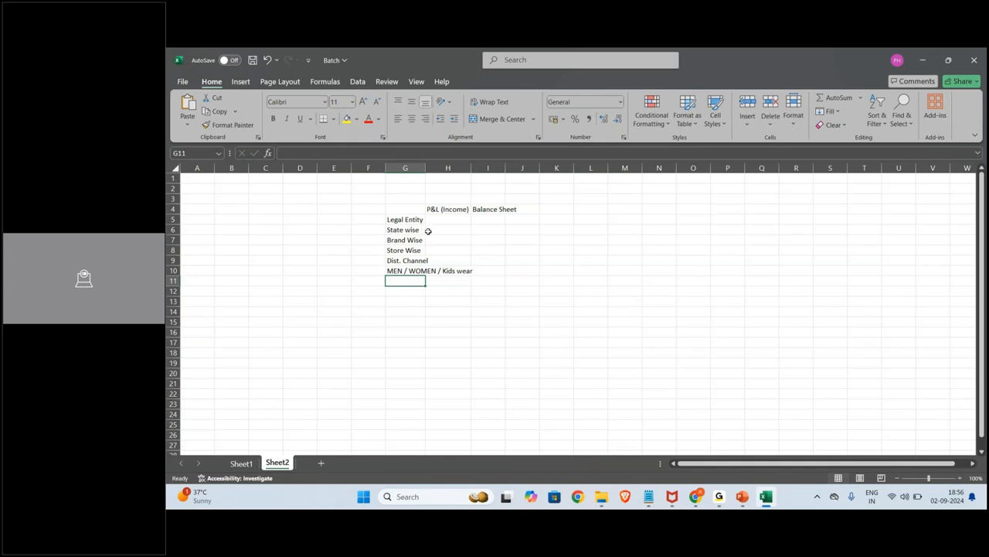
{"action": "left_click_drag", "start_coordinate": [428, 167], "coordinate": [477, 167]}
Enter Required in cell H5 for the Legal Entity row under P&L (Income).
{"action": "left_click", "coordinate": [487, 219]}
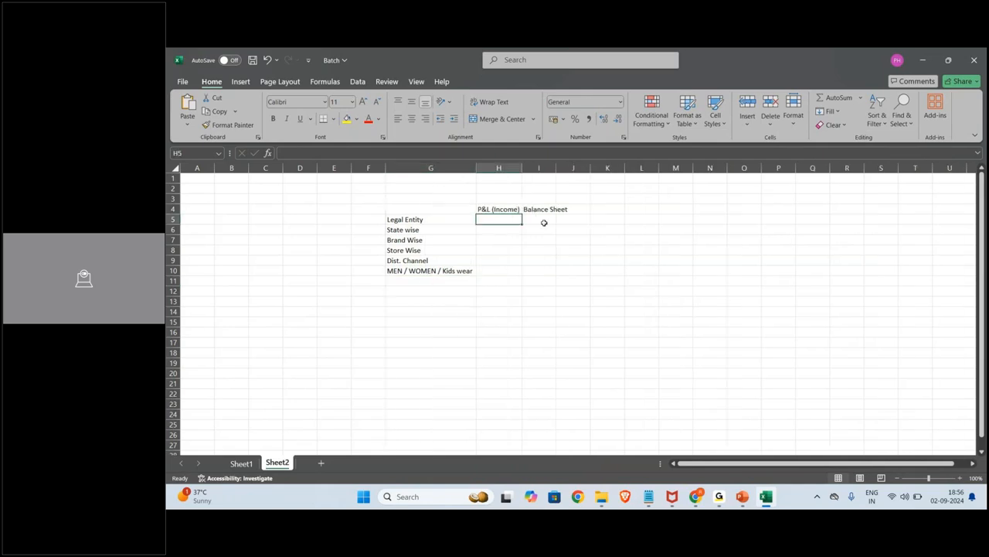
{"action": "type", "text": "Reqd."}
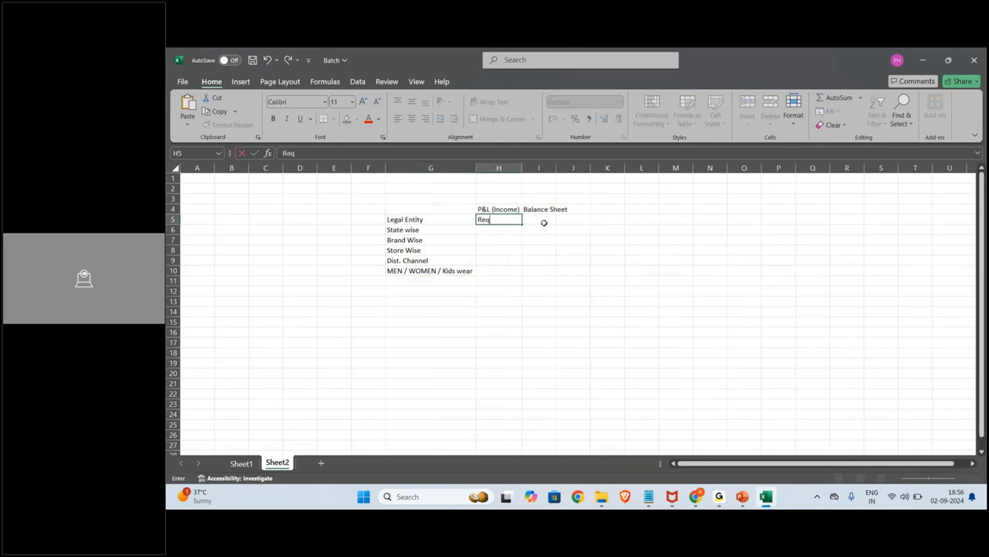
{"action": "key", "text": "Return"}
{"action": "key", "text": "Up"}
{"action": "key", "text": "F2"}
{"action": "key", "text": "BackSpace"}
{"action": "key", "text": "BackSpace"}
{"action": "type", "text": "uired"}
{"action": "key", "text": "Return"}
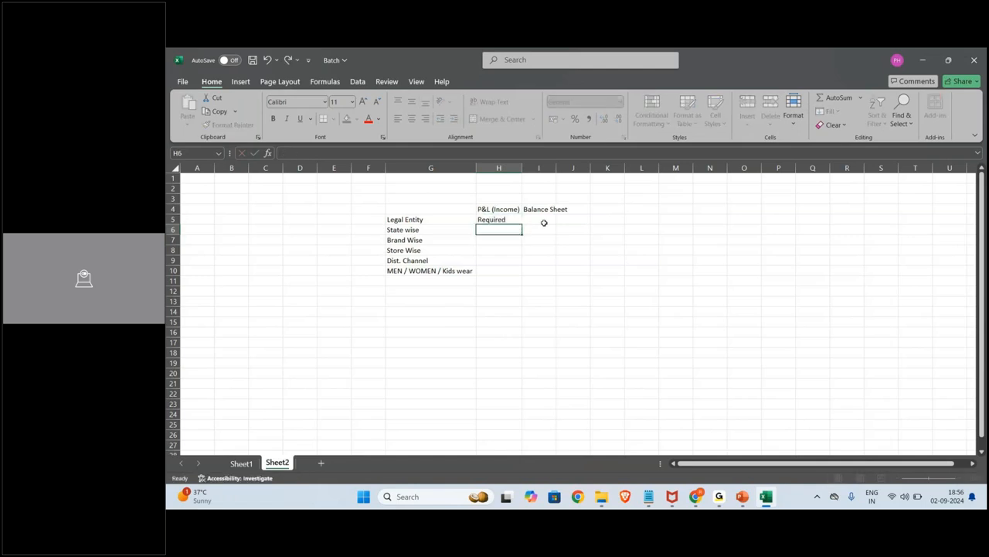
Copy Required from H5 into the whole range H5:I10.
{"action": "key", "text": "Up"}
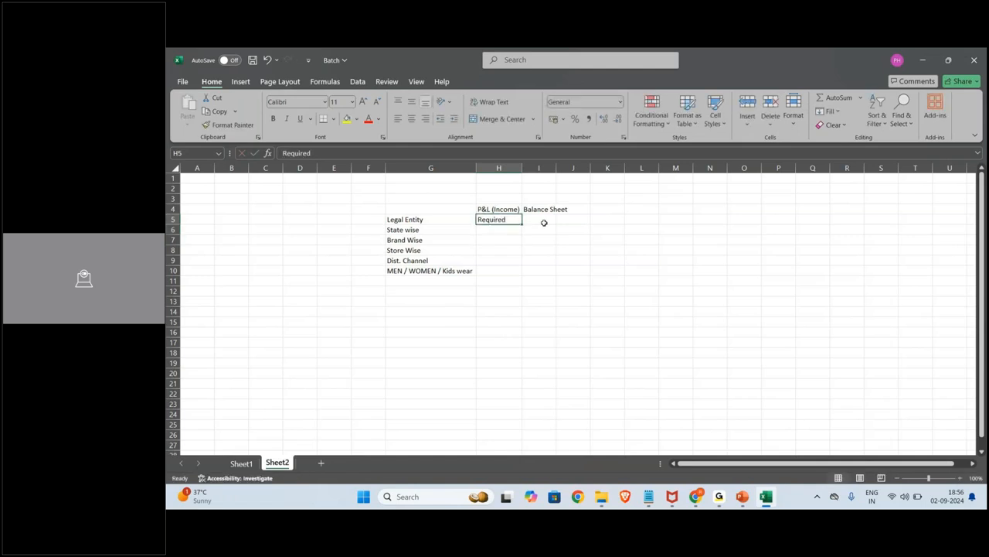
{"action": "key", "text": "ctrl+c"}
{"action": "key", "text": "shift+Right"}
{"action": "key", "text": "shift+Down"}
{"action": "key", "text": "shift+Down"}
{"action": "key", "text": "shift+Down"}
{"action": "key", "text": "shift+Down"}
{"action": "key", "text": "shift+Down"}
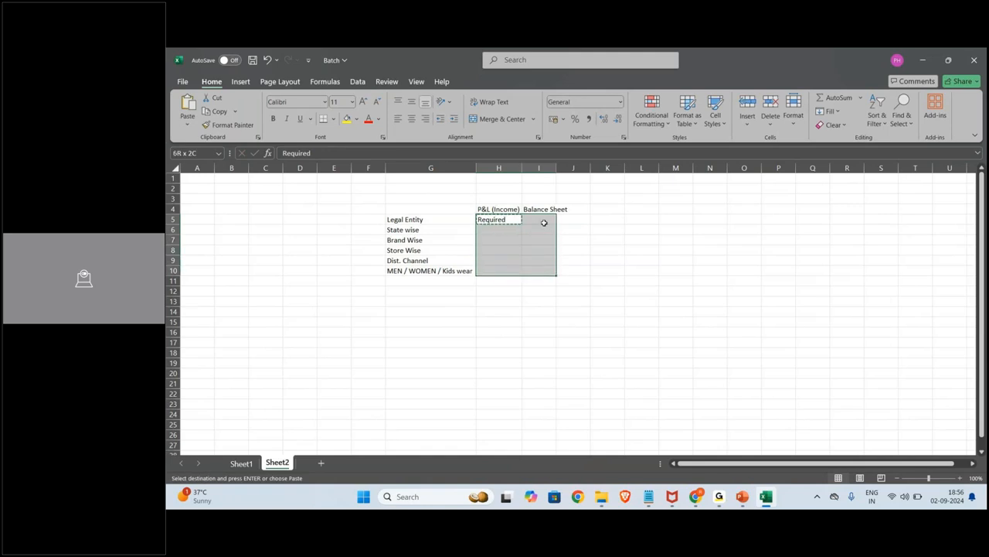
{"action": "key", "text": "ctrl+v"}
Add the row label Luxury / Mastige / Classic in cell G11.
{"action": "key", "text": "ctrl+Down"}
{"action": "key", "text": "Down"}
{"action": "key", "text": "Left"}
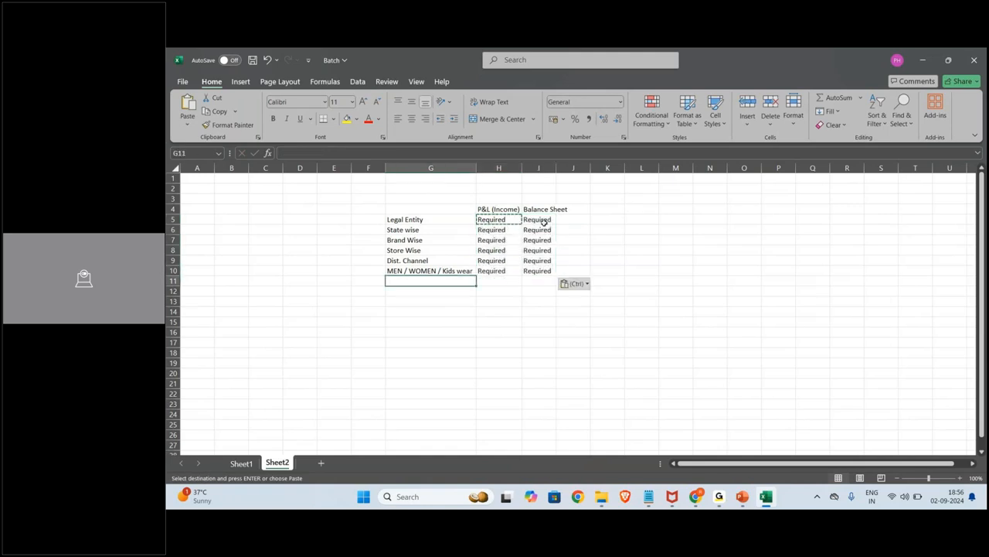
{"action": "type", "text": "Luzu"}
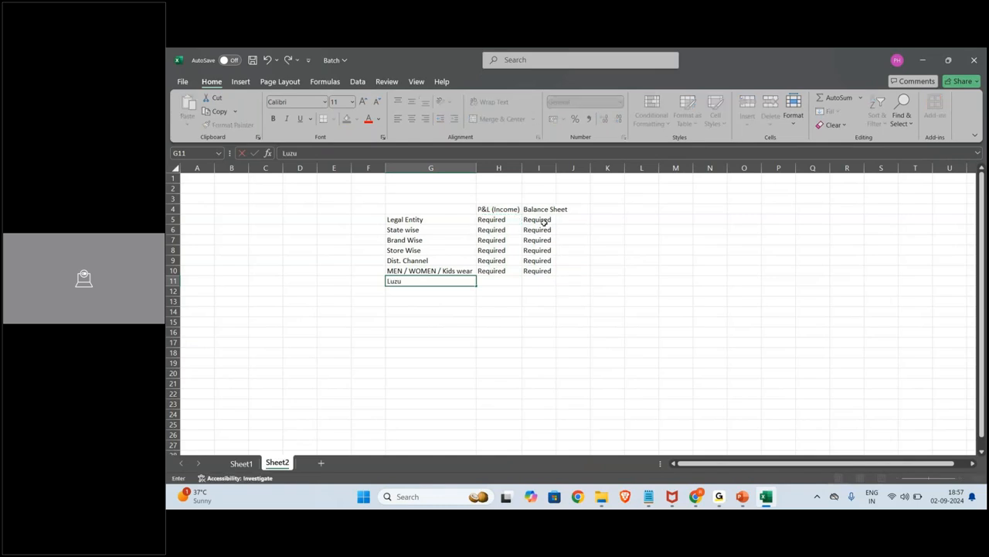
{"action": "key", "text": "BackSpace"}
{"action": "key", "text": "BackSpace"}
{"action": "type", "text": "xury / Mastige / Classic"}
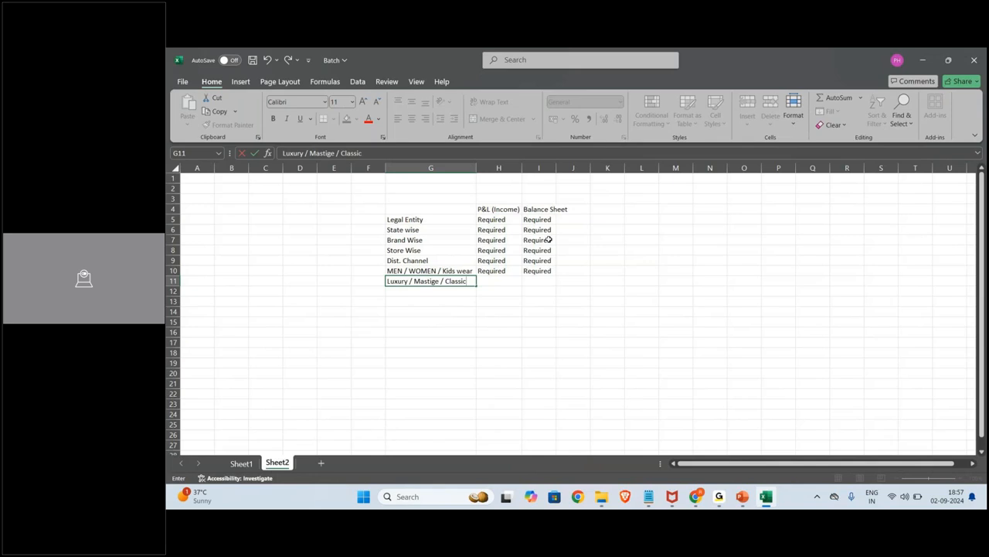
{"action": "key", "text": "Return"}
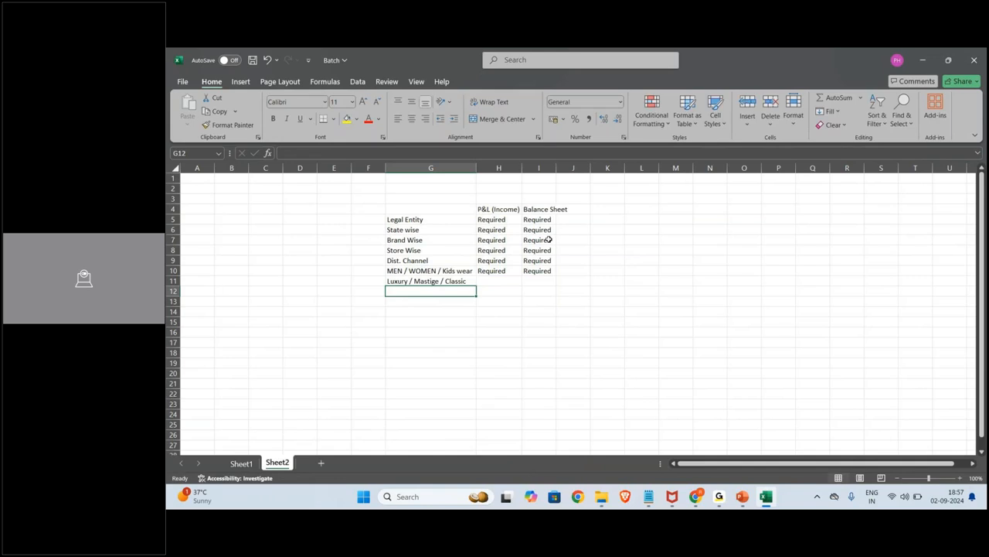
Add the row labels Brand Wise in G12 and Leather / Cosmetics / Electronics in G13.
{"action": "type", "text": "Brand Wise"}
{"action": "key", "text": "Return"}
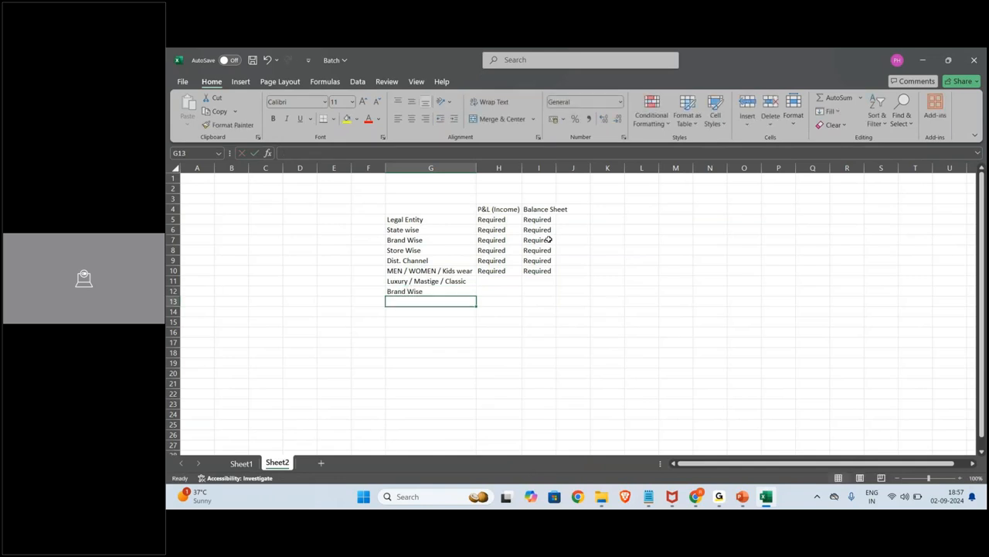
{"action": "type", "text": "Leather /"}
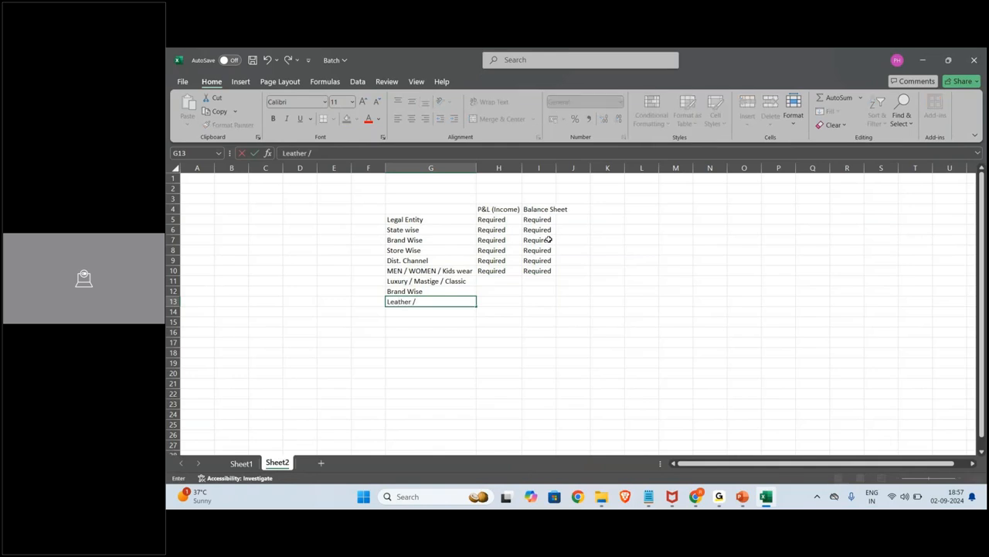
{"action": "type", "text": " Cosmetics / Electronics"}
{"action": "key", "text": "Return"}
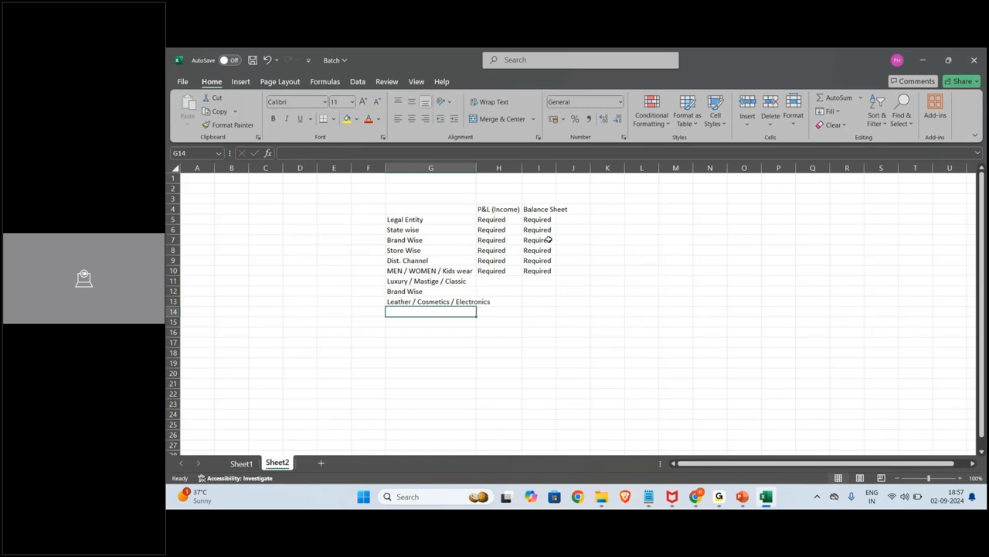
Add the row label Personal Care / Beauty / Hygiene in cell G14, correcting the spelling of Hygiene.
{"action": "type", "text": "Personal Care / "}
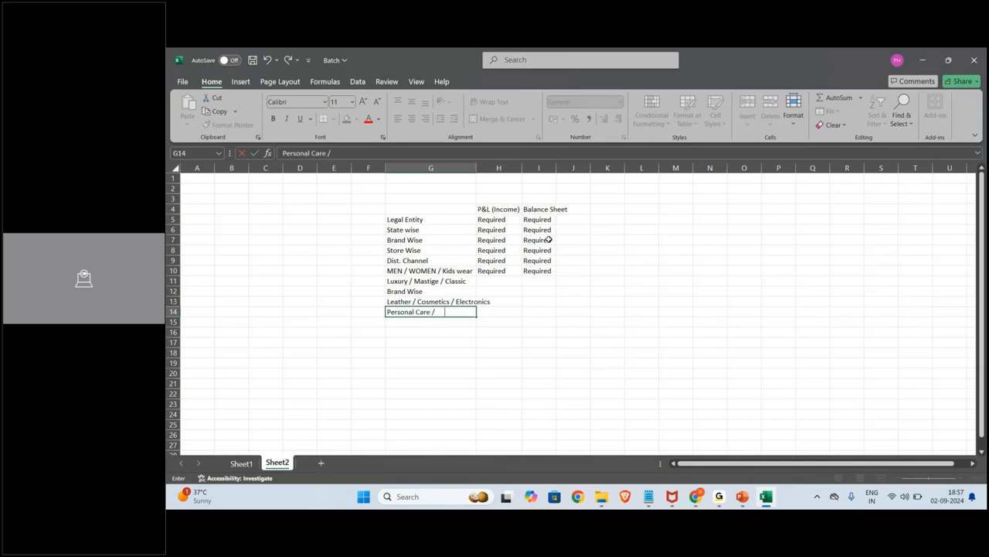
{"action": "type", "text": "Beauty /"}
{"action": "mouse_move", "coordinate": [723, 495]}
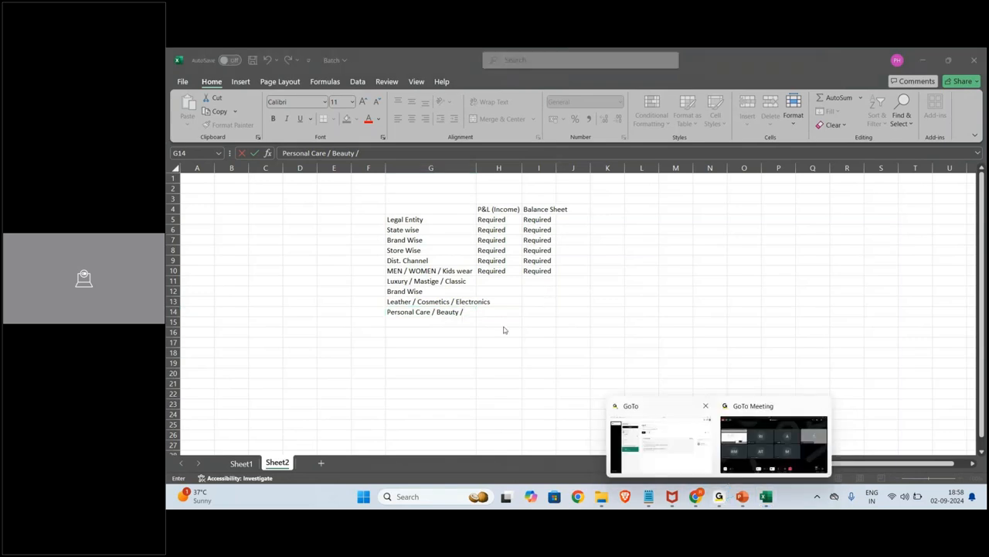
{"action": "type", "text": "Hyg"}
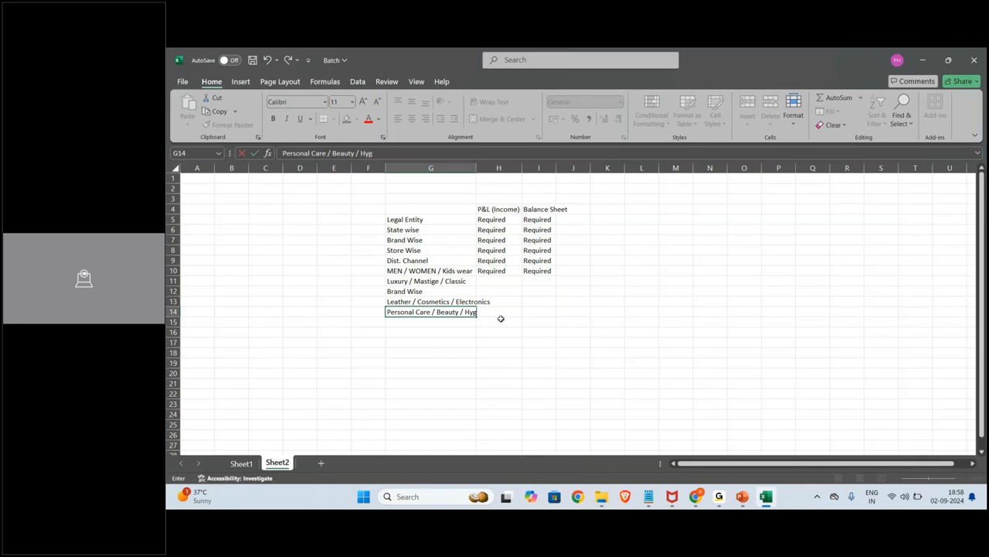
{"action": "type", "text": "ience"}
{"action": "key", "text": "Return"}
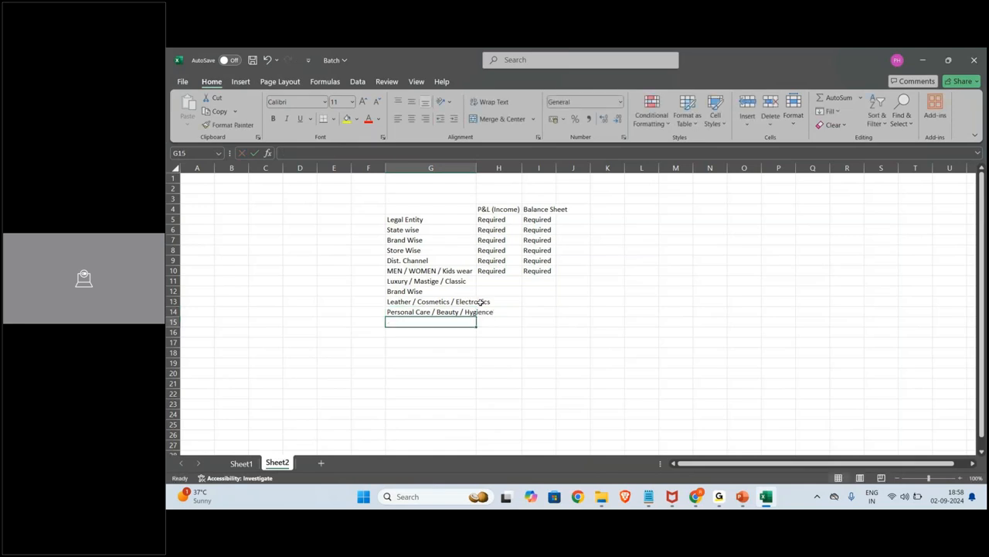
{"action": "left_click", "coordinate": [445, 313]}
{"action": "left_click", "coordinate": [371, 152]}
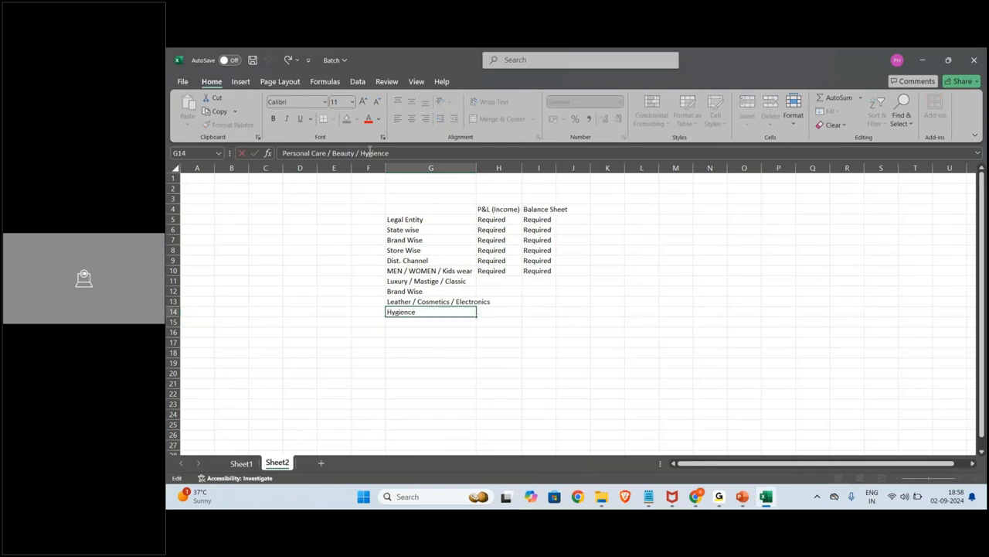
{"action": "key", "text": "BackSpace"}
{"action": "key", "text": "BackSpace"}
{"action": "type", "text": "e"}
{"action": "key", "text": "Return"}
Fill Required from row 10 down through H14 and I14, and autofit column G.
{"action": "left_click", "coordinate": [484, 272]}
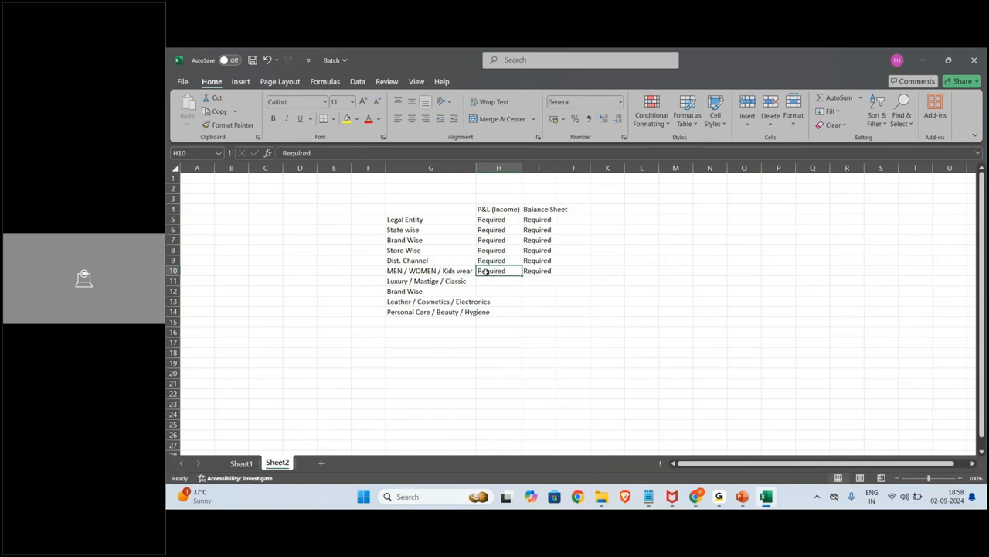
{"action": "left_click_drag", "start_coordinate": [485, 272], "coordinate": [530, 313]}
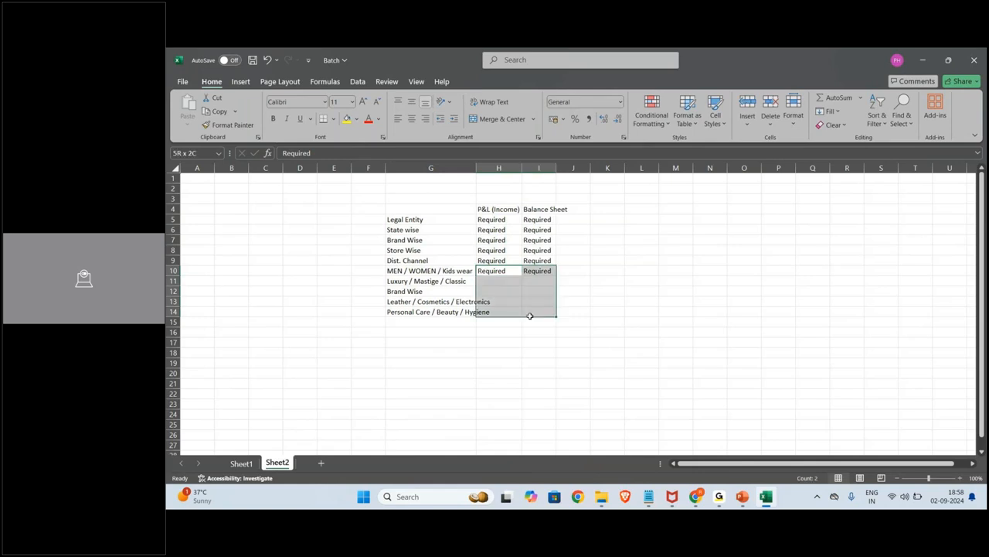
{"action": "double_click", "coordinate": [479, 168]}
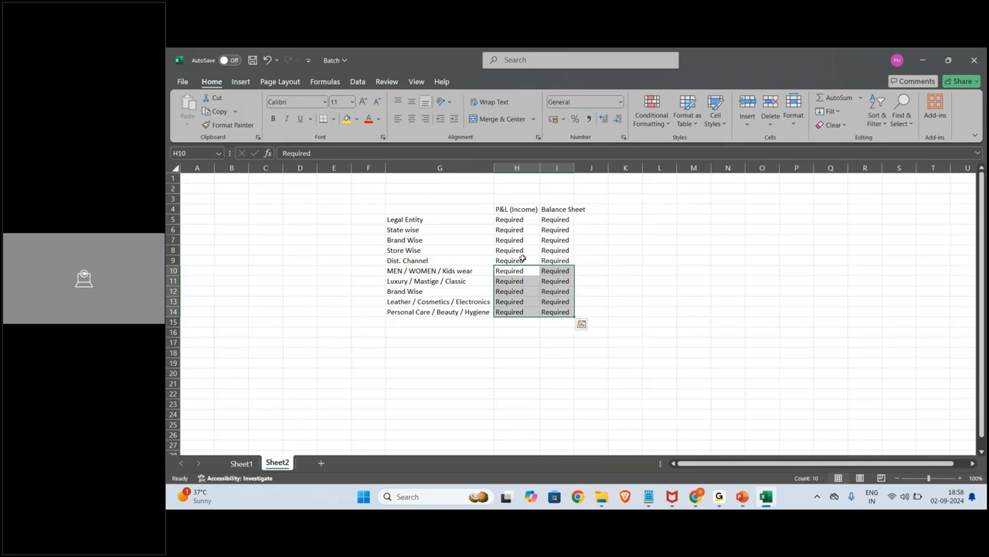
{"action": "left_click", "coordinate": [467, 209]}
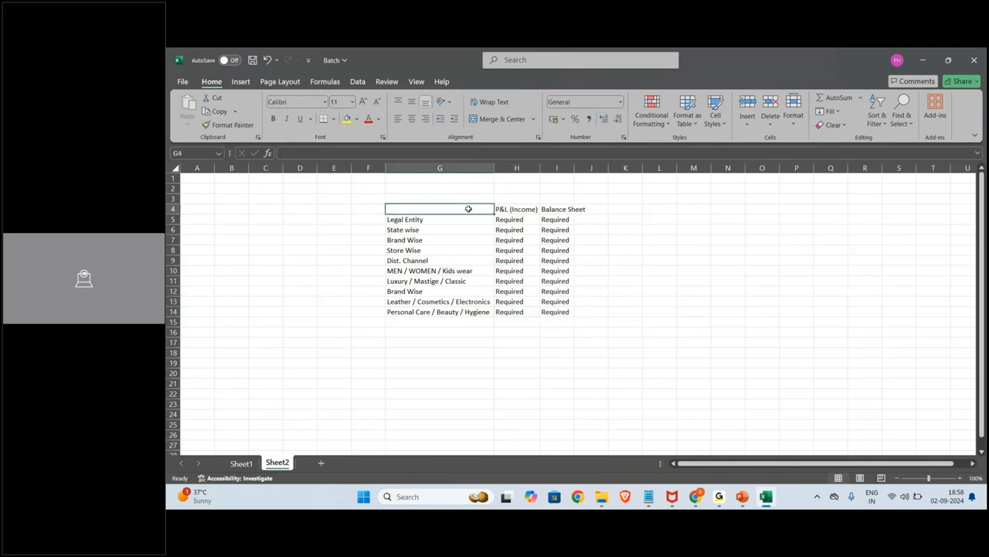
Enter the header Dimnsions in G4 and the row label Vendors (HUL / Loreal) in G15.
{"action": "type", "text": "Dimnsions"}
{"action": "key", "text": "Return"}
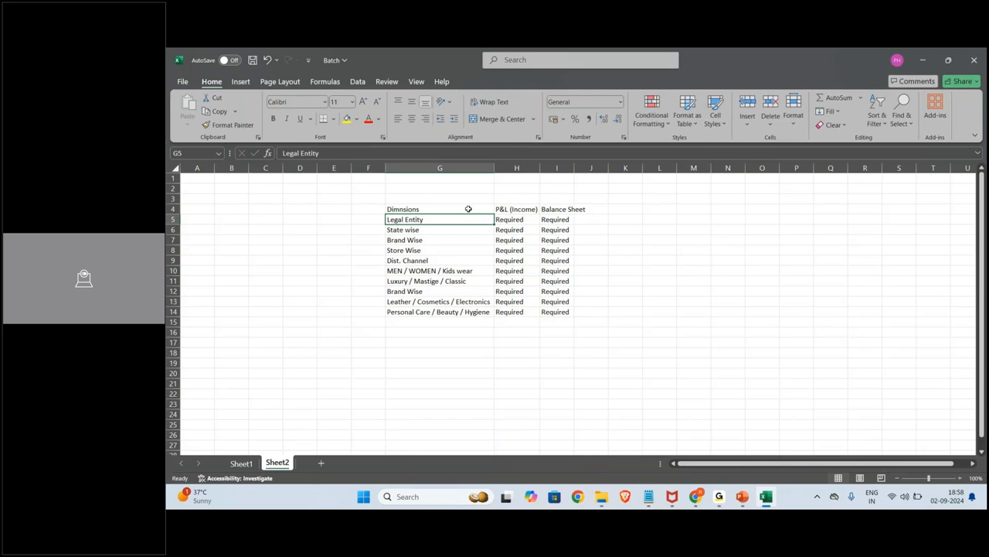
{"action": "left_click", "coordinate": [428, 321]}
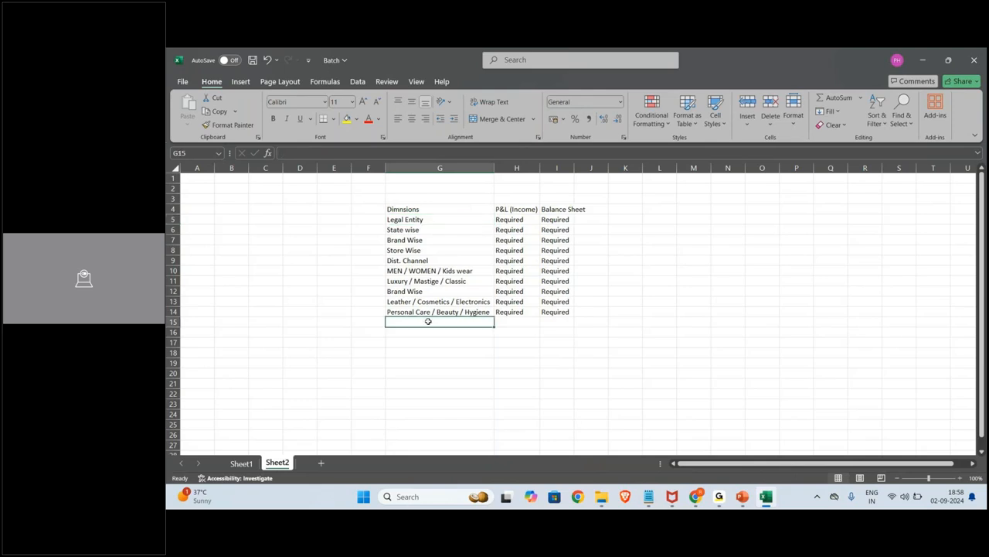
{"action": "type", "text": "V"}
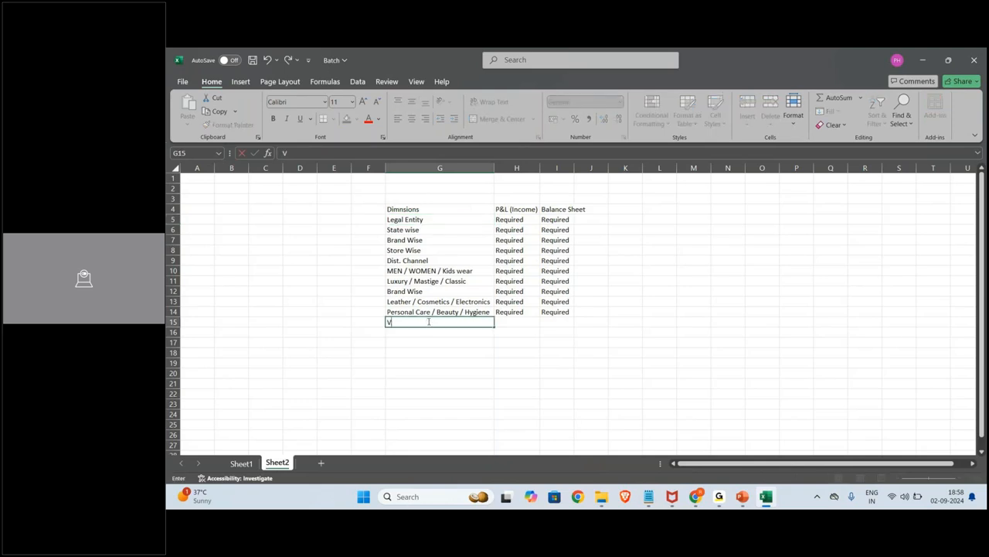
{"action": "type", "text": "endors ("}
{"action": "key", "text": "Caps_Lock"}
{"action": "type", "text": "HUL"}
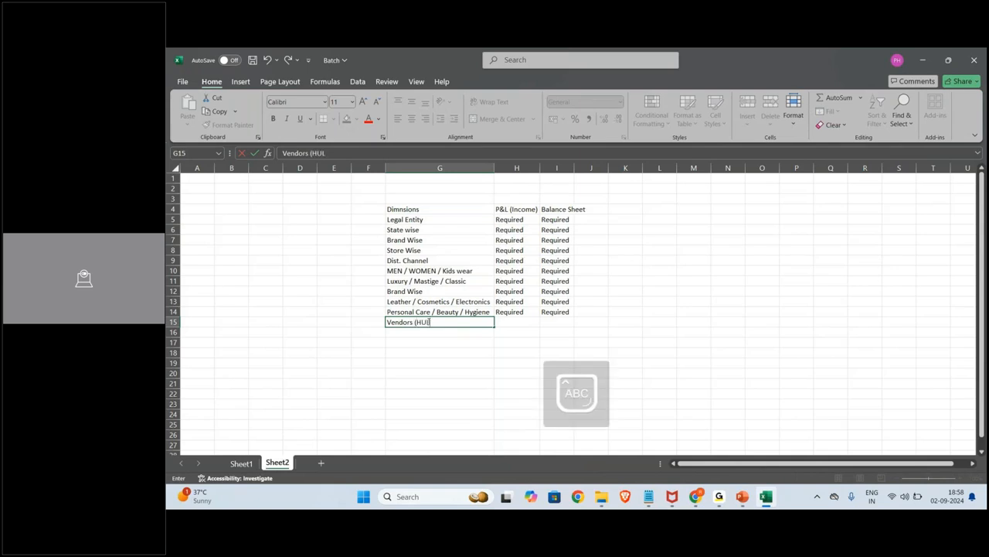
{"action": "key", "text": "Caps_Lock"}
{"action": "type", "text": "/ Loreal)"}
{"action": "key", "text": "Return"}
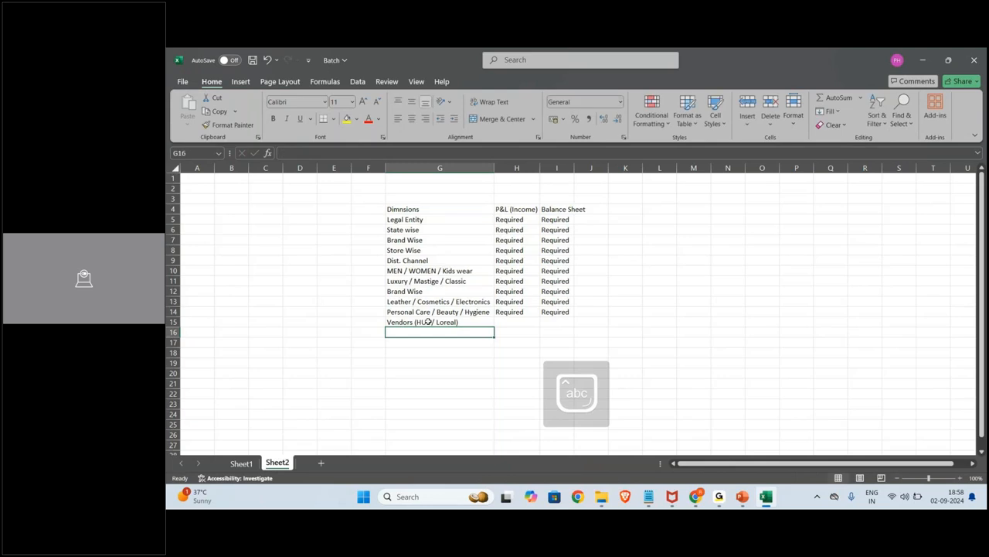
Fill Required down from row 14 into H15 and I15 for the Vendors row.
{"action": "left_click", "coordinate": [531, 322]}
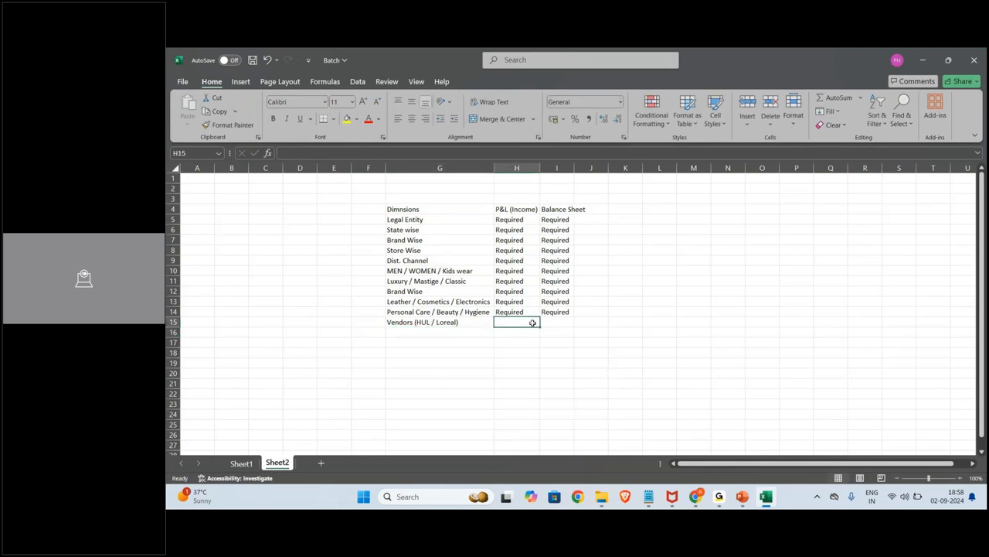
{"action": "key", "text": "shift+Right"}
{"action": "key", "text": "ctrl+d"}
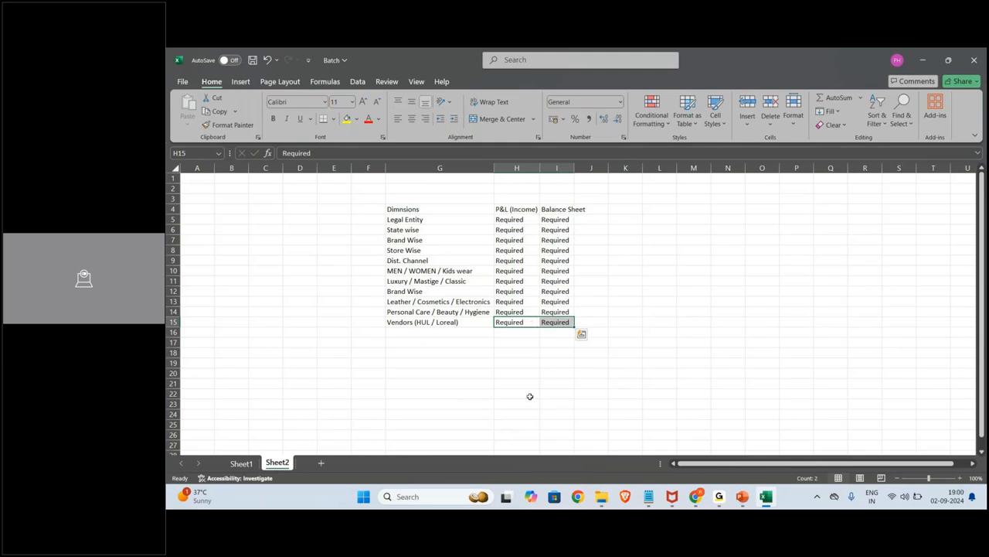
Add the column header SAP Objects in cell K4.
{"action": "left_click", "coordinate": [597, 259]}
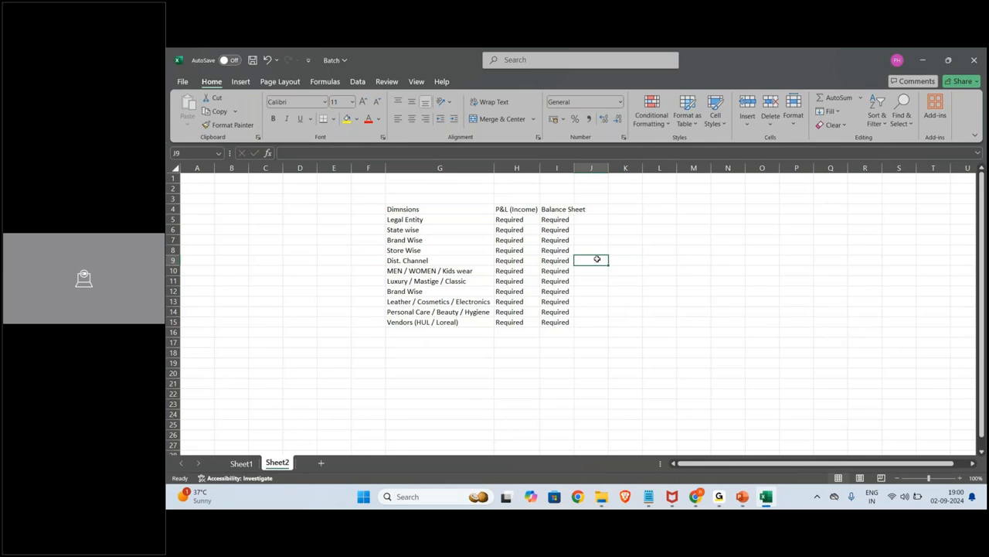
{"action": "left_click", "coordinate": [628, 209]}
{"action": "key", "text": "Caps_Lock"}
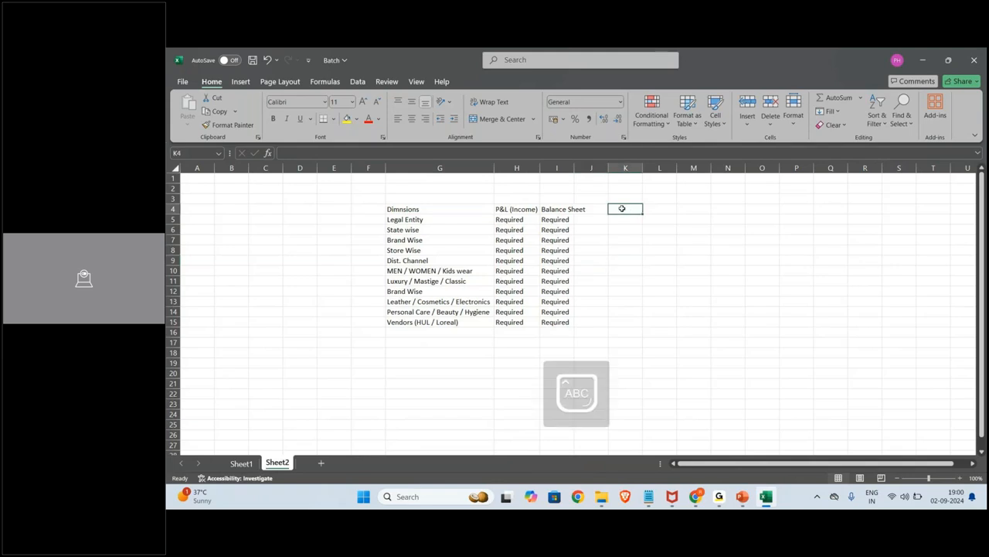
{"action": "type", "text": "SAP"}
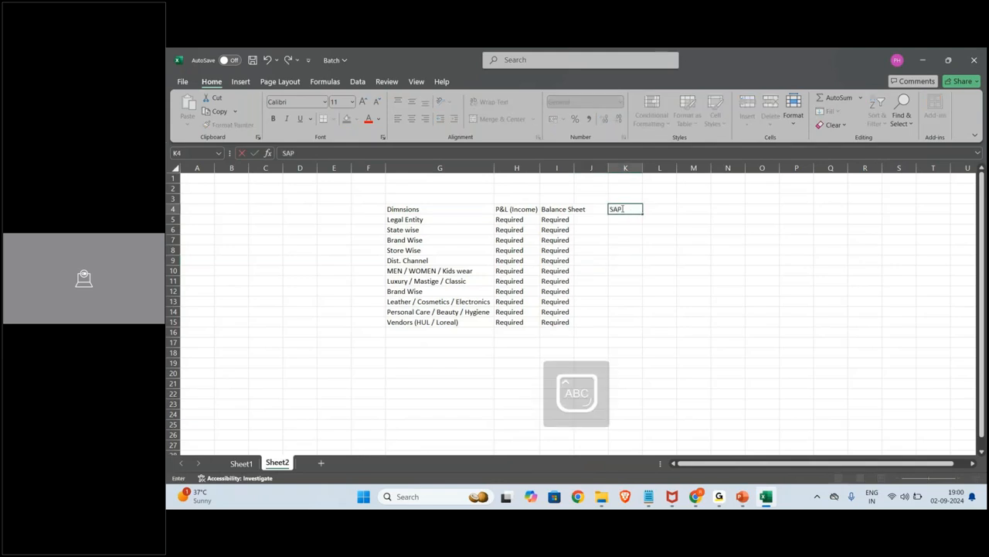
{"action": "type", "text": " O"}
{"action": "key", "text": "Caps_Lock"}
{"action": "type", "text": "bjects"}
{"action": "key", "text": "Return"}
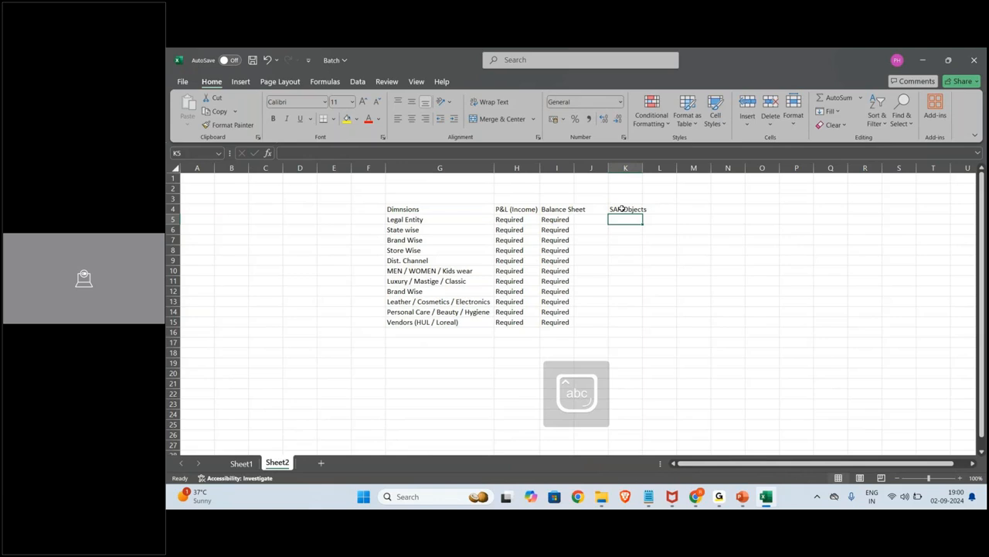
Enter the serial numbers 1 to 4 down cells B2 to B5.
{"action": "left_click", "coordinate": [231, 190]}
{"action": "type", "text": "1"}
{"action": "key", "text": "Return"}
{"action": "type", "text": "2"}
{"action": "key", "text": "Return"}
{"action": "type", "text": "3"}
{"action": "key", "text": "Return"}
{"action": "type", "text": "4"}
{"action": "key", "text": "Up"}
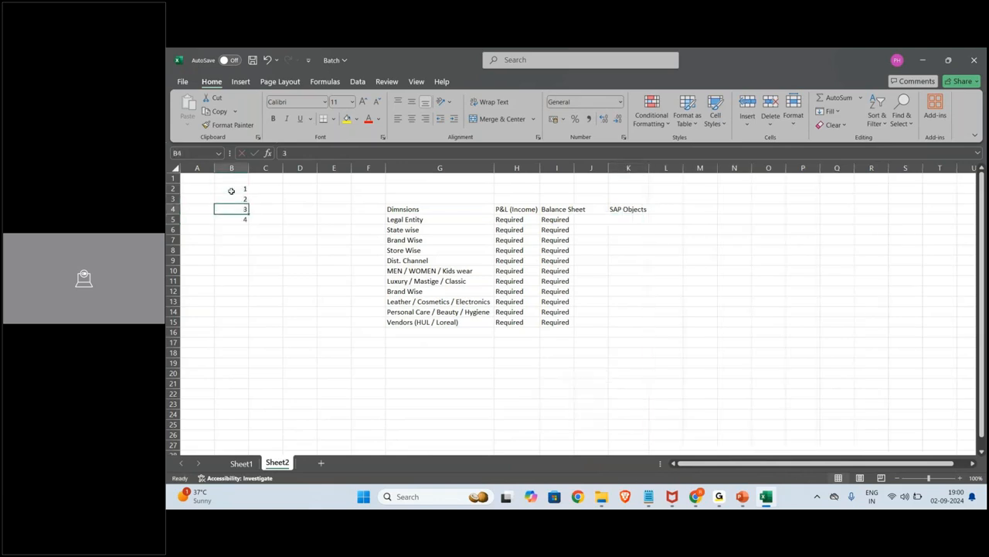
Center the serial numbers in B2:B5 horizontally.
{"action": "key", "text": "Up"}
{"action": "key", "text": "Up"}
{"action": "key", "text": "Right"}
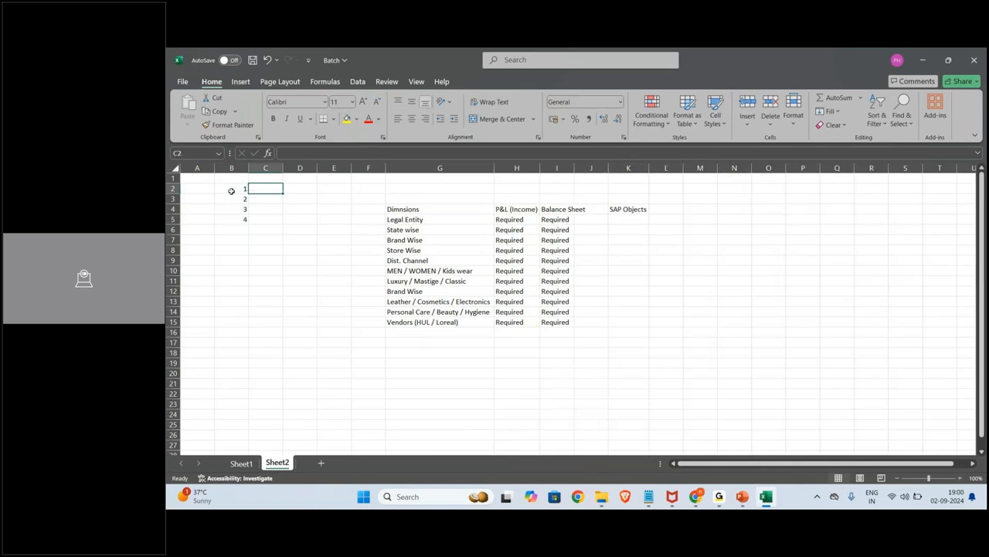
{"action": "left_click_drag", "start_coordinate": [231, 191], "coordinate": [235, 221]}
{"action": "left_click", "coordinate": [412, 118]}
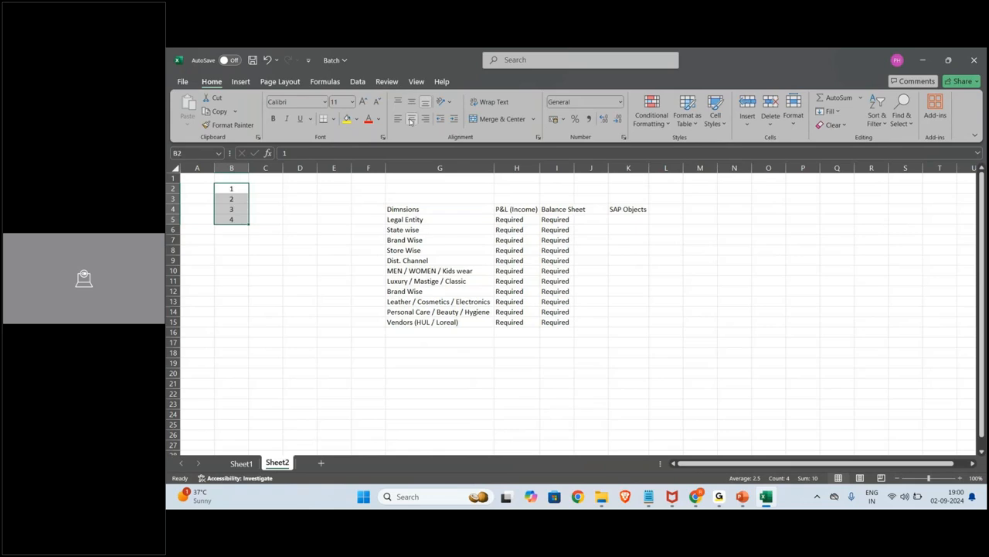
Enter Bus. Area in cell C3 beside serial number 2.
{"action": "left_click", "coordinate": [276, 189]}
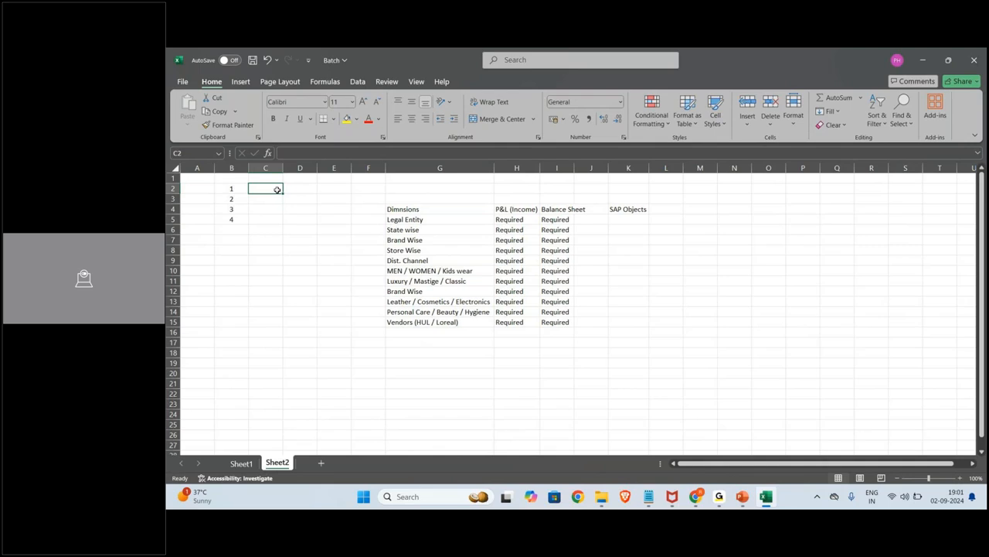
{"action": "key", "text": "Down"}
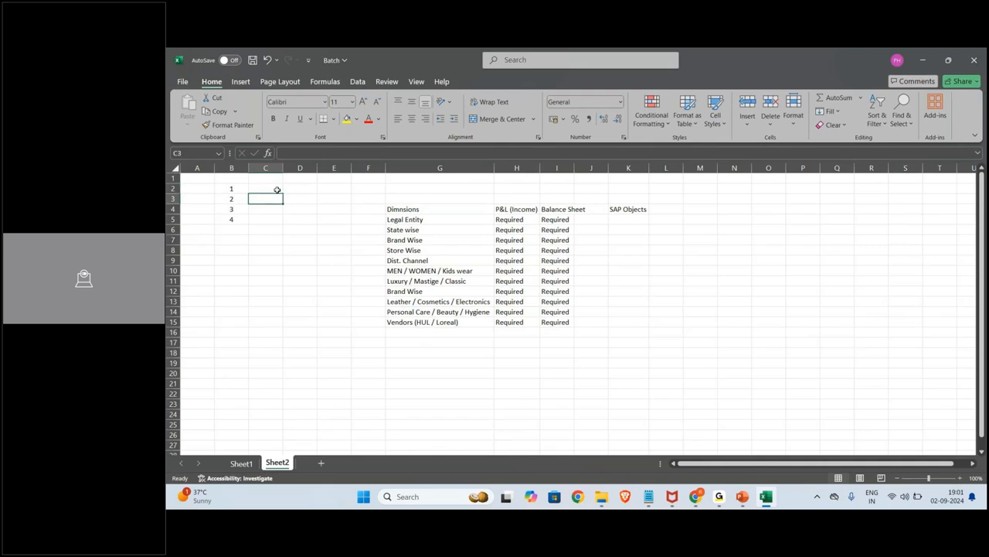
{"action": "type", "text": "Bus. Area"}
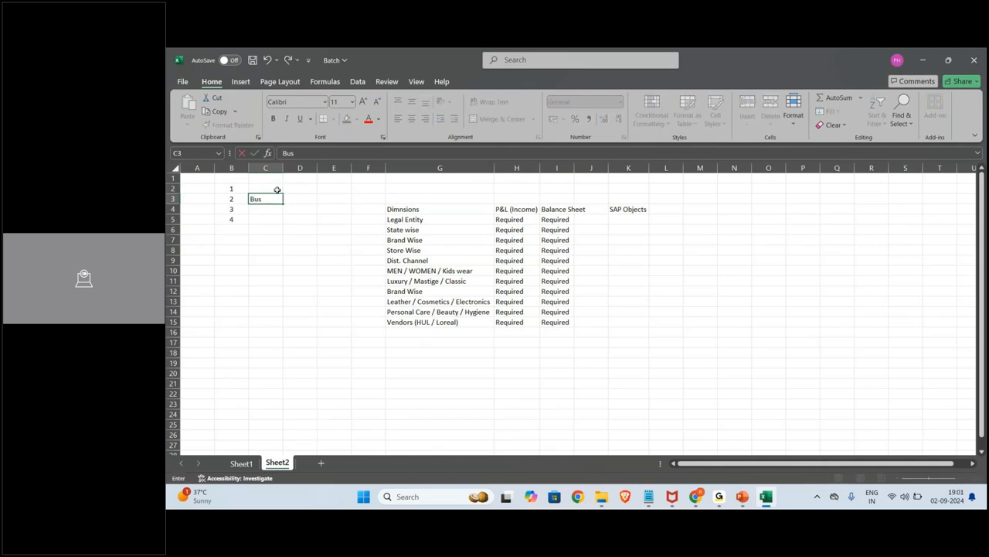
{"action": "key", "text": "Return"}
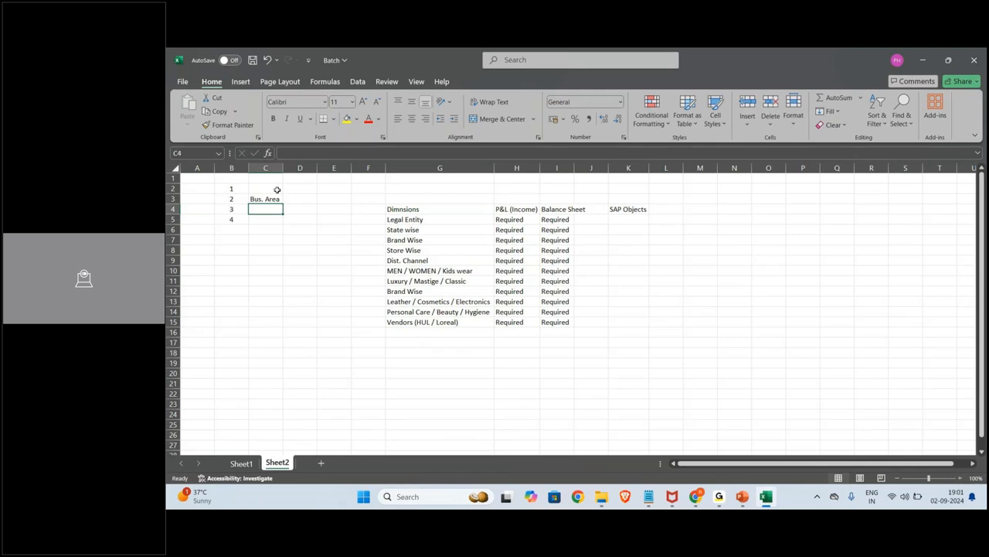
Enter Comp. Code in cell C2 and autofit the width of column C.
{"action": "key", "text": "Up"}
{"action": "key", "text": "Up"}
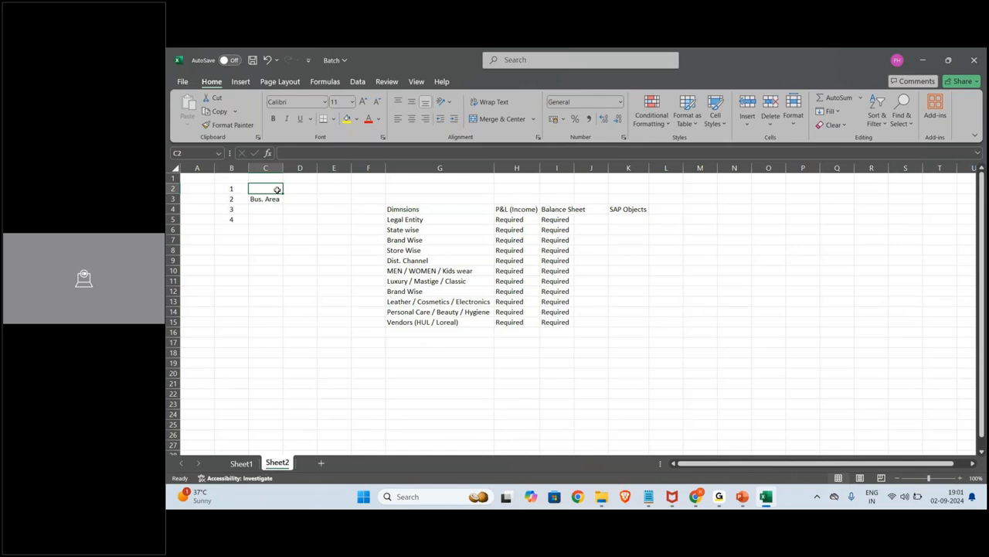
{"action": "type", "text": "Comp. C"}
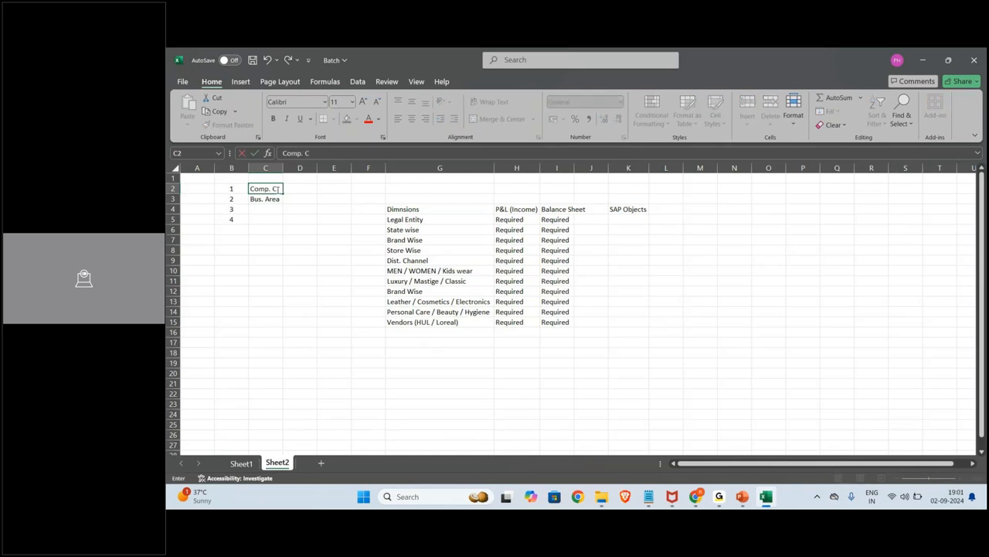
{"action": "type", "text": "ode"}
{"action": "key", "text": "Return"}
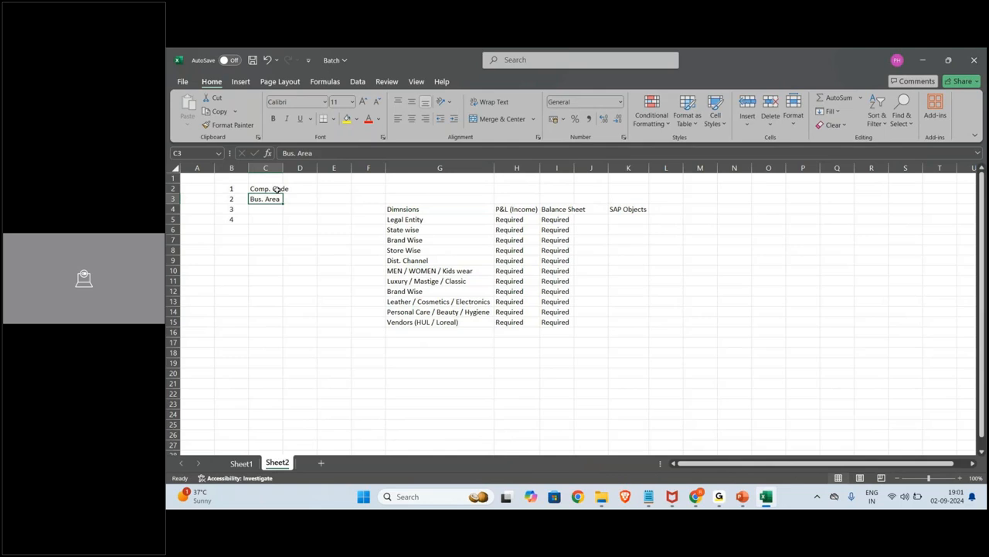
{"action": "left_click", "coordinate": [282, 169]}
{"action": "double_click", "coordinate": [282, 169]}
Enter Segment in cell C5 beside serial number 4.
{"action": "left_click", "coordinate": [276, 210]}
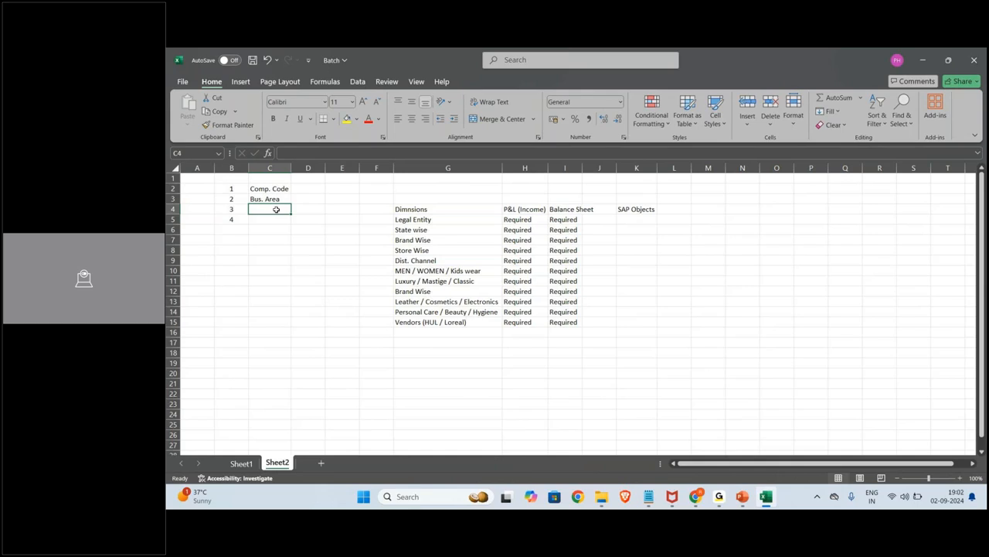
{"action": "key", "text": "Down"}
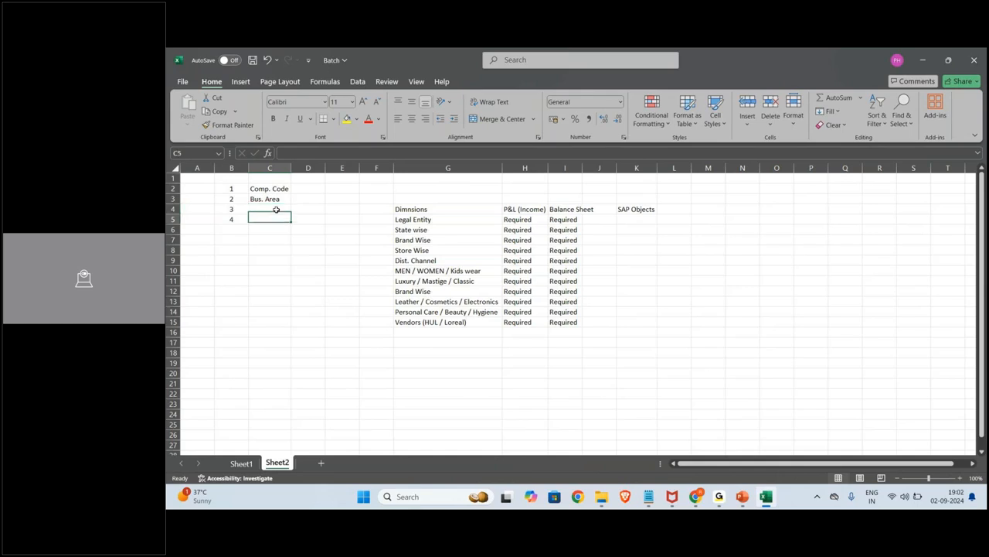
{"action": "type", "text": "Segment"}
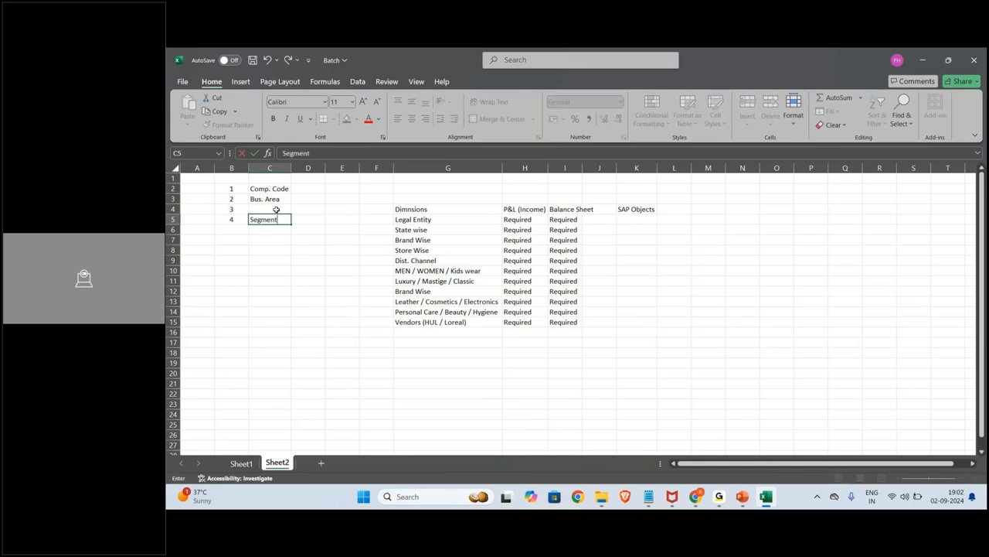
{"action": "key", "text": "Return"}
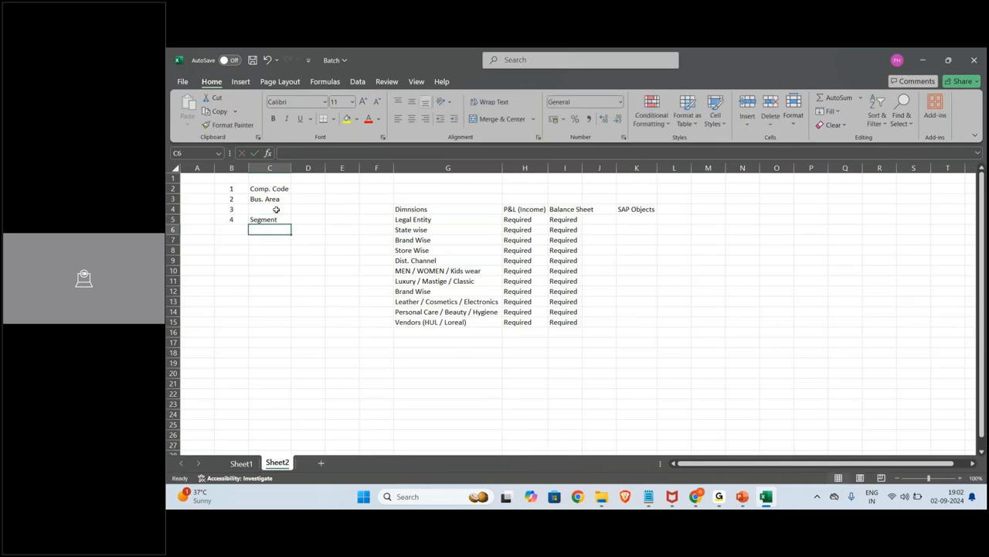
Enter Profit Centre Wise in cell C4 beside serial number 3.
{"action": "key", "text": "Up"}
{"action": "key", "text": "Up"}
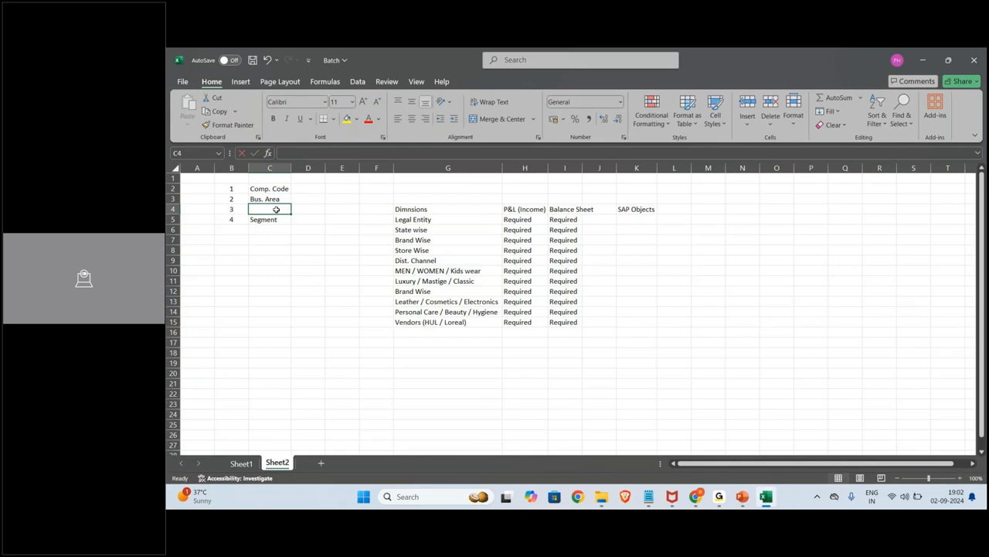
{"action": "type", "text": "Pro"}
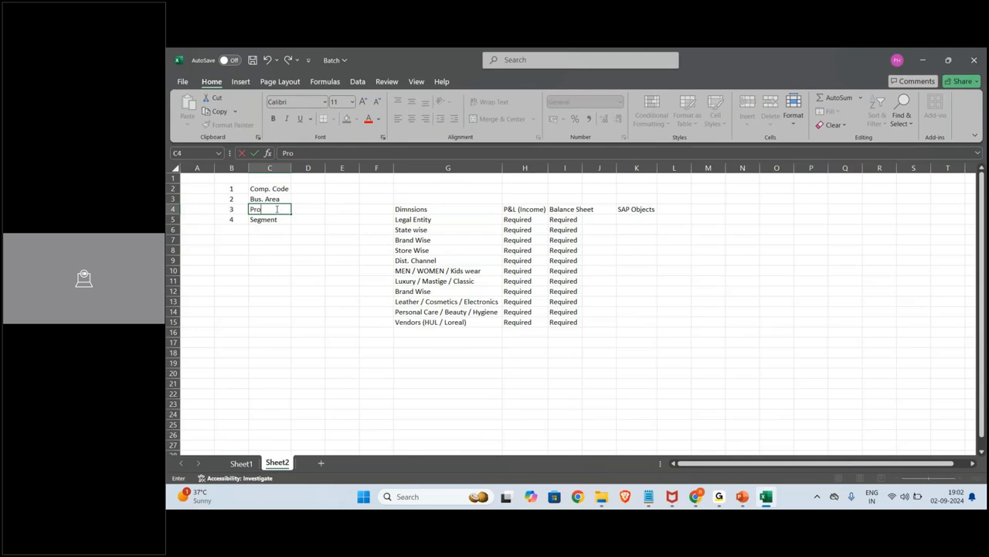
{"action": "type", "text": "fit Centre Wise"}
{"action": "key", "text": "Return"}
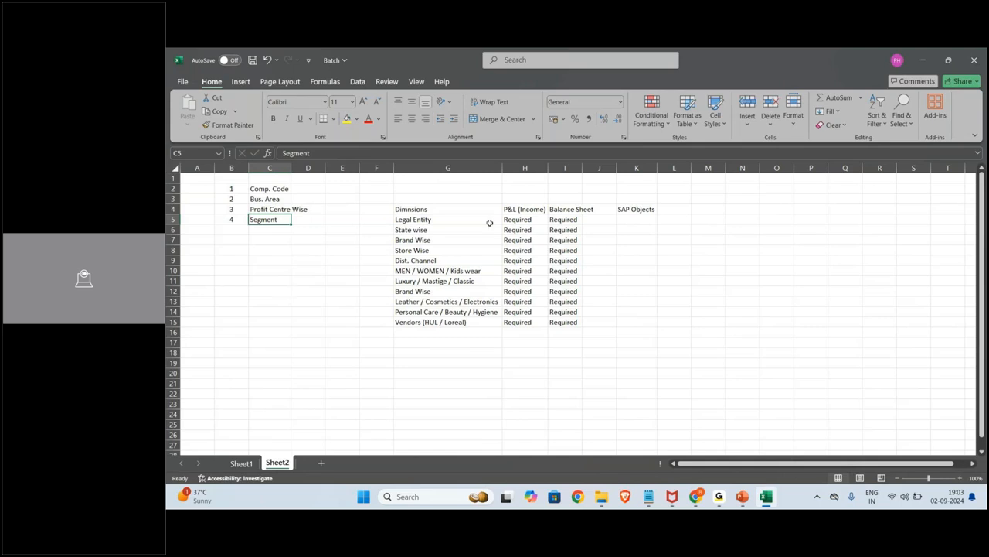
Start numbering the dimension rows with 1 in F5 and the formula =F5+1 in F6.
{"action": "left_click", "coordinate": [386, 219]}
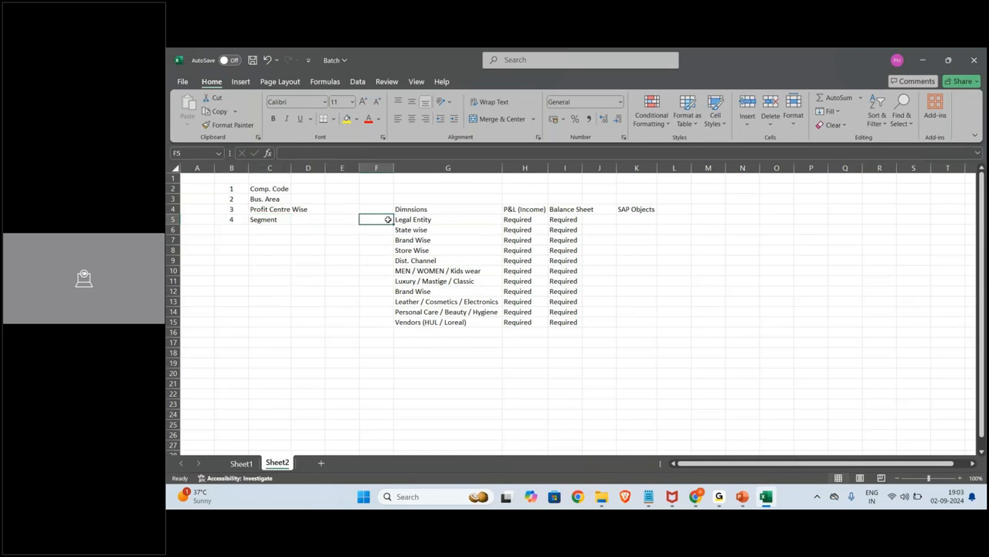
{"action": "key", "text": "Down"}
{"action": "type", "text": "="}
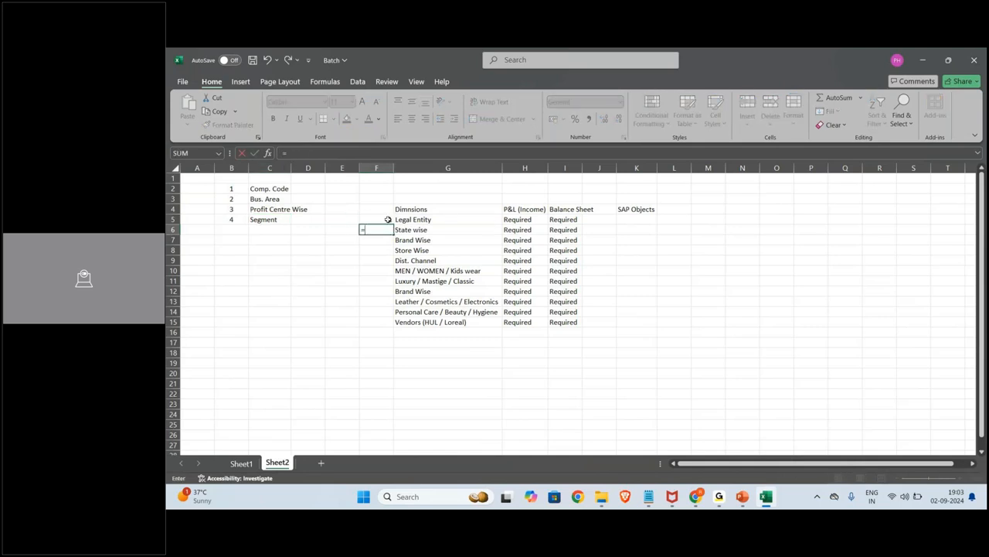
{"action": "left_click", "coordinate": [388, 220]}
{"action": "type", "text": "+1"}
{"action": "key", "text": "Return"}
{"action": "key", "text": "Up"}
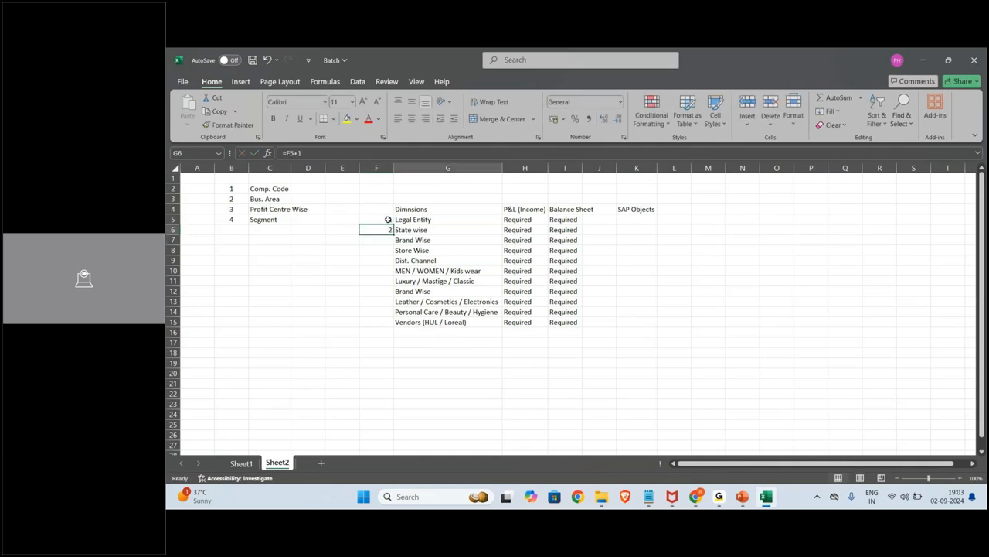
Fill the numbering formula from F6 down to F15.
{"action": "key", "text": "shift+Down"}
{"action": "key", "text": "shift+Down"}
{"action": "key", "text": "shift+Down"}
{"action": "key", "text": "shift+Down"}
{"action": "key", "text": "shift+Down"}
{"action": "key", "text": "shift+Down"}
{"action": "key", "text": "shift+Down"}
{"action": "key", "text": "shift+Down"}
{"action": "key", "text": "shift+Down"}
{"action": "key", "text": "ctrl+d"}
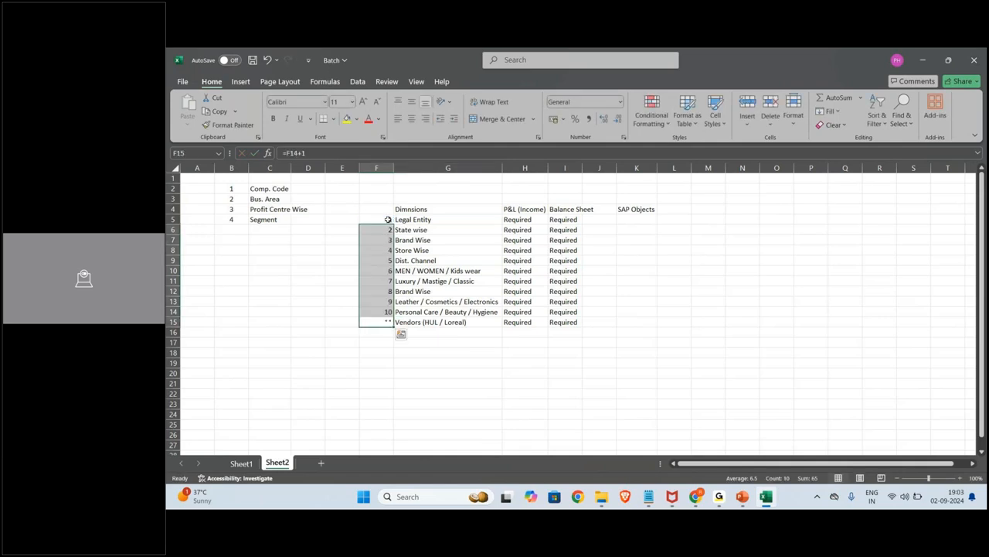
Center the row numbers in F5:F15 horizontally.
{"action": "left_click", "coordinate": [388, 220]}
{"action": "key", "text": "ctrl+shift+Down"}
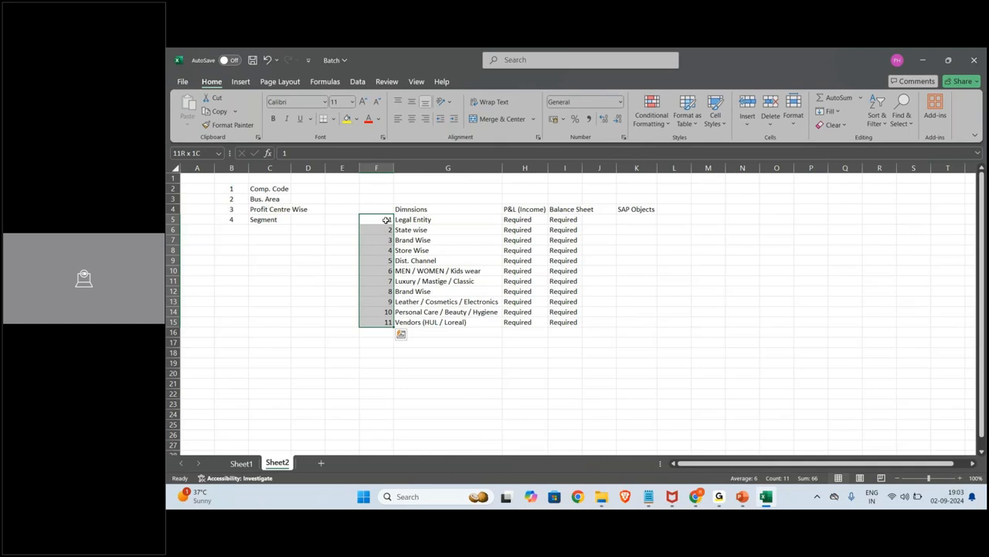
{"action": "left_click", "coordinate": [411, 118]}
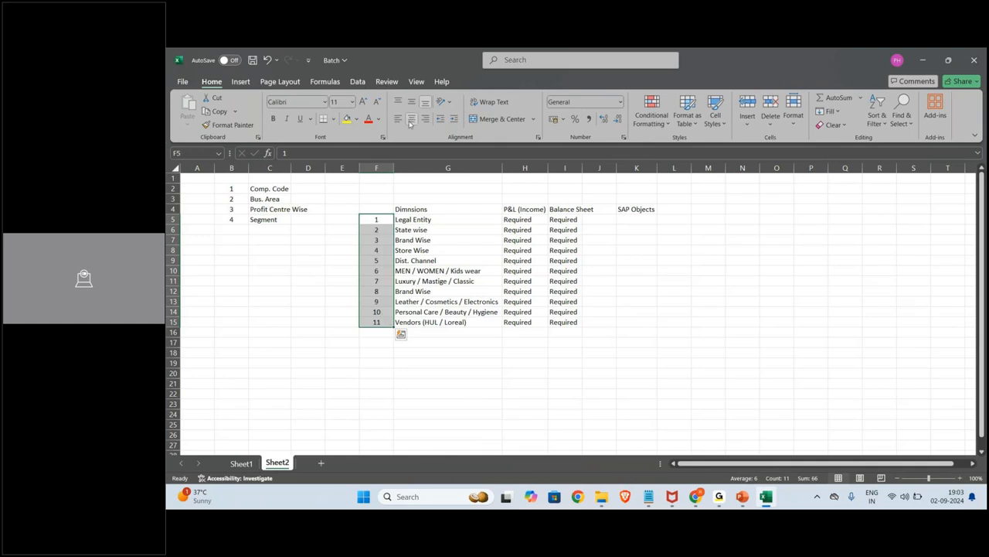
{"action": "left_click", "coordinate": [376, 209]}
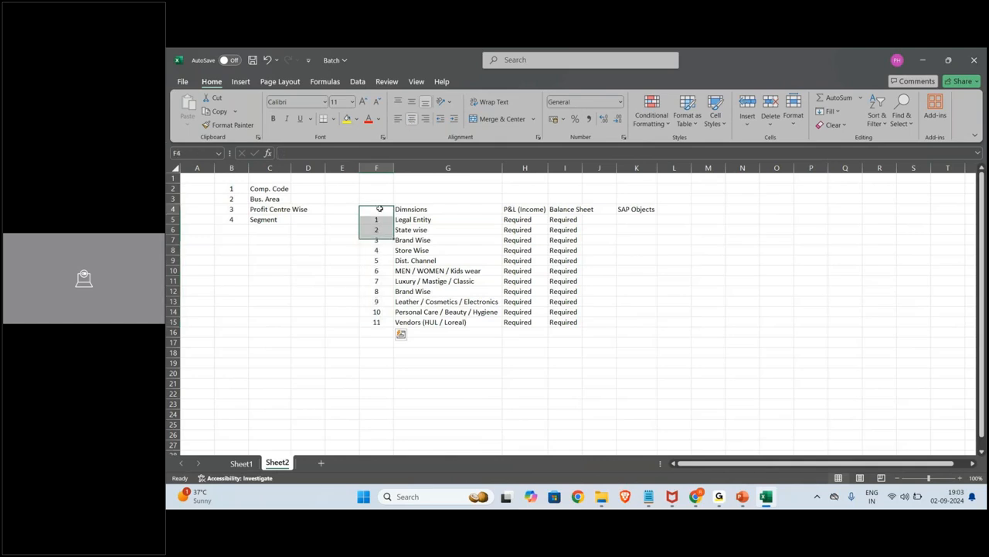
Add Style as a dimension in G16 and extend the serial numbering formula into F16.
{"action": "left_click", "coordinate": [413, 333]}
{"action": "type", "text": "S"}
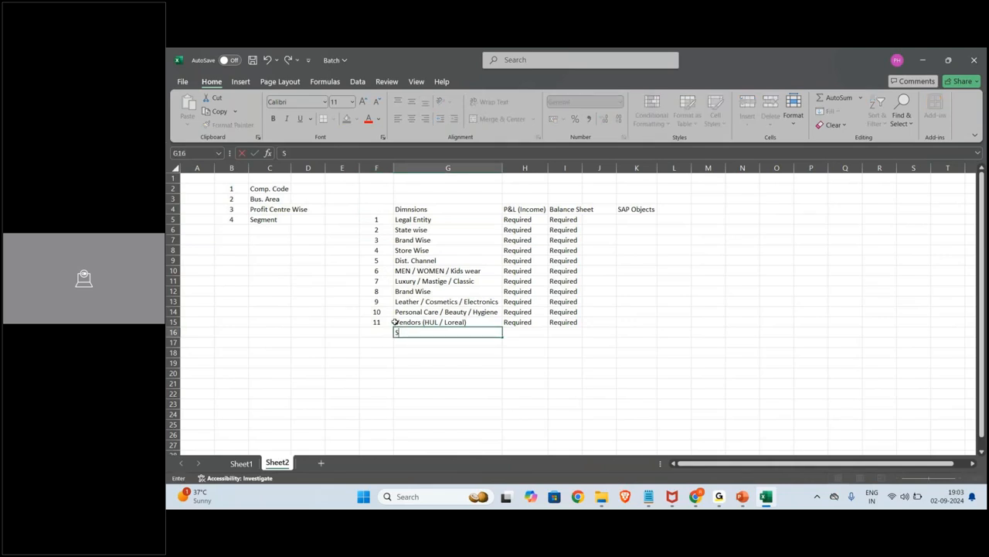
{"action": "type", "text": "tyle"}
{"action": "key", "text": "Return"}
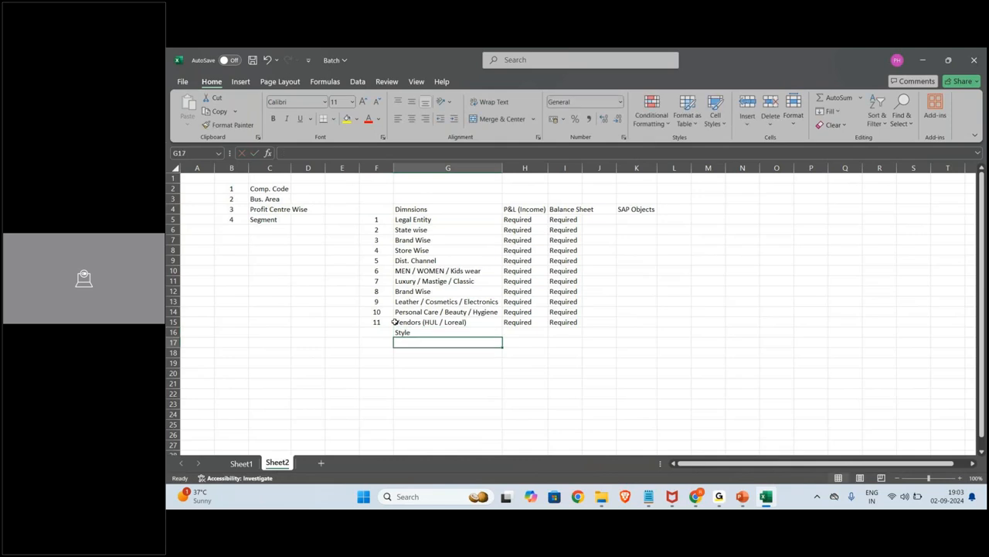
{"action": "key", "text": "Up"}
{"action": "key", "text": "Left"}
{"action": "key", "text": "ctrl+d"}
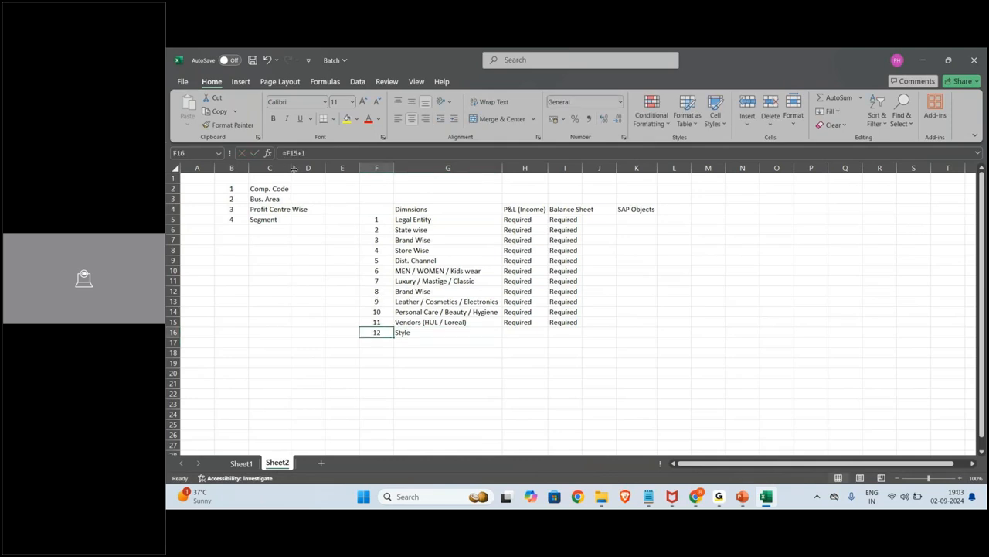
Fit column C to its contents and enter Comp. Code in K5 as the SAP object for Legal Entity.
{"action": "double_click", "coordinate": [294, 169]}
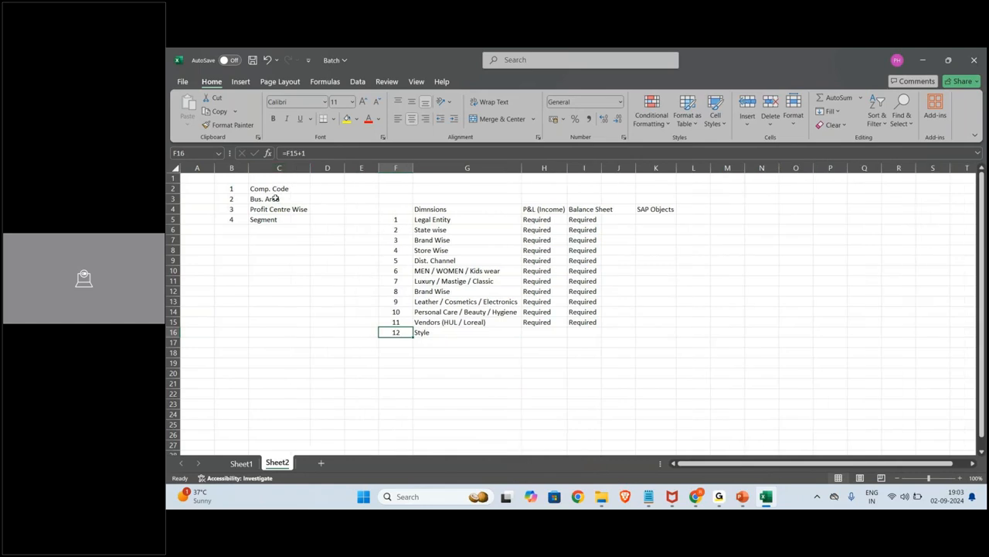
{"action": "left_click", "coordinate": [622, 216]}
{"action": "left_click", "coordinate": [661, 223]}
{"action": "type", "text": "Comp/"}
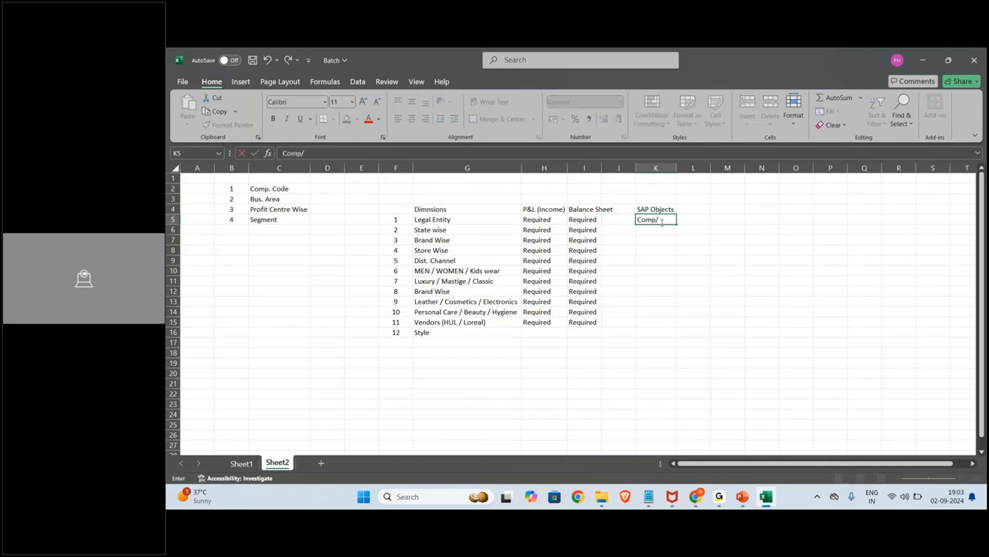
{"action": "key", "text": "BackSpace"}
{"action": "type", "text": ". Code"}
{"action": "key", "text": "Return"}
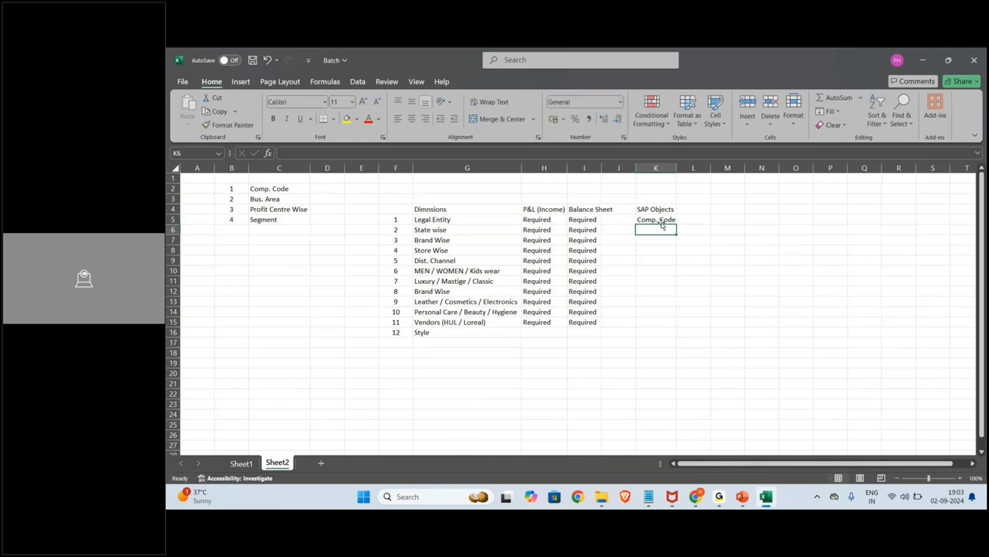
Highlight the Comp. Code cell C2 with a green fill.
{"action": "left_click", "coordinate": [288, 189]}
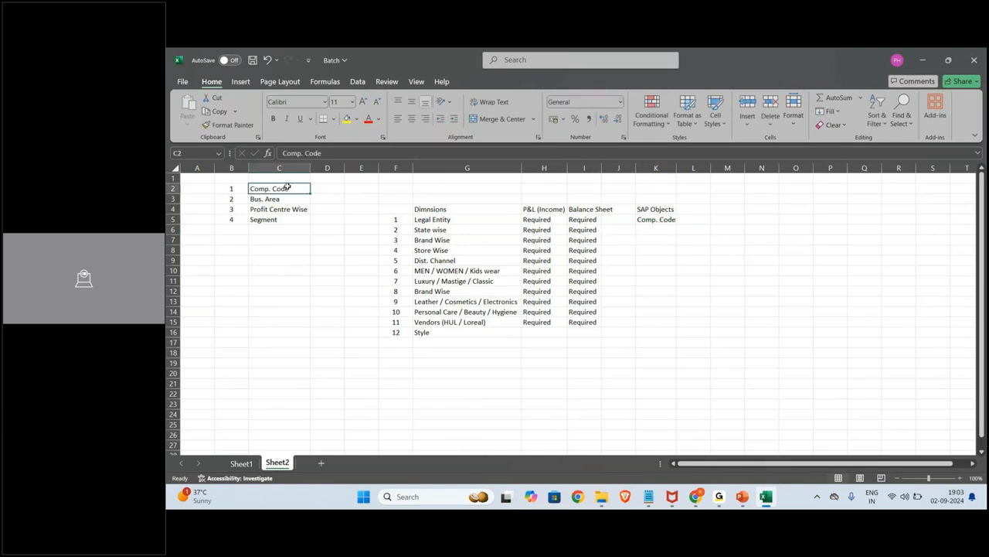
{"action": "left_click", "coordinate": [379, 121]}
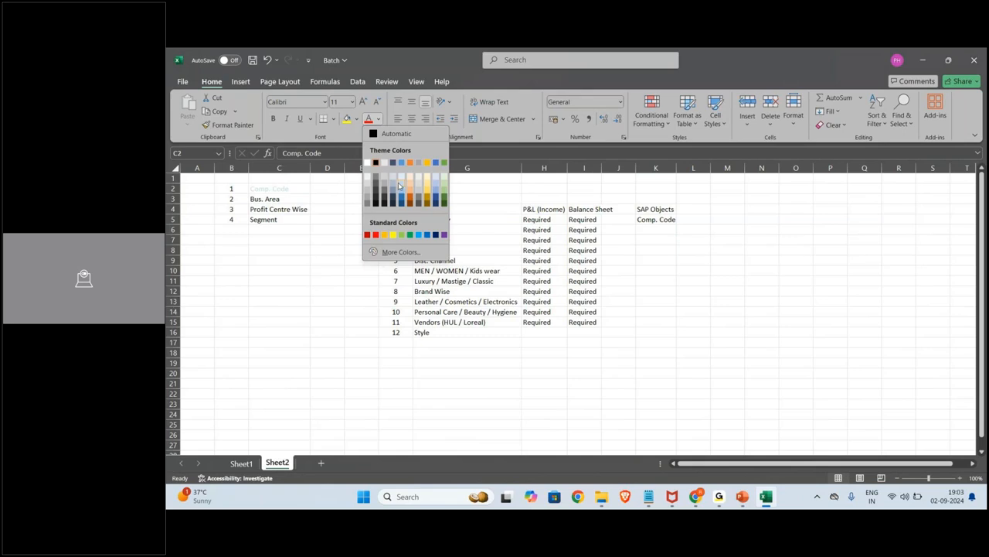
{"action": "left_click", "coordinate": [442, 186]}
{"action": "key", "text": "ctrl+z"}
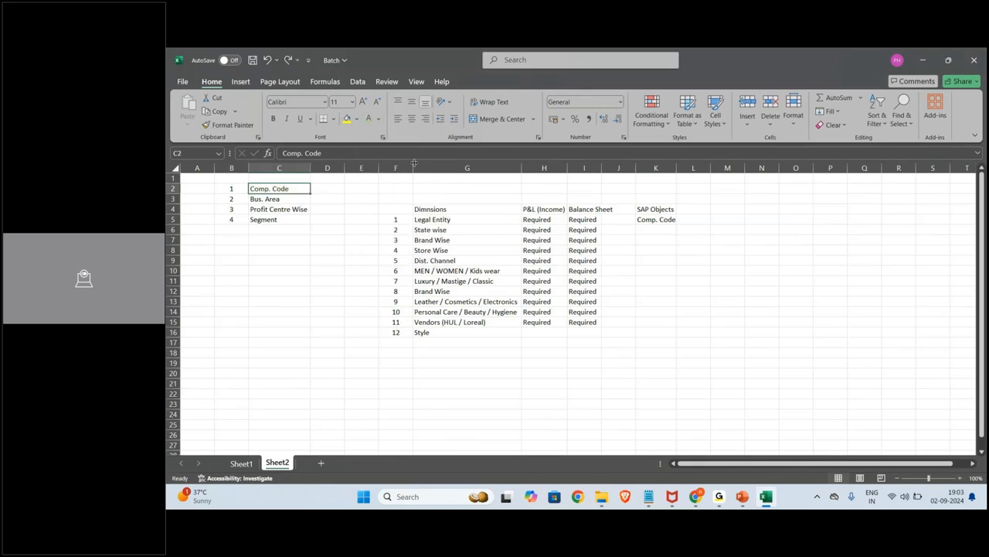
{"action": "left_click", "coordinate": [357, 119]}
{"action": "left_click", "coordinate": [379, 221]}
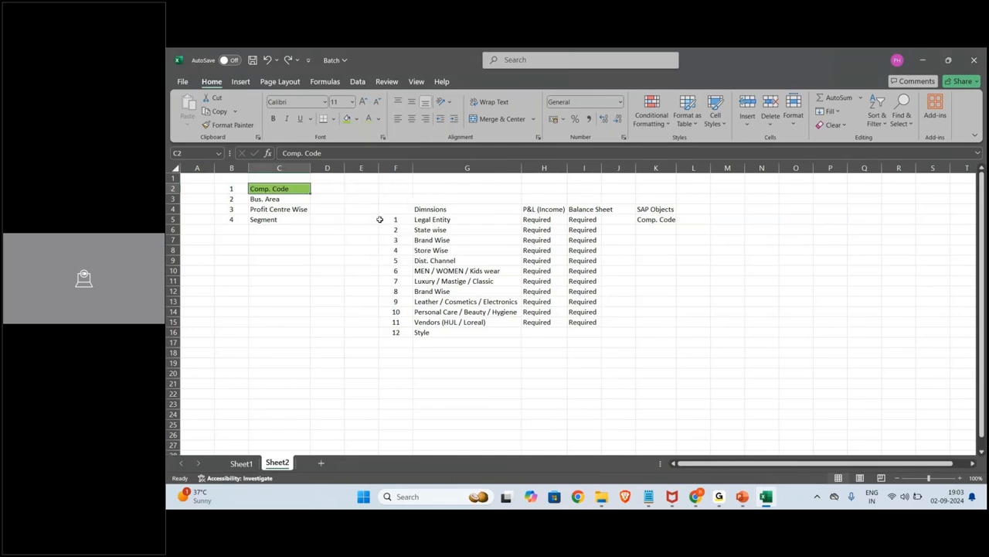
Enter Bus. Area in K6 as the SAP object for State wise and fill the Bus. Area cell C3 green.
{"action": "left_click", "coordinate": [651, 229]}
{"action": "type", "text": "B"}
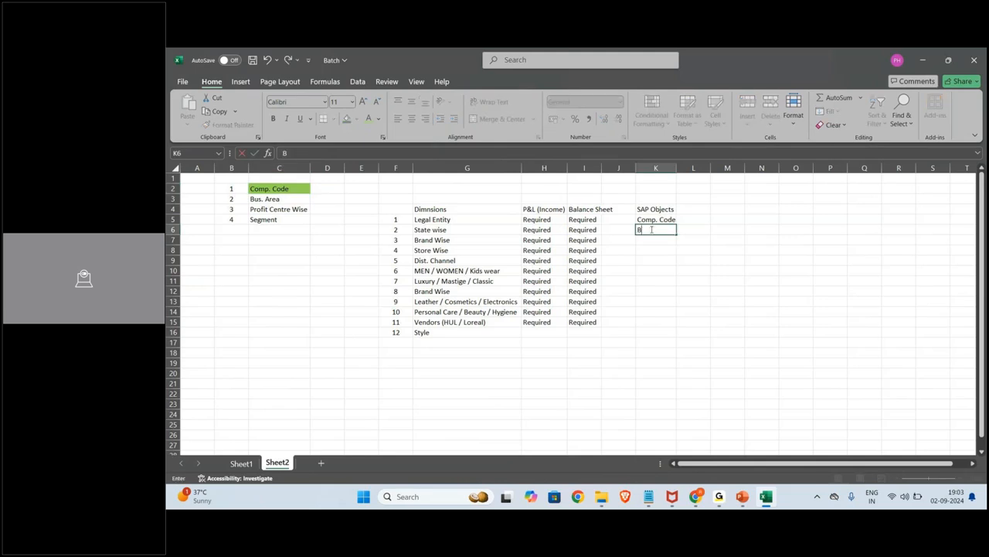
{"action": "type", "text": "us. Area"}
{"action": "key", "text": "Return"}
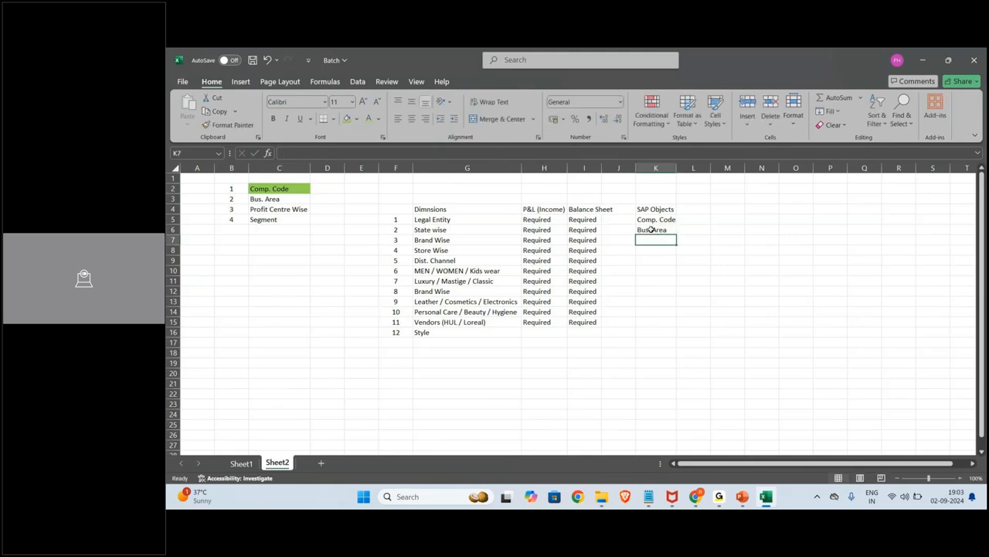
{"action": "left_click", "coordinate": [272, 198]}
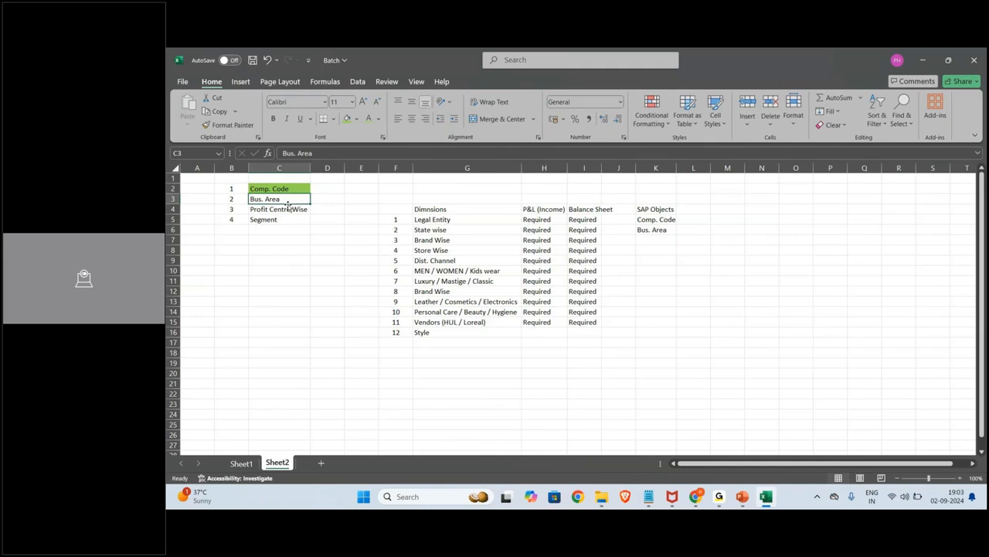
{"action": "left_click", "coordinate": [347, 120]}
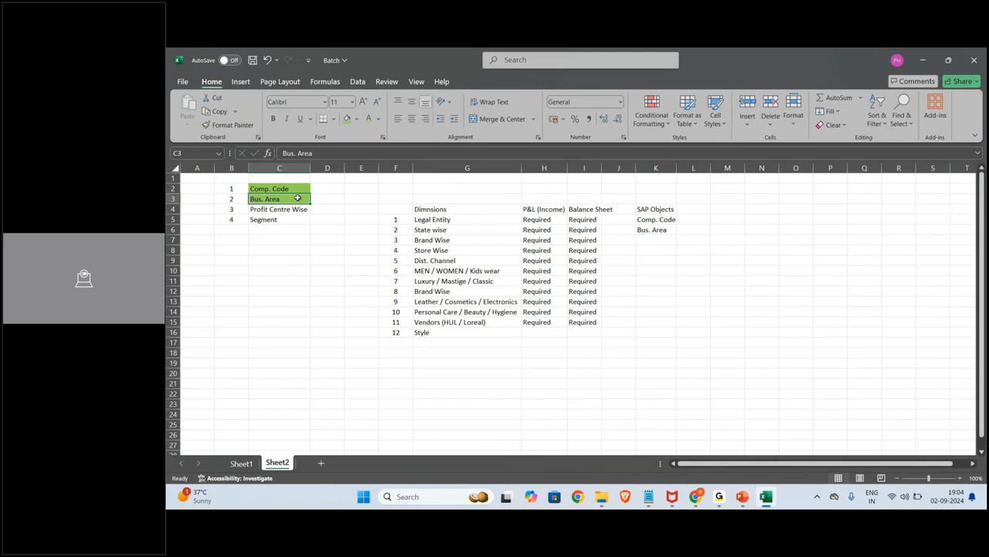
{"action": "key", "text": "Down"}
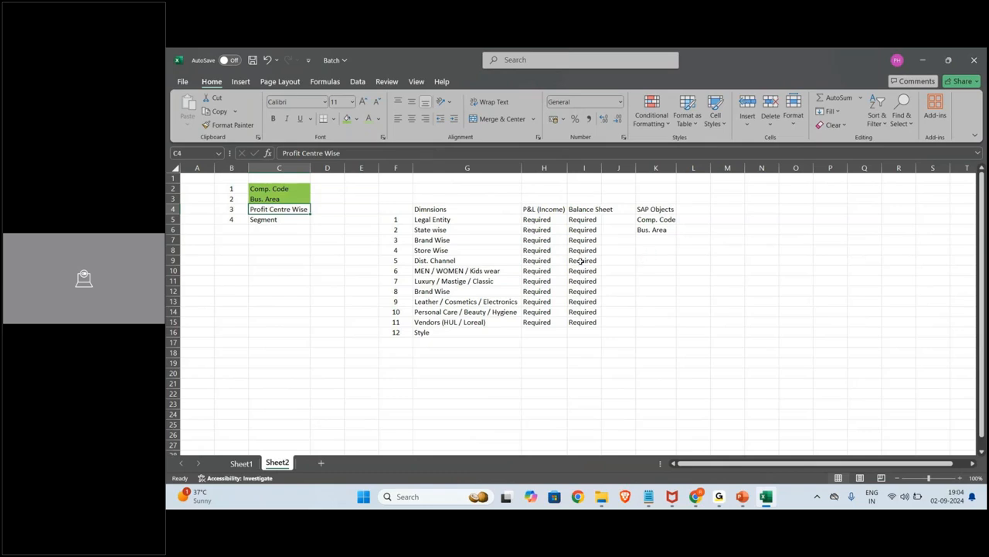
Color the Brand Wise and Store Wise text in G7 and G8 red.
{"action": "left_click", "coordinate": [481, 262]}
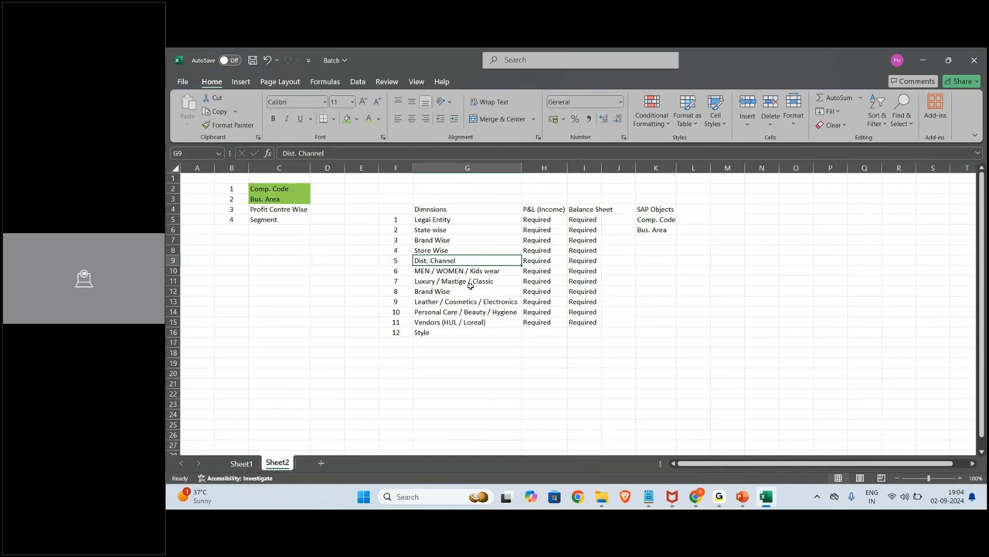
{"action": "left_click", "coordinate": [442, 242]}
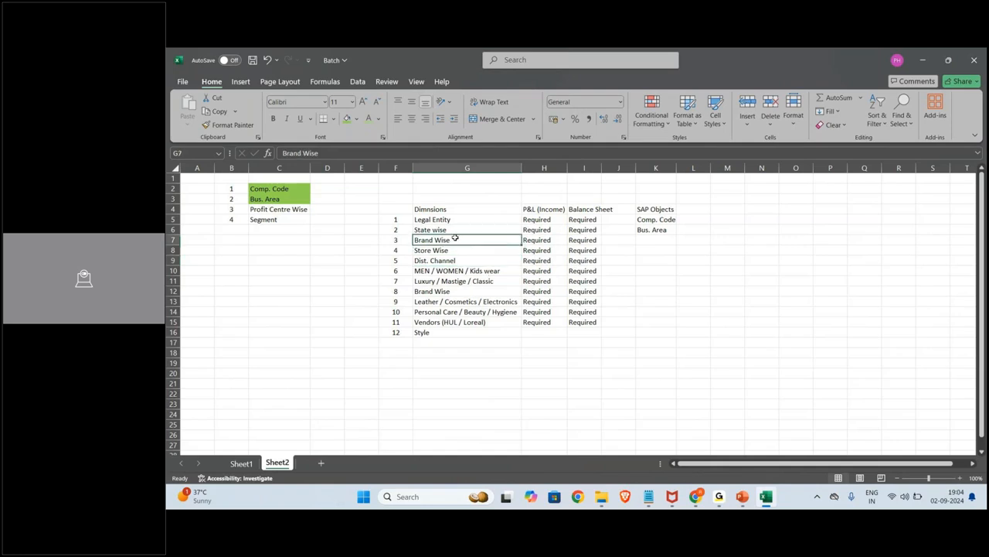
{"action": "left_click", "coordinate": [378, 118]}
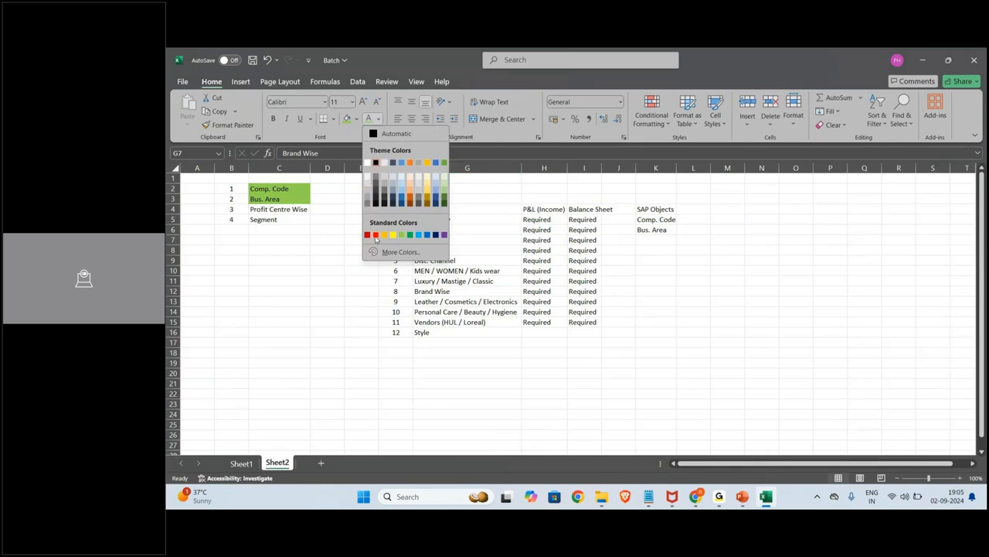
{"action": "left_click", "coordinate": [375, 236]}
{"action": "key", "text": "Down"}
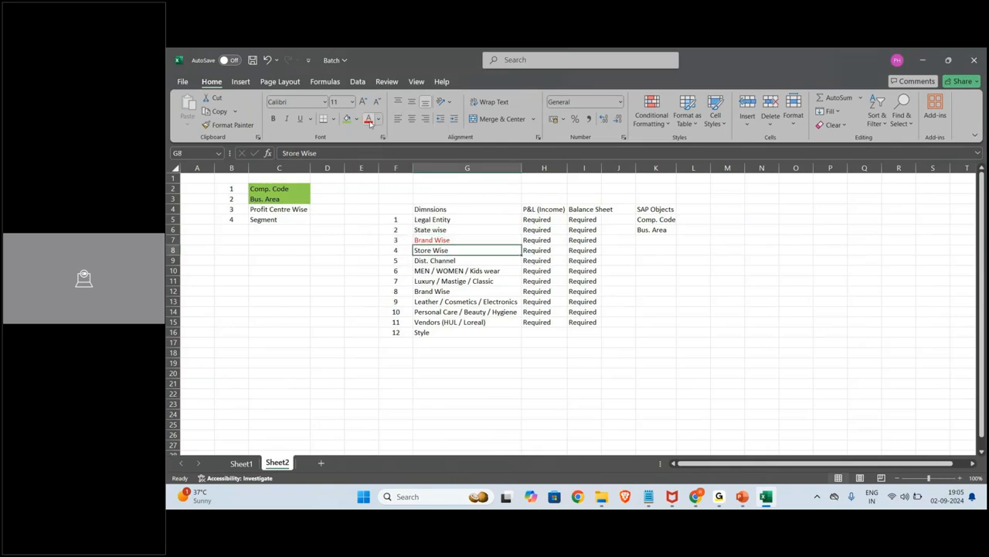
{"action": "left_click", "coordinate": [369, 120]}
Extend the entry in G9 to read Dist. Channel (Retail / E.COM / Pop-up / Market Place / Exports).
{"action": "left_click", "coordinate": [459, 263]}
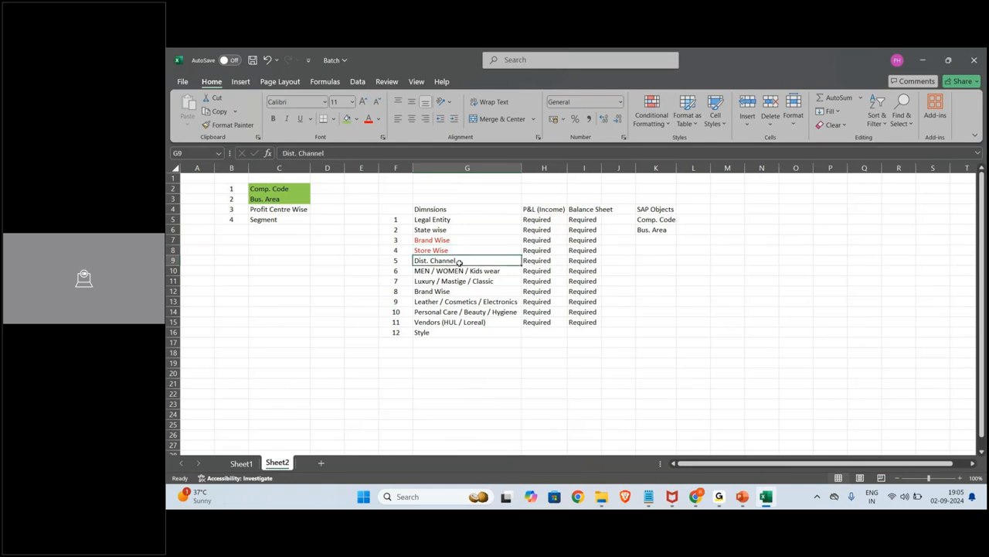
{"action": "left_click", "coordinate": [339, 152]}
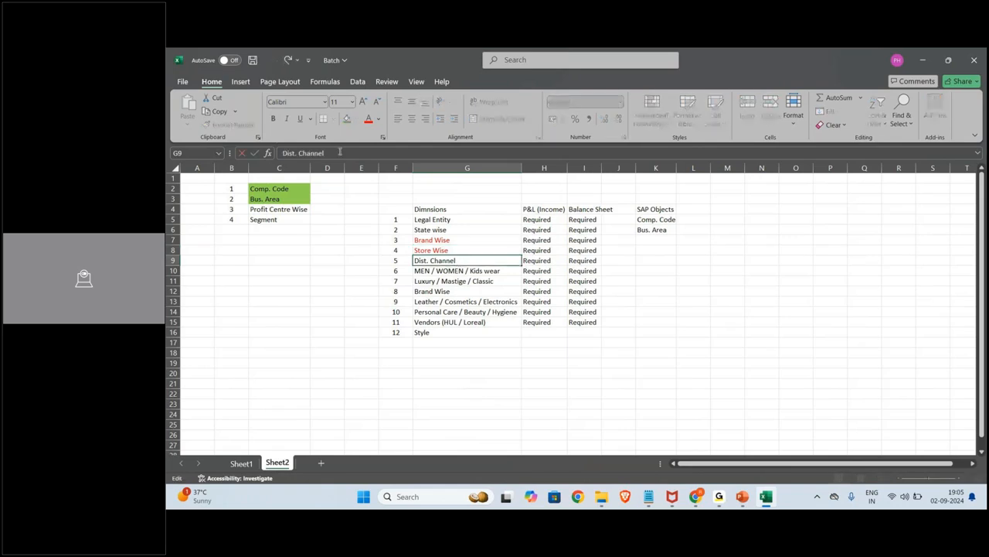
{"action": "type", "text": "(Retail / On"}
{"action": "key", "text": "BackSpace"}
{"action": "key", "text": "BackSpace"}
{"action": "type", "text": "E"}
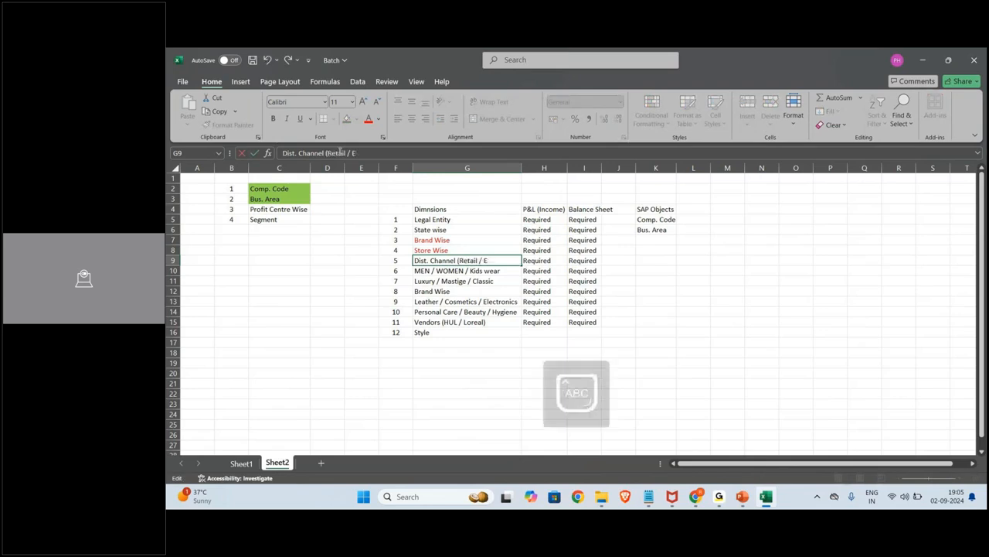
{"action": "type", "text": ".COM /"}
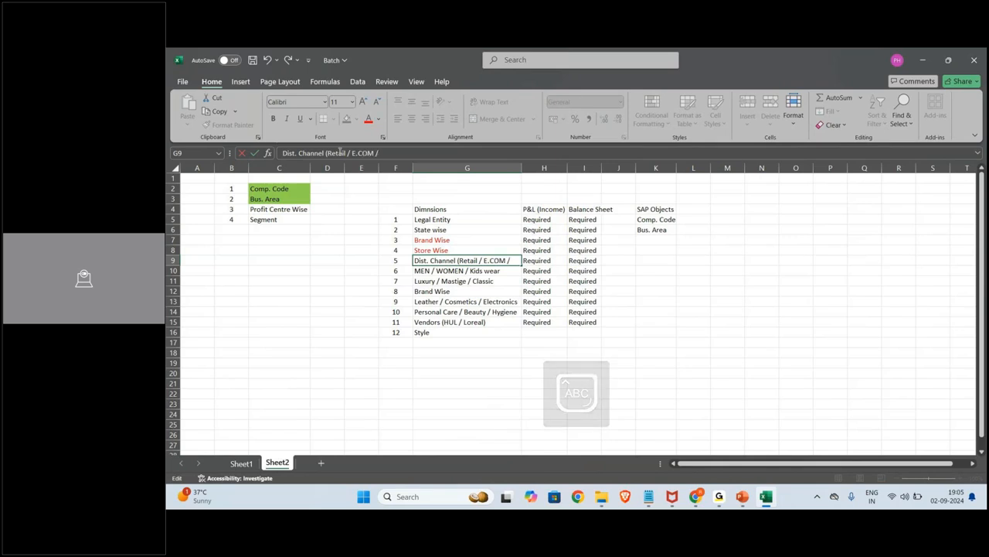
{"action": "type", "text": " Pop-u"}
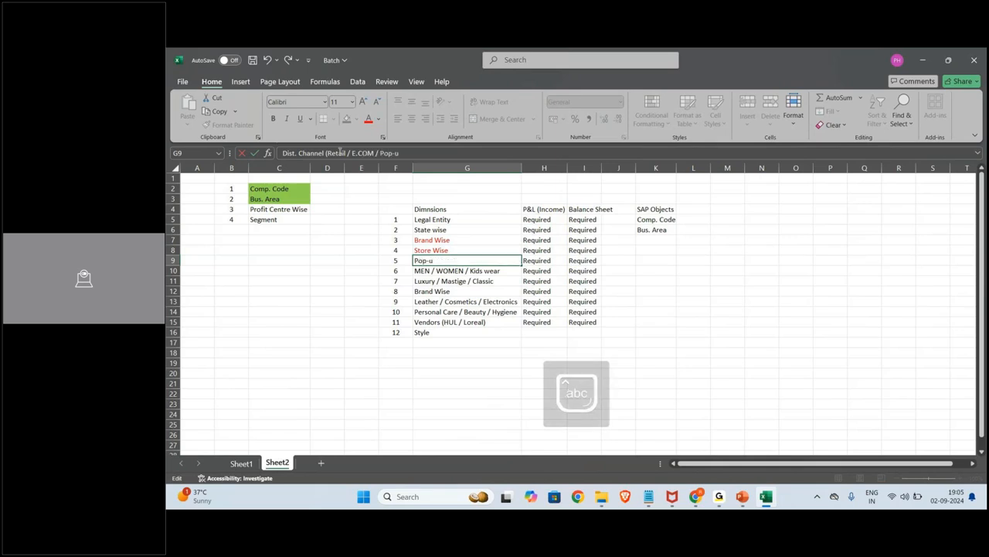
{"action": "type", "text": "p /"}
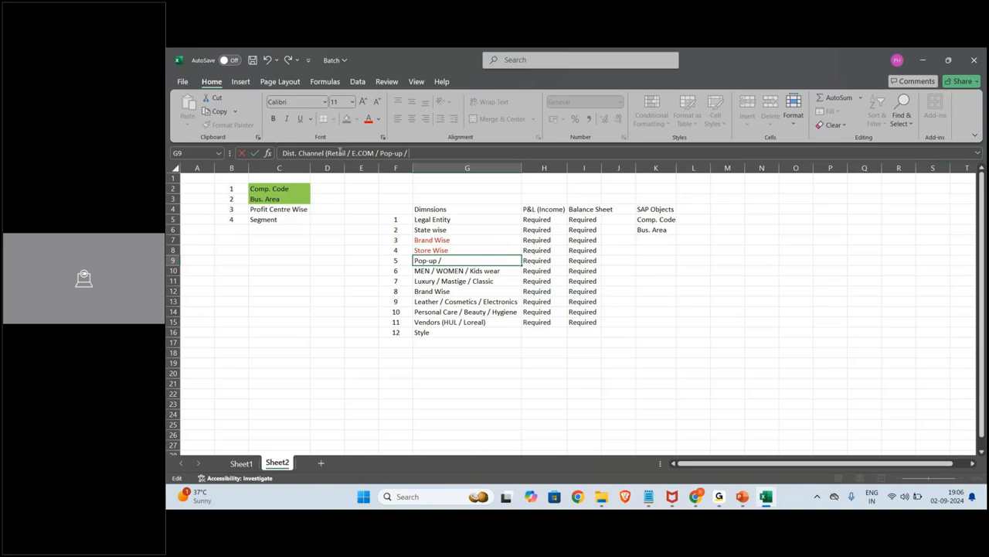
{"action": "type", "text": "Market Plac"}
{"action": "type", "text": "e / Exp"}
{"action": "type", "text": "ort)"}
{"action": "key", "text": "Return"}
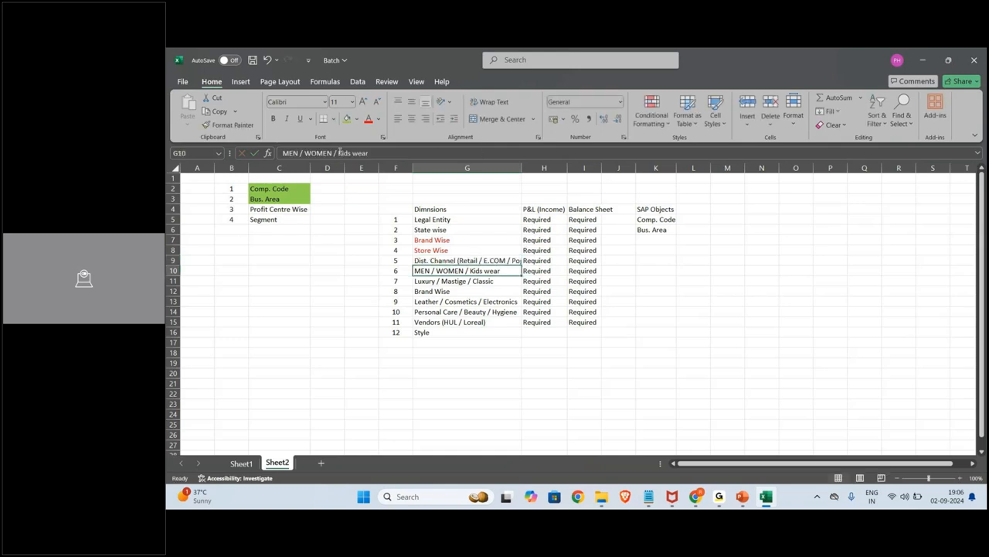
Format the Dist. Channel entry in G9 as bold red text and fit column G to its contents.
{"action": "key", "text": "Up"}
{"action": "left_click", "coordinate": [368, 119]}
{"action": "key", "text": "ctrl+b"}
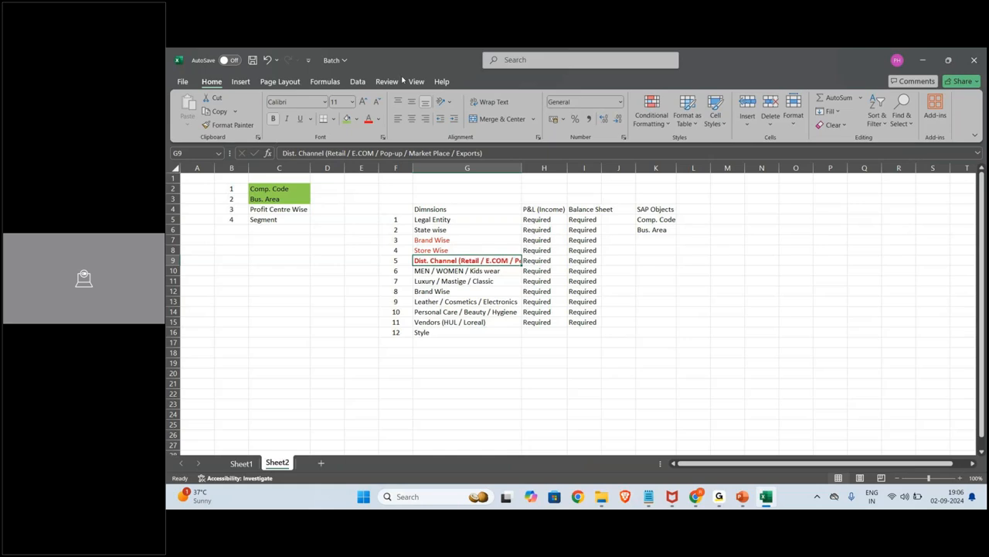
{"action": "double_click", "coordinate": [520, 169]}
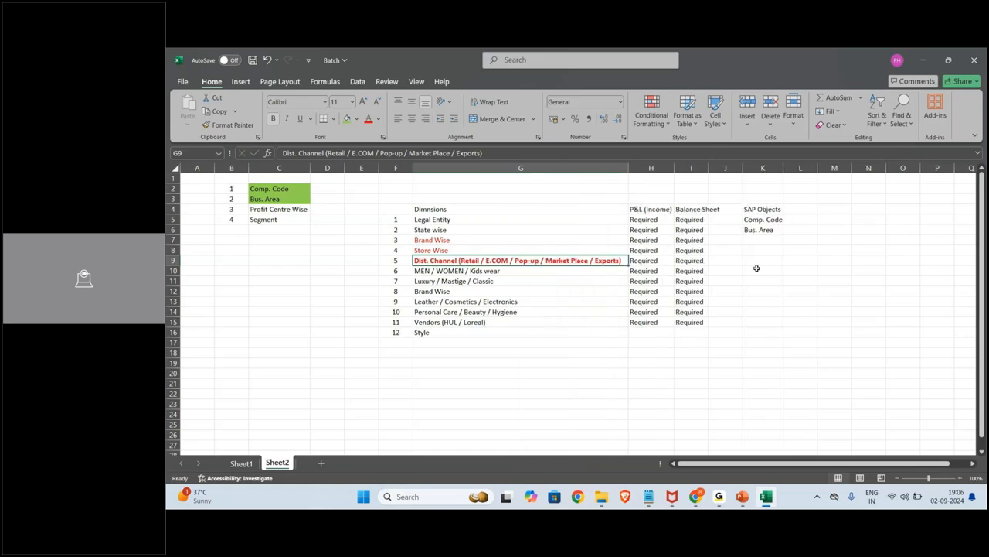
Enter Segment in K9 as the SAP object for Dist. Channel and fill the Segment cell C5 green.
{"action": "left_click", "coordinate": [754, 260]}
{"action": "type", "text": "Se"}
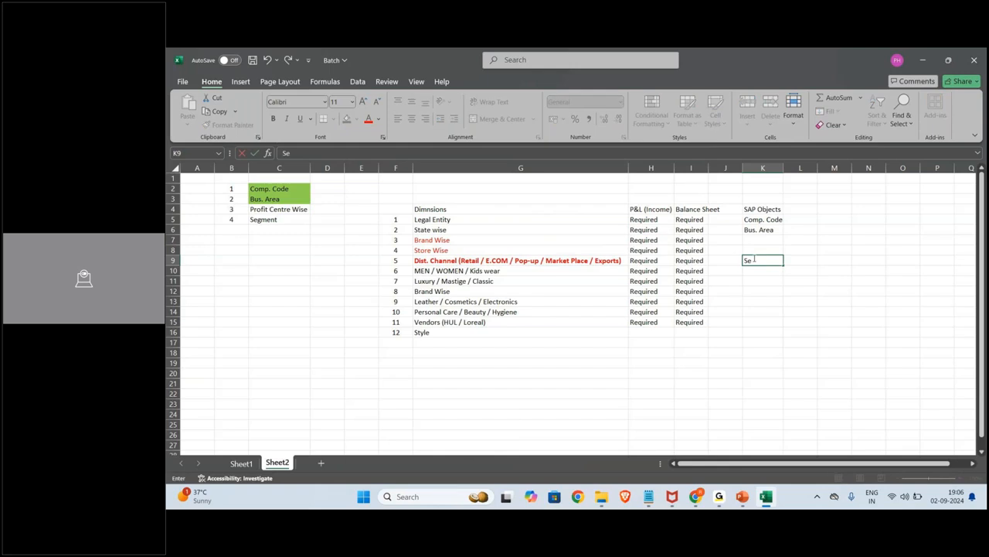
{"action": "type", "text": "gment"}
{"action": "key", "text": "Return"}
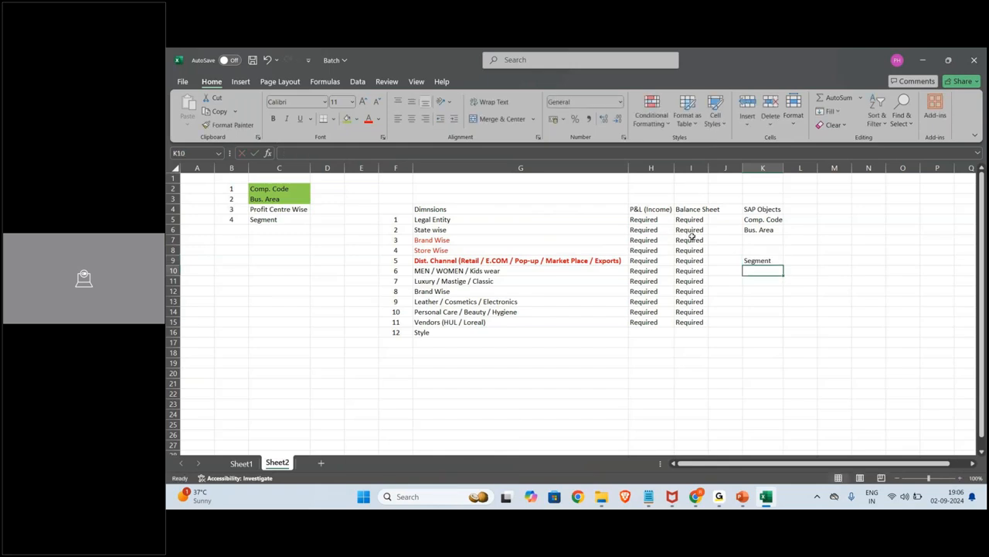
{"action": "left_click", "coordinate": [274, 222]}
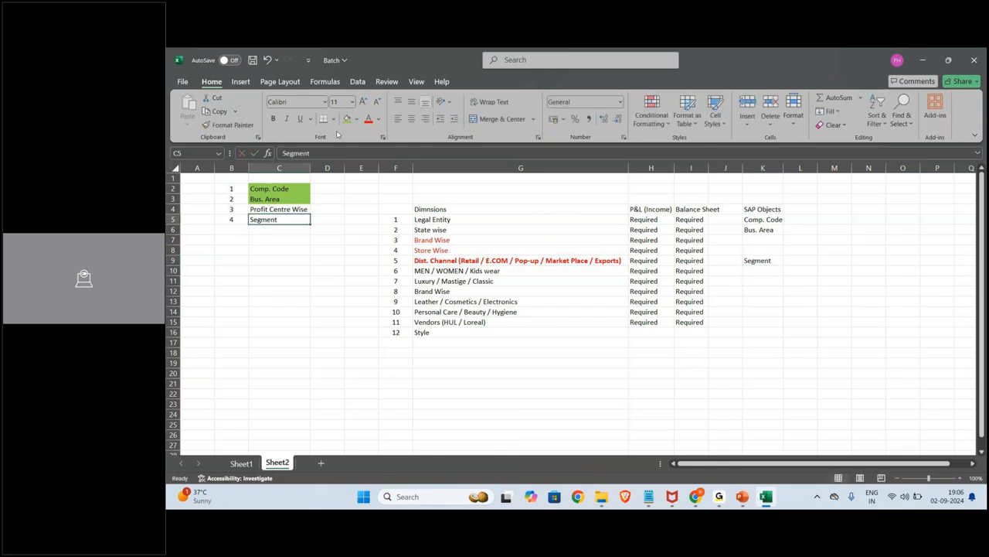
{"action": "left_click", "coordinate": [347, 118]}
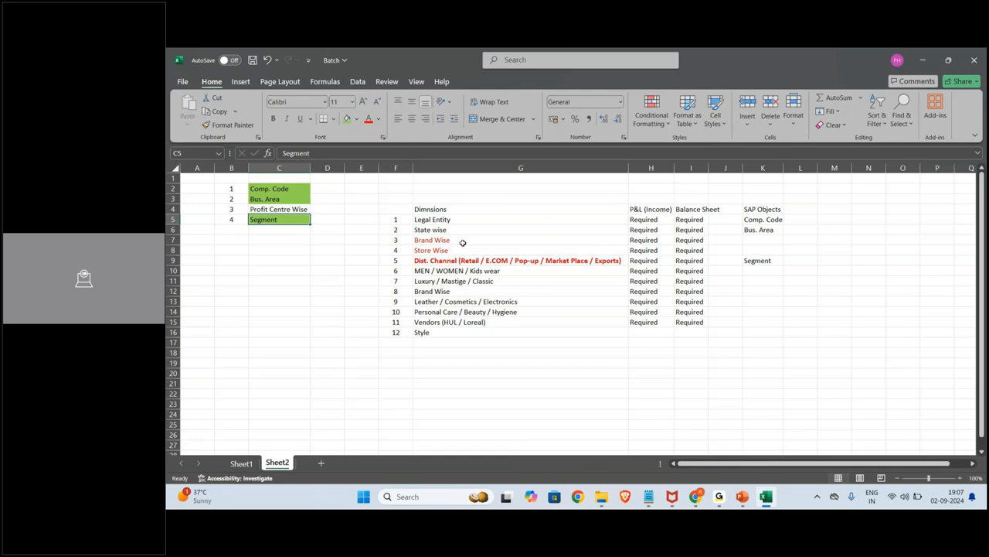
Enter the code structure note "first 4 digits - Dimension 1" in G1.
{"action": "left_click", "coordinate": [513, 181]}
{"action": "type", "text": "fir"}
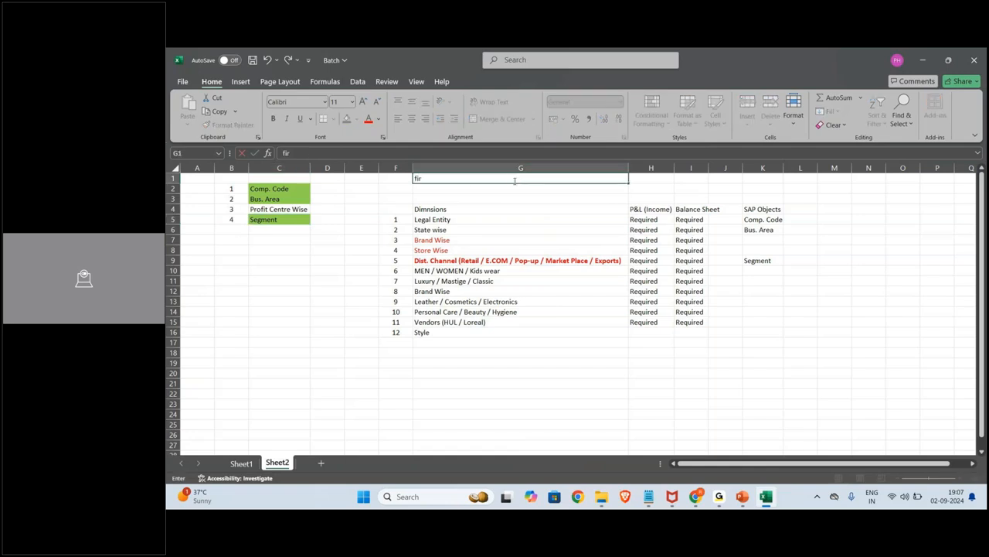
{"action": "type", "text": "st 4 digits - Dimension 1"}
{"action": "key", "text": "Return"}
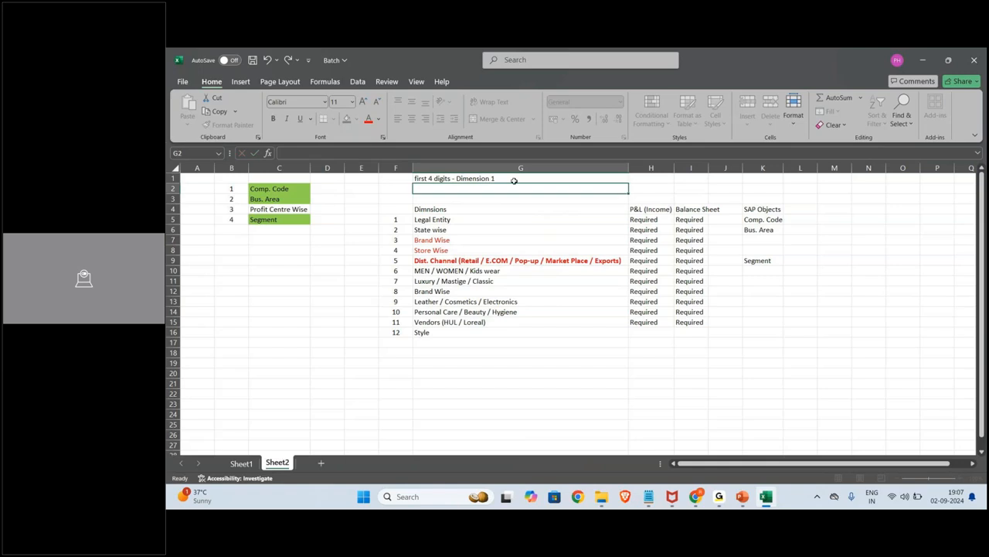
Enter the code structure notes "5th & 6th Digit - Dimension 2" in G2 and "7th & 8th ditits - Dimension 3" in G3.
{"action": "type", "text": "5th & 6th Dit"}
{"action": "key", "text": "BackSpace"}
{"action": "type", "text": "git -"}
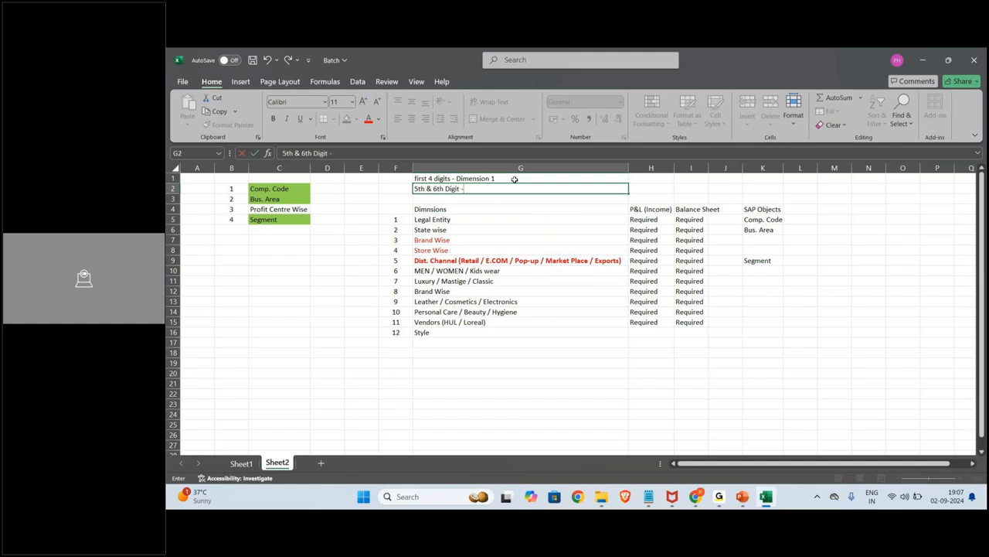
{"action": "type", "text": " Dimension 2"}
{"action": "key", "text": "Return"}
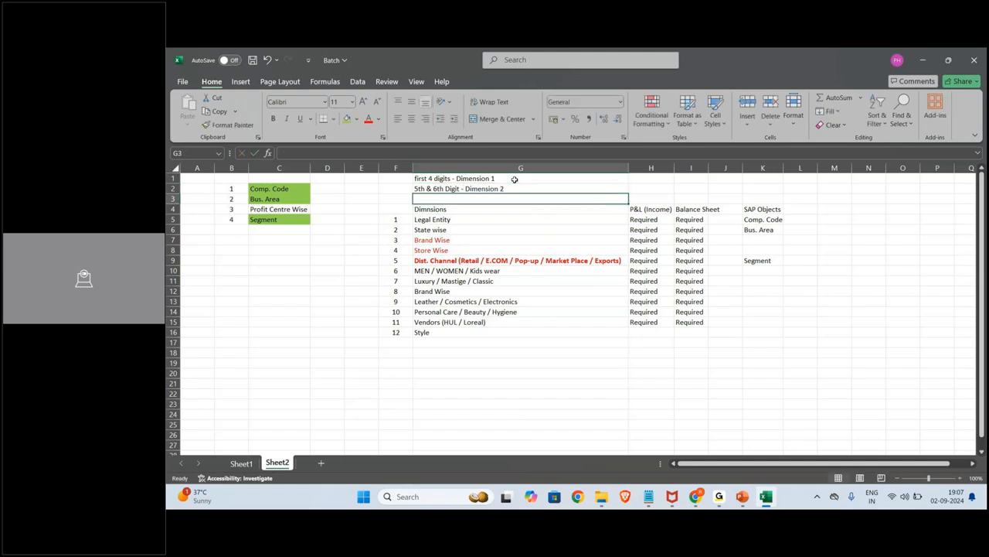
{"action": "type", "text": "7th & 8th di"}
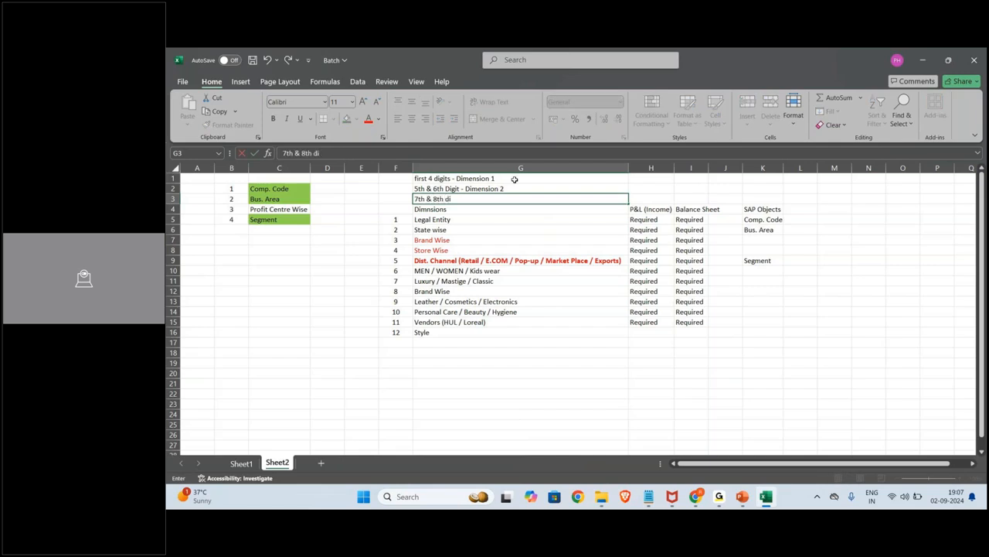
{"action": "type", "text": "tits - Dimension 3"}
{"action": "key", "text": "Return"}
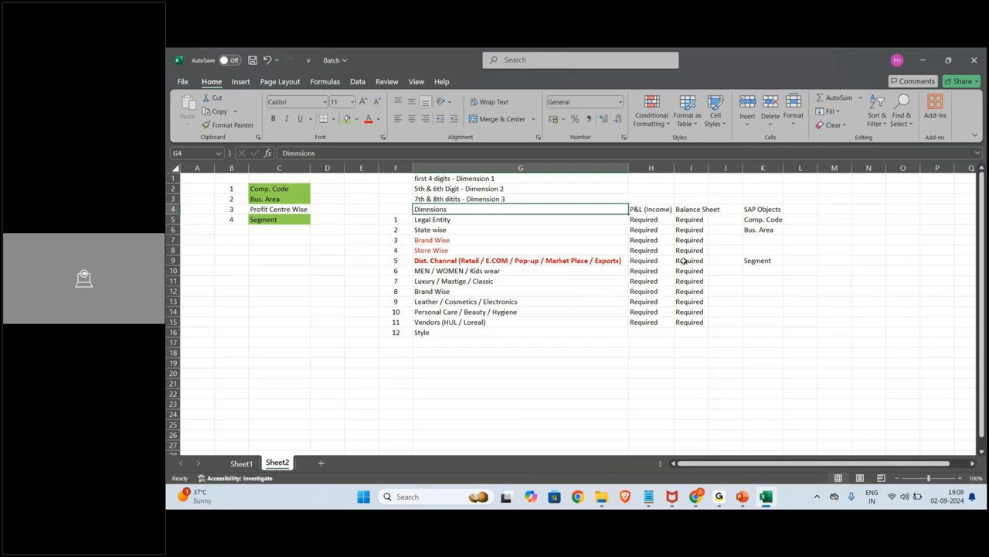
{"action": "left_click", "coordinate": [449, 264]}
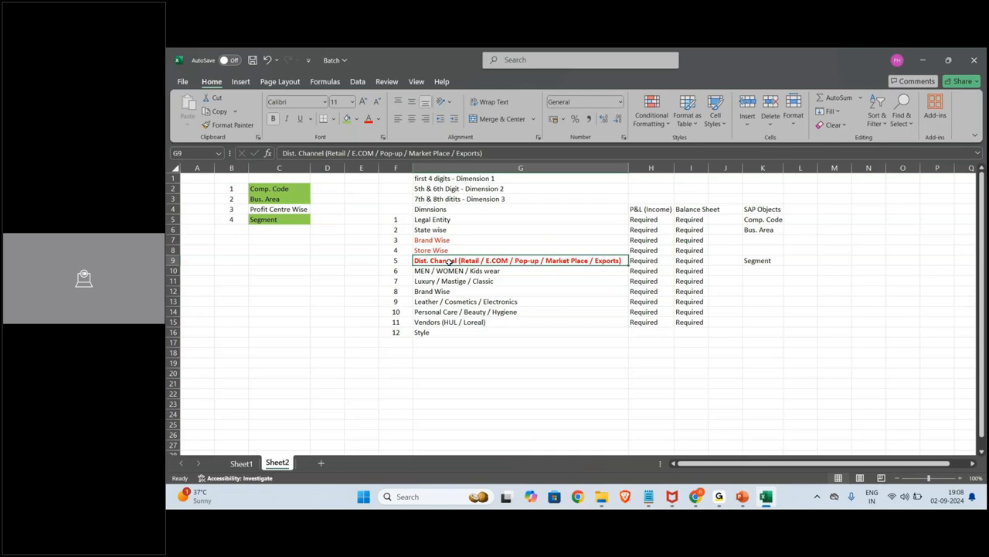
{"action": "left_click", "coordinate": [766, 262]}
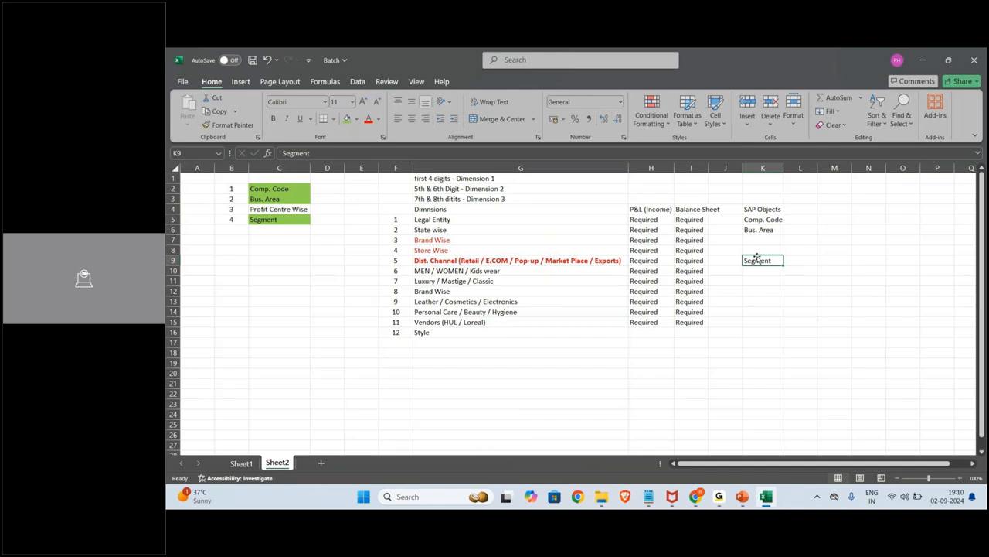
Enter 2000 in H1 and 200 Brands in H2 beside the code structure notes.
{"action": "left_click", "coordinate": [656, 178]}
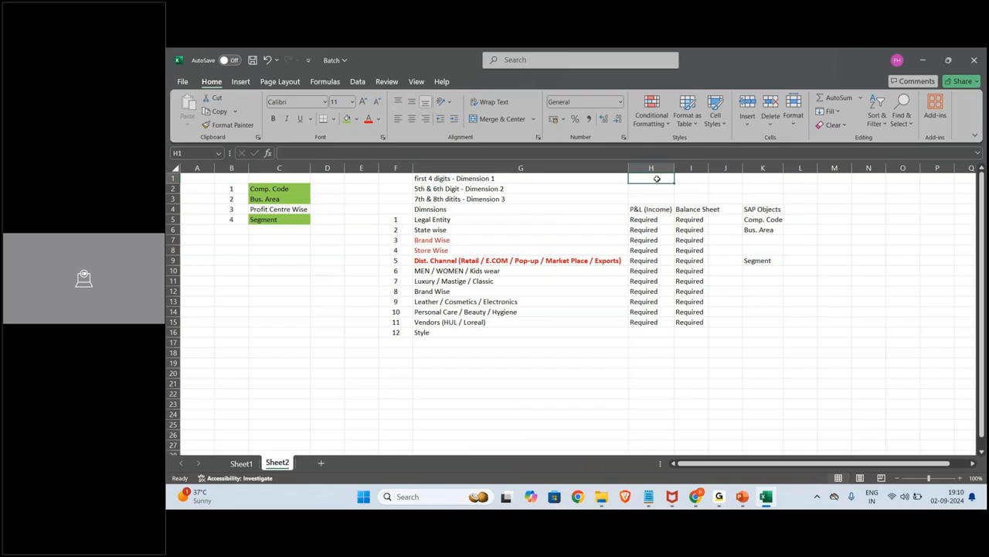
{"action": "type", "text": "2000"}
{"action": "key", "text": "Return"}
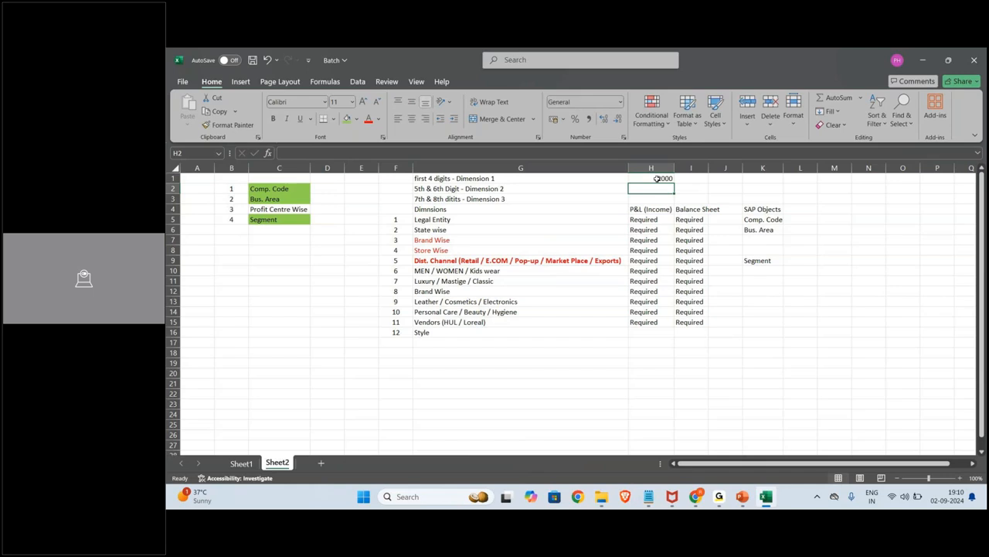
{"action": "type", "text": "200"}
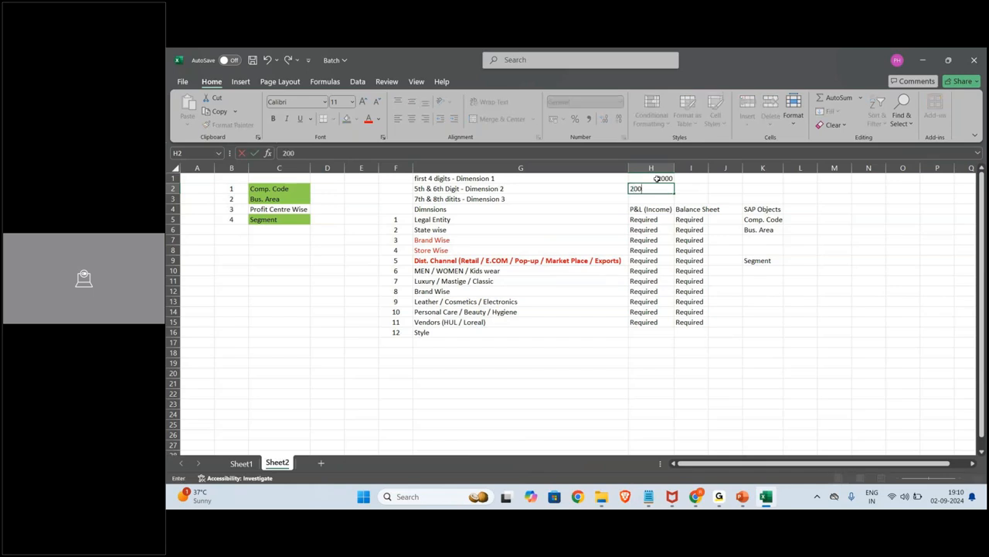
{"action": "type", "text": " Brands"}
{"action": "key", "text": "Return"}
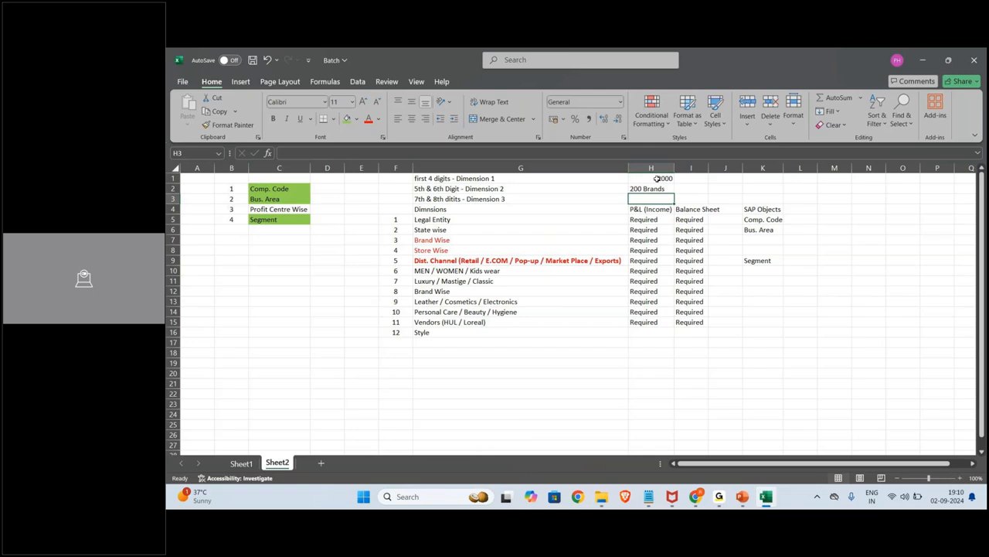
Enter the multiplication 2000*200 as plain text in J1.
{"action": "left_click", "coordinate": [723, 181]}
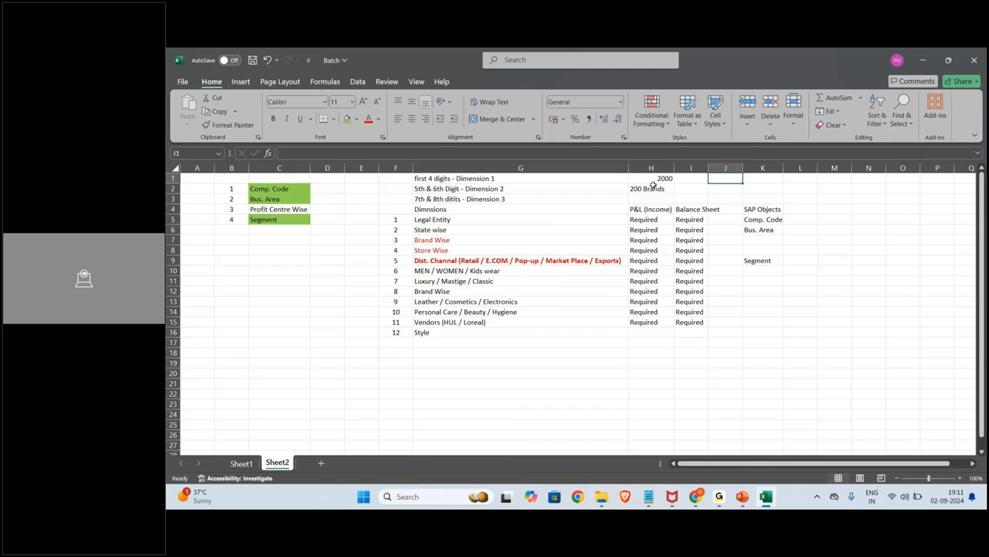
{"action": "type", "text": "'20"}
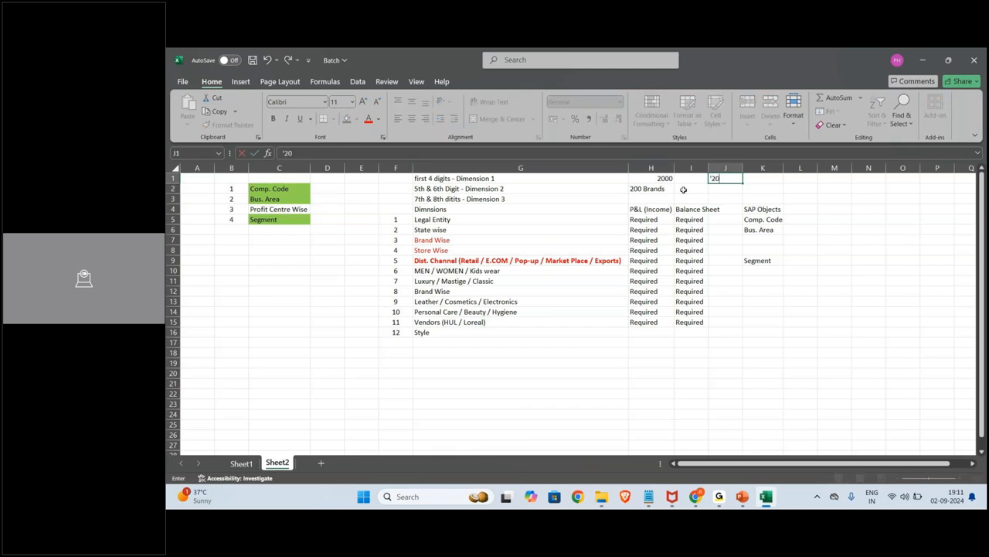
{"action": "type", "text": "00*200"}
{"action": "key", "text": "Return"}
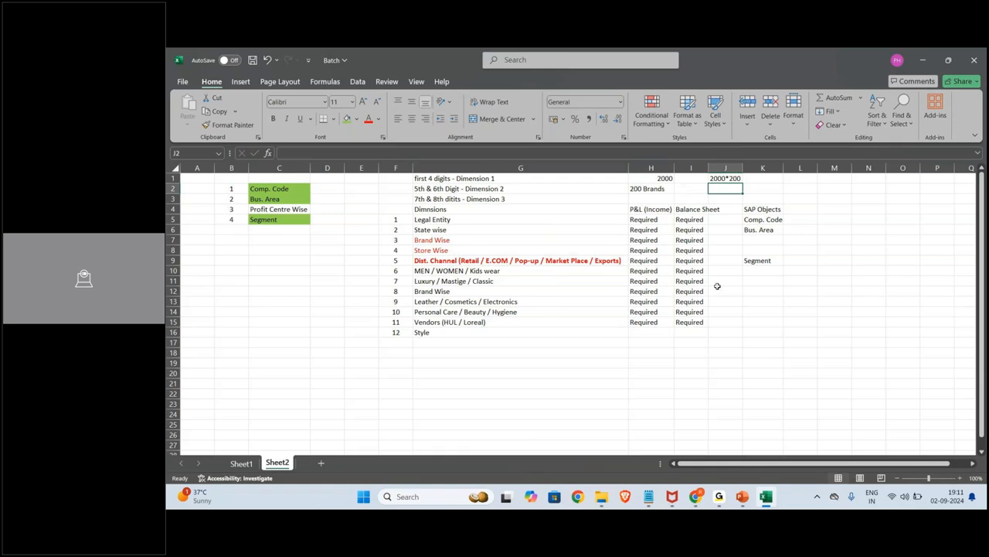
Enter Part of Profit Centre as the SAP object for both Brand Wise in K7 and Store Wise in K8.
{"action": "left_click", "coordinate": [764, 239]}
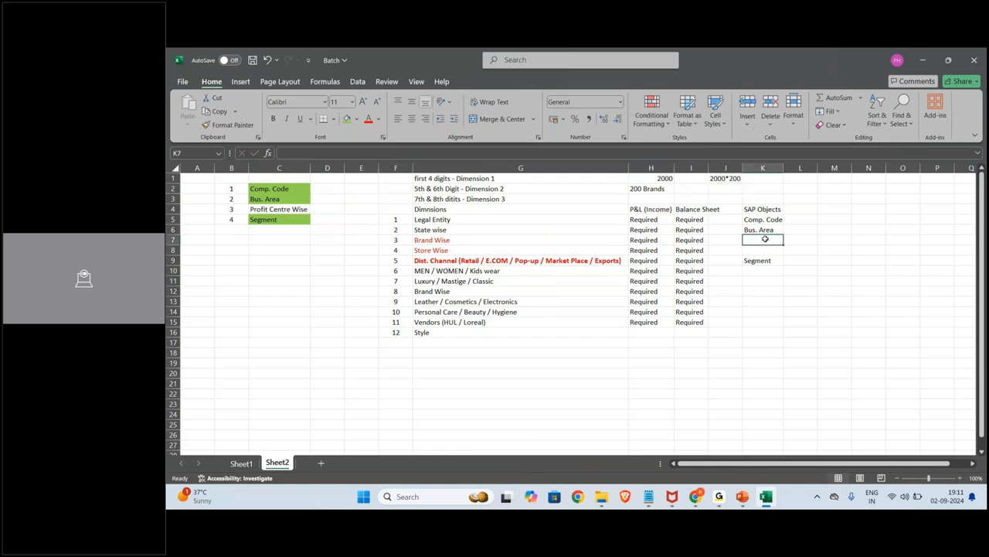
{"action": "type", "text": "Part of Profit Centre"}
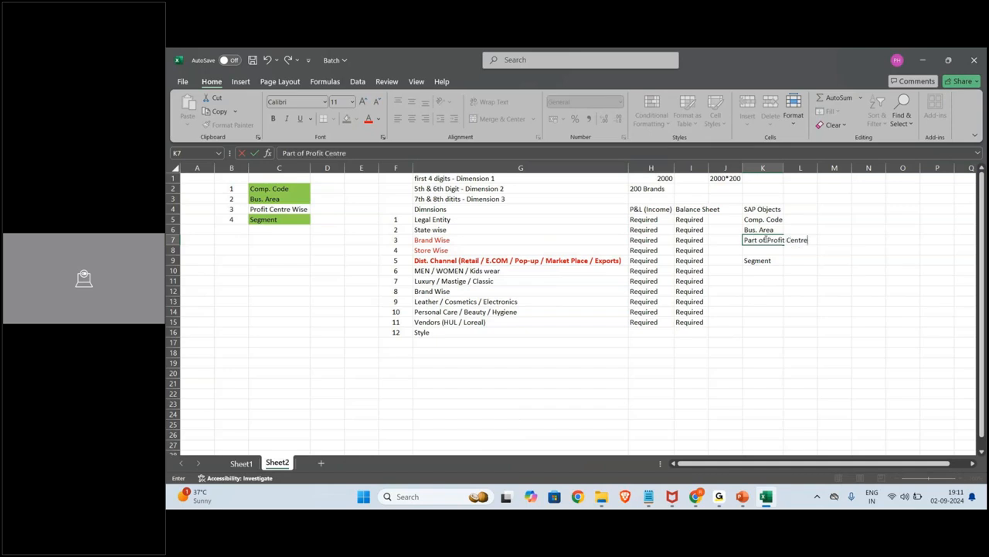
{"action": "key", "text": "Return"}
{"action": "key", "text": "ctrl+d"}
{"action": "key", "text": "ctrl+c"}
Overwrite the duplicate Brand Wise entry in G12 by copying the dimensions in G13:G16 up one row.
{"action": "key", "text": "Down"}
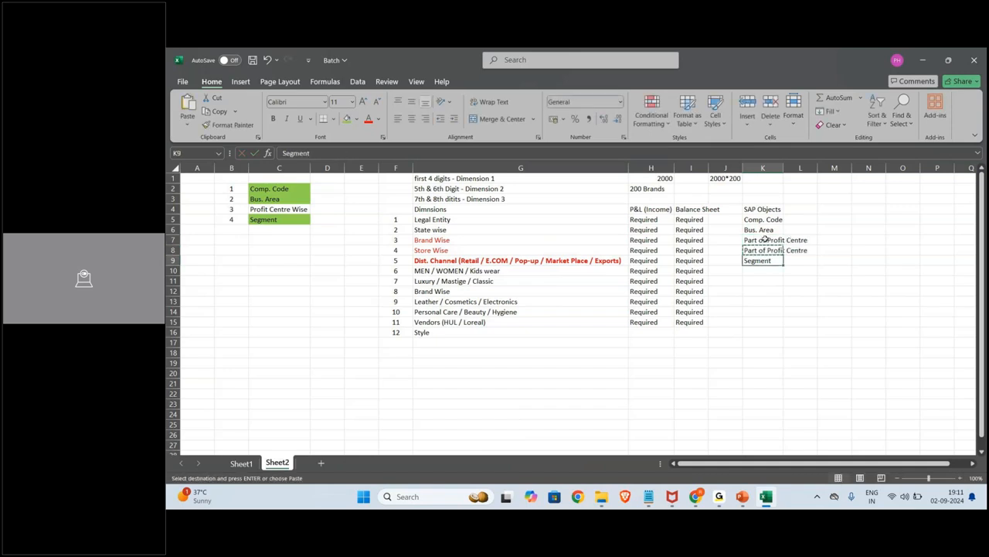
{"action": "key", "text": "Down"}
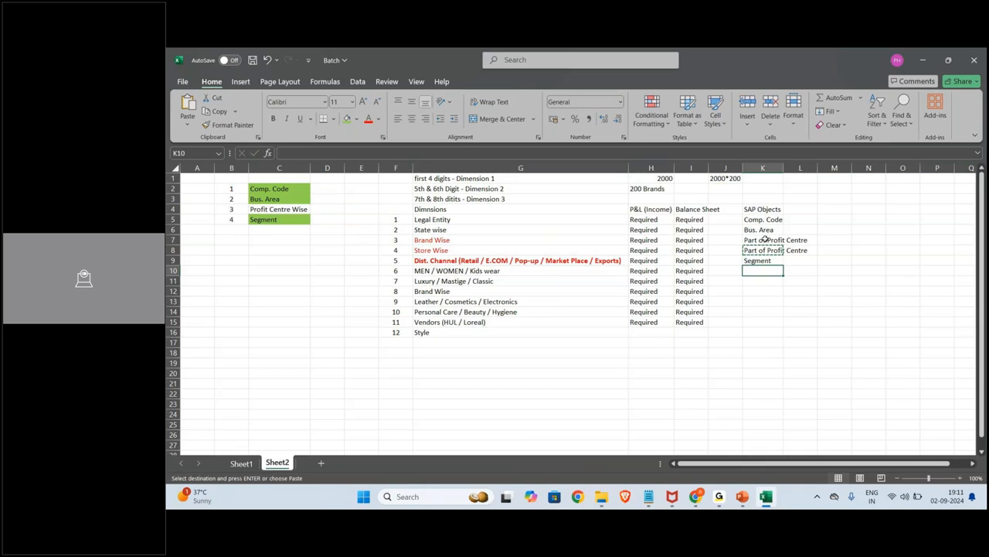
{"action": "key", "text": "Down"}
{"action": "key", "text": "Down"}
{"action": "key", "text": "Left"}
{"action": "key", "text": "Left"}
{"action": "key", "text": "Left"}
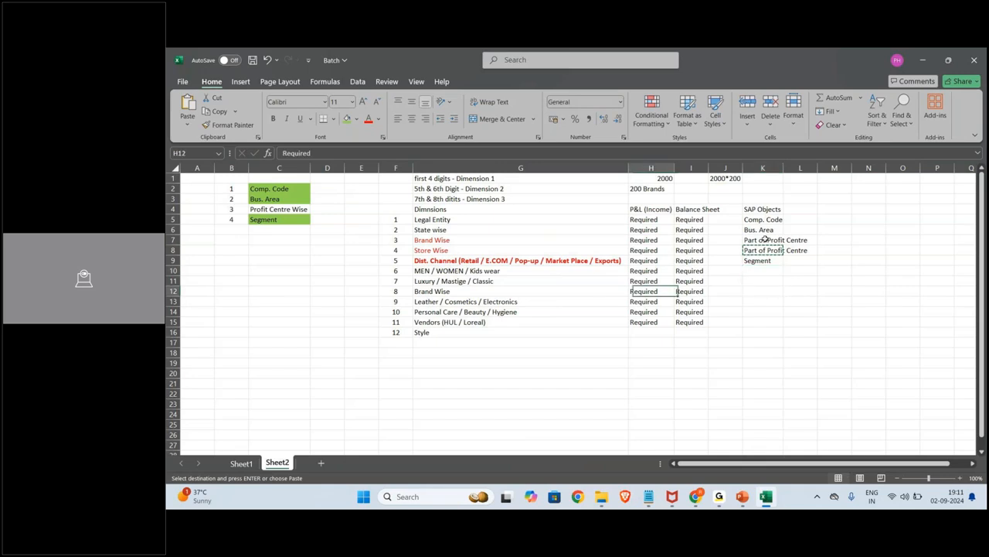
{"action": "key", "text": "Down"}
{"action": "key", "text": "Left"}
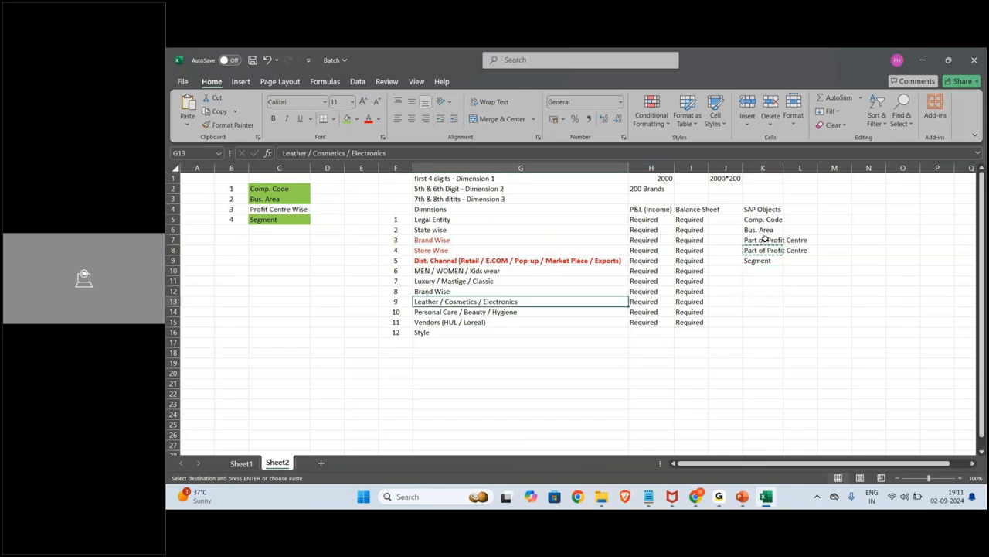
{"action": "key", "text": "shift+Down"}
{"action": "key", "text": "shift+Down"}
{"action": "key", "text": "shift+Down"}
{"action": "key", "text": "ctrl+c"}
{"action": "key", "text": "Up"}
{"action": "key", "text": "shift+Down"}
{"action": "key", "text": "shift+Down"}
{"action": "key", "text": "shift+Down"}
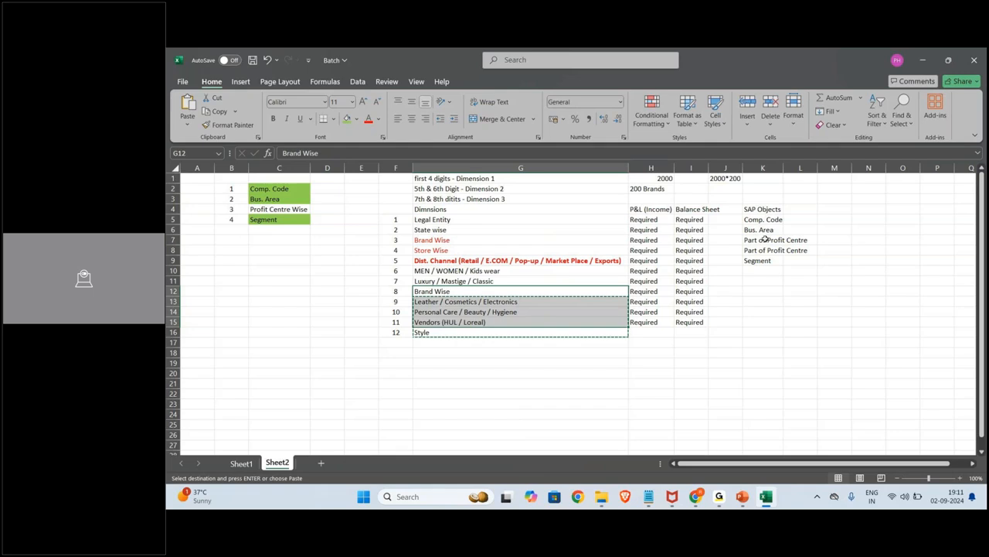
{"action": "key", "text": "ctrl+v"}
Clear the leftover row 16 below the dimension list.
{"action": "key", "text": "Down"}
{"action": "key", "text": "shift+space"}
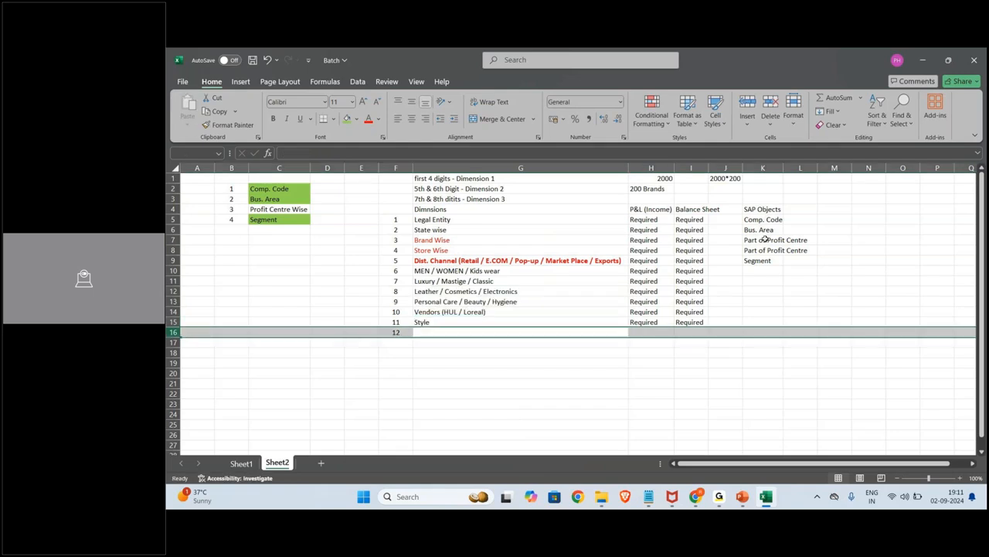
{"action": "key", "text": "Delete"}
Change the brand count entry in H2 to read 1500 Brands.
{"action": "left_click", "coordinate": [634, 189]}
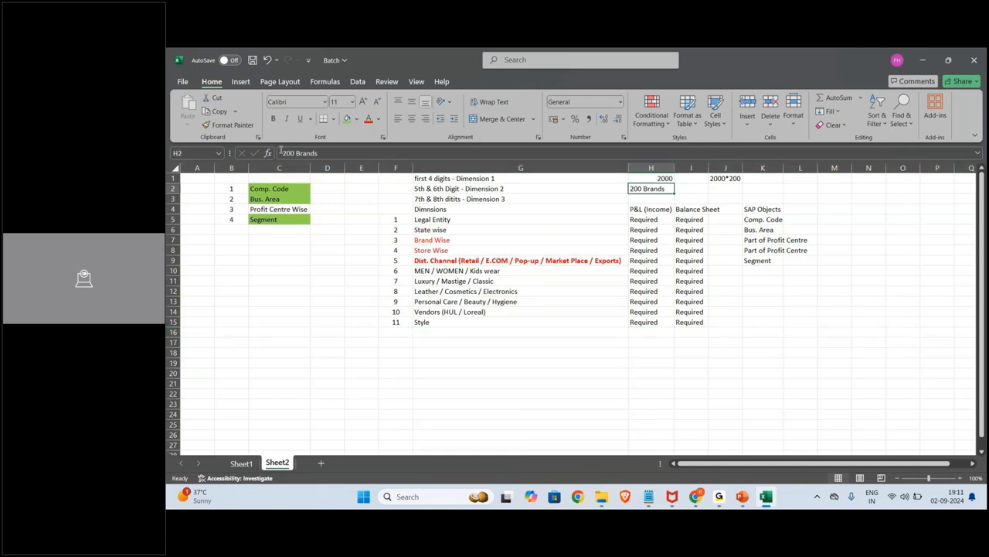
{"action": "left_click", "coordinate": [286, 153]}
{"action": "key", "text": "BackSpace"}
{"action": "type", "text": "15"}
{"action": "key", "text": "Return"}
Calculate =2000*1500 in J2 and apply the comma number style to it.
{"action": "key", "text": "Up"}
{"action": "key", "text": "Up"}
{"action": "key", "text": "Right"}
{"action": "key", "text": "Right"}
{"action": "key", "text": "Down"}
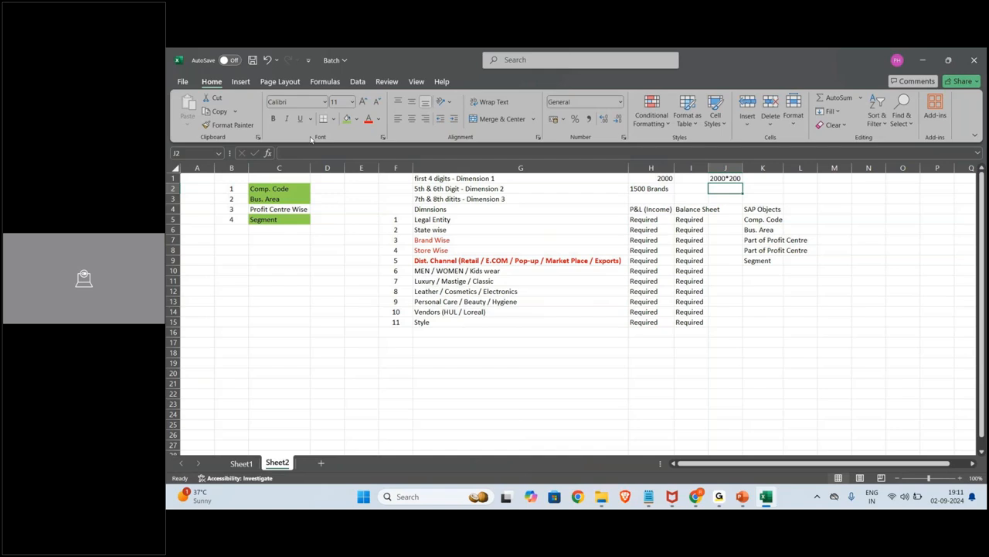
{"action": "type", "text": "=2000"}
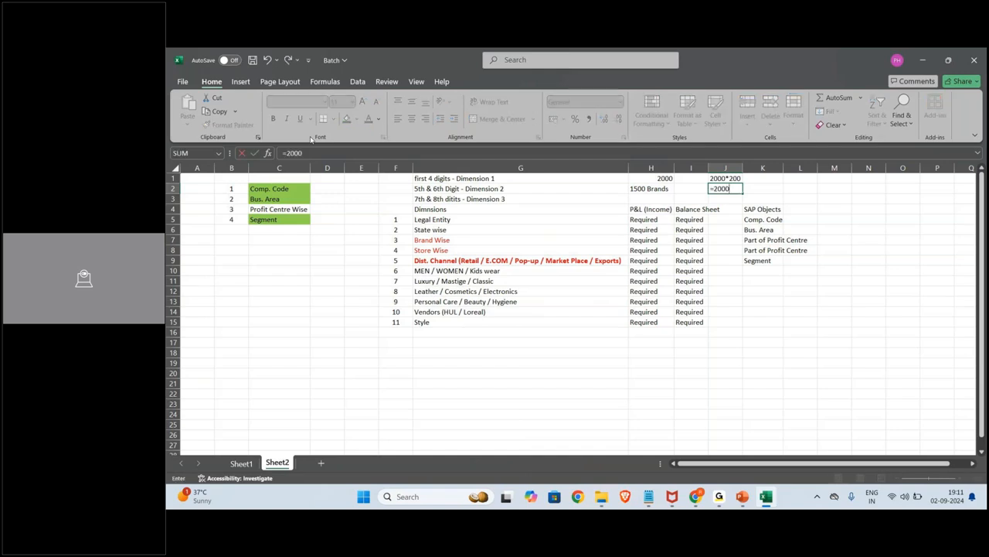
{"action": "type", "text": "*15"}
{"action": "type", "text": "0"}
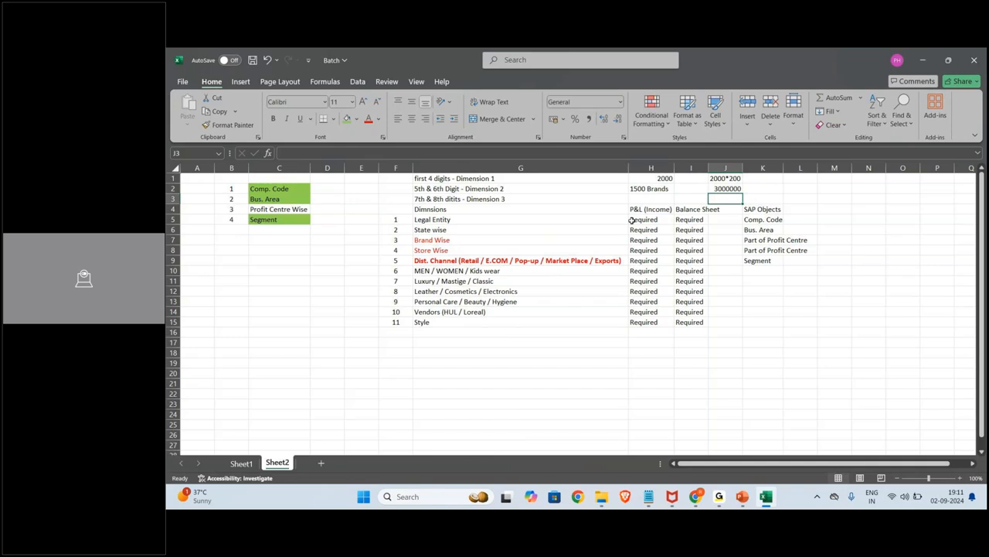
{"action": "key", "text": "Up"}
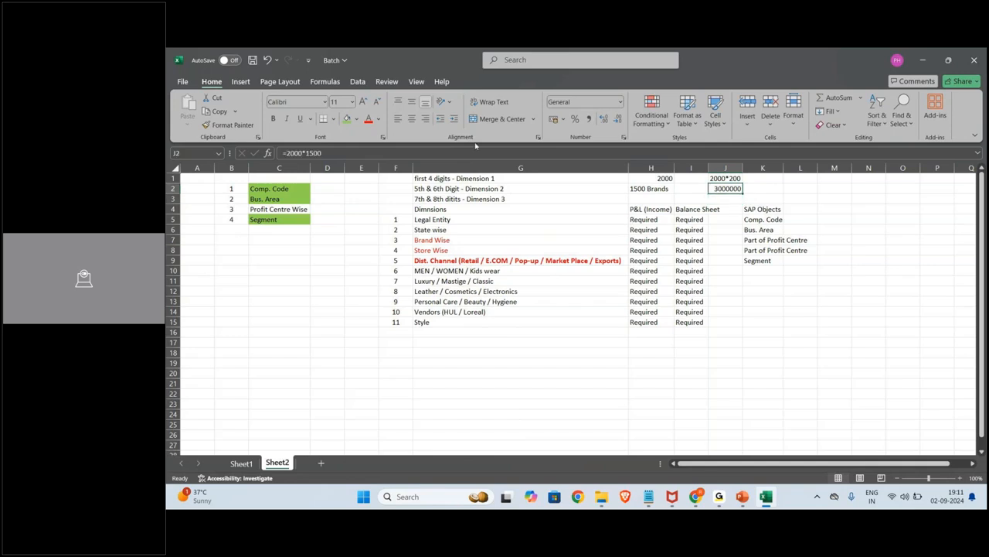
{"action": "left_click", "coordinate": [589, 120]}
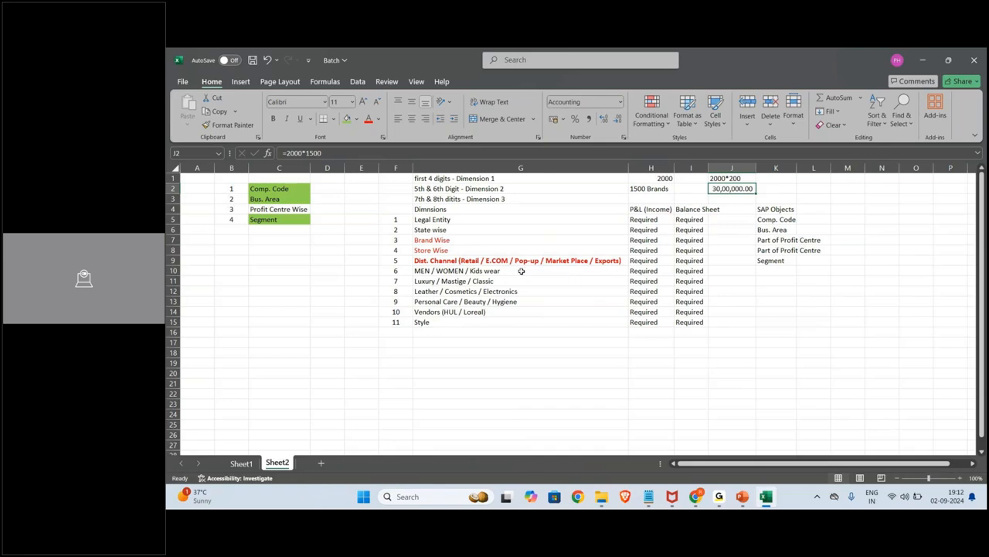
Enter the note "Top 25 brands only" in J7 for the Brand Wise dimension.
{"action": "left_click", "coordinate": [501, 237]}
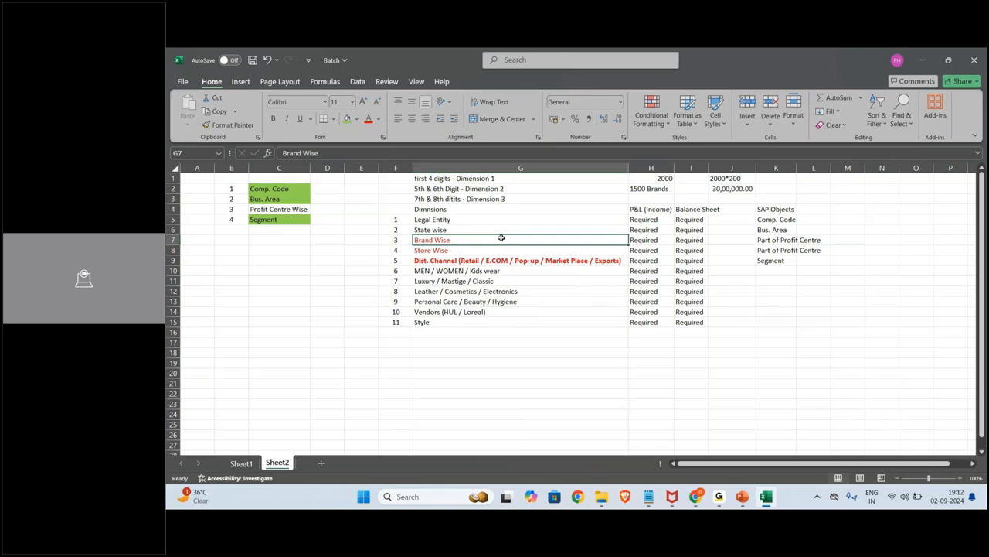
{"action": "key", "text": "Right"}
{"action": "key", "text": "Right"}
{"action": "key", "text": "Right"}
{"action": "key", "text": "Right"}
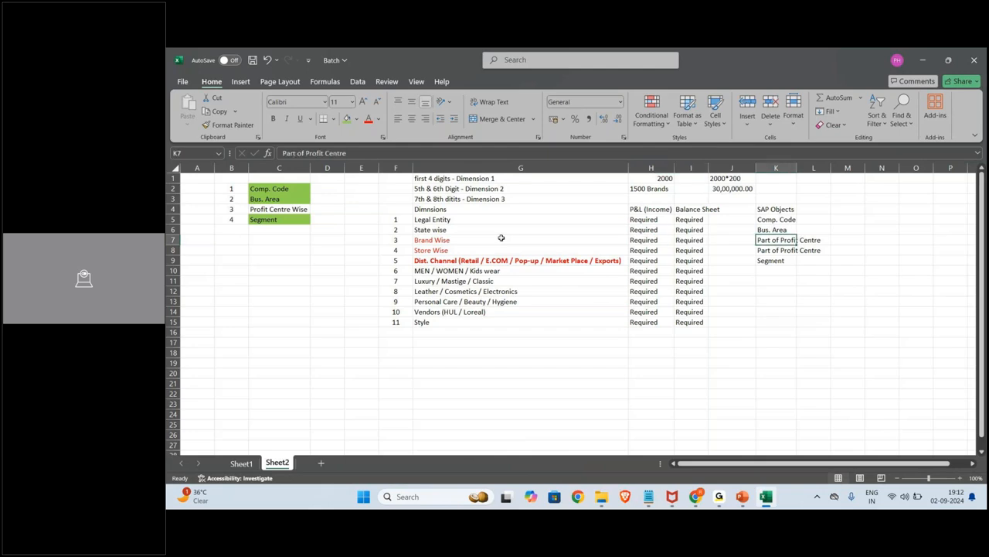
{"action": "left_click", "coordinate": [735, 236]}
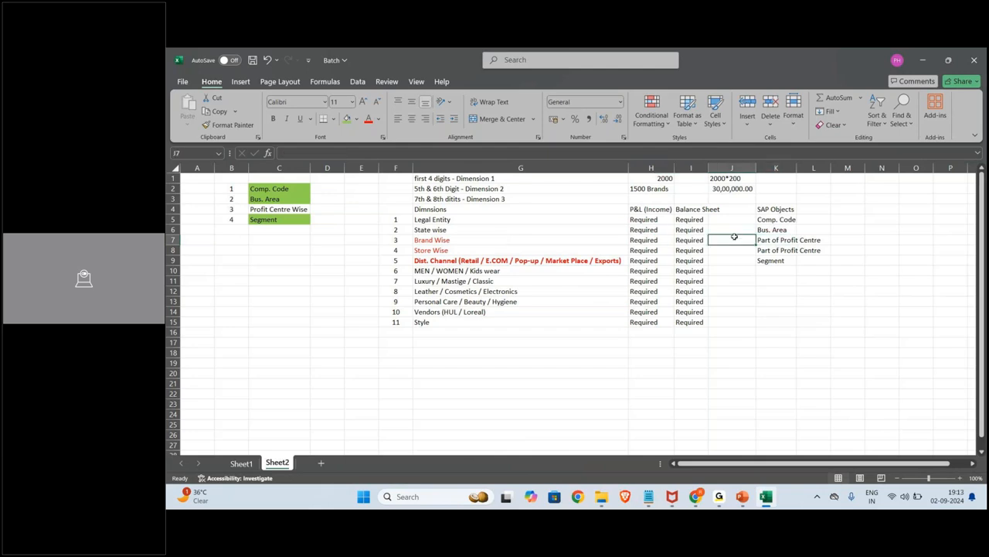
{"action": "type", "text": "Top 2"}
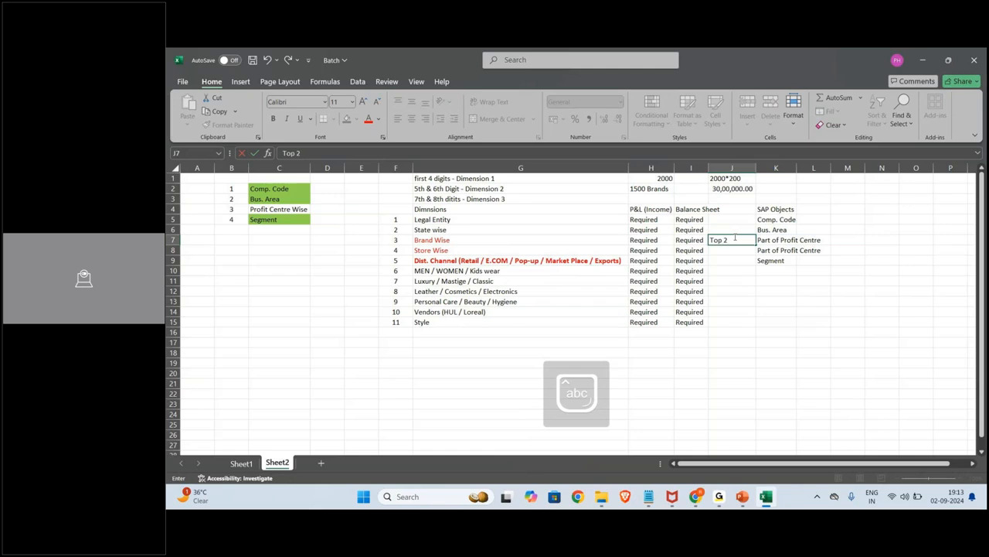
{"action": "type", "text": "5 brands only"}
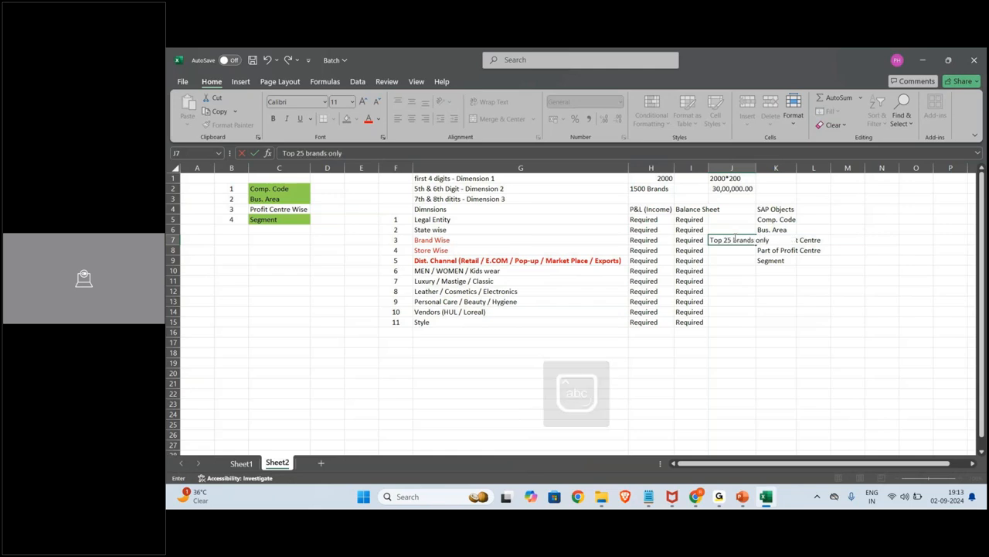
{"action": "key", "text": "Return"}
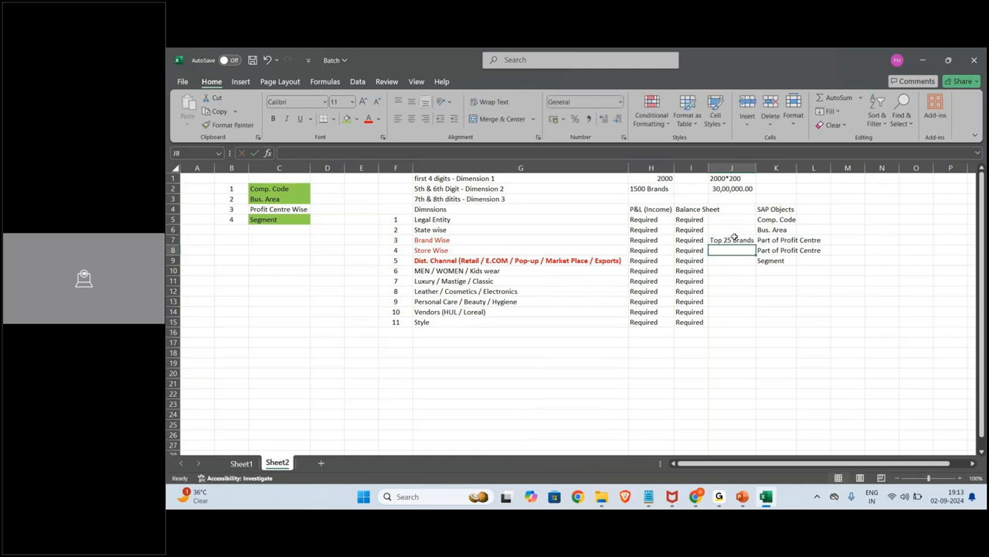
Change the combinations formula in J2 to =2000*25.
{"action": "left_click", "coordinate": [730, 179]}
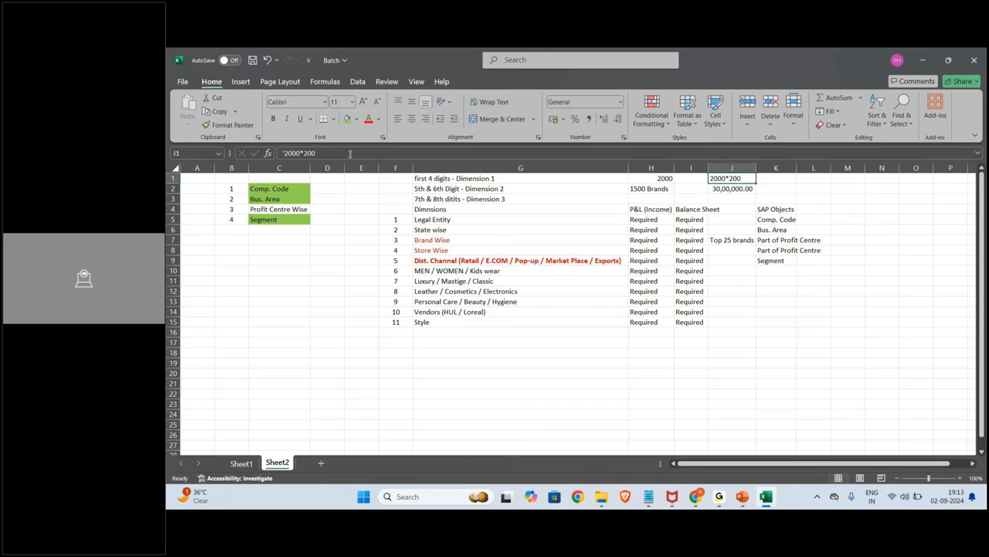
{"action": "left_click", "coordinate": [726, 189]}
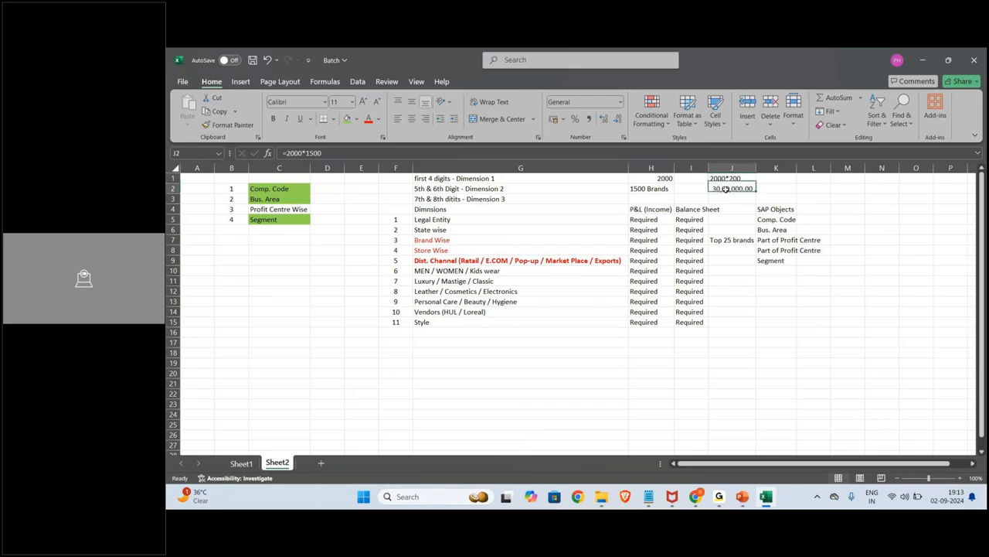
{"action": "left_click", "coordinate": [319, 154]}
{"action": "key", "text": "BackSpace"}
{"action": "key", "text": "BackSpace"}
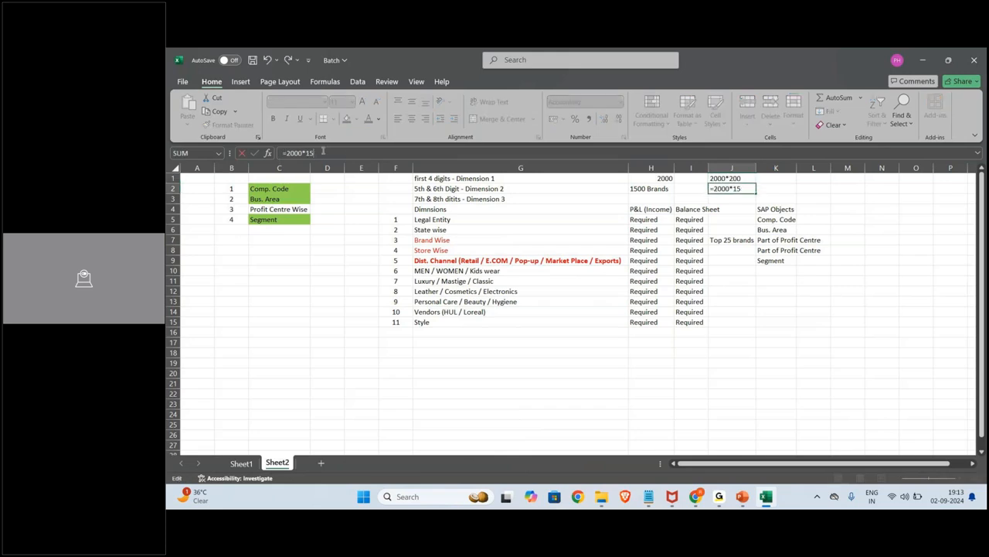
{"action": "key", "text": "BackSpace"}
{"action": "key", "text": "BackSpace"}
{"action": "type", "text": "25"}
{"action": "key", "text": "Return"}
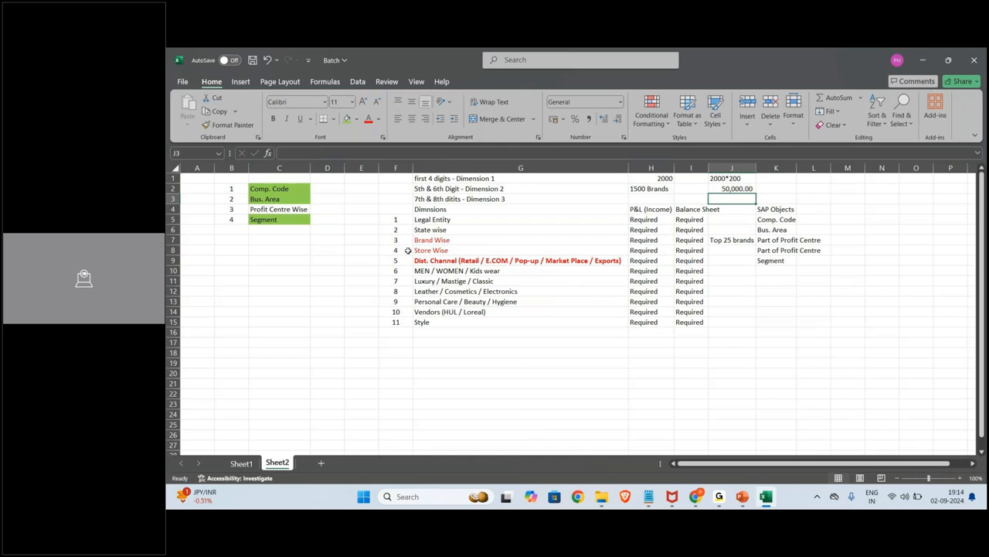
Extend the Store Wise dimension label in G8 with "(own / franchise / Kiosk)".
{"action": "left_click", "coordinate": [462, 250]}
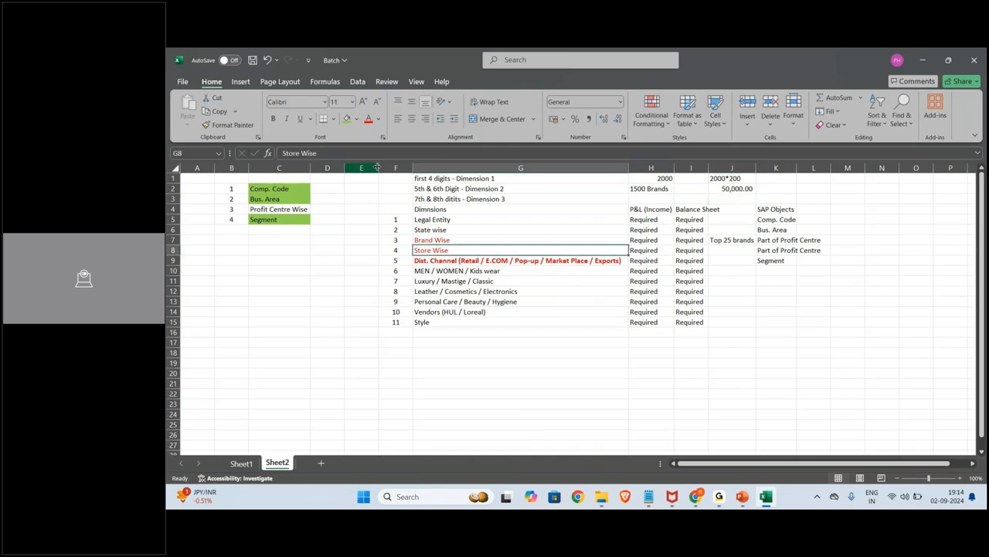
{"action": "left_click", "coordinate": [340, 155]}
{"action": "type", "text": "(own /"}
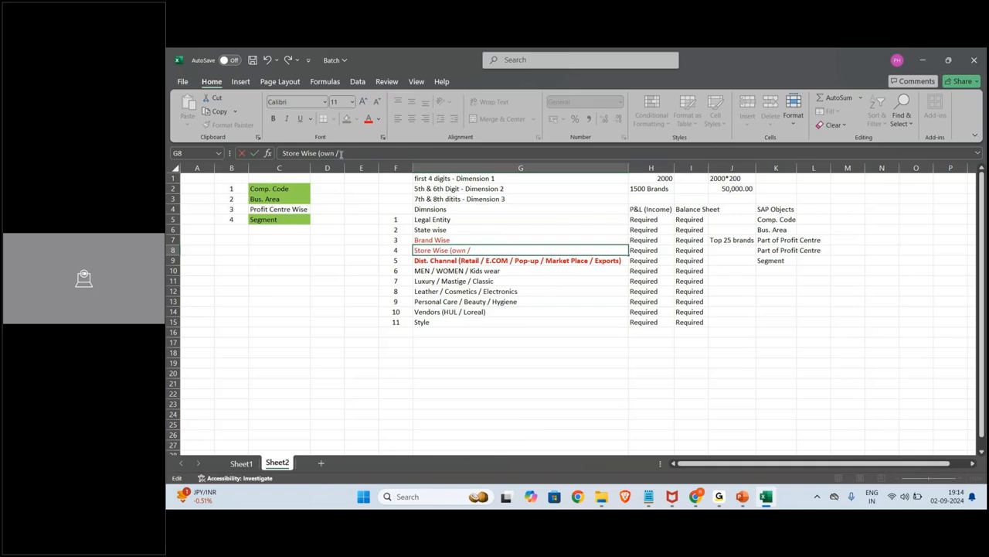
{"action": "type", "text": " franchise / Kiosk)"}
{"action": "key", "text": "Return"}
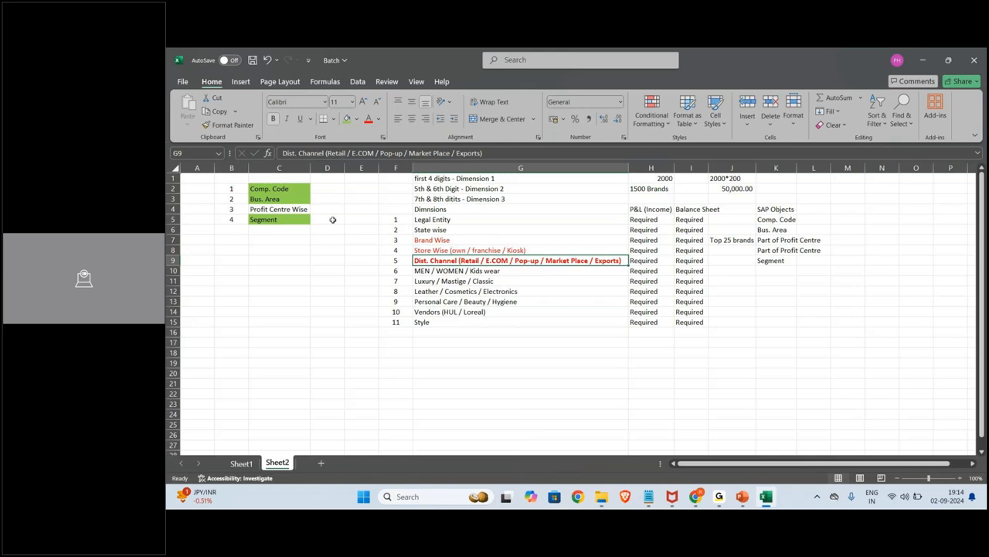
Add "Profit Centre Group" in C6 below Segment in the SAP object list.
{"action": "left_click", "coordinate": [290, 229]}
{"action": "type", "text": "Profit Cente"}
{"action": "key", "text": "BackSpace"}
{"action": "type", "text": "re Group"}
{"action": "key", "text": "Return"}
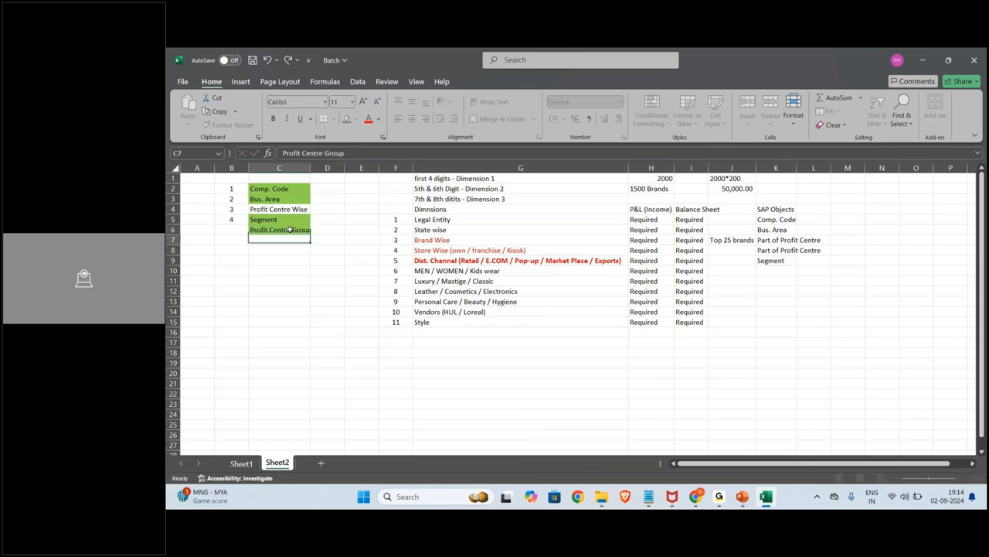
{"action": "key", "text": "Up"}
{"action": "key", "text": "Up"}
{"action": "key", "text": "Up"}
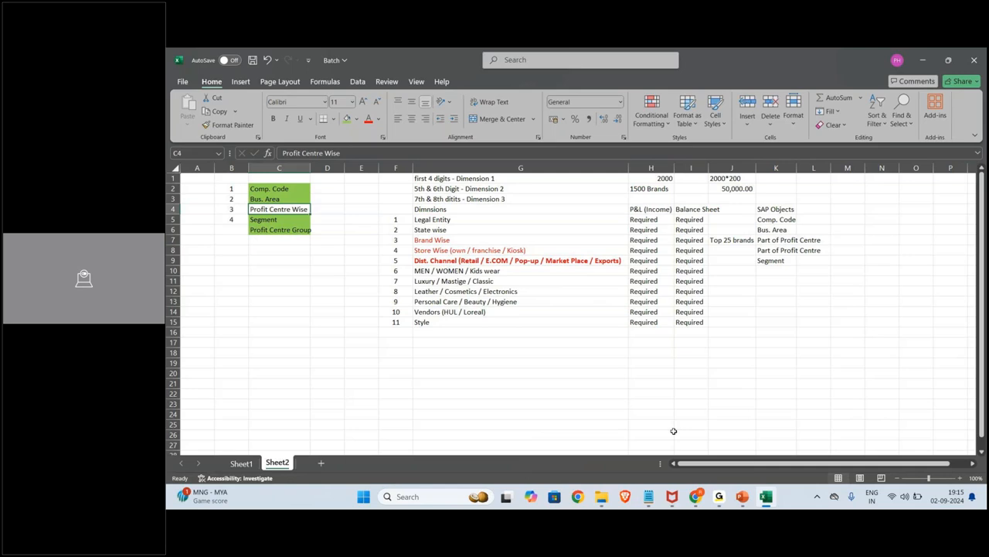
Enter the note "BS not required" in J13 for Personal Care / Beauty / Hygiene and copy it to the Vendors and Style rows.
{"action": "left_click", "coordinate": [734, 300]}
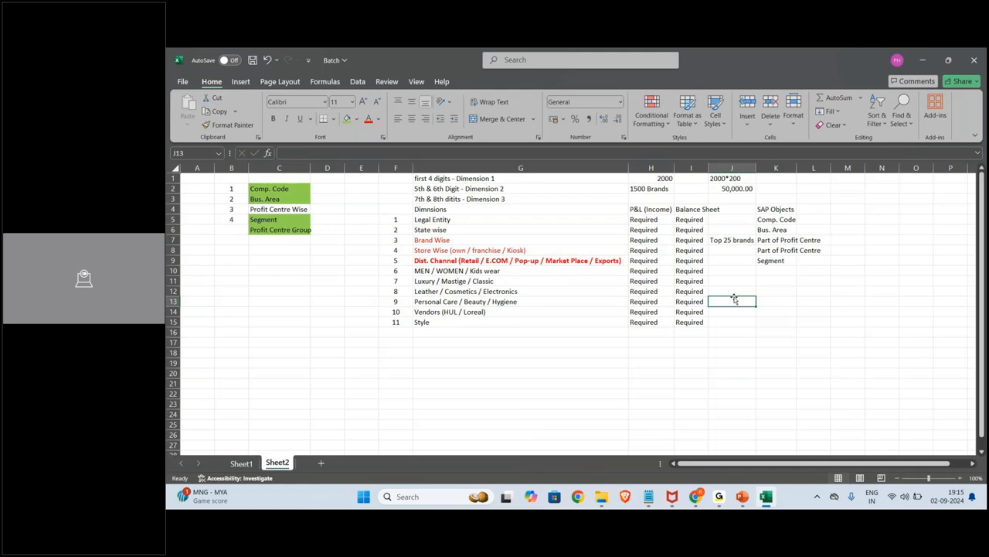
{"action": "key", "text": "Left"}
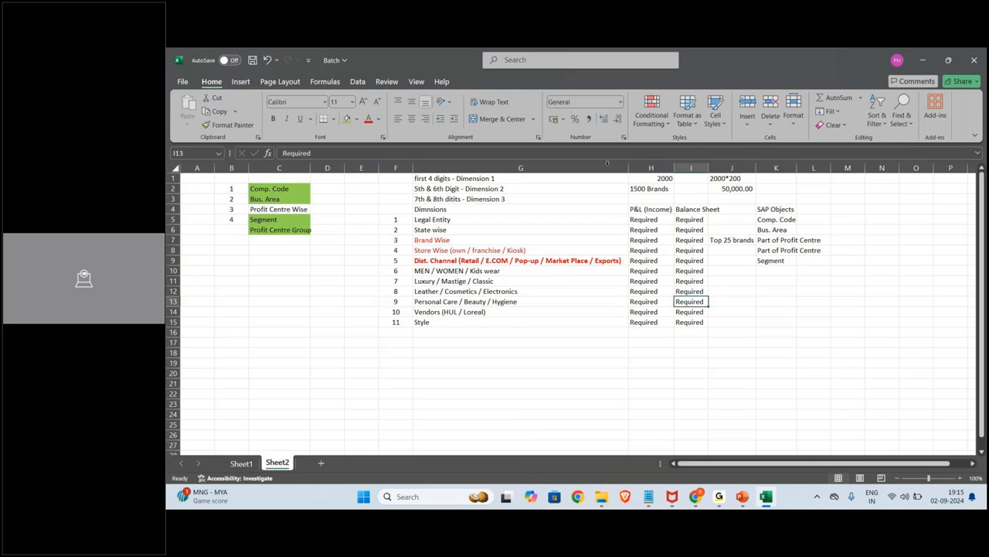
{"action": "left_click", "coordinate": [737, 300]}
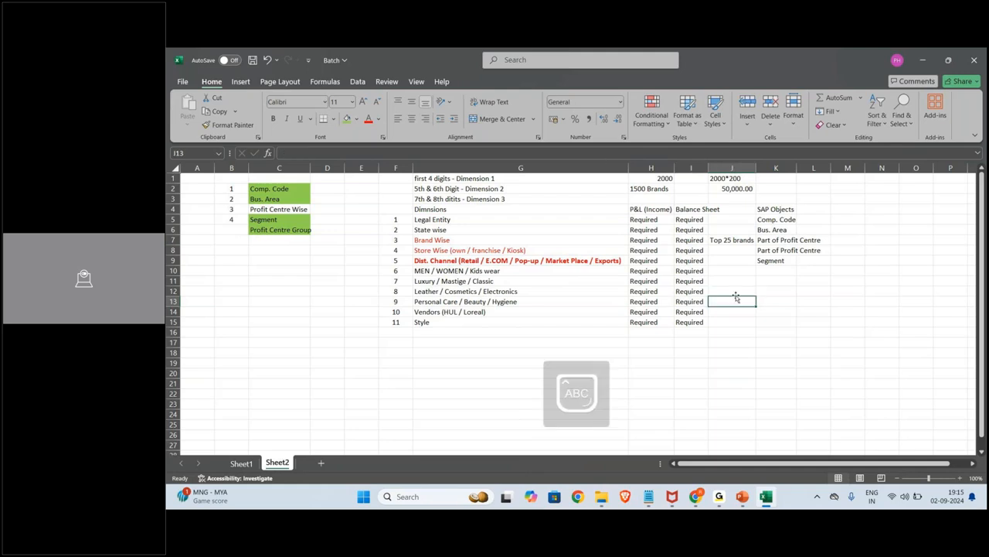
{"action": "type", "text": "BS not required"}
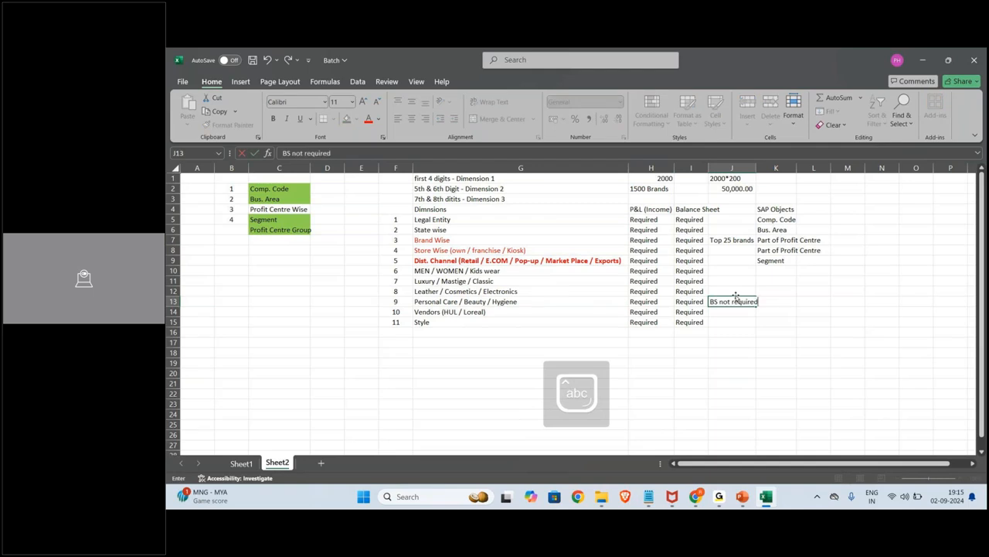
{"action": "key", "text": "Return"}
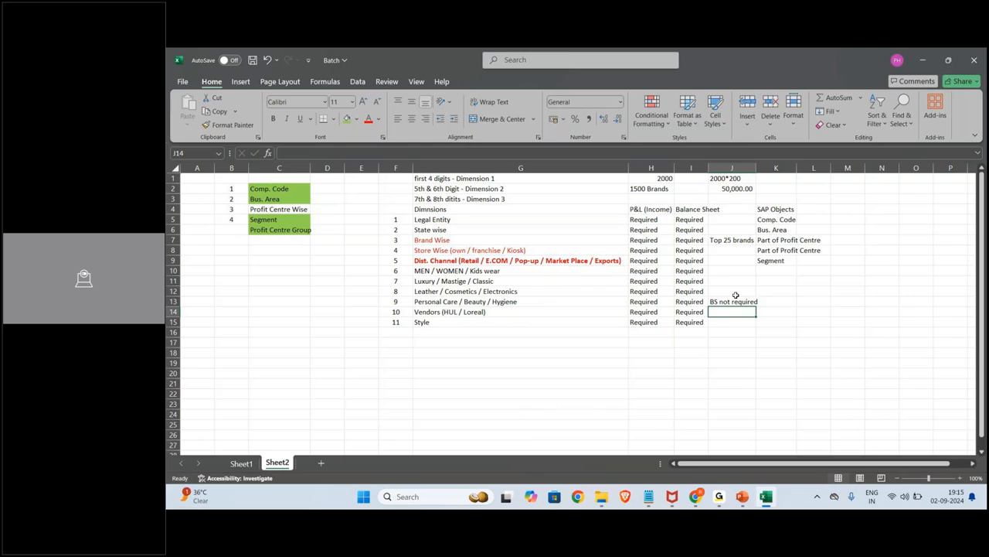
{"action": "key", "text": "ctrl+d"}
{"action": "key", "text": "Left"}
{"action": "key", "text": "Down"}
{"action": "key", "text": "Down"}
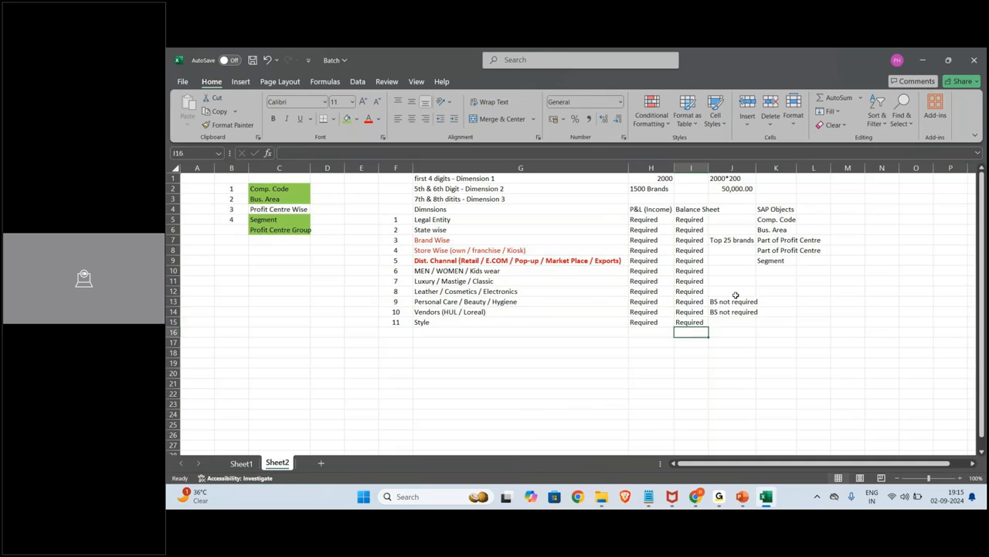
{"action": "key", "text": "Up"}
{"action": "key", "text": "Right"}
{"action": "key", "text": "ctrl+d"}
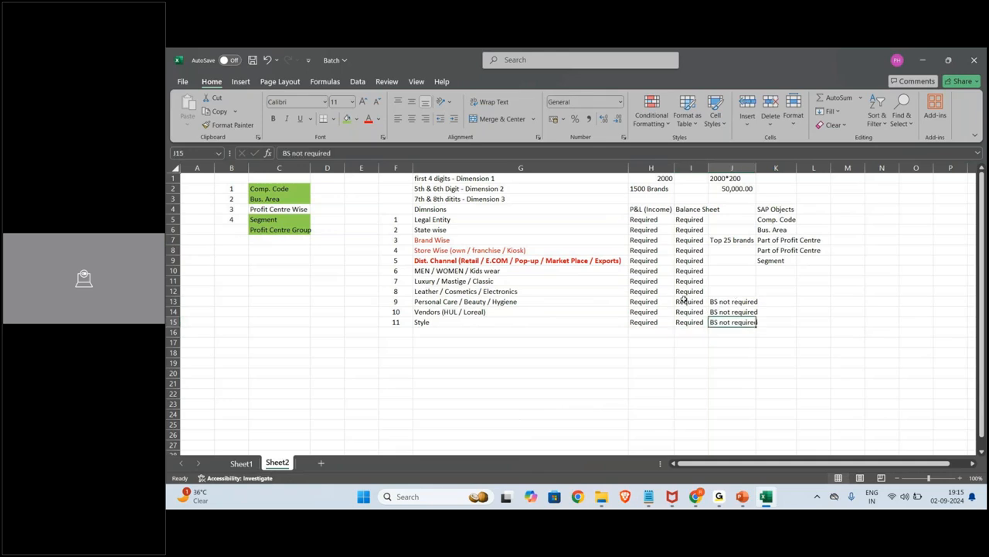
Shade the Balance Sheet cells I11:I15, from the Luxury to the Style dimension, with a grey fill.
{"action": "left_click_drag", "start_coordinate": [687, 293], "coordinate": [690, 321]}
{"action": "left_click", "coordinate": [685, 282]}
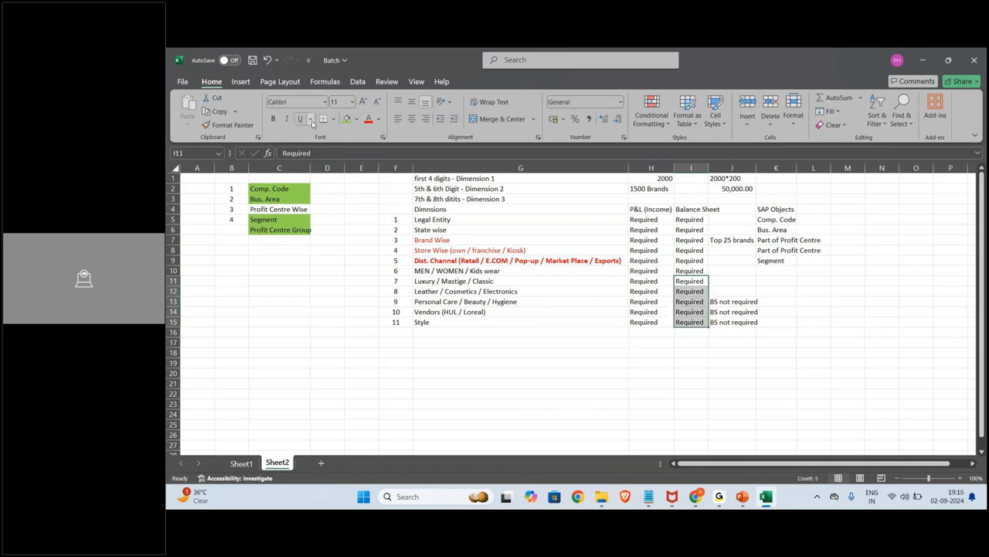
{"action": "left_click", "coordinate": [357, 119]}
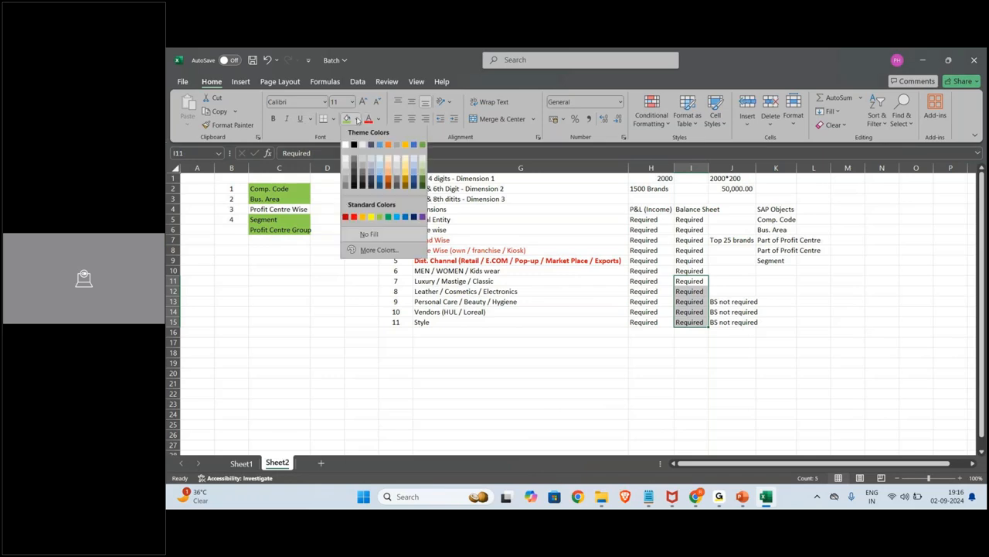
{"action": "left_click", "coordinate": [346, 172]}
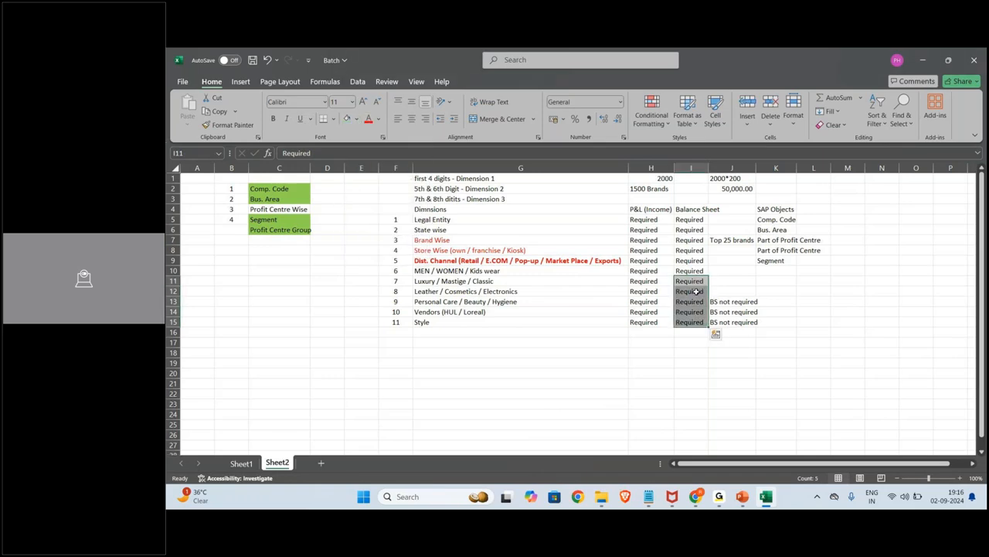
Enter the note "Category wise" in J11 for the Luxury / Mastige / Classic dimension.
{"action": "left_click", "coordinate": [634, 278]}
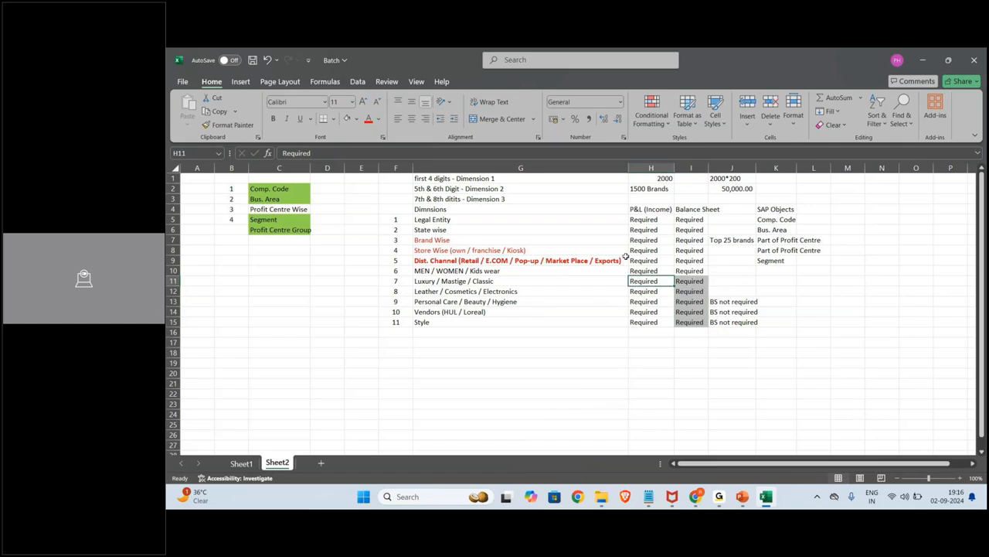
{"action": "key", "text": "Left"}
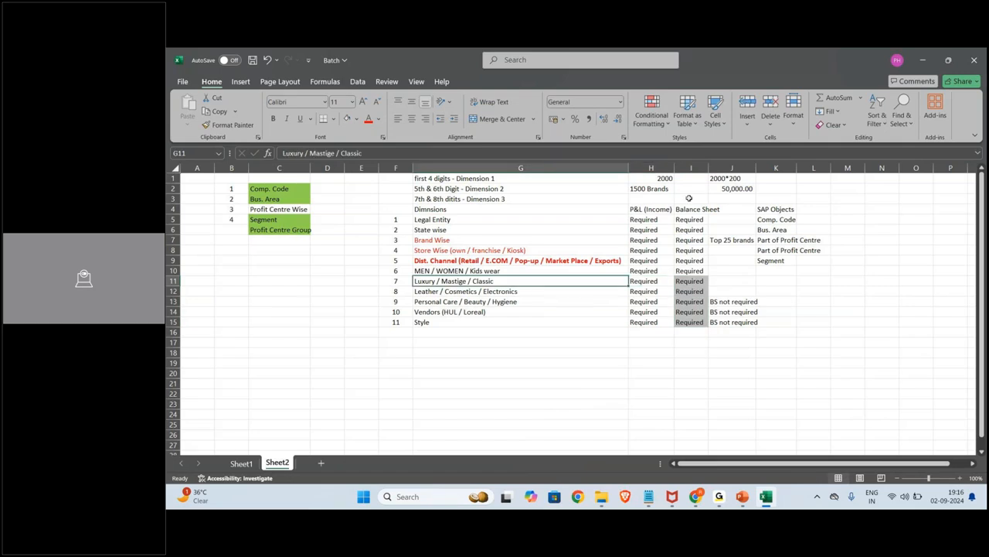
{"action": "left_click", "coordinate": [745, 283]}
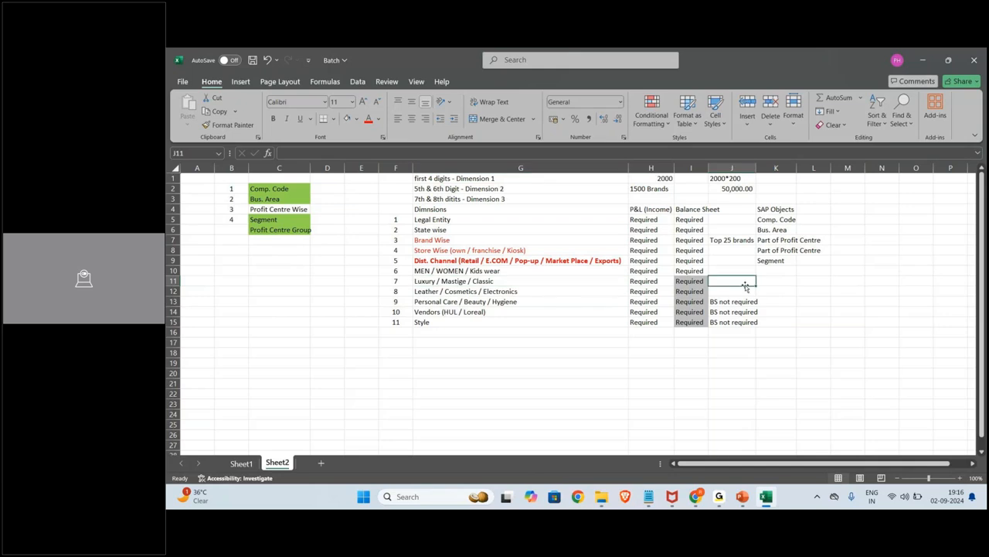
{"action": "type", "text": "Cate"}
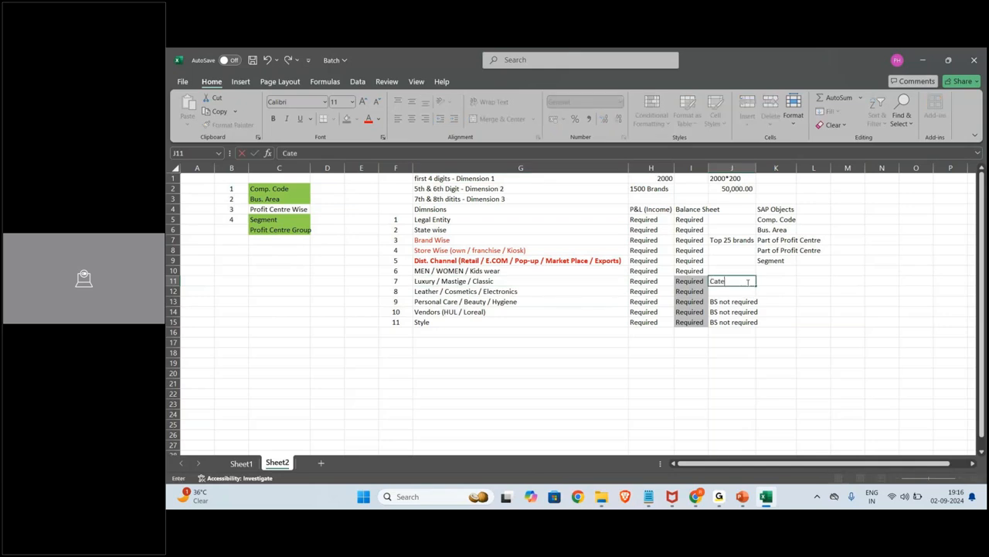
{"action": "type", "text": "gory wise"}
{"action": "key", "text": "Return"}
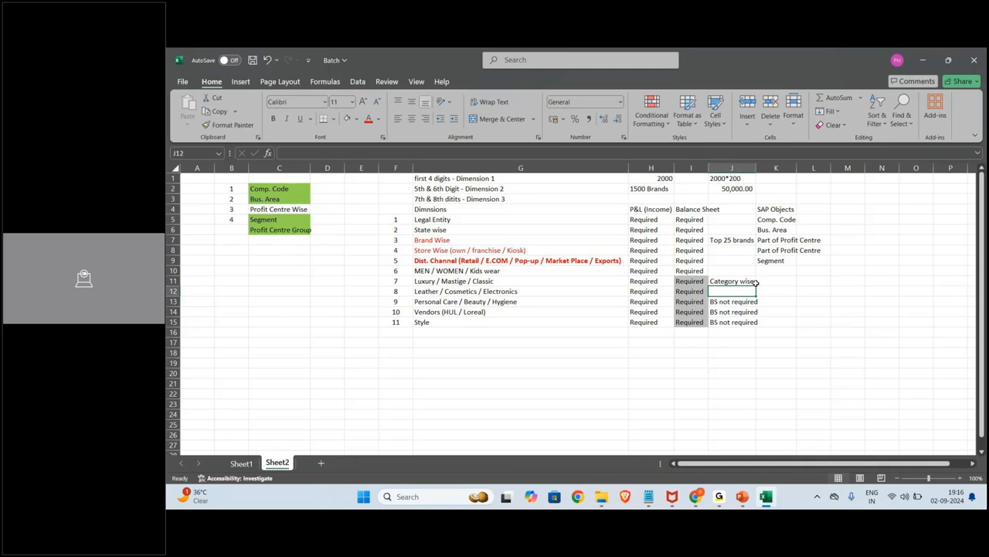
List the example expenses Salary 350000 and Rent 18000 in C19:D20.
{"action": "left_click", "coordinate": [267, 363]}
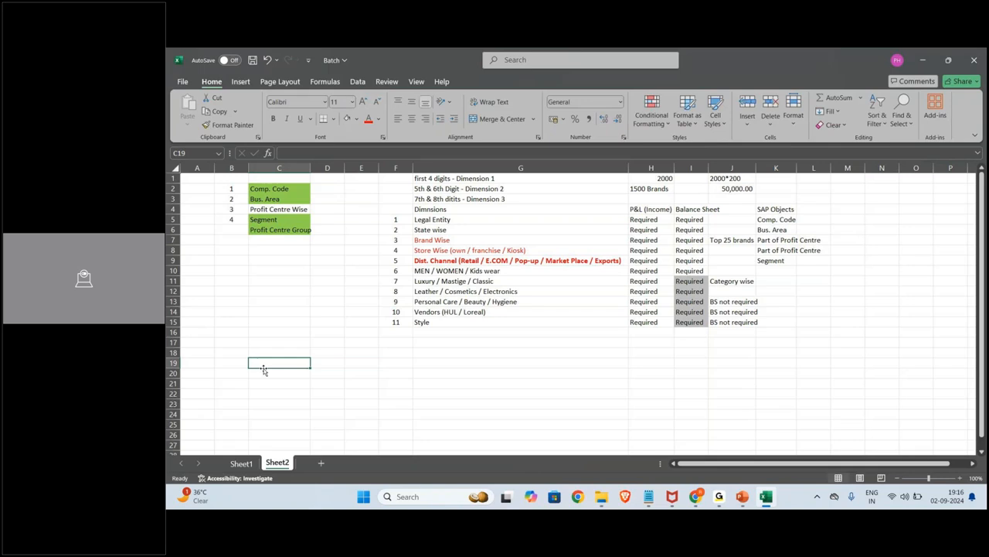
{"action": "type", "text": "Salary"}
{"action": "key", "text": "Return"}
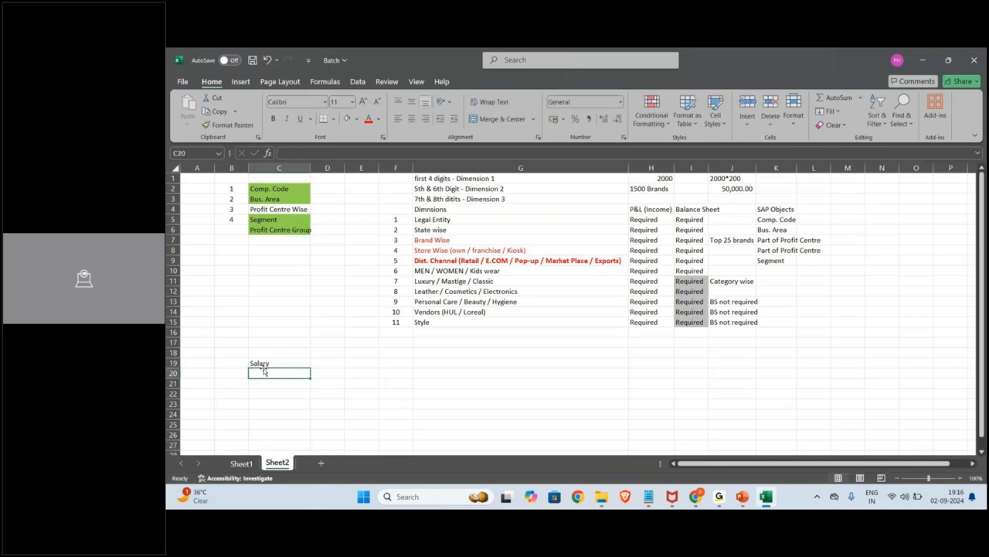
{"action": "type", "text": "Rent"}
{"action": "key", "text": "Tab"}
{"action": "key", "text": "Up"}
{"action": "type", "text": "350000"}
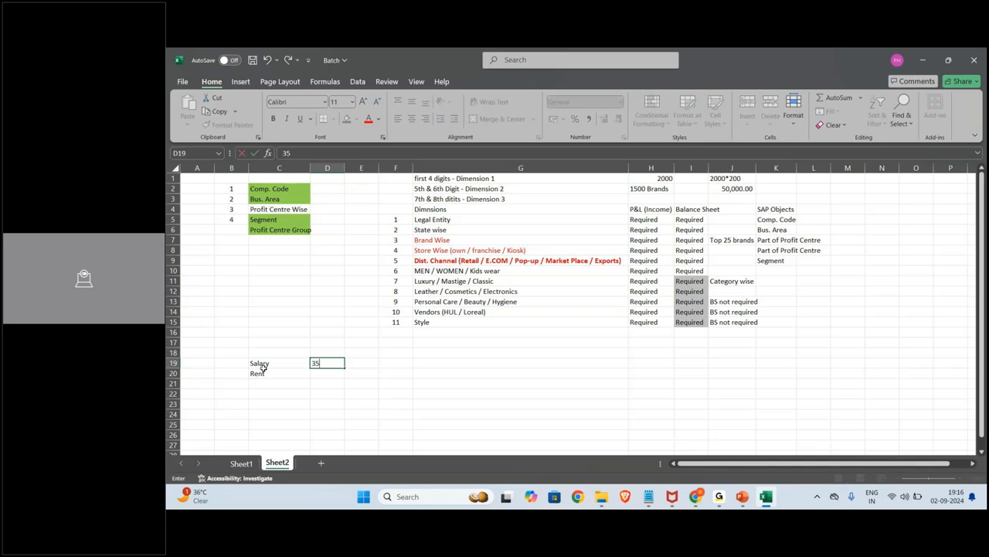
{"action": "key", "text": "Return"}
{"action": "type", "text": "18000"}
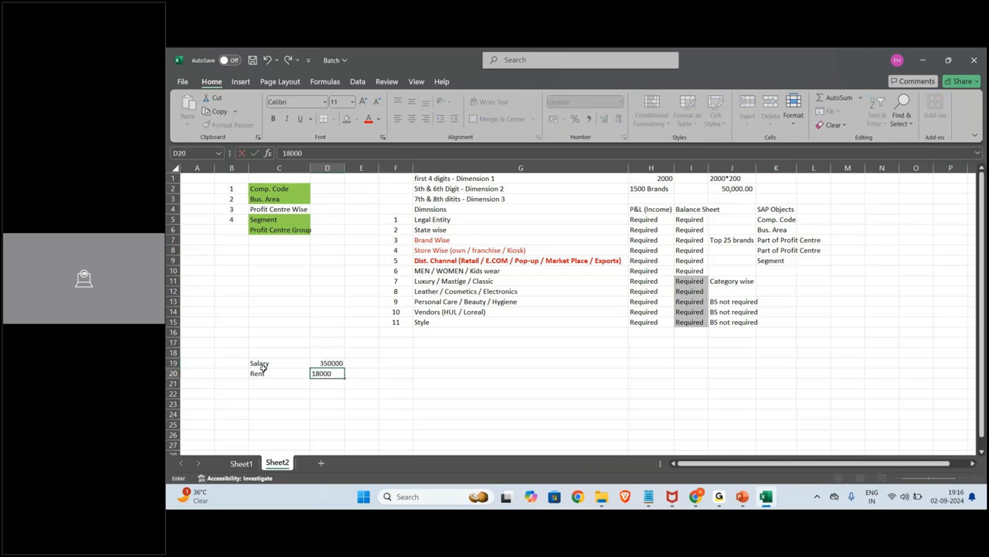
{"action": "key", "text": "Return"}
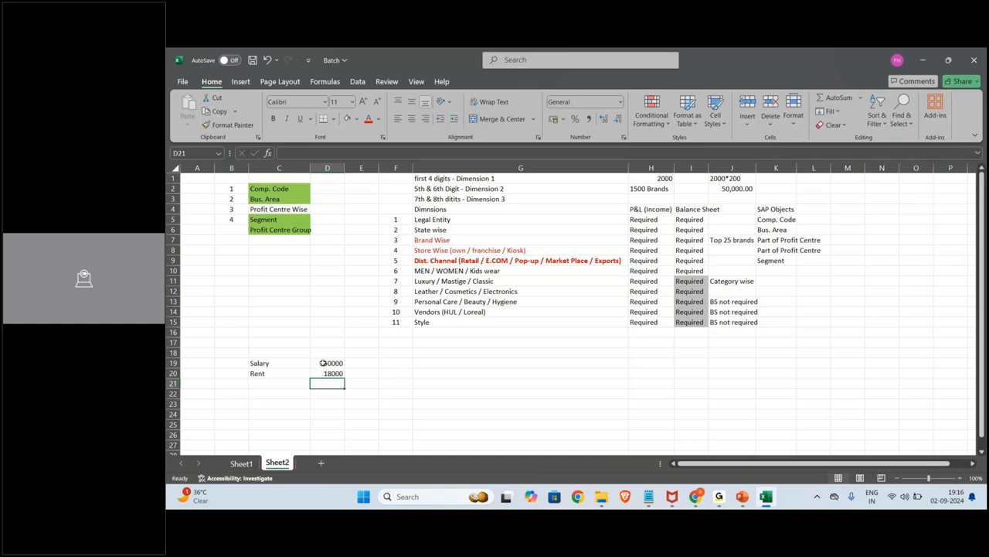
Enter "COPA (operating Concern)" in K10 as the SAP object for the MEN / WOMEN / Kids wear dimension.
{"action": "left_click", "coordinate": [470, 271]}
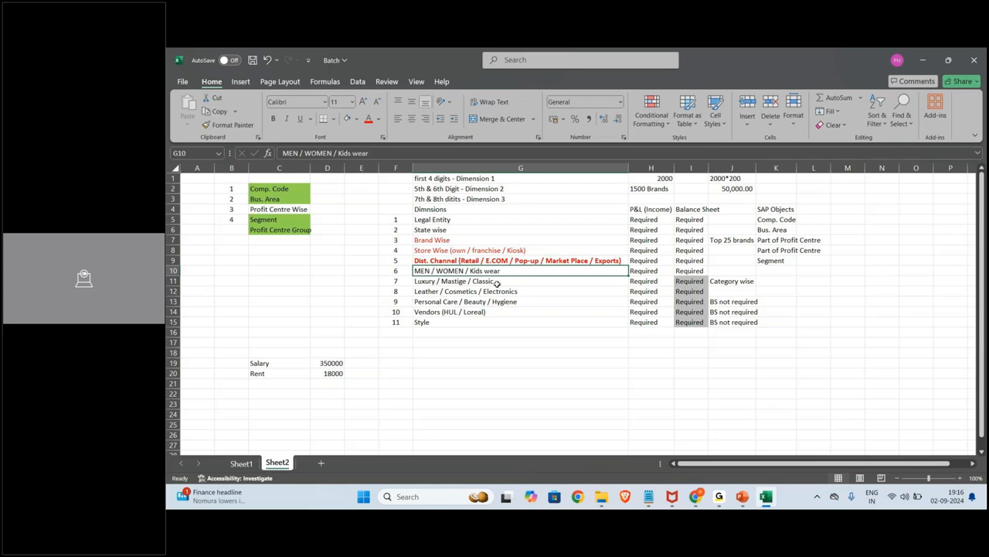
{"action": "left_click", "coordinate": [781, 270]}
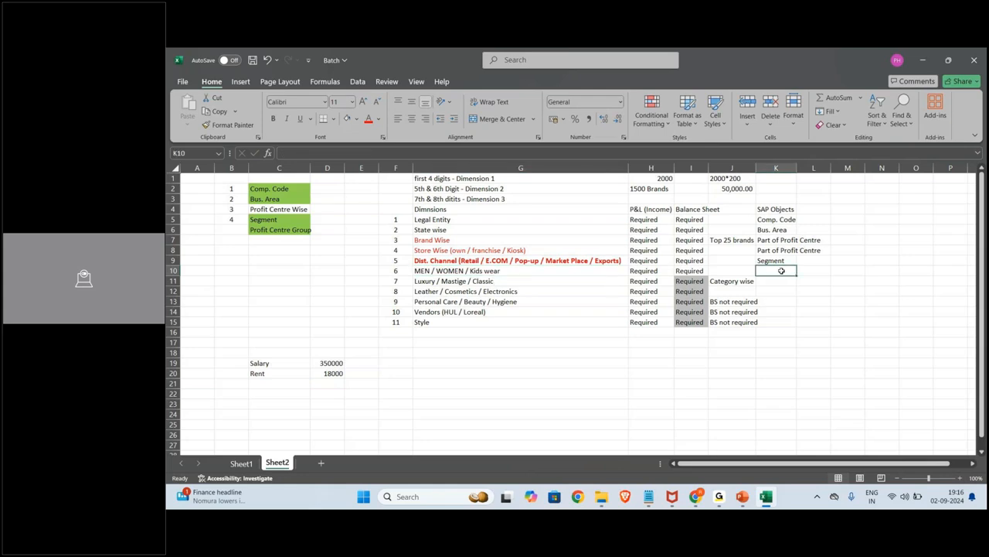
{"action": "key", "text": "Caps_Lock"}
{"action": "type", "text": "COPA"}
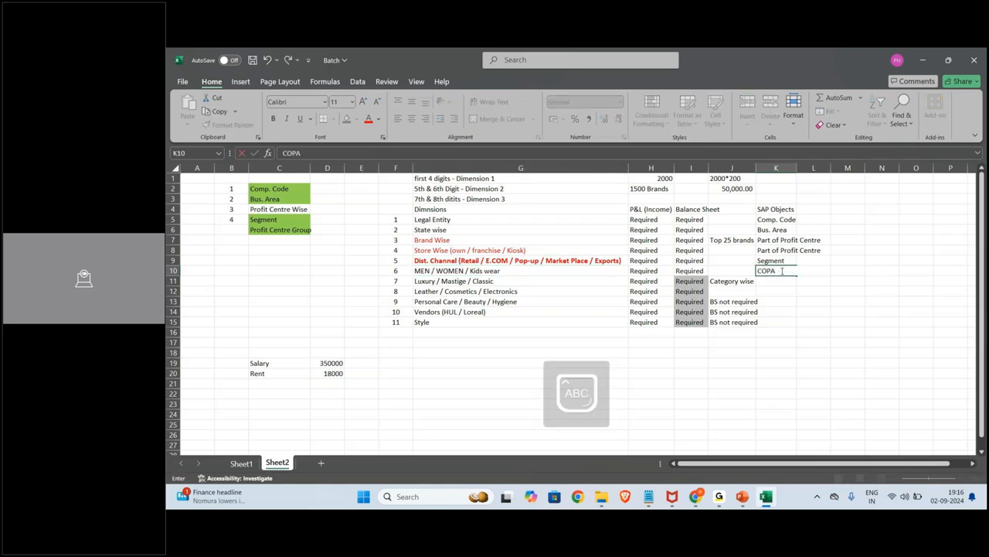
{"action": "type", "text": " ("}
{"action": "key", "text": "Caps_Lock"}
{"action": "type", "text": "operating Concern)"}
{"action": "key", "text": "Return"}
Fill the COPA entry from K10 down to K15 for the remaining dimensions through Style.
{"action": "left_click", "coordinate": [780, 271]}
{"action": "key", "text": "shift+Down"}
{"action": "key", "text": "shift+Down"}
{"action": "key", "text": "shift+Down"}
{"action": "key", "text": "shift+Down"}
{"action": "key", "text": "shift+Down"}
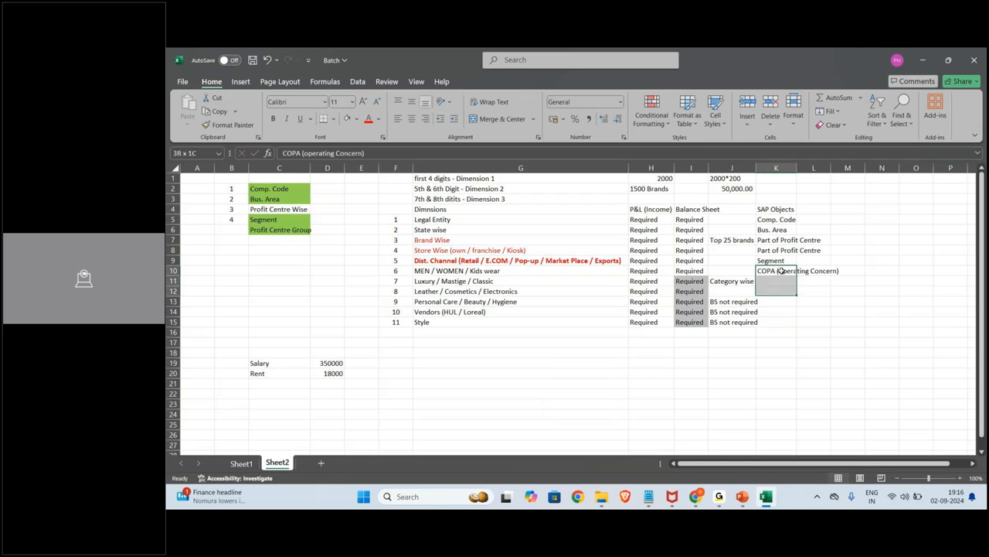
{"action": "key", "text": "ctrl+d"}
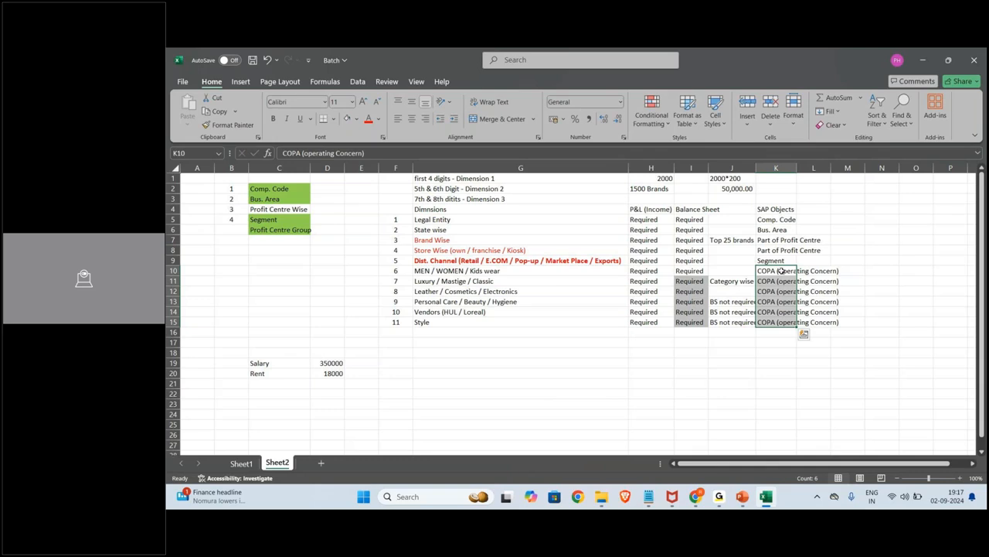
Add the example expense Internet bill with the amount 38000 in C22:D22.
{"action": "left_click", "coordinate": [293, 393]}
{"action": "type", "text": "Internet bill"}
{"action": "key", "text": "Return"}
{"action": "key", "text": "Up"}
{"action": "key", "text": "Right"}
{"action": "type", "text": "38000"}
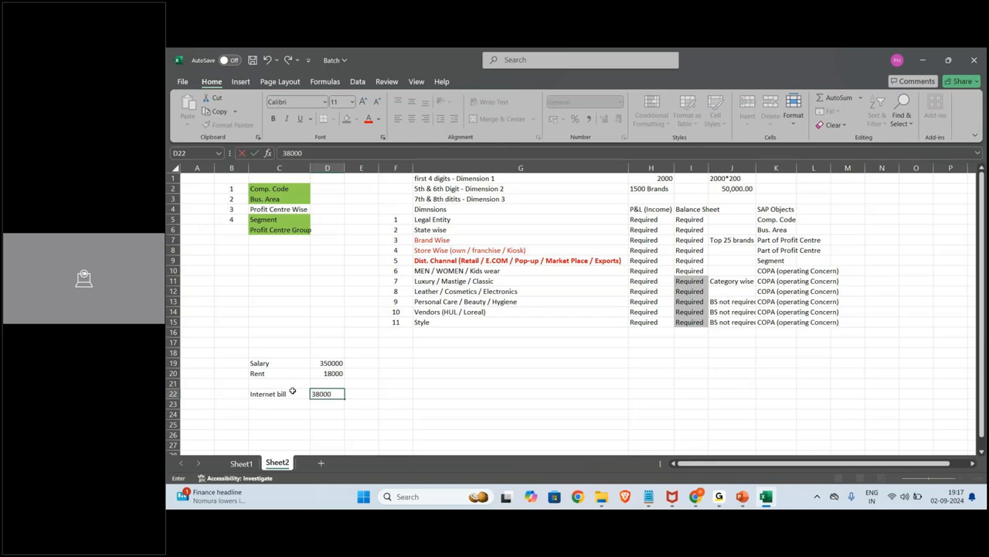
{"action": "key", "text": "Return"}
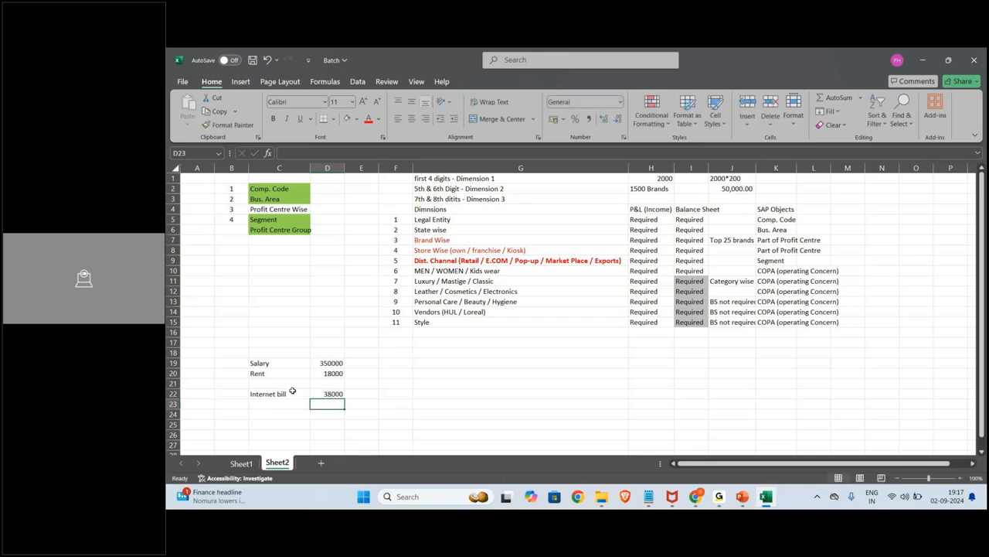
Enter the ledger code 400101 in B19 for the Salary expense.
{"action": "key", "text": "Up"}
{"action": "key", "text": "Up"}
{"action": "key", "text": "Up"}
{"action": "key", "text": "Up"}
{"action": "key", "text": "Left"}
{"action": "key", "text": "Left"}
{"action": "key", "text": "Left"}
{"action": "key", "text": "Right"}
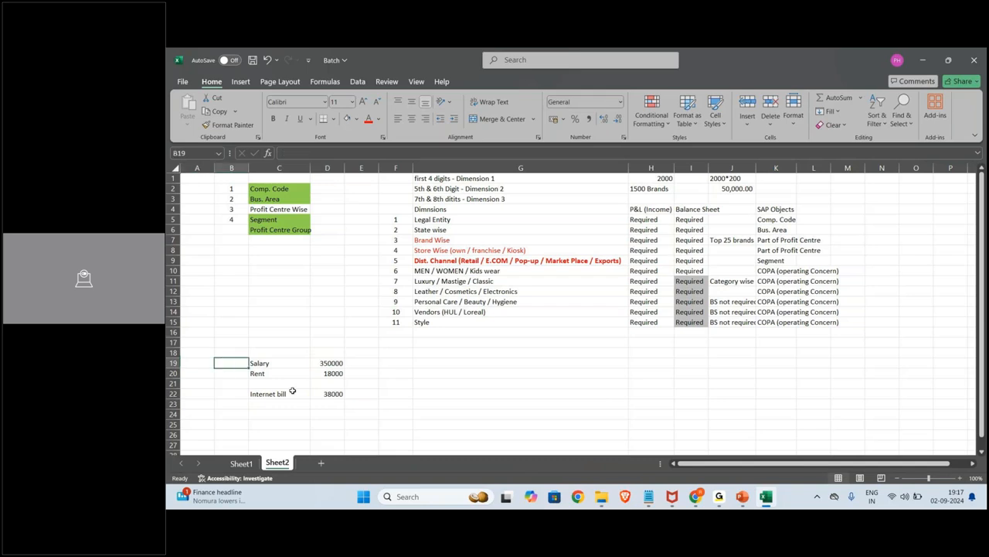
{"action": "type", "text": "400101"}
{"action": "key", "text": "Return"}
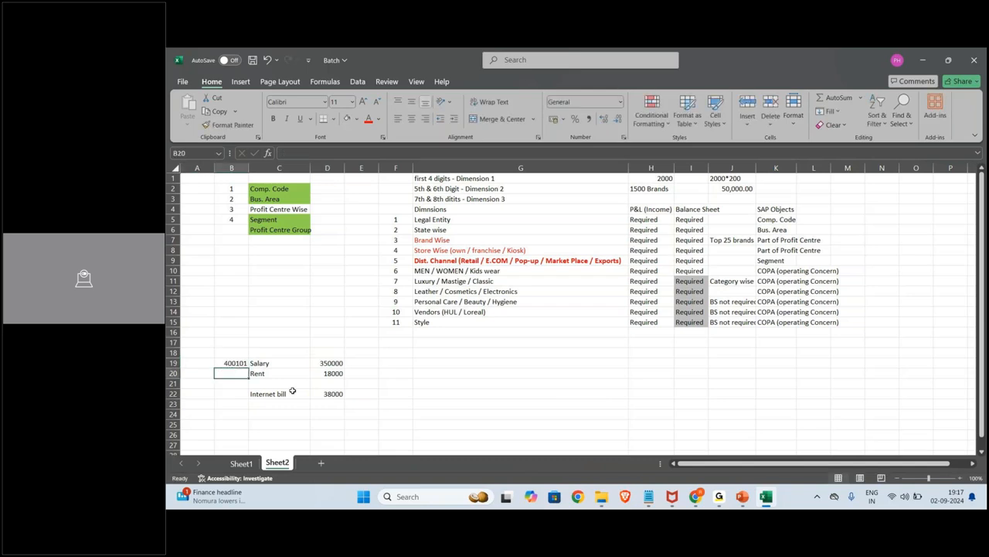
Enter the ledger codes 402109 for Rent in B20 and 402128 for Internet bill in B22.
{"action": "type", "text": "3"}
{"action": "type", "text": "02"}
{"action": "type", "text": "10"}
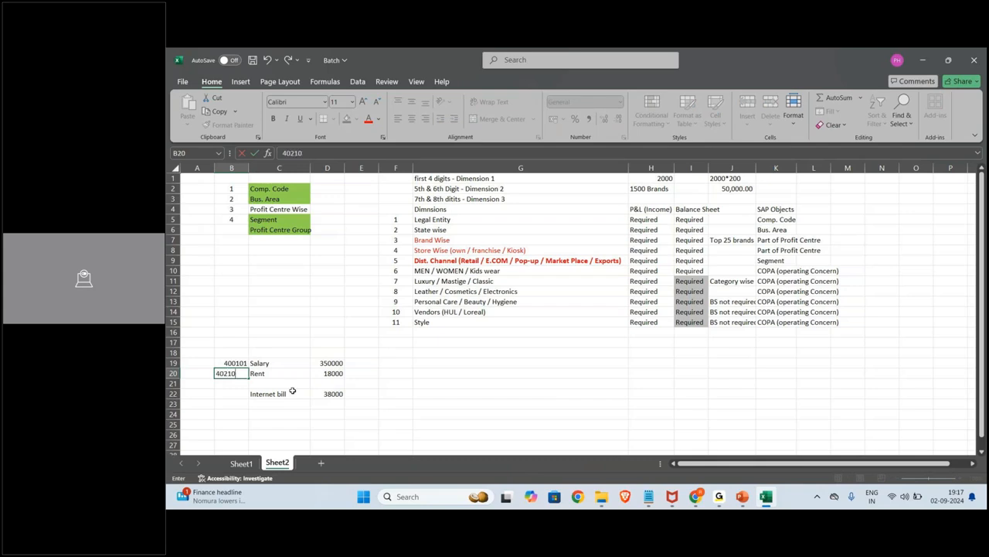
{"action": "type", "text": "9"}
{"action": "key", "text": "Return"}
{"action": "key", "text": "Return"}
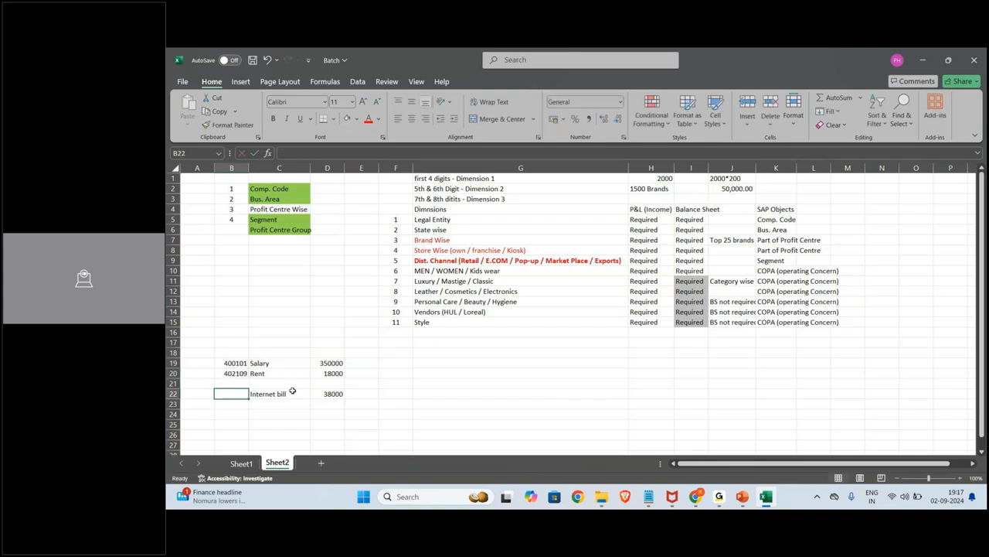
{"action": "type", "text": "40"}
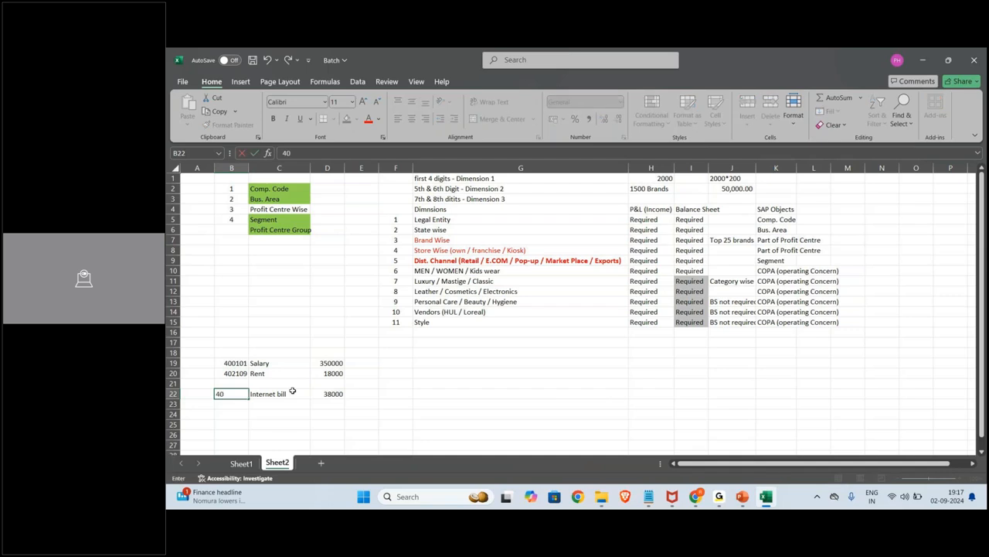
{"action": "type", "text": "2128"}
{"action": "key", "text": "Return"}
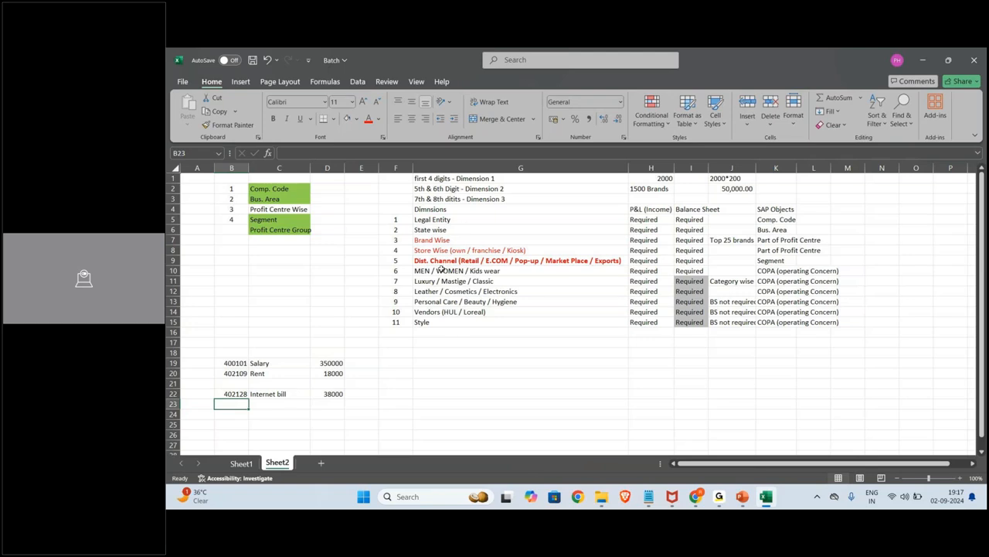
Add the heading "Expenses" in D18 above the expense amounts.
{"action": "left_click", "coordinate": [329, 354]}
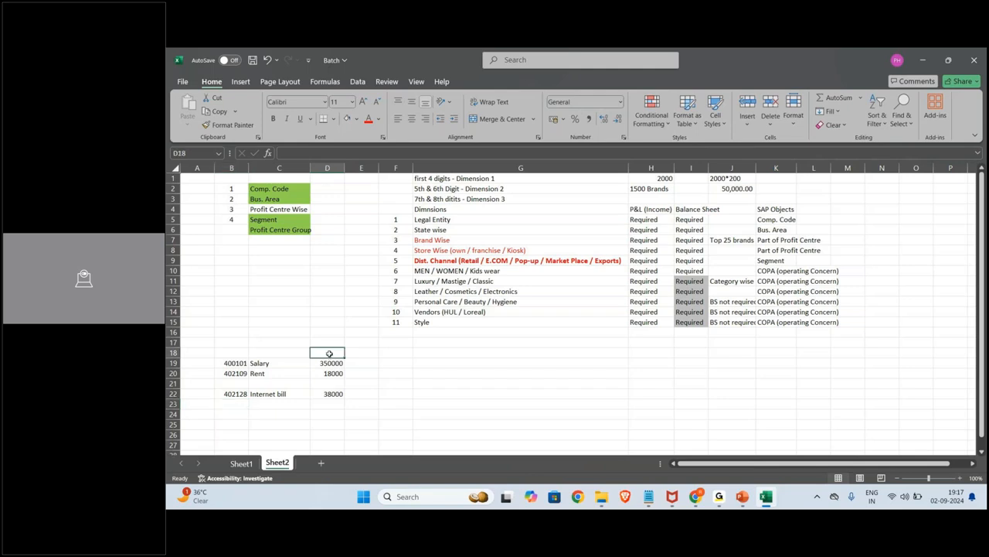
{"action": "type", "text": "Expenses"}
{"action": "key", "text": "Return"}
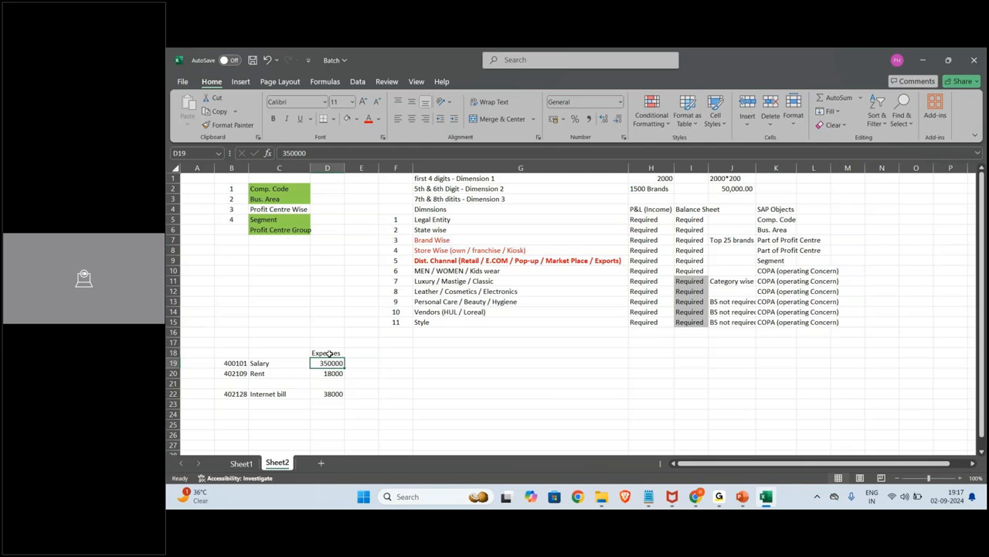
Copy the Internet bill's ledger code and name from B22:C22 to B25:C25.
{"action": "left_click", "coordinate": [329, 354]}
{"action": "key", "text": "Right"}
{"action": "key", "text": "Down"}
{"action": "key", "text": "Left"}
{"action": "key", "text": "Left"}
{"action": "key", "text": "Left"}
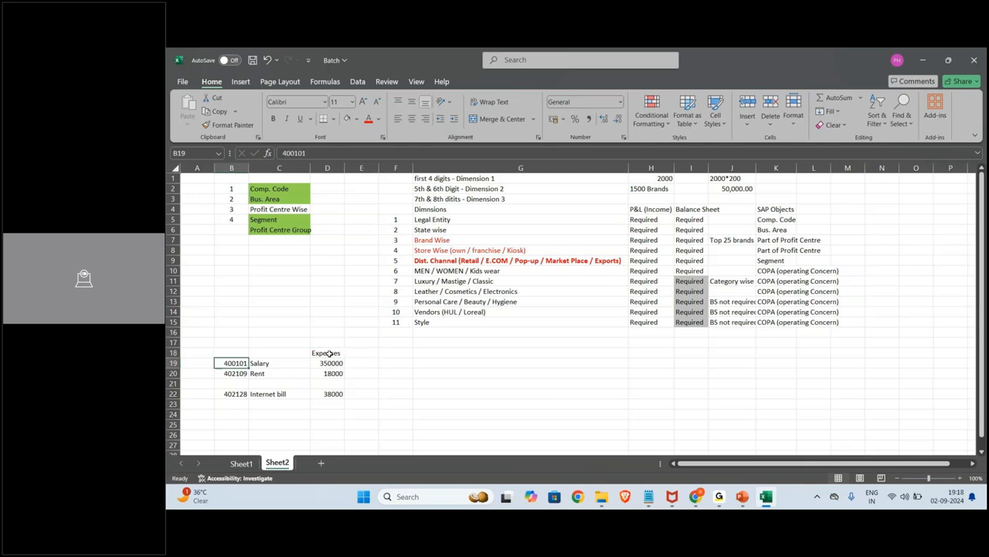
{"action": "key", "text": "Down"}
{"action": "key", "text": "Down"}
{"action": "key", "text": "Down"}
{"action": "key", "text": "shift+Right"}
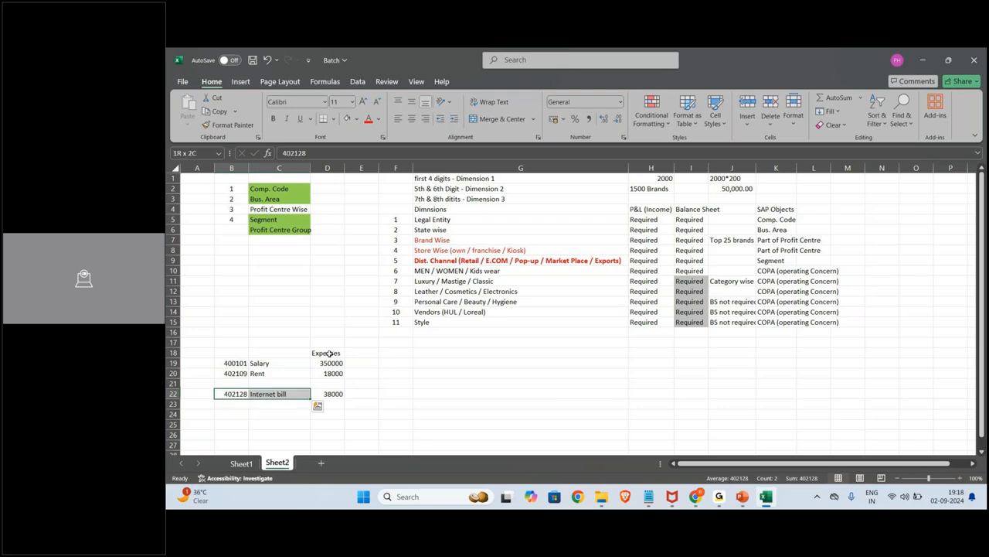
{"action": "key", "text": "ctrl+c"}
{"action": "scroll", "coordinate": [329, 353], "scroll_direction": "down", "scroll_amount": 7}
{"action": "scroll", "coordinate": [328, 354], "scroll_direction": "up", "scroll_amount": 1}
{"action": "key", "text": "Down"}
{"action": "key", "text": "Down"}
{"action": "key", "text": "Down"}
{"action": "key", "text": "ctrl+v"}
Enter the heading "Copa Allocation" in B24 above the copied Internet bill line.
{"action": "key", "text": "Up"}
{"action": "type", "text": "C"}
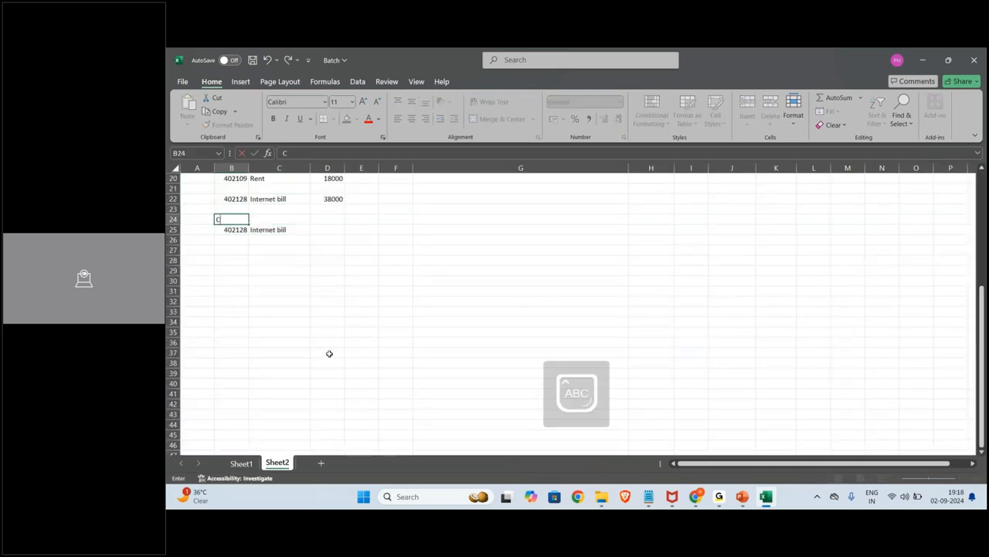
{"action": "type", "text": "opa Allocation"}
{"action": "key", "text": "Return"}
Complete the allocation line in D25:H25 with Men, Leather, Lee cooper, Mastige and the amount 180.
{"action": "key", "text": "Right"}
{"action": "key", "text": "Right"}
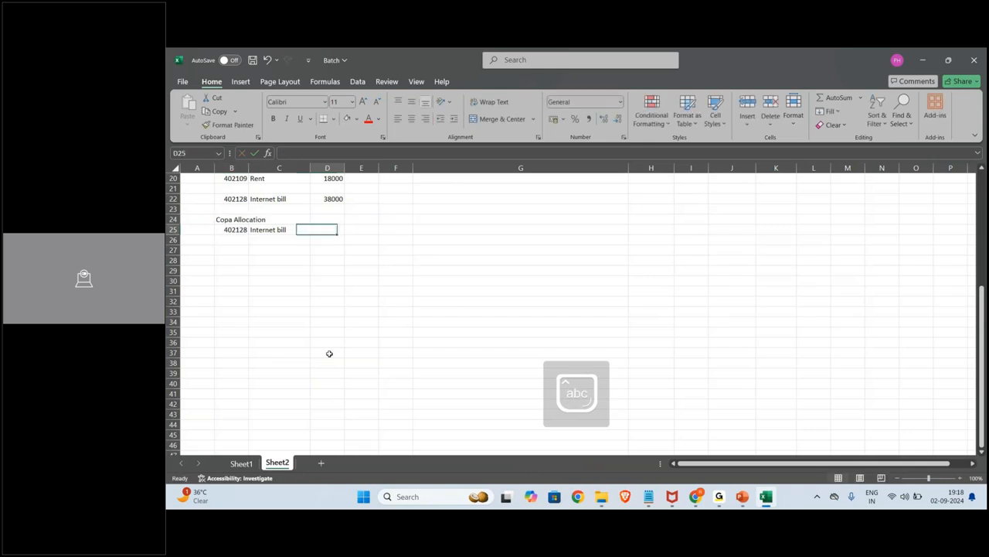
{"action": "type", "text": "Men"}
{"action": "key", "text": "Tab"}
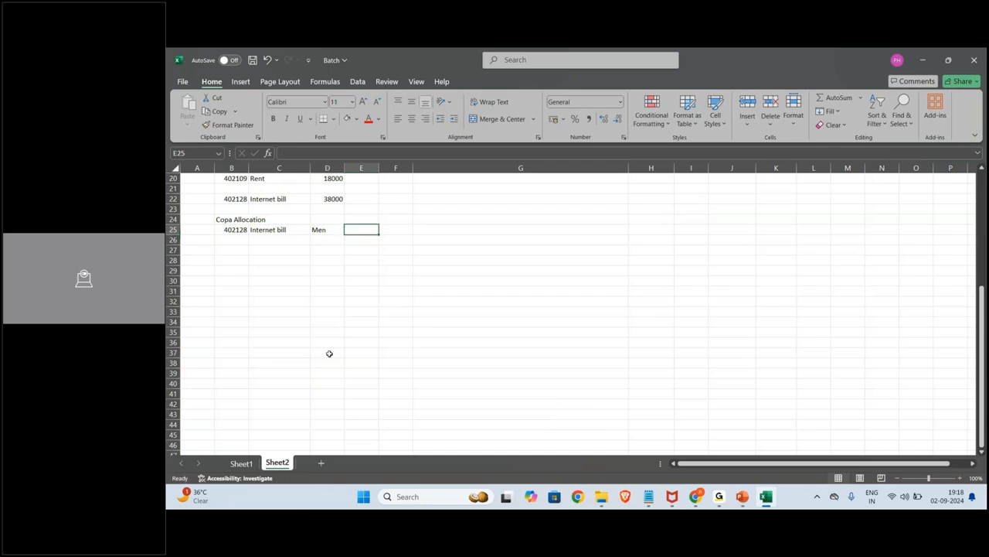
{"action": "type", "text": "Leather"}
{"action": "key", "text": "Tab"}
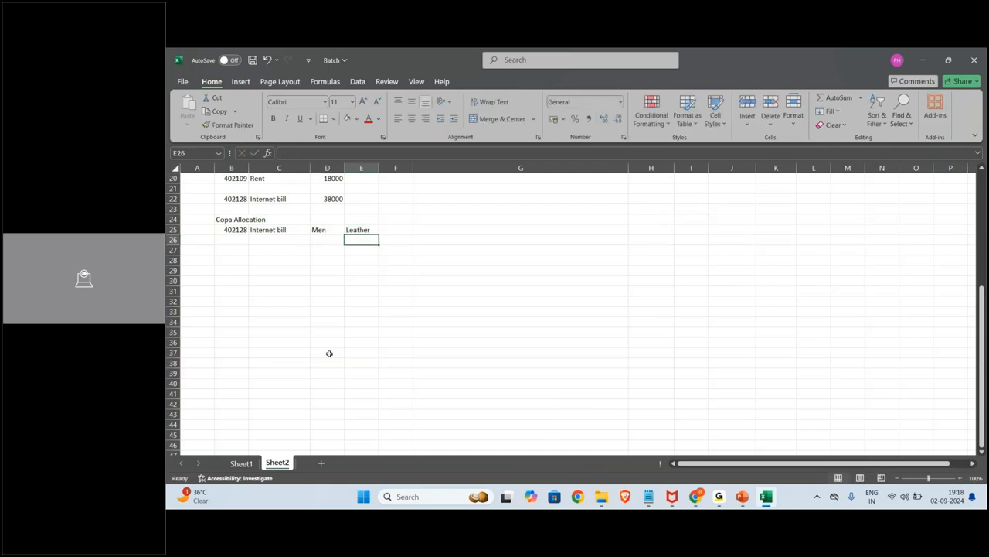
{"action": "type", "text": "L"}
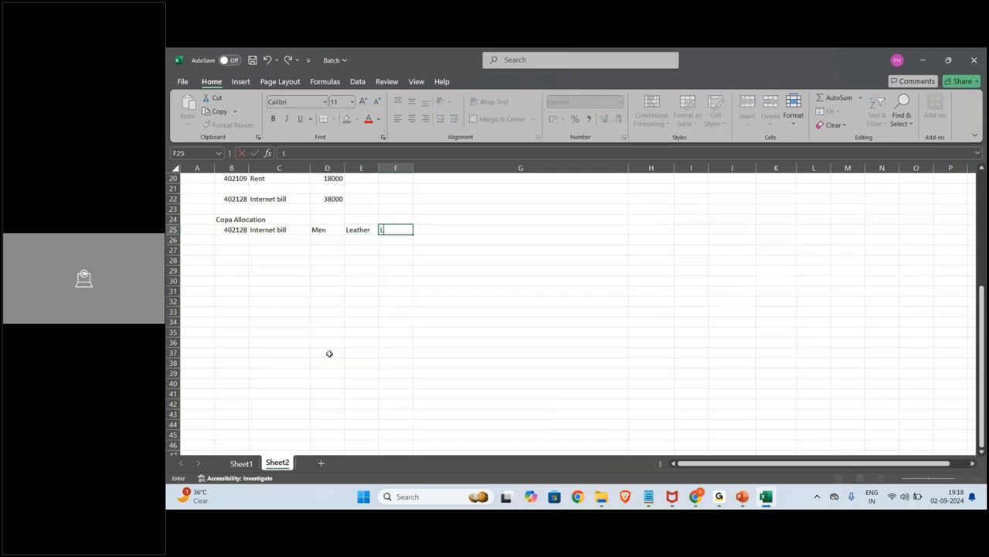
{"action": "type", "text": "ee cooper"}
{"action": "key", "text": "Tab"}
{"action": "type", "text": "Mastige"}
{"action": "key", "text": "Return"}
{"action": "key", "text": "Up"}
{"action": "key", "text": "Tab"}
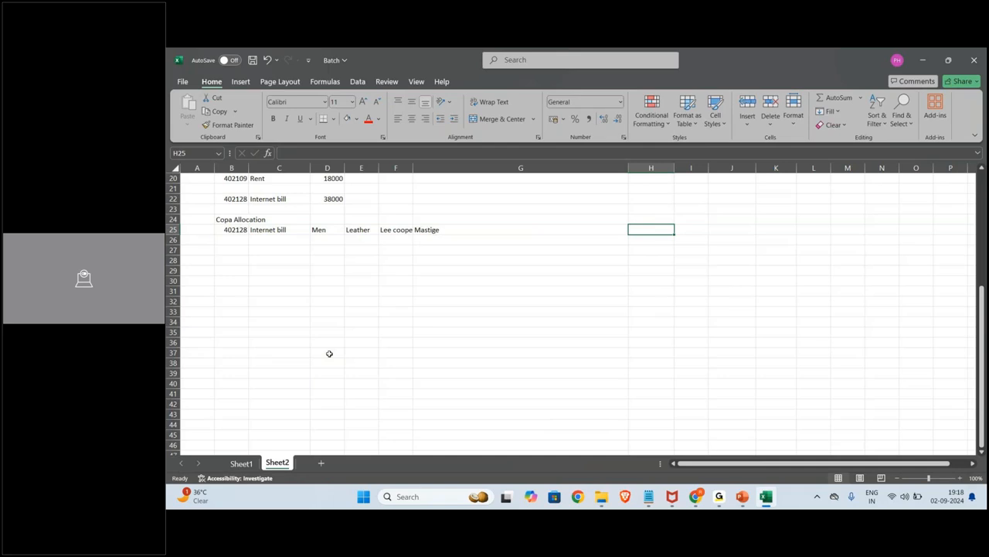
{"action": "type", "text": "180"}
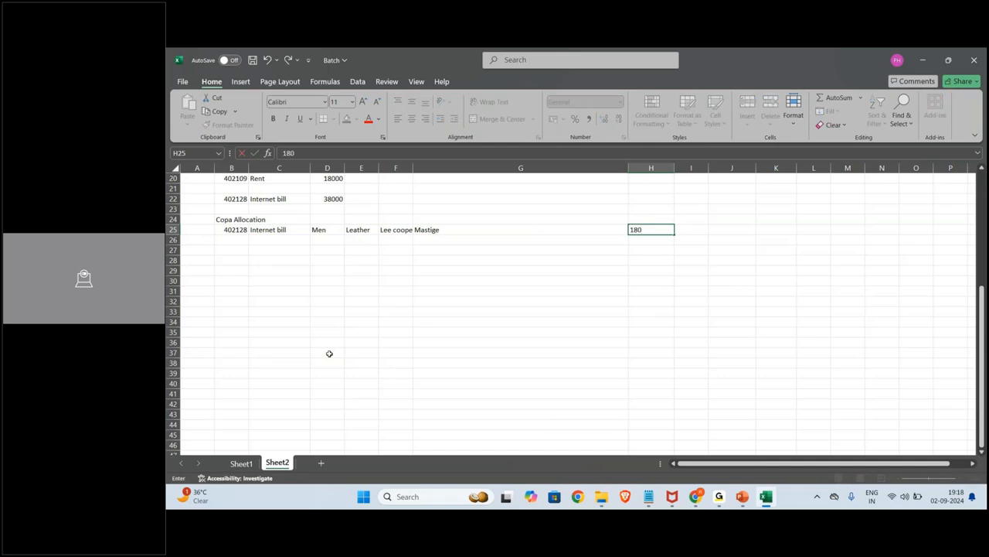
{"action": "key", "text": "Return"}
Fill the ledger code, Internet bill and Men entries from row 25 down into B26:D26.
{"action": "key", "text": "Left"}
{"action": "key", "text": "Left"}
{"action": "key", "text": "Left"}
{"action": "key", "text": "Left"}
{"action": "key", "text": "Left"}
{"action": "key", "text": "Left"}
{"action": "key", "text": "shift+Right"}
{"action": "key", "text": "shift+Right"}
{"action": "key", "text": "shift+Left"}
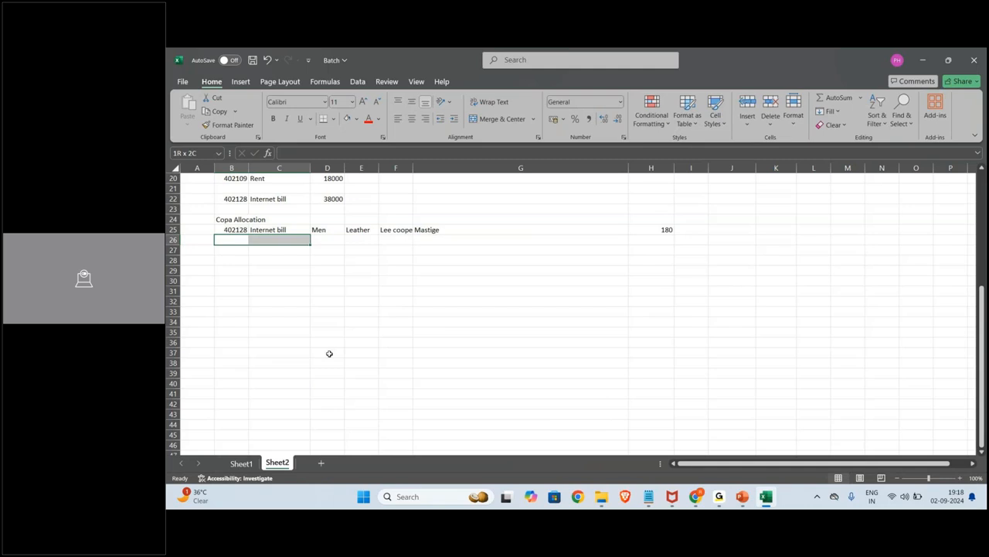
{"action": "key", "text": "shift+Right"}
{"action": "key", "text": "ctrl+d"}
Complete the second allocation line in E26:H26 with Rexin, Local Brand, Classic and the amount 72.
{"action": "key", "text": "Right"}
{"action": "key", "text": "Right"}
{"action": "key", "text": "Right"}
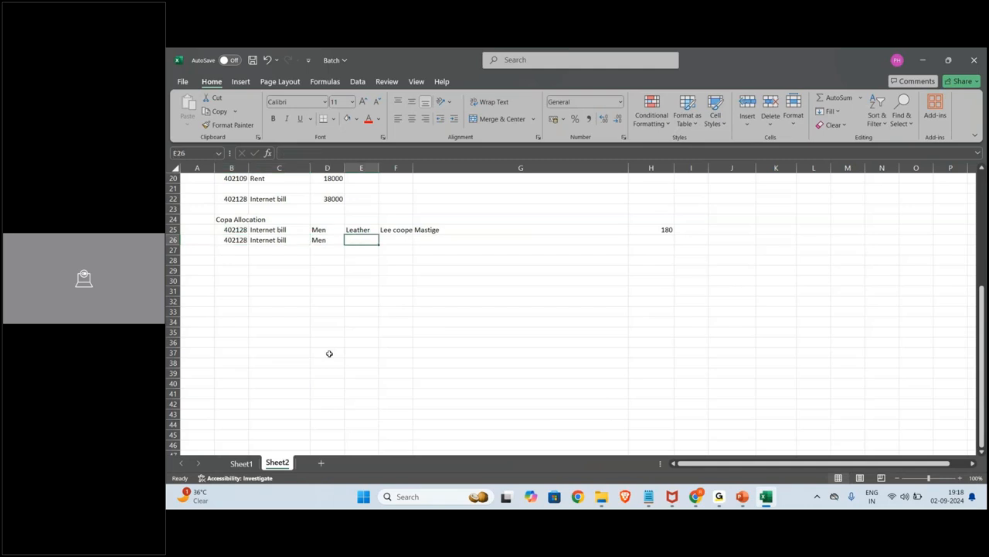
{"action": "type", "text": "Rexin"}
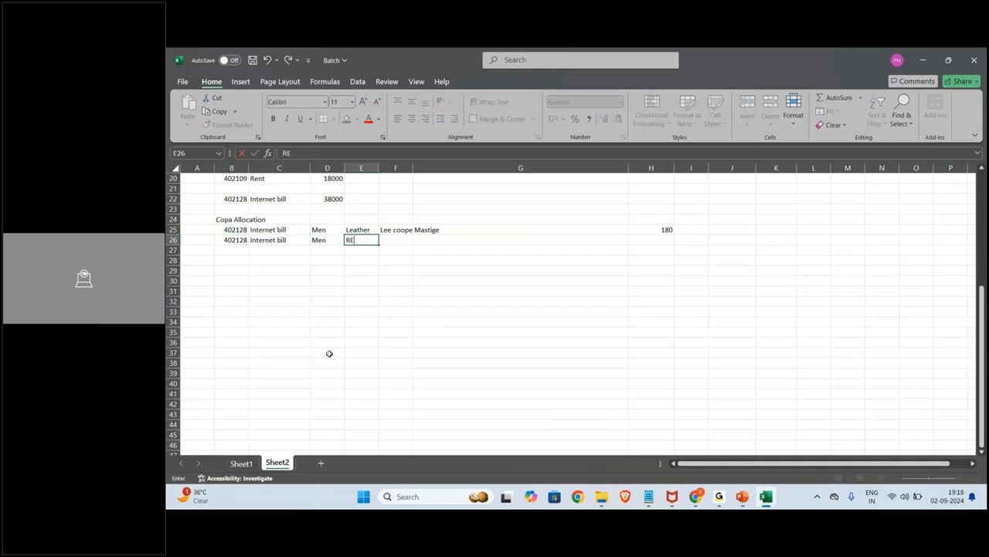
{"action": "key", "text": "Return"}
{"action": "key", "text": "Up"}
{"action": "key", "text": "Right"}
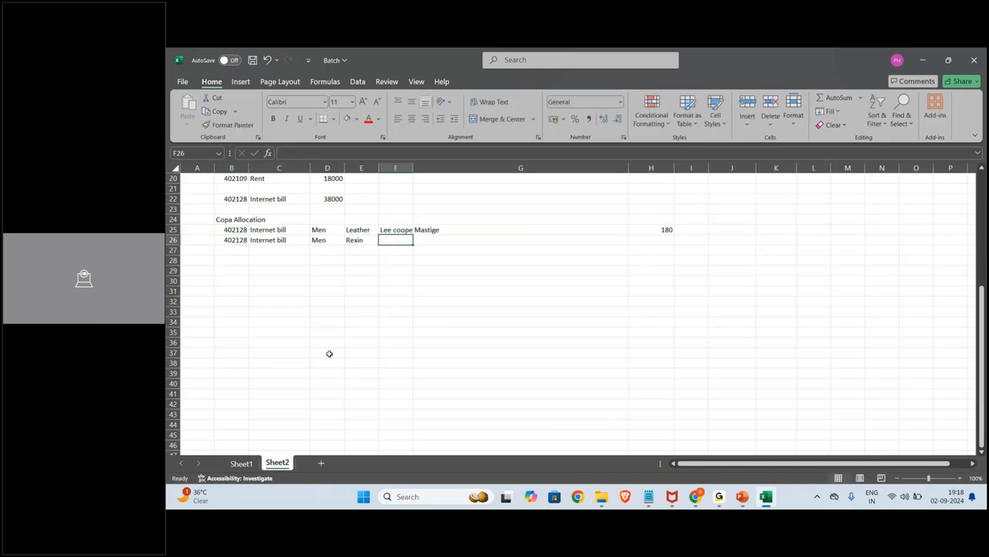
{"action": "type", "text": "Local Brand"}
{"action": "key", "text": "Right"}
{"action": "type", "text": "Classic"}
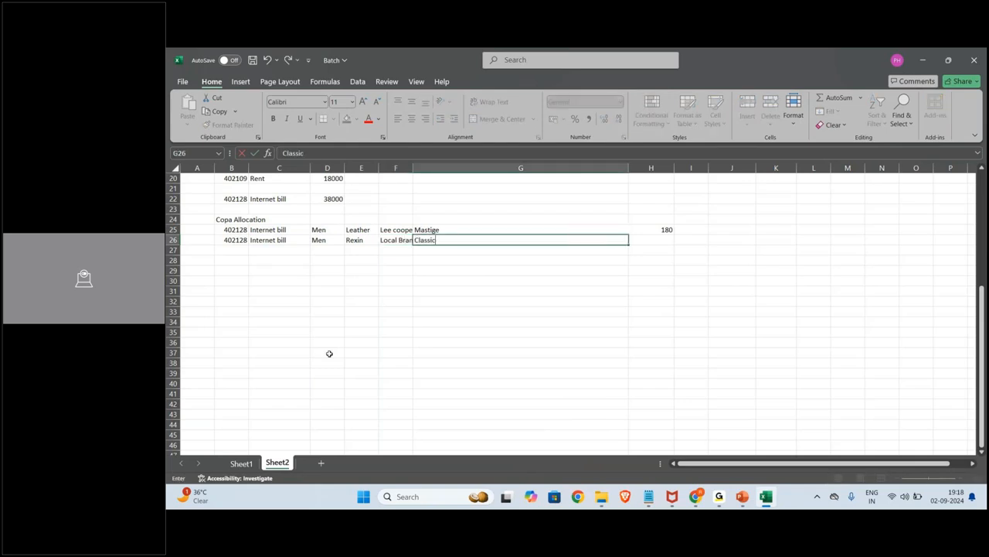
{"action": "key", "text": "Right"}
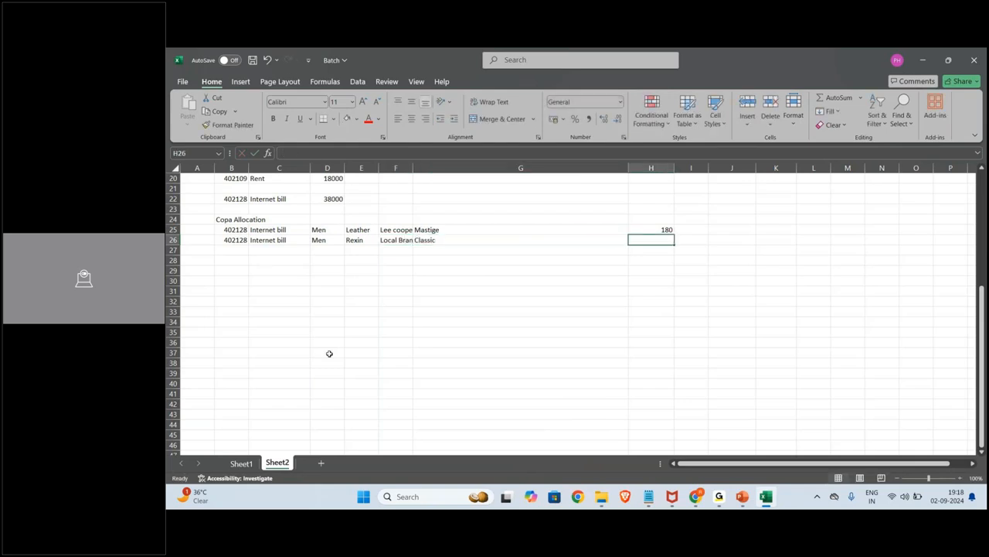
{"action": "type", "text": "72"}
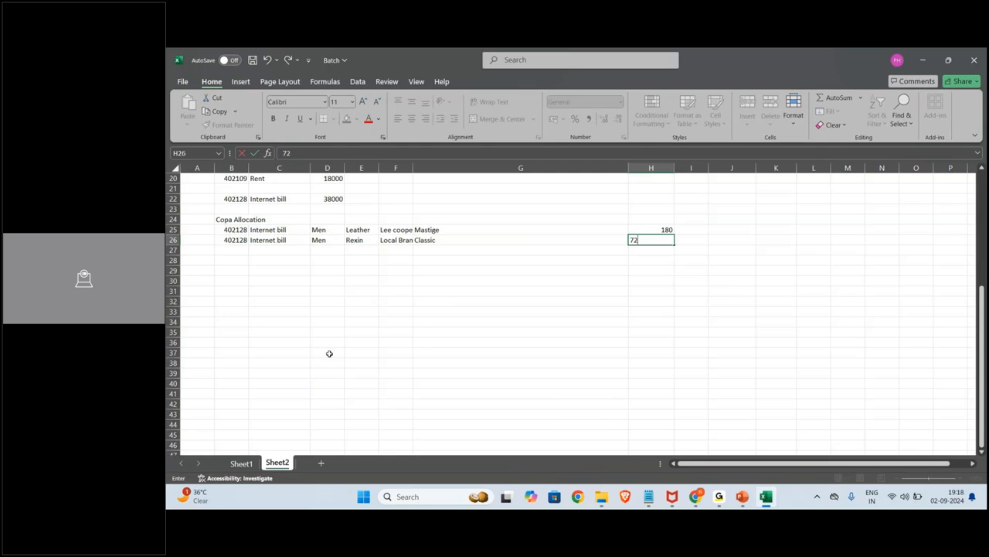
{"action": "key", "text": "Return"}
{"action": "key", "text": "Up"}
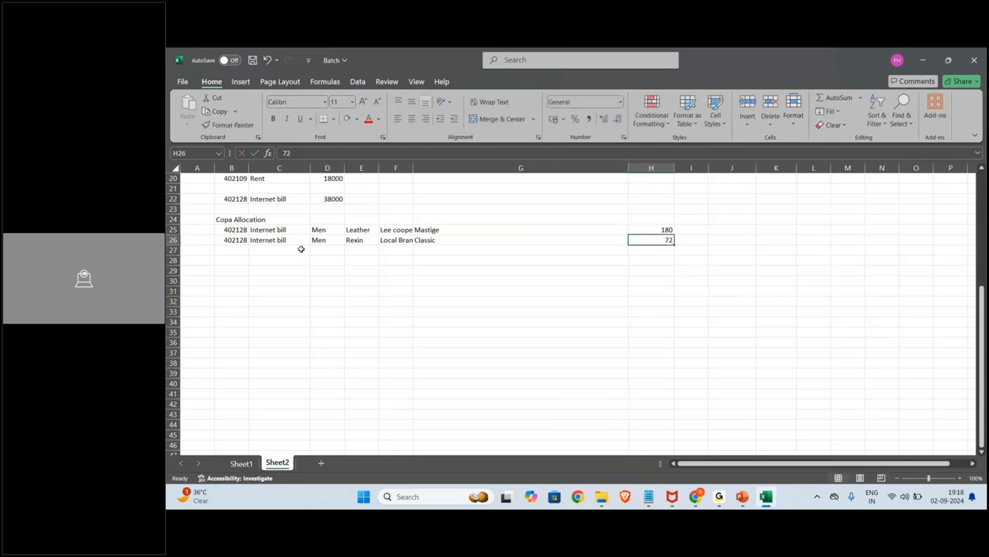
{"action": "left_click", "coordinate": [327, 199]}
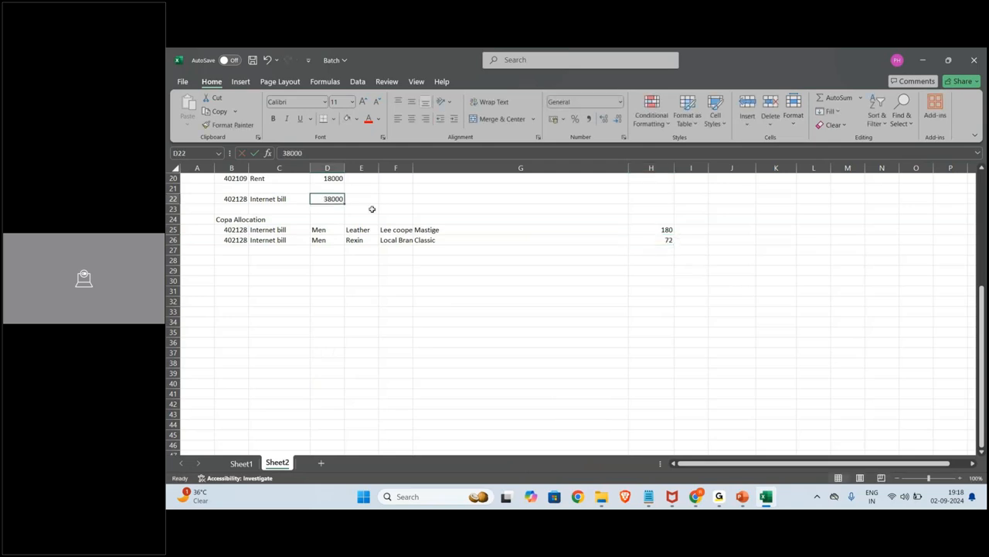
{"action": "scroll", "coordinate": [363, 224], "scroll_direction": "up", "scroll_amount": 4}
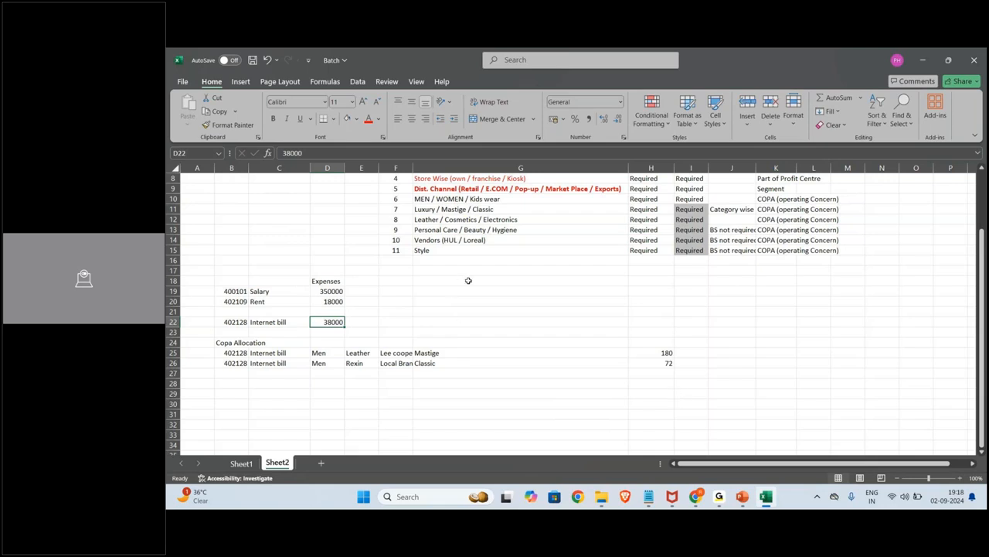
{"action": "left_click", "coordinate": [478, 245]}
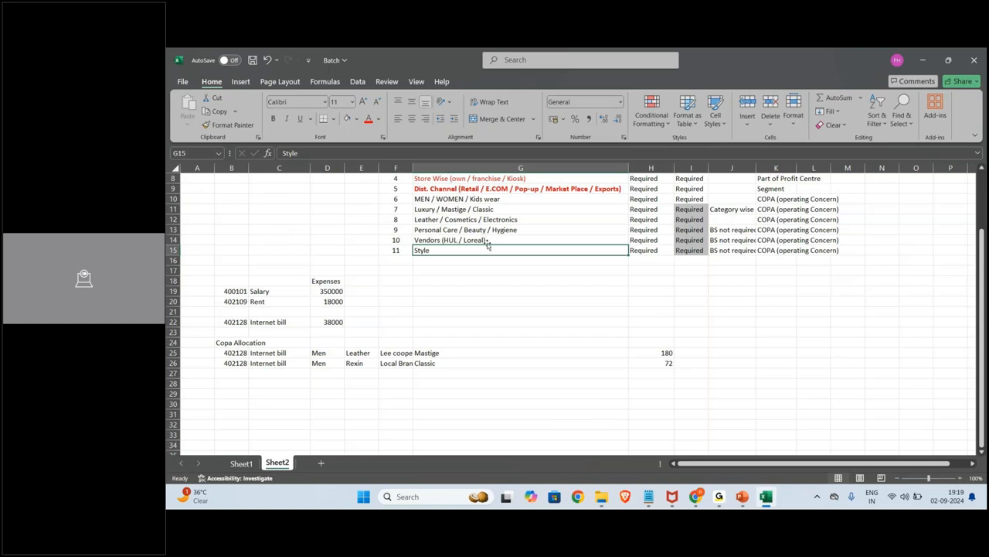
{"action": "left_click", "coordinate": [769, 197]}
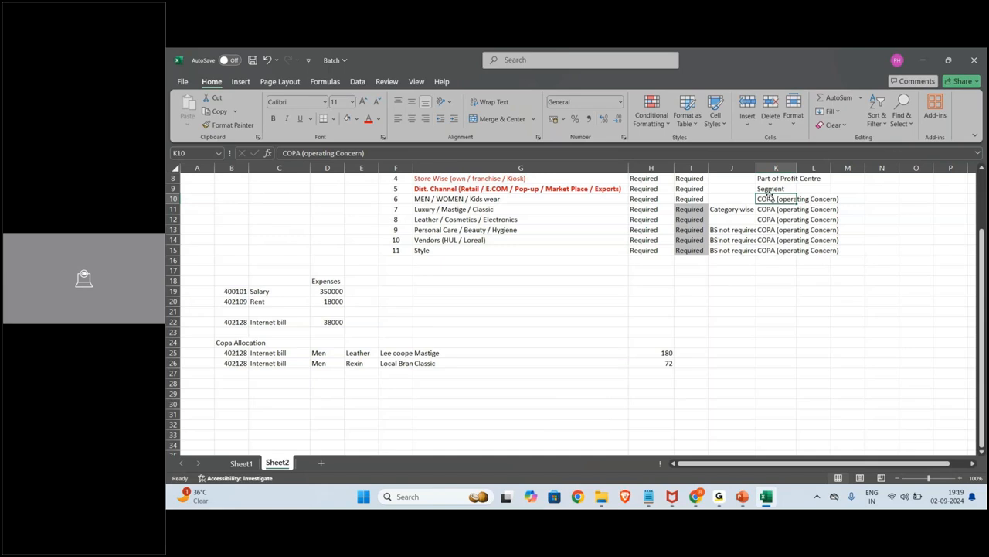
Enter the region headings India, UK, Middle East, USA and Africa across C30:G30.
{"action": "left_click", "coordinate": [272, 401]}
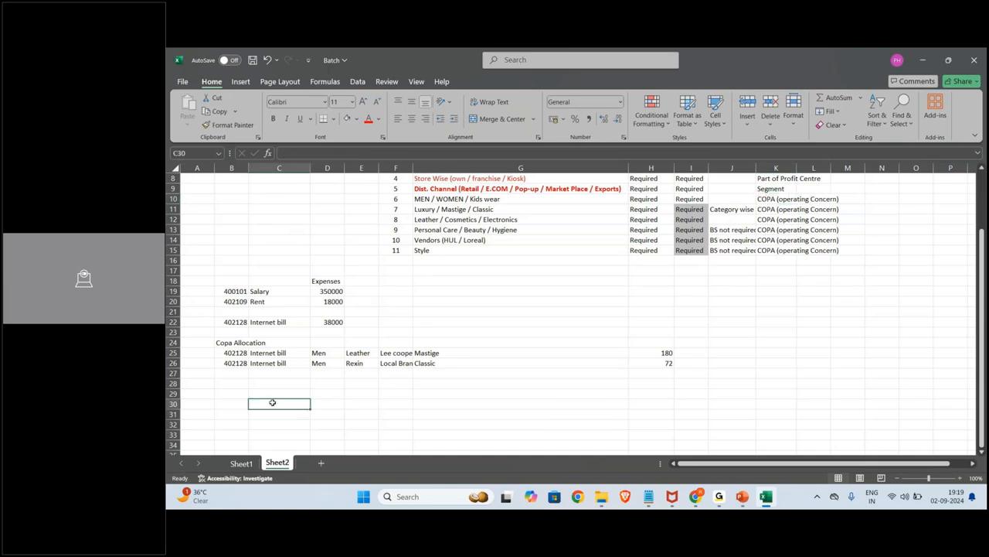
{"action": "type", "text": "India"}
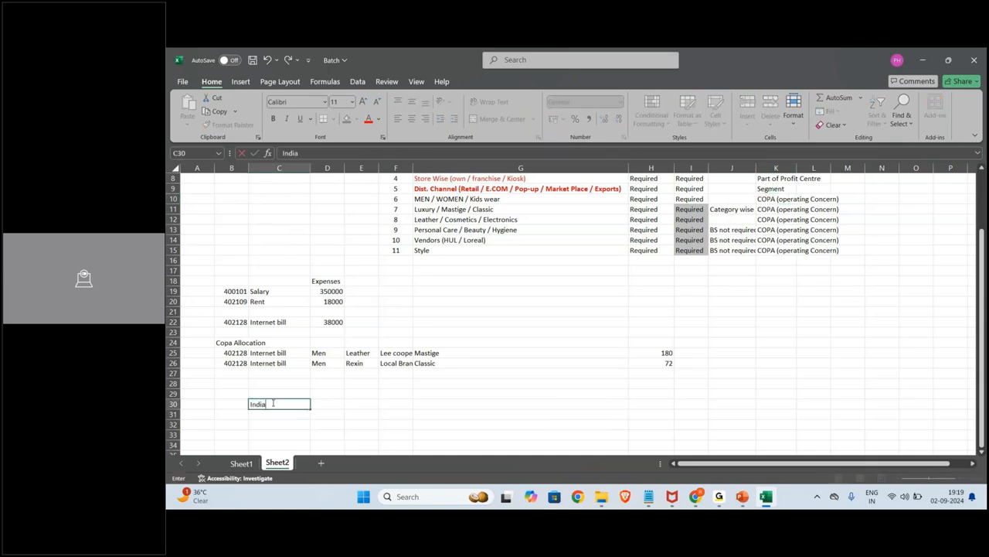
{"action": "key", "text": "Tab"}
{"action": "type", "text": "UK"}
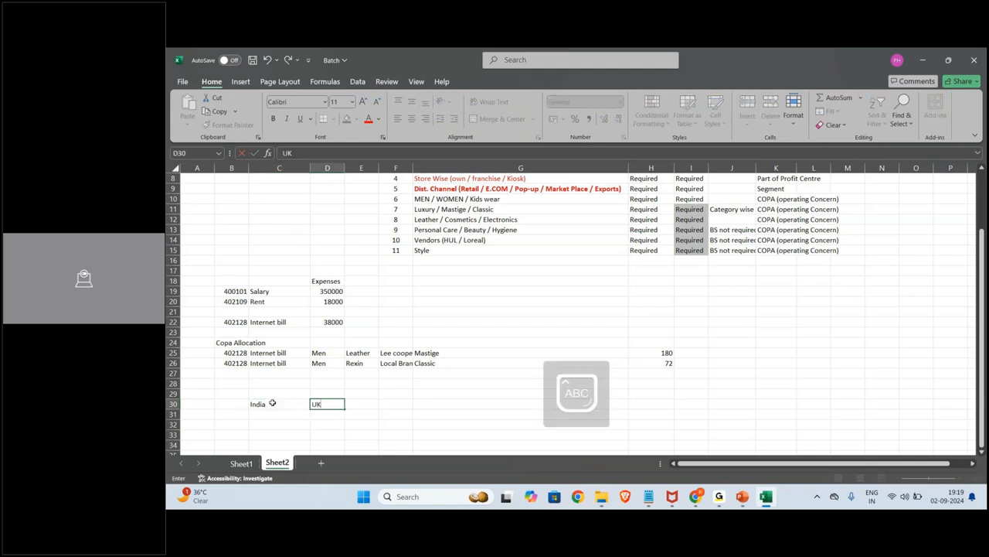
{"action": "key", "text": "Tab"}
{"action": "type", "text": "Middle"}
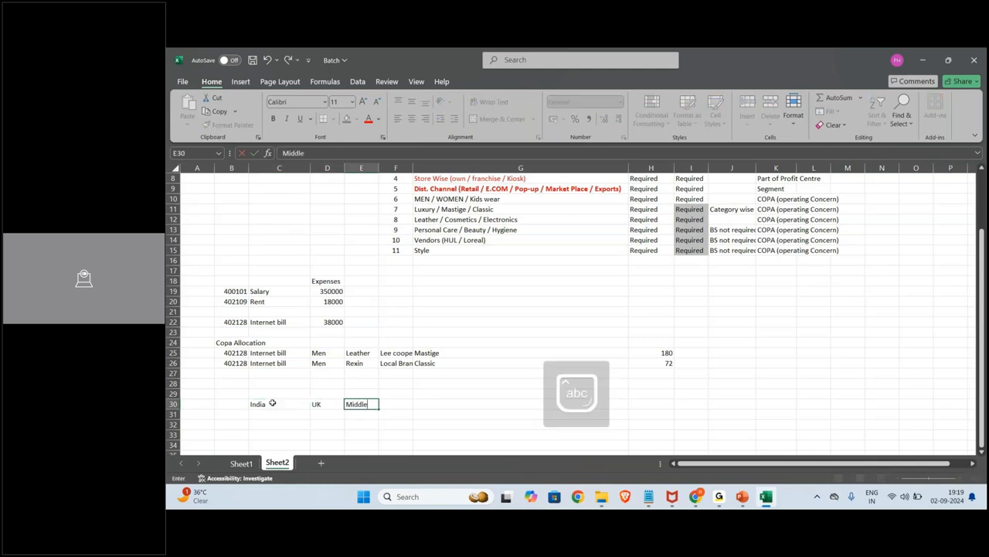
{"action": "type", "text": " East"}
{"action": "key", "text": "Tab"}
{"action": "type", "text": "USA"}
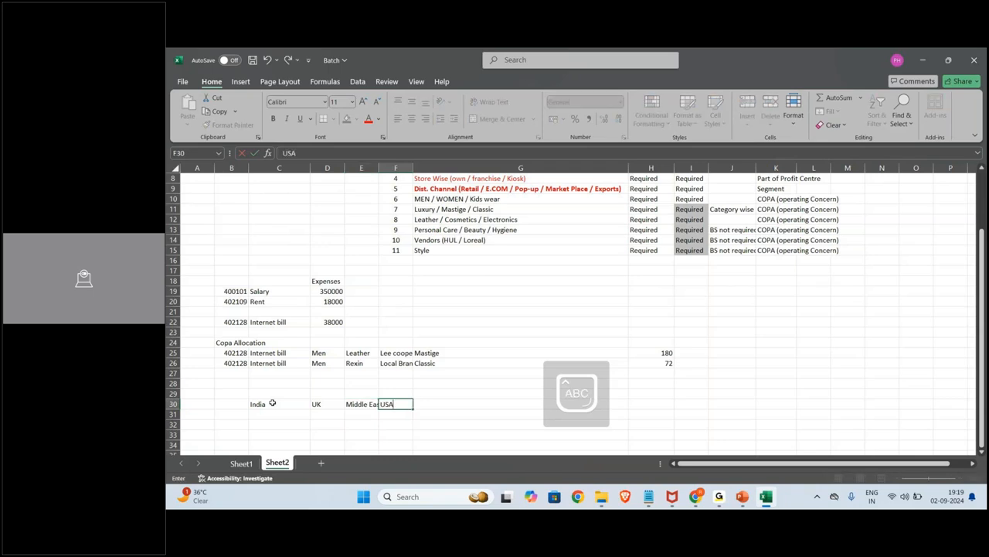
{"action": "key", "text": "Tab"}
{"action": "type", "text": "a"}
{"action": "key", "text": "BackSpace"}
{"action": "type", "text": "A"}
{"action": "key", "text": "Caps_Lock"}
{"action": "type", "text": "frica"}
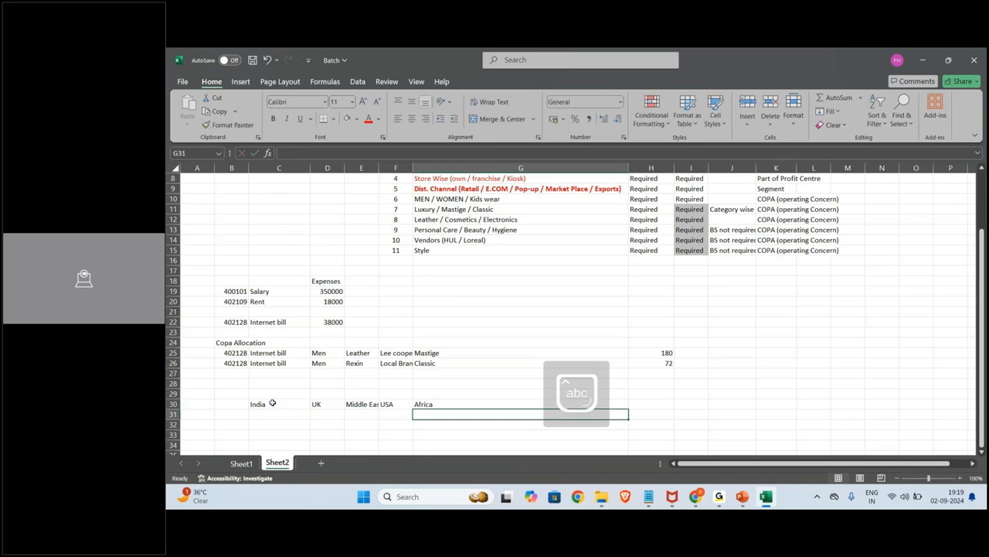
{"action": "key", "text": "Return"}
Enter the counts 5, 2, 2, 3 and 4 under the region headings in C31:G31.
{"action": "key", "text": "Left"}
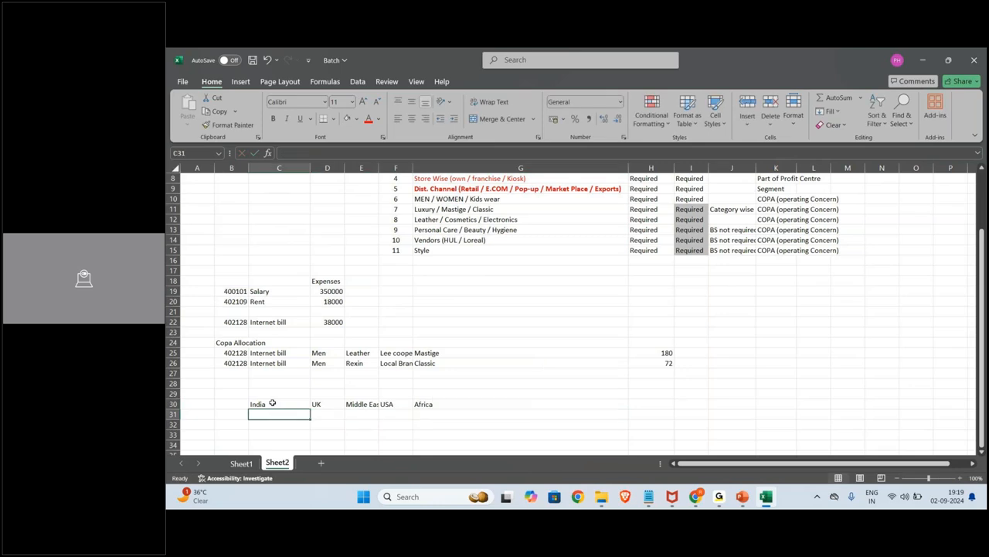
{"action": "type", "text": "5"}
{"action": "key", "text": "Return"}
{"action": "key", "text": "Up"}
{"action": "key", "text": "Right"}
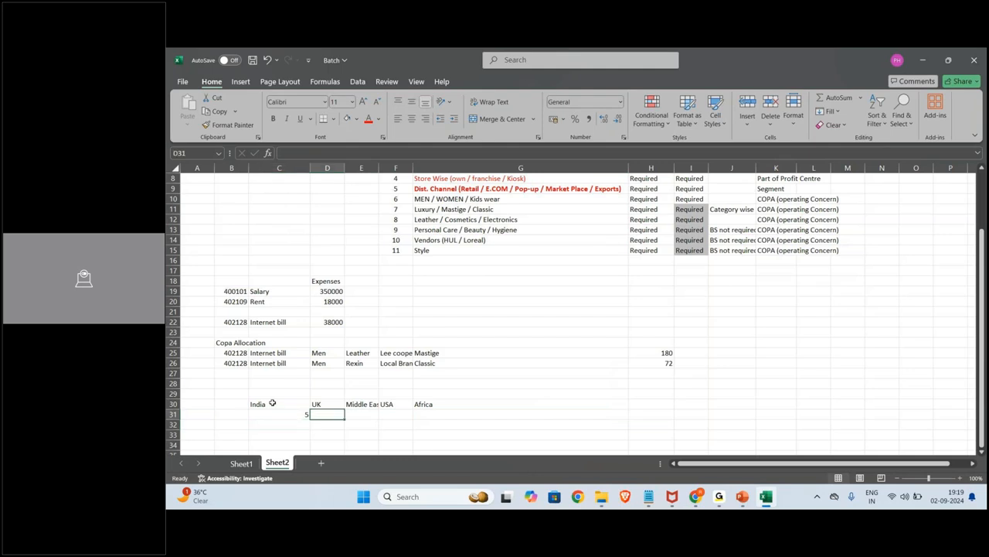
{"action": "key", "text": "Right"}
{"action": "type", "text": "2"}
{"action": "key", "text": "Return"}
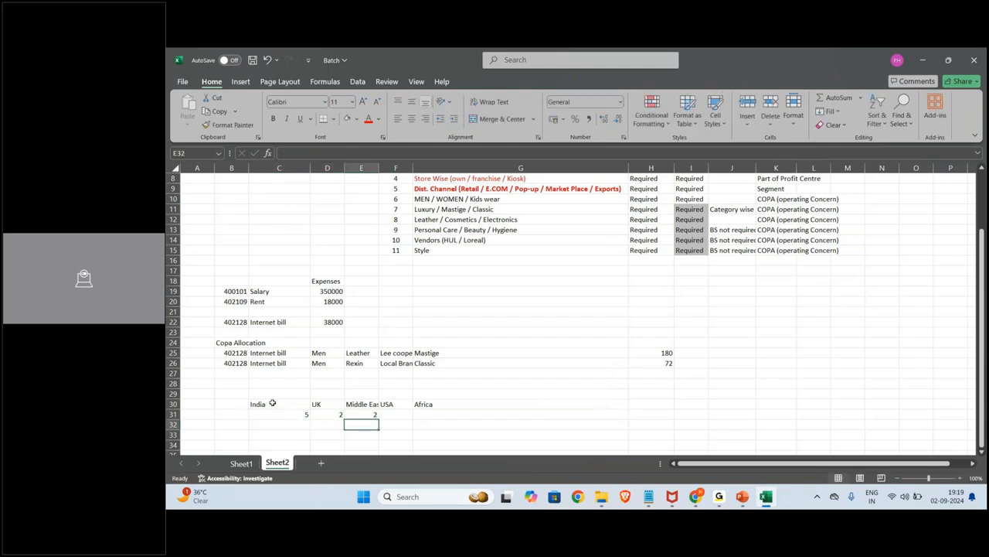
{"action": "key", "text": "Right"}
{"action": "key", "text": "Up"}
{"action": "key", "text": "Right"}
{"action": "type", "text": "3"}
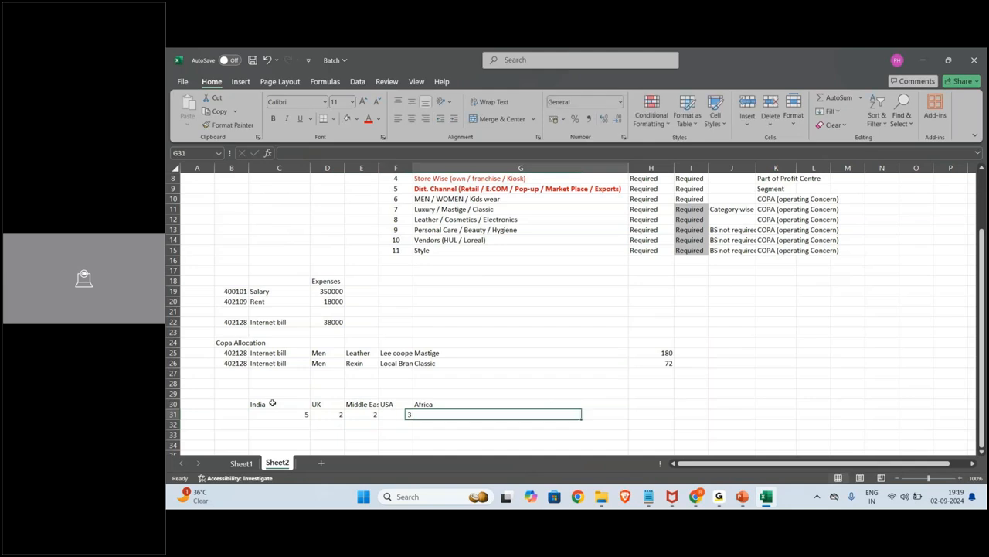
{"action": "key", "text": "Right"}
{"action": "type", "text": "4"}
{"action": "key", "text": "Return"}
Move the region headings and their counts from C30:G31 one column over so the block starts in B30.
{"action": "key", "text": "Up"}
{"action": "key", "text": "Up"}
{"action": "key", "text": "Left"}
{"action": "key", "text": "Left"}
{"action": "key", "text": "Left"}
{"action": "key", "text": "Left"}
{"action": "key", "text": "shift+Down"}
{"action": "key", "text": "shift+Right"}
{"action": "key", "text": "shift+Right"}
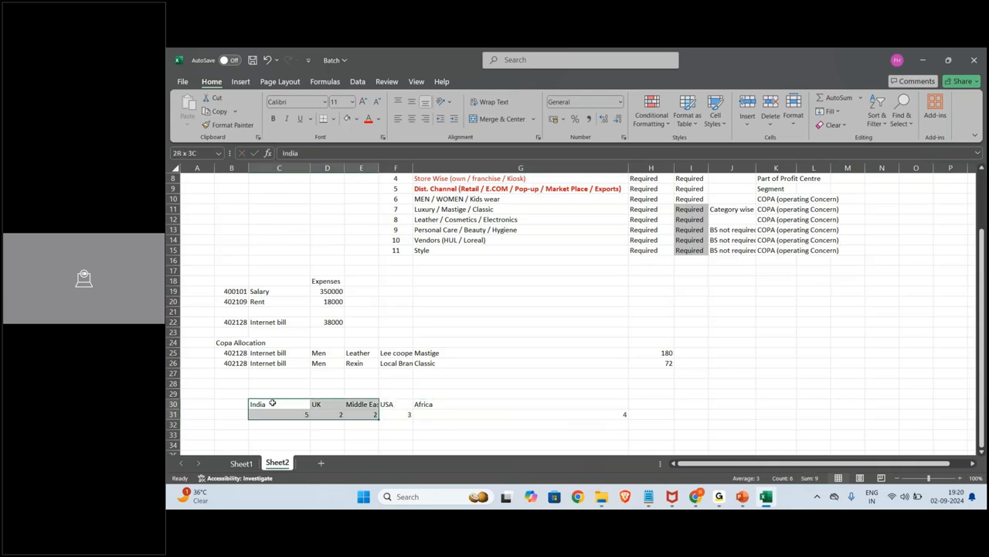
{"action": "key", "text": "shift+Right"}
{"action": "key", "text": "shift+Right"}
{"action": "key", "text": "shift+Right"}
{"action": "key", "text": "shift+Left"}
{"action": "key", "text": "ctrl+x"}
{"action": "key", "text": "Left"}
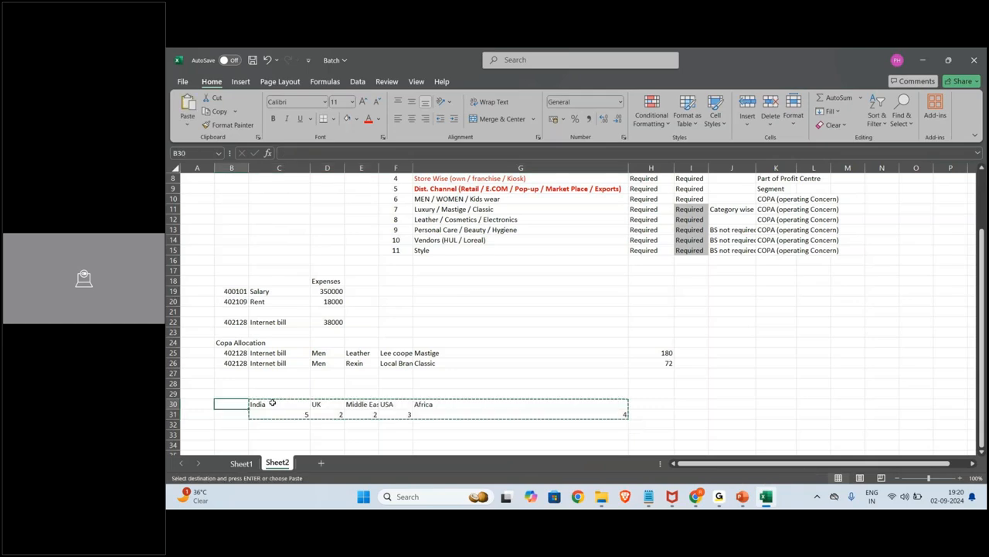
{"action": "key", "text": "ctrl+v"}
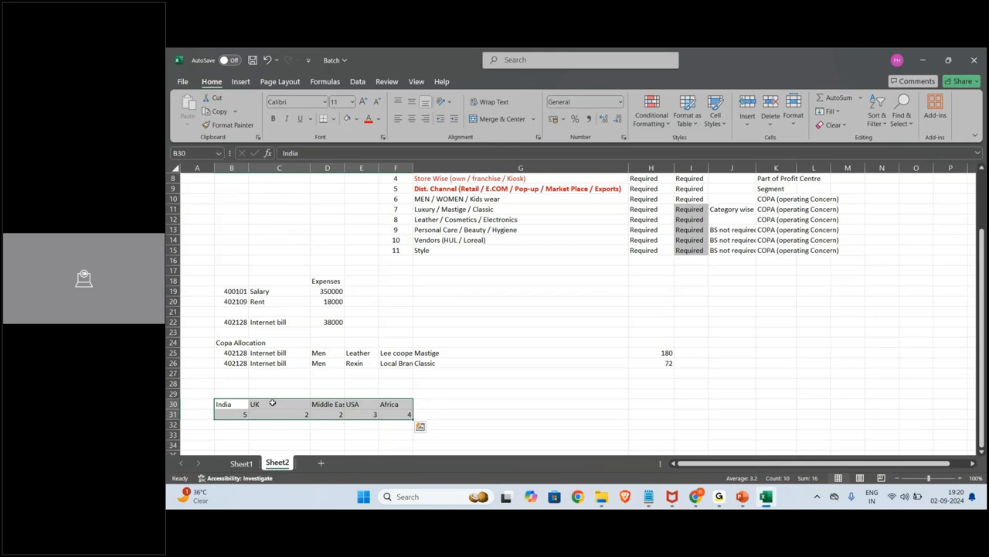
Enter the brand "Lee cooper" in A33 below the region table.
{"action": "left_click", "coordinate": [232, 415]}
{"action": "left_click", "coordinate": [231, 424]}
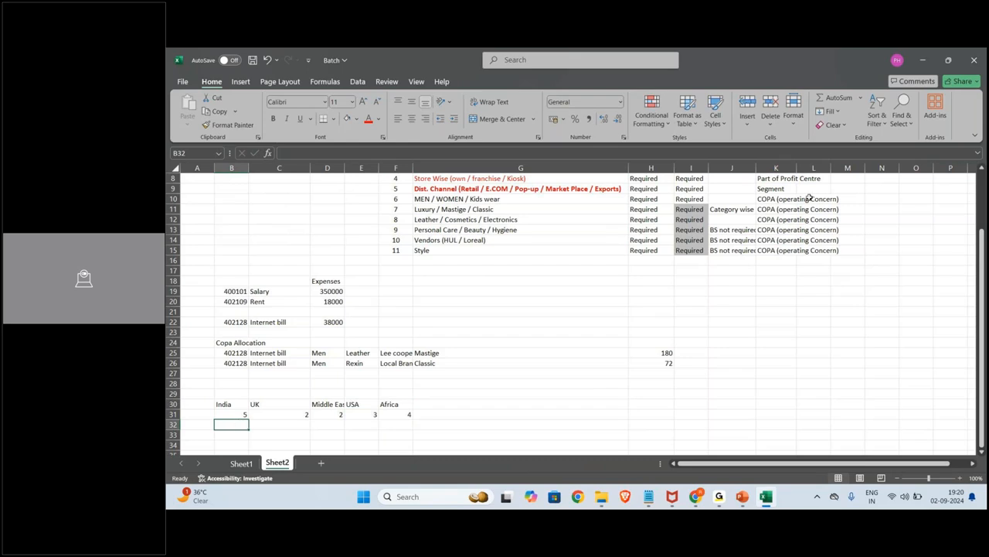
{"action": "left_click", "coordinate": [785, 199]}
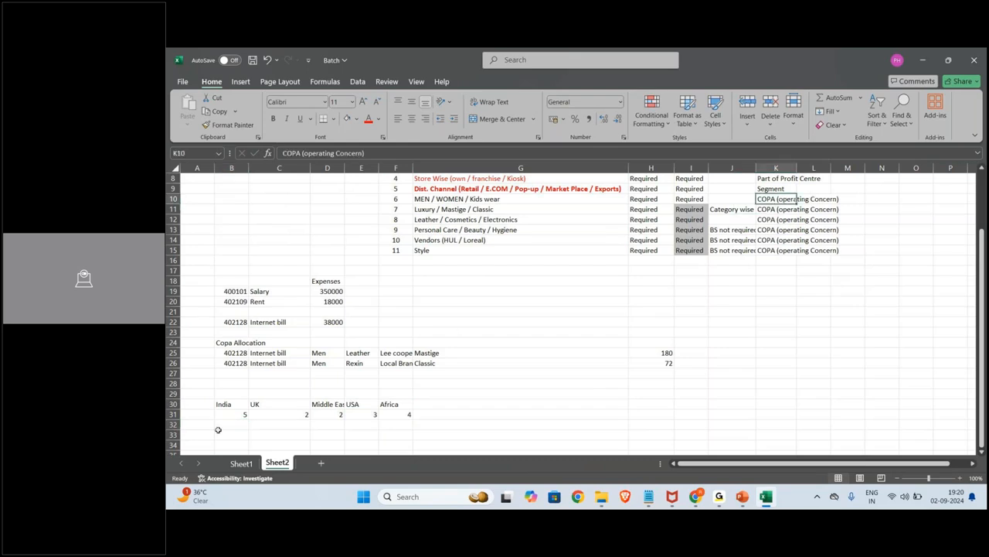
{"action": "left_click", "coordinate": [204, 433]}
{"action": "type", "text": "Lee cooper"}
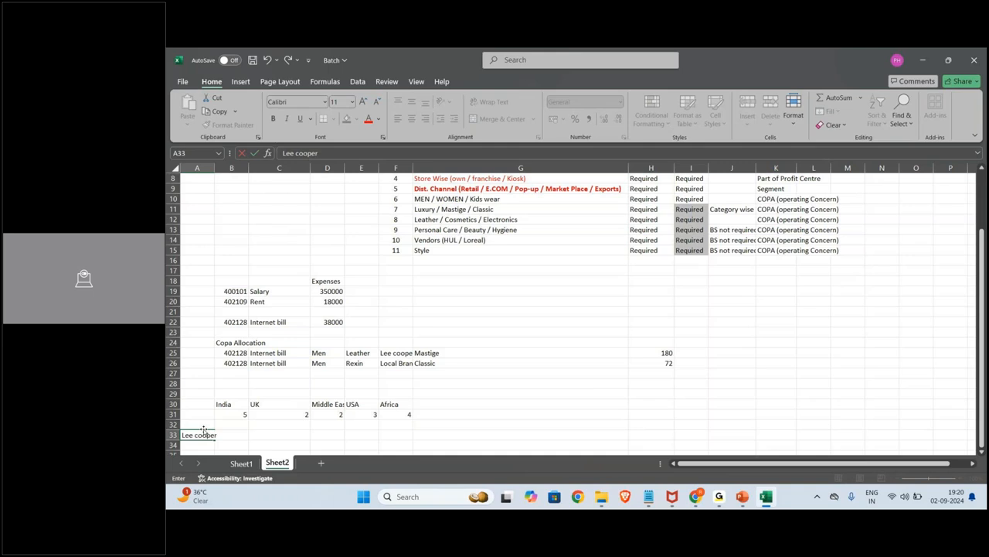
{"action": "key", "text": "Tab"}
Shade the Lee cooper row across all five regions, B33:F33, with the standard light green fill.
{"action": "key", "text": "shift+Right"}
{"action": "key", "text": "shift+Right"}
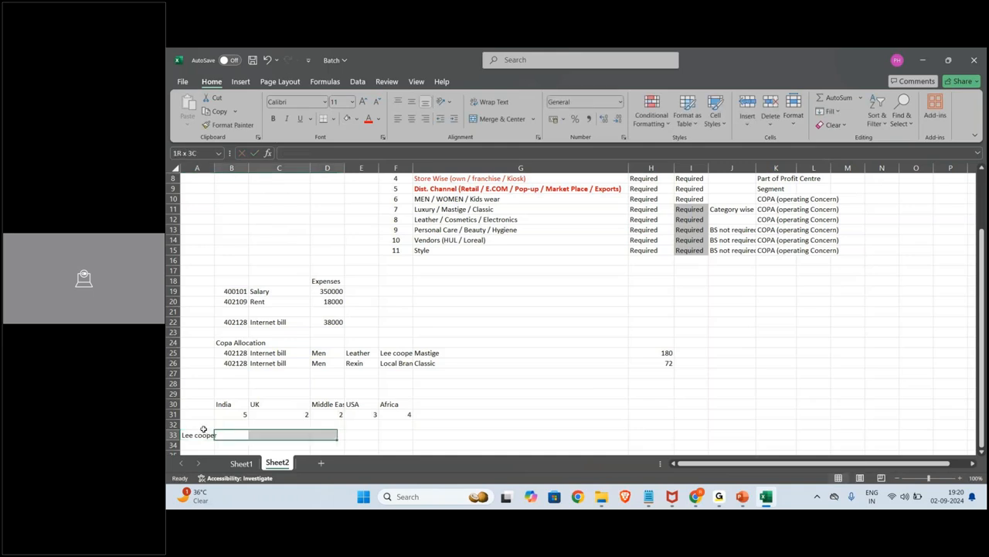
{"action": "key", "text": "shift+Right"}
{"action": "key", "text": "shift+Right"}
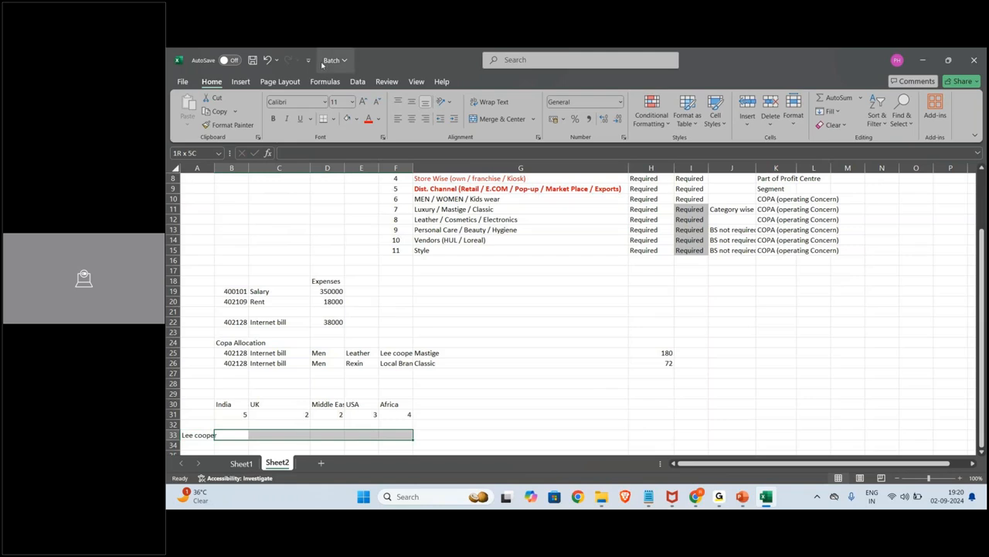
{"action": "left_click", "coordinate": [347, 118]}
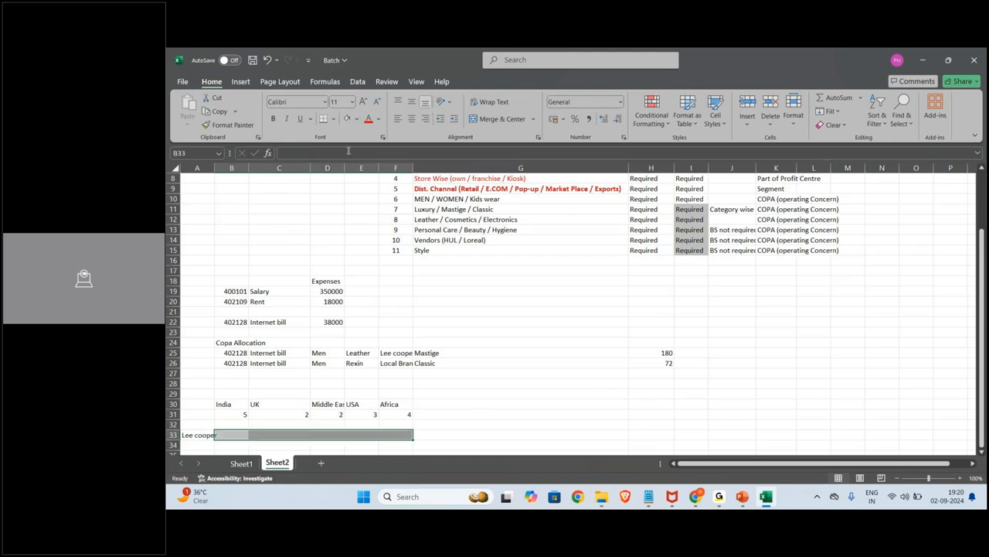
{"action": "left_click", "coordinate": [357, 120]}
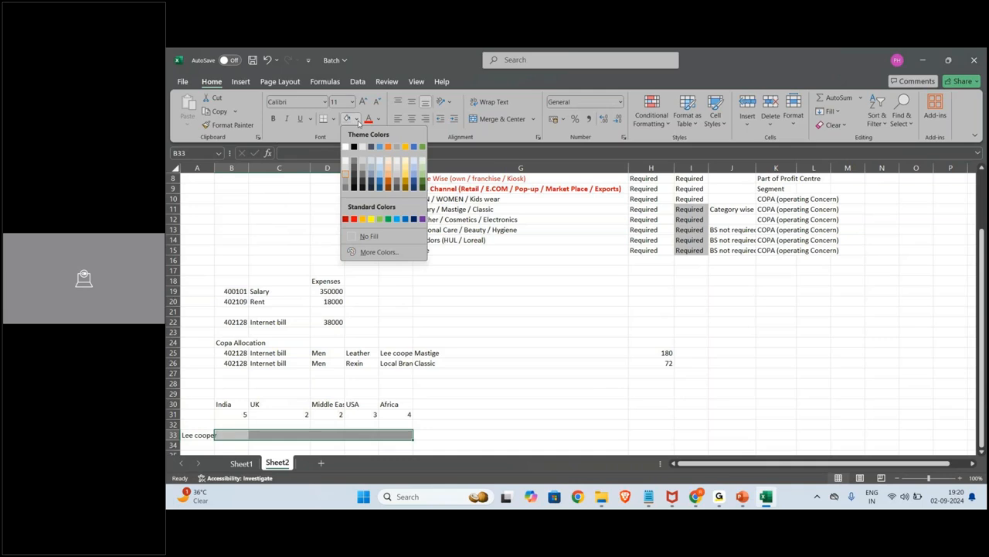
{"action": "left_click", "coordinate": [379, 219]}
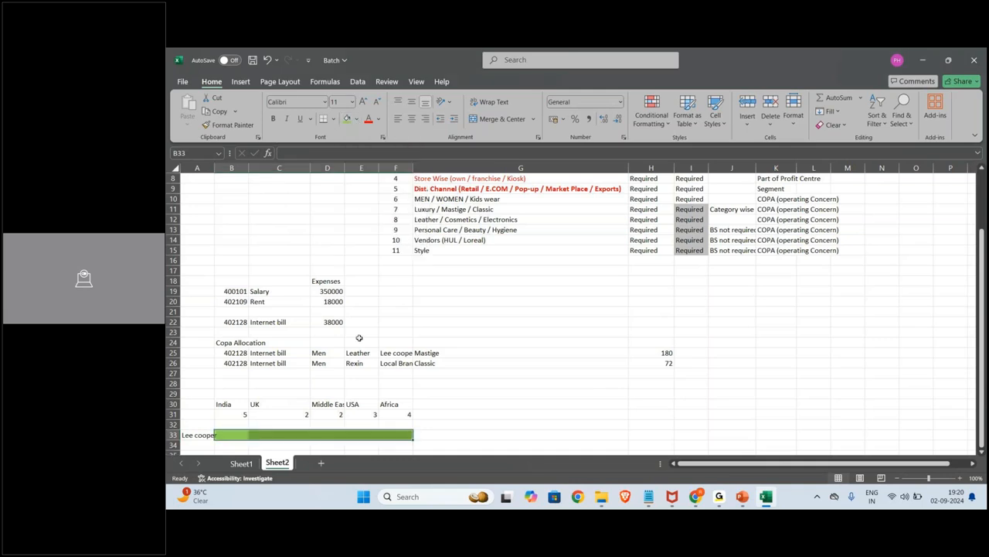
Widen column A so that the Lee cooper label fits in its cell.
{"action": "left_click_drag", "start_coordinate": [213, 168], "coordinate": [225, 167]}
{"action": "left_click", "coordinate": [446, 433]}
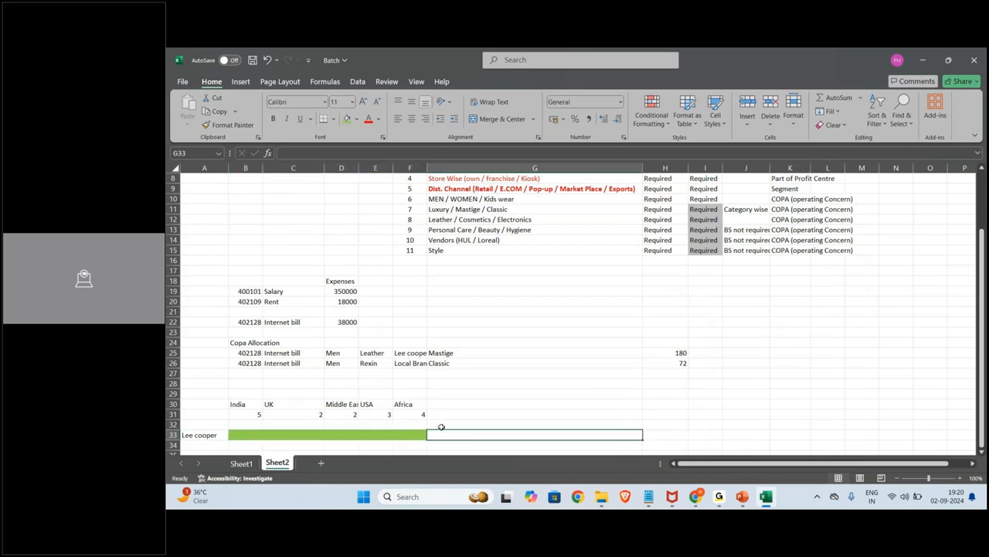
{"action": "key", "text": "Left"}
{"action": "key", "text": "Left"}
{"action": "key", "text": "Left"}
{"action": "key", "text": "Left"}
{"action": "key", "text": "Left"}
{"action": "key", "text": "Left"}
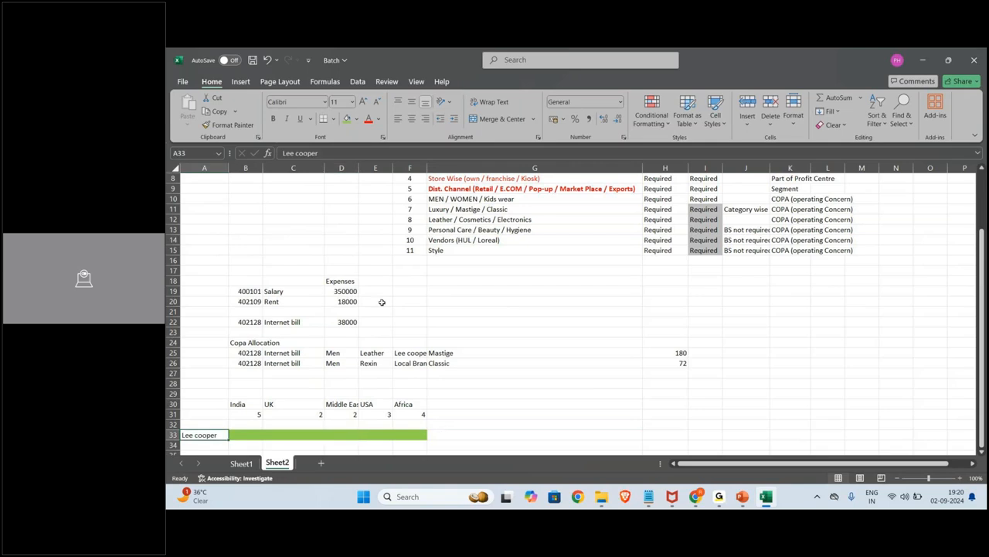
Label the row of region counts "No. of Legal Entities" in A31.
{"action": "left_click", "coordinate": [790, 232]}
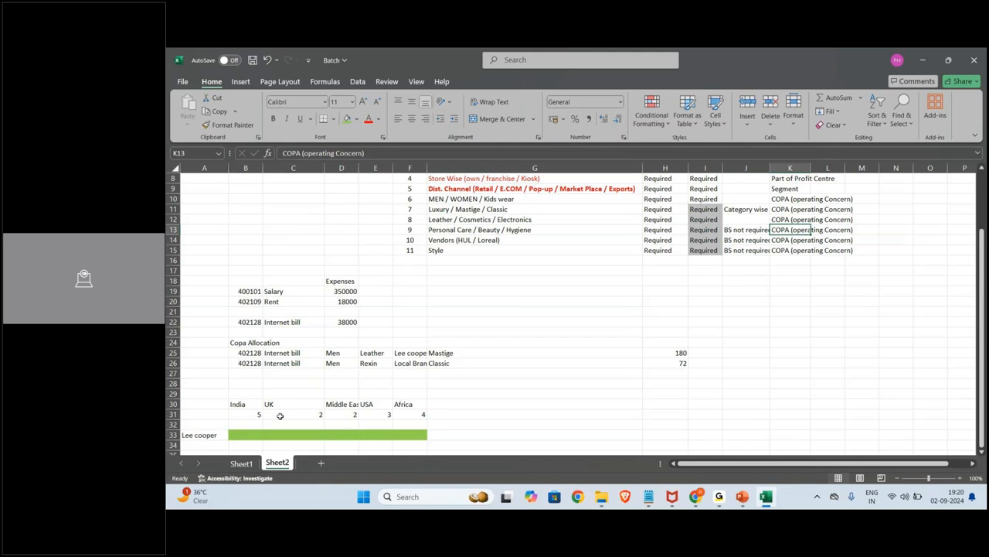
{"action": "left_click", "coordinate": [245, 415]}
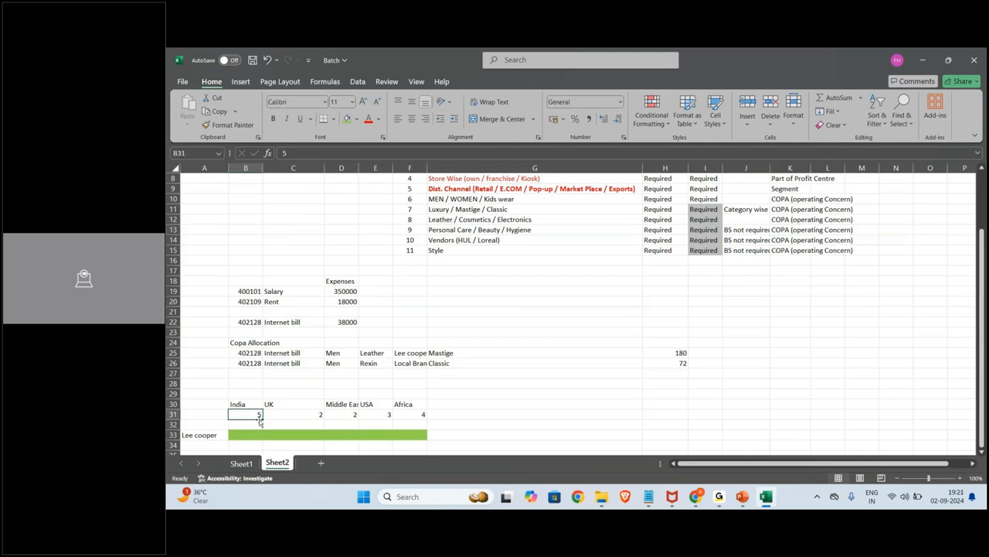
{"action": "left_click", "coordinate": [214, 414]}
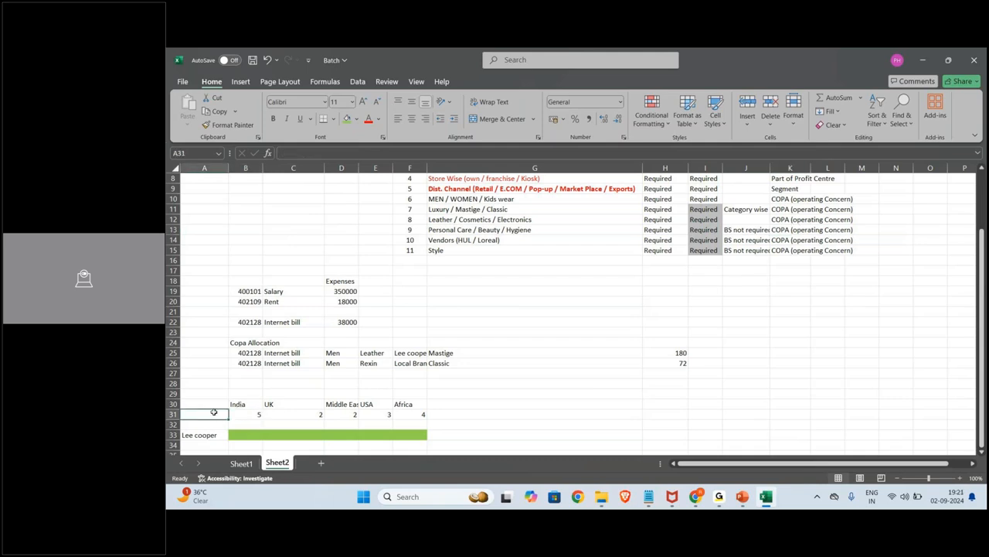
{"action": "type", "text": "No. of Legal Entit"}
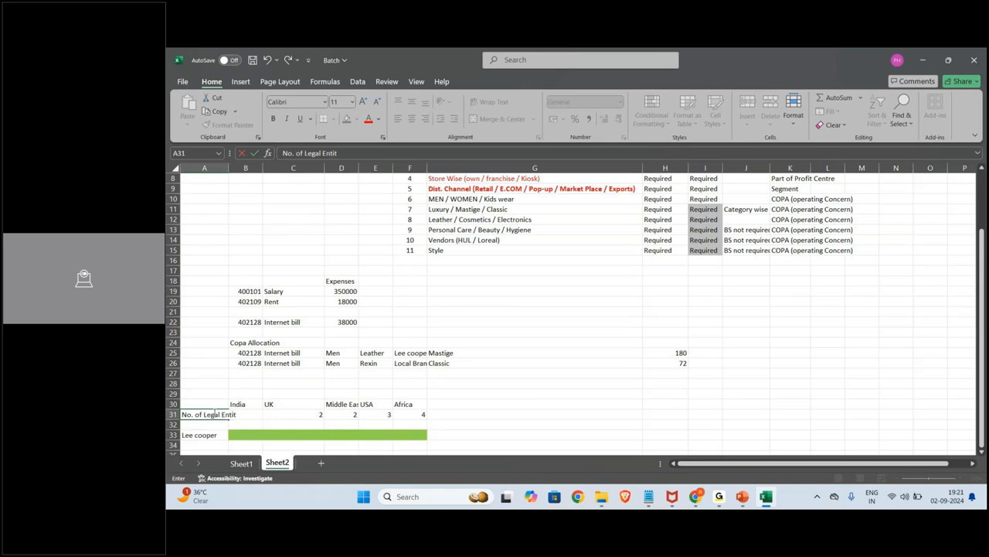
{"action": "key", "text": "Return"}
{"action": "left_click", "coordinate": [214, 414]}
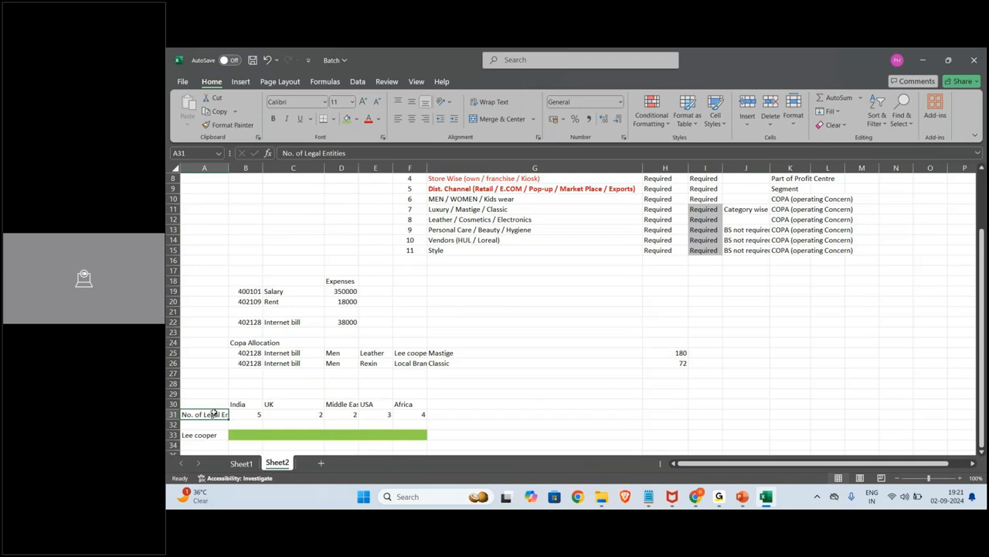
{"action": "key", "text": "Tab"}
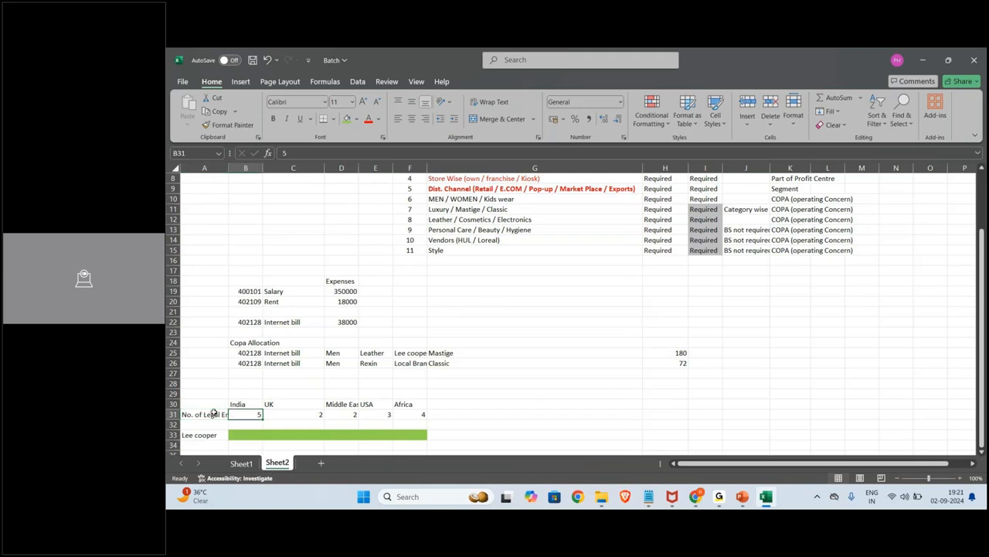
{"action": "key", "text": "shift+Right"}
{"action": "key", "text": "shift+Right"}
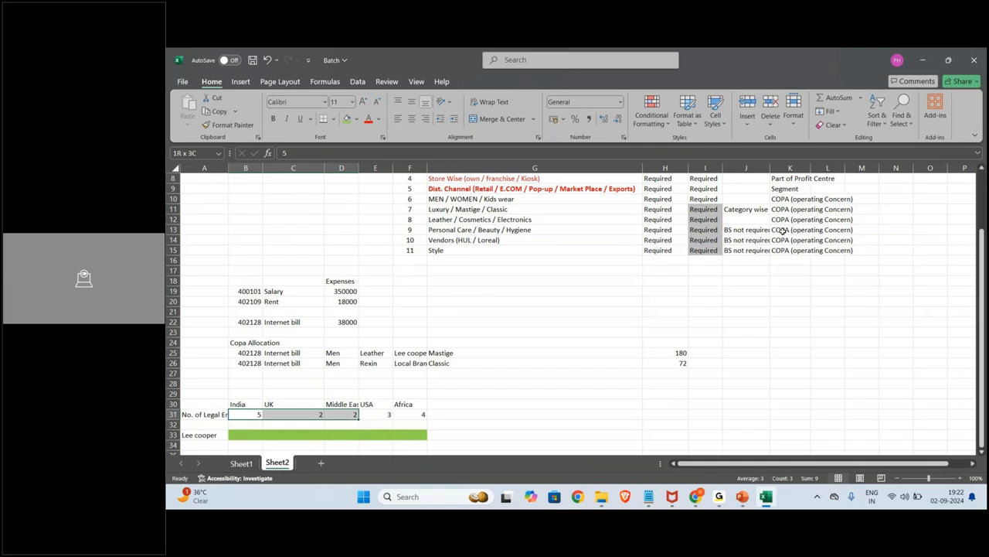
{"action": "left_click", "coordinate": [203, 436]}
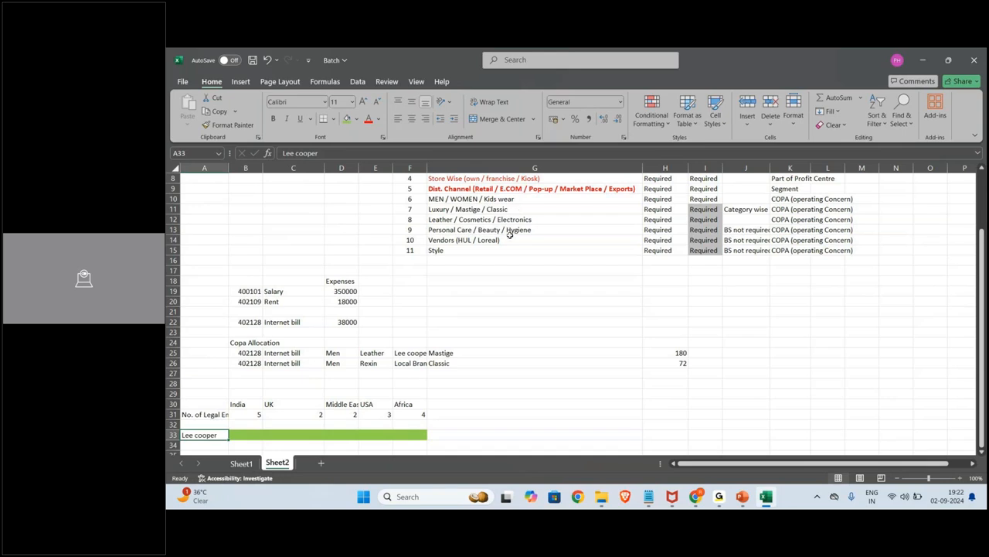
Add the brands "Loreal" and "Lakme" below Lee cooper in A34 and A35.
{"action": "scroll", "coordinate": [631, 263], "scroll_direction": "up", "scroll_amount": 3}
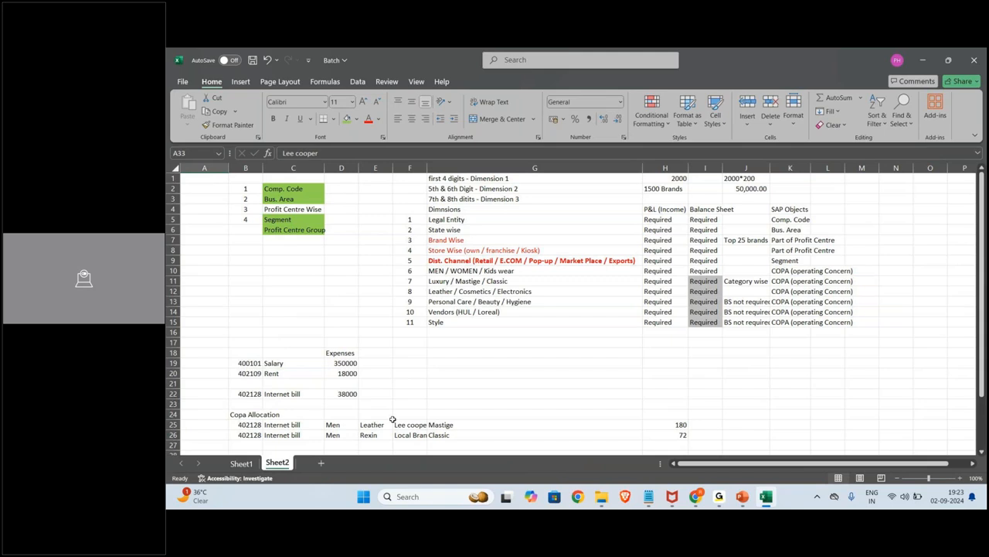
{"action": "scroll", "coordinate": [316, 373], "scroll_direction": "down", "scroll_amount": 2}
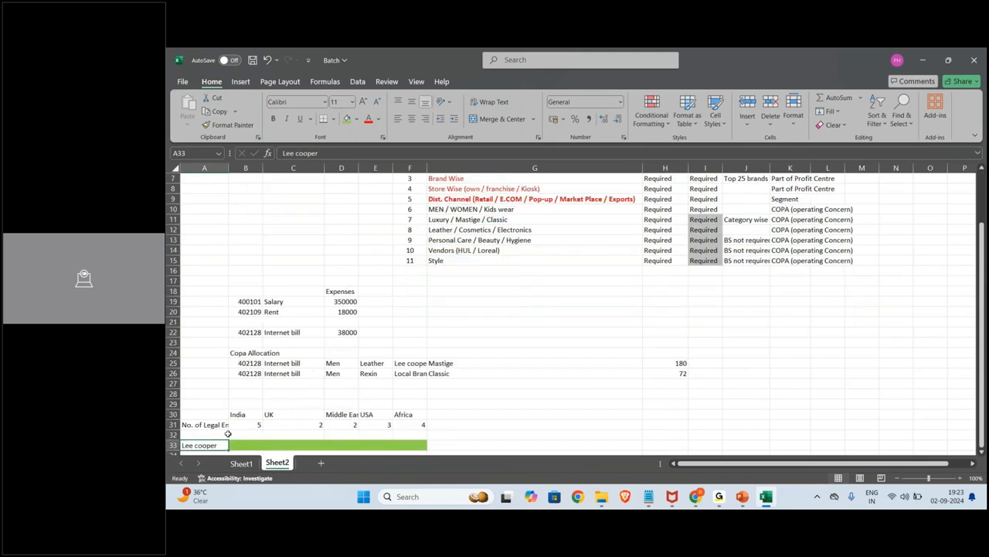
{"action": "scroll", "coordinate": [222, 444], "scroll_direction": "down", "scroll_amount": 1}
{"action": "left_click", "coordinate": [206, 422]}
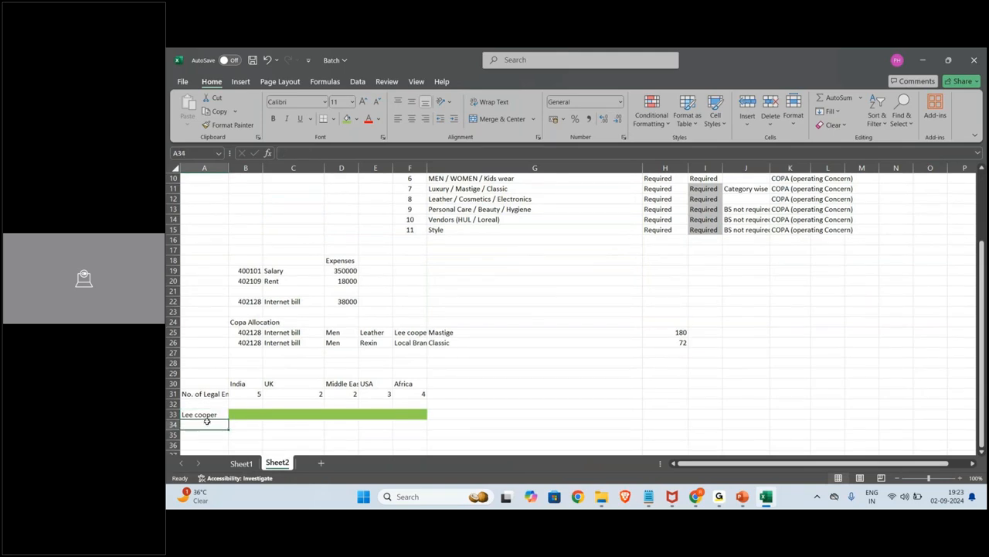
{"action": "type", "text": "Loral"}
{"action": "key", "text": "BackSpace"}
{"action": "key", "text": "BackSpace"}
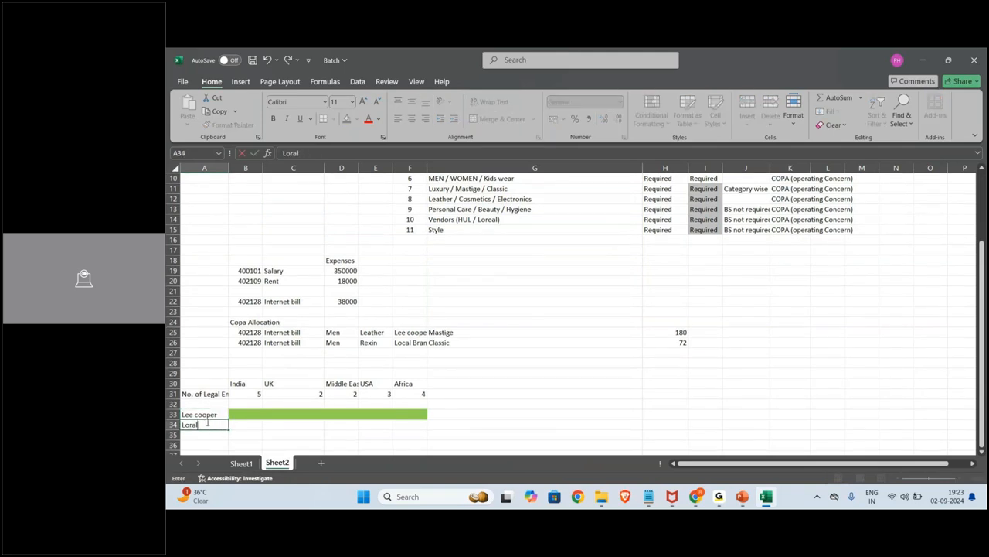
{"action": "type", "text": "eal"}
{"action": "key", "text": "Return"}
{"action": "type", "text": "Lakme"}
{"action": "key", "text": "Return"}
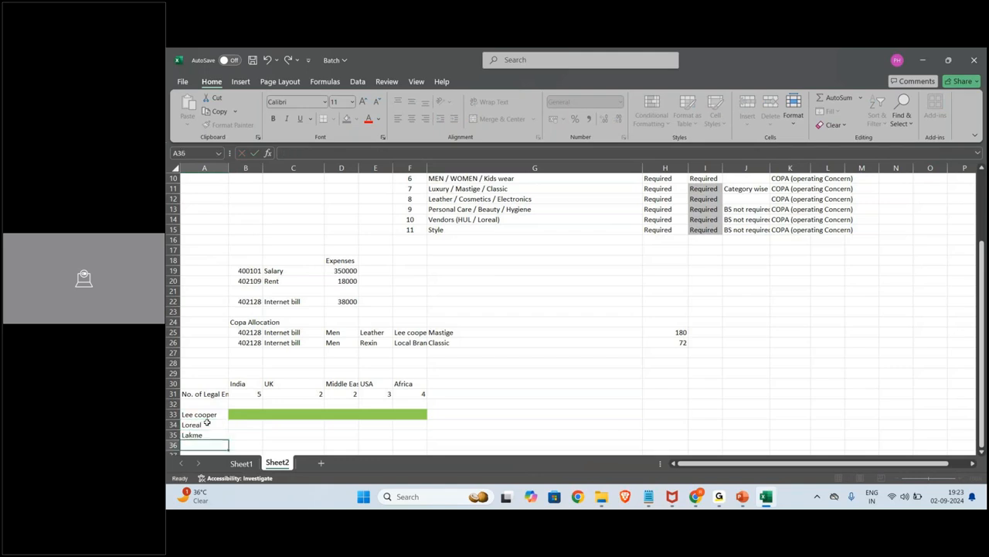
Add the brand "mac" in A36, below Lakme.
{"action": "key", "text": "Caps_Lock"}
{"action": "type", "text": "b"}
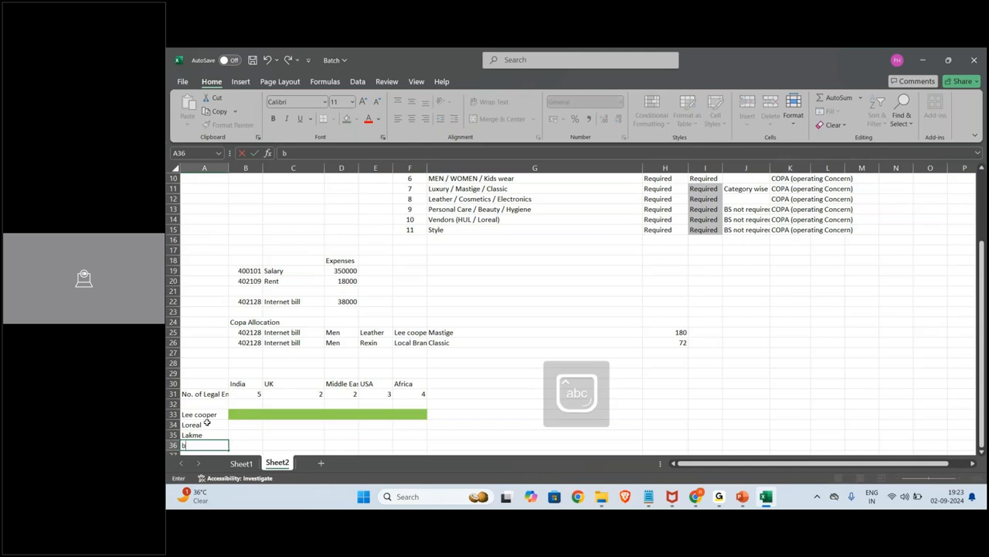
{"action": "key", "text": "BackSpace"}
{"action": "key", "text": "Caps_Lock"}
{"action": "key", "text": "Caps_Lock"}
{"action": "type", "text": "mac"}
{"action": "key", "text": "Return"}
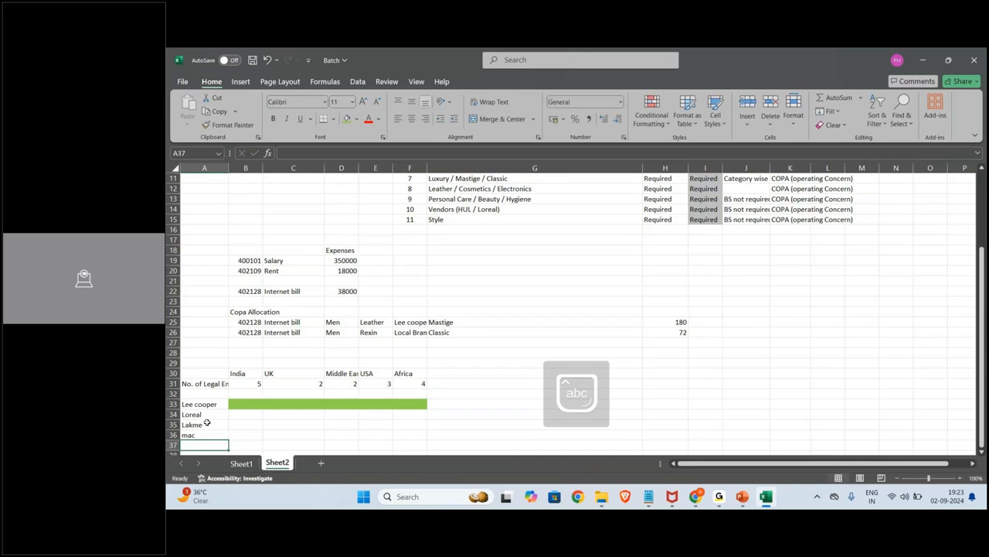
Leave a blank row below the brands and list the categories "Men", "women" and "Kid wear" in A38:A40.
{"action": "key", "text": "Return"}
{"action": "type", "text": "Me"}
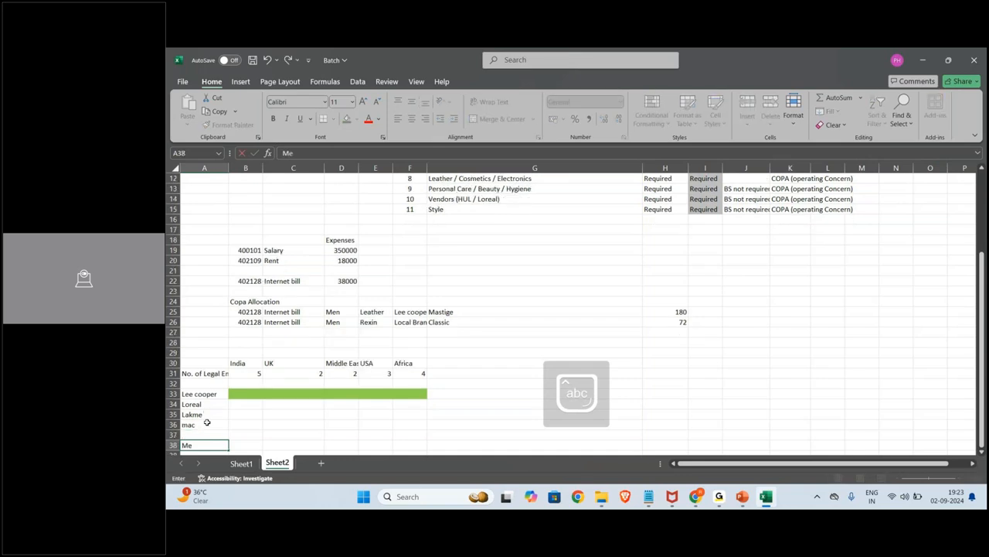
{"action": "type", "text": "n"}
{"action": "key", "text": "Return"}
{"action": "type", "text": "w"}
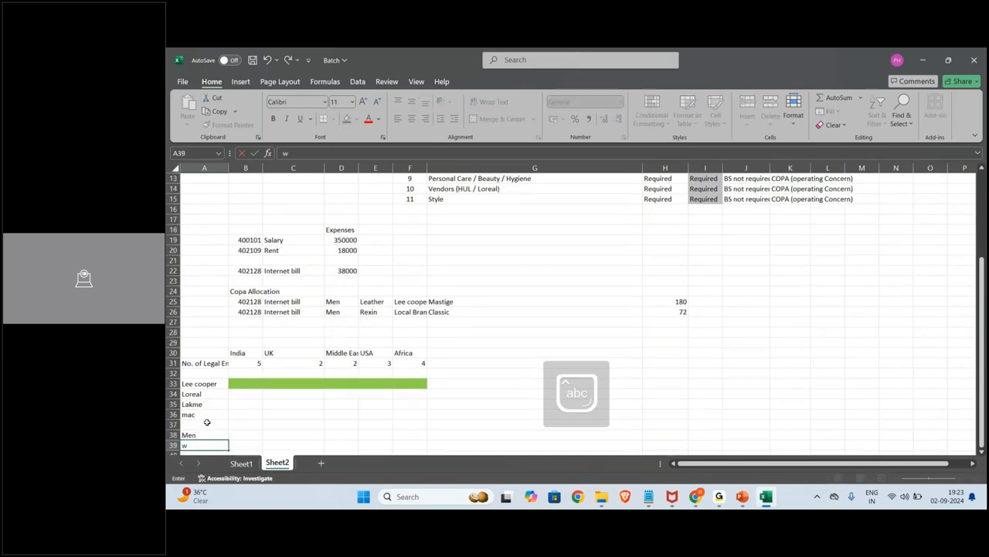
{"action": "type", "text": "omen"}
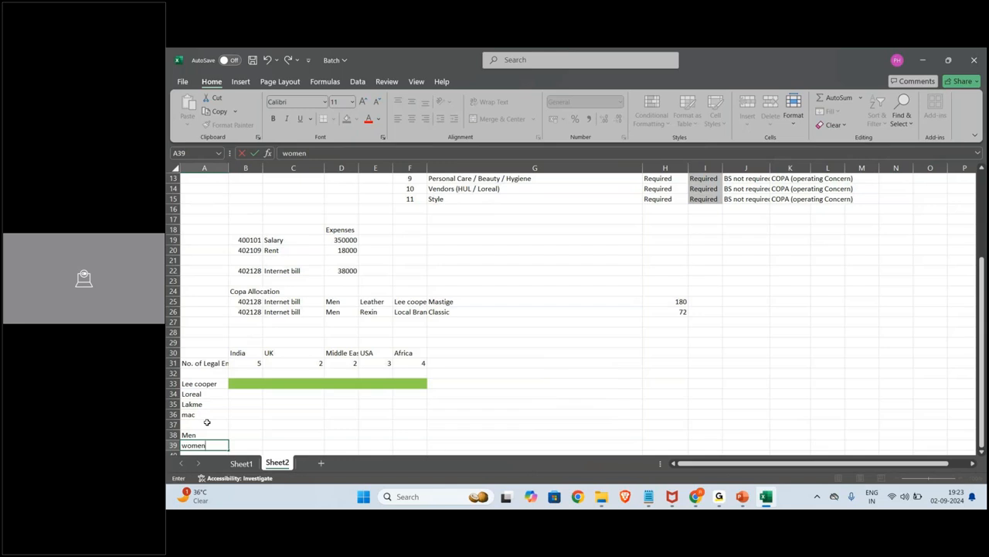
{"action": "key", "text": "Return"}
{"action": "type", "text": "Kid wear"}
{"action": "key", "text": "Return"}
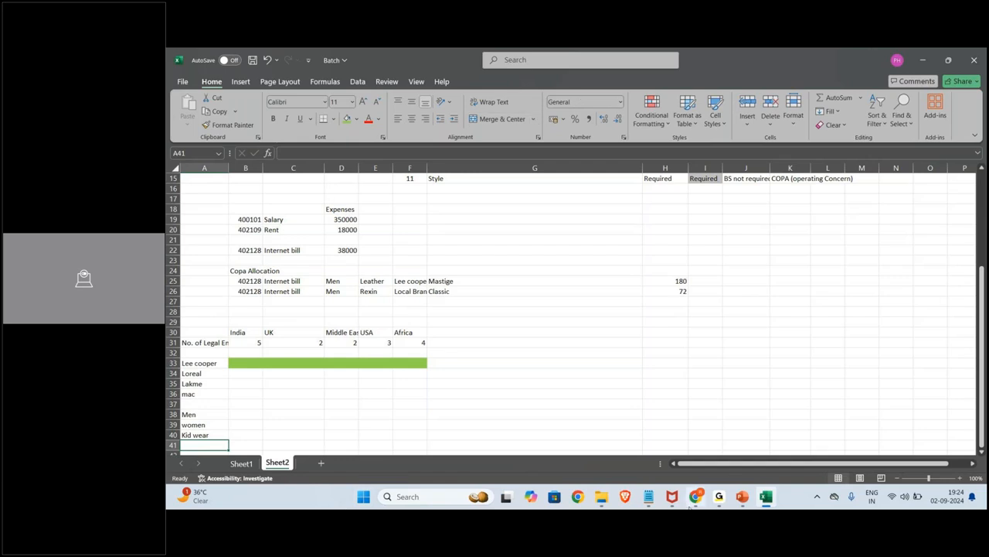
{"action": "mouse_move", "coordinate": [696, 501]}
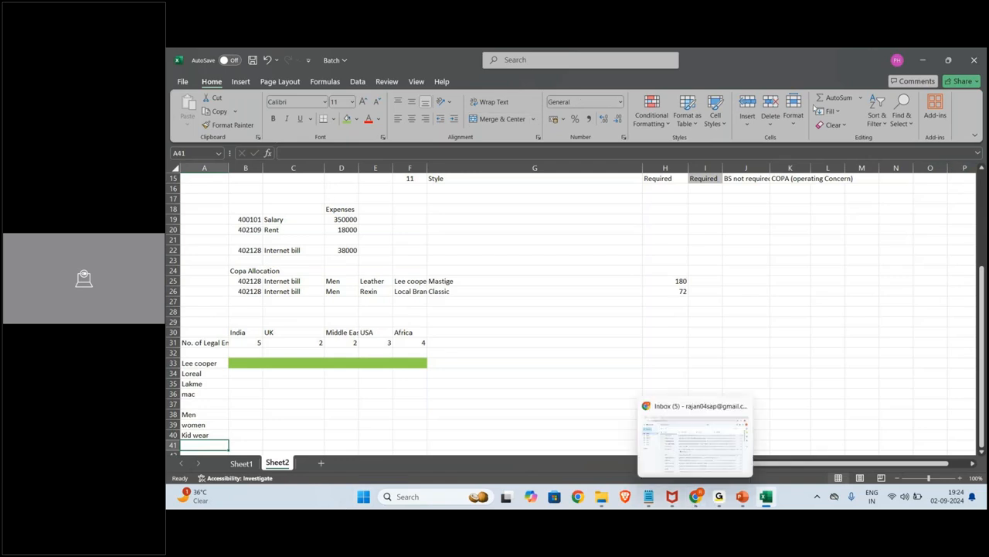
{"action": "mouse_move", "coordinate": [725, 505]}
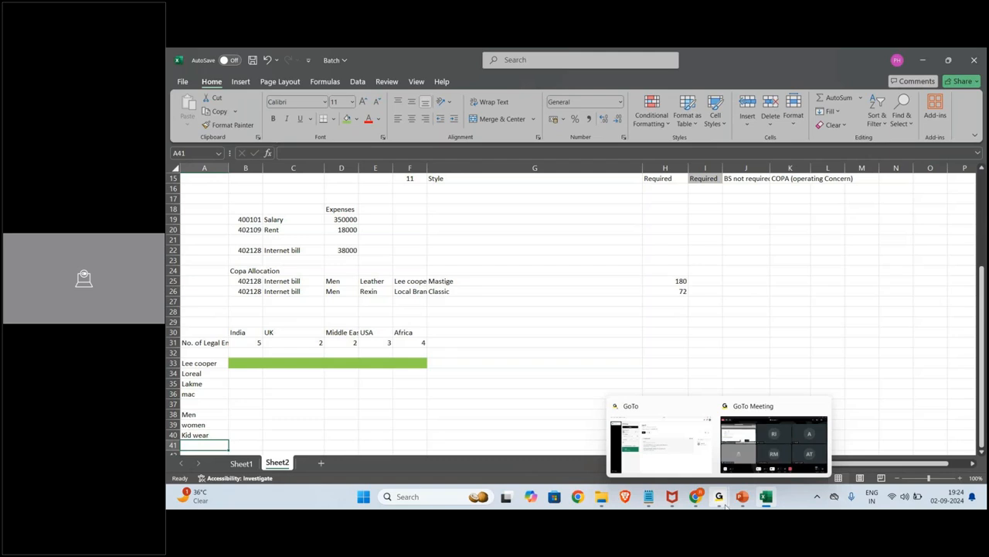
{"action": "left_click", "coordinate": [753, 462]}
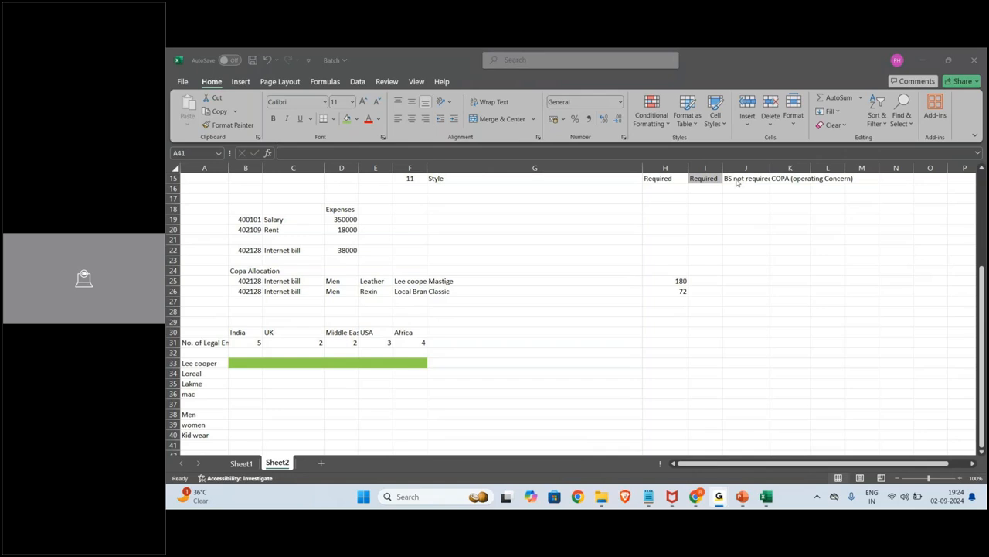
{"action": "key", "text": "alt+Tab"}
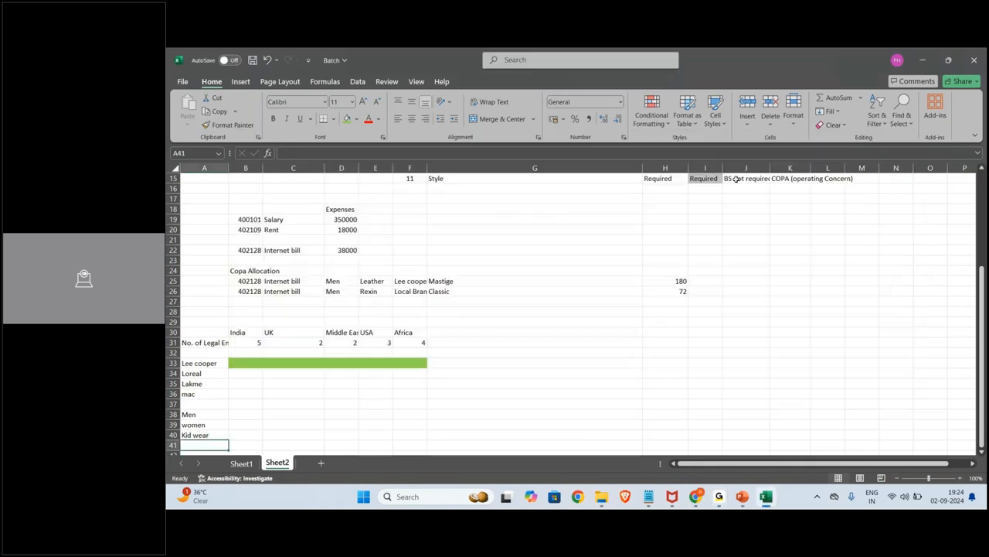
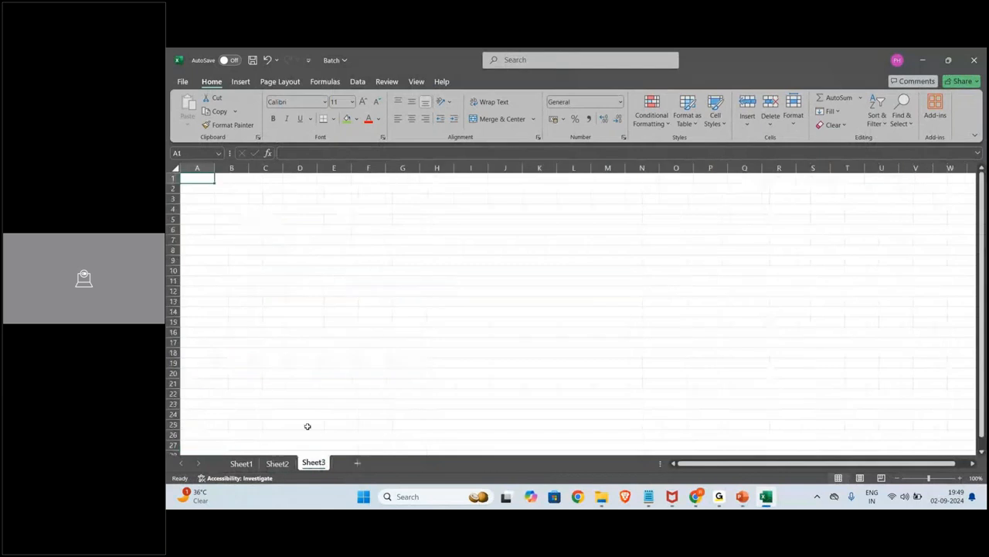
Enter the headings "Expense" in C3 and "Amount" in D3 of the empty Sheet3.
{"action": "left_click", "coordinate": [273, 198]}
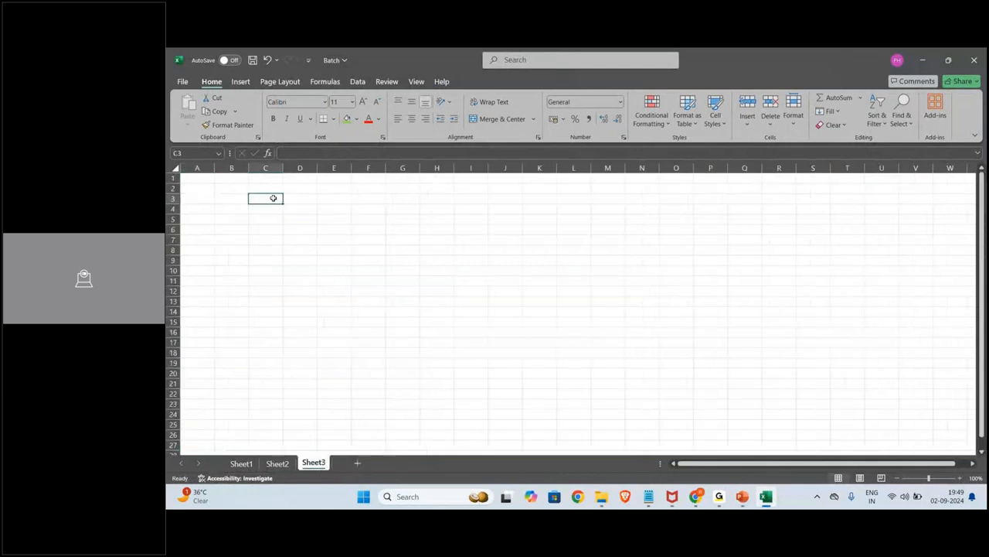
{"action": "type", "text": "Expenses"}
{"action": "key", "text": "Tab"}
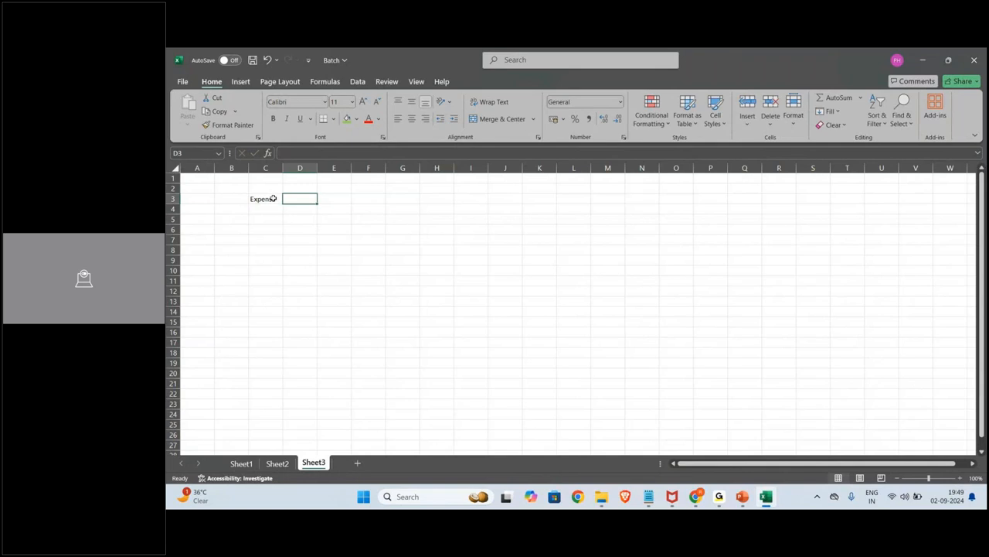
{"action": "type", "text": "Amount"}
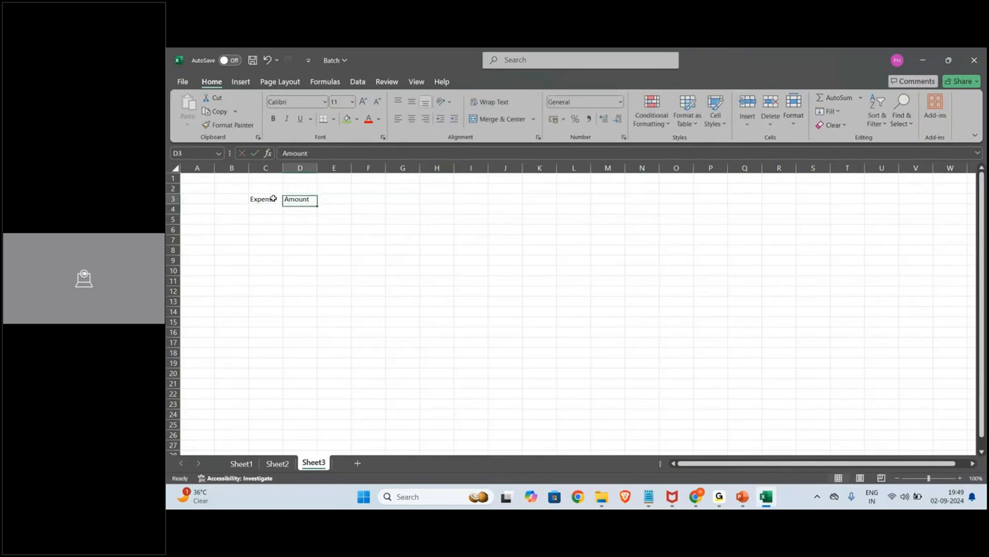
Insert a column between Expense and Amount and head it "Qty" in D3.
{"action": "key", "text": "ctrl+space"}
{"action": "key", "text": "ctrl+shift+plus"}
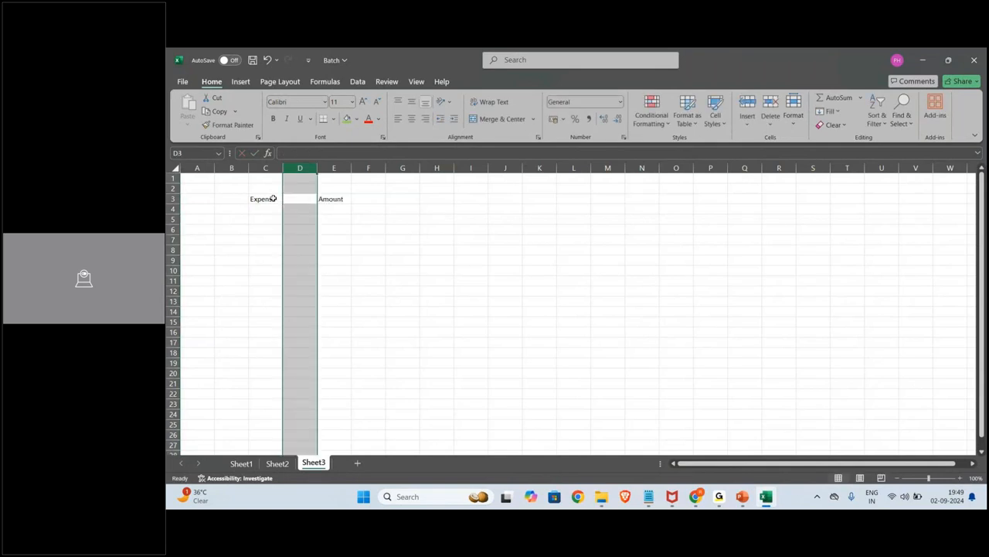
{"action": "key", "text": "shift+BackSpace"}
{"action": "type", "text": "Qty"}
{"action": "key", "text": "Return"}
Copy the Expense, Qty and Amount headings in C3:E3 to F3:H3.
{"action": "left_click", "coordinate": [273, 199]}
{"action": "key", "text": "shift+Right"}
{"action": "key", "text": "shift+Right"}
{"action": "key", "text": "ctrl+c"}
{"action": "key", "text": "Right"}
{"action": "key", "text": "Right"}
{"action": "key", "text": "Right"}
{"action": "key", "text": "ctrl+v"}
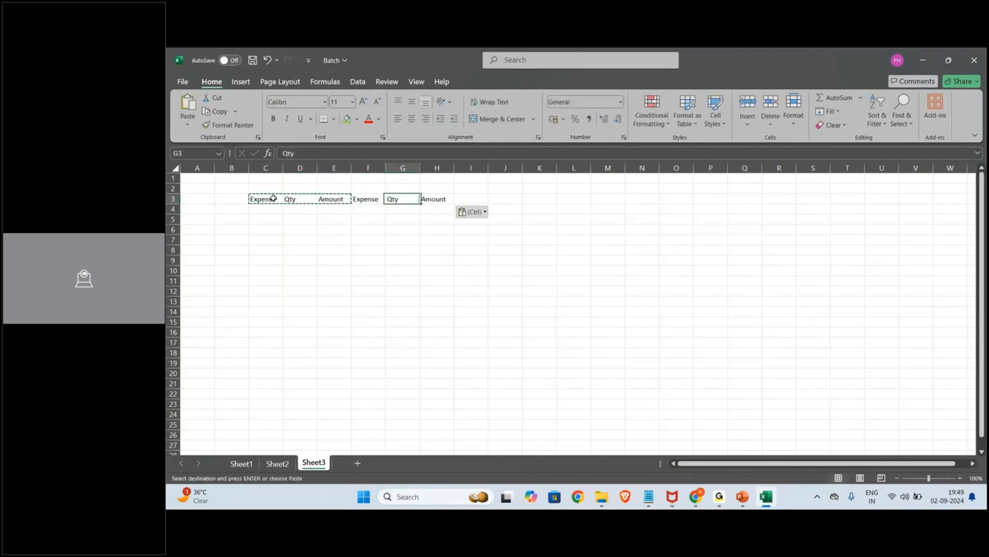
Paste the copied headings into J3:L3 and M3:O3, leaving column I empty.
{"action": "key", "text": "Right"}
{"action": "key", "text": "Right"}
{"action": "key", "text": "Right"}
{"action": "key", "text": "Right"}
{"action": "key", "text": "ctrl+v"}
{"action": "key", "text": "Right"}
{"action": "key", "text": "Right"}
{"action": "key", "text": "Right"}
{"action": "key", "text": "ctrl+v"}
Replace the second Expense heading, in F3, with "Income".
{"action": "key", "text": "Left"}
{"action": "key", "text": "Left"}
{"action": "key", "text": "Left"}
{"action": "key", "text": "Left"}
{"action": "key", "text": "Left"}
{"action": "key", "text": "Left"}
{"action": "key", "text": "Left"}
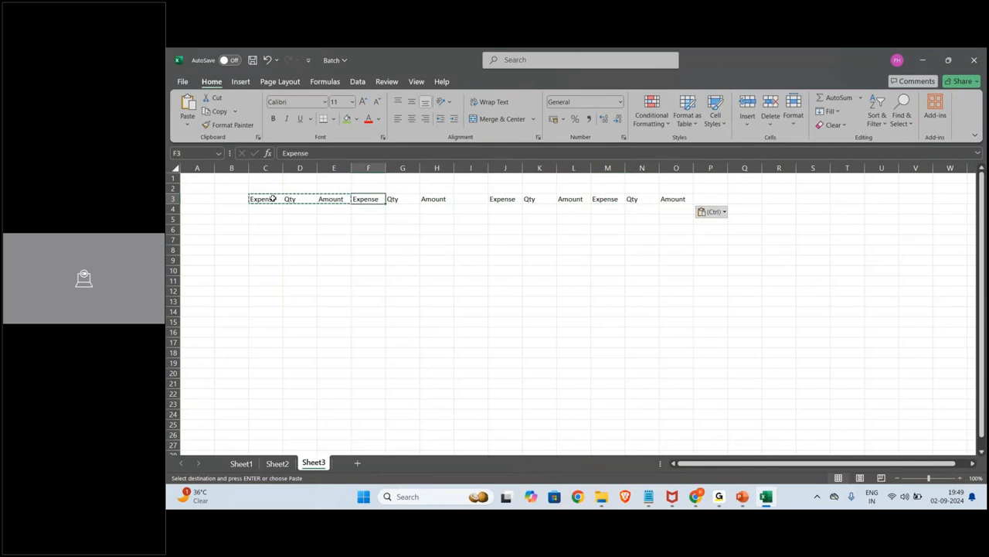
{"action": "type", "text": "Income"}
{"action": "key", "text": "Return"}
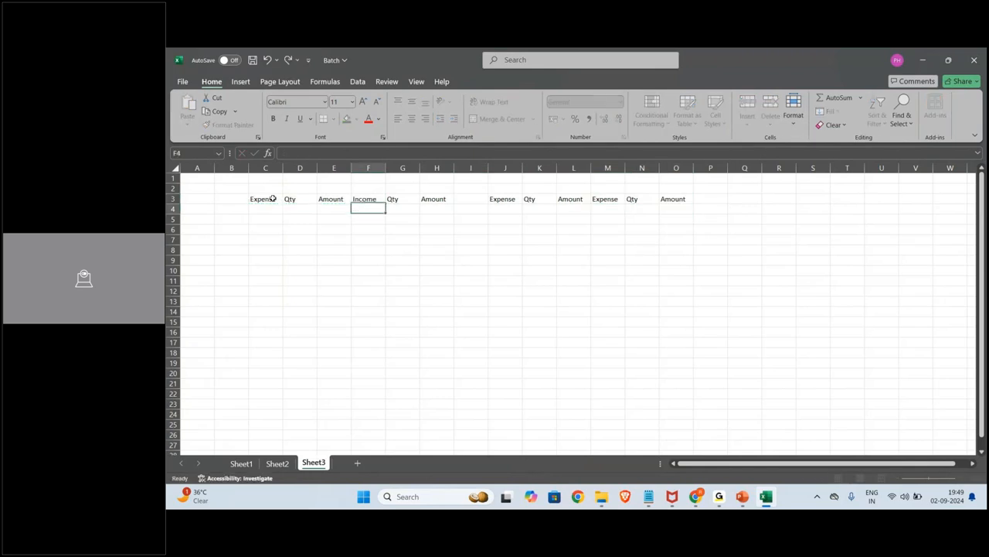
Rename the remaining copied Expense headings to "Liabilities" in J3 and "Assets" in M3.
{"action": "left_click", "coordinate": [508, 199]}
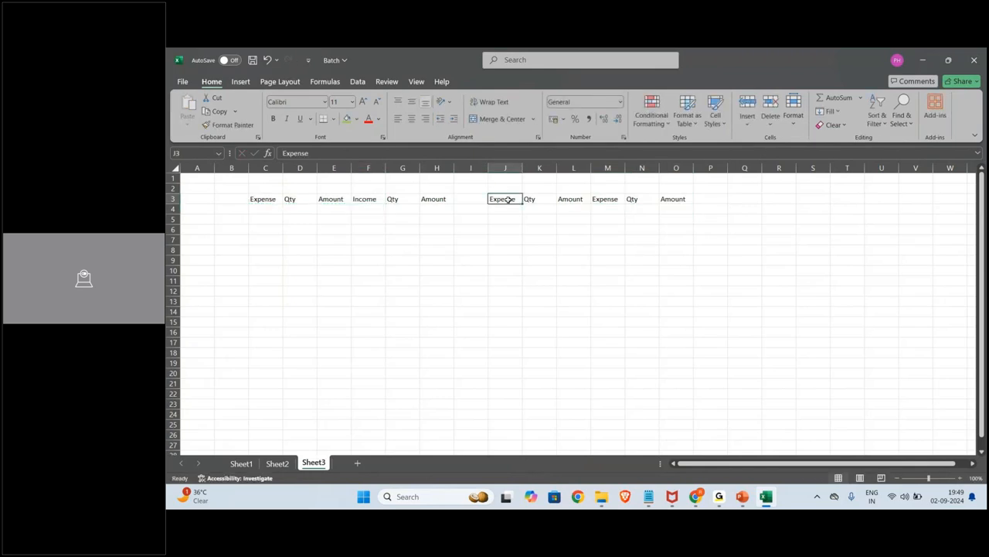
{"action": "type", "text": "Liabilities"}
{"action": "key", "text": "Return"}
{"action": "left_click", "coordinate": [594, 200]}
{"action": "type", "text": "Assets"}
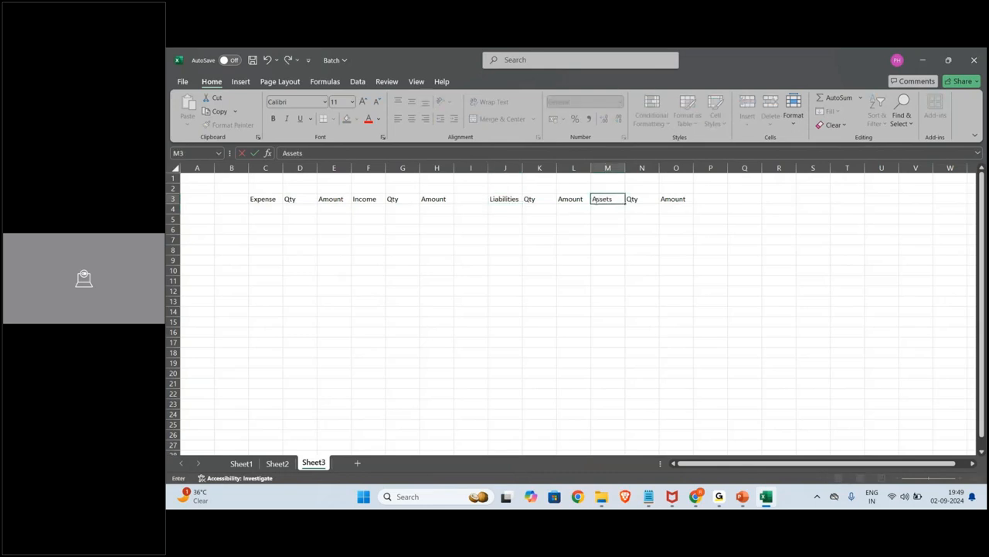
{"action": "key", "text": "Return"}
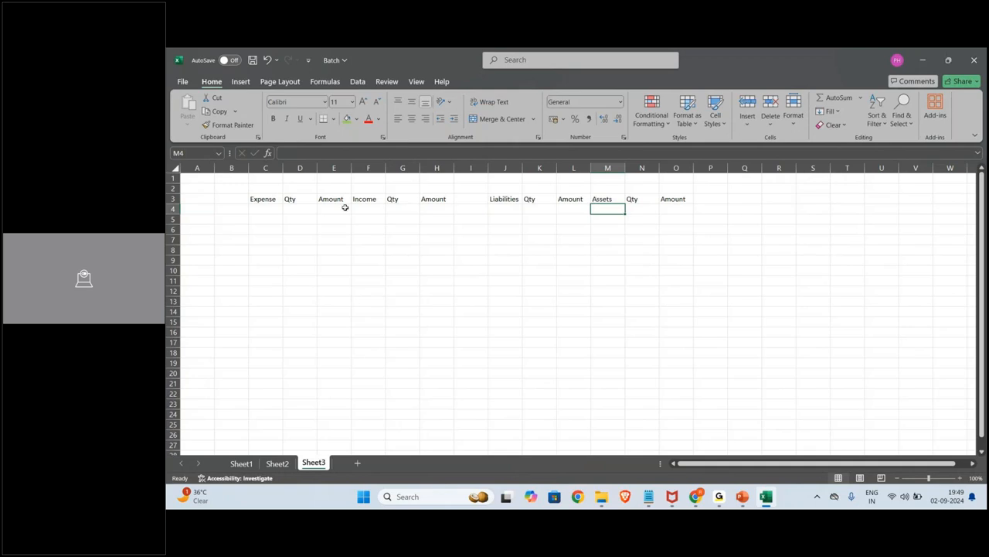
Set the font colour of the statement area C3:O17 to white.
{"action": "left_click", "coordinate": [405, 198]}
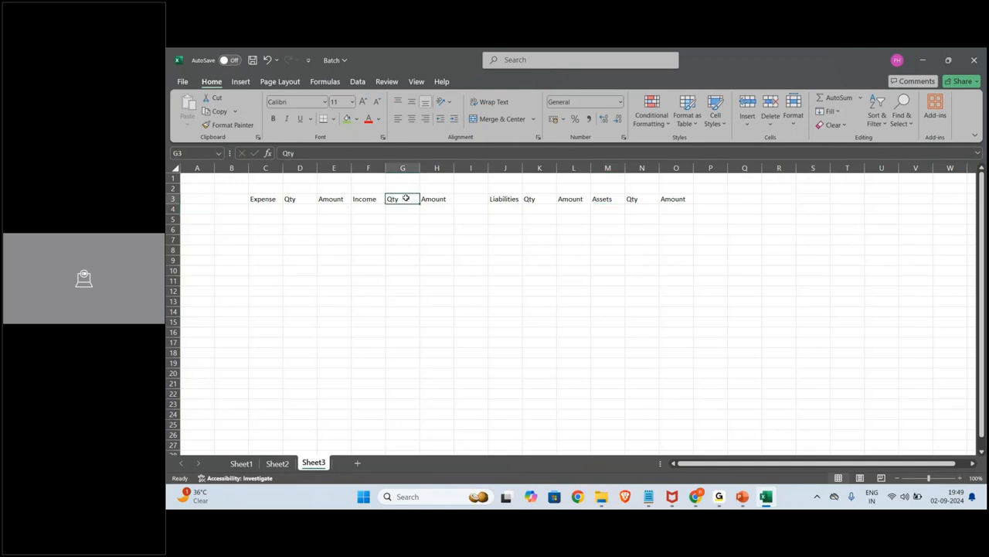
{"action": "left_click_drag", "start_coordinate": [261, 199], "coordinate": [433, 345]}
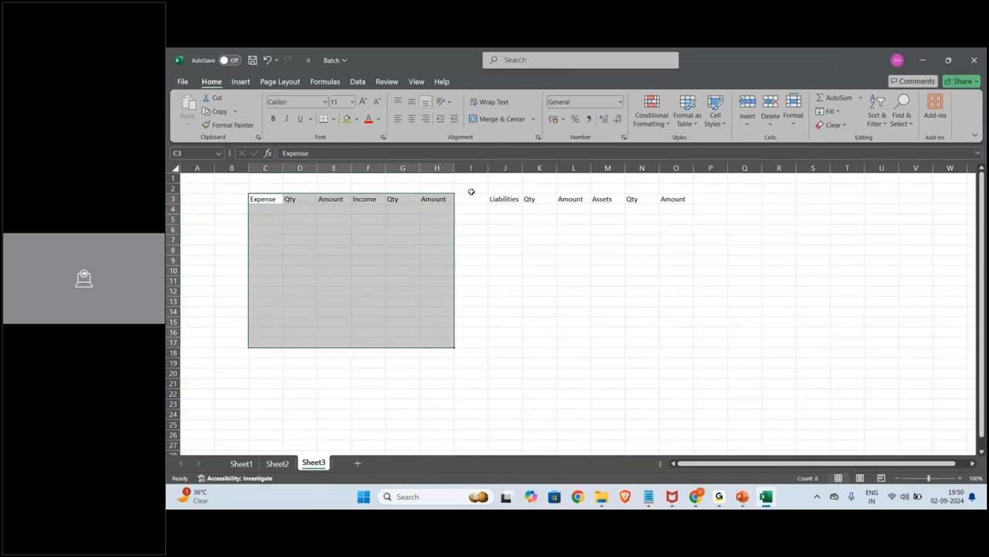
{"action": "key", "text": "shift+Right"}
{"action": "key", "text": "shift+Right"}
{"action": "key", "text": "shift+Right"}
{"action": "key", "text": "shift+Right"}
{"action": "key", "text": "shift+Right"}
{"action": "key", "text": "shift+Right"}
{"action": "key", "text": "shift+Right"}
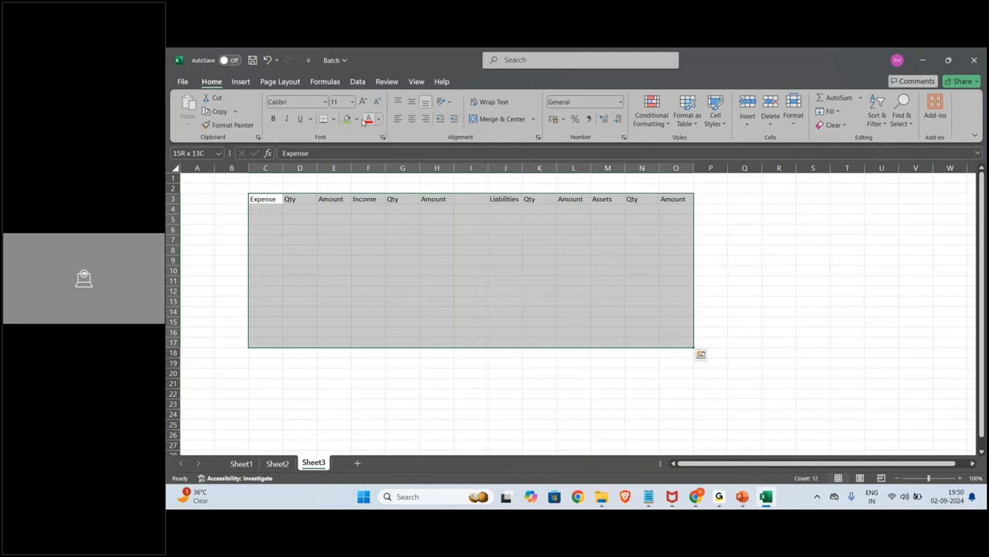
{"action": "left_click", "coordinate": [378, 120]}
{"action": "left_click", "coordinate": [368, 163]}
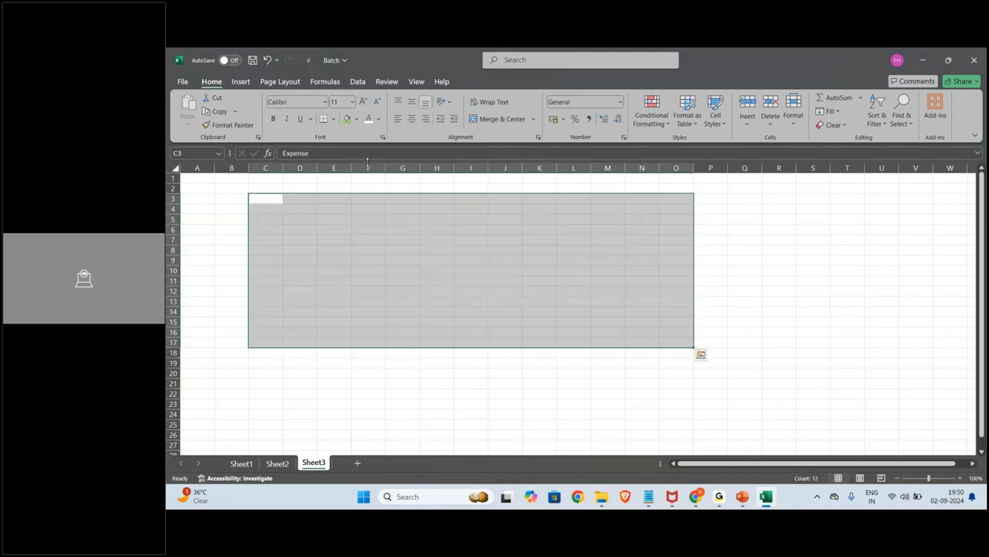
Fill the range A1:R26 with black as the background of the statement layout.
{"action": "left_click", "coordinate": [198, 180]}
{"action": "left_click_drag", "start_coordinate": [198, 180], "coordinate": [794, 436]}
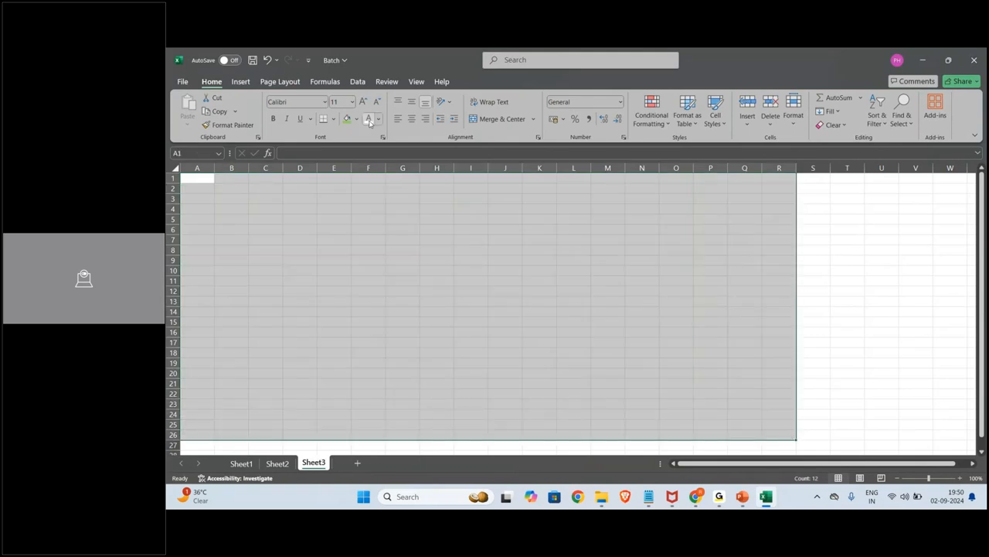
{"action": "left_click", "coordinate": [356, 119]}
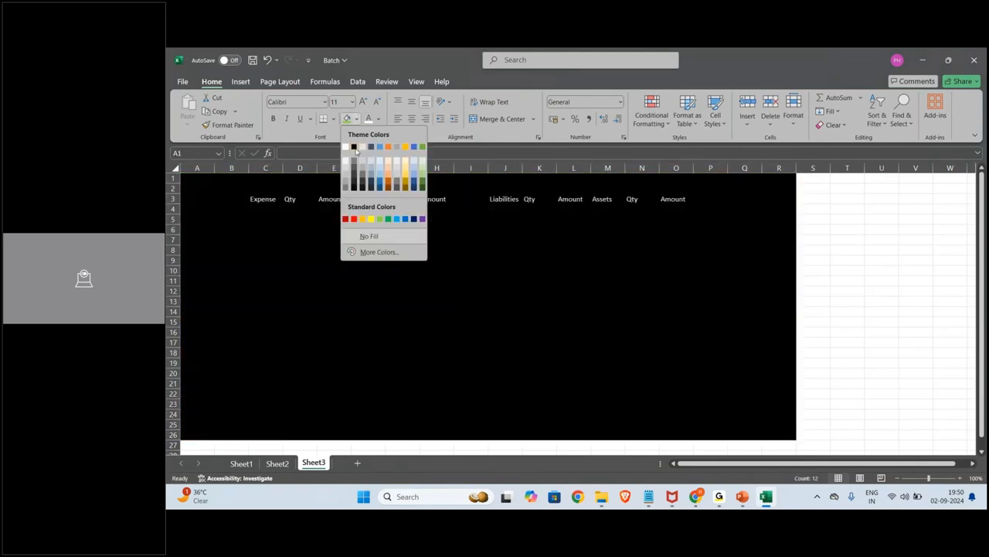
{"action": "left_click", "coordinate": [354, 148]}
{"action": "left_click", "coordinate": [338, 258]}
Apply green borders to every outer and inner edge of the statement range C3:O18.
{"action": "left_click", "coordinate": [266, 203]}
{"action": "left_click_drag", "start_coordinate": [265, 208], "coordinate": [690, 353]}
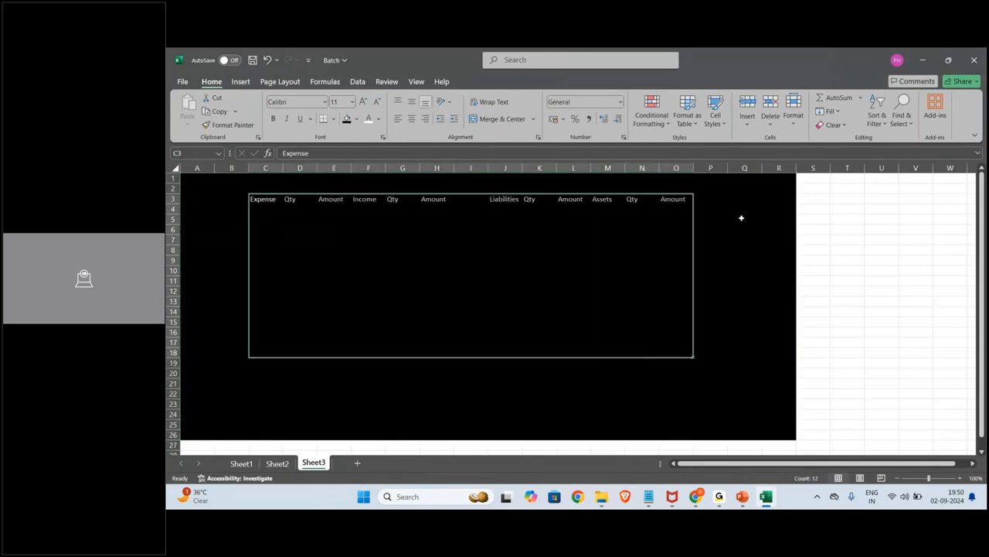
{"action": "left_click", "coordinate": [801, 126]}
{"action": "left_click", "coordinate": [838, 377]}
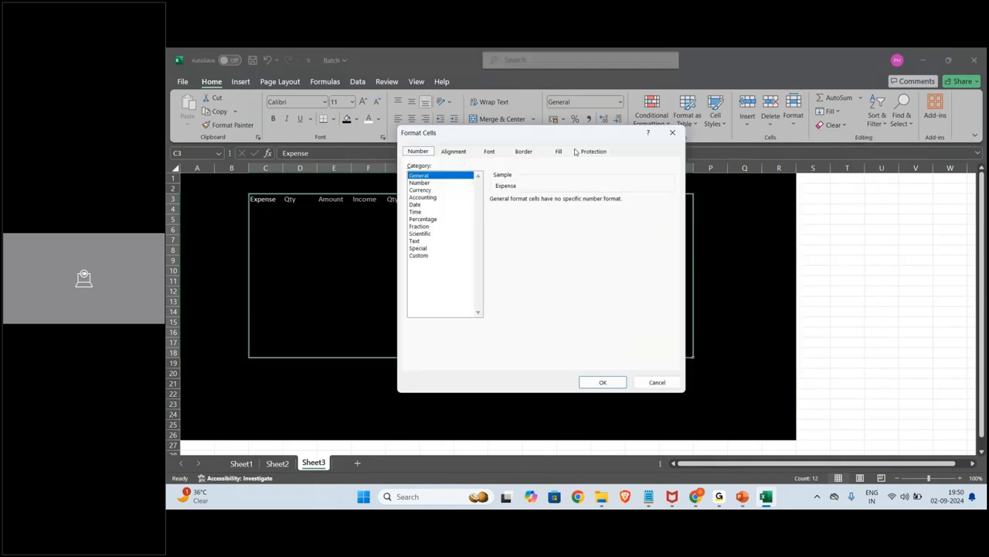
{"action": "left_click", "coordinate": [522, 153]}
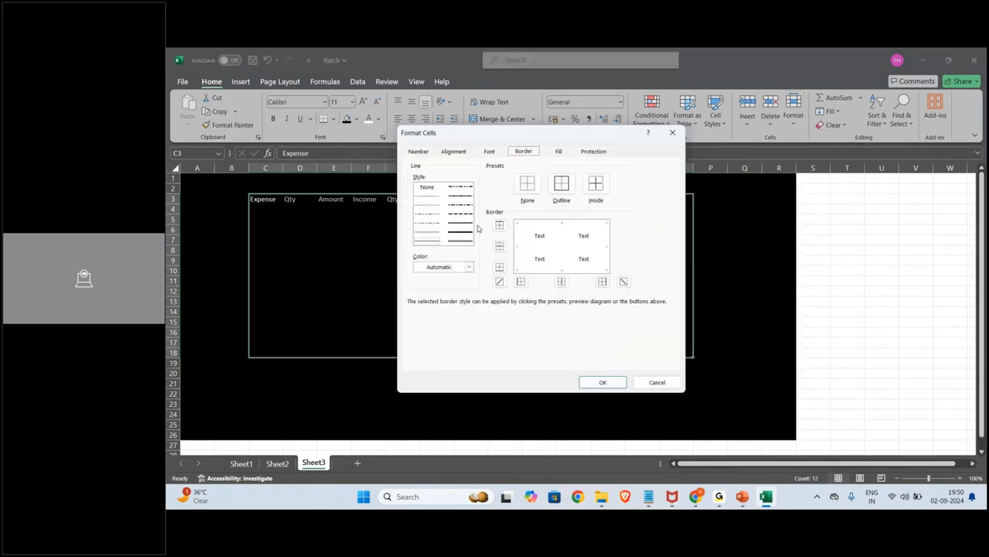
{"action": "left_click", "coordinate": [469, 266]}
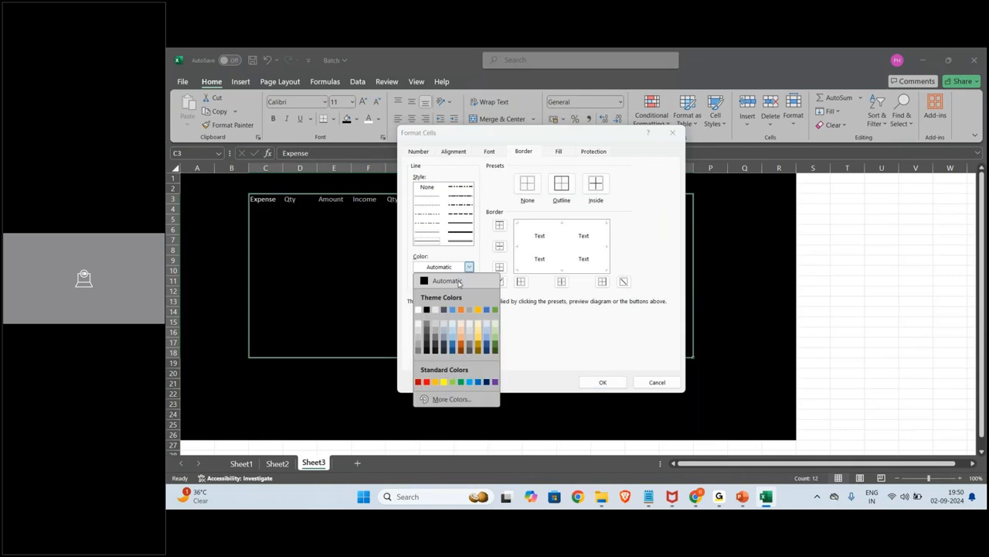
{"action": "left_click", "coordinate": [461, 382]}
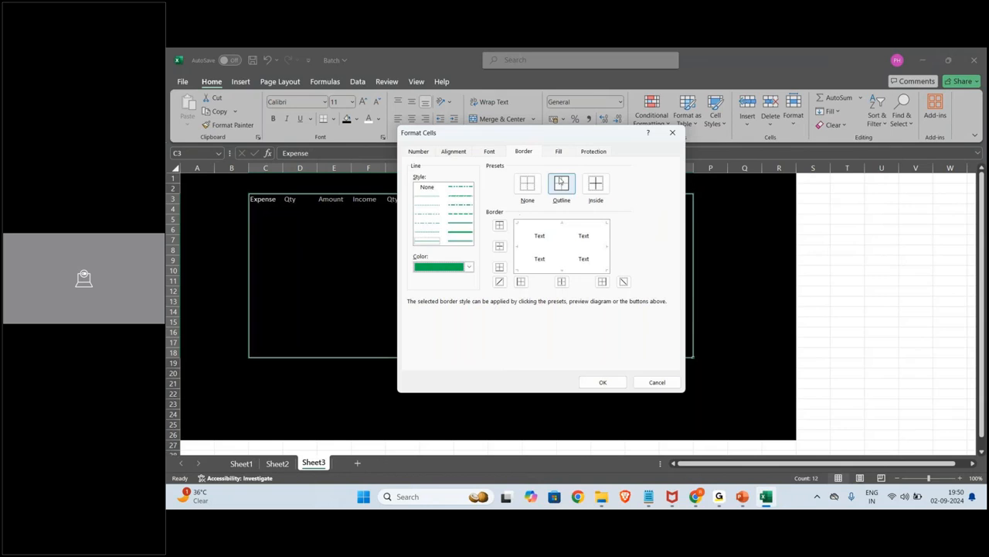
{"action": "left_click", "coordinate": [533, 226]}
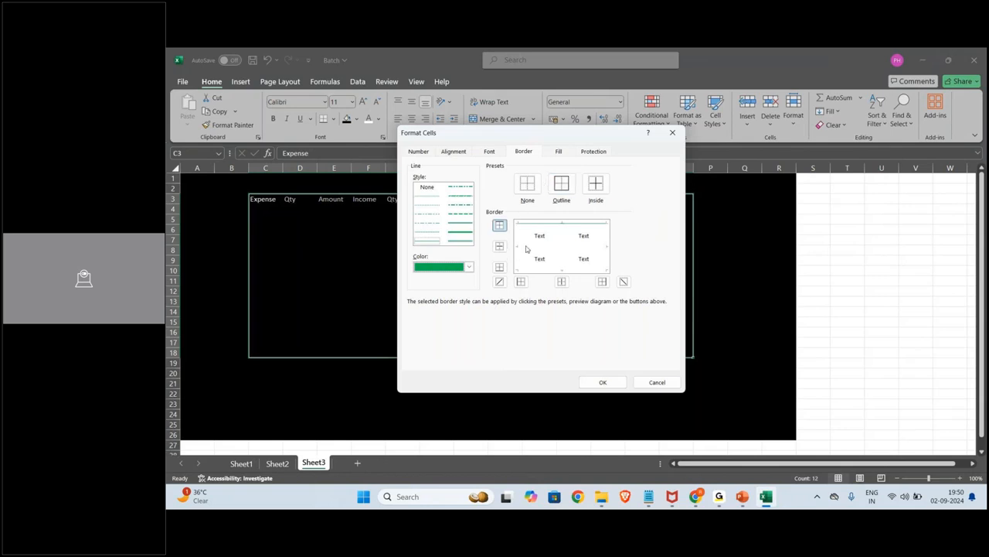
{"action": "left_click", "coordinate": [530, 247]}
{"action": "left_click", "coordinate": [535, 270]}
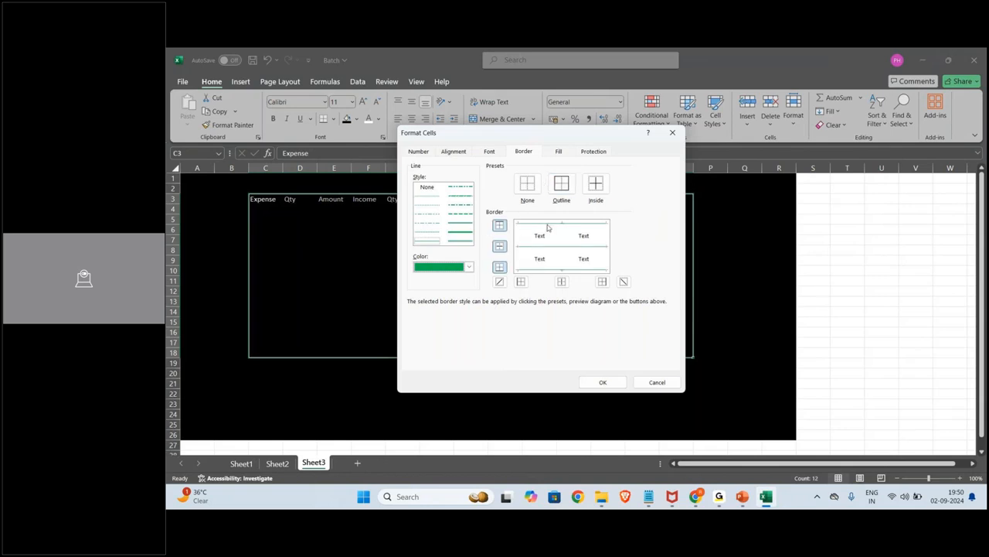
{"action": "left_click", "coordinate": [519, 246]}
{"action": "left_click", "coordinate": [563, 240]}
{"action": "left_click", "coordinate": [608, 242]}
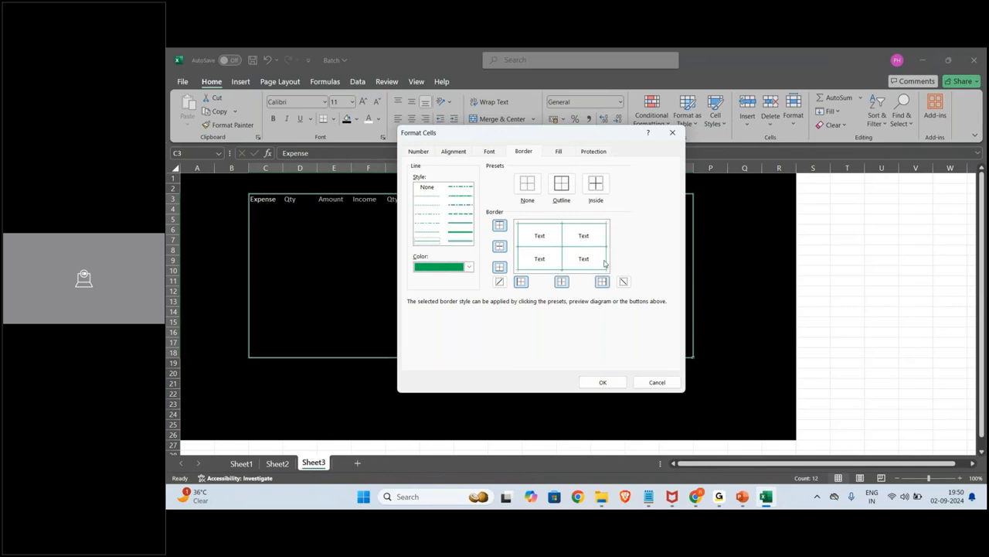
{"action": "left_click", "coordinate": [613, 386]}
{"action": "left_click", "coordinate": [464, 281]}
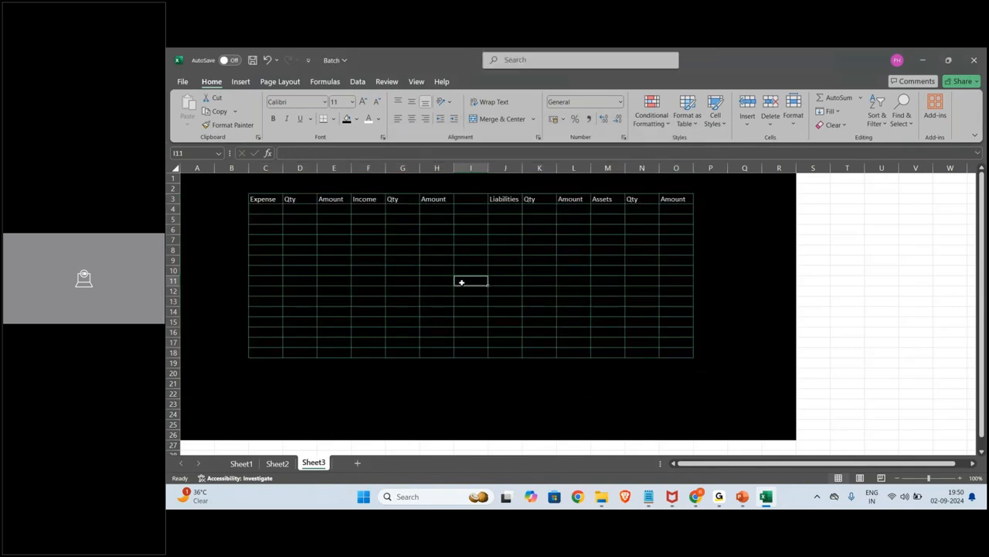
Widen column G, the Income quantity column, slightly.
{"action": "left_click_drag", "start_coordinate": [419, 168], "coordinate": [424, 167]}
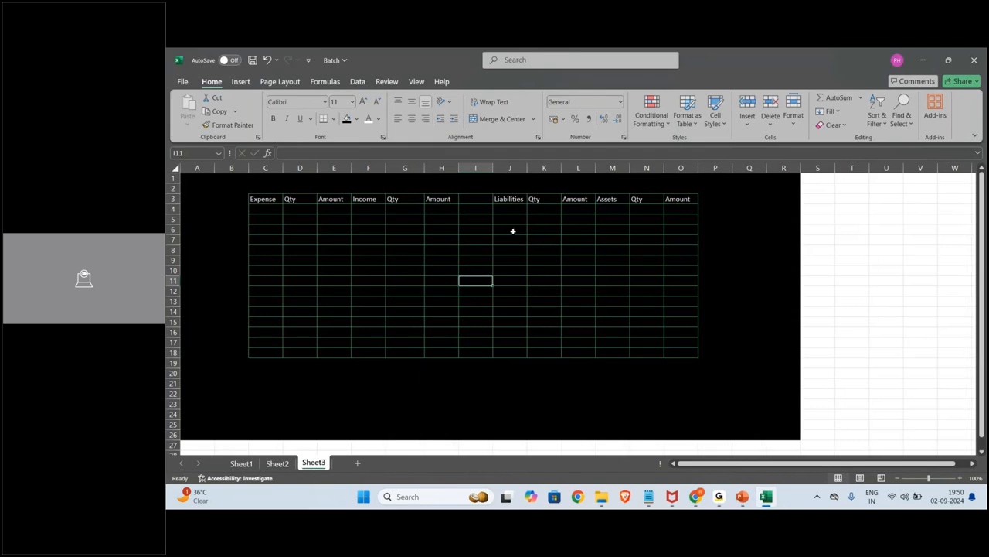
{"action": "left_click", "coordinate": [569, 250]}
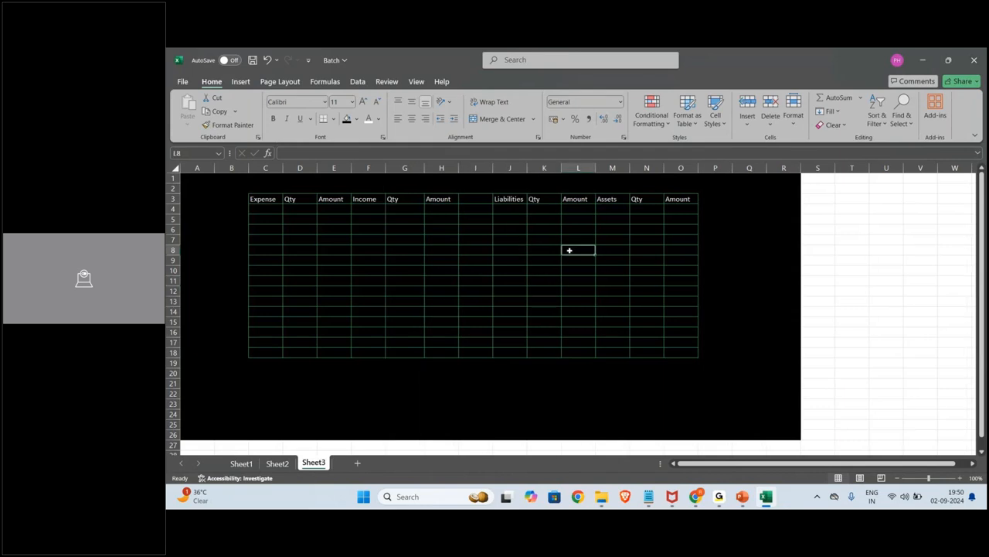
{"action": "left_click", "coordinate": [606, 269]}
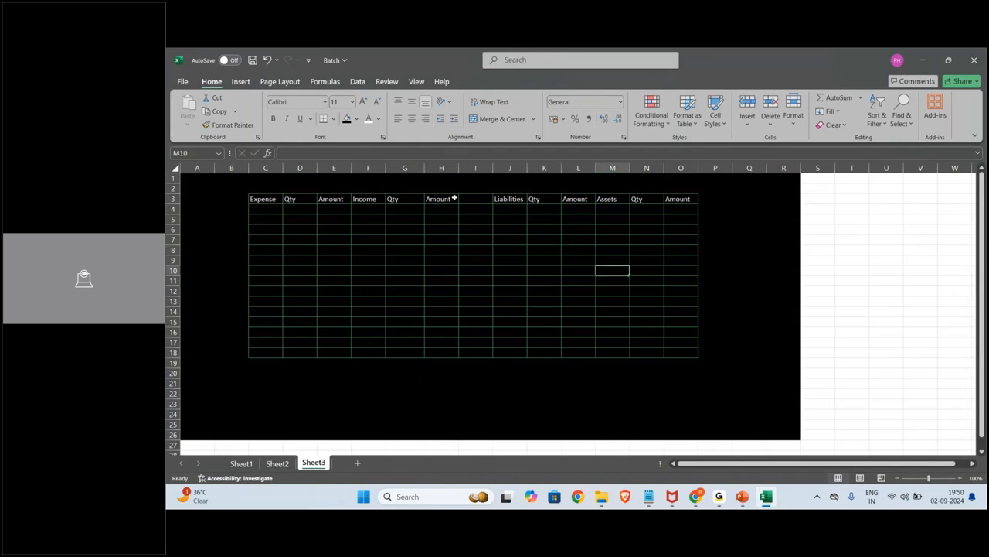
Fill the divider cells I3:I18 between the two statements with white.
{"action": "left_click_drag", "start_coordinate": [470, 203], "coordinate": [470, 349]}
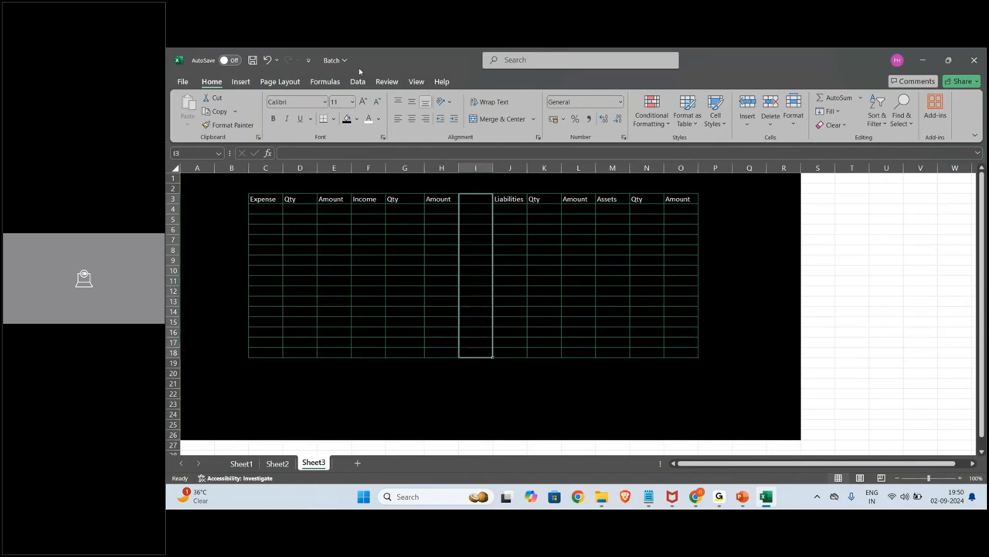
{"action": "left_click", "coordinate": [356, 119]}
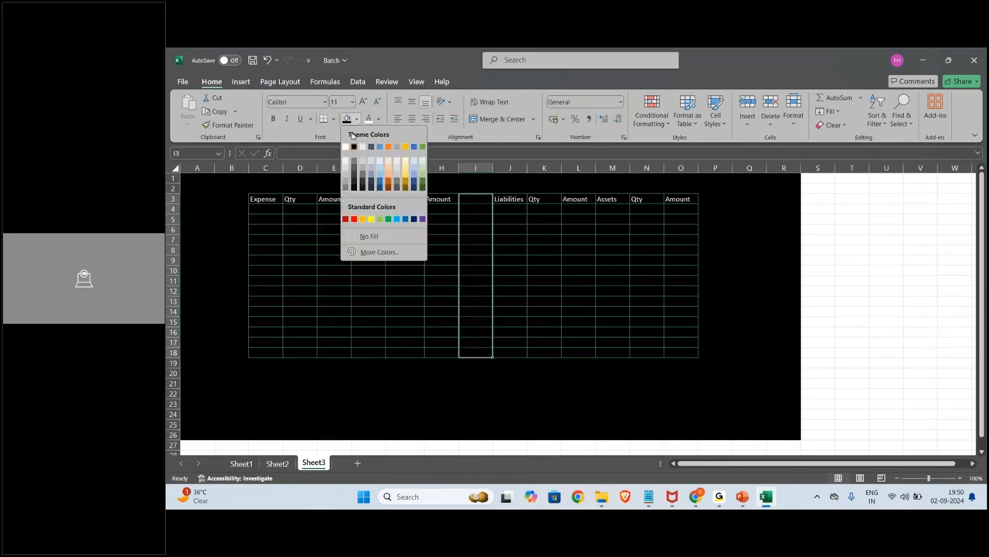
{"action": "left_click", "coordinate": [345, 147]}
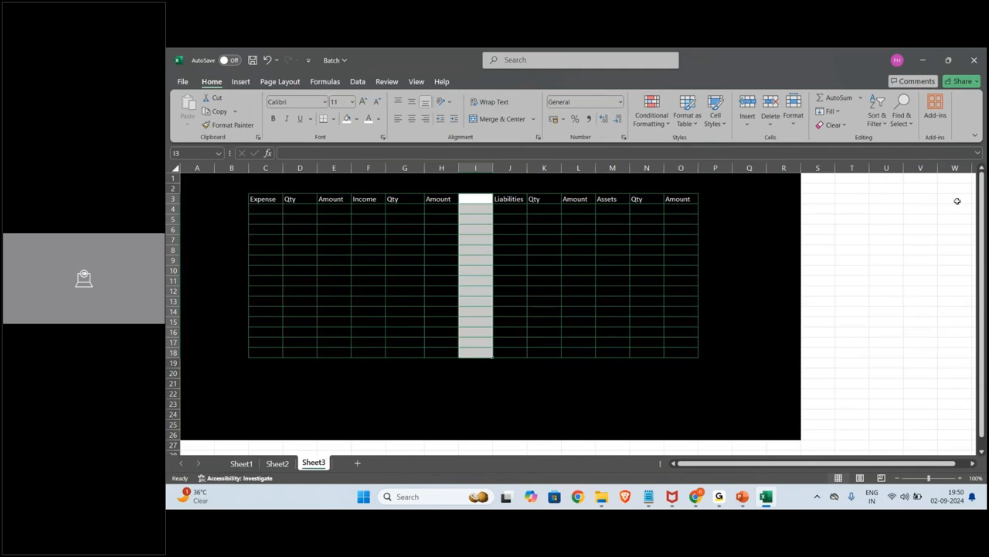
Start a journal entry beside the statements with "Dr" in T4 and "Inventory RM" in U4.
{"action": "left_click", "coordinate": [852, 209]}
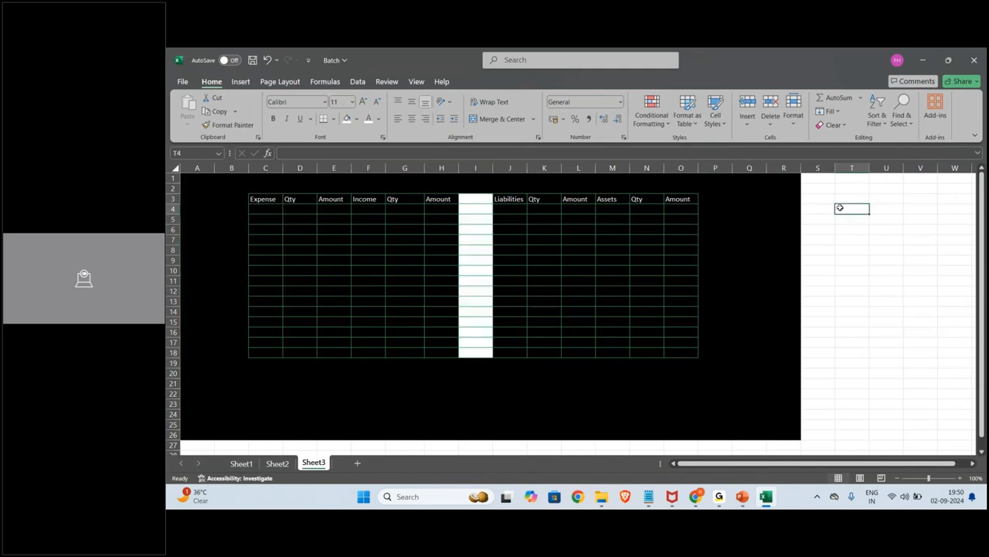
{"action": "type", "text": "Dr"}
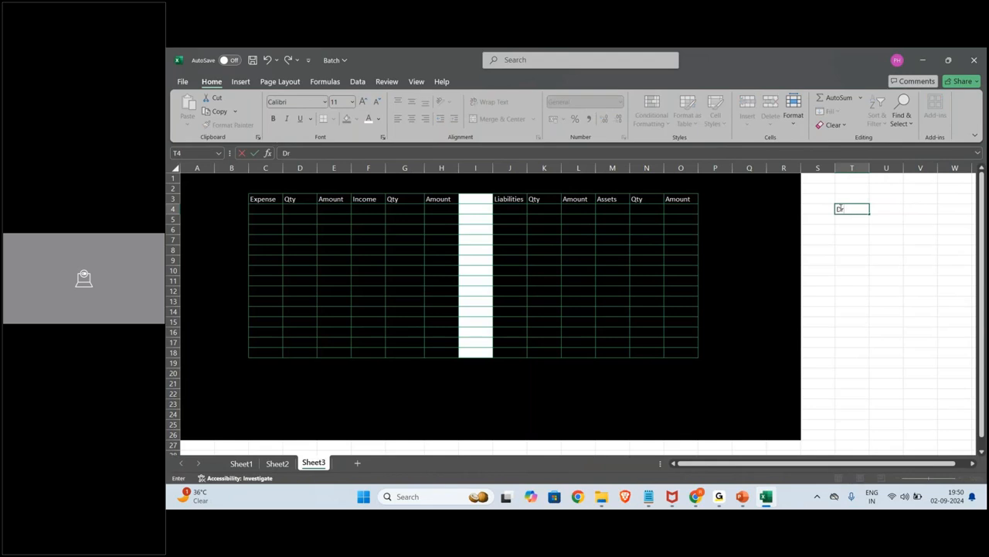
{"action": "key", "text": "Tab"}
{"action": "type", "text": "Inventory"}
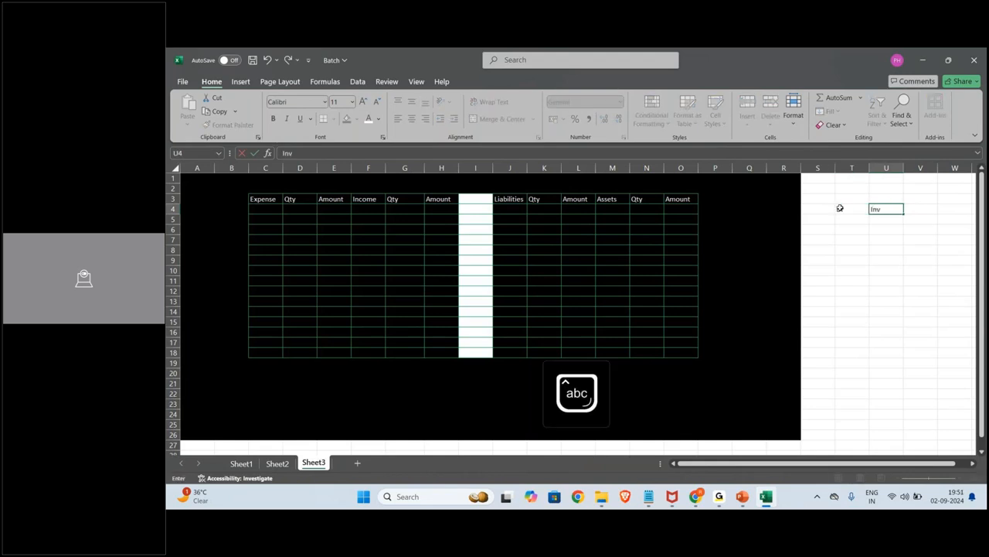
{"action": "key", "text": "Caps_Lock"}
{"action": "type", "text": "RM"}
{"action": "key", "text": "Return"}
Mark the debit line as a balance sheet item by entering "BS" in S4.
{"action": "key", "text": "Caps_Lock"}
{"action": "key", "text": "Up"}
{"action": "key", "text": "Left"}
{"action": "key", "text": "Left"}
{"action": "type", "text": "bs'"}
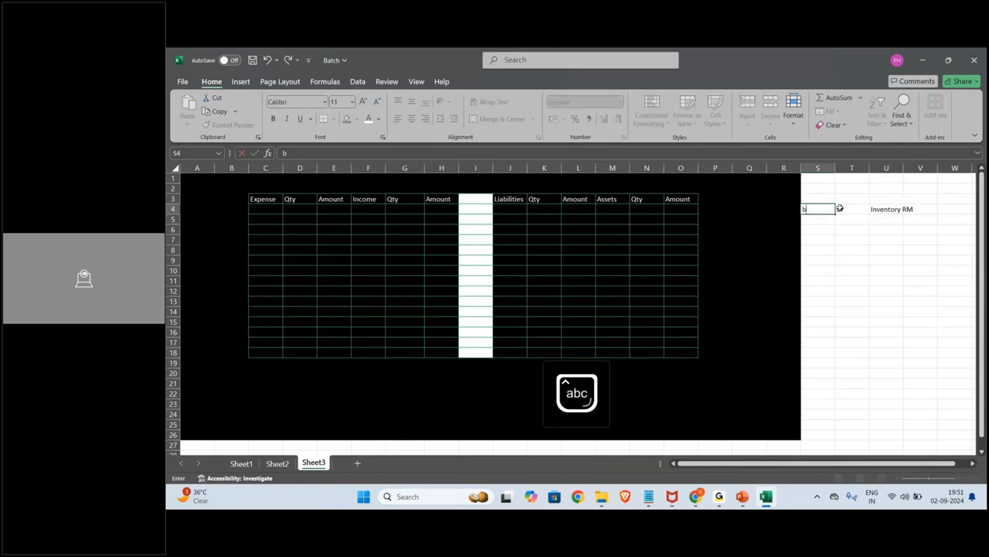
{"action": "key", "text": "BackSpace"}
{"action": "key", "text": "BackSpace"}
{"action": "key", "text": "BackSpace"}
{"action": "key", "text": "Caps_Lock"}
{"action": "type", "text": "BS"}
{"action": "key", "text": "Return"}
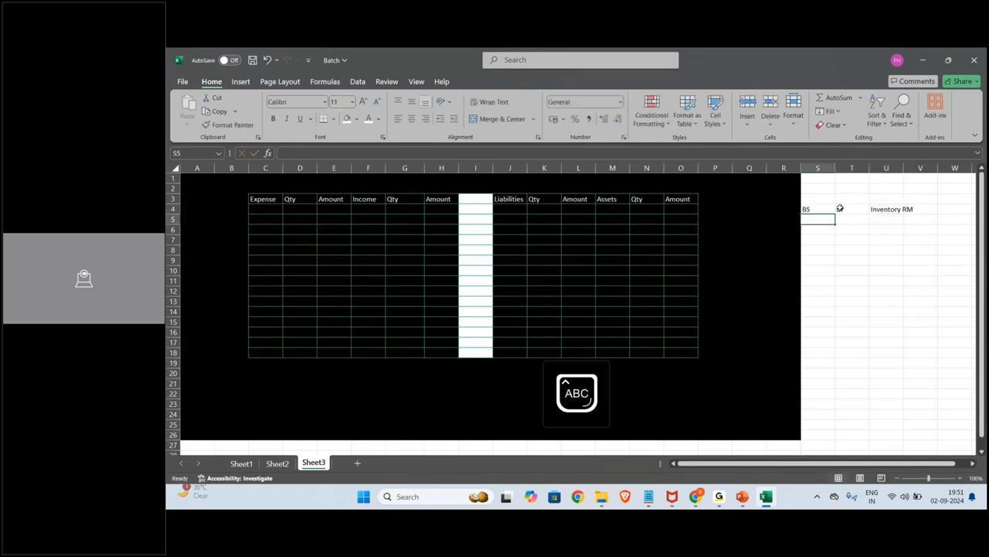
Add the credit line in row 5 with "BS" in S5, "Cr" in T5 and "Trade Payables'" in U5.
{"action": "type", "text": "BS"}
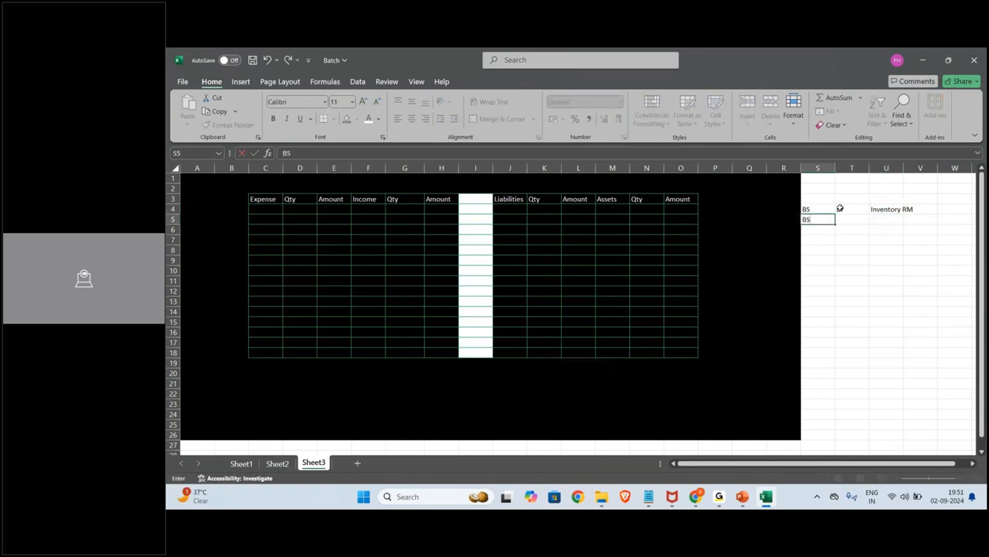
{"action": "key", "text": "Tab"}
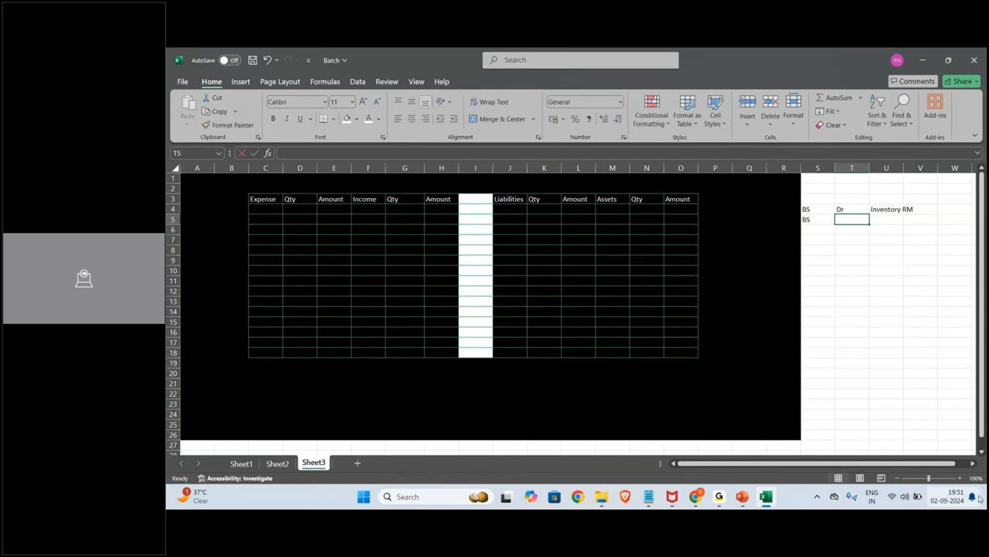
{"action": "type", "text": "C"}
{"action": "key", "text": "Caps_Lock"}
{"action": "type", "text": "r"}
{"action": "key", "text": "Tab"}
{"action": "key", "text": "Caps_Lock"}
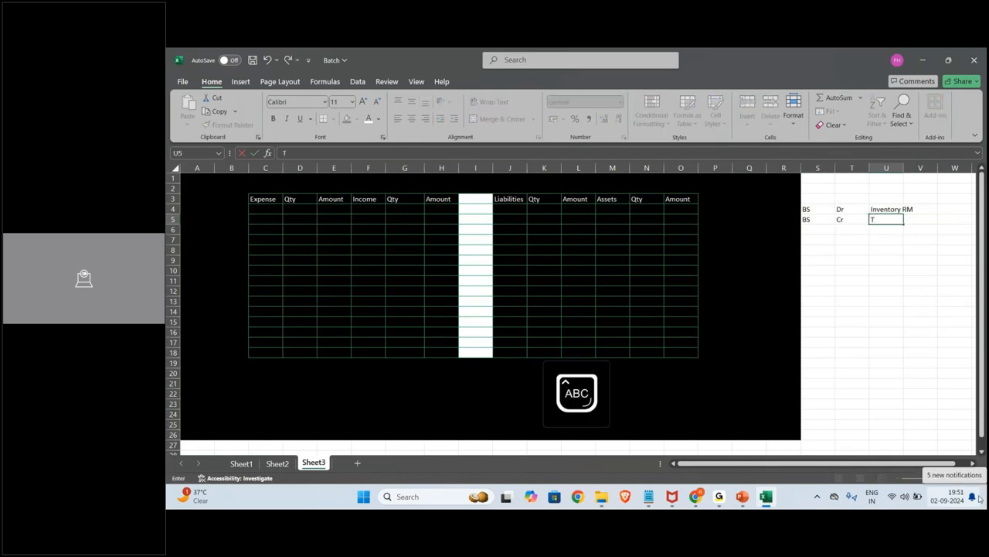
{"action": "type", "text": "T"}
{"action": "key", "text": "Caps_Lock"}
{"action": "type", "text": "rade Payables'"}
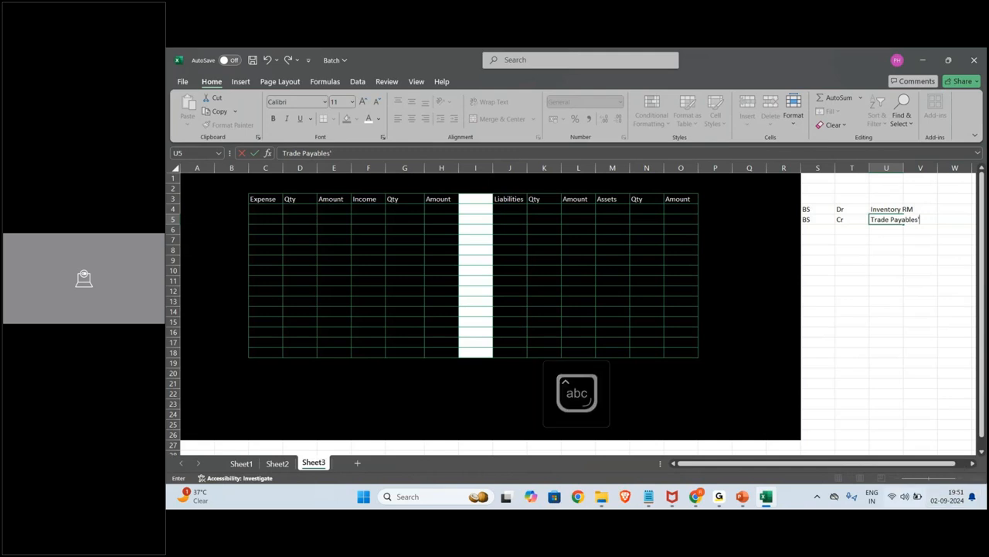
Record "Inventory RM" under Assets in M7 with a quantity of 2000 in N7.
{"action": "left_click", "coordinate": [612, 238]}
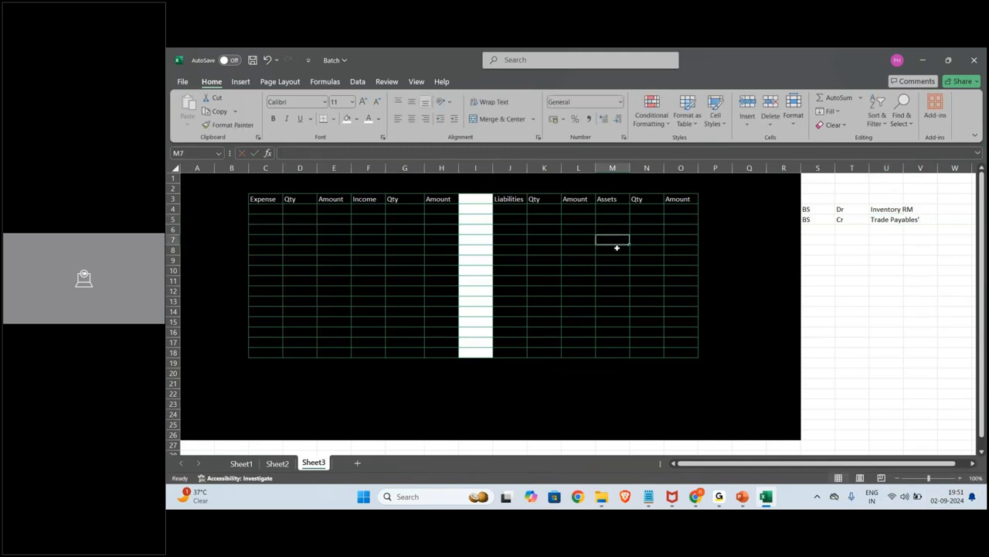
{"action": "type", "text": "Inventory"}
{"action": "key", "text": "Caps_Lock"}
{"action": "type", "text": "RM"}
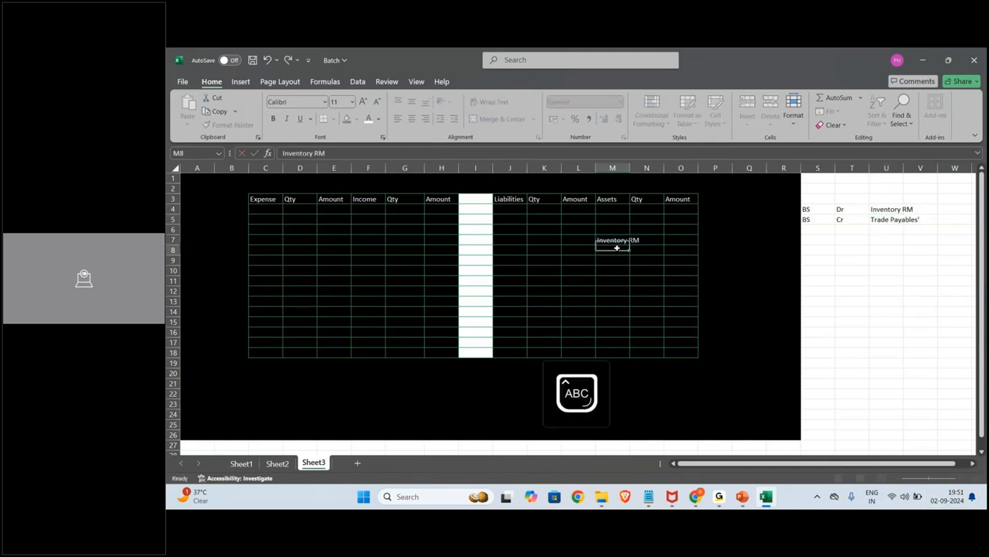
{"action": "key", "text": "Return"}
{"action": "key", "text": "Up"}
{"action": "key", "text": "Right"}
{"action": "type", "text": "2000"}
{"action": "key", "text": "Return"}
Calculate the inventory amount in O7 with the formula =N7*125.
{"action": "key", "text": "Up"}
{"action": "key", "text": "Right"}
{"action": "type", "text": "="}
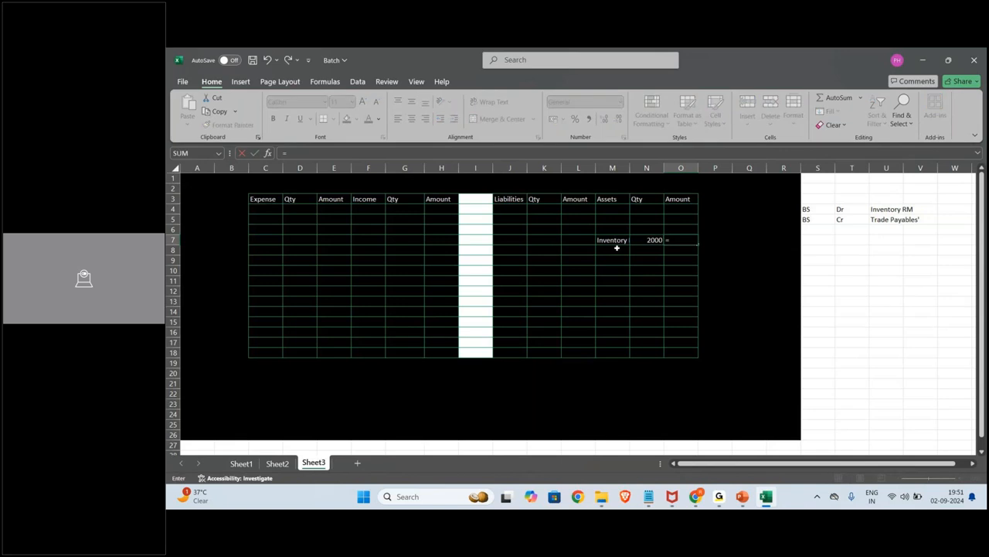
{"action": "key", "text": "Left"}
{"action": "type", "text": "*"}
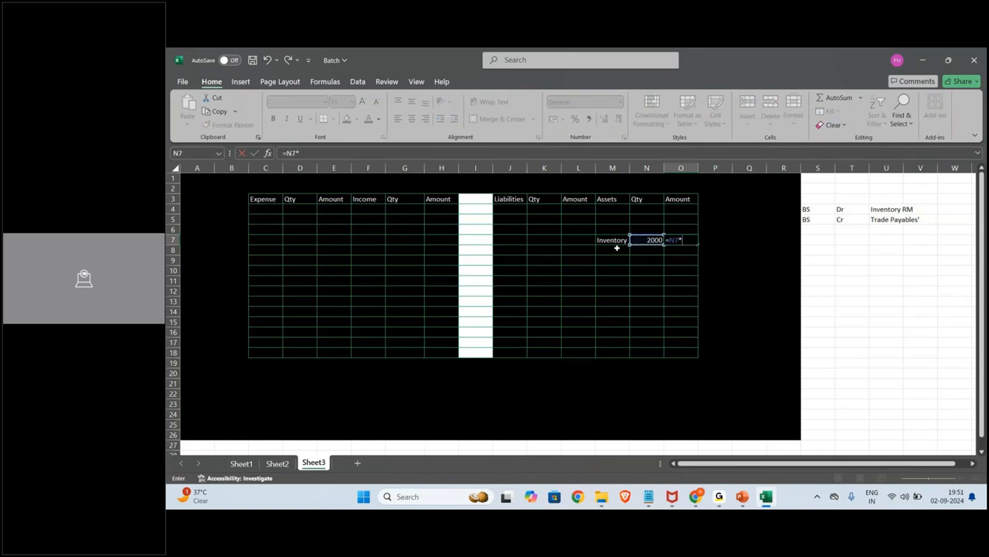
{"action": "type", "text": "125"}
{"action": "key", "text": "Return"}
{"action": "key", "text": "Up"}
{"action": "key", "text": "Right"}
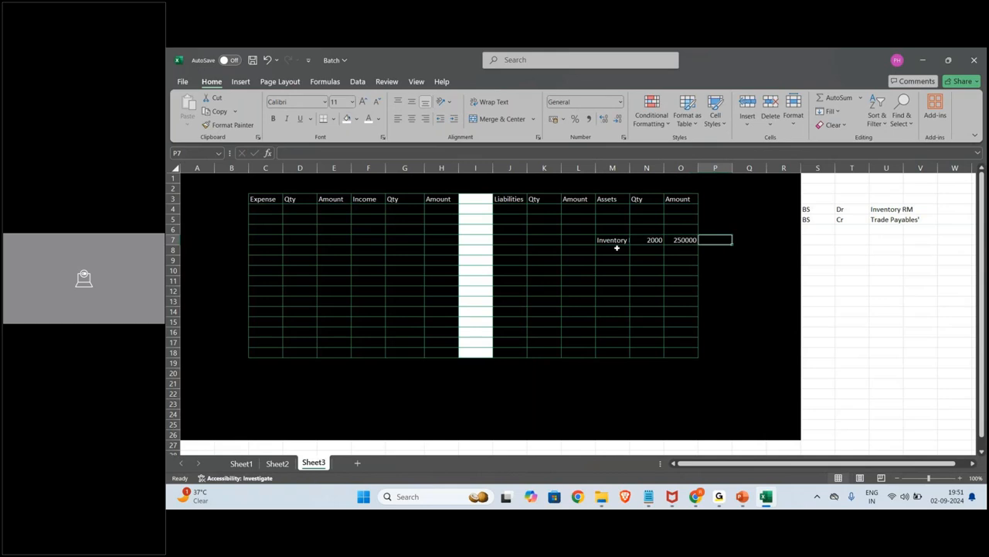
Enter the unit rate 125 in P7 and set the font colour of P4:P17 to white.
{"action": "type", "text": "12"}
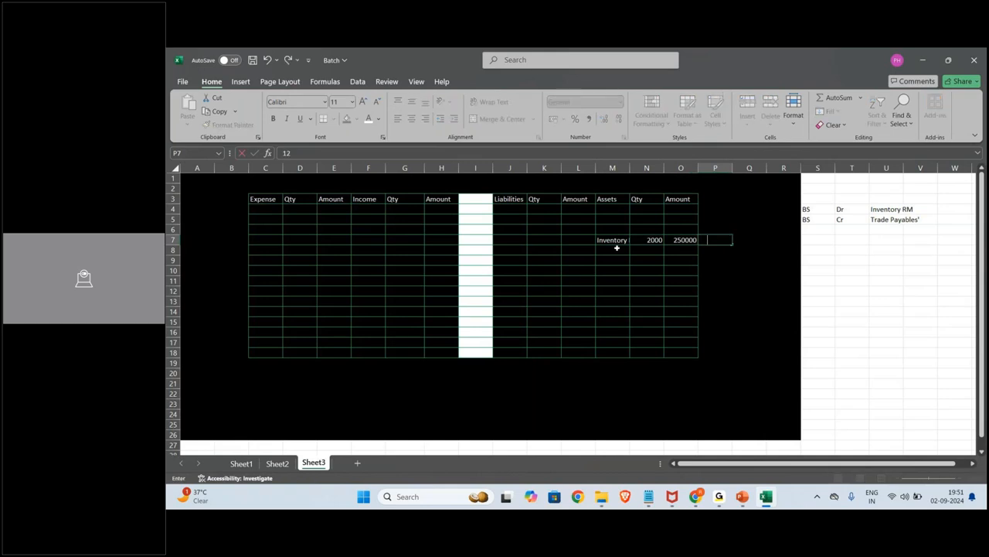
{"action": "key", "text": "Escape"}
{"action": "key", "text": "Up"}
{"action": "key", "text": "Up"}
{"action": "key", "text": "Up"}
{"action": "key", "text": "shift+Down"}
{"action": "key", "text": "shift+Down"}
{"action": "key", "text": "shift+Down"}
{"action": "key", "text": "shift+Down"}
{"action": "key", "text": "shift+Down"}
{"action": "key", "text": "shift+Down"}
{"action": "key", "text": "shift+Down"}
{"action": "key", "text": "shift+Down"}
{"action": "key", "text": "shift+Down"}
{"action": "key", "text": "shift+Down"}
{"action": "key", "text": "shift+Down"}
{"action": "key", "text": "shift+Down"}
{"action": "key", "text": "shift+Down"}
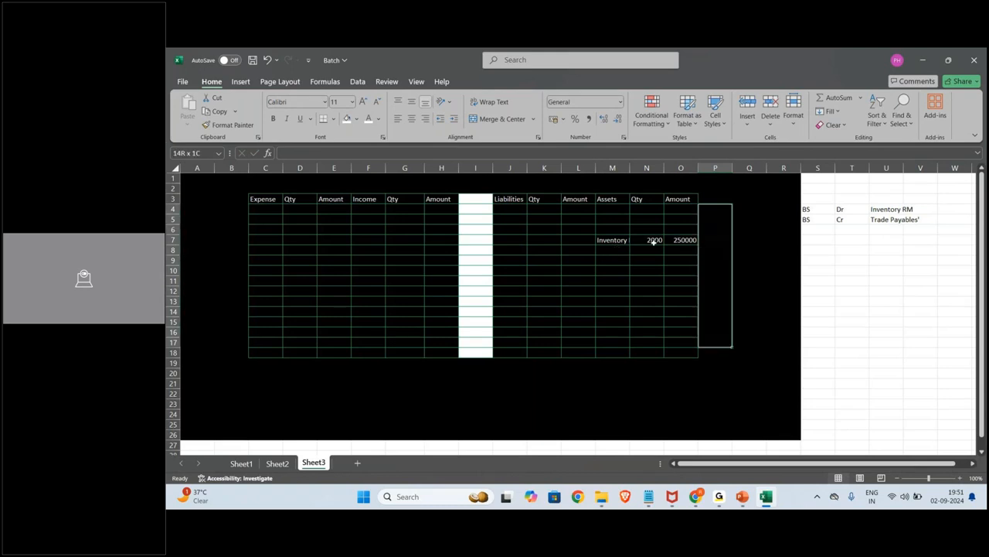
{"action": "left_click", "coordinate": [367, 120]}
Record "Trade Payables" under Liabilities in J7 with an amount of 250000 in L7.
{"action": "left_click", "coordinate": [515, 238]}
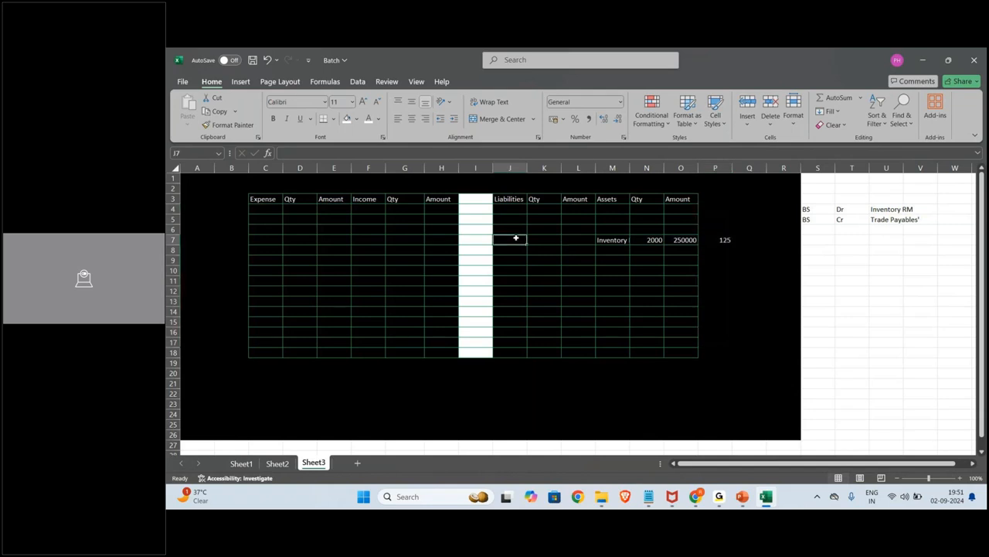
{"action": "type", "text": "Tr"}
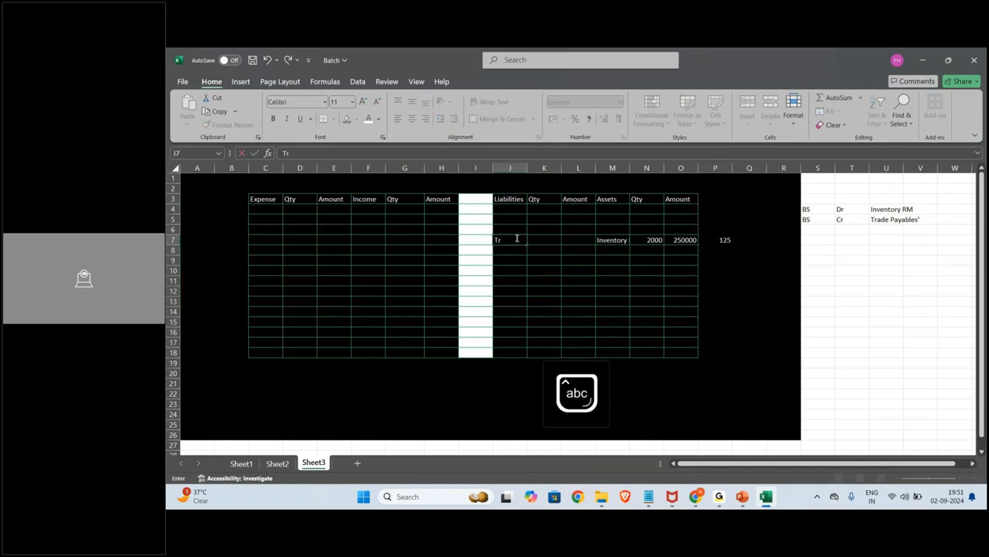
{"action": "type", "text": "ade Payables"}
{"action": "key", "text": "Tab"}
{"action": "key", "text": "Tab"}
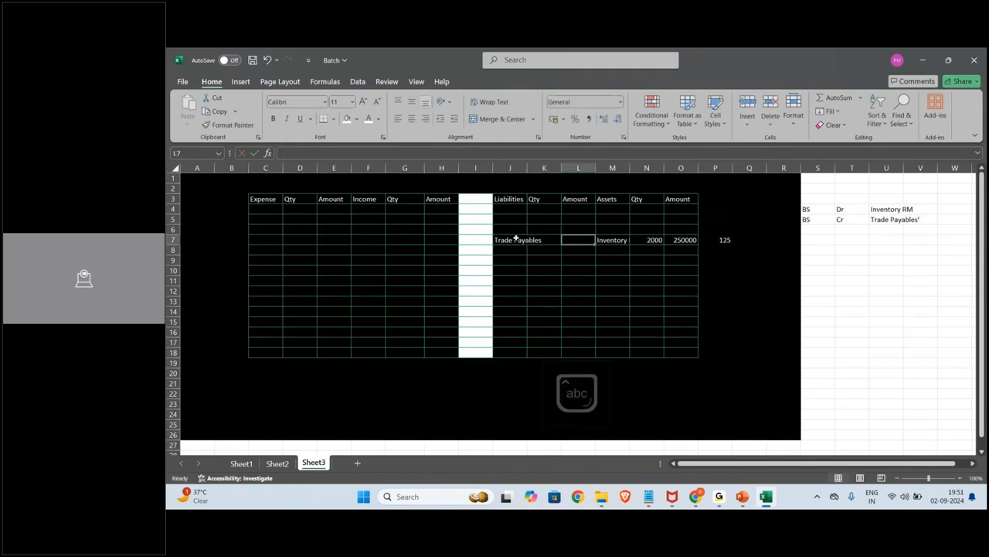
{"action": "type", "text": "250000"}
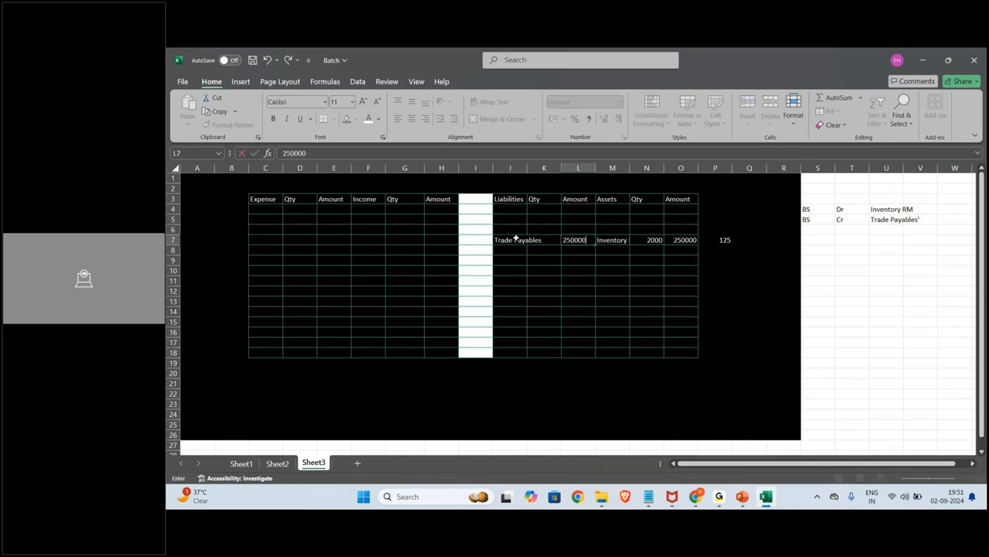
Total the liabilities amounts in L18 with the formula =SUM(L4:L17).
{"action": "key", "text": "Return"}
{"action": "left_click", "coordinate": [579, 354]}
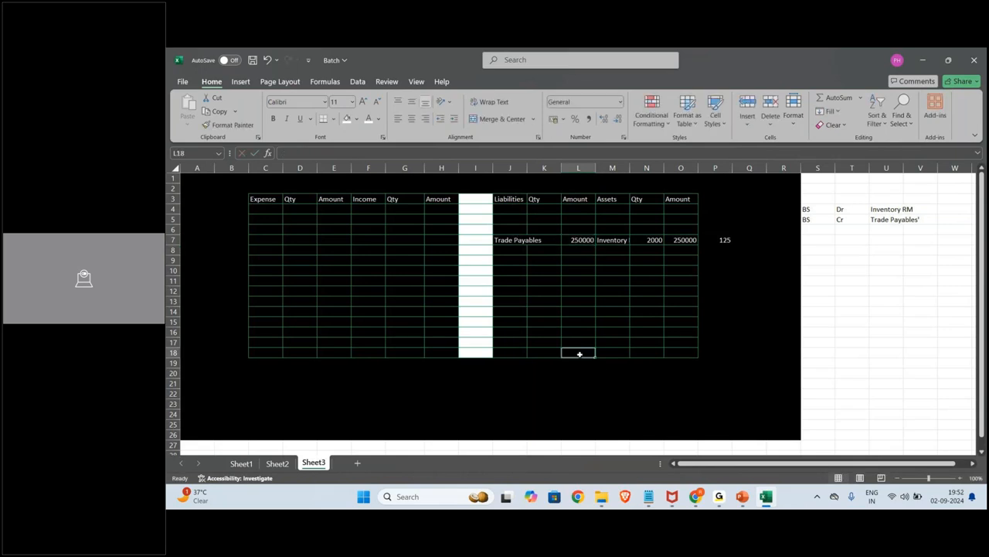
{"action": "key", "text": "alt+equal"}
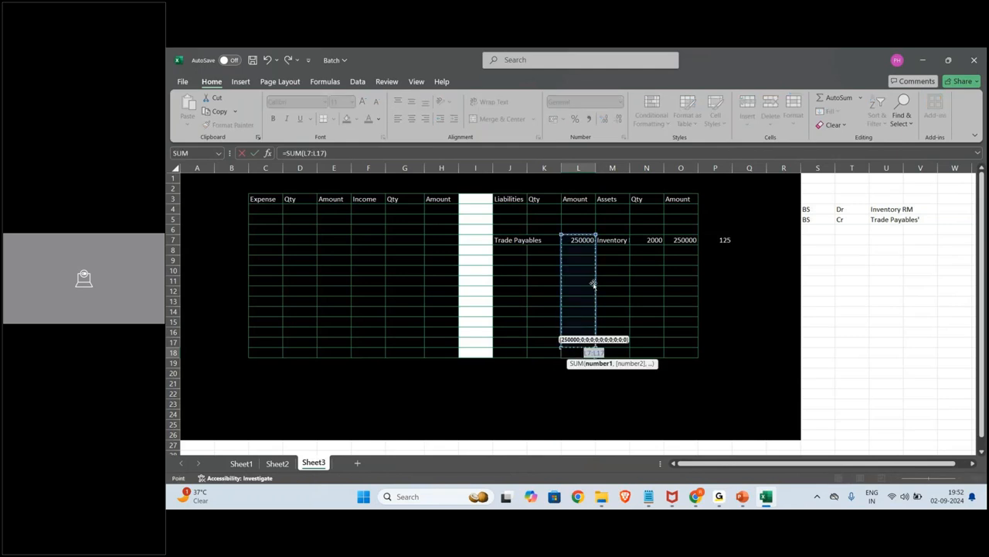
{"action": "left_click_drag", "start_coordinate": [579, 209], "coordinate": [573, 341]}
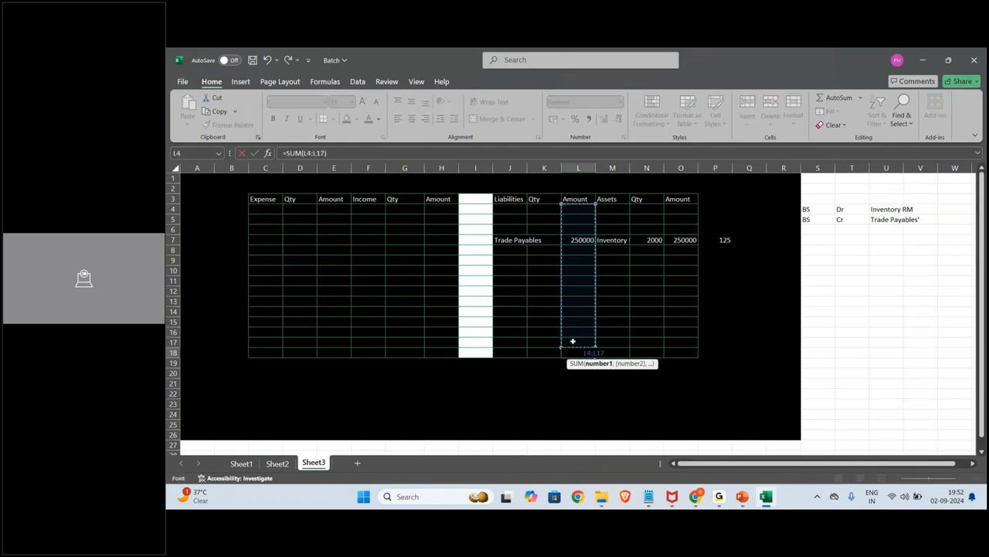
{"action": "key", "text": "ctrl+Return"}
{"action": "key", "text": "ctrl+c"}
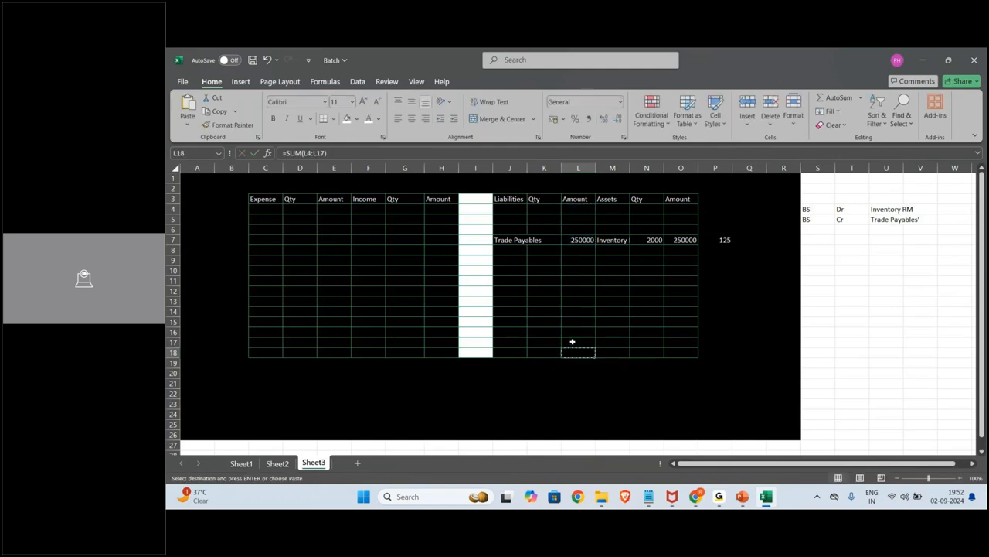
Set the font colour of the statement cells C4:O18 to white.
{"action": "left_click_drag", "start_coordinate": [276, 210], "coordinate": [684, 351]}
{"action": "left_click", "coordinate": [370, 122]}
{"action": "left_click", "coordinate": [590, 363]}
{"action": "left_click", "coordinate": [585, 353]}
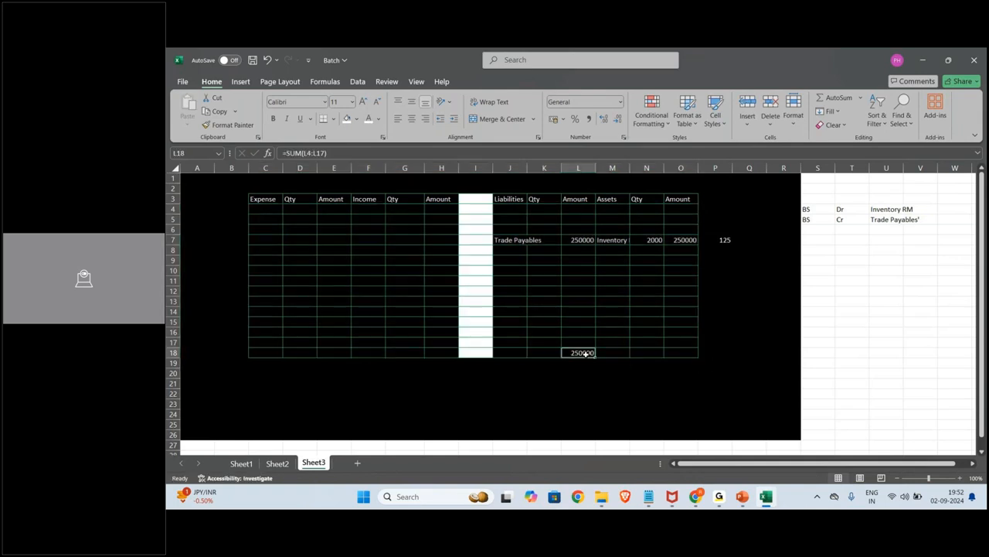
Copy the L18 total formula to the other Amount columns in O18, E18 and H18.
{"action": "left_click", "coordinate": [668, 353]}
{"action": "key", "text": "ctrl+v"}
{"action": "left_click", "coordinate": [340, 354]}
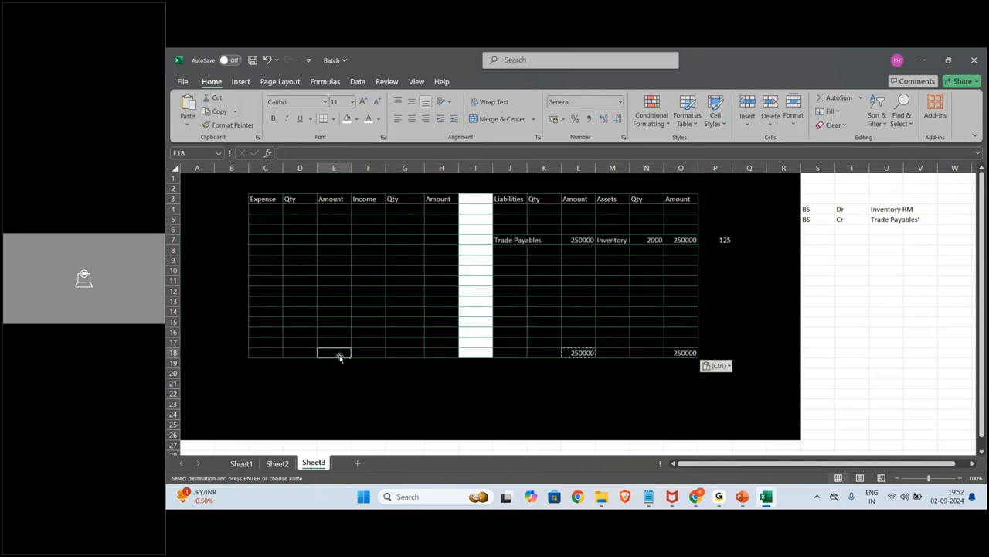
{"action": "key", "text": "ctrl+v"}
{"action": "left_click", "coordinate": [441, 354]}
{"action": "key", "text": "ctrl+v"}
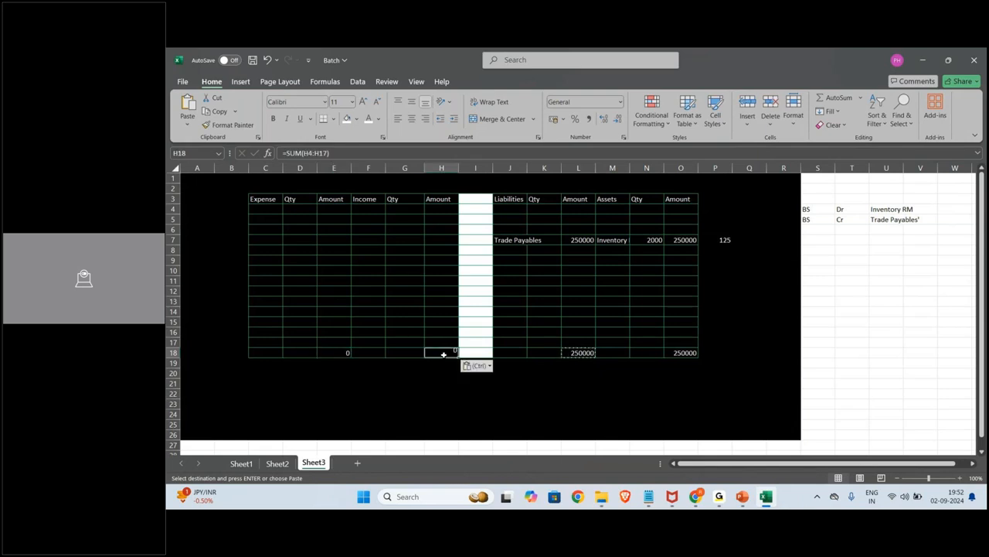
{"action": "key", "text": "Escape"}
{"action": "left_click", "coordinate": [539, 251]}
{"action": "left_click", "coordinate": [613, 250]}
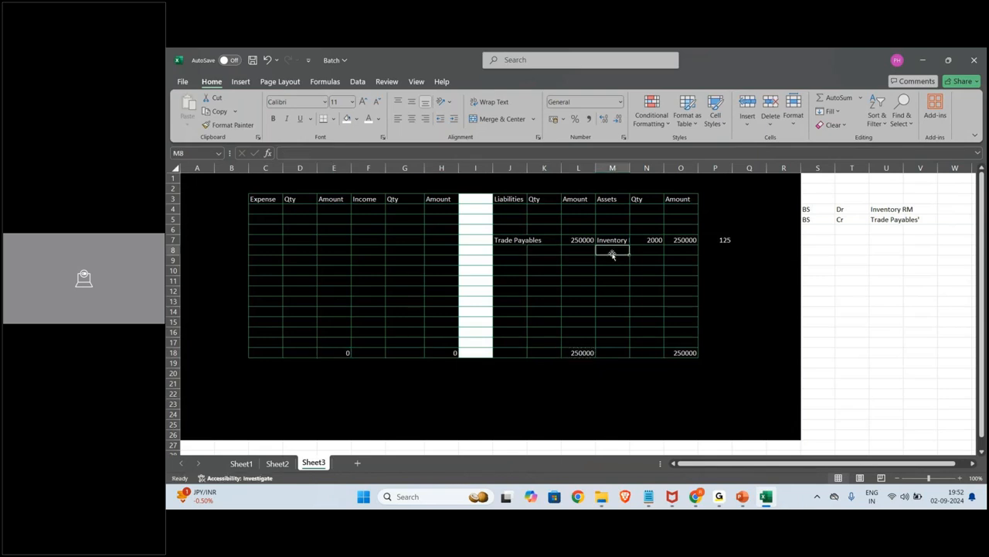
Enter the note "To make one FG, you required3 RAW MATERIALS" in C1 and set its font colour to white.
{"action": "left_click", "coordinate": [271, 179]}
{"action": "type", "text": "T"}
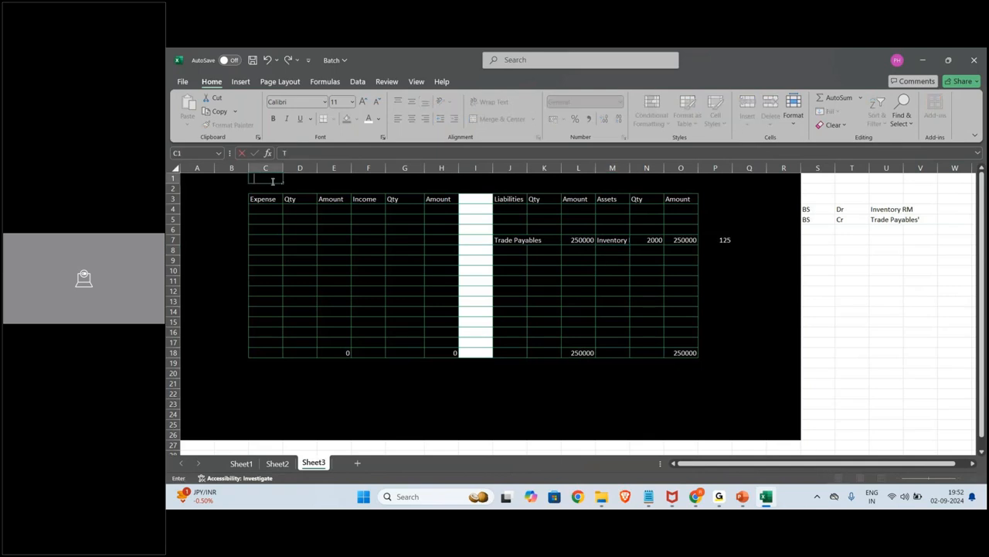
{"action": "type", "text": "o make one FG, you re"}
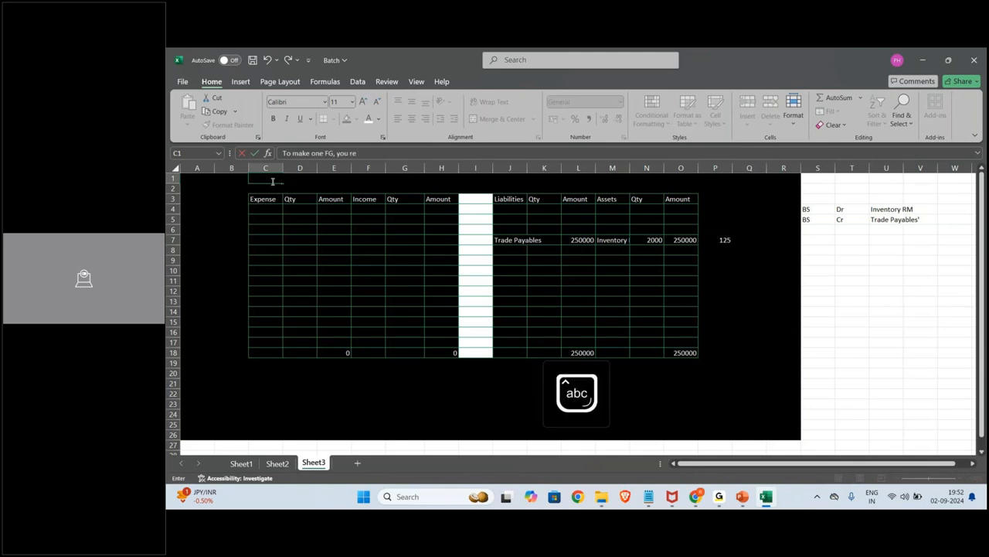
{"action": "type", "text": "quired3 RAW MATERIALS"}
{"action": "key", "text": "Return"}
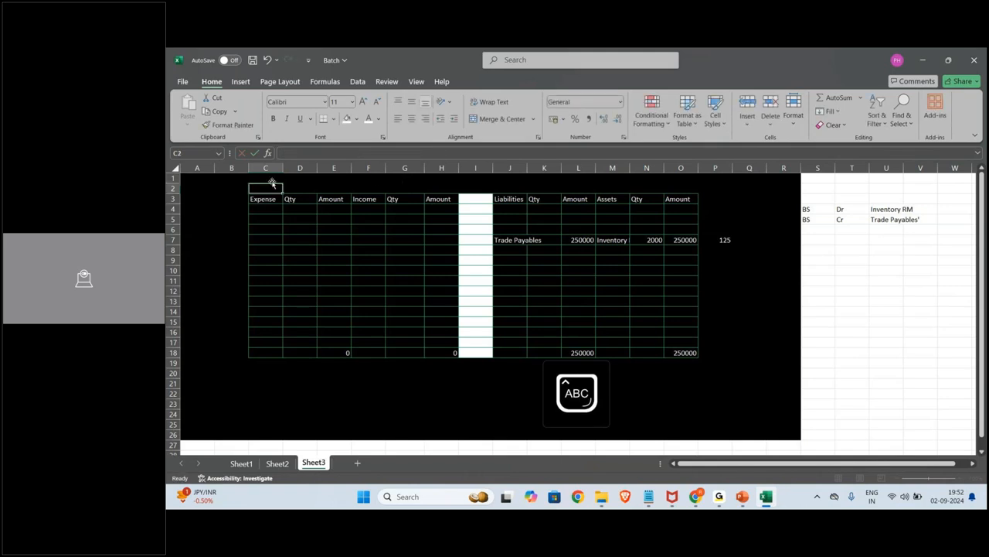
{"action": "left_click", "coordinate": [271, 179]}
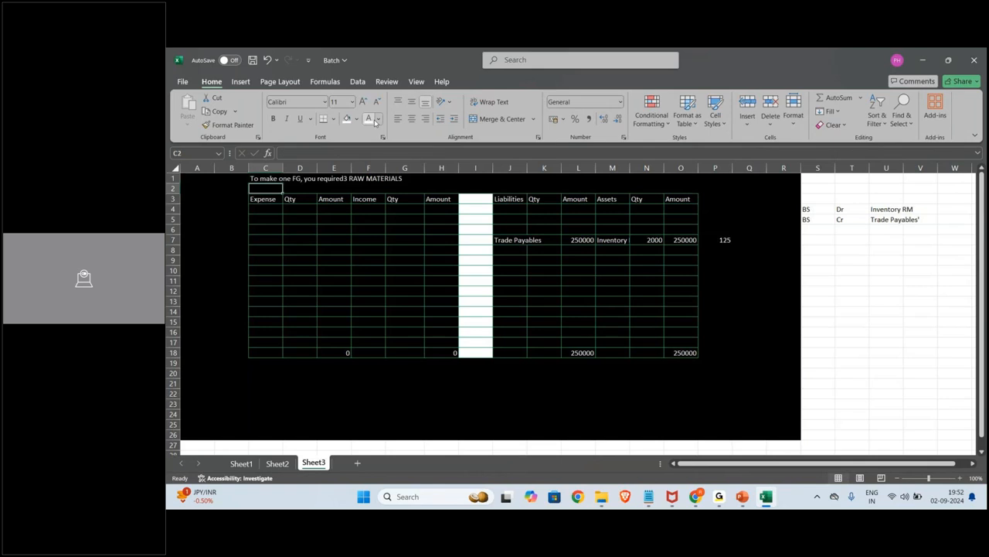
Fill C2 from the note above and replace its text with "we are producing 200 units of FGs".
{"action": "key", "text": "ctrl+d"}
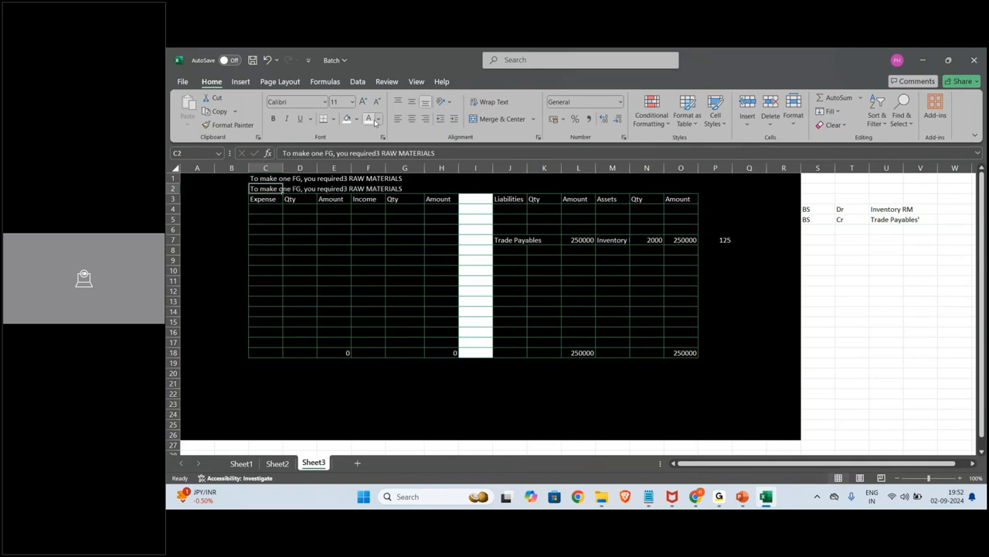
{"action": "type", "text": "we ARE PRODUCIN"}
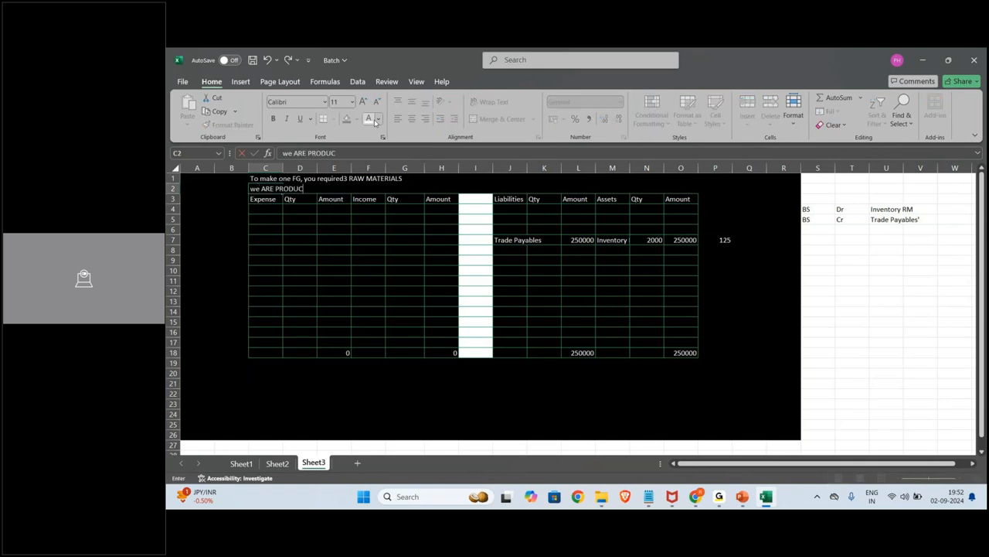
{"action": "key", "text": "ctrl+BackSpace"}
{"action": "key", "text": "ctrl+BackSpace"}
{"action": "key", "text": "Caps_Lock"}
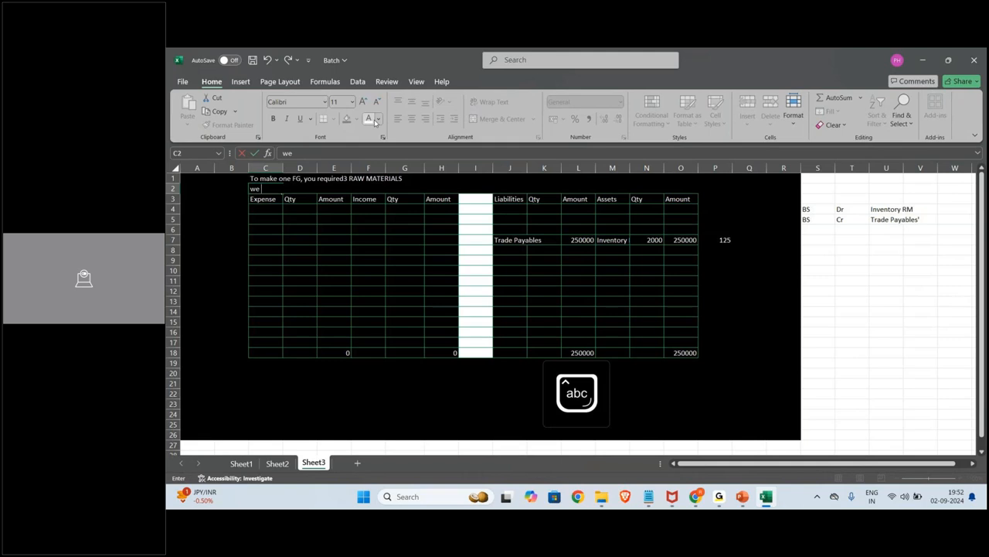
{"action": "type", "text": "are producing "}
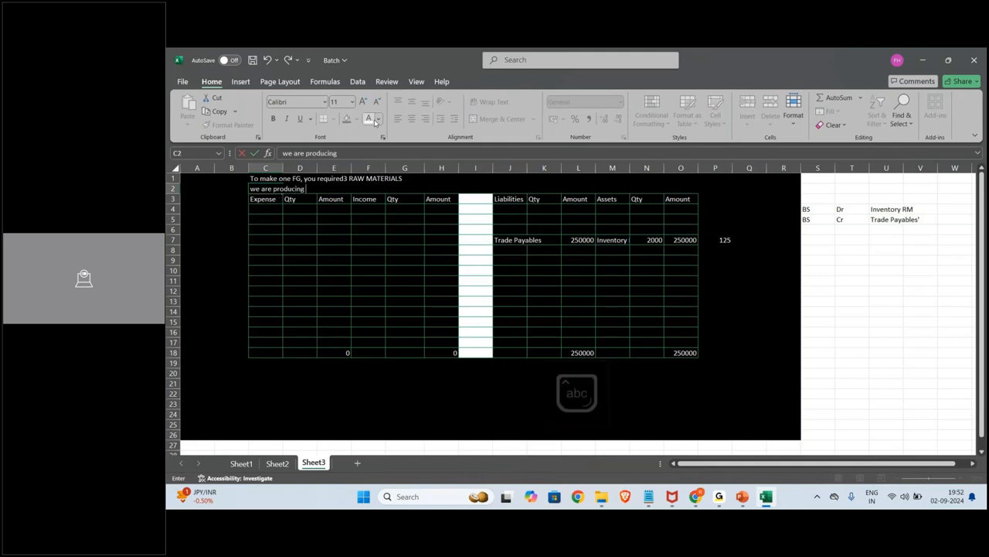
{"action": "type", "text": "200 units of"}
{"action": "key", "text": "Caps_Lock"}
{"action": "type", "text": "FG"}
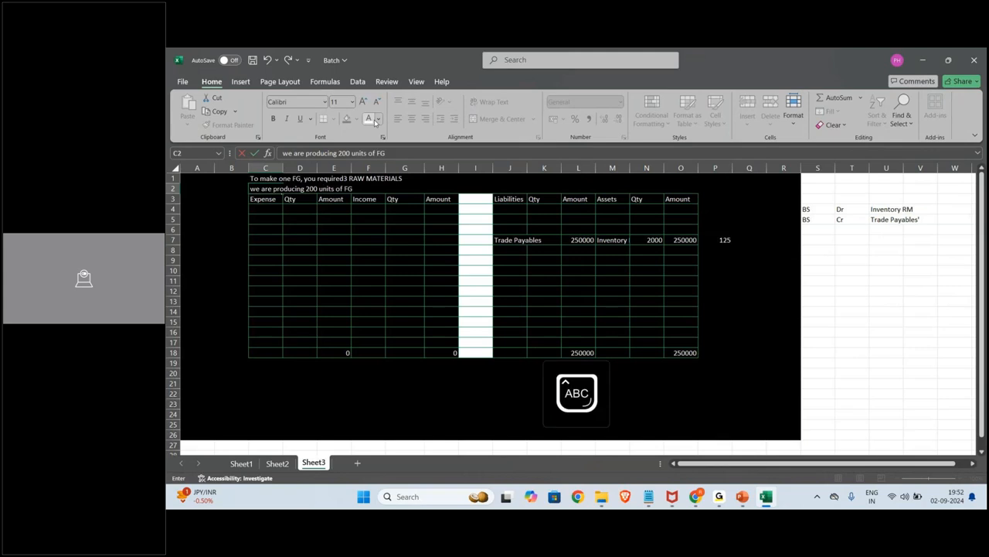
{"action": "key", "text": "Caps_Lock"}
{"action": "type", "text": "s"}
{"action": "key", "text": "Return"}
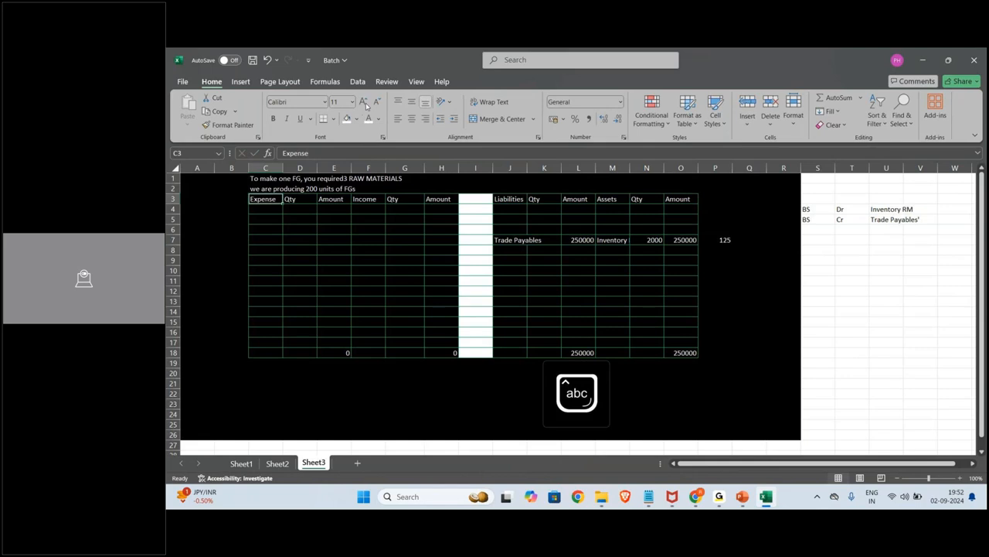
Insert the missing space in the C1 note so it reads "you required 3 RAW MATERIALS".
{"action": "left_click", "coordinate": [265, 178]}
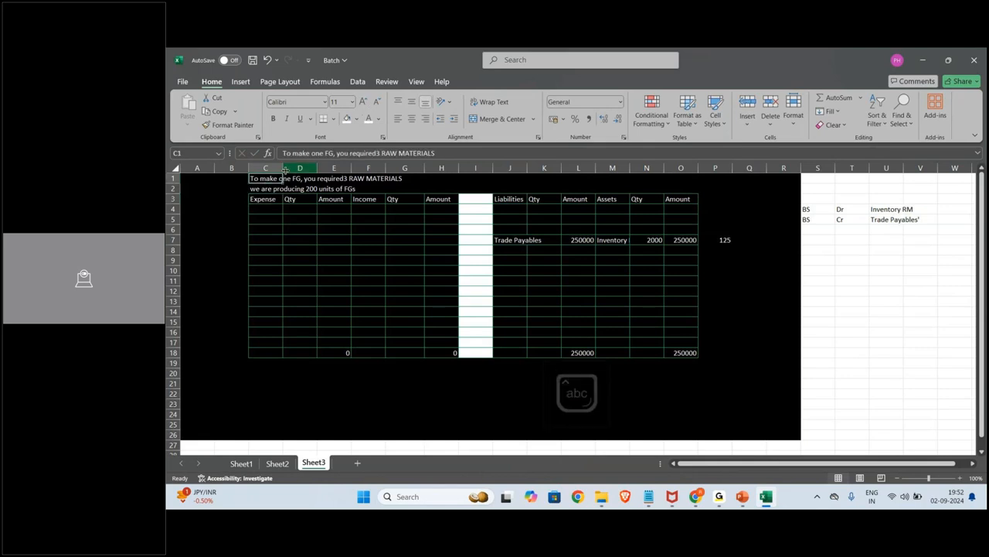
{"action": "left_click", "coordinate": [378, 153]}
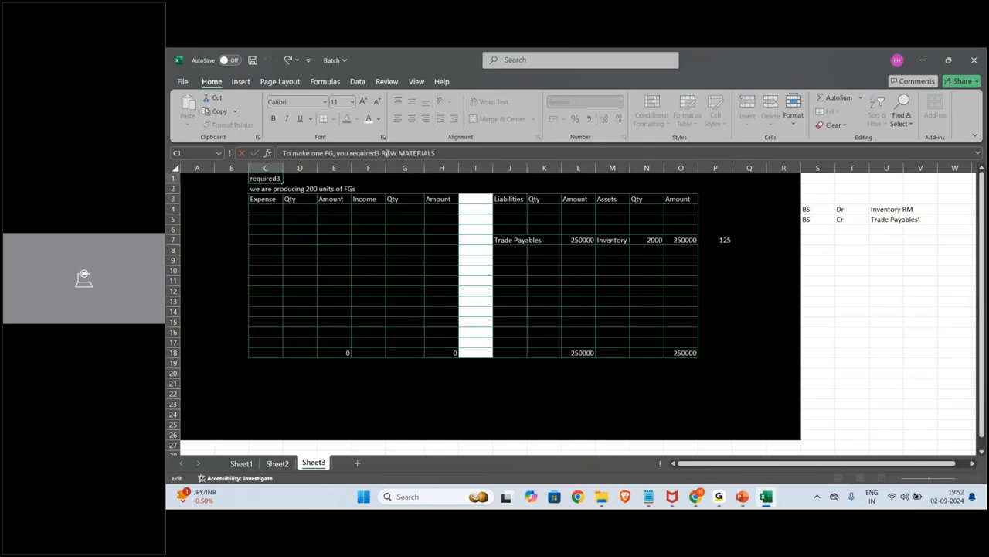
{"action": "key", "text": "Return"}
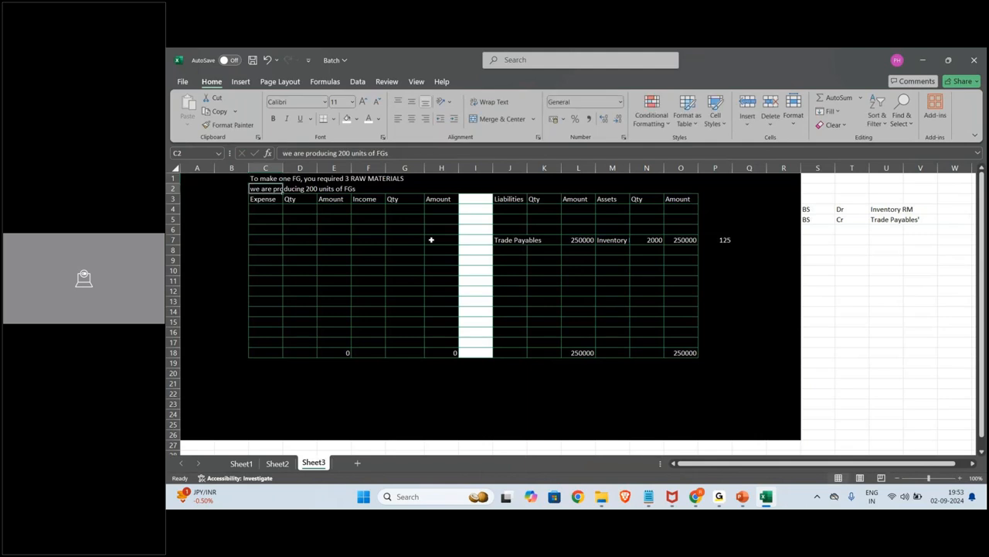
Widen column M to fit its entries and fill "Inventory RM" down from M7 into M8.
{"action": "left_click", "coordinate": [605, 240]}
{"action": "left_click", "coordinate": [618, 250]}
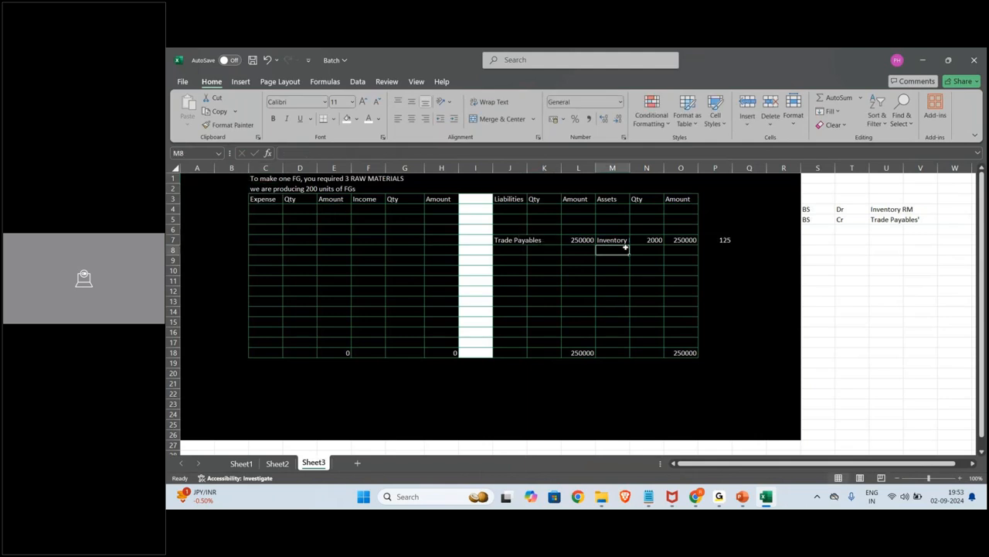
{"action": "left_click_drag", "start_coordinate": [635, 169], "coordinate": [643, 168]}
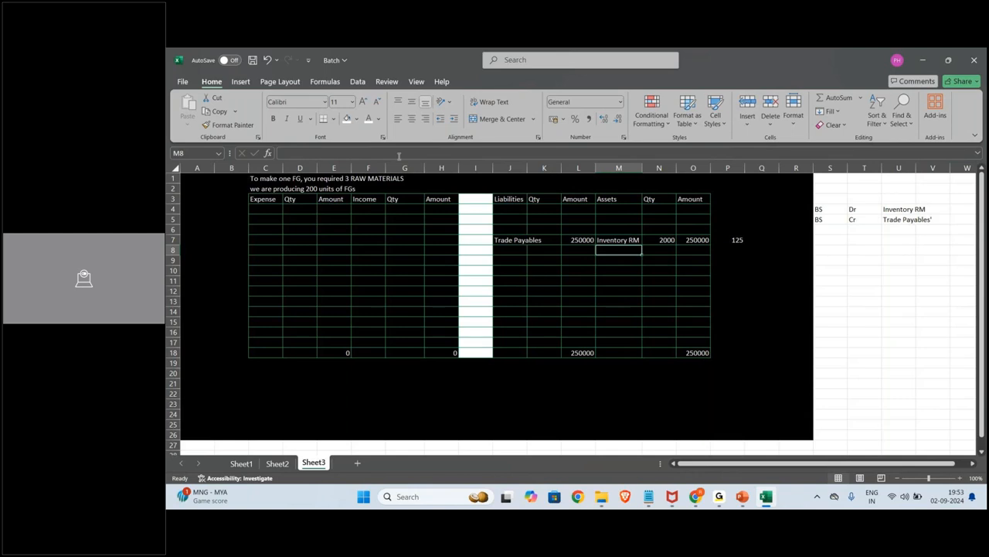
{"action": "left_click", "coordinate": [279, 180]}
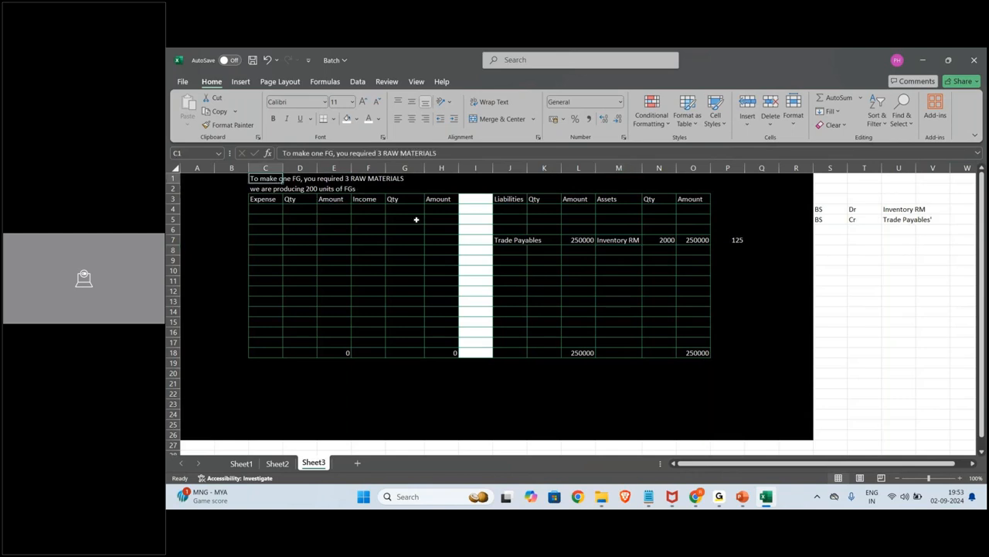
{"action": "left_click", "coordinate": [627, 249]}
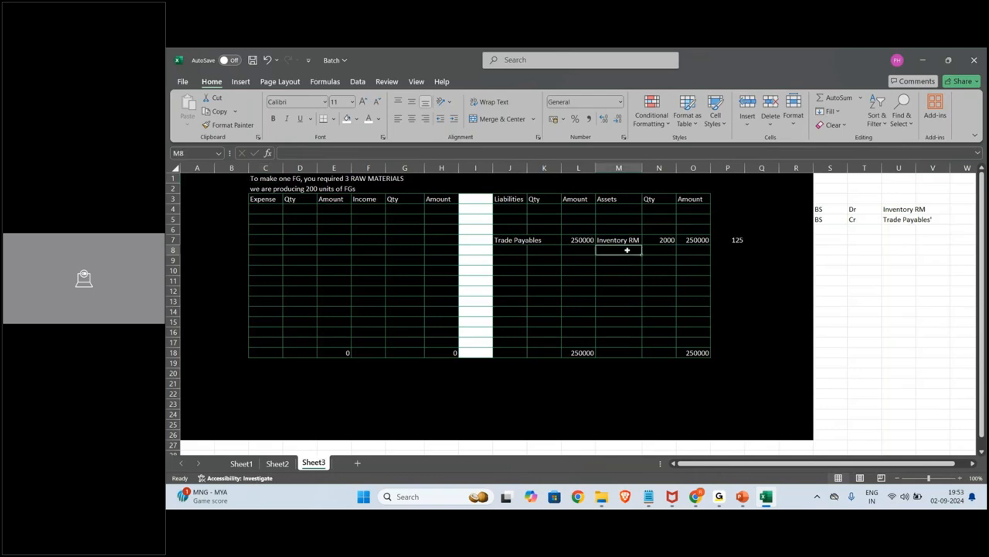
{"action": "key", "text": "ctrl+d"}
Start a second journal entry with "PL" in S7 and "BS" in S8.
{"action": "left_click", "coordinate": [835, 242]}
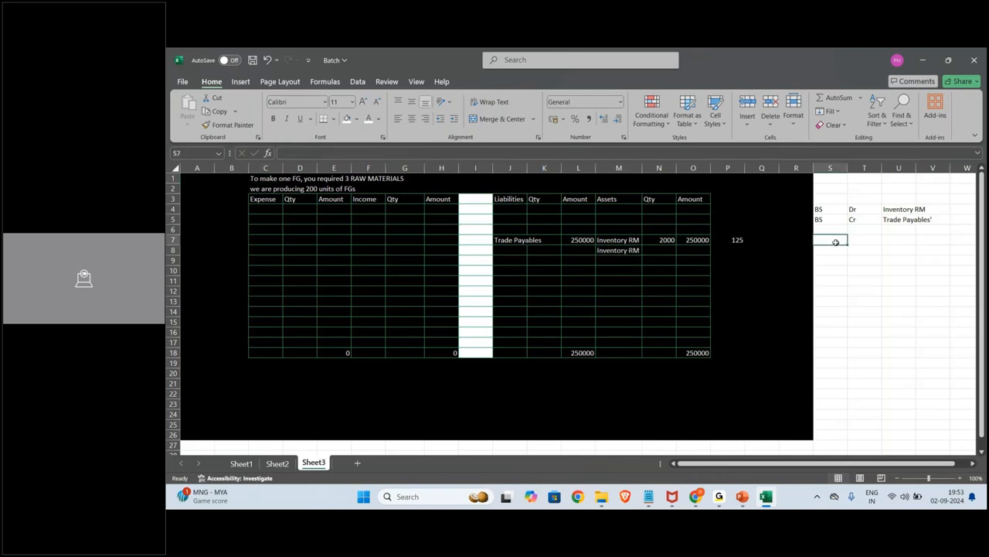
{"action": "key", "text": "Caps_Lock"}
{"action": "type", "text": "P"}
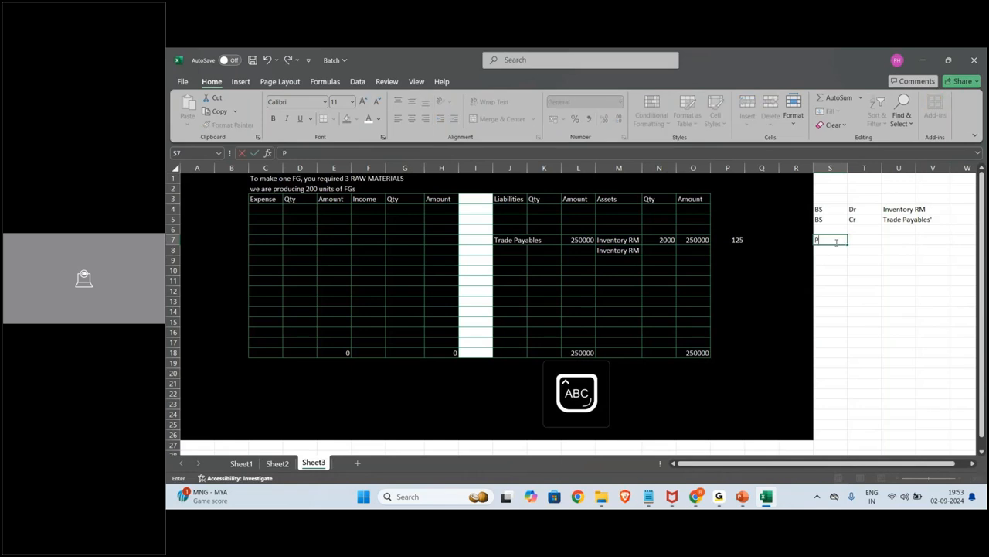
{"action": "type", "text": "L"}
{"action": "key", "text": "Return"}
{"action": "type", "text": "BS"}
{"action": "key", "text": "Return"}
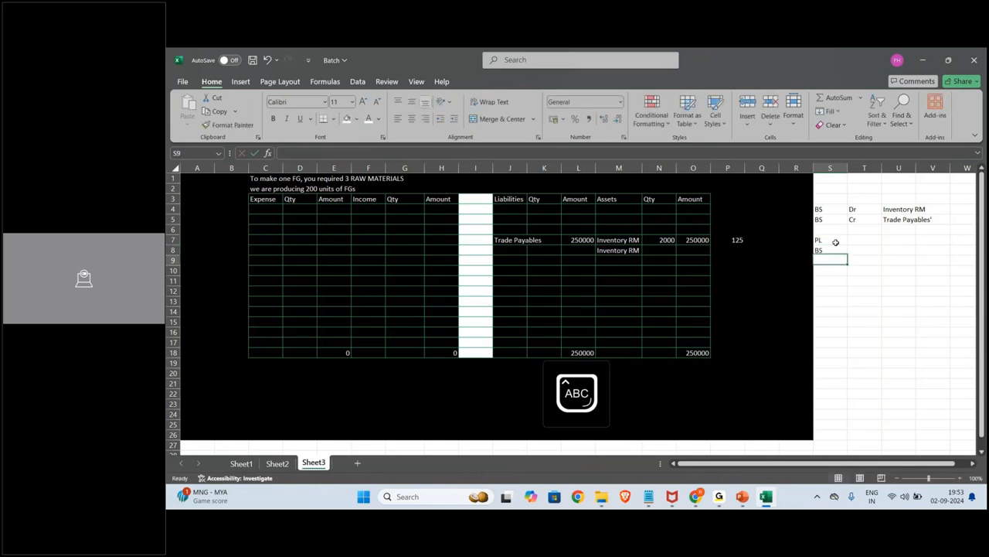
Mark the second journal entry's lines as "Dr" in T7 and "Cr" in T8.
{"action": "key", "text": "Up"}
{"action": "key", "text": "Up"}
{"action": "key", "text": "Right"}
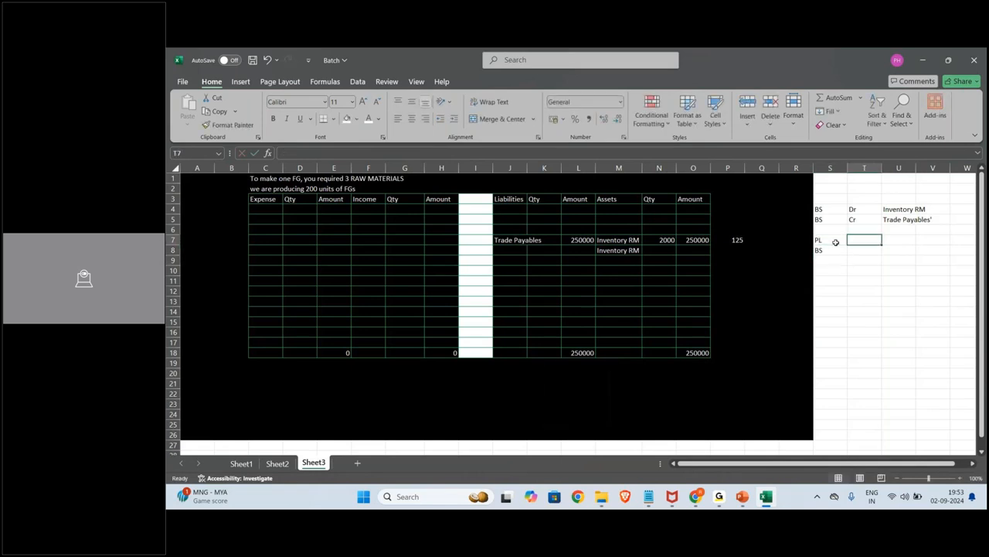
{"action": "type", "text": "D"}
{"action": "key", "text": "Caps_Lock"}
{"action": "type", "text": "r"}
{"action": "key", "text": "Return"}
{"action": "type", "text": "Cr"}
{"action": "key", "text": "Up"}
Enter "RM Consumption" as the debit account in U7 and copy "Inventory RM" from U4 to U8 as the credit account.
{"action": "key", "text": "Right"}
{"action": "key", "text": "Caps_Lock"}
{"action": "type", "text": "RM"}
{"action": "key", "text": "Caps_Lock"}
{"action": "type", "text": "Consumption"}
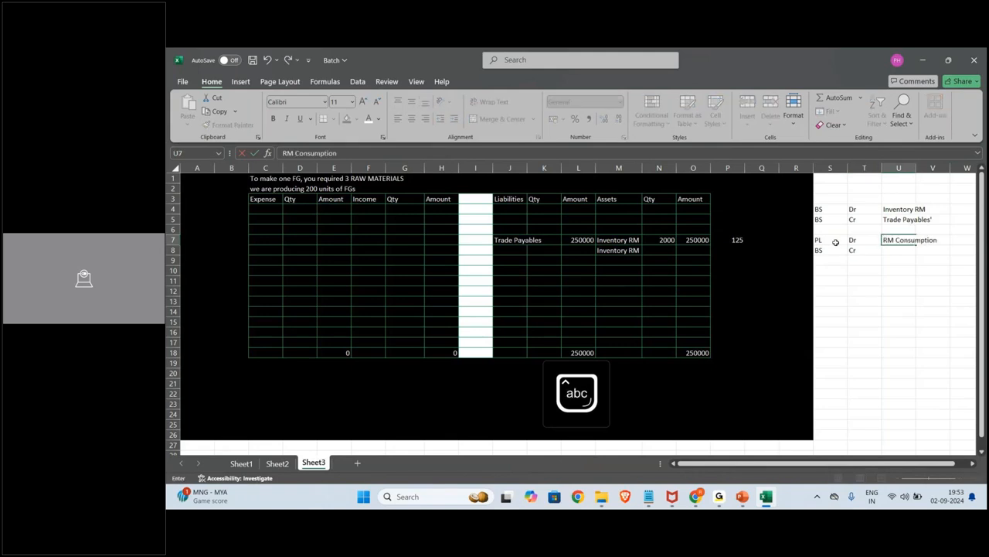
{"action": "key", "text": "Return"}
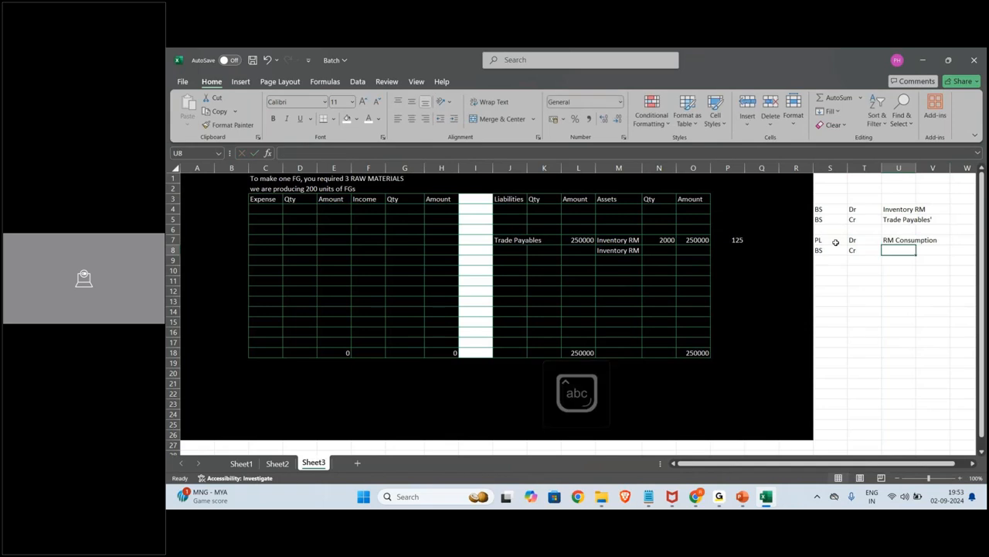
{"action": "left_click", "coordinate": [896, 209]}
{"action": "key", "text": "ctrl+c"}
{"action": "left_click", "coordinate": [889, 250]}
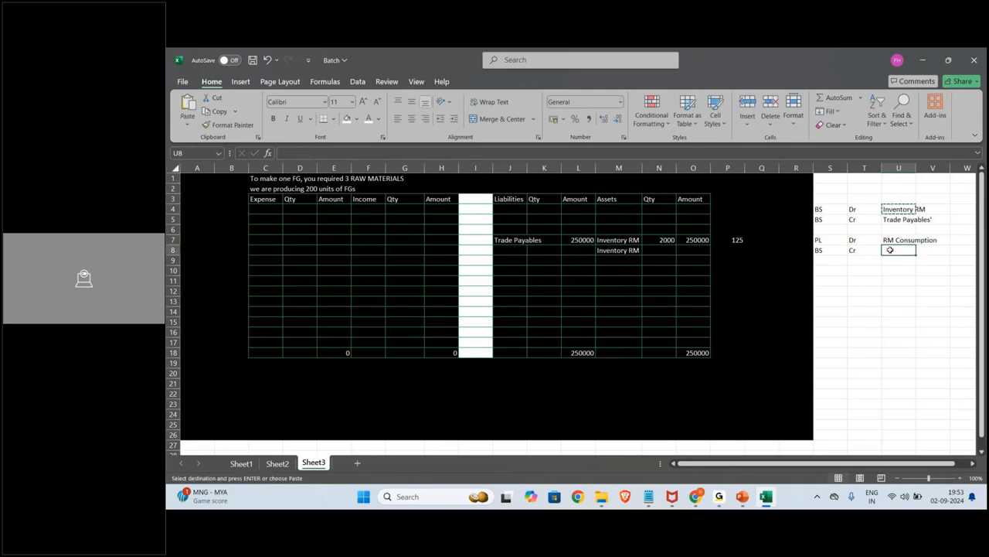
{"action": "key", "text": "ctrl+v"}
{"action": "left_click", "coordinate": [832, 241]}
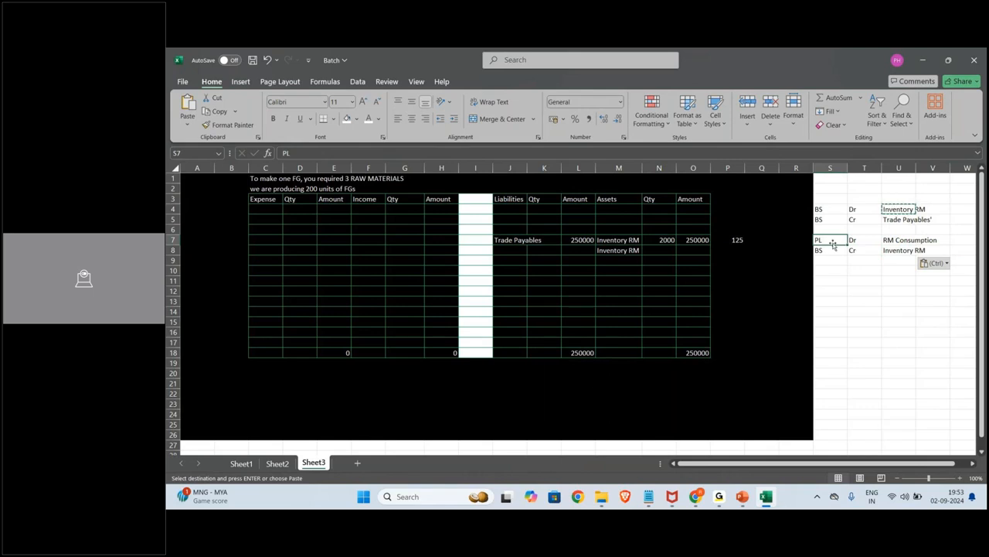
Enter the quantity -600 in N8 and fill the amount formula down from O7 into O8.
{"action": "left_click", "coordinate": [667, 250]}
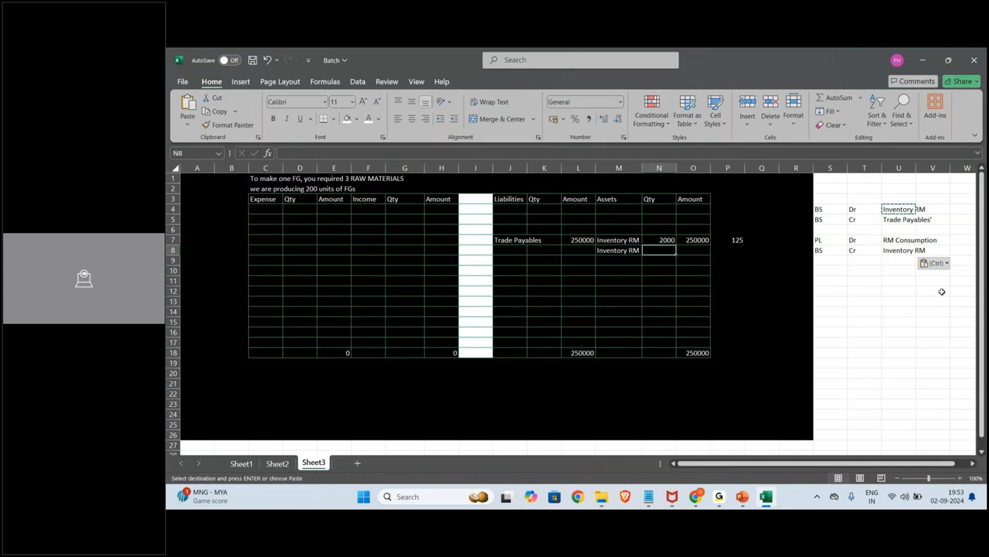
{"action": "type", "text": "-"}
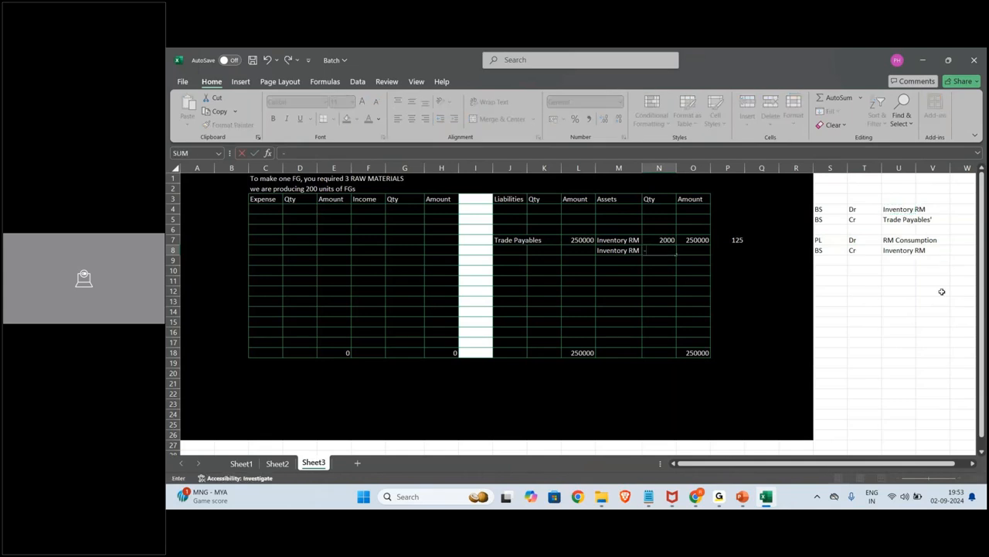
{"action": "type", "text": "600"}
{"action": "key", "text": "Return"}
{"action": "key", "text": "Up"}
{"action": "key", "text": "Right"}
{"action": "key", "text": "ctrl+d"}
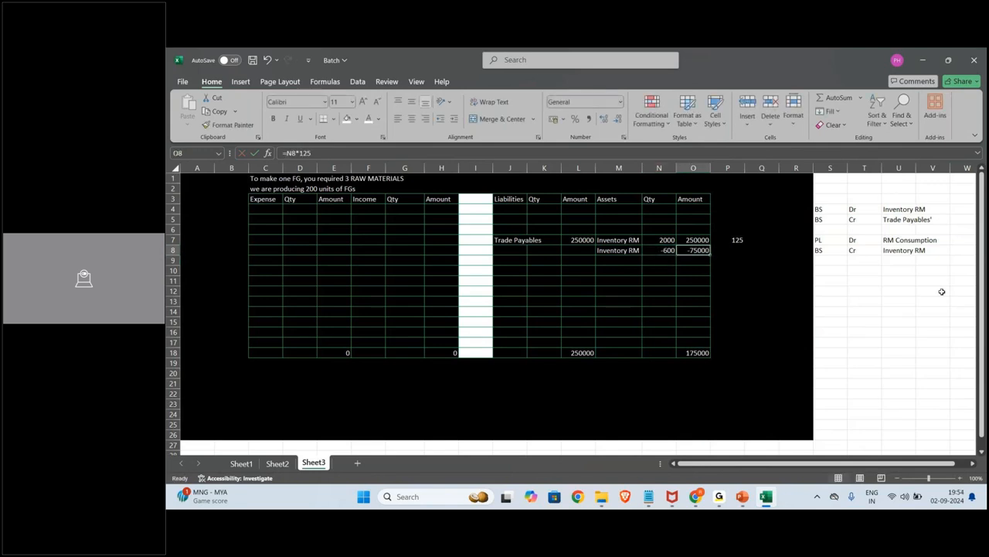
{"action": "key", "text": "Left"}
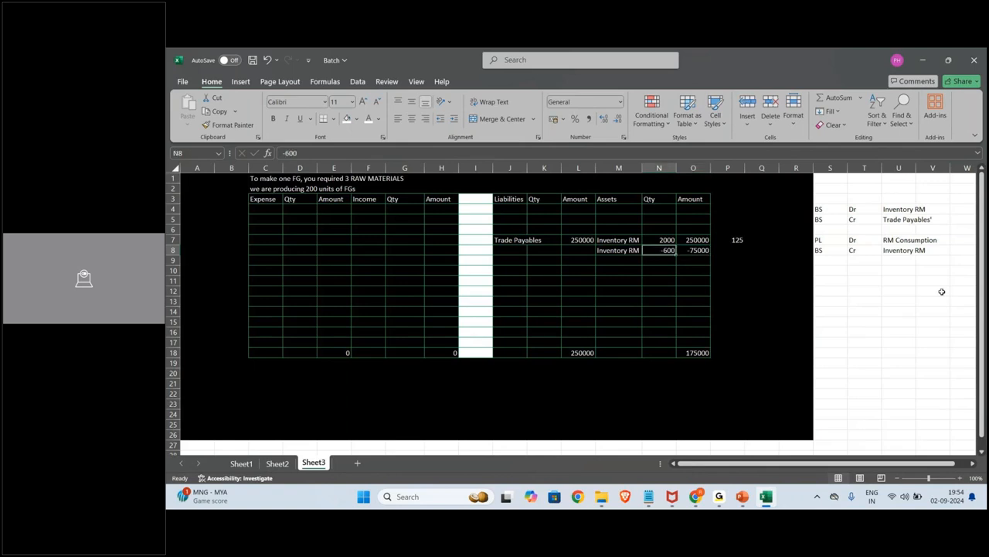
Enter "RM consumption" under Expense in C5.
{"action": "left_click", "coordinate": [268, 222]}
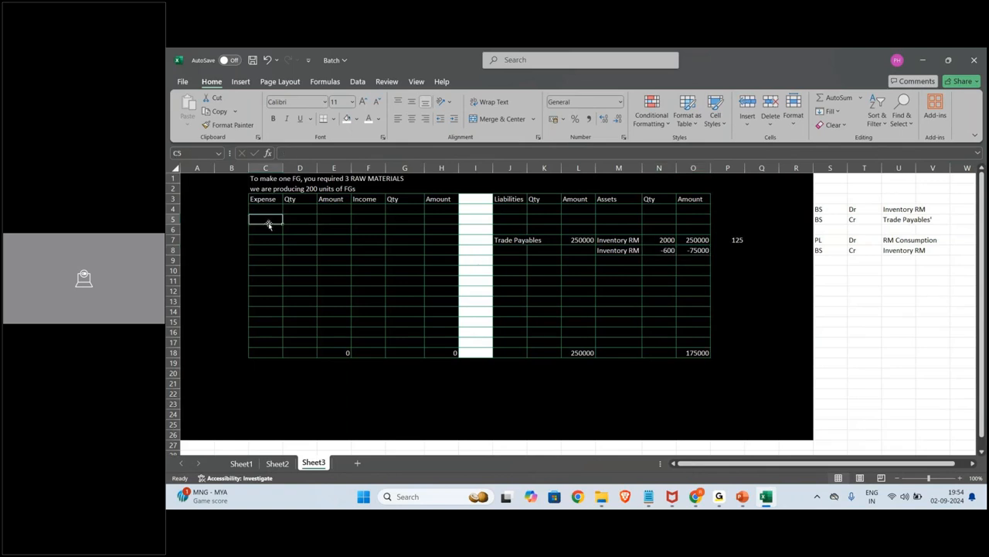
{"action": "type", "text": "R"}
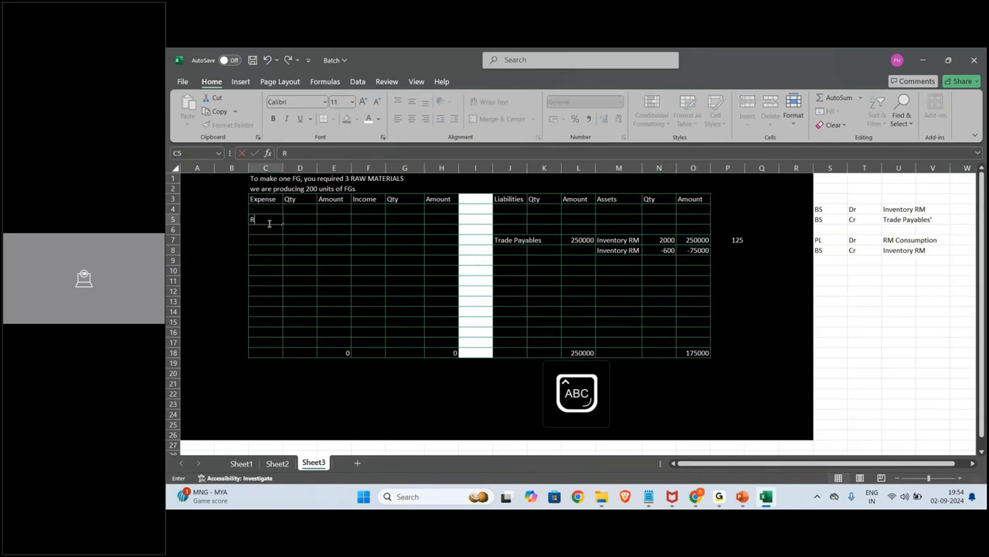
{"action": "type", "text": "M consumption"}
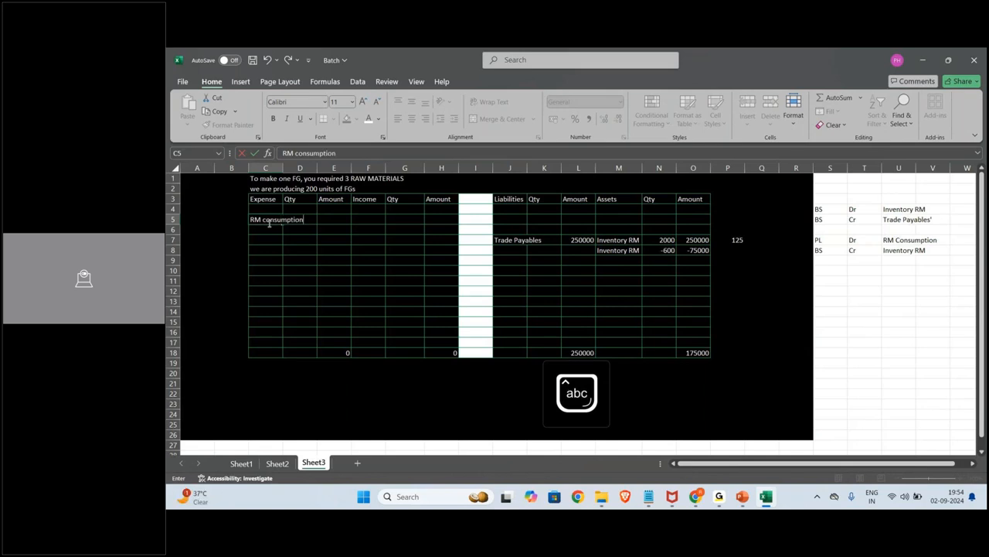
Complete the RM consumption expense in row 5 with a quantity of 600 and an amount of 75000.
{"action": "key", "text": "Tab"}
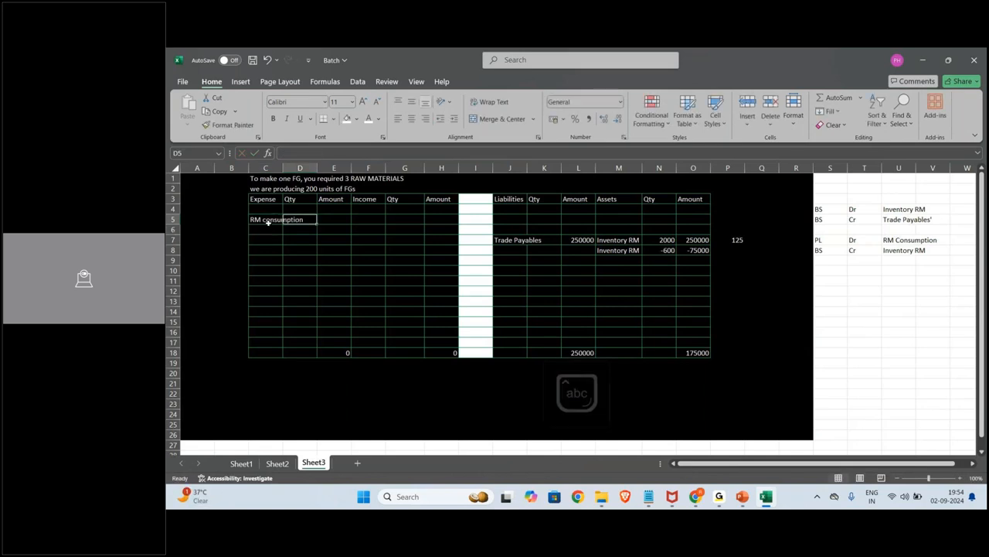
{"action": "type", "text": "600"}
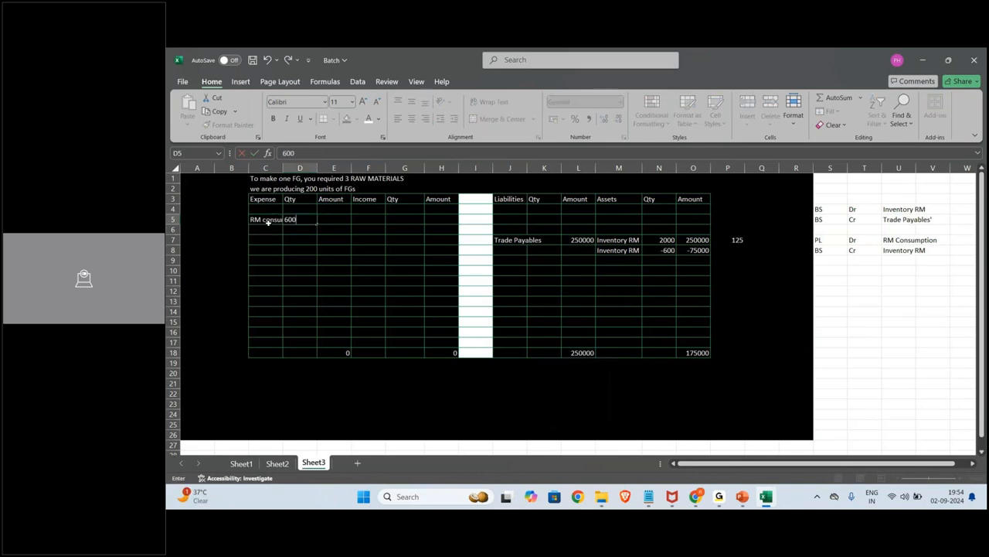
{"action": "key", "text": "Return"}
{"action": "key", "text": "Up"}
{"action": "key", "text": "Right"}
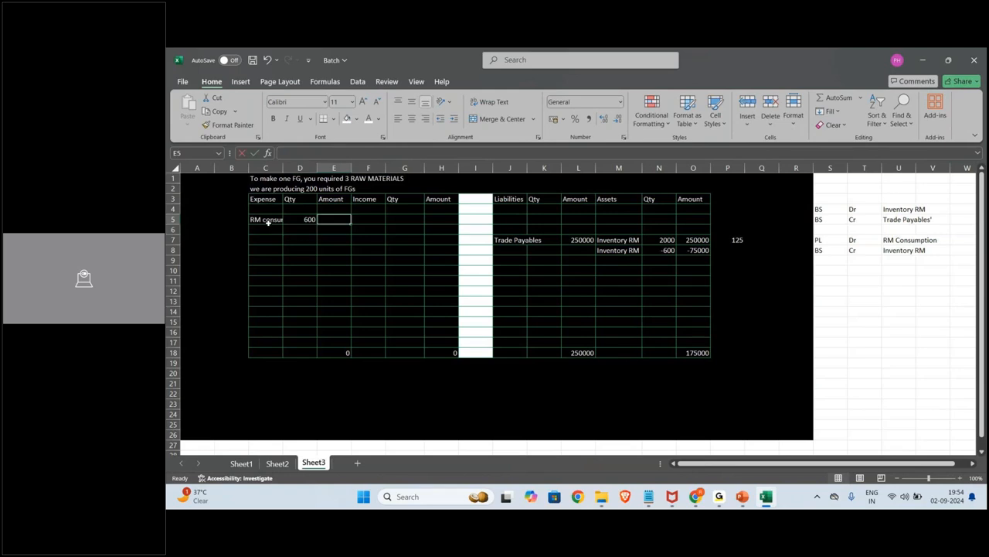
{"action": "type", "text": "75000"}
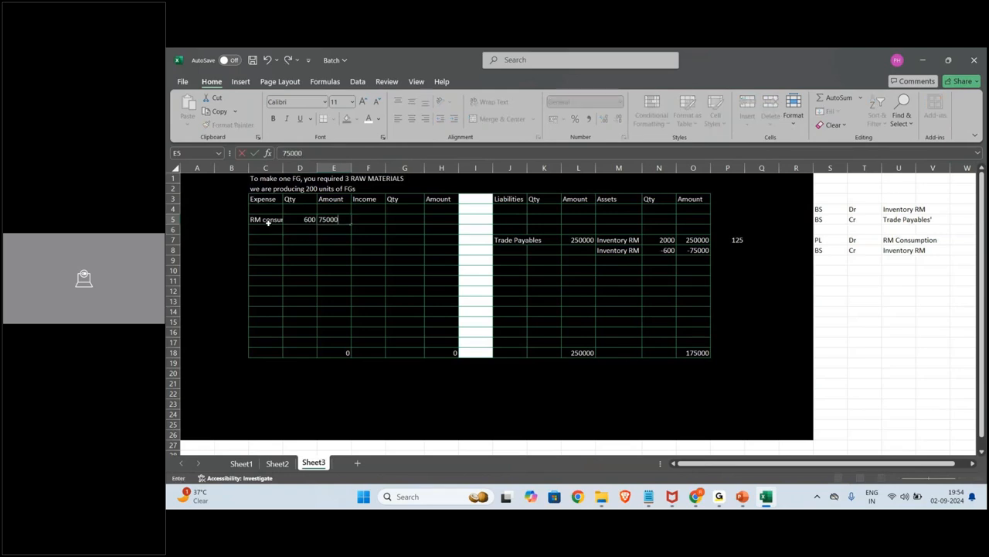
{"action": "key", "text": "Return"}
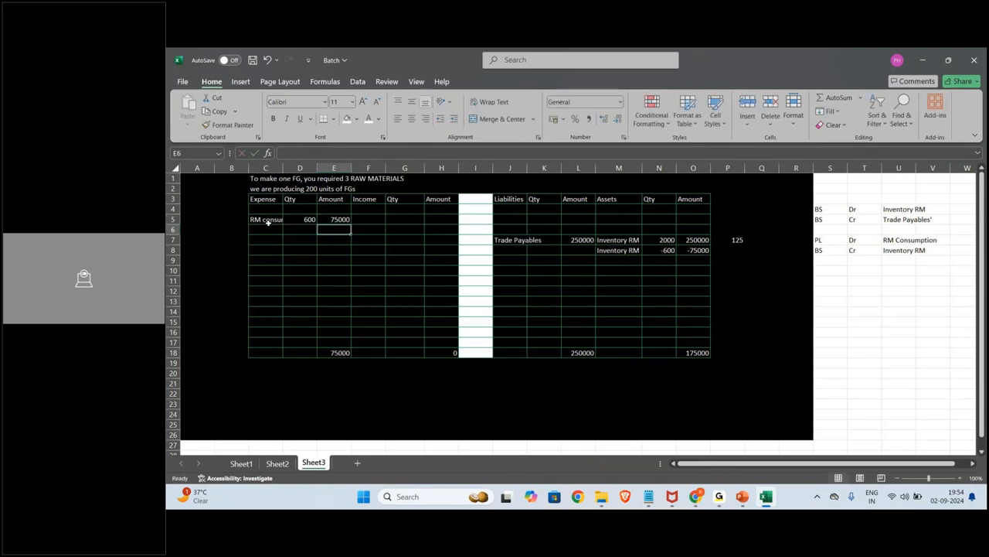
Add a Labour expense in row 7 with a quantity of 40.
{"action": "key", "text": "Down"}
{"action": "key", "text": "Left"}
{"action": "key", "text": "Left"}
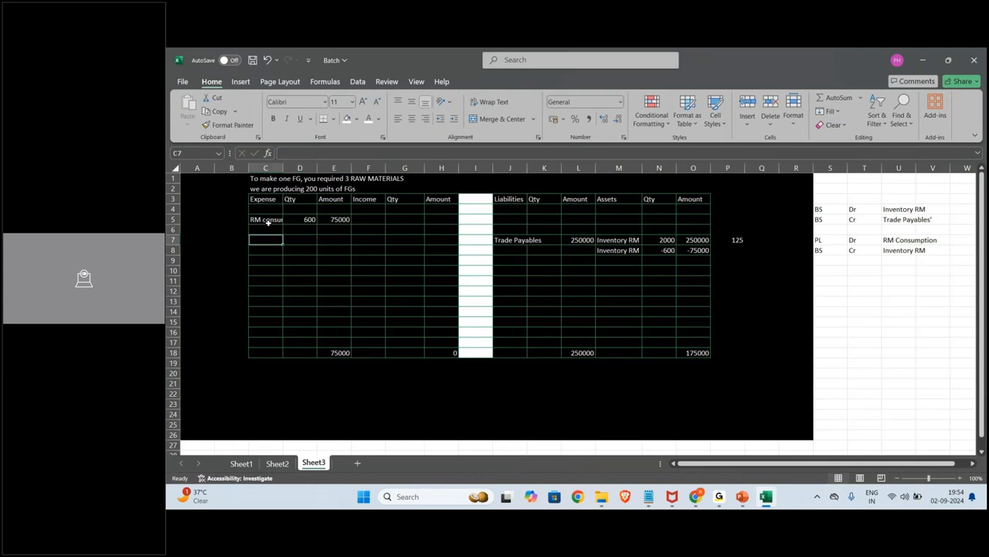
{"action": "type", "text": "Labour"}
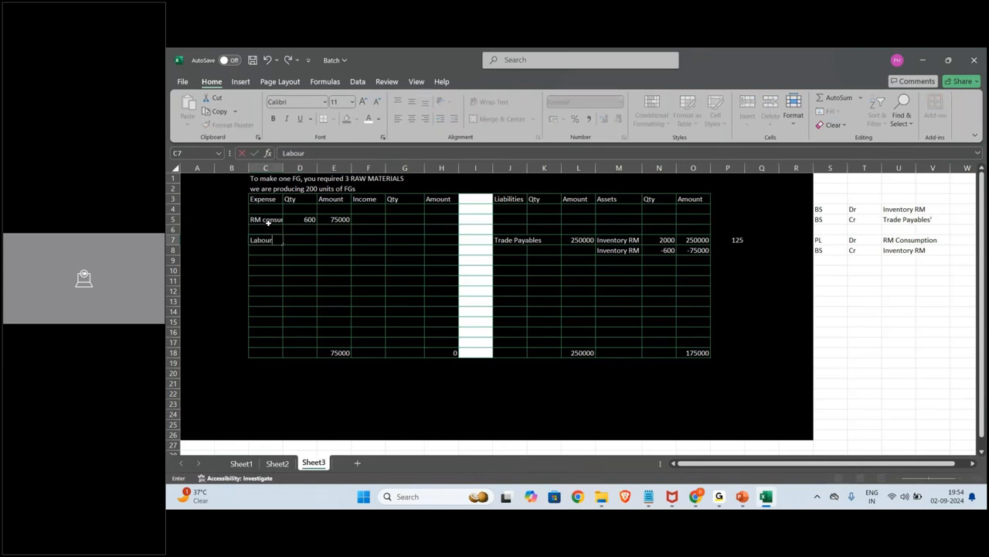
{"action": "key", "text": "Return"}
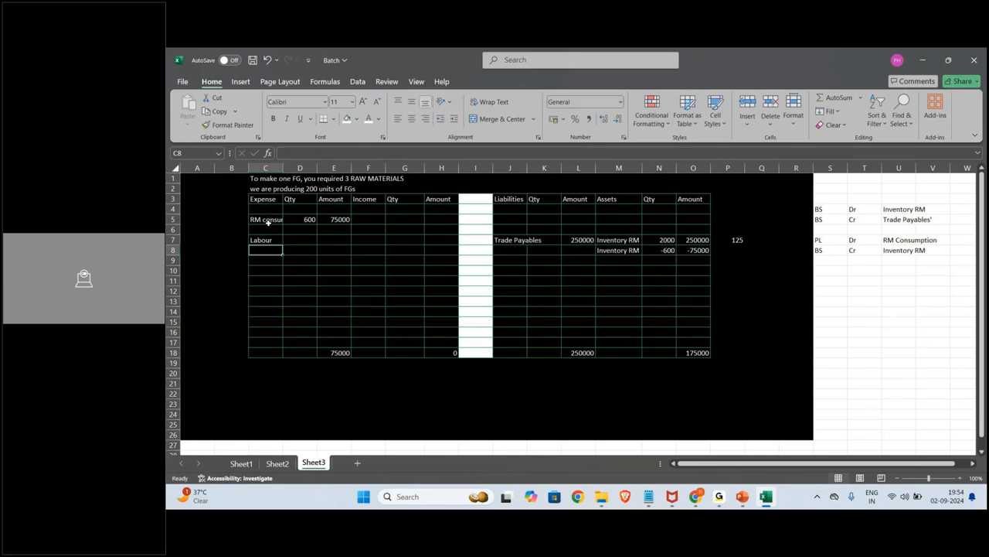
{"action": "key", "text": "Up"}
{"action": "key", "text": "Right"}
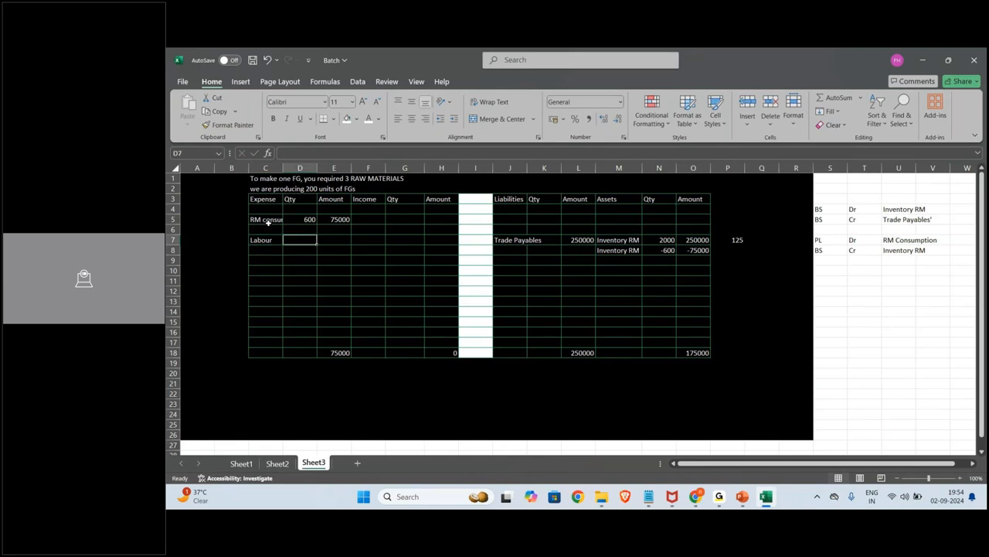
{"action": "type", "text": "40"}
{"action": "key", "text": "Tab"}
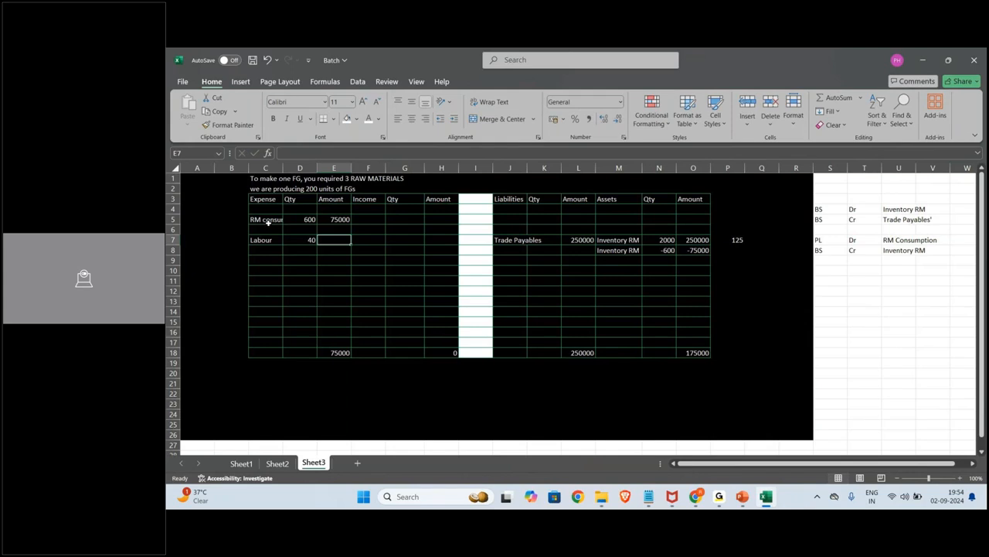
Calculate the Labour amount in E7 as its quantity multiplied by 250.
{"action": "type", "text": "="}
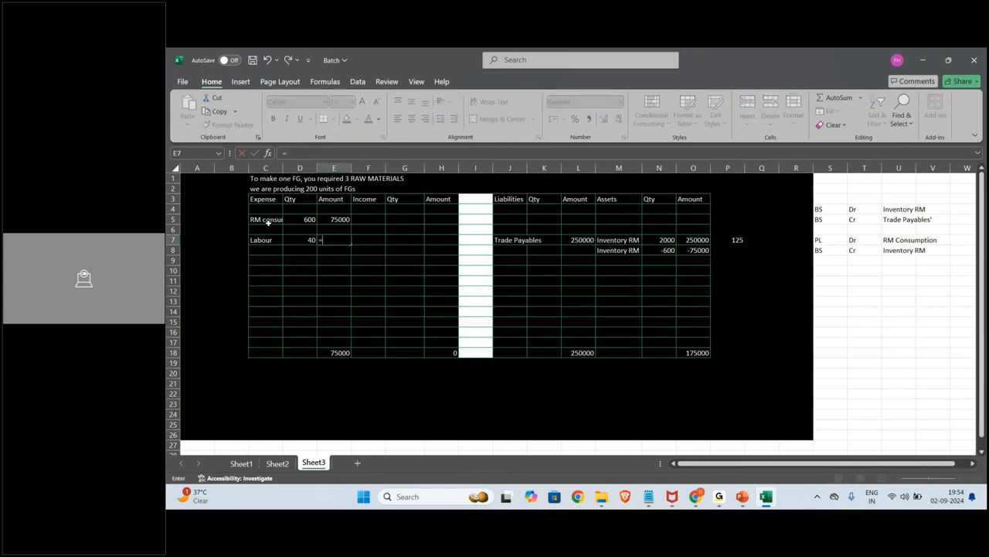
{"action": "key", "text": "Left"}
{"action": "type", "text": "*250"}
{"action": "key", "text": "Return"}
Add a Machine expense in row 8 with a quantity of 8 and an amount formula of that quantity times 800.
{"action": "key", "text": "Left"}
{"action": "key", "text": "Left"}
{"action": "type", "text": "Machine"}
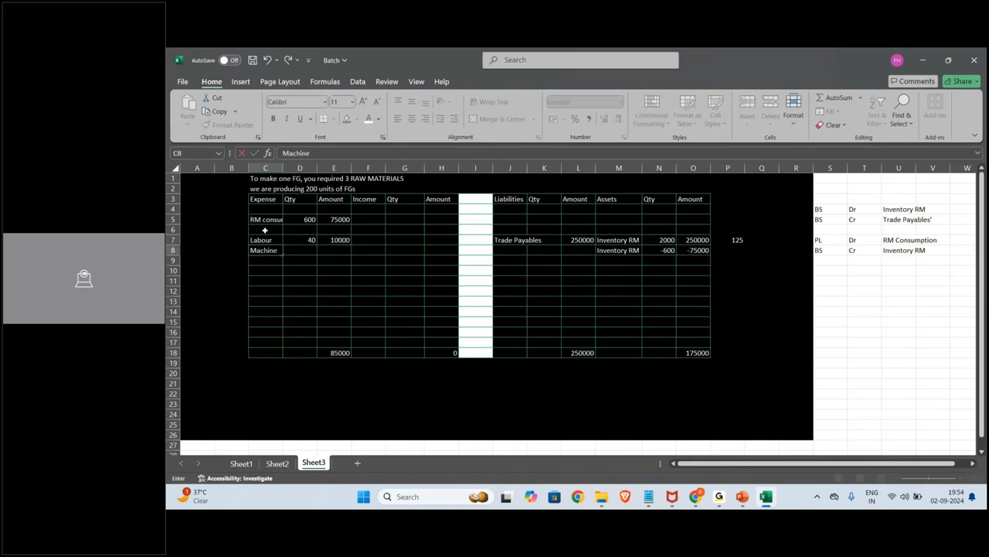
{"action": "key", "text": "Tab"}
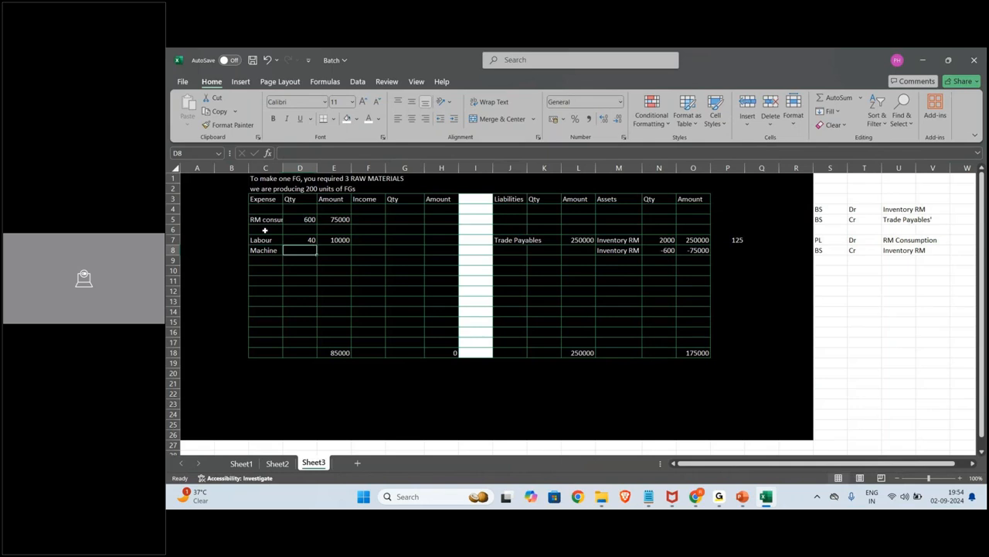
{"action": "type", "text": "8"}
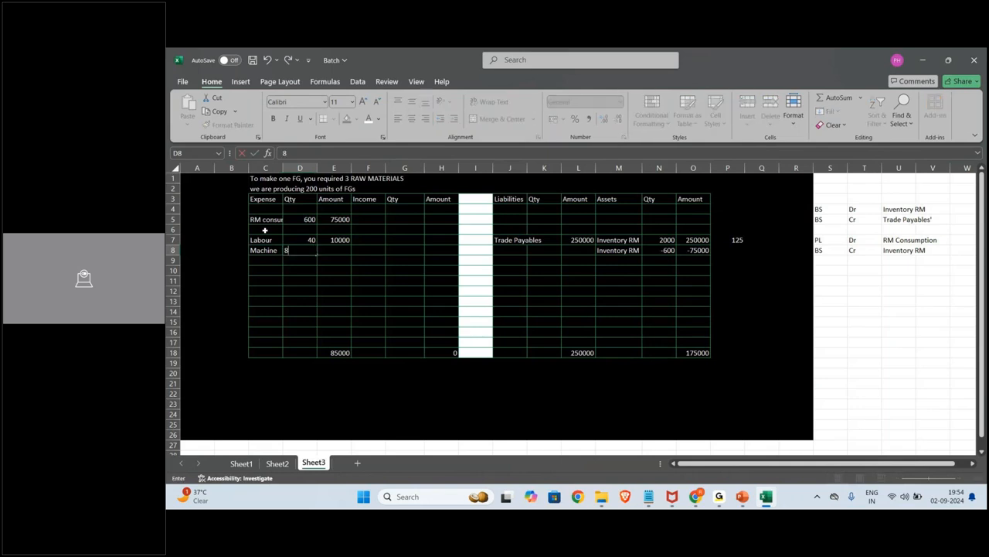
{"action": "key", "text": "Tab"}
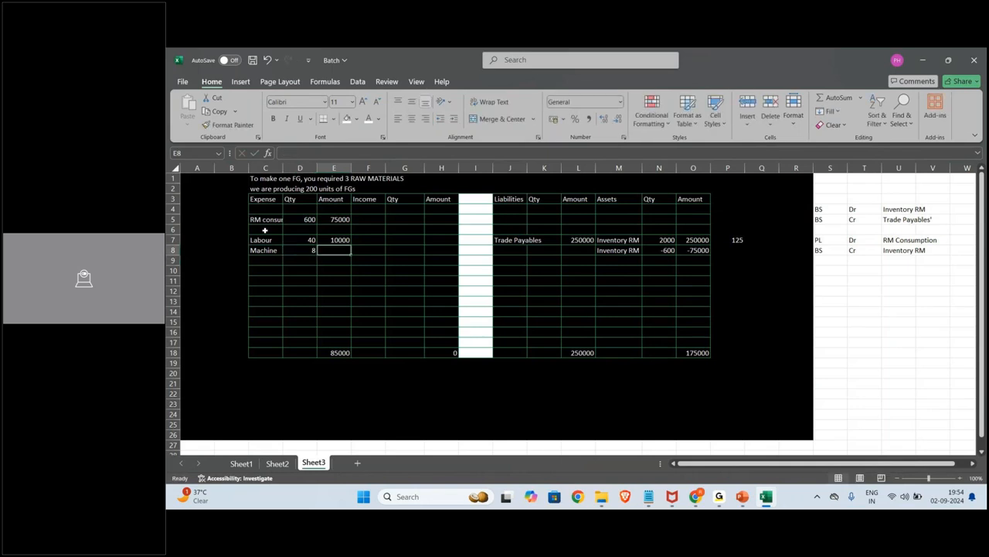
{"action": "type", "text": "="}
{"action": "key", "text": "Left"}
{"action": "type", "text": "*800"}
{"action": "key", "text": "Return"}
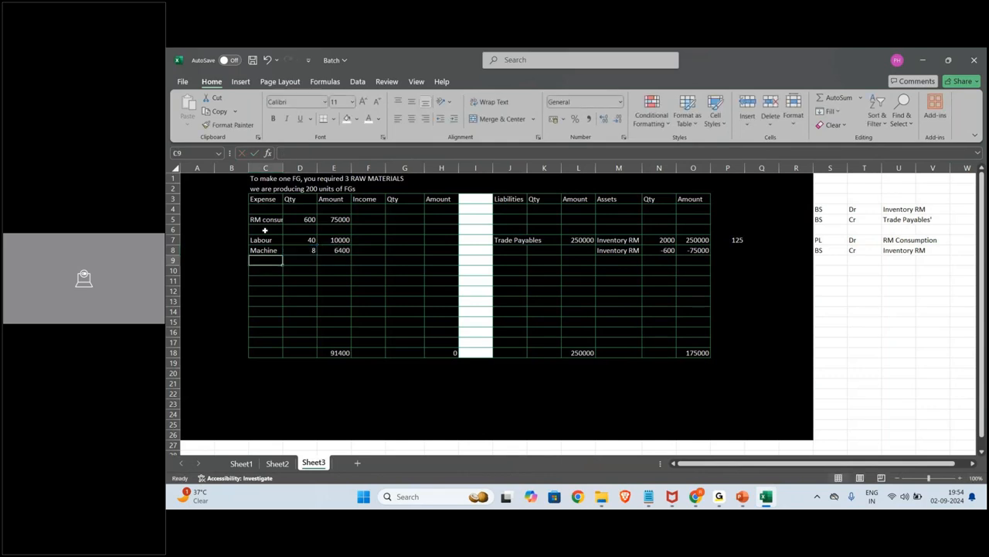
{"action": "key", "text": "Down"}
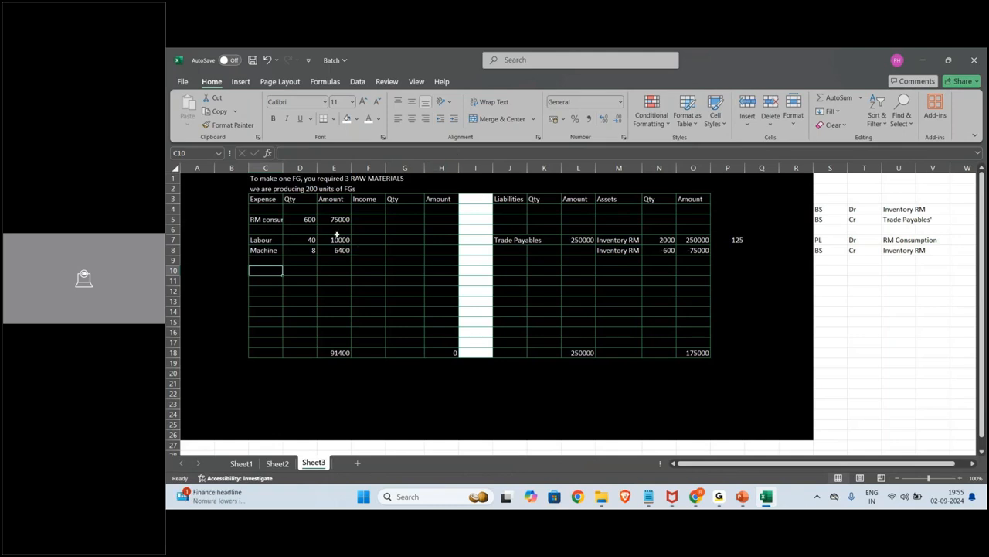
Add a "Provision for exp" liability in row 9 with an amount of 16400.
{"action": "left_click", "coordinate": [521, 259]}
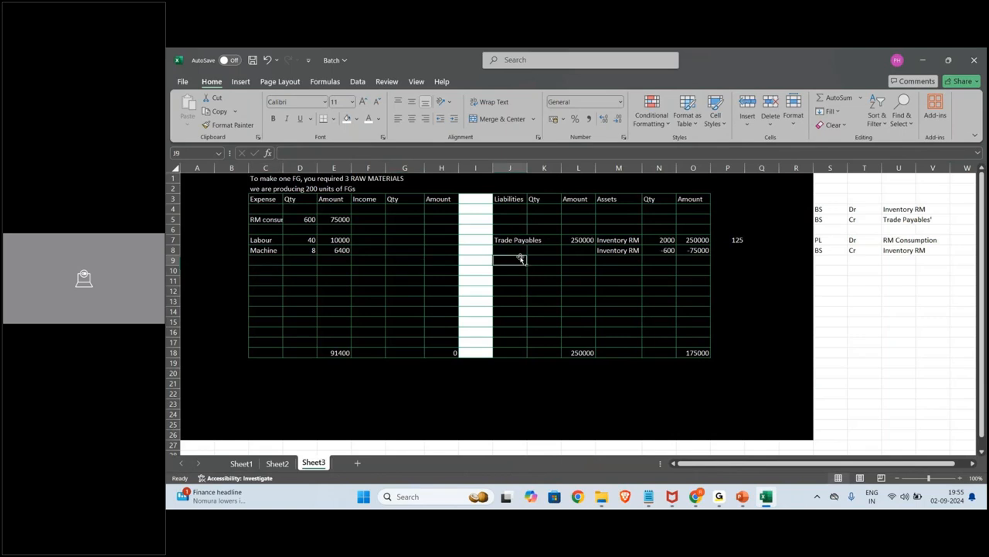
{"action": "type", "text": "Provi"}
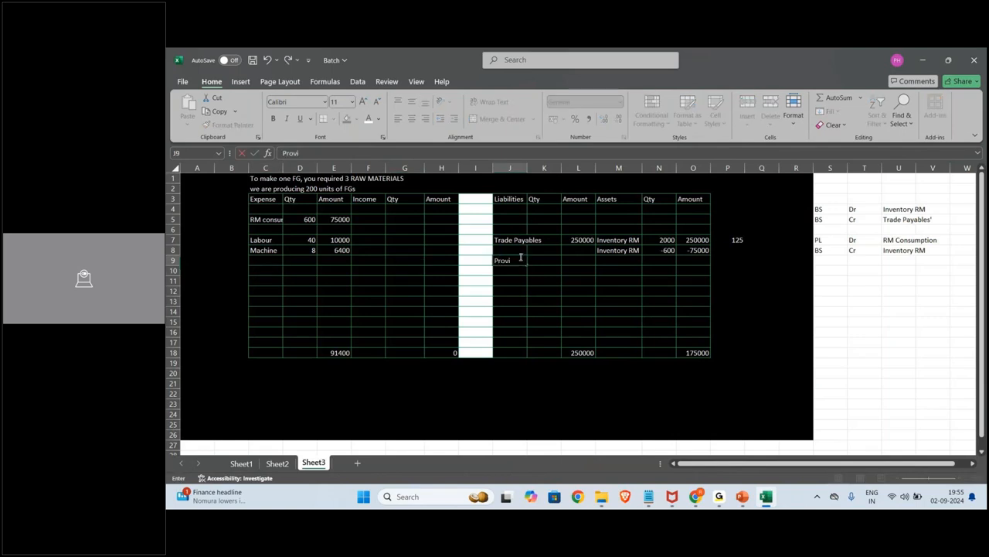
{"action": "type", "text": "sion for exp"}
{"action": "key", "text": "Return"}
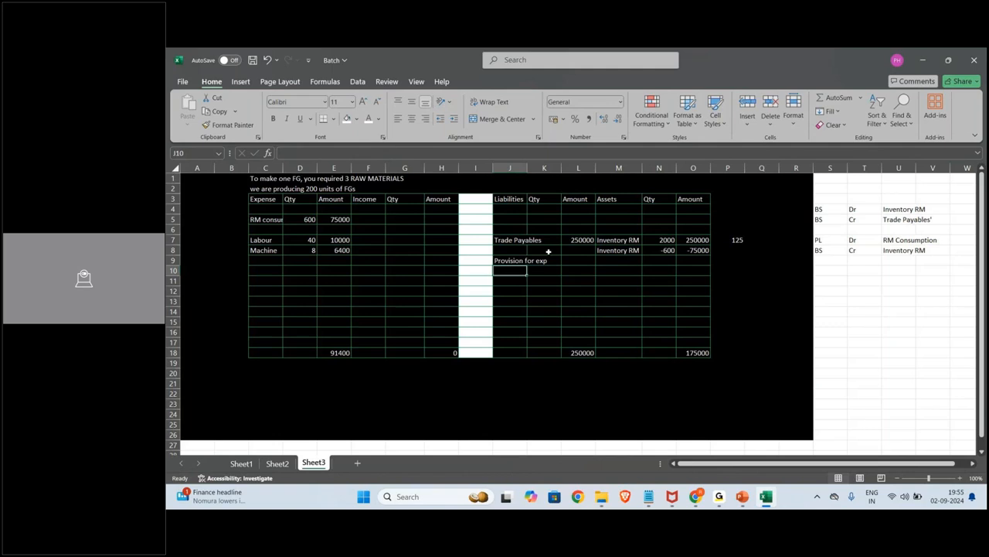
{"action": "left_click", "coordinate": [573, 260]}
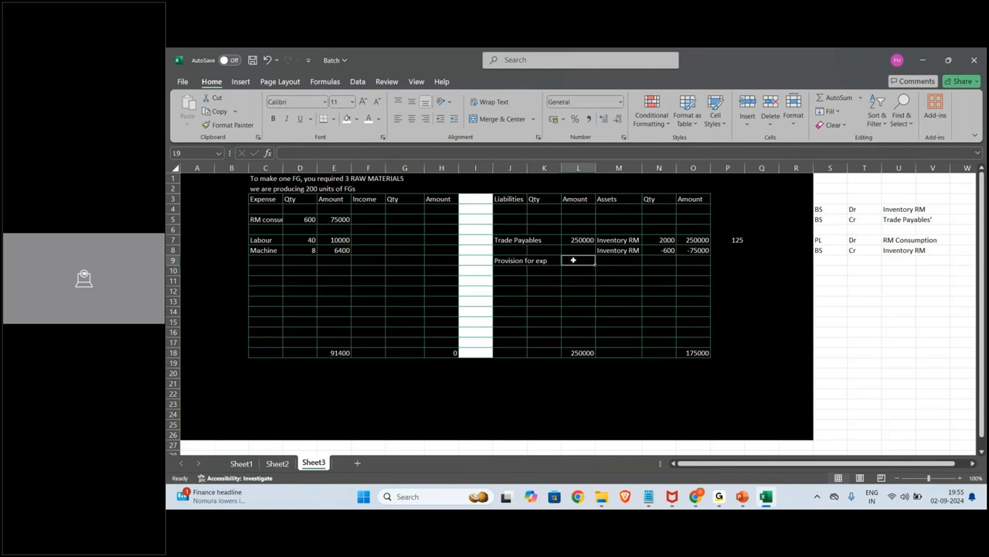
{"action": "type", "text": "16"}
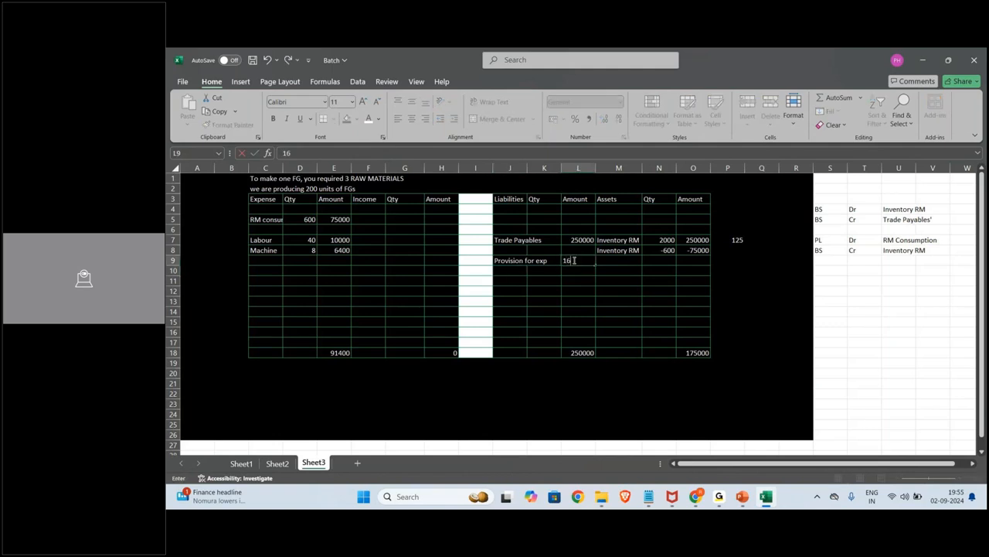
{"action": "type", "text": "400"}
{"action": "key", "text": "Return"}
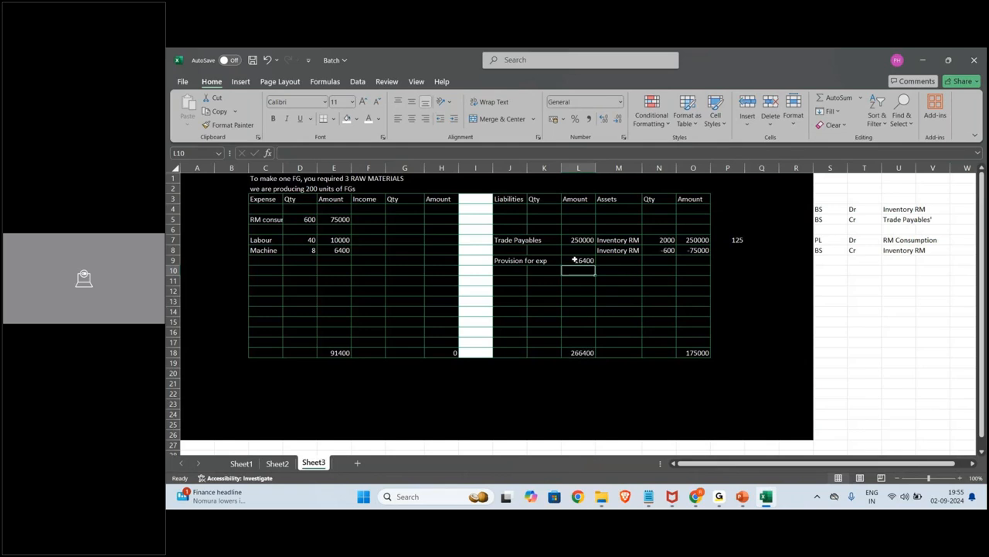
Start a third journal entry with PL and Dr in row 11 and BS in S12.
{"action": "left_click", "coordinate": [826, 279]}
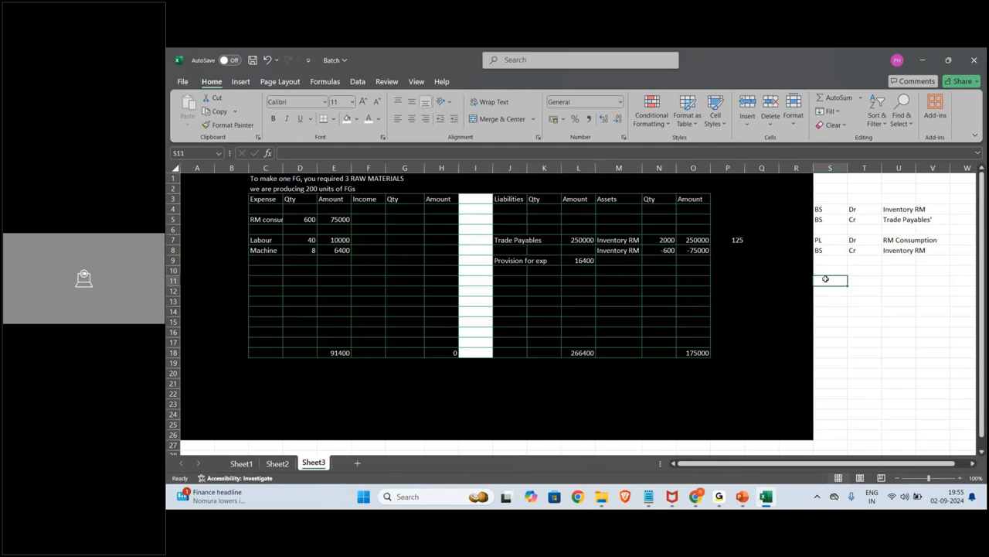
{"action": "key", "text": "Caps_Lock"}
{"action": "type", "text": "P"}
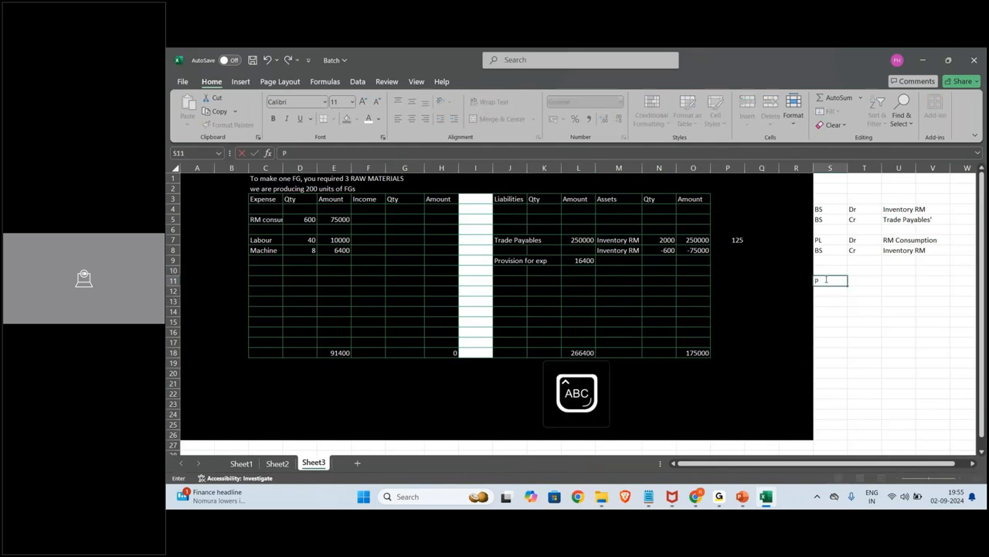
{"action": "type", "text": "L"}
{"action": "key", "text": "Return"}
{"action": "type", "text": "BS"}
{"action": "key", "text": "Up"}
{"action": "key", "text": "Right"}
{"action": "key", "text": "Caps_Lock"}
{"action": "type", "text": "Dr"}
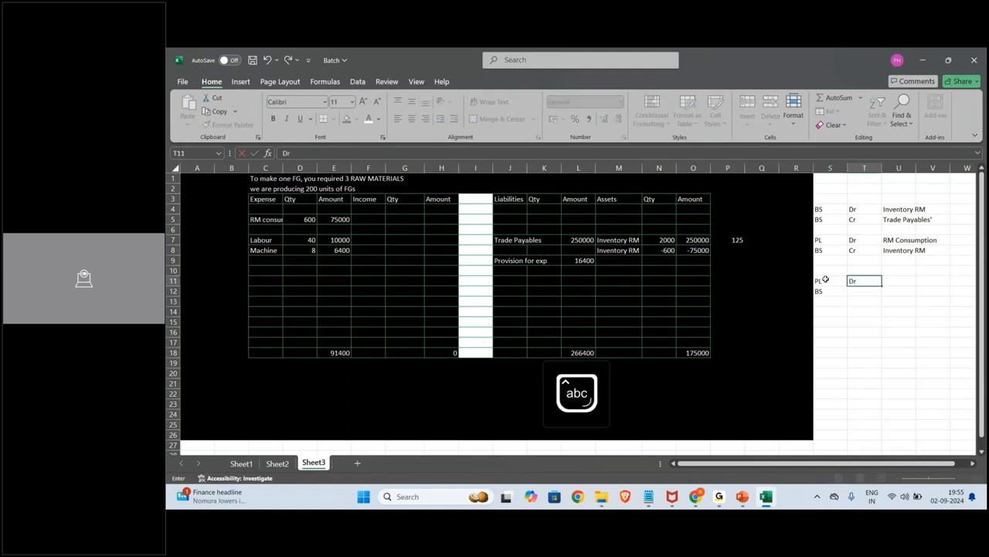
Make row 12 a second PL Dr line and put BS in S13.
{"action": "key", "text": "Down"}
{"action": "type", "text": "Dr"}
{"action": "key", "text": "Down"}
{"action": "key", "text": "Left"}
{"action": "type", "text": "BS"}
{"action": "key", "text": "Up"}
{"action": "type", "text": "PL"}
Mark the BS line in row 13 of the journal entry as Cr.
{"action": "key", "text": "Down"}
{"action": "key", "text": "Right"}
{"action": "type", "text": "cr"}
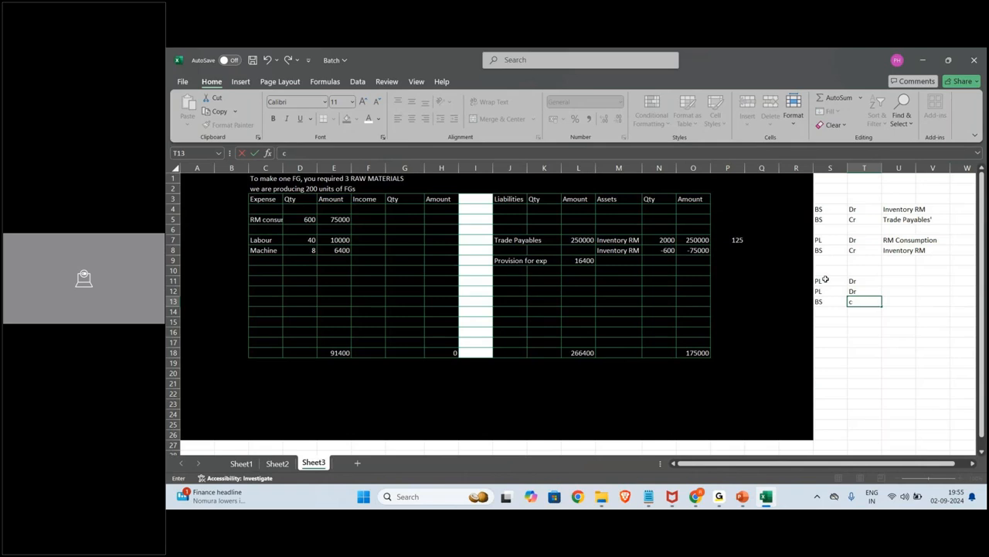
{"action": "key", "text": "Caps_Lock"}
{"action": "key", "text": "BackSpace"}
{"action": "type", "text": "C"}
{"action": "key", "text": "Caps_Lock"}
{"action": "type", "text": "r"}
{"action": "key", "text": "Return"}
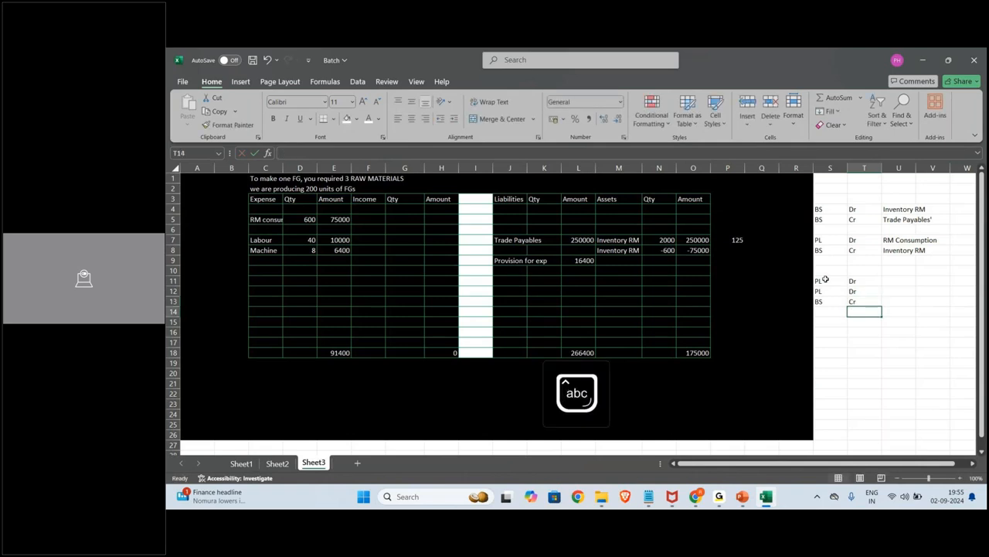
Set the Labour quantity in D7 to 100.
{"action": "left_click", "coordinate": [301, 241]}
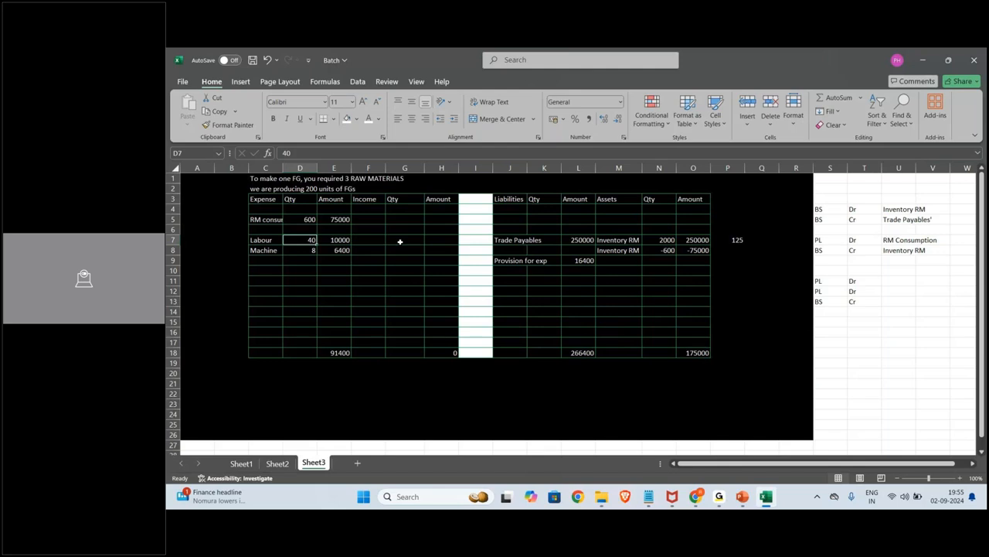
{"action": "type", "text": "100"}
{"action": "key", "text": "Return"}
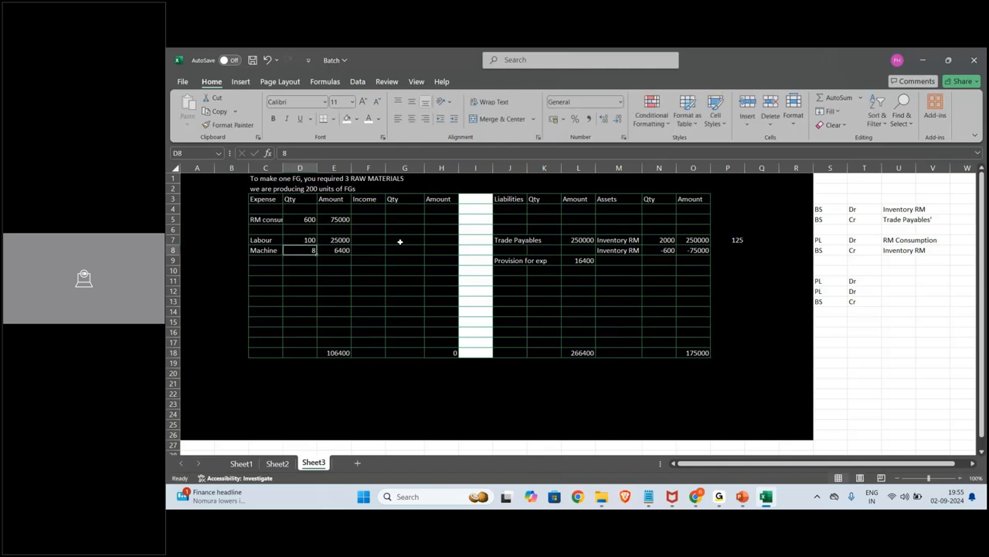
Change the Machine amount formula in E8 to =D8*1800.
{"action": "key", "text": "Right"}
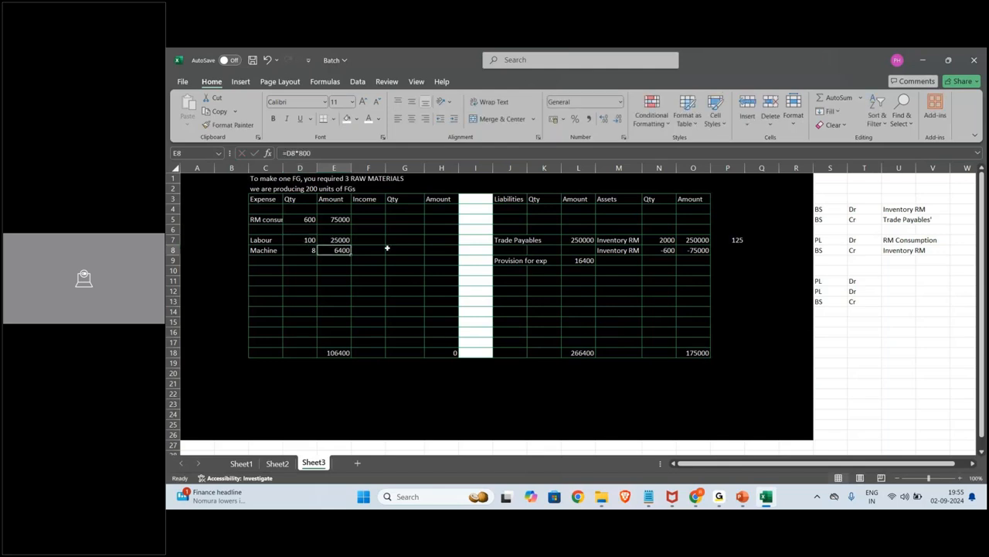
{"action": "left_click", "coordinate": [325, 153]}
{"action": "type", "text": "1"}
{"action": "key", "text": "Return"}
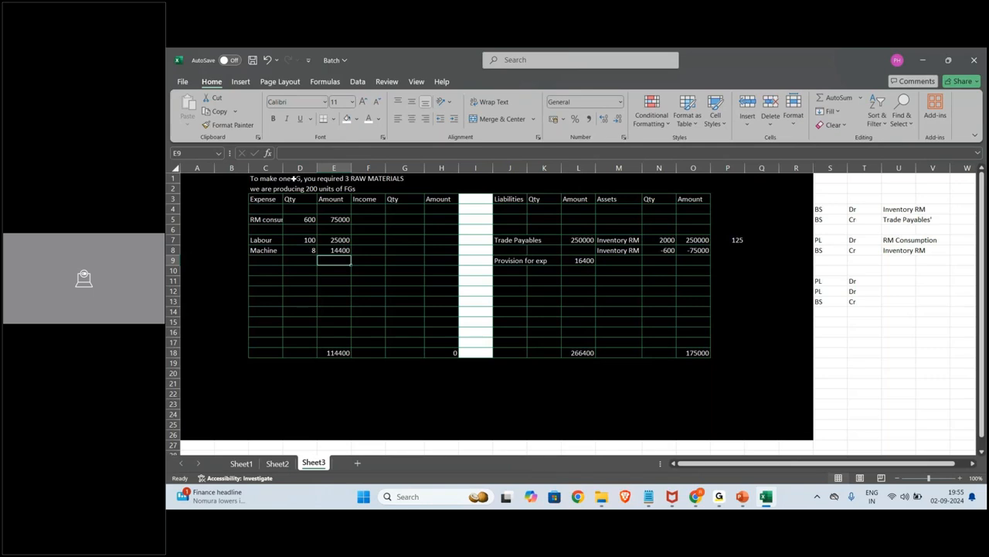
Check the sum of the Labour and Machine amounts and set the Provision for exp amount to 394000.
{"action": "left_click_drag", "start_coordinate": [332, 240], "coordinate": [342, 250]}
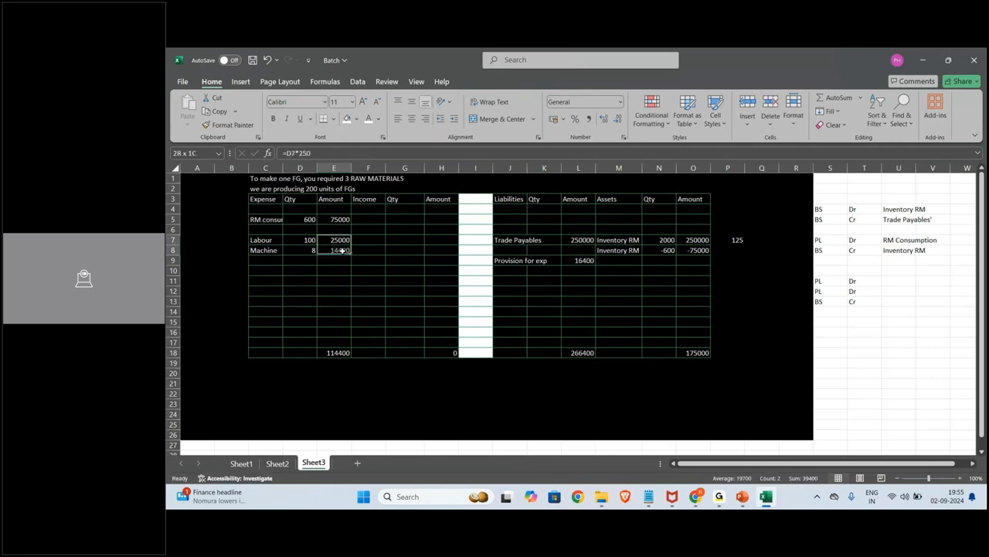
{"action": "left_click", "coordinate": [585, 261]}
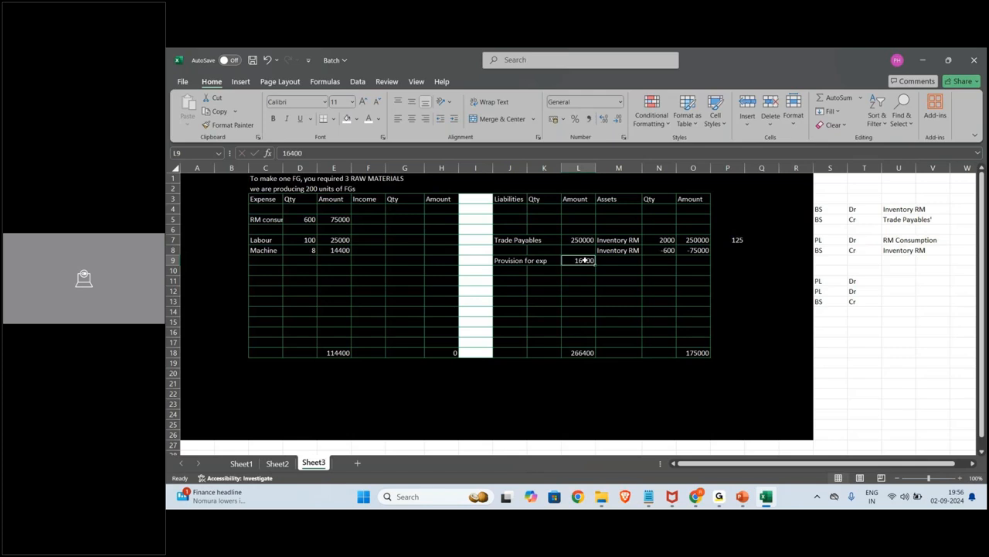
{"action": "type", "text": "394000"}
{"action": "key", "text": "Return"}
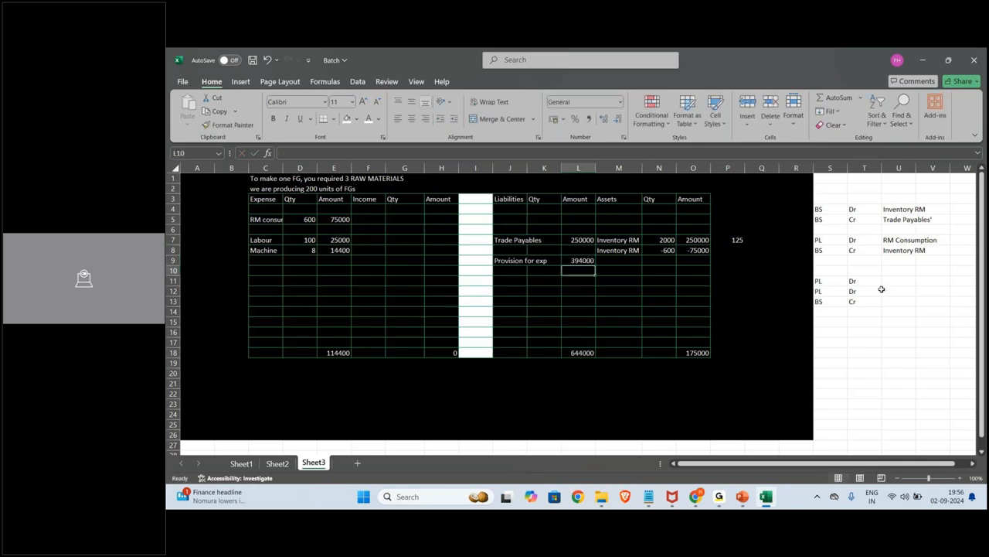
Name the third journal entry's accounts in U11:U13 as Labor, Machine and Prov. For Expenses.
{"action": "left_click", "coordinate": [902, 283]}
{"action": "type", "text": "Labour"}
{"action": "key", "text": "Return"}
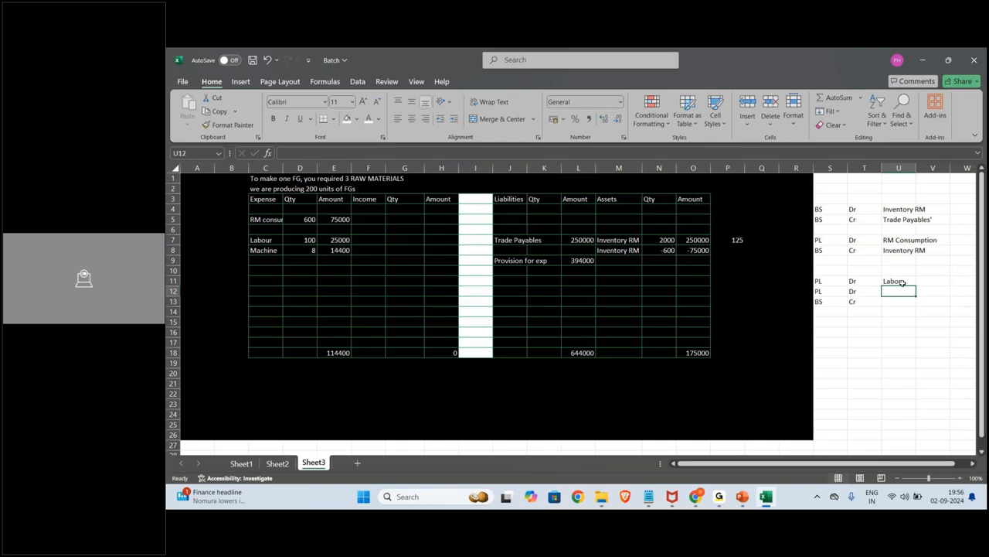
{"action": "type", "text": "Machine"}
{"action": "key", "text": "Return"}
{"action": "type", "text": "Prov. For Expenses"}
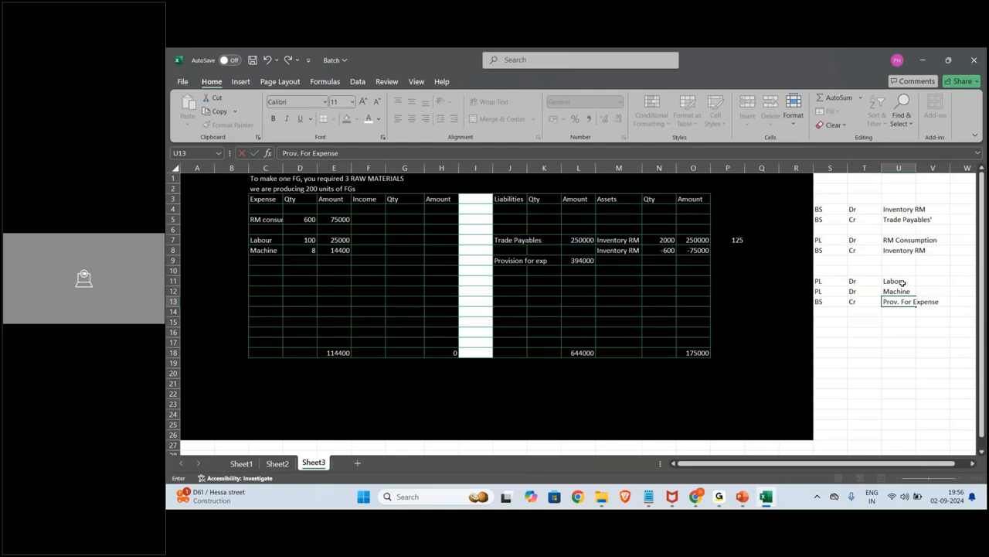
Correct the Provision for exp amount in L9 to 39400.
{"action": "left_click", "coordinate": [586, 262]}
{"action": "type", "text": "39400"}
{"action": "key", "text": "Return"}
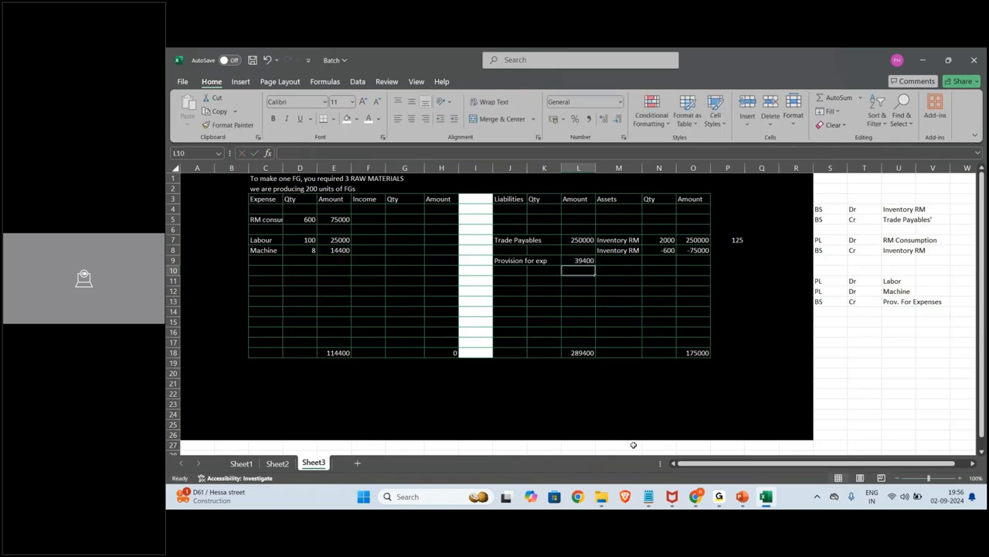
{"action": "left_click", "coordinate": [725, 502]}
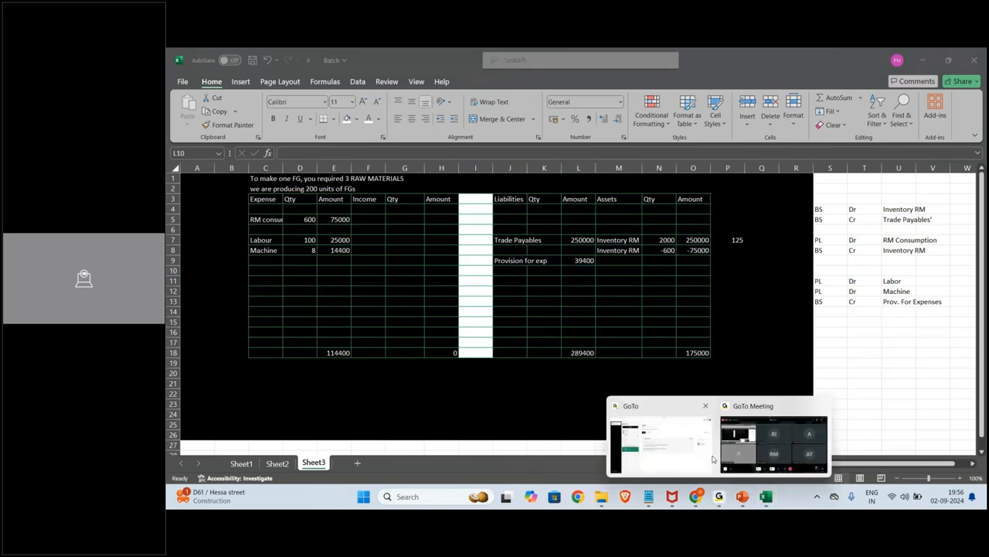
{"action": "mouse_move", "coordinate": [713, 459]}
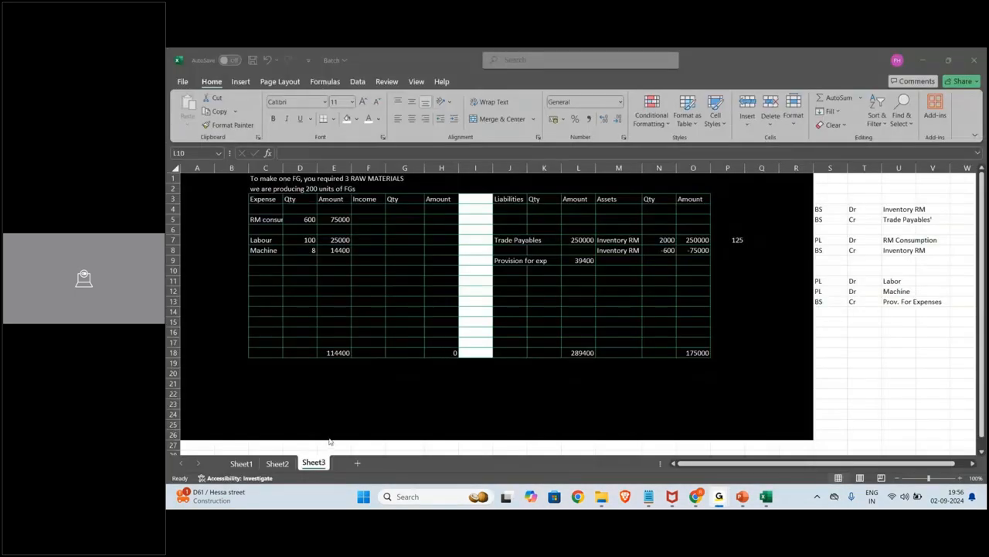
{"action": "left_click", "coordinate": [329, 439]}
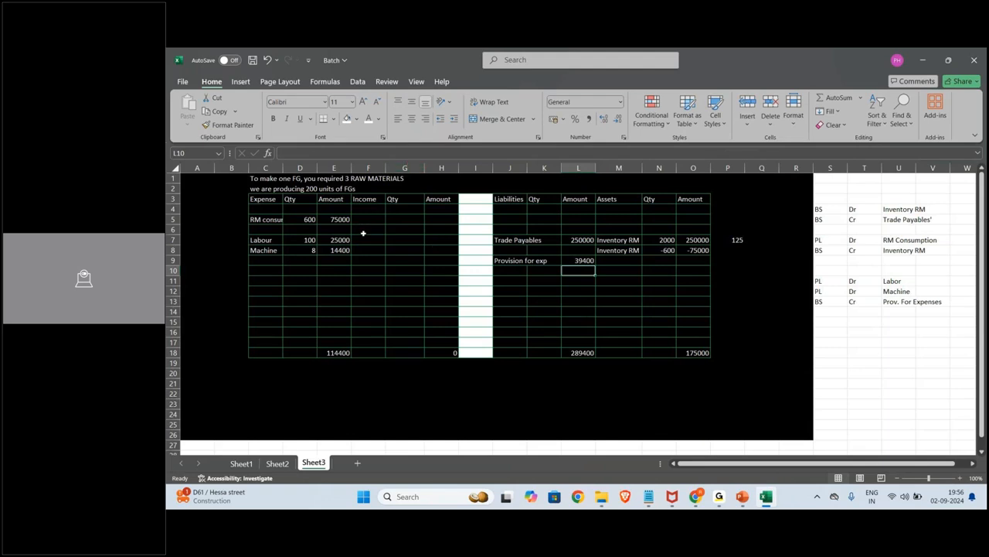
Try calculating the cost per finished unit in E20 with =E18/200, and clear the cell again.
{"action": "left_click", "coordinate": [331, 372]}
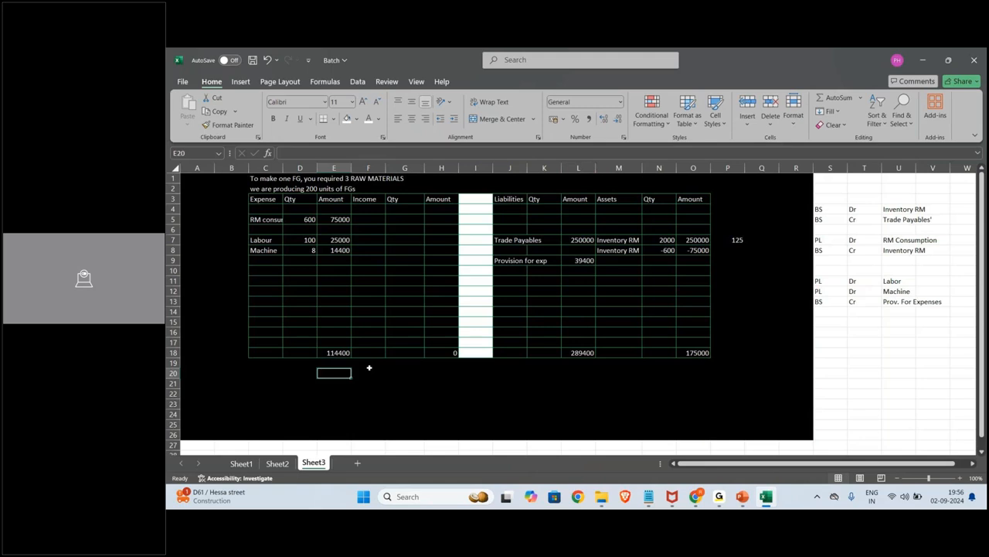
{"action": "type", "text": "="}
{"action": "key", "text": "Up"}
{"action": "key", "text": "Up"}
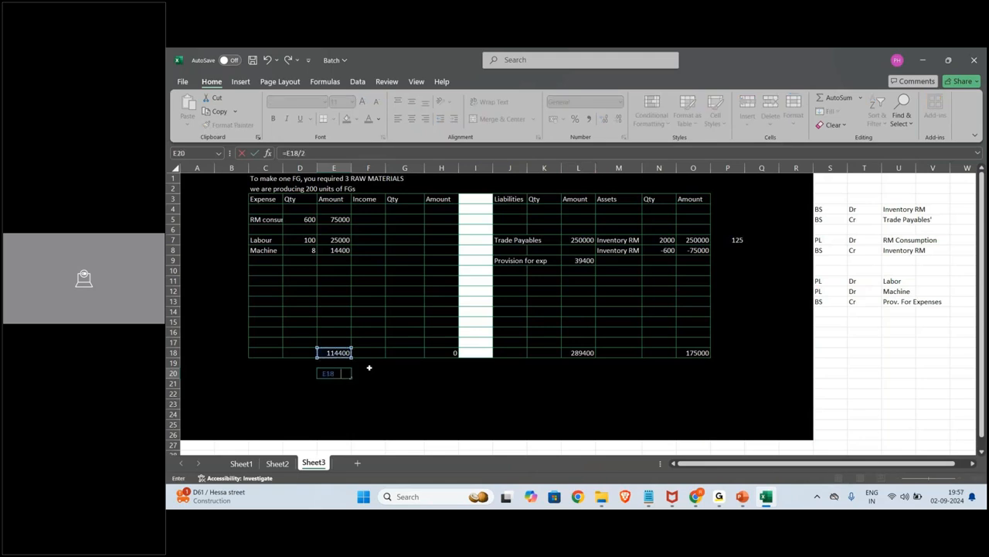
{"action": "key", "text": "Return"}
{"action": "key", "text": "Up"}
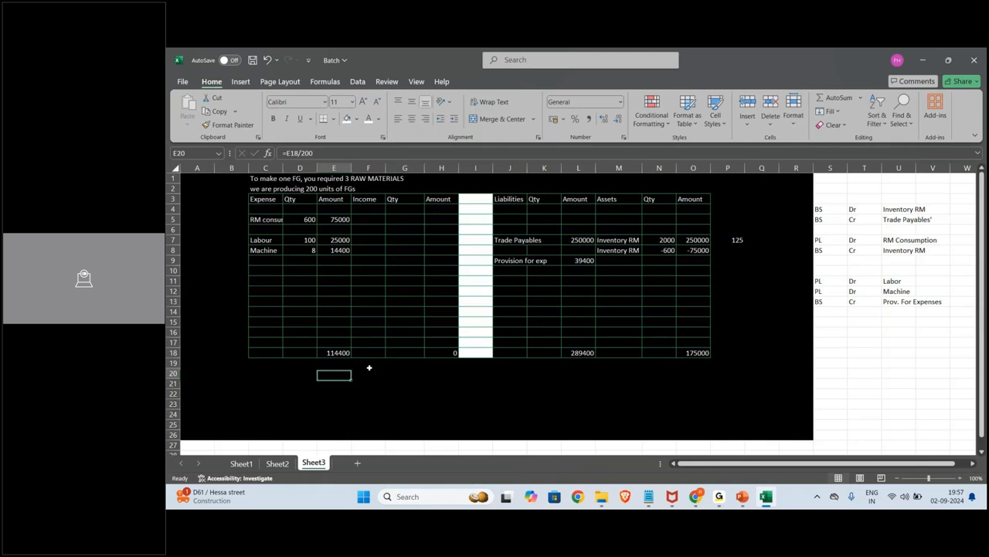
{"action": "left_click", "coordinate": [369, 119]}
{"action": "key", "text": "Delete"}
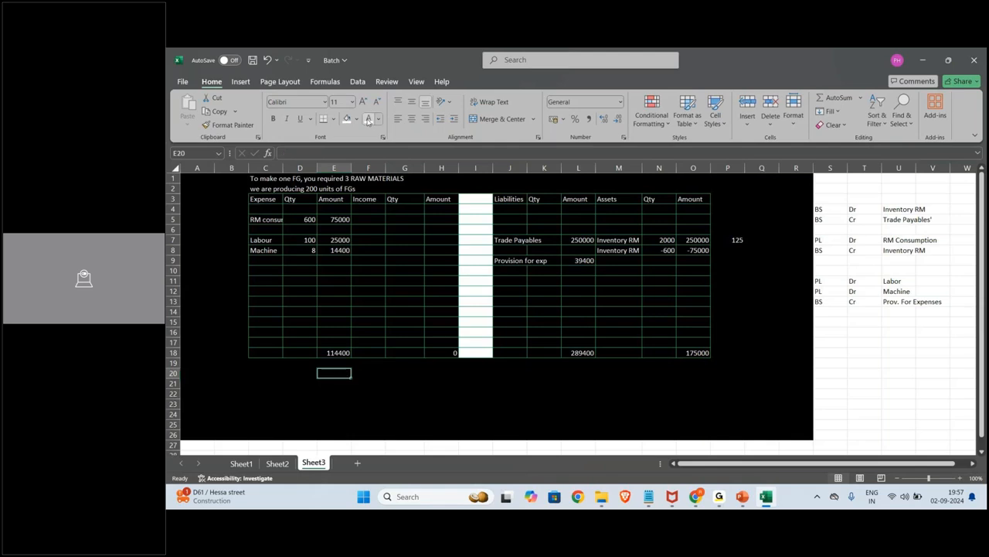
Add a Revenue line under Income in row 4 with a quantity of 50.
{"action": "left_click", "coordinate": [381, 211]}
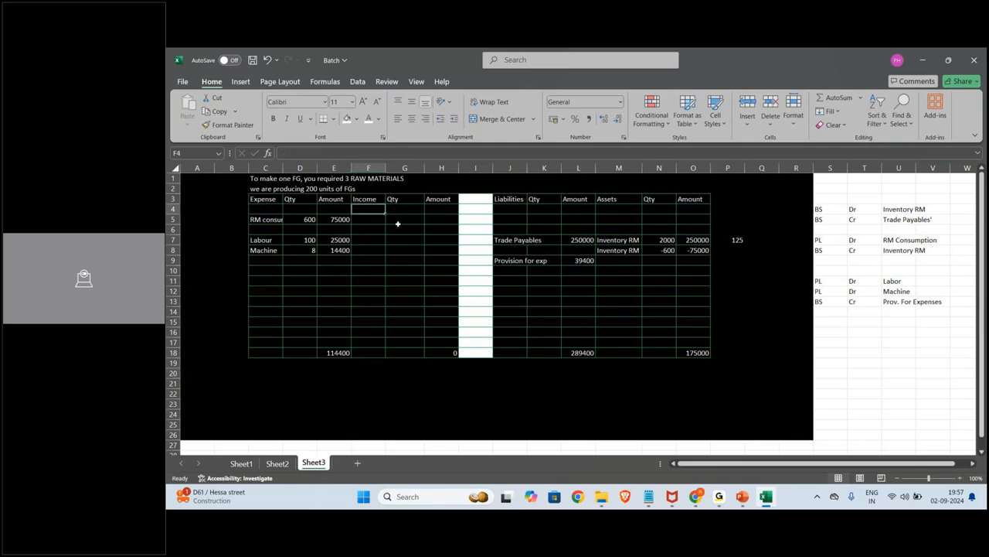
{"action": "type", "text": "R"}
{"action": "key", "text": "Caps_Lock"}
{"action": "type", "text": "EV"}
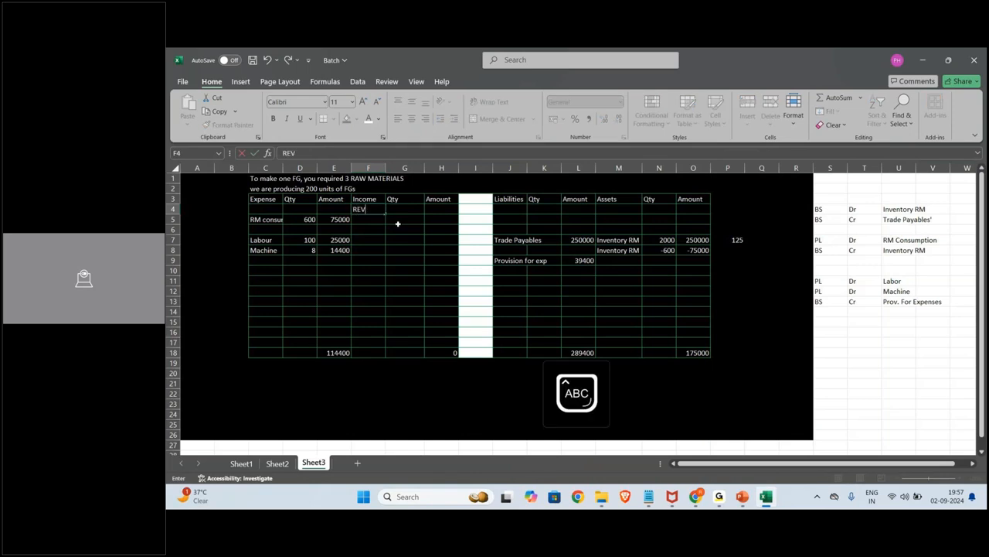
{"action": "key", "text": "Caps_Lock"}
{"action": "key", "text": "BackSpace"}
{"action": "key", "text": "BackSpace"}
{"action": "type", "text": "evenue"}
{"action": "key", "text": "Tab"}
{"action": "type", "text": "5"}
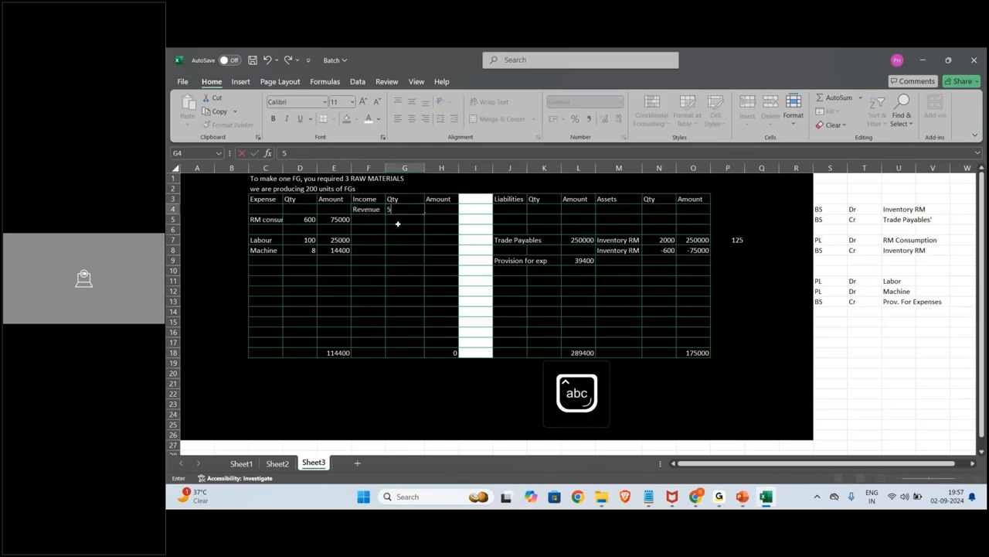
{"action": "type", "text": "0"}
{"action": "key", "text": "Tab"}
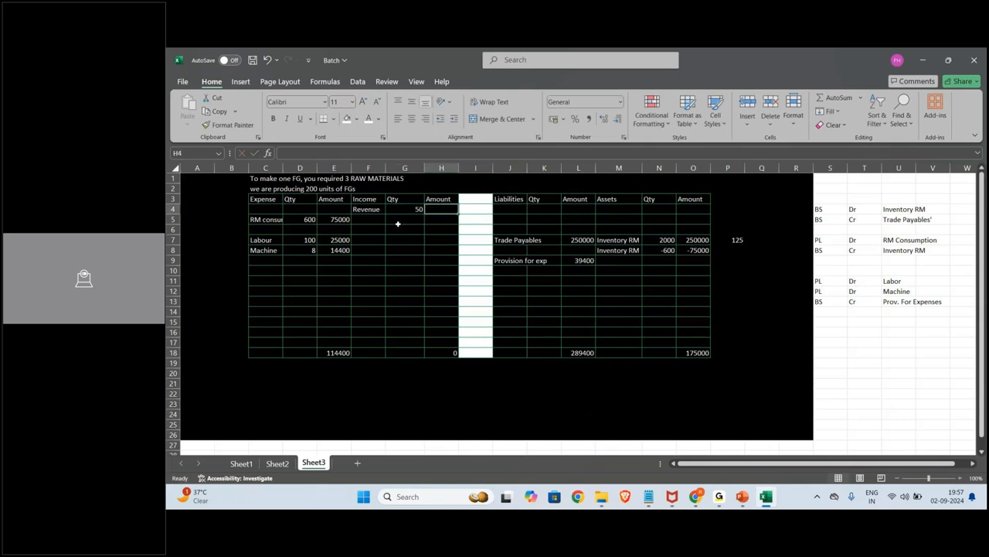
Calculate the Revenue amount in H4 with the formula =G4*1000.
{"action": "type", "text": "="}
{"action": "key", "text": "Left"}
{"action": "type", "text": "*1000"}
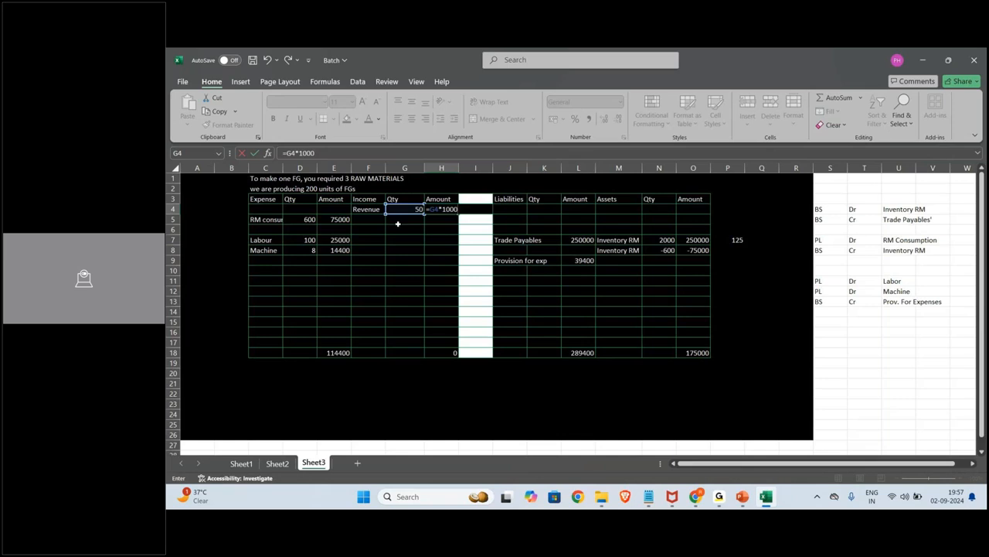
{"action": "key", "text": "Return"}
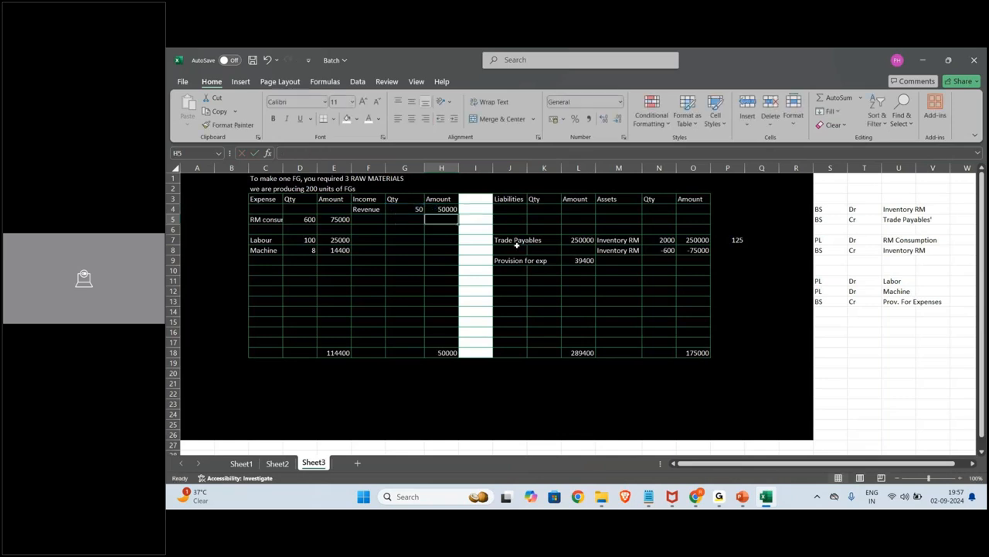
Add a Trade Receivables line under Assets in row 10 with quantity 50 and its amount linked to the Revenue amount in H4.
{"action": "left_click", "coordinate": [619, 275]}
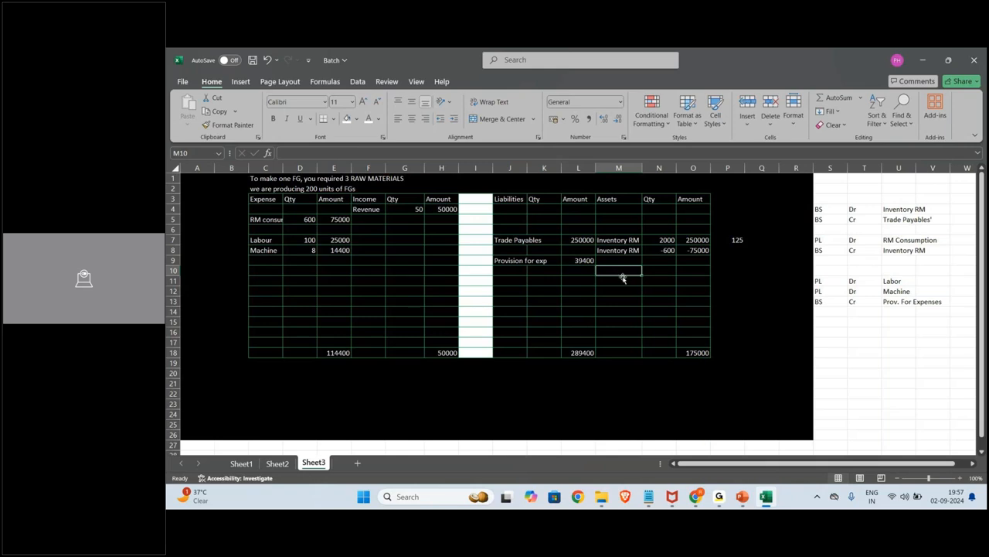
{"action": "type", "text": "Tra"}
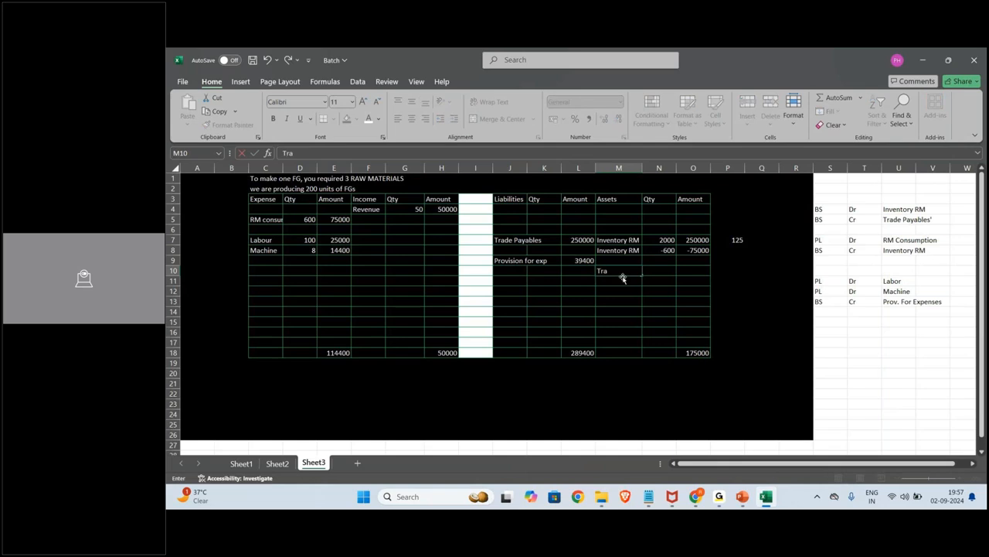
{"action": "type", "text": "de Receivables"}
{"action": "key", "text": "Tab"}
{"action": "type", "text": "50"}
{"action": "key", "text": "Tab"}
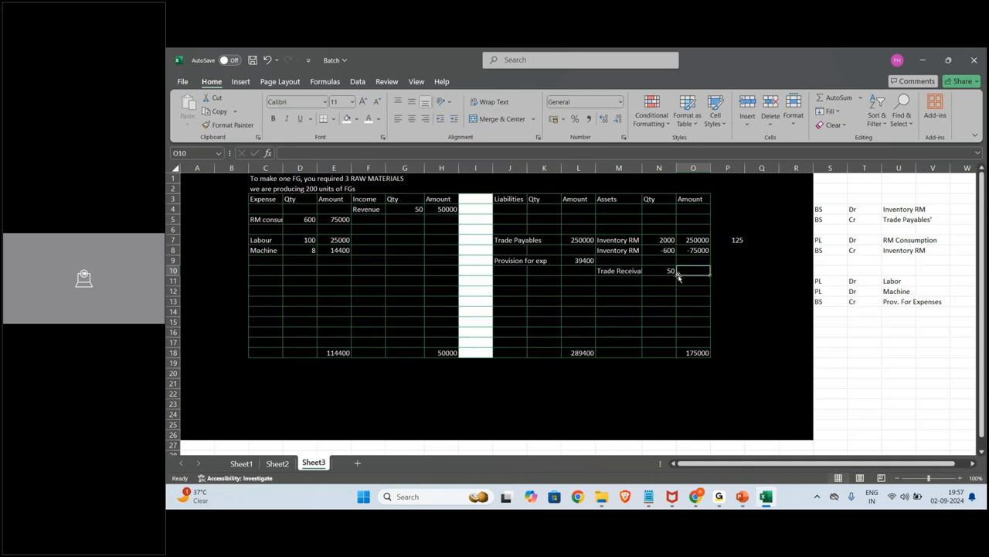
{"action": "type", "text": "="}
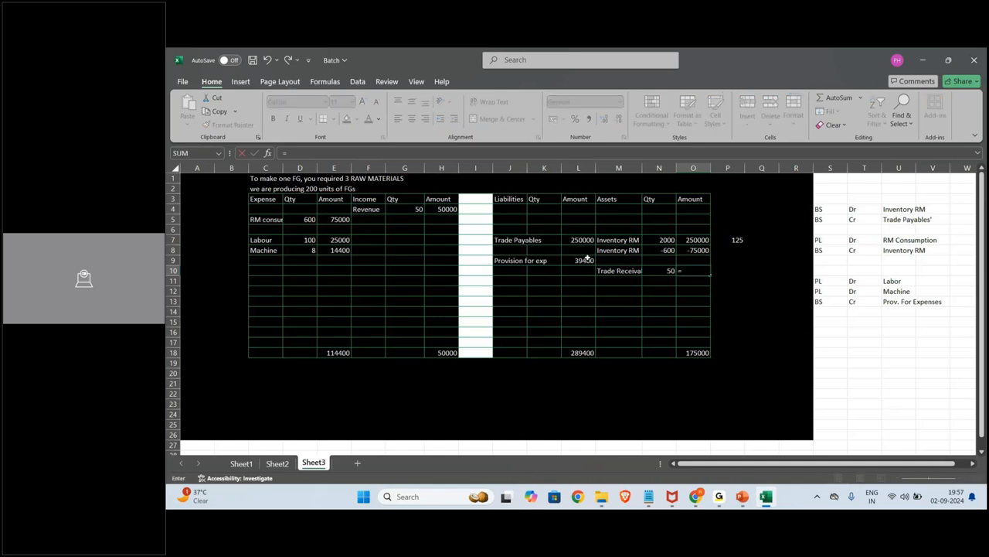
{"action": "left_click", "coordinate": [445, 209]}
{"action": "key", "text": "Return"}
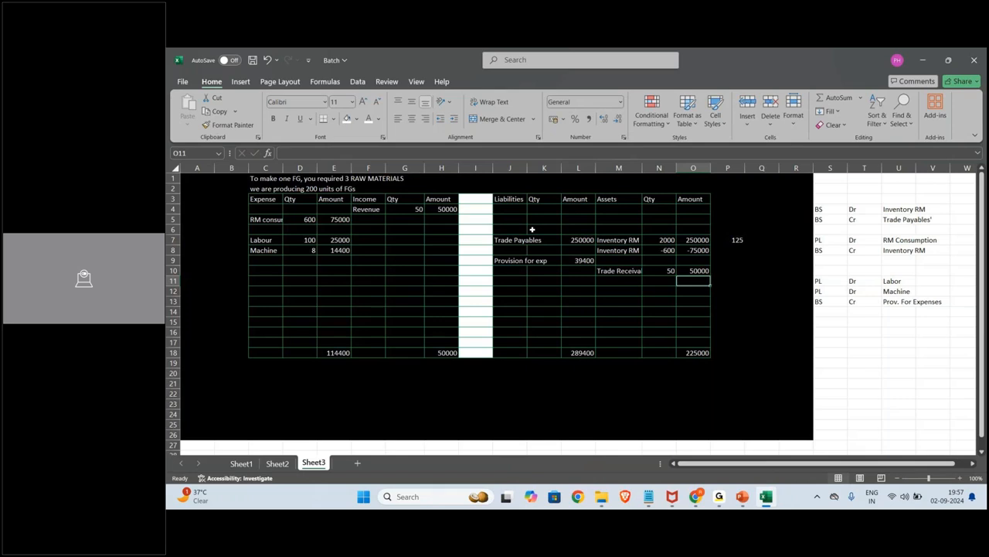
Label C15 as Profit and check the formulas of the income and expense totals in row 18.
{"action": "left_click", "coordinate": [267, 326]}
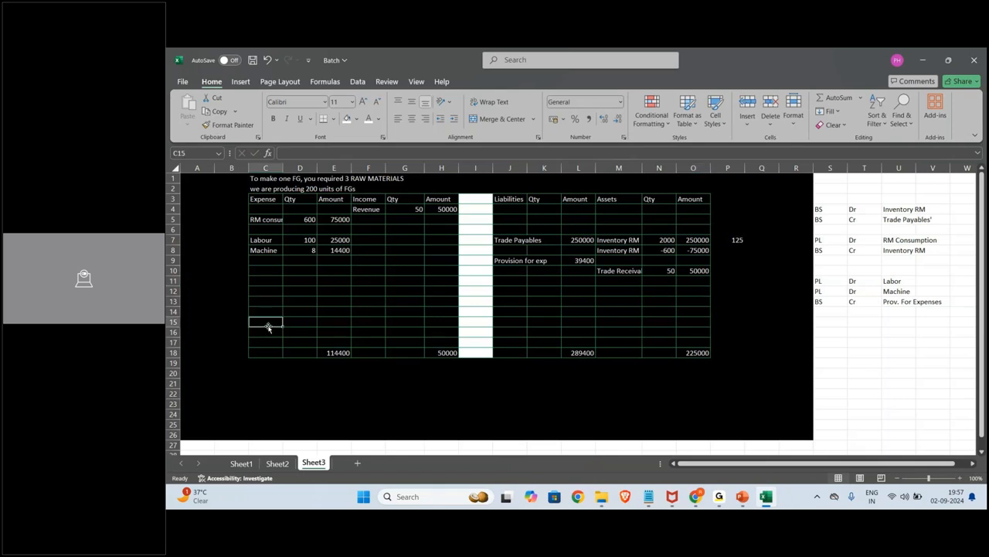
{"action": "type", "text": "P"}
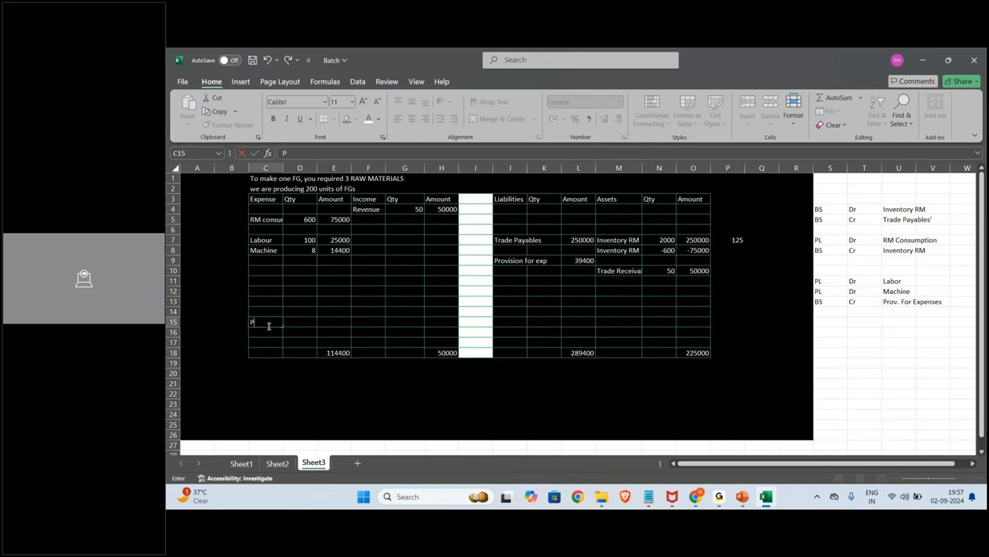
{"action": "type", "text": "rofit"}
{"action": "key", "text": "Return"}
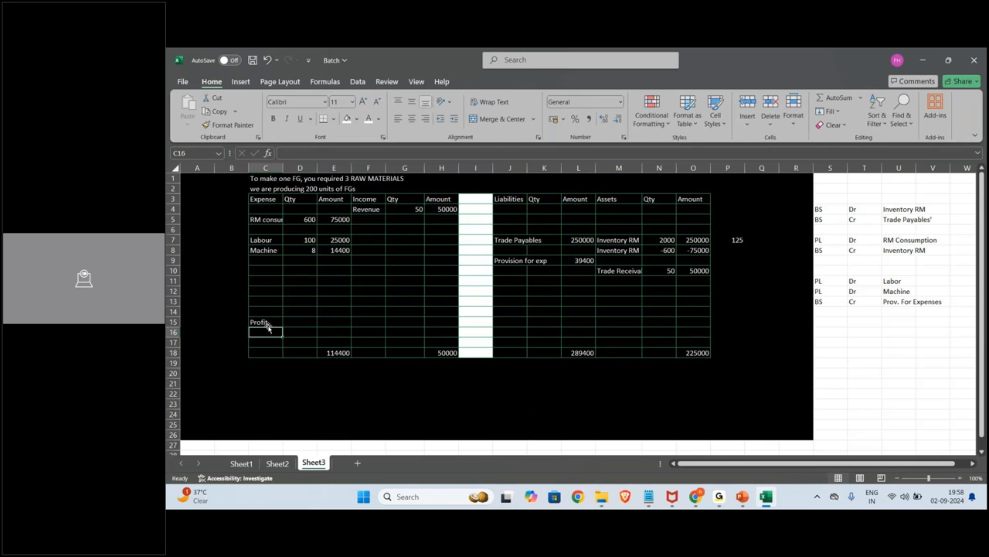
{"action": "left_click", "coordinate": [452, 352]}
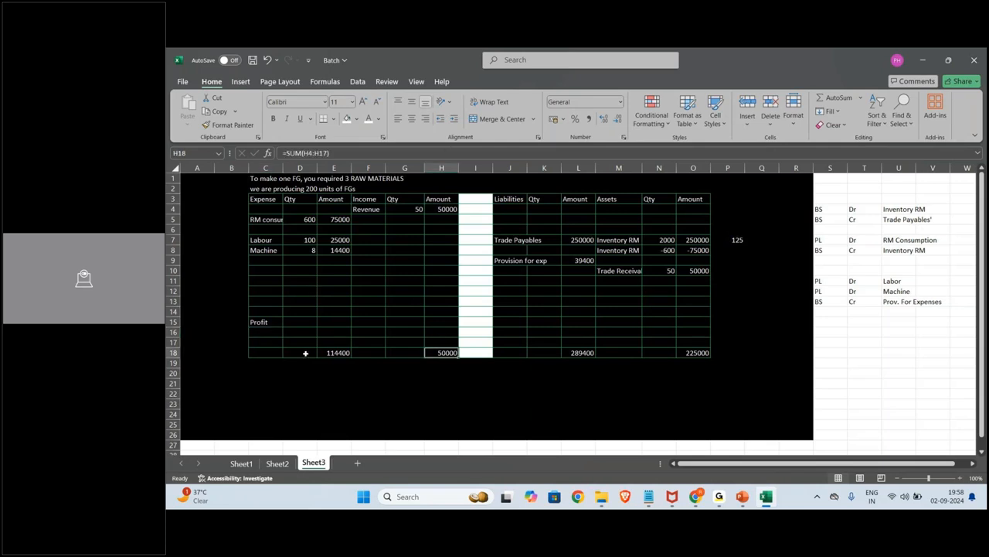
{"action": "left_click", "coordinate": [334, 353]}
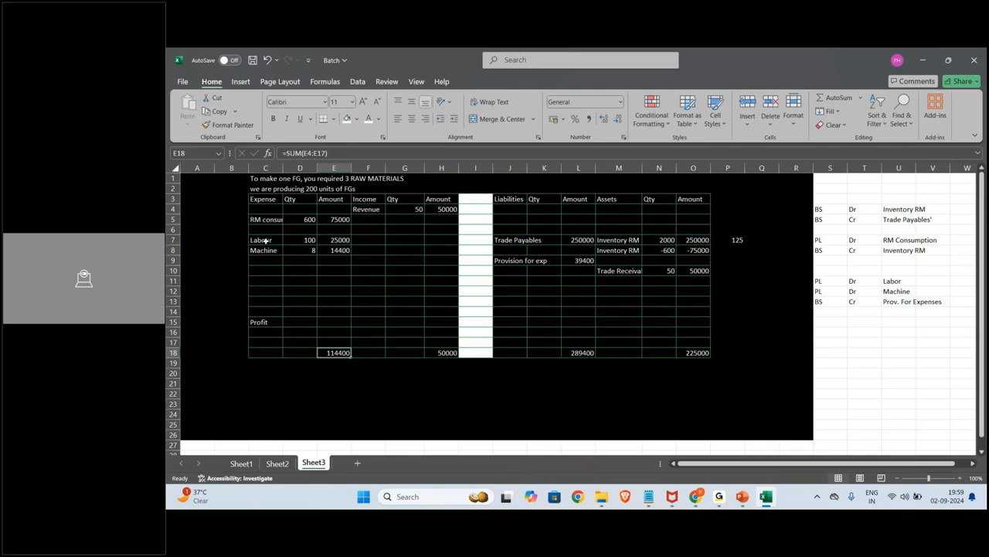
Move the RM consumption line down from row 5 to row 6, directly above Labour.
{"action": "left_click_drag", "start_coordinate": [261, 220], "coordinate": [323, 229]}
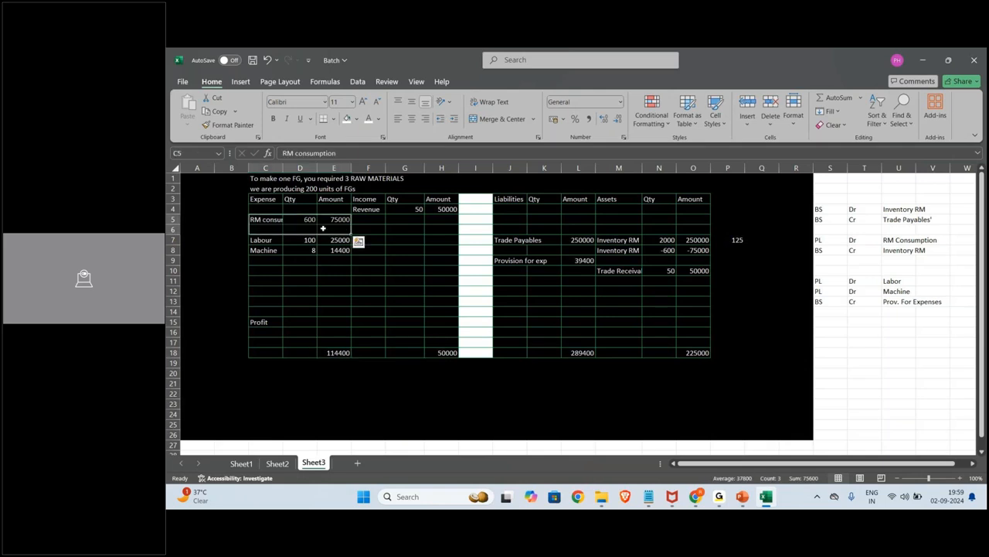
{"action": "left_click", "coordinate": [230, 271]}
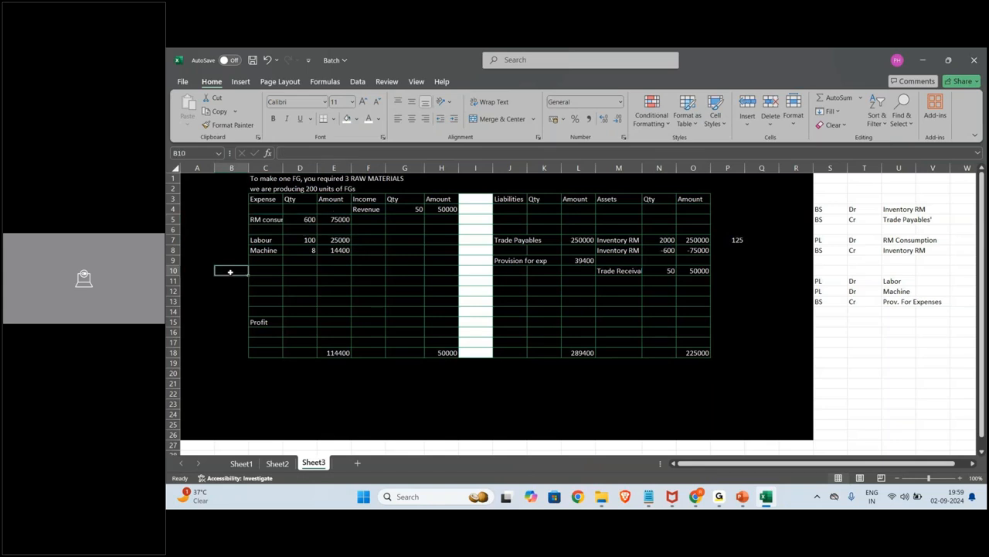
{"action": "left_click_drag", "start_coordinate": [272, 220], "coordinate": [332, 230]}
{"action": "key", "text": "ctrl+d"}
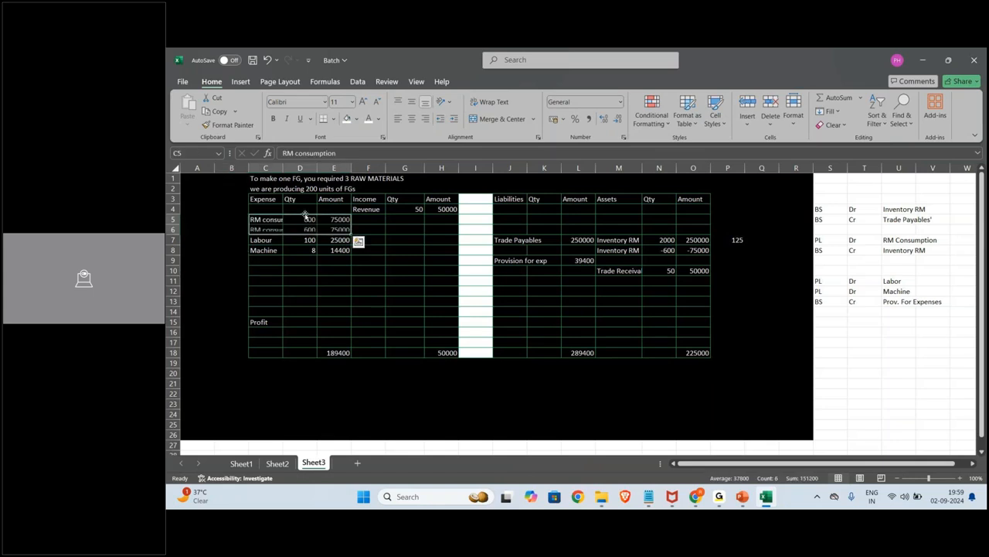
{"action": "left_click_drag", "start_coordinate": [272, 218], "coordinate": [318, 220]}
{"action": "key", "text": "Delete"}
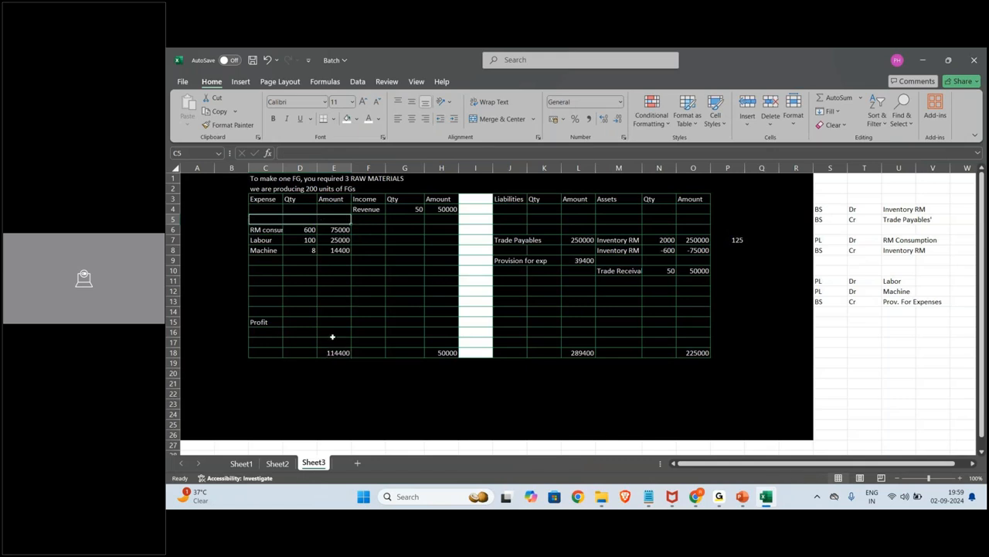
Check the sum of the RM, Labour and Machine amounts and clear the Revenue quantity and amount in G4:H4.
{"action": "left_click_drag", "start_coordinate": [333, 229], "coordinate": [338, 246]}
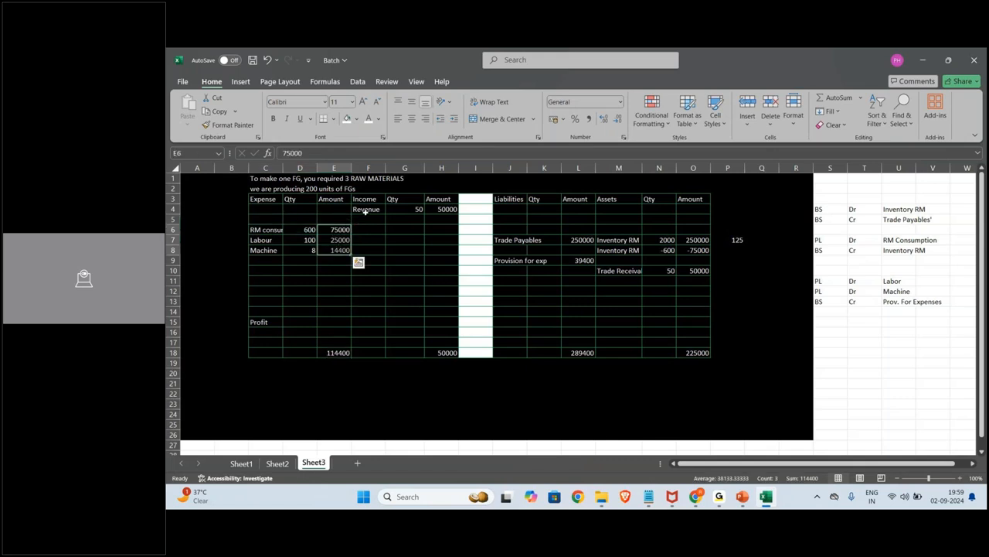
{"action": "left_click_drag", "start_coordinate": [404, 208], "coordinate": [442, 209]}
{"action": "key", "text": "Delete"}
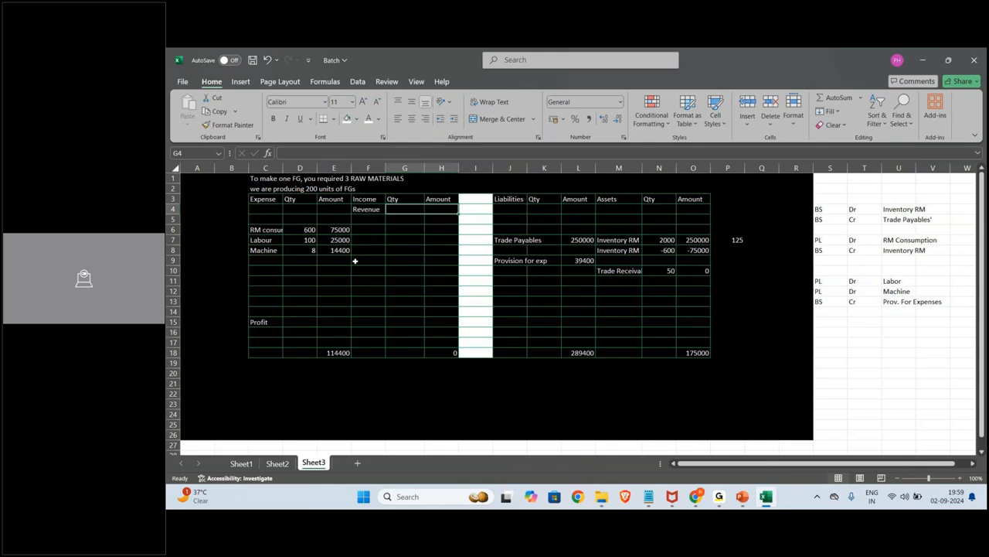
Add a COGM line under Income in row 6 with quantity 200 and amount 114000.
{"action": "left_click", "coordinate": [365, 231]}
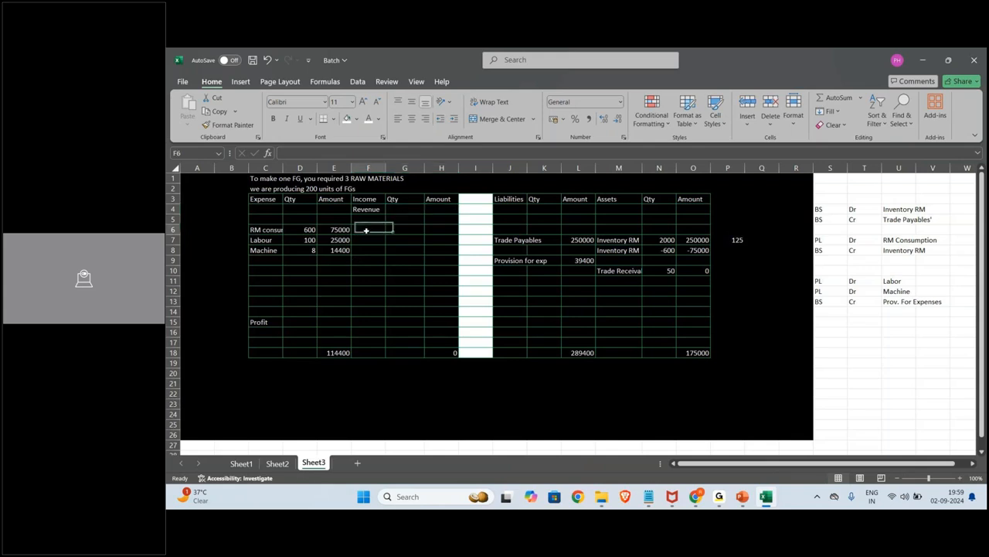
{"action": "key", "text": "Caps_Lock"}
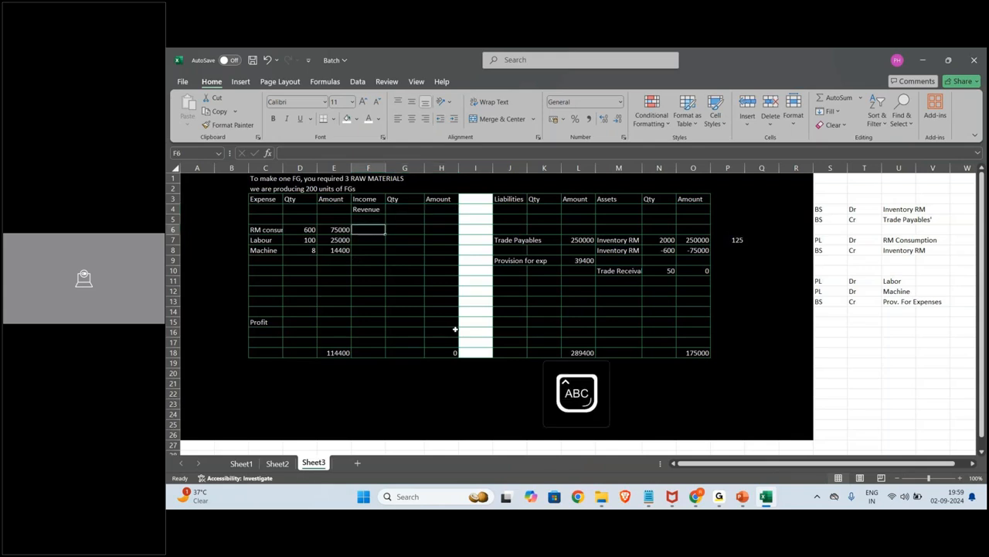
{"action": "type", "text": "COGM"}
{"action": "key", "text": "Tab"}
{"action": "type", "text": "200"}
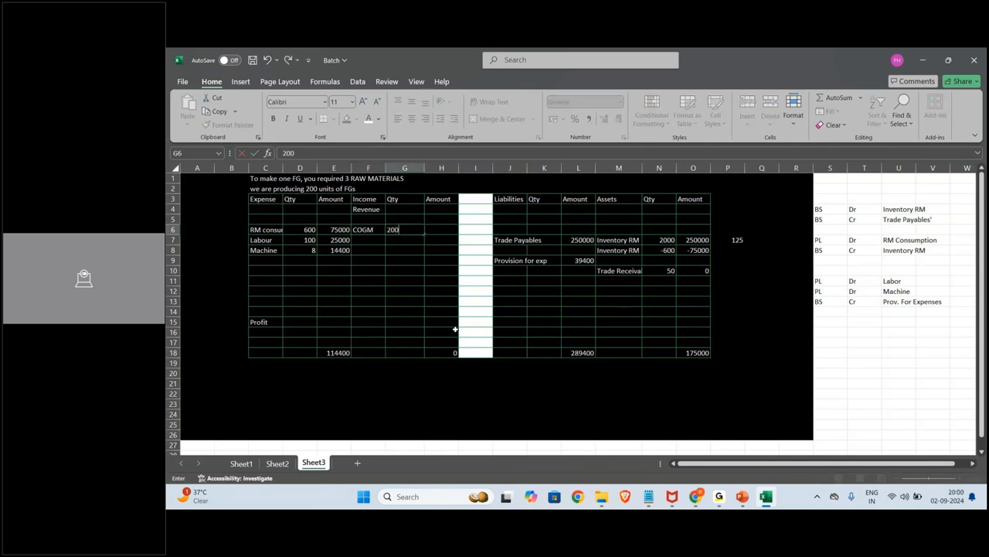
{"action": "key", "text": "Tab"}
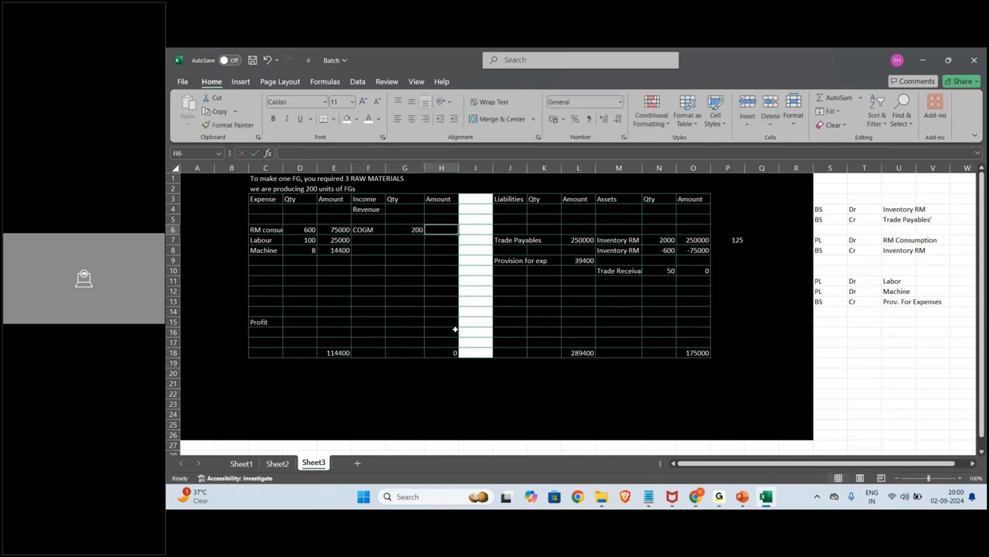
{"action": "type", "text": "11"}
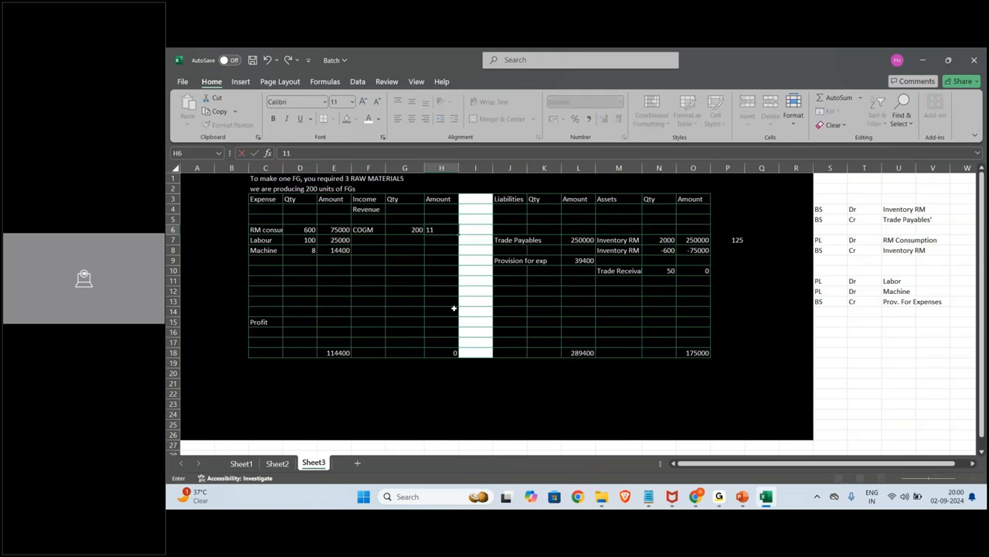
{"action": "type", "text": "4000"}
{"action": "key", "text": "Return"}
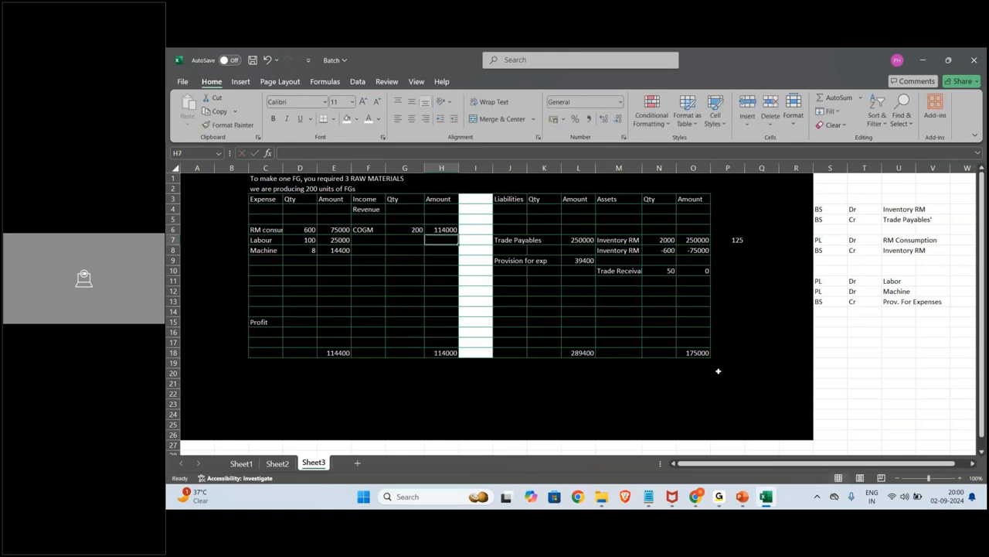
Copy the Inventory RM and Trade Payables journal entry from S4:U5 to S16:U17.
{"action": "left_click_drag", "start_coordinate": [834, 206], "coordinate": [920, 222]}
{"action": "key", "text": "ctrl+c"}
{"action": "left_click", "coordinate": [830, 331]}
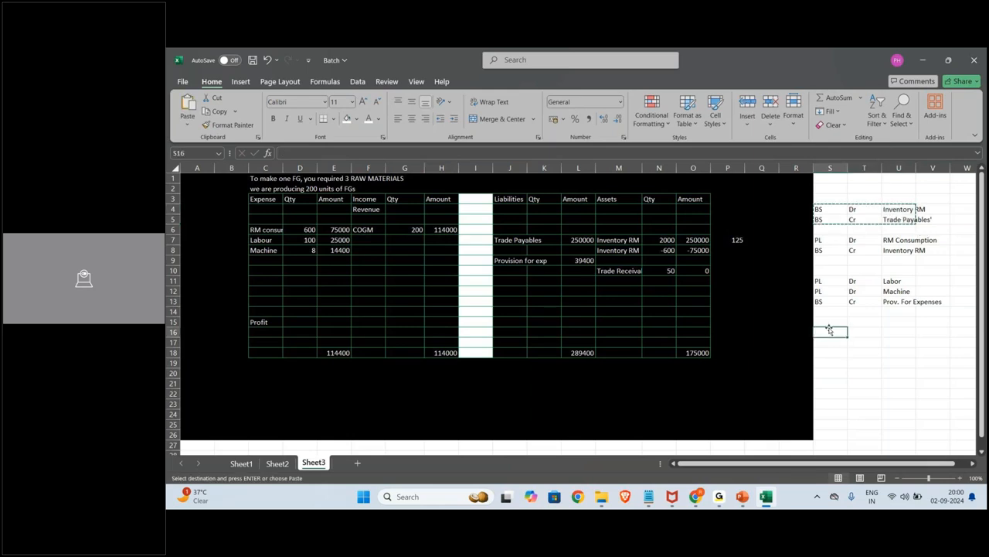
{"action": "key", "text": "ctrl+v"}
Change the debit account in U16 of the copied journal entry to Inventory FG.
{"action": "left_click", "coordinate": [892, 333]}
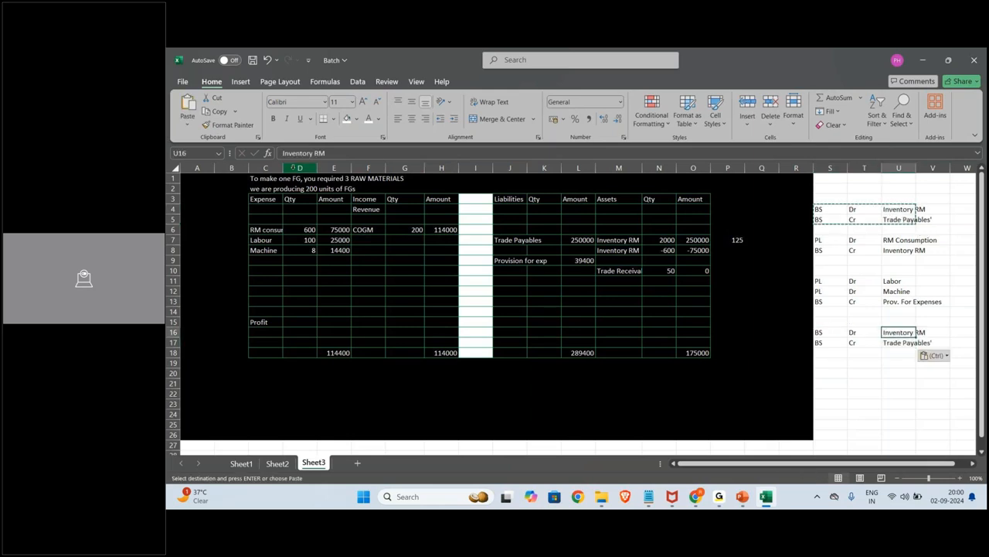
{"action": "left_click", "coordinate": [332, 153]}
{"action": "key", "text": "Caps_Lock"}
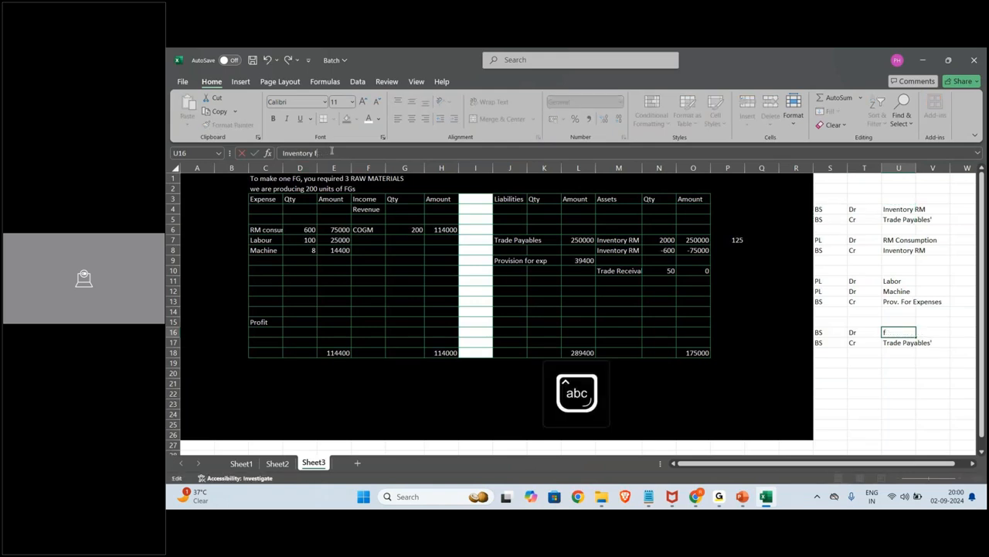
{"action": "key", "text": "BackSpace"}
{"action": "key", "text": "BackSpace"}
{"action": "key", "text": "BackSpace"}
{"action": "key", "text": "Caps_Lock"}
{"action": "type", "text": "FG"}
{"action": "key", "text": "Return"}
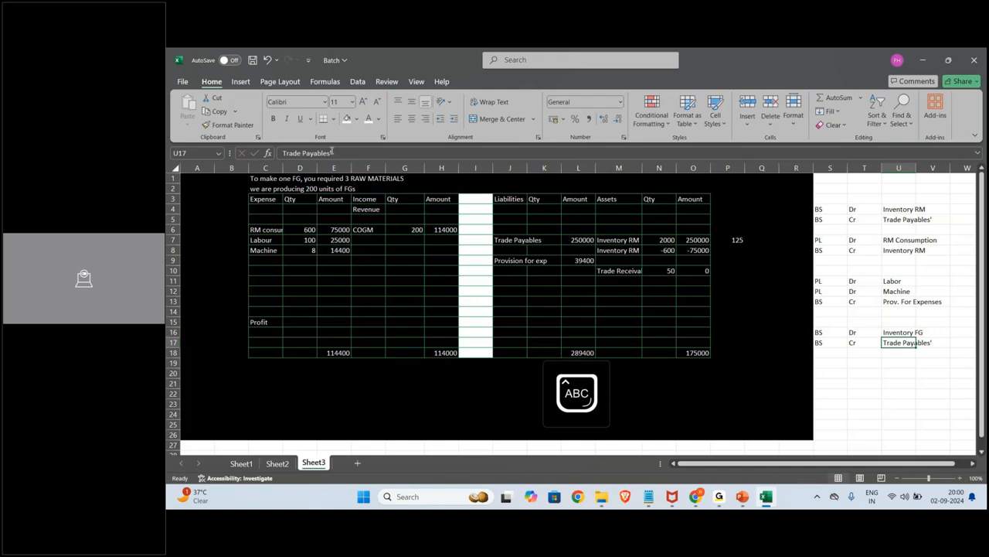
Replace the credit account in U17 of the copied journal entry with COGM A/c.
{"action": "key", "text": "Caps_Lock"}
{"action": "key", "text": "BackSpace"}
{"action": "key", "text": "Caps_Lock"}
{"action": "key", "text": "Caps_Lock"}
{"action": "type", "text": "cogm"}
{"action": "key", "text": "Caps_Lock"}
{"action": "key", "text": "Caps_Lock"}
{"action": "key", "text": "BackSpace"}
{"action": "key", "text": "Caps_Lock"}
{"action": "key", "text": "BackSpace"}
{"action": "key", "text": "BackSpace"}
{"action": "key", "text": "BackSpace"}
{"action": "type", "text": "COGM"}
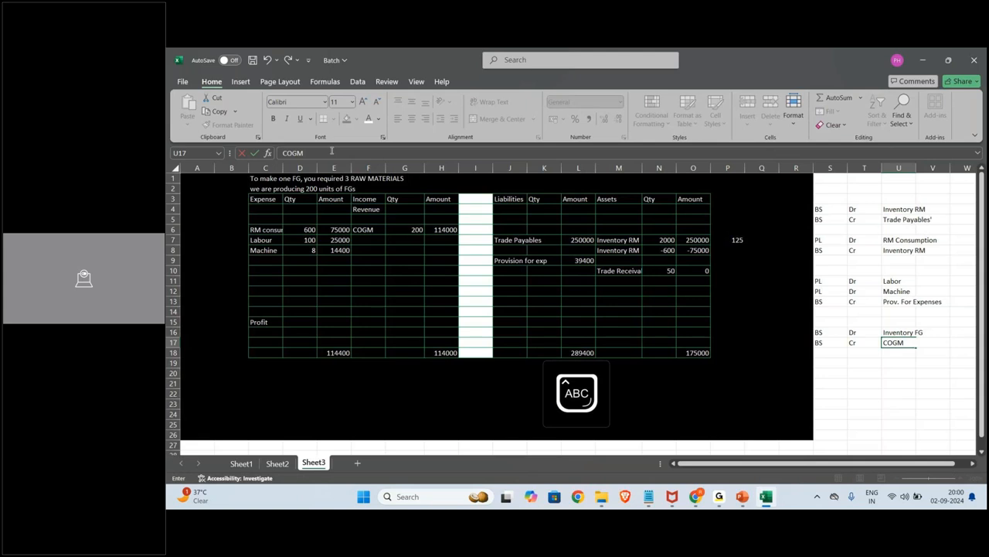
{"action": "type", "text": " A"}
{"action": "key", "text": "Caps_Lock"}
{"action": "type", "text": "/c"}
{"action": "key", "text": "Return"}
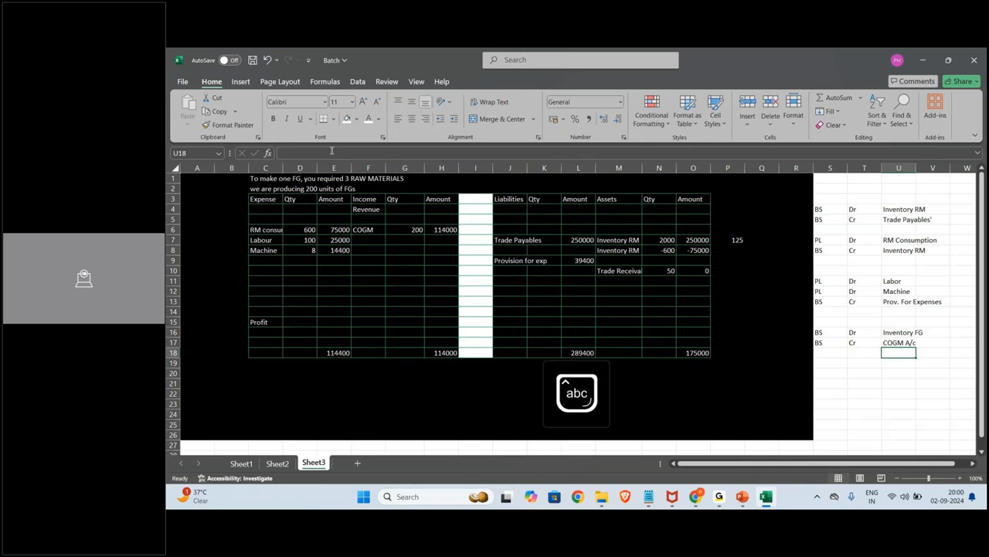
Fill the Inventory RM label down into M9 under Assets and change it to Inventory FG200.
{"action": "left_click", "coordinate": [610, 262]}
{"action": "key", "text": "ctrl+d"}
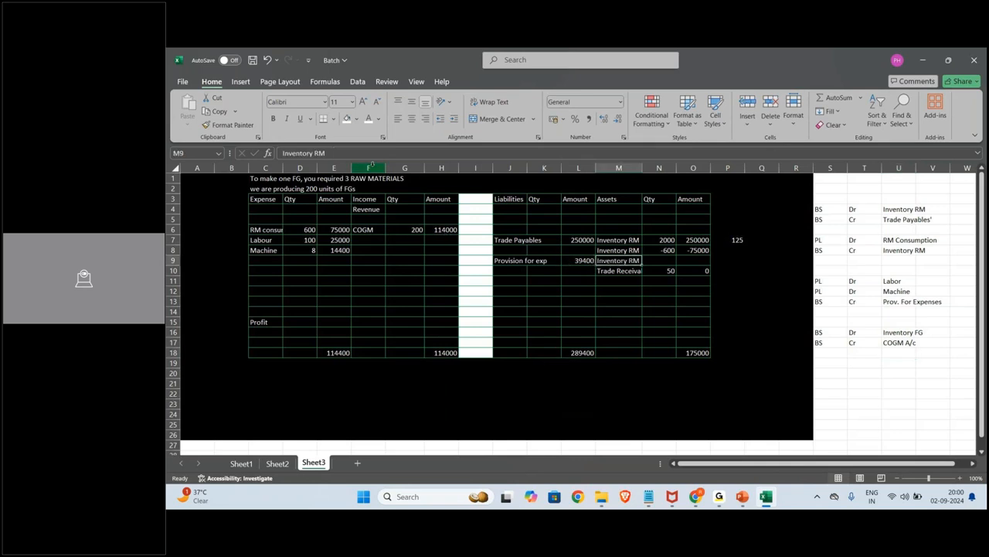
{"action": "left_click", "coordinate": [339, 152]}
{"action": "key", "text": "BackSpace"}
{"action": "key", "text": "BackSpace"}
{"action": "type", "text": "fg"}
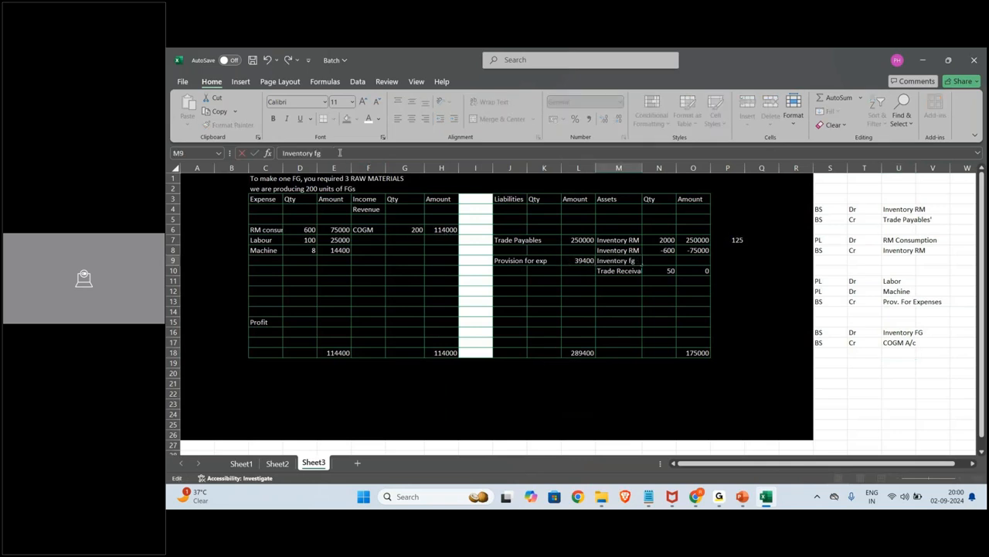
{"action": "key", "text": "Caps_Lock"}
{"action": "key", "text": "BackSpace"}
{"action": "key", "text": "BackSpace"}
{"action": "type", "text": "FG"}
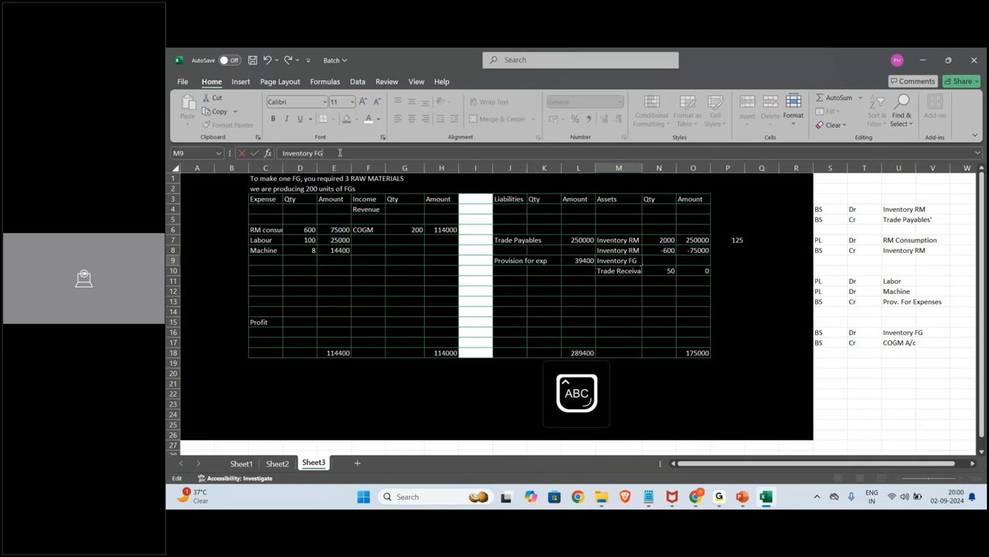
{"action": "type", "text": "200"}
{"action": "key", "text": "Return"}
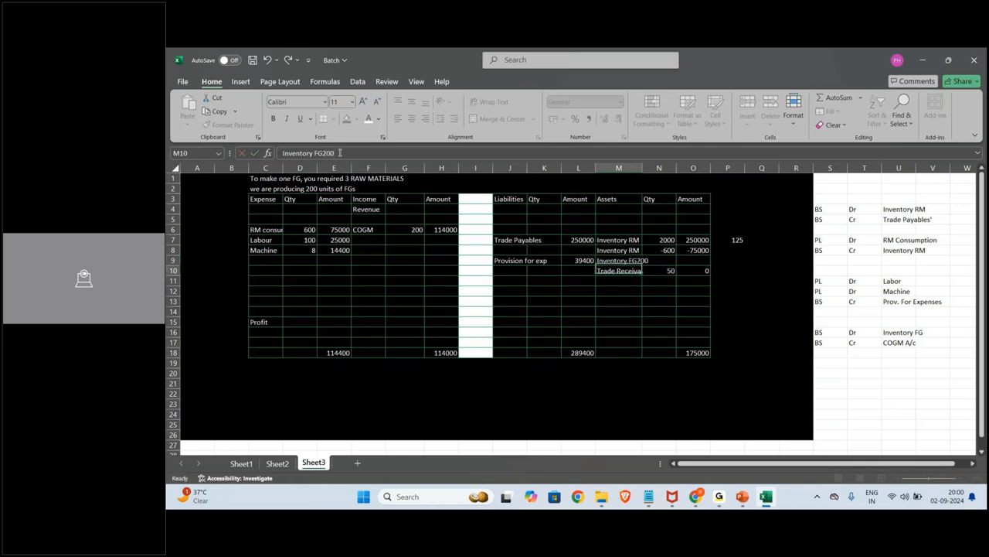
Enter quantity 200 and amount 114000 for the finished goods inventory line in N9:O9.
{"action": "key", "text": "Up"}
{"action": "key", "text": "Right"}
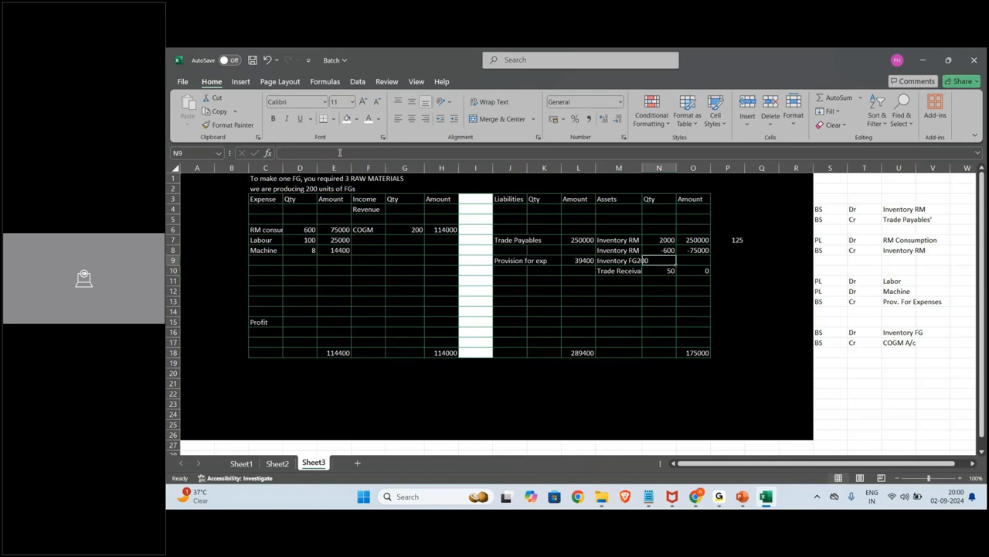
{"action": "type", "text": "200"}
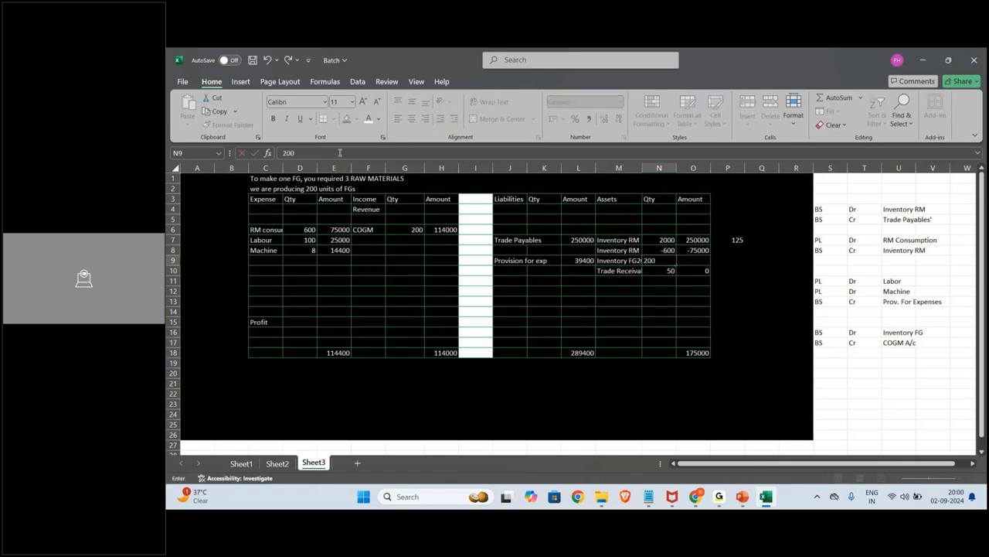
{"action": "key", "text": "Tab"}
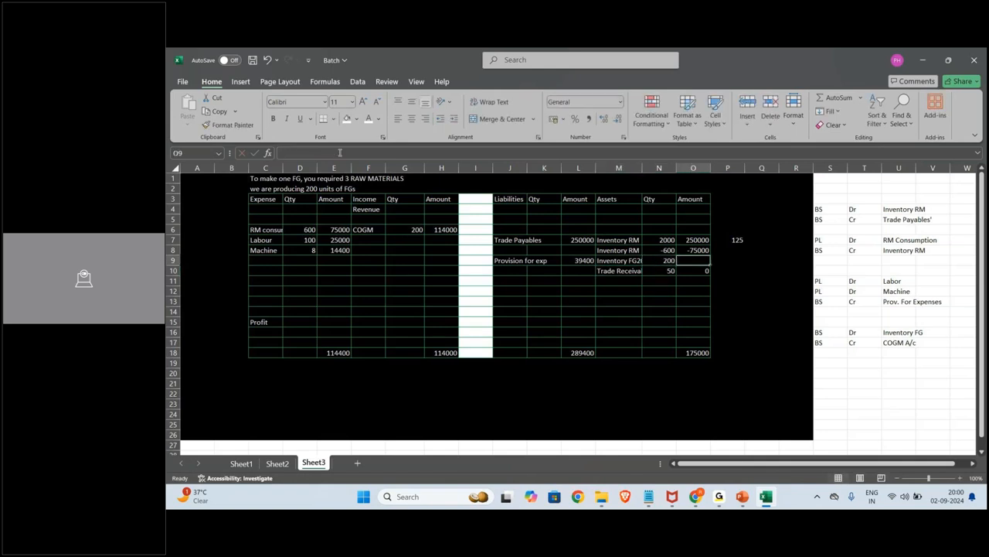
{"action": "type", "text": "114000"}
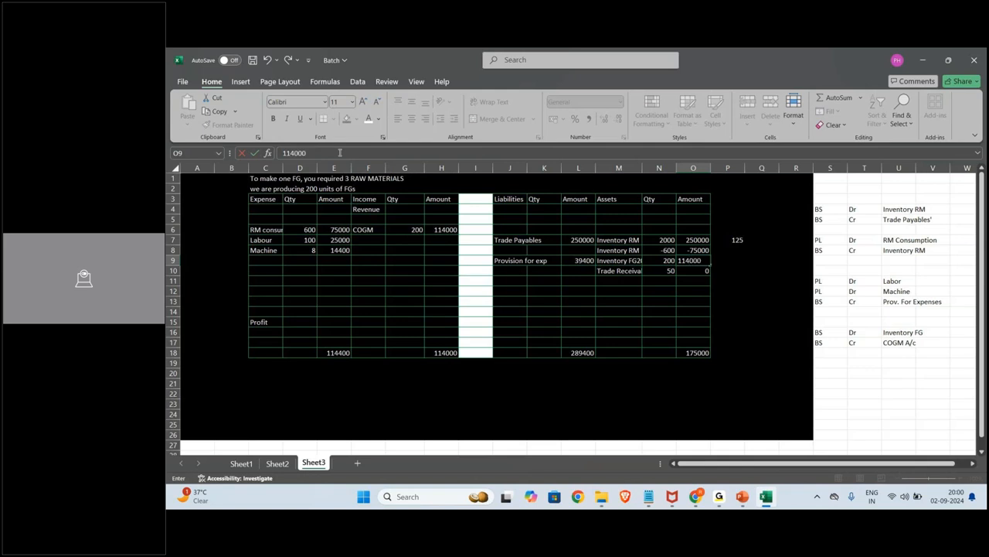
{"action": "key", "text": "Return"}
Move the Trade Receivables line from row 10 to row 12 by copying it there and clearing M10:O10.
{"action": "key", "text": "shift+Right"}
{"action": "key", "text": "shift+Right"}
{"action": "key", "text": "ctrl+c"}
{"action": "scroll", "coordinate": [718, 282], "scroll_direction": "down", "scroll_amount": 3}
{"action": "scroll", "coordinate": [340, 152], "scroll_direction": "up", "scroll_amount": 3}
{"action": "key", "text": "Down"}
{"action": "key", "text": "Down"}
{"action": "key", "text": "ctrl+v"}
{"action": "key", "text": "Up"}
{"action": "key", "text": "Up"}
{"action": "key", "text": "shift+Right"}
{"action": "key", "text": "shift+Right"}
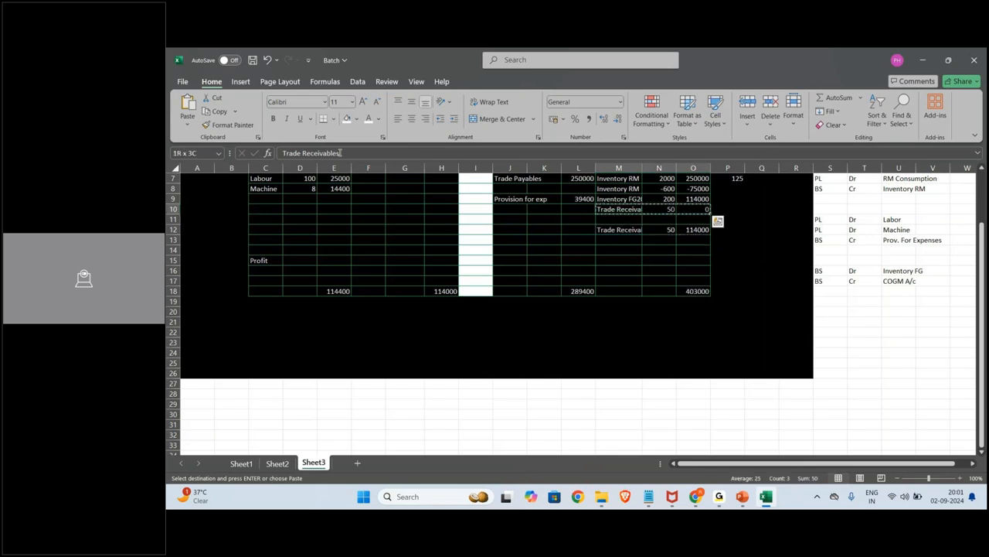
{"action": "key", "text": "Delete"}
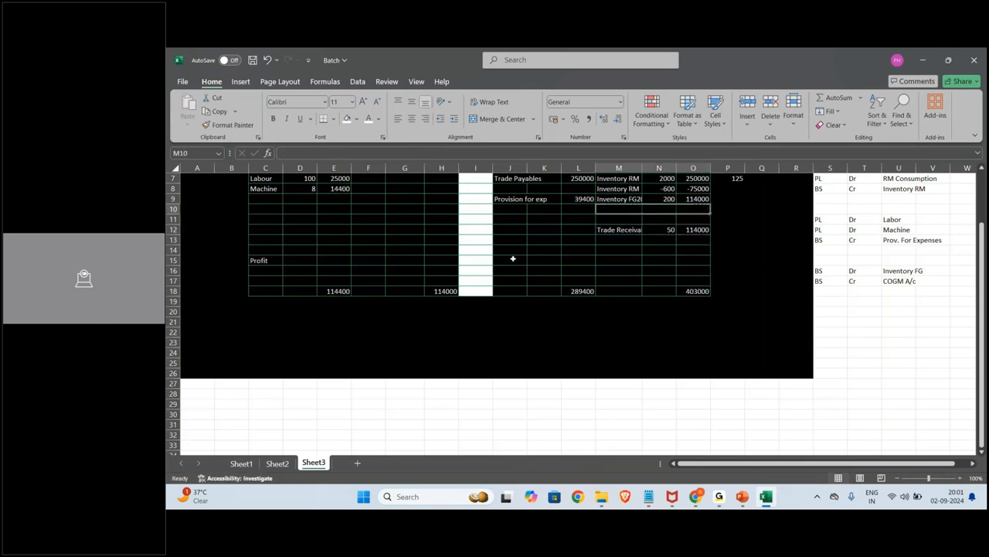
Correct the asset label in M9 to Inventory FG and repeat it in M10.
{"action": "scroll", "coordinate": [513, 259], "scroll_direction": "up", "scroll_amount": 2}
{"action": "left_click", "coordinate": [626, 260]}
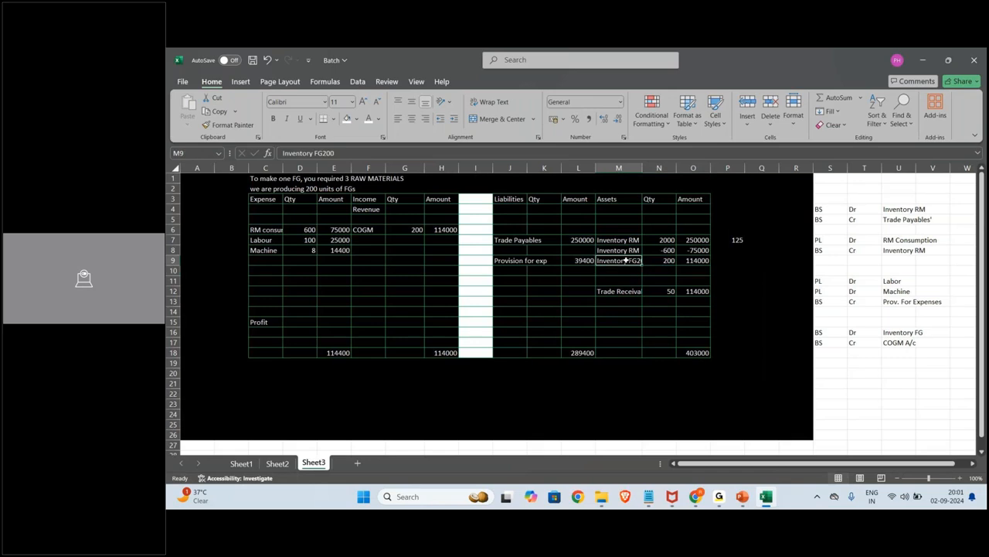
{"action": "left_click", "coordinate": [334, 153]}
{"action": "key", "text": "BackSpace"}
{"action": "key", "text": "BackSpace"}
{"action": "key", "text": "BackSpace"}
{"action": "key", "text": "BackSpace"}
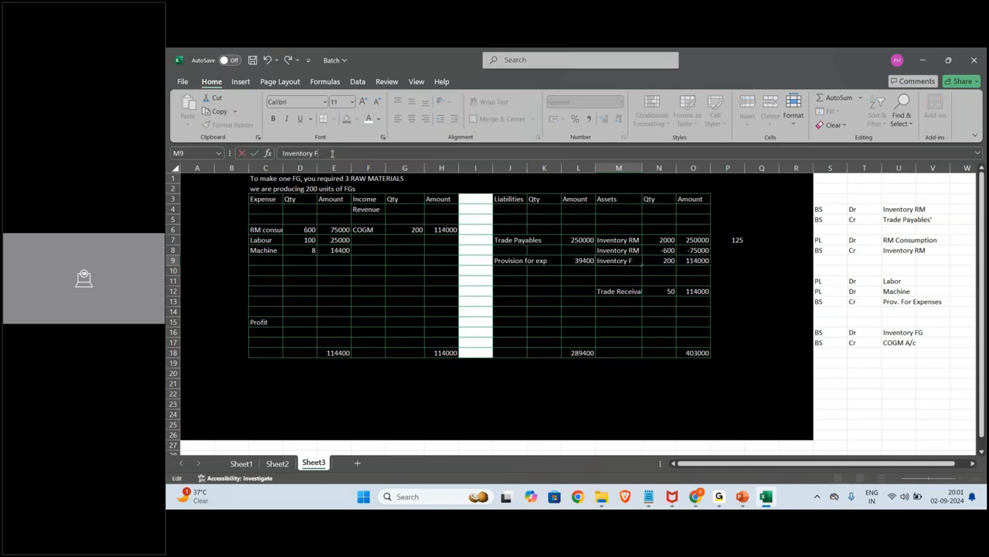
{"action": "key", "text": "Caps_Lock"}
{"action": "type", "text": "g"}
{"action": "key", "text": "BackSpace"}
{"action": "key", "text": "Caps_Lock"}
{"action": "type", "text": "G"}
{"action": "key", "text": "Return"}
{"action": "key", "text": "ctrl+d"}
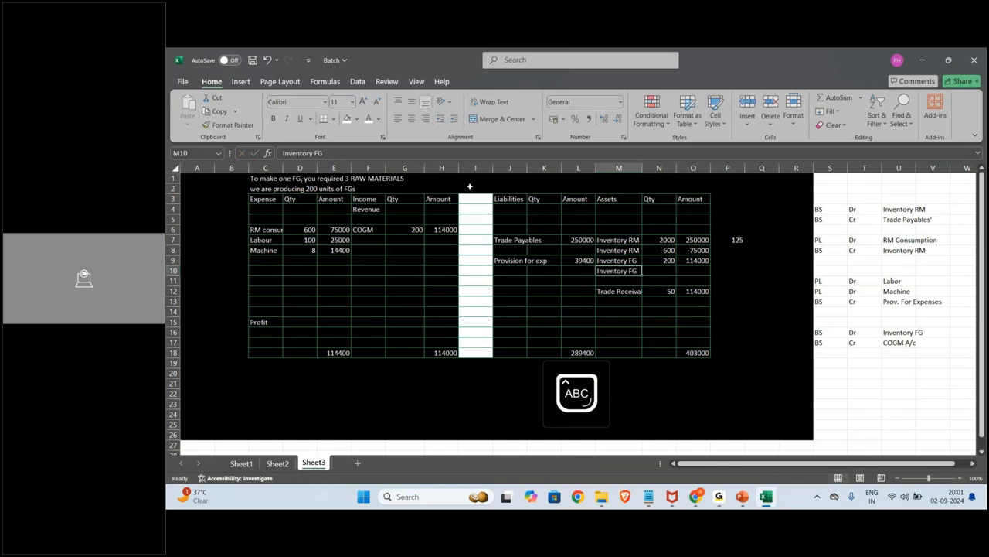
Enter the heading "When Goiods sold" in S19 below the COGM A/c journal entry.
{"action": "left_click", "coordinate": [832, 371]}
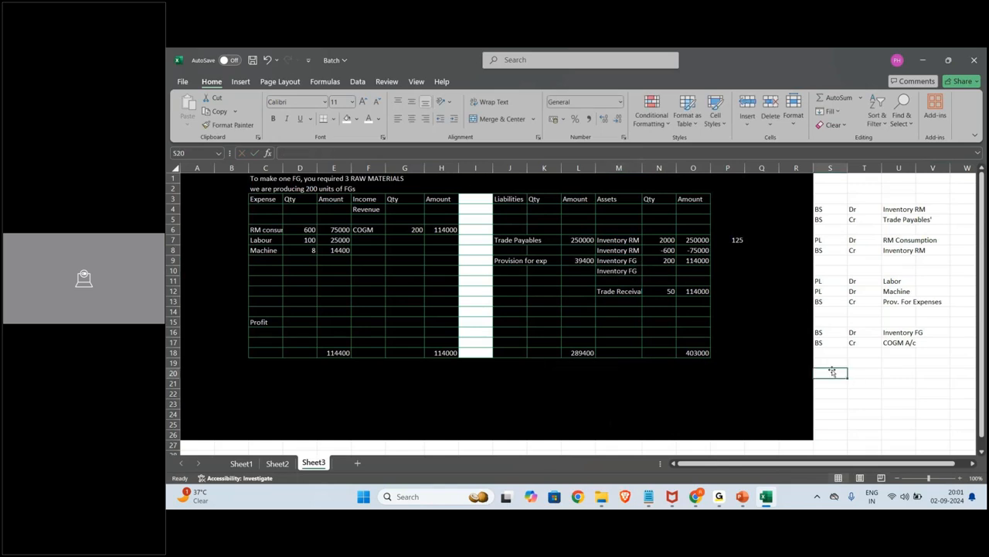
{"action": "key", "text": "Up"}
{"action": "type", "text": "W"}
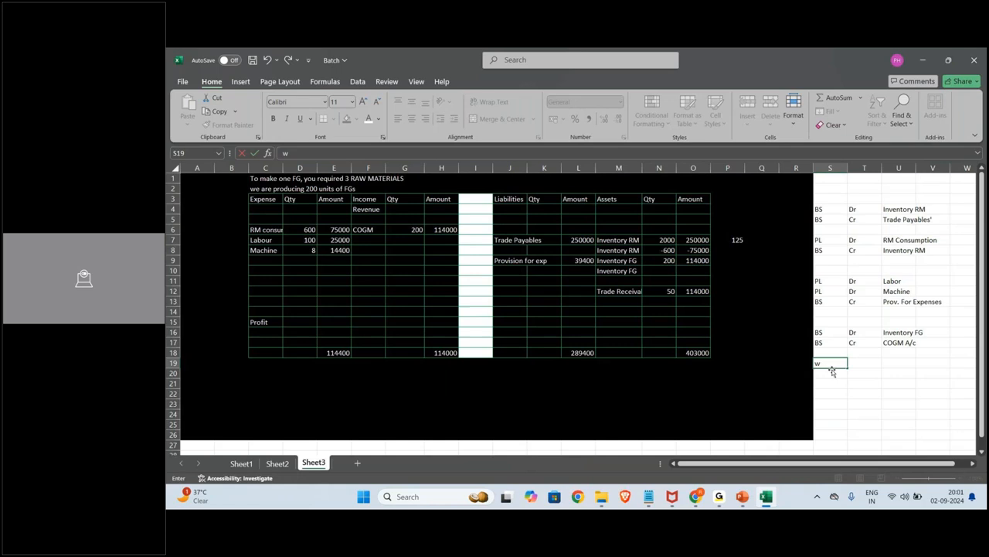
{"action": "key", "text": "Caps_Lock"}
{"action": "type", "text": "hen"}
{"action": "type", "text": " Goio"}
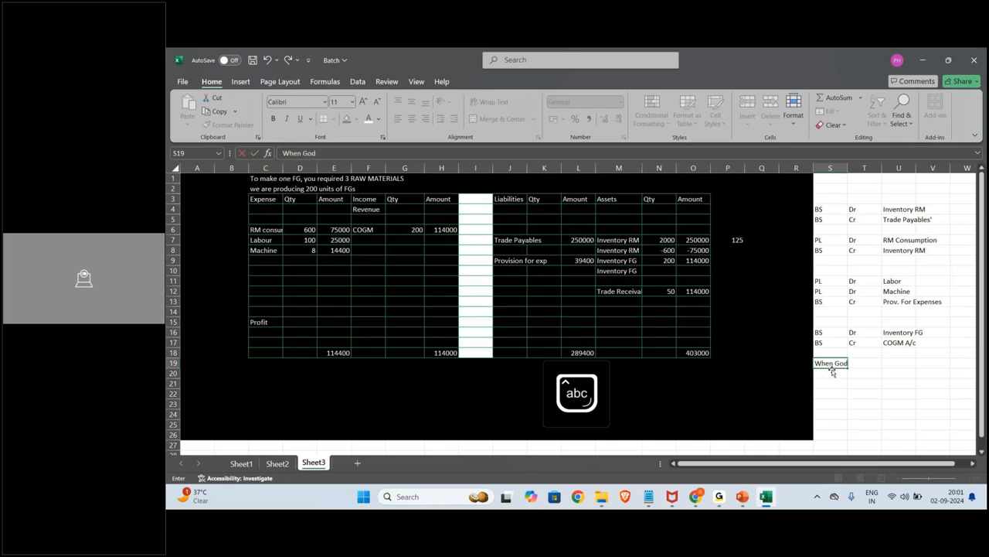
{"action": "type", "text": "ds sold"}
{"action": "key", "text": "Return"}
{"action": "key", "text": "Return"}
Enter a journal entry in S21:T22 with DR COGS and Cr Inventory FG.
{"action": "key", "text": "Caps_Lock"}
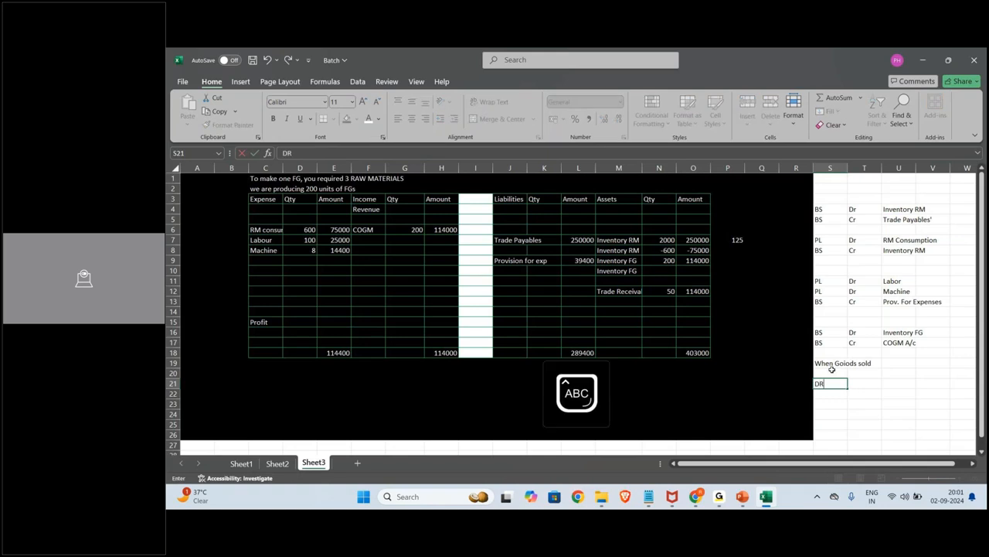
{"action": "type", "text": "DR"}
{"action": "key", "text": "Tab"}
{"action": "type", "text": "COGS"}
{"action": "key", "text": "Return"}
{"action": "key", "text": "Caps_Lock"}
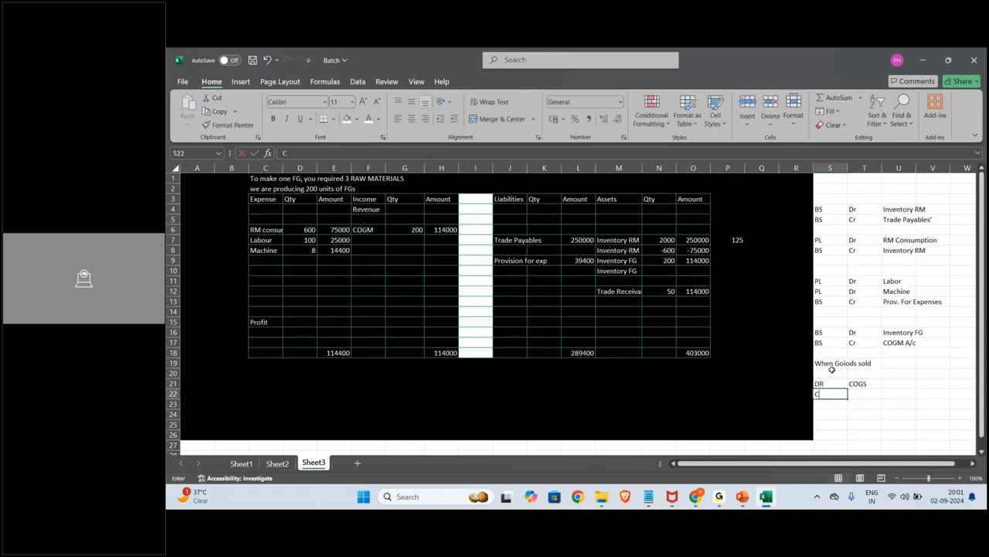
{"action": "type", "text": "Cr"}
{"action": "key", "text": "Tab"}
{"action": "type", "text": "In"}
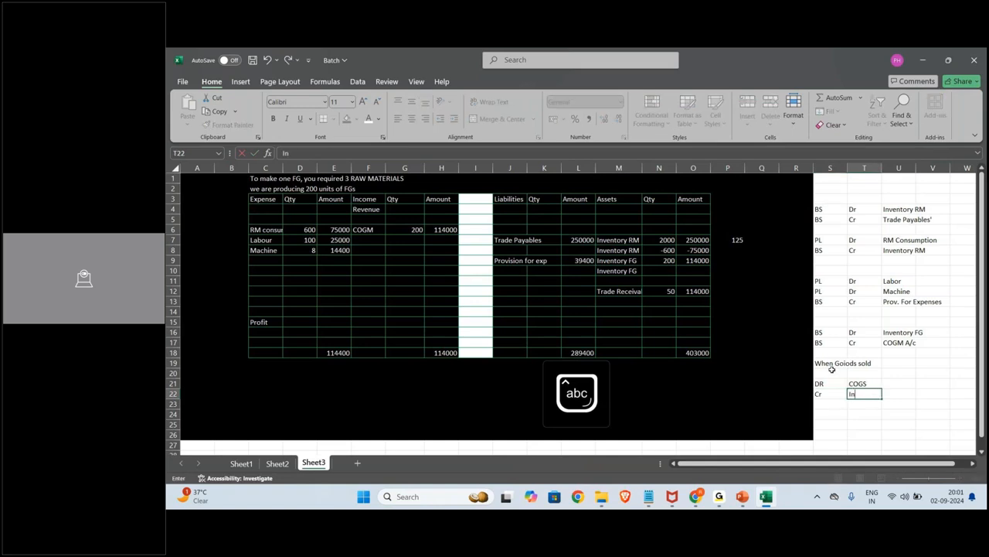
{"action": "type", "text": "ventory"}
{"action": "key", "text": "Caps_Lock"}
{"action": "type", "text": "FG"}
{"action": "key", "text": "Return"}
Move the COGS and Inventory FG journal entry one column over to T21:U22.
{"action": "key", "text": "Up"}
{"action": "key", "text": "Up"}
{"action": "key", "text": "shift+Right"}
{"action": "key", "text": "shift+Down"}
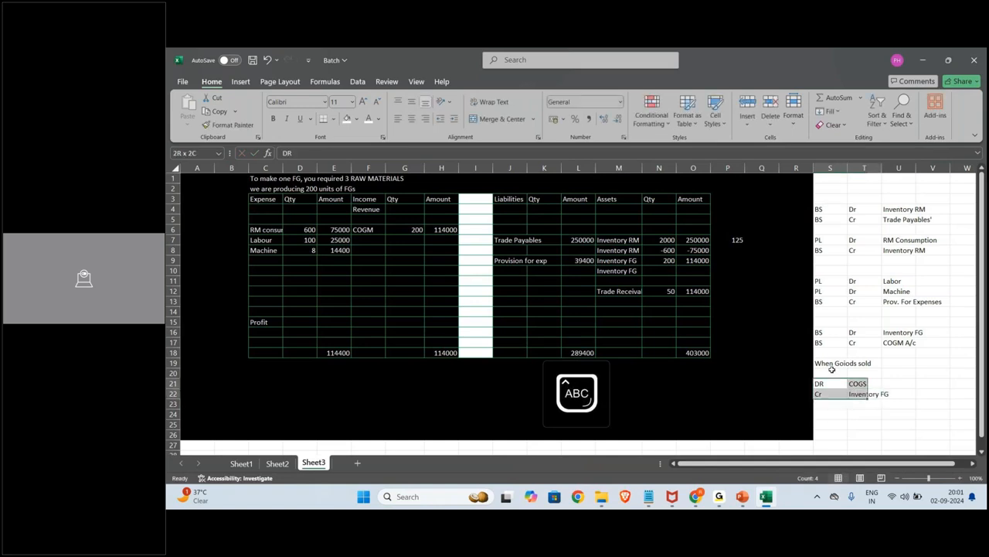
{"action": "key", "text": "ctrl+c"}
{"action": "key", "text": "ctrl+v"}
Classify the COGS line as PL in S21 and the Inventory FG line as BS in S22.
{"action": "key", "text": "Left"}
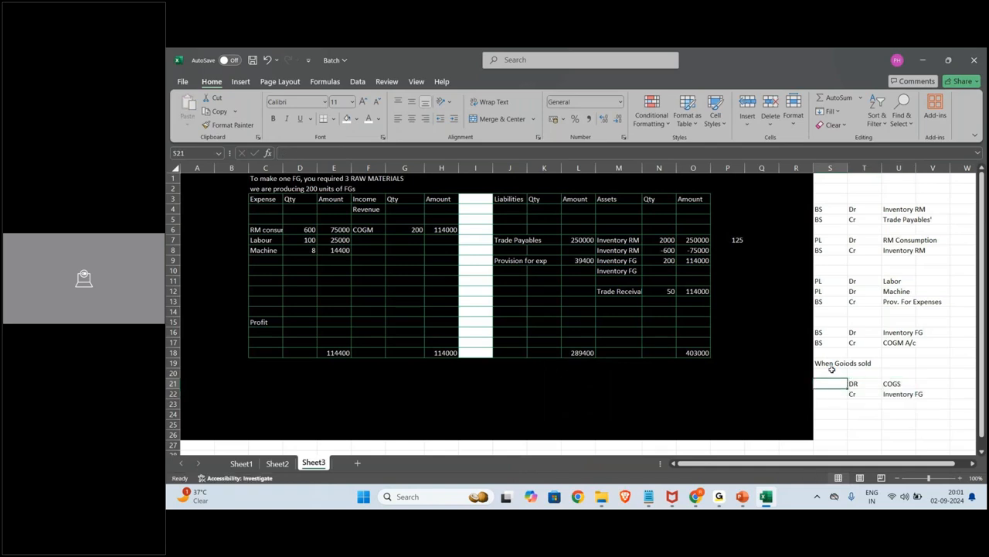
{"action": "key", "text": "Caps_Lock"}
{"action": "type", "text": "pl"}
{"action": "key", "text": "BackSpace"}
{"action": "key", "text": "BackSpace"}
{"action": "key", "text": "Caps_Lock"}
{"action": "type", "text": "PL"}
{"action": "key", "text": "Return"}
{"action": "type", "text": "BS"}
{"action": "key", "text": "Return"}
Start another journal entry with the statement codes BS in S24 and PL in S25.
{"action": "key", "text": "Return"}
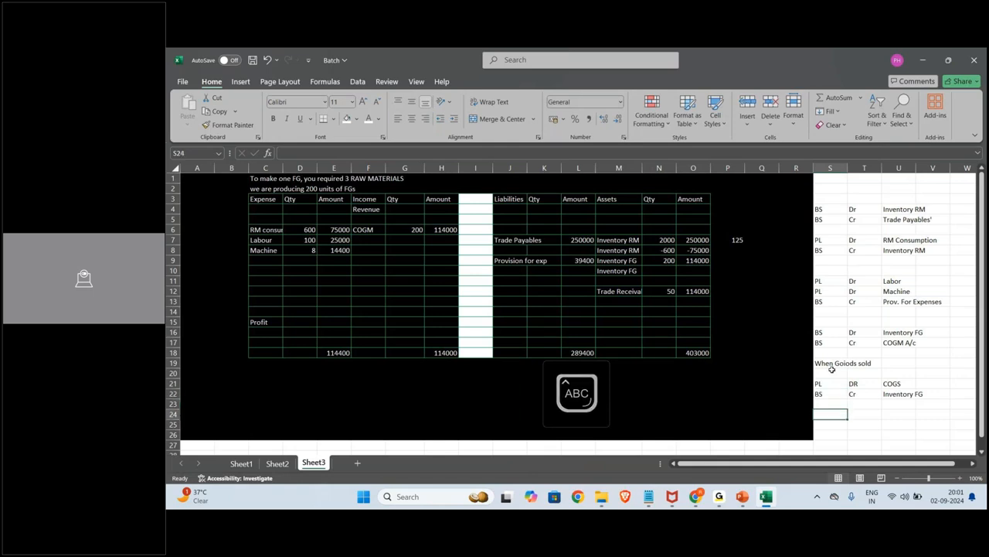
{"action": "type", "text": "BS"}
{"action": "key", "text": "Return"}
{"action": "type", "text": "PL"}
{"action": "key", "text": "ctrl+Return"}
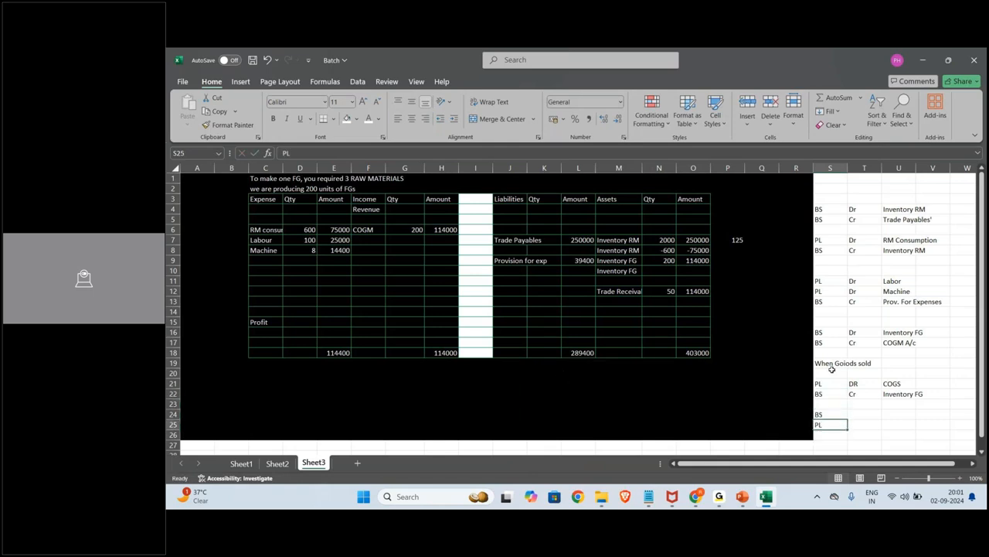
Enter Trade Receivables in U24 and Revenue in U25 as the accounts of the new journal entry.
{"action": "key", "text": "Right"}
{"action": "key", "text": "Right"}
{"action": "key", "text": "Up"}
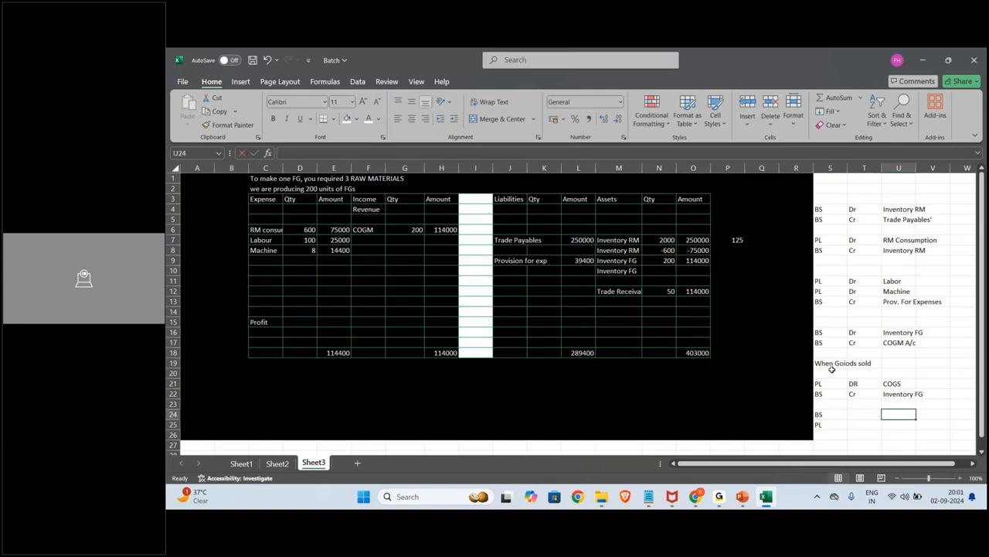
{"action": "type", "text": "tr"}
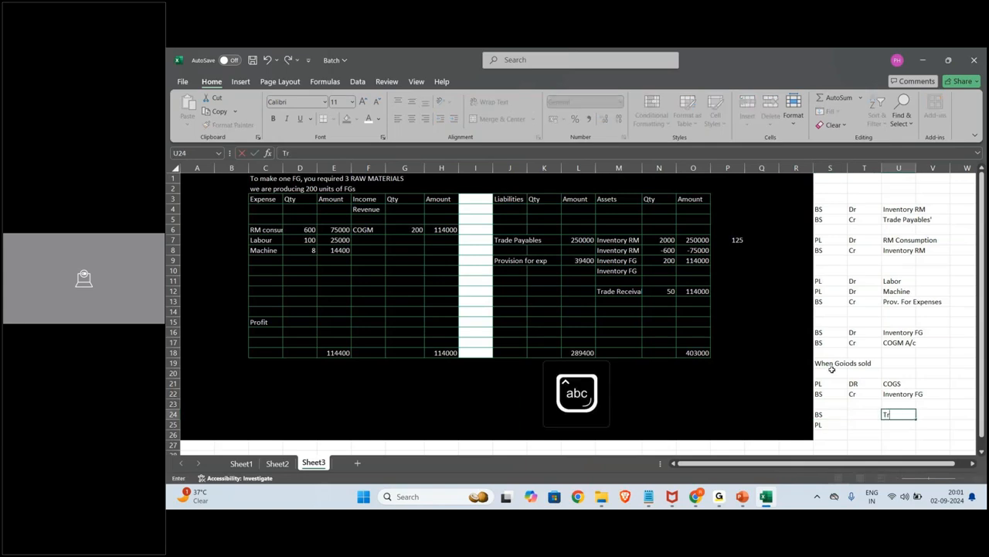
{"action": "type", "text": "ade REce"}
{"action": "key", "text": "BackSpace"}
{"action": "key", "text": "BackSpace"}
{"action": "key", "text": "BackSpace"}
{"action": "type", "text": "eceivables"}
{"action": "key", "text": "Return"}
{"action": "type", "text": "Revenue"}
Mark the Revenue line as Cr in T25 and the Trade Receivables line as Dr in T24.
{"action": "key", "text": "Left"}
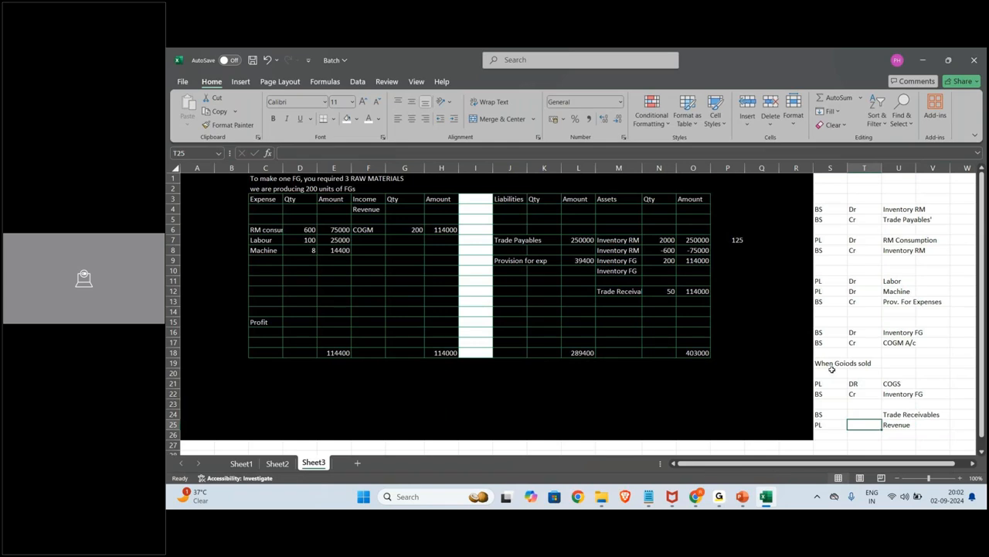
{"action": "type", "text": "Cr"}
{"action": "key", "text": "Up"}
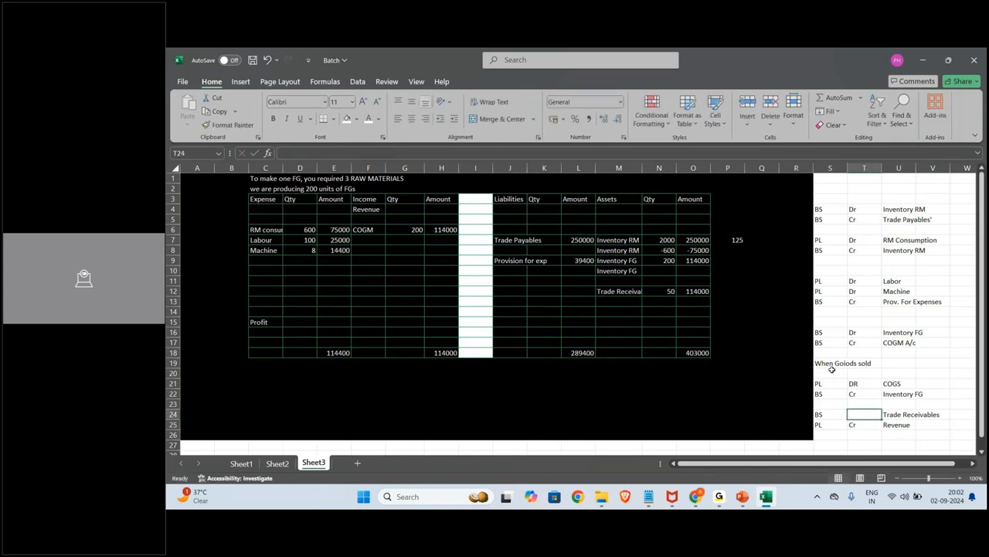
{"action": "type", "text": "Dr"}
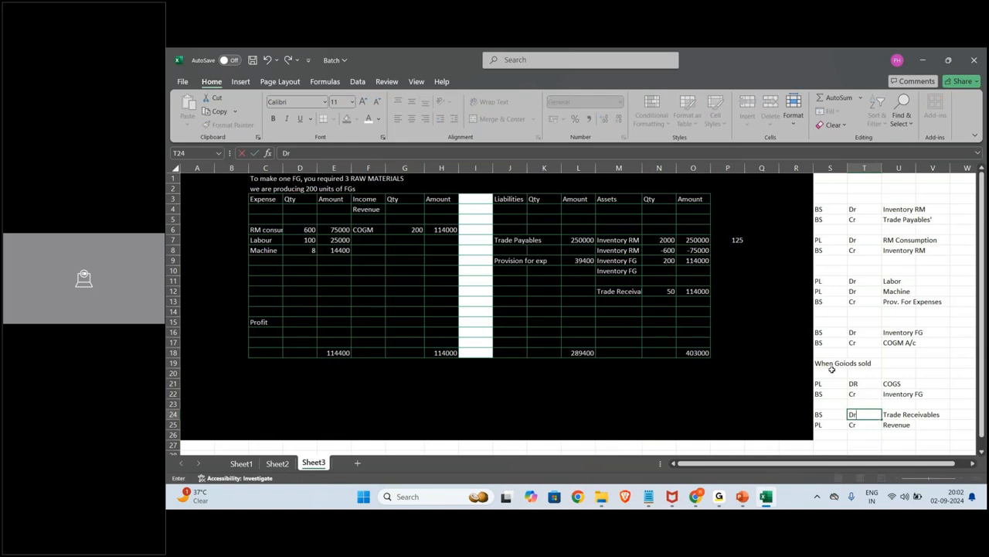
Enter -50 in N10 as the quantity of the second Inventory FG row under Assets.
{"action": "left_click", "coordinate": [631, 270]}
{"action": "left_click", "coordinate": [670, 269]}
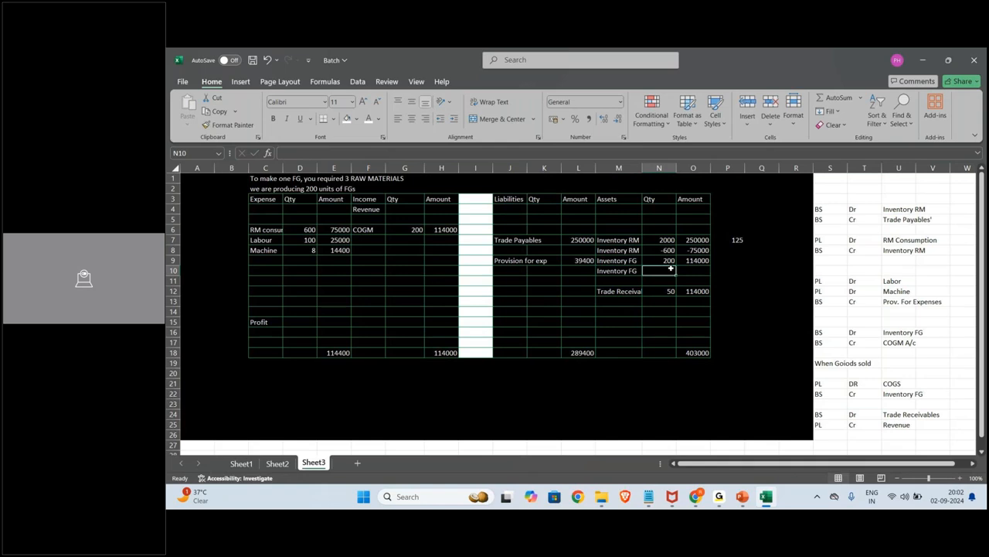
{"action": "type", "text": "-50"}
{"action": "key", "text": "Return"}
{"action": "key", "text": "Up"}
{"action": "key", "text": "Right"}
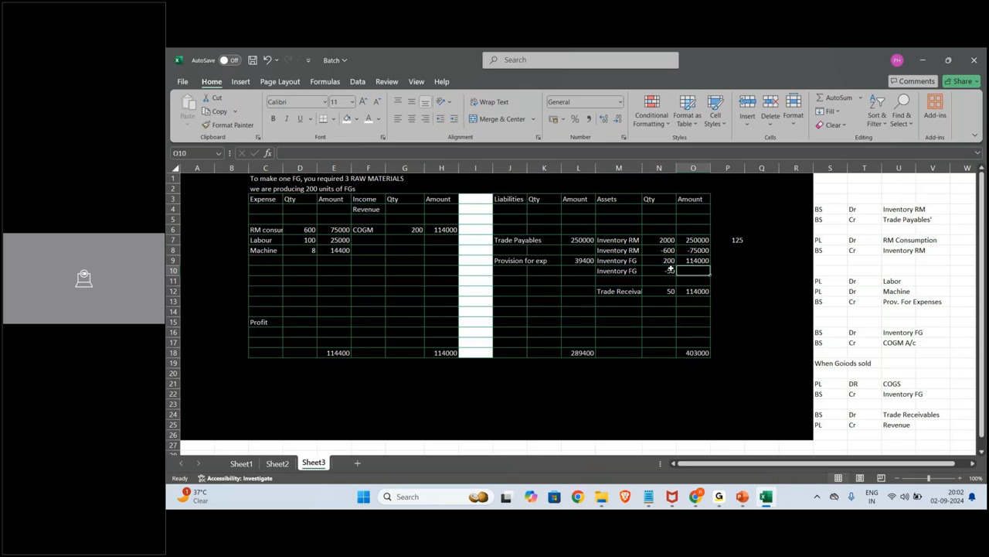
Copy the unit rate from P7 into P9 beside the first Inventory FG row.
{"action": "key", "text": "Up"}
{"action": "key", "text": "Up"}
{"action": "key", "text": "Right"}
{"action": "key", "text": "Up"}
{"action": "key", "text": "ctrl+c"}
{"action": "key", "text": "Down"}
{"action": "key", "text": "Down"}
{"action": "key", "text": "ctrl+v"}
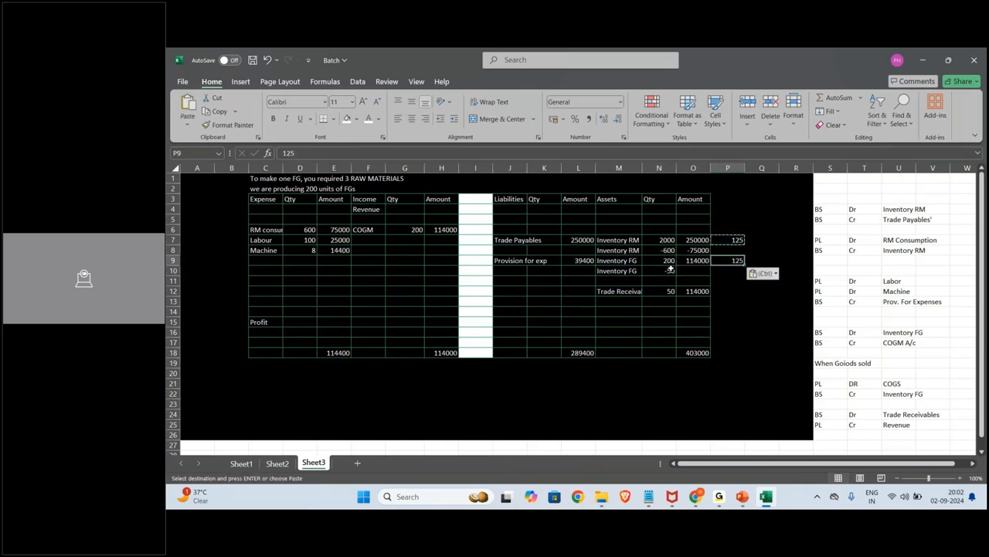
{"action": "key", "text": "Escape"}
Calculate the finished goods unit cost in P9 with the formula =O9/N9.
{"action": "type", "text": "="}
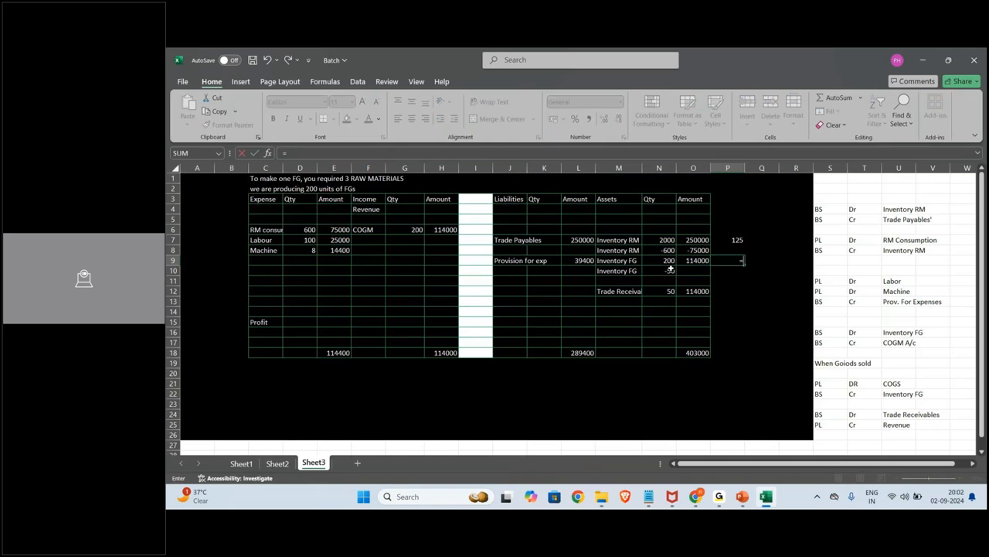
{"action": "key", "text": "Left"}
{"action": "type", "text": "/"}
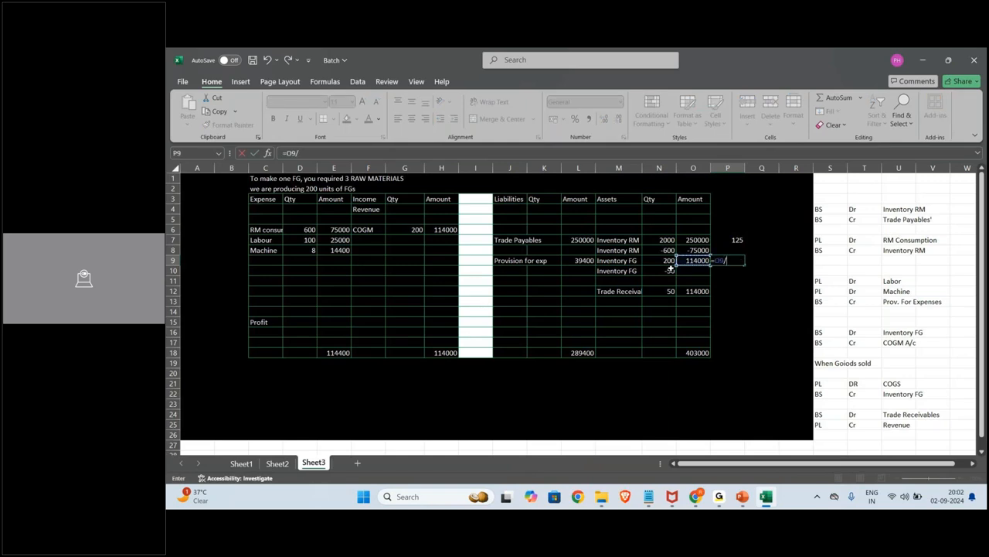
{"action": "key", "text": "Left"}
{"action": "key", "text": "Left"}
{"action": "key", "text": "ctrl+Return"}
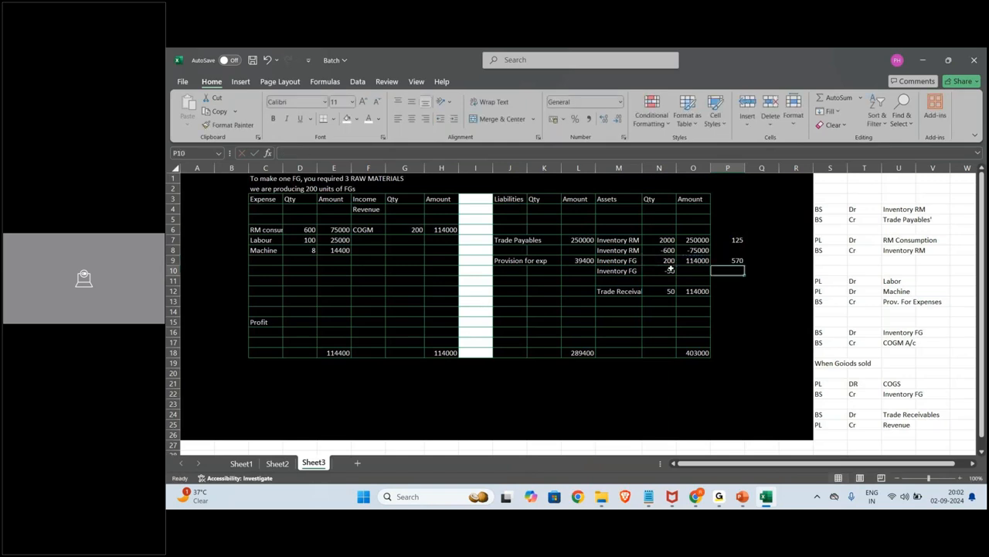
Calculate the amount of the second Inventory FG row in O10 with the formula =N10*570.
{"action": "key", "text": "Down"}
{"action": "key", "text": "Left"}
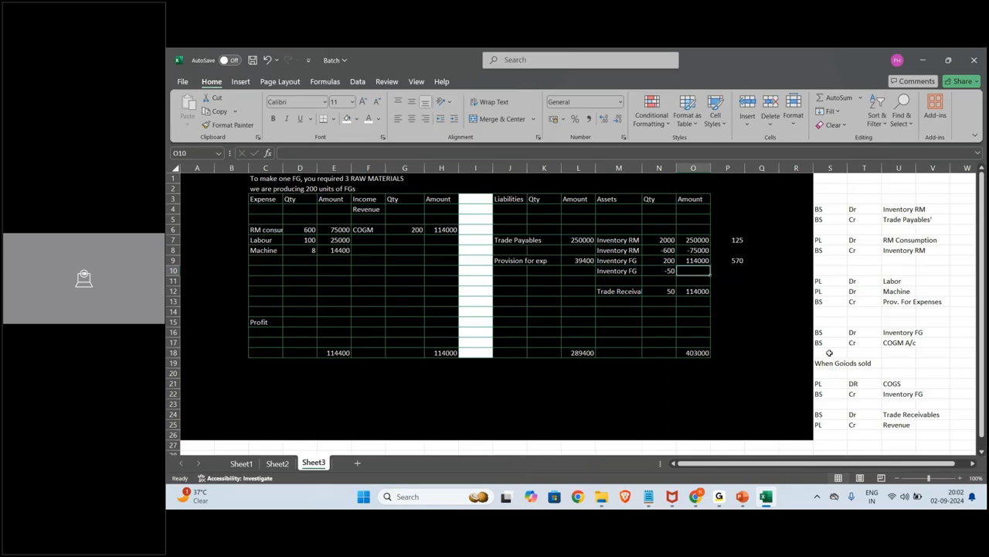
{"action": "type", "text": "="}
{"action": "key", "text": "Left"}
{"action": "type", "text": "*570"}
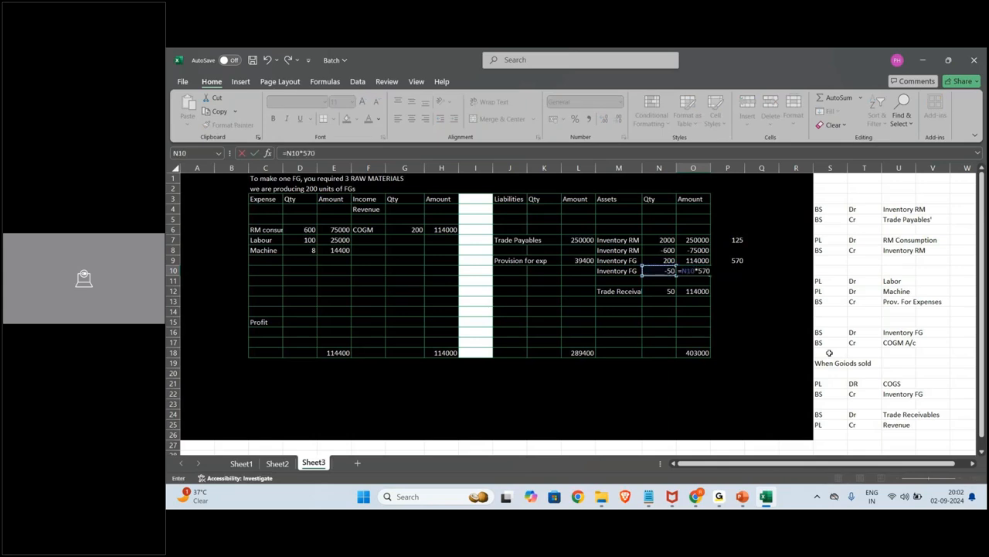
{"action": "key", "text": "ctrl+Return"}
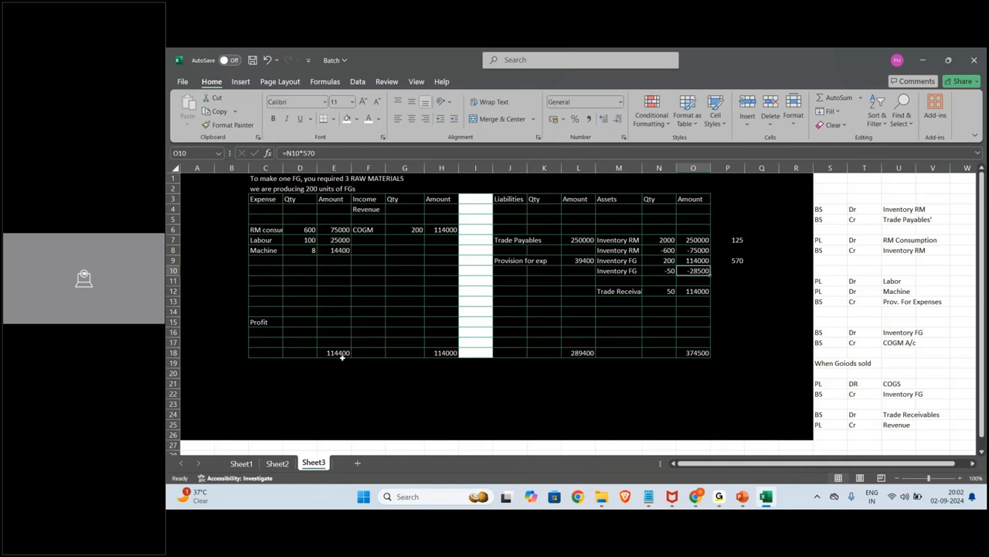
Change the first Inventory FG amount in O9 to 114400.
{"action": "left_click", "coordinate": [688, 259]}
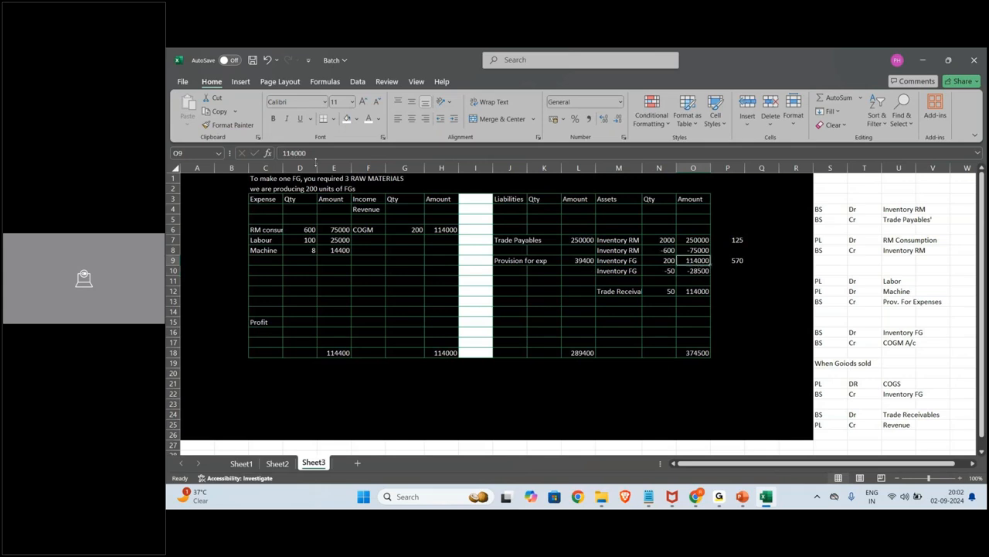
{"action": "left_click", "coordinate": [300, 153]}
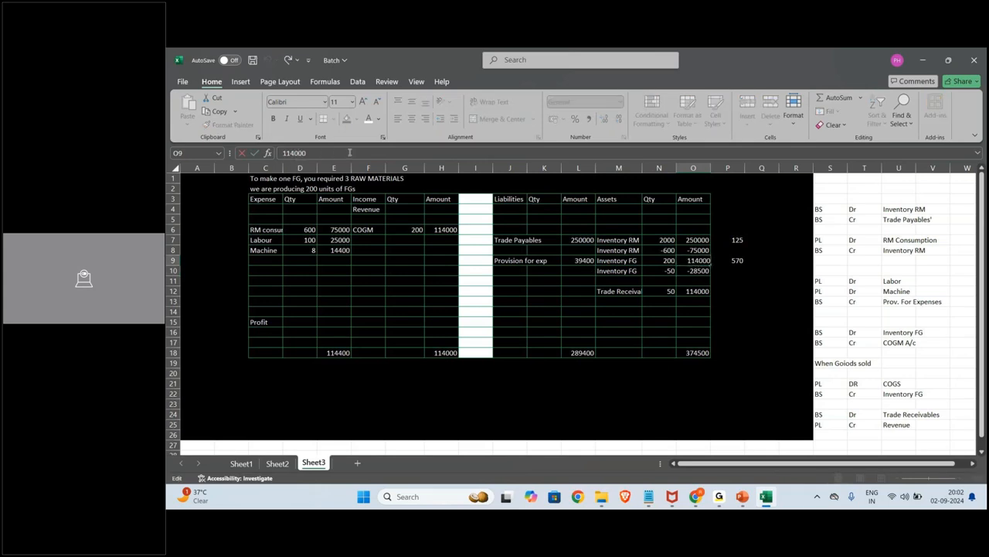
{"action": "key", "text": "BackSpace"}
{"action": "type", "text": "4"}
{"action": "key", "text": "Return"}
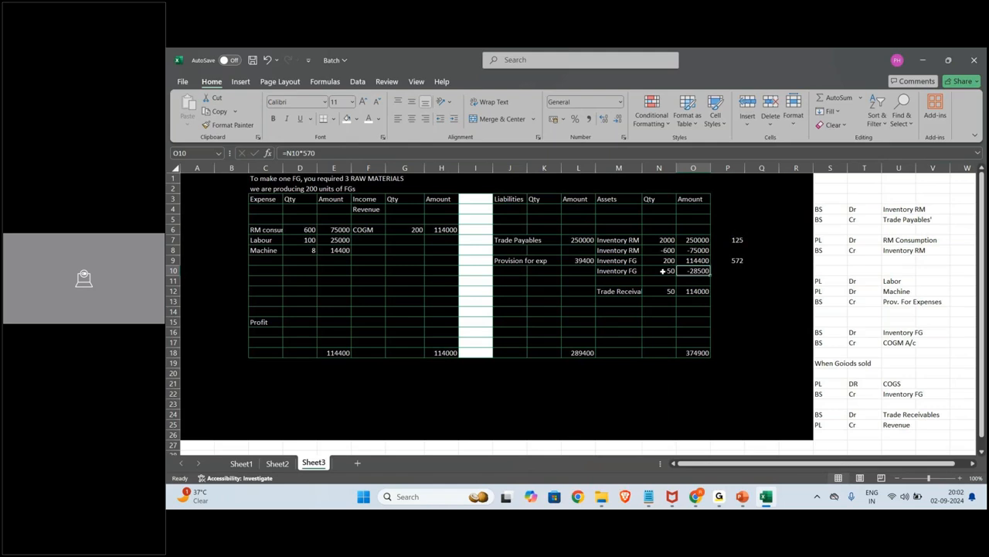
Enter 28500 as the COGS amount in V21 and fill it down to the Inventory FG line in V22.
{"action": "left_click", "coordinate": [942, 380]}
{"action": "type", "text": "28500"}
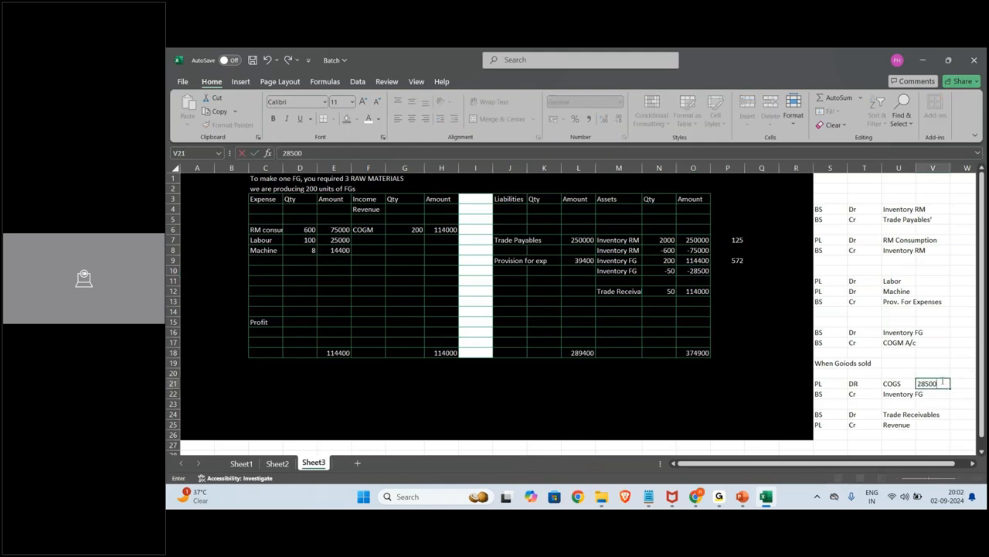
{"action": "key", "text": "Return"}
{"action": "key", "text": "ctrl+d"}
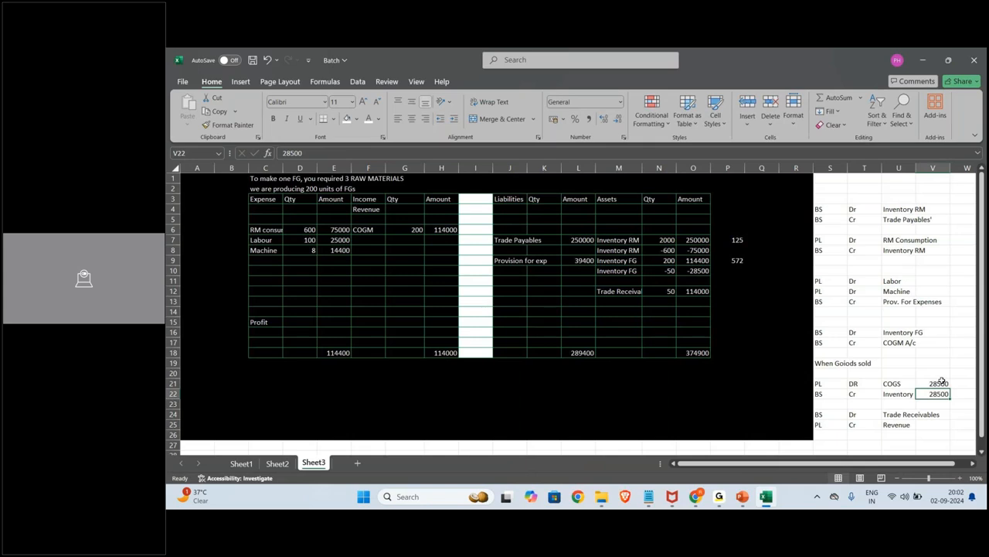
Add a COGS expense line in row 5 with quantity 50 and amount 28500.
{"action": "left_click", "coordinate": [278, 214]}
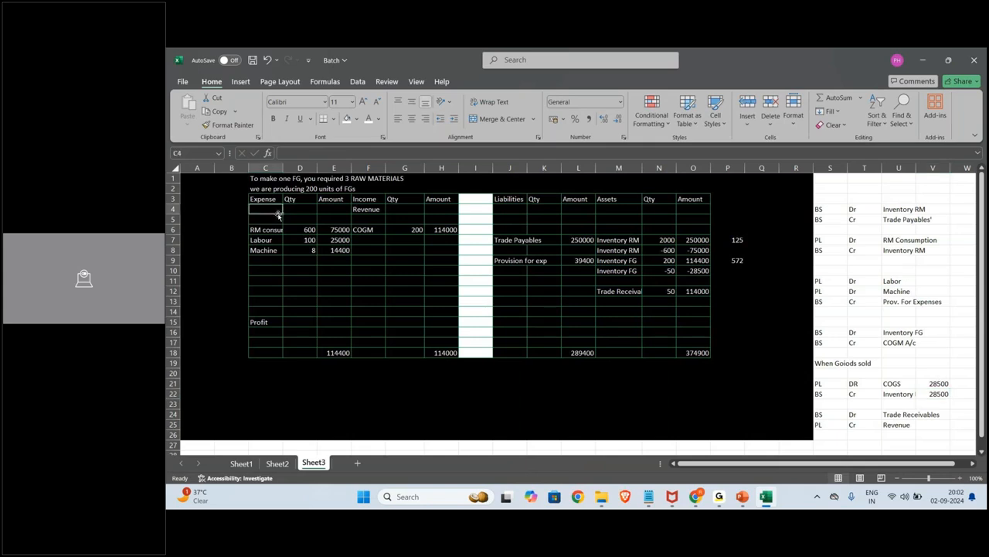
{"action": "left_click", "coordinate": [277, 216]}
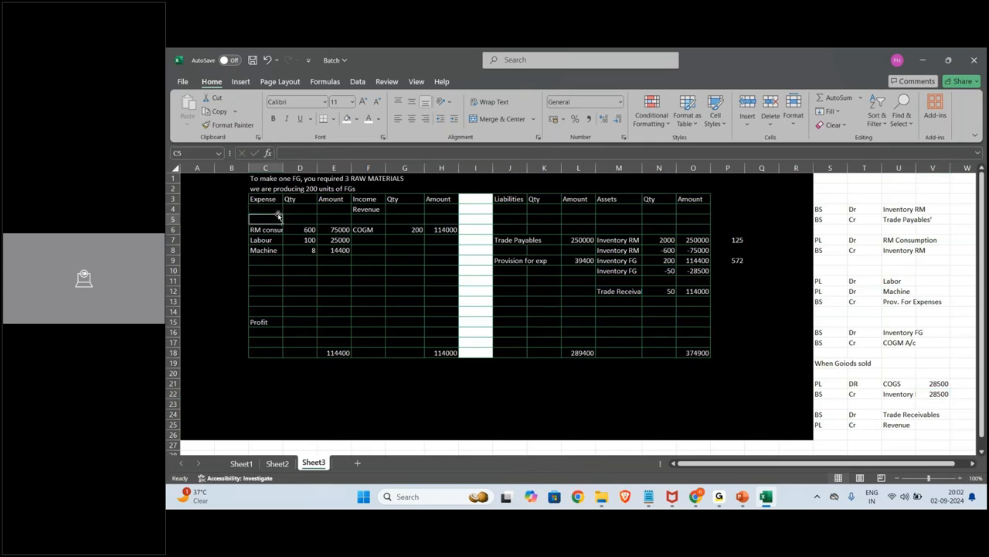
{"action": "key", "text": "Caps_Lock"}
{"action": "type", "text": "COGS"}
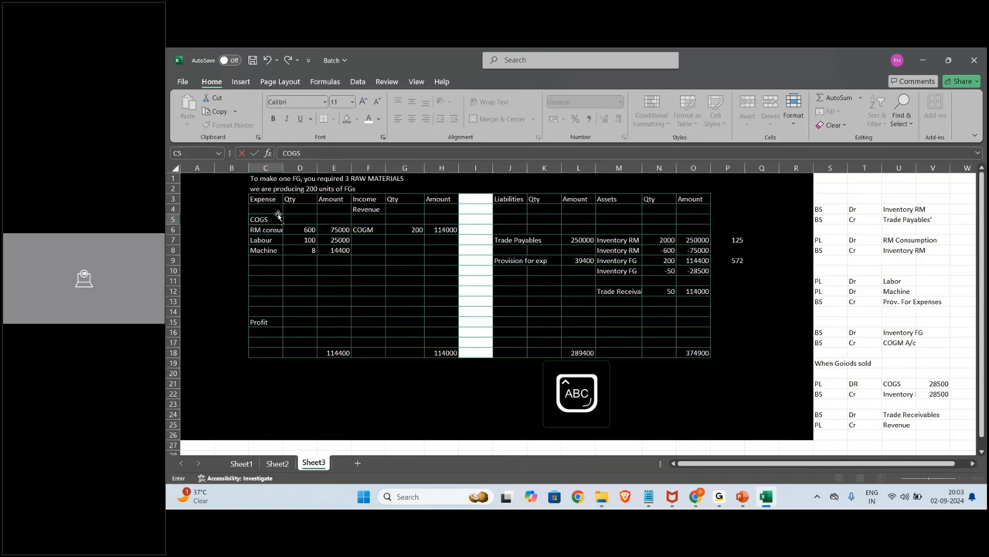
{"action": "key", "text": "Tab"}
{"action": "type", "text": "5"}
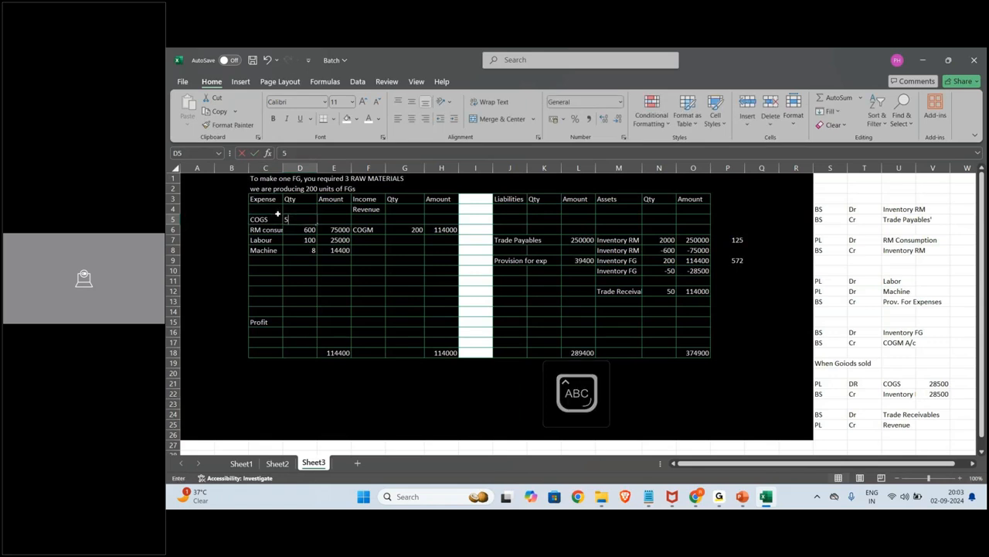
{"action": "type", "text": "0"}
{"action": "key", "text": "Tab"}
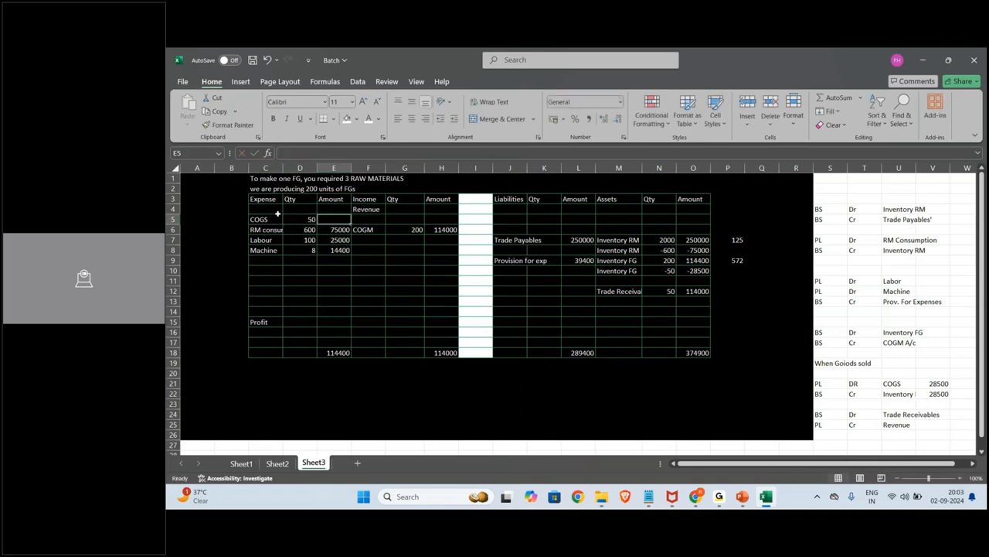
{"action": "type", "text": "28500"}
{"action": "key", "text": "Return"}
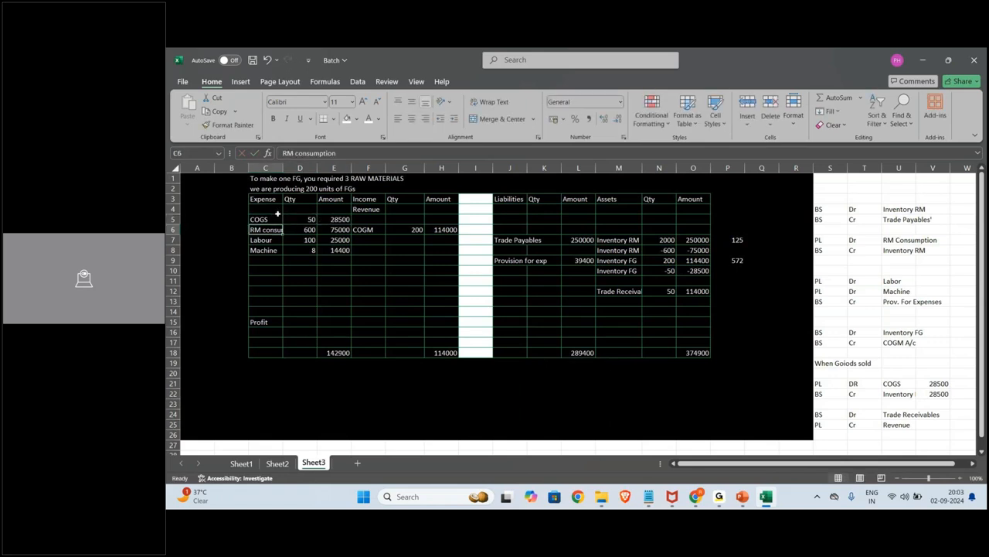
Fill in the Revenue income line in row 4 with quantity 50 and amount 50000.
{"action": "left_click", "coordinate": [414, 208]}
{"action": "type", "text": "50"}
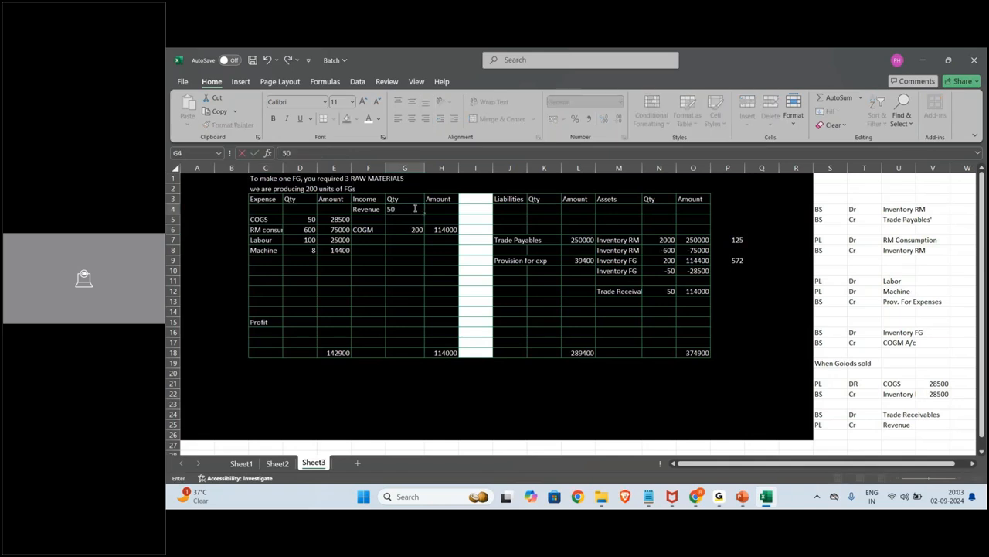
{"action": "key", "text": "Tab"}
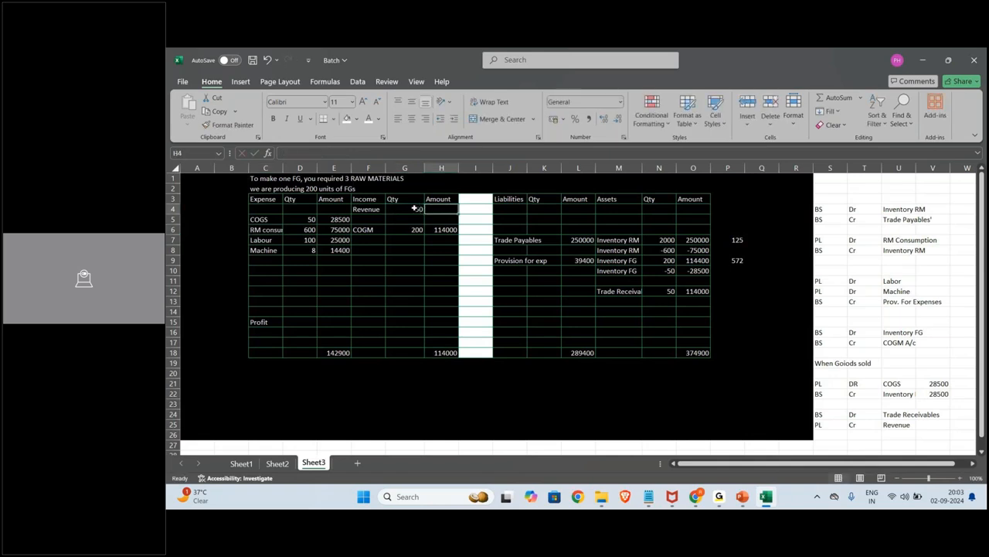
{"action": "type", "text": "50000"}
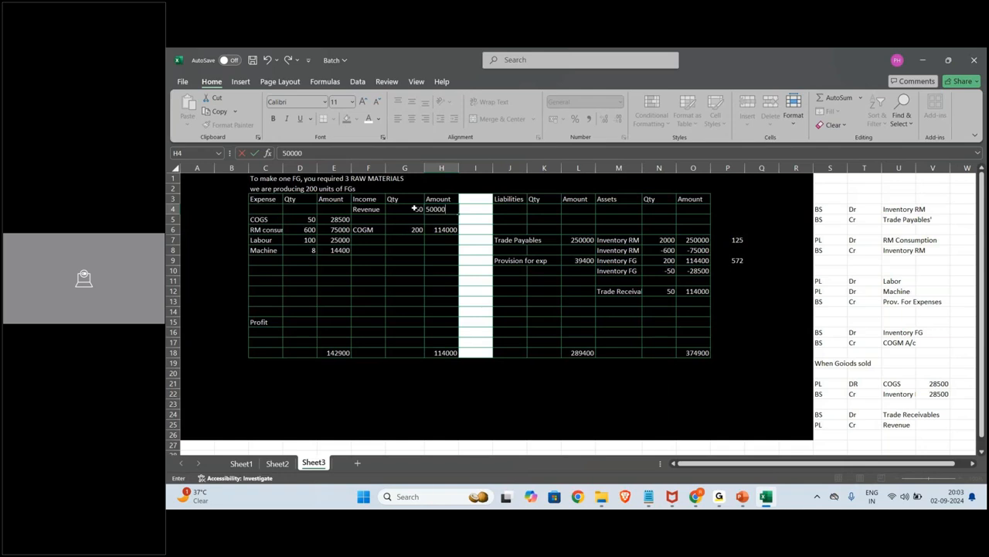
{"action": "key", "text": "Return"}
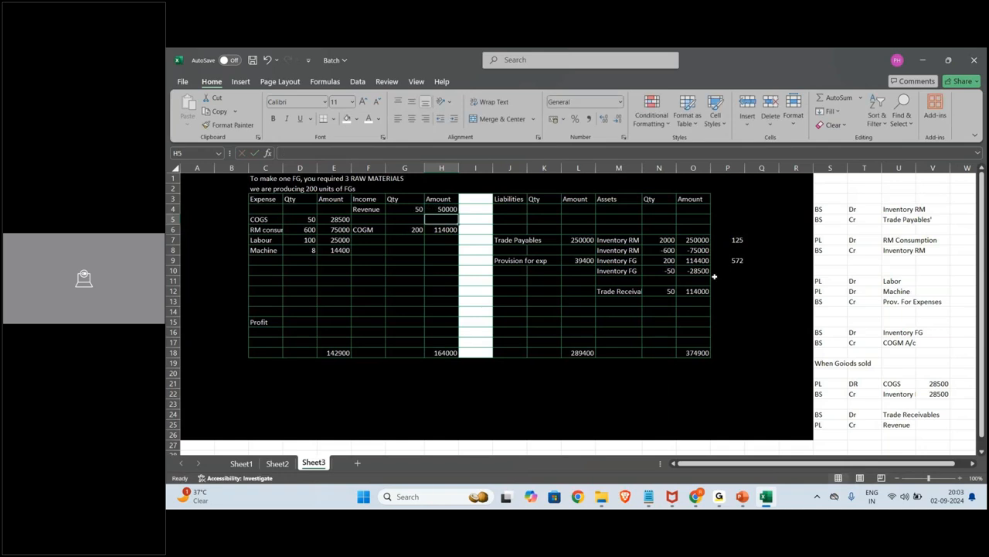
Change the Trade Receivables amount in O12 to 50000.
{"action": "left_click", "coordinate": [693, 290]}
{"action": "type", "text": "5"}
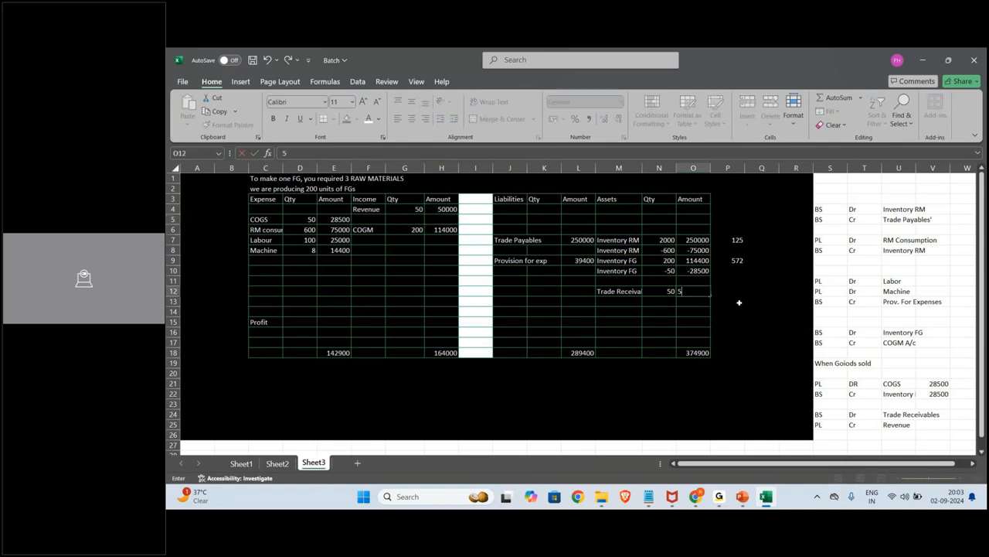
{"action": "type", "text": "0000"}
{"action": "key", "text": "Return"}
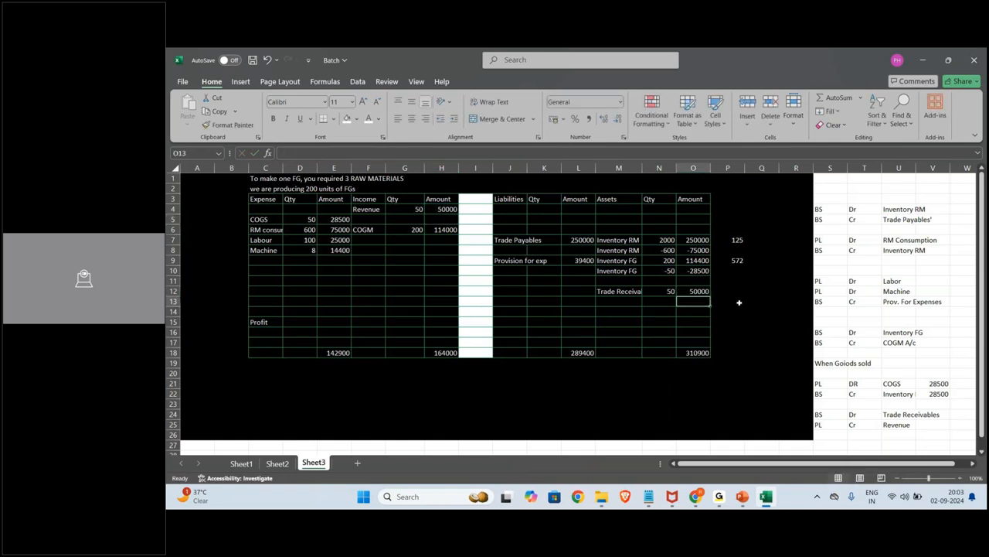
Enter 21100 as the Profit amount in E15.
{"action": "left_click", "coordinate": [341, 362]}
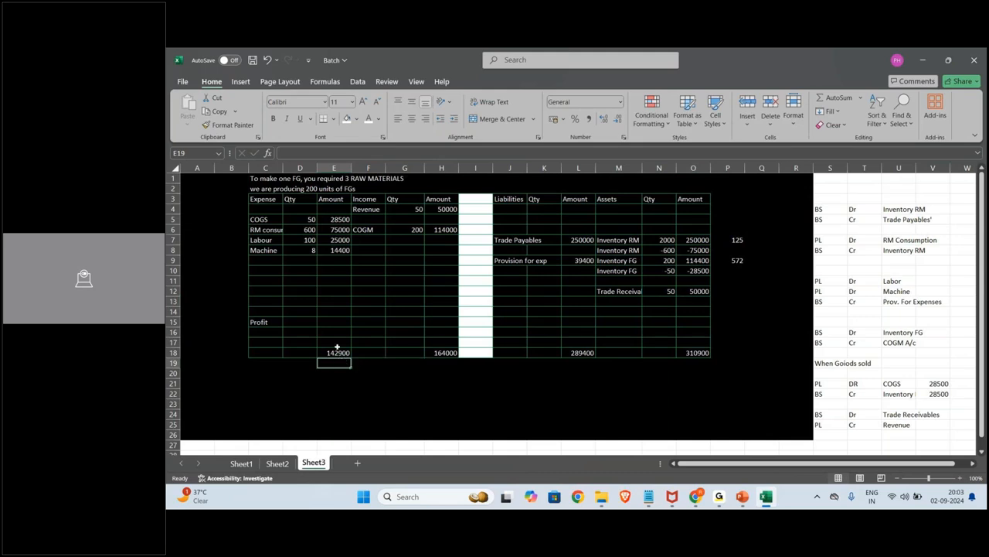
{"action": "left_click", "coordinate": [336, 323]}
{"action": "type", "text": "21"}
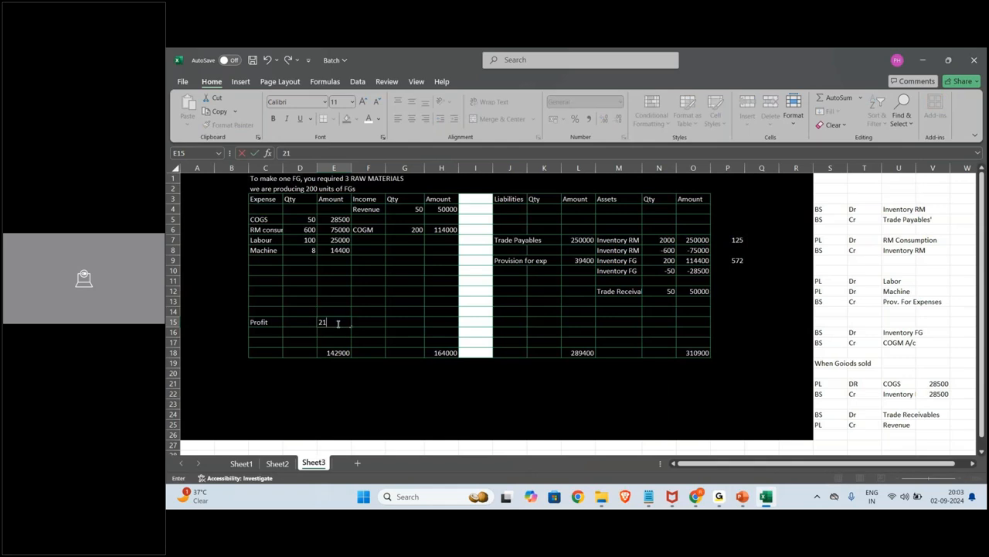
{"action": "type", "text": "100"}
{"action": "key", "text": "Return"}
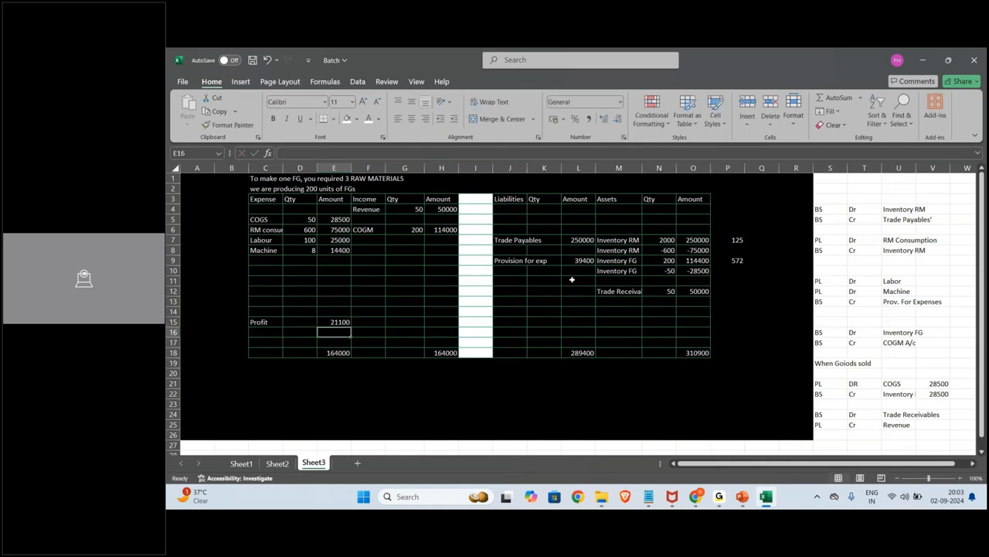
Add an Rtd Earnings liability line in J5 and link its amount in L5 to the Profit amount in E15.
{"action": "left_click", "coordinate": [513, 218]}
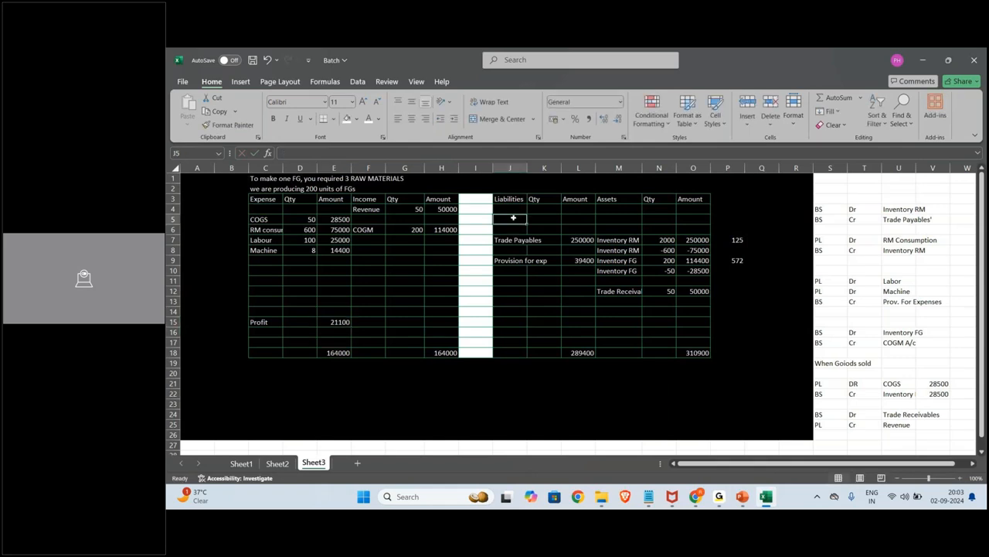
{"action": "type", "text": "t"}
{"action": "key", "text": "BackSpace"}
{"action": "type", "text": "Rtd Earnings"}
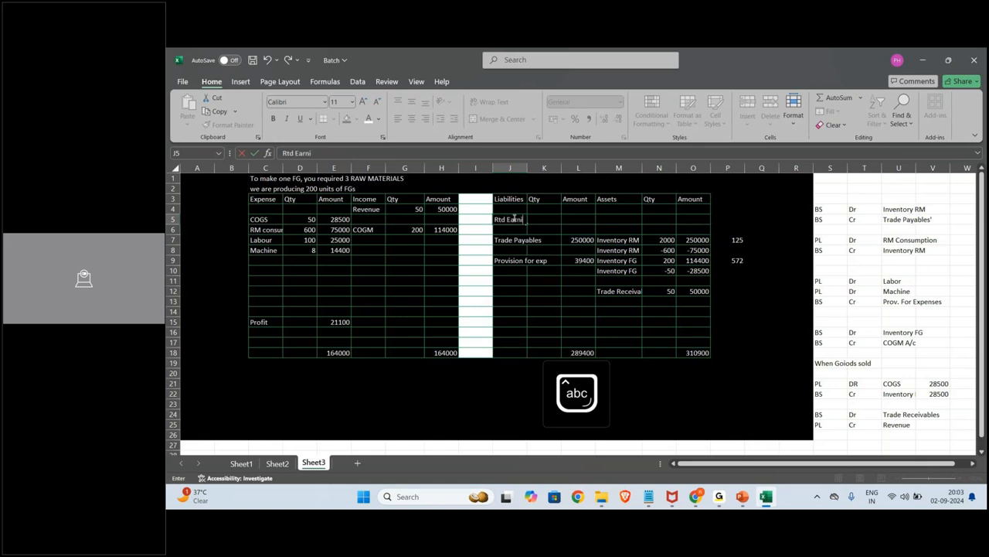
{"action": "key", "text": "Return"}
{"action": "left_click", "coordinate": [581, 221]}
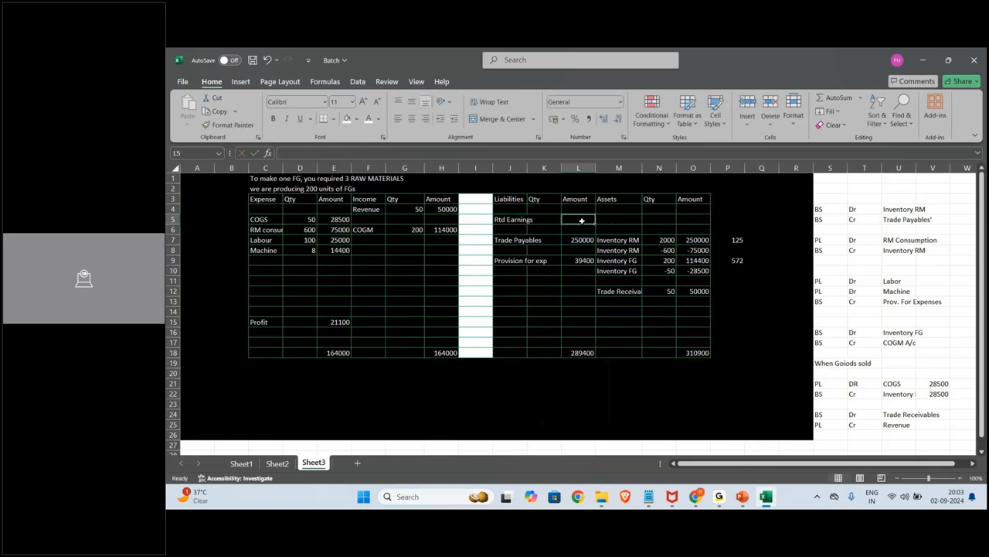
{"action": "type", "text": "="}
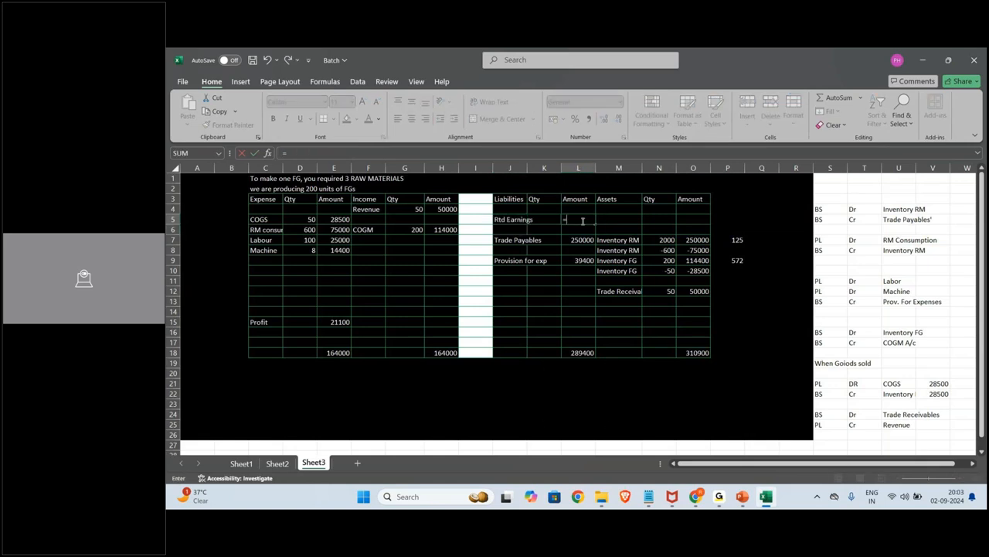
{"action": "left_click", "coordinate": [332, 321]}
{"action": "key", "text": "Return"}
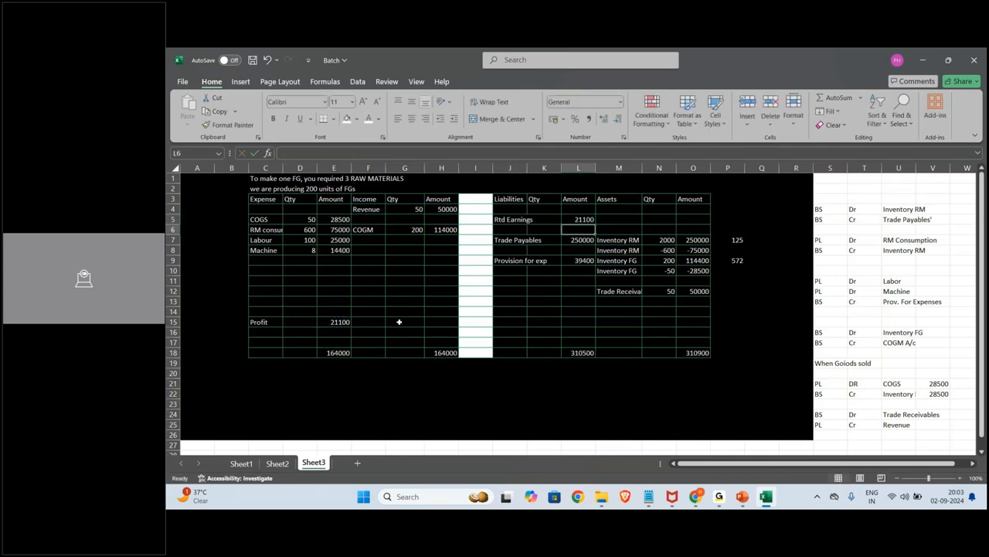
{"action": "key", "text": "Up"}
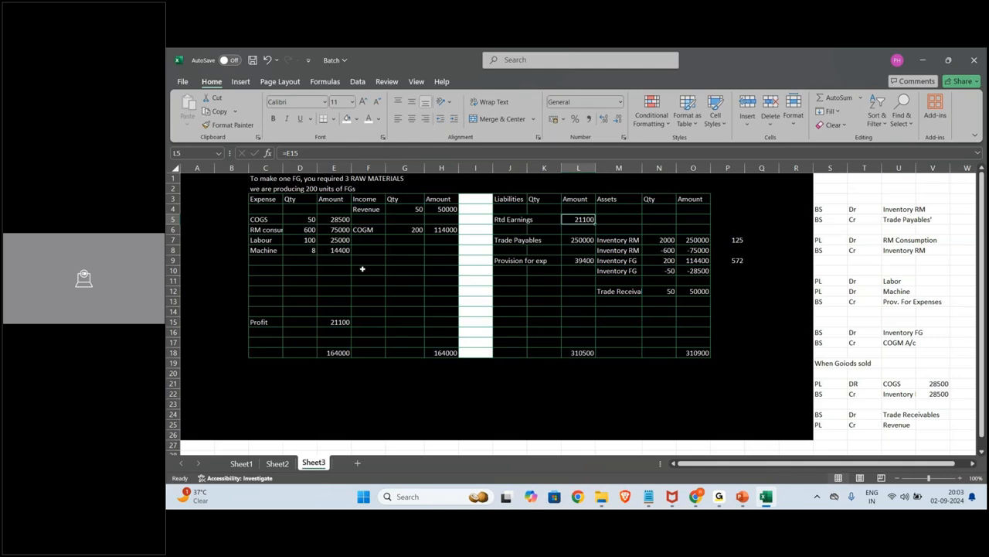
{"action": "left_click", "coordinate": [432, 209]}
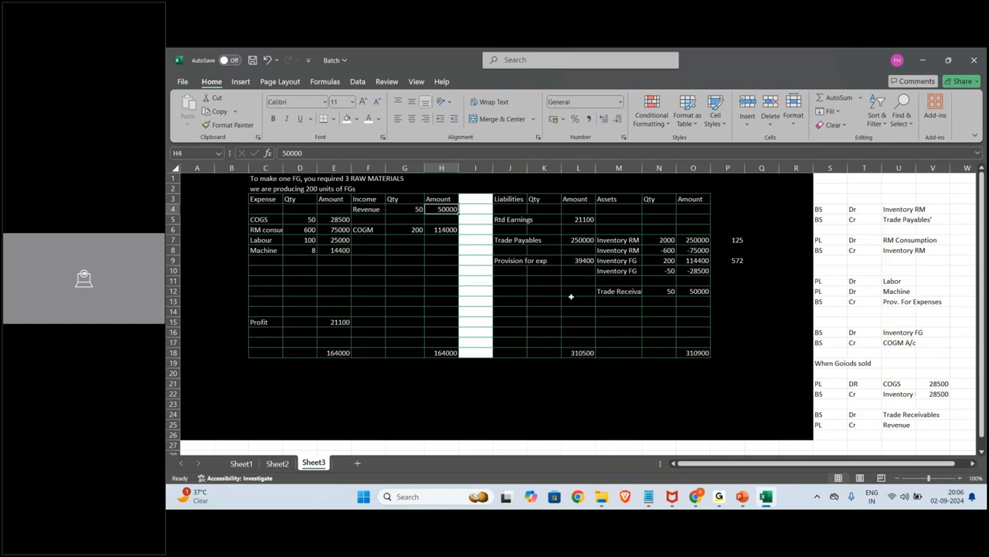
{"action": "left_click", "coordinate": [273, 271]}
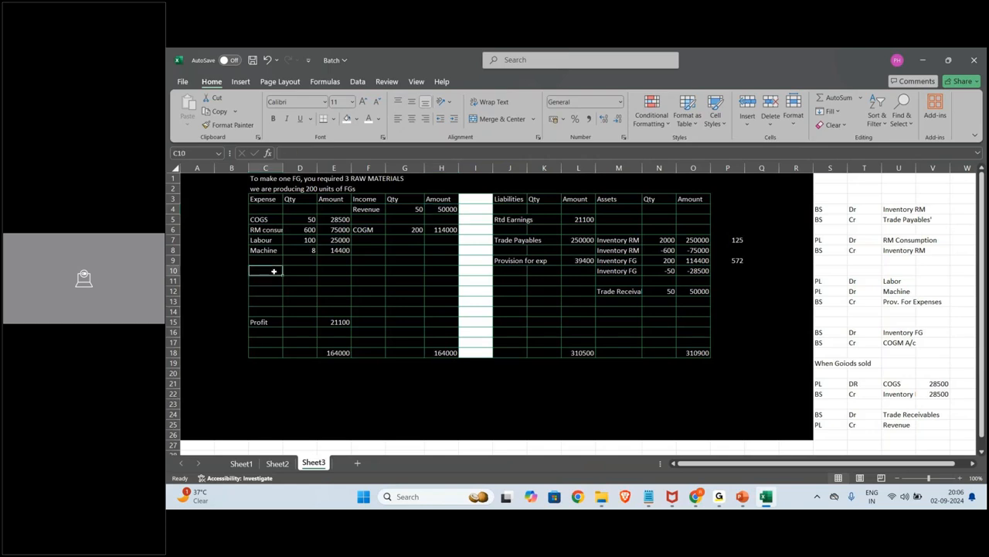
{"action": "type", "text": "Price Varia"}
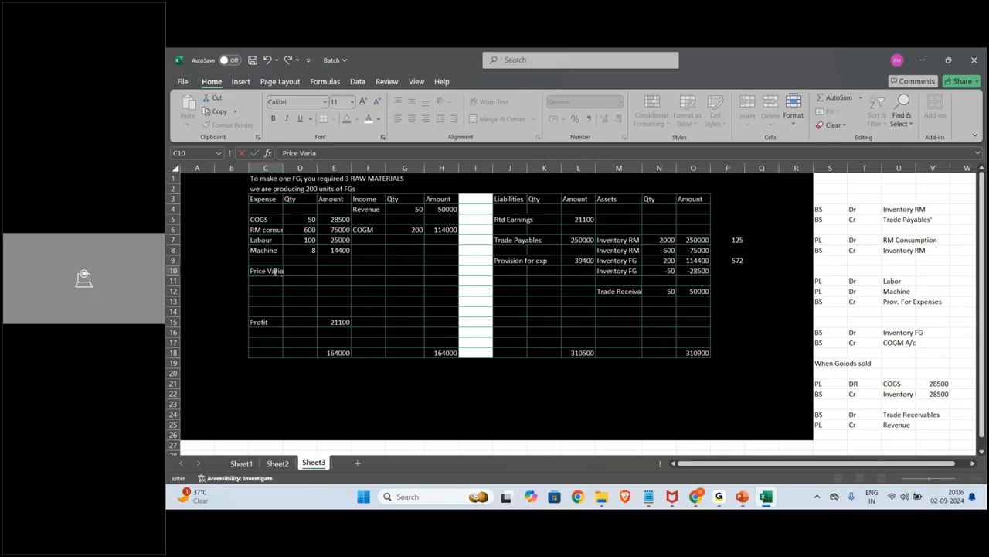
{"action": "type", "text": "nce"}
{"action": "key", "text": "Return"}
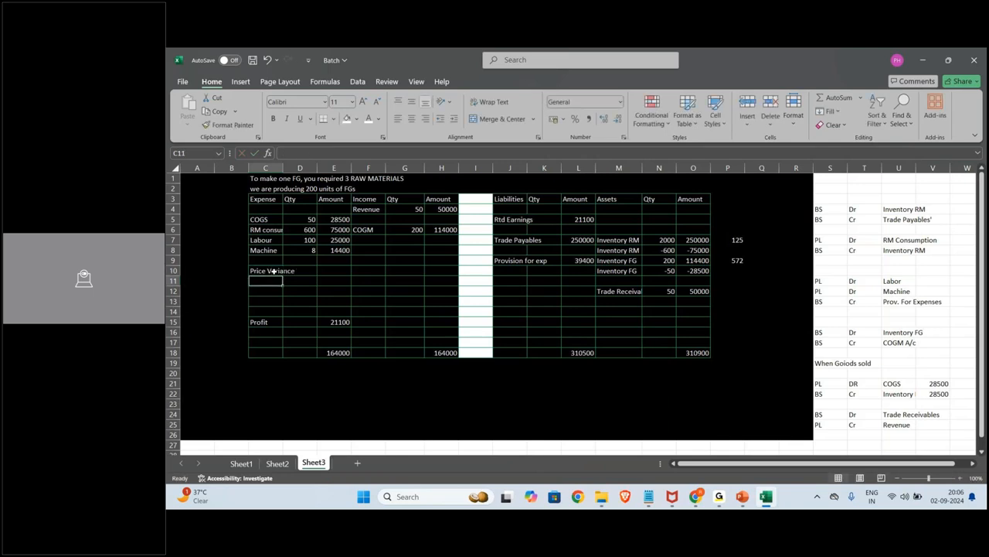
{"action": "left_click", "coordinate": [274, 271]}
{"action": "key", "text": "Delete"}
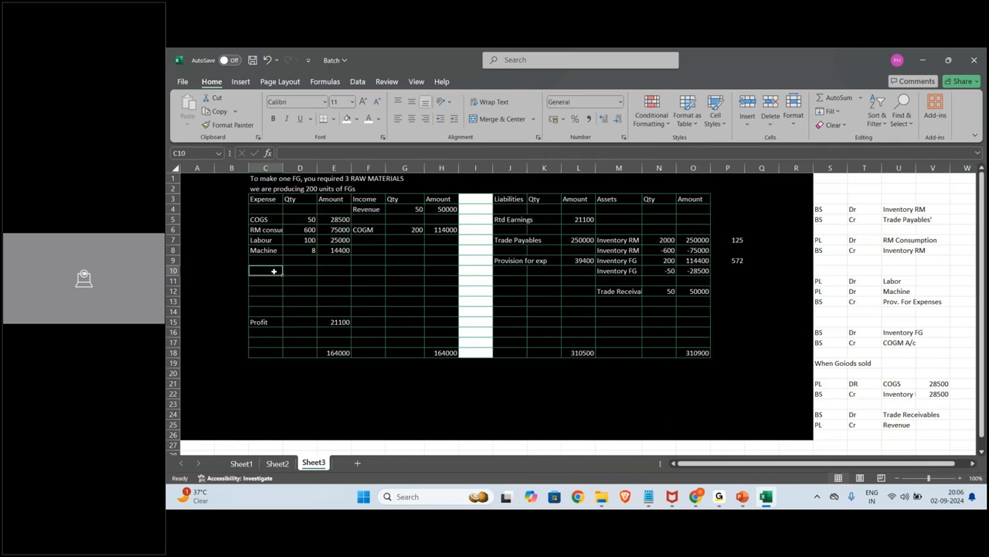
Reuse the Machine cell's formatting in C22, label it Revenue and enter 8000 in D22.
{"action": "left_click", "coordinate": [262, 250]}
{"action": "key", "text": "ctrl+c"}
{"action": "left_click", "coordinate": [262, 392]}
{"action": "key", "text": "ctrl+v"}
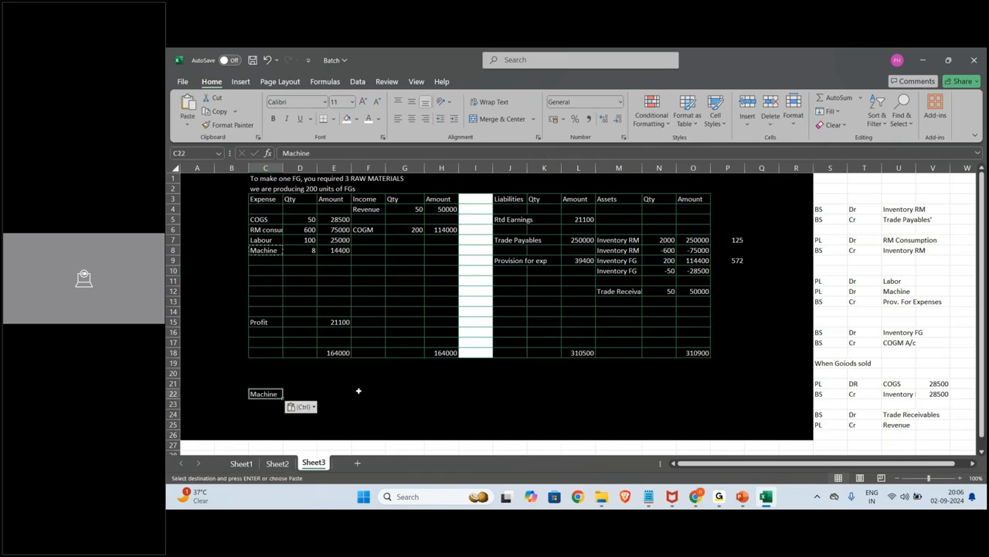
{"action": "type", "text": "Revenue"}
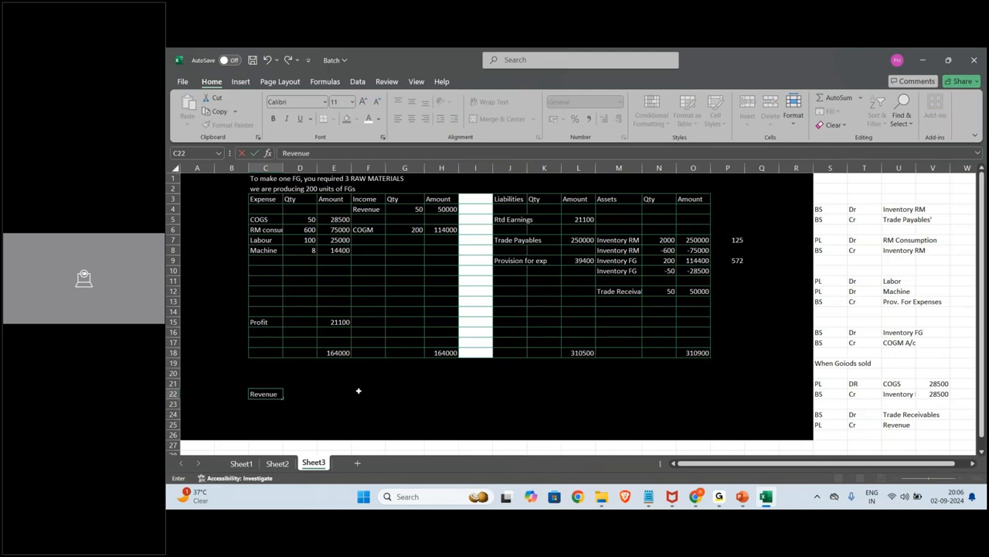
{"action": "key", "text": "Tab"}
{"action": "type", "text": "8"}
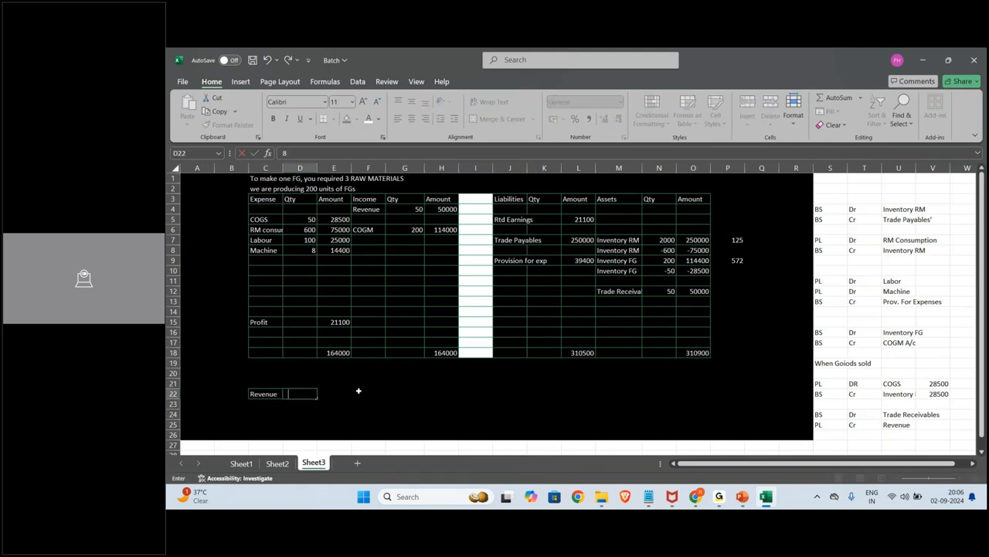
{"action": "key", "text": "BackSpace"}
{"action": "key", "text": "Return"}
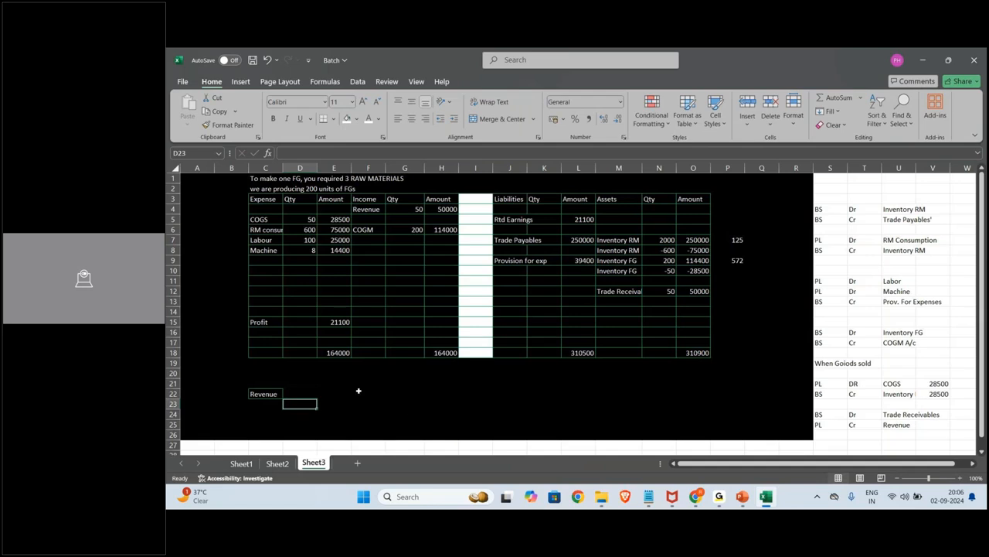
Copy the formatting of the Revenue cell in C22 onto the range C22:K24.
{"action": "left_click", "coordinate": [267, 394]}
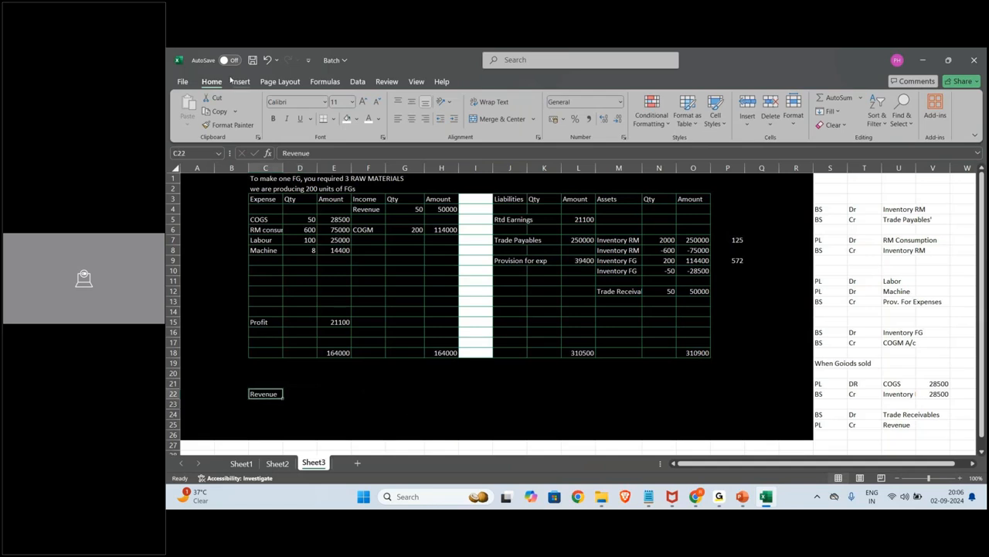
{"action": "left_click", "coordinate": [229, 124]}
{"action": "left_click_drag", "start_coordinate": [266, 394], "coordinate": [537, 416]}
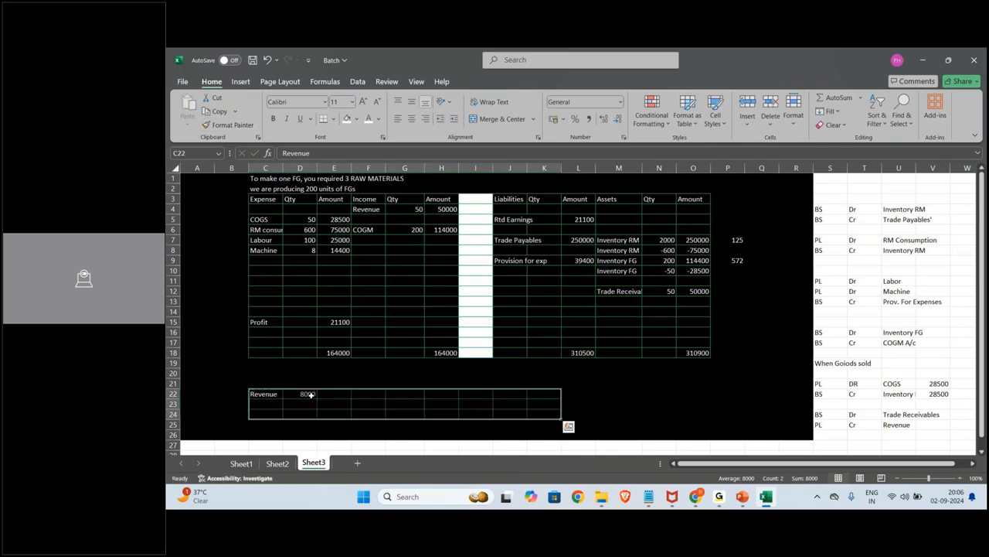
{"action": "left_click", "coordinate": [311, 395]}
Fill the Revenue label and its 8000 amount down into row 23.
{"action": "left_click", "coordinate": [272, 403]}
{"action": "key", "text": "ctrl+d"}
{"action": "key", "text": "Right"}
{"action": "key", "text": "ctrl+d"}
Replace row 22 with the headings Month, Jan, Feb, Mar and Apr in C22:G22.
{"action": "key", "text": "Up"}
{"action": "key", "text": "Left"}
{"action": "type", "text": "Month"}
{"action": "key", "text": "Tab"}
{"action": "type", "text": "Jan"}
{"action": "key", "text": "Tab"}
{"action": "type", "text": "Feb"}
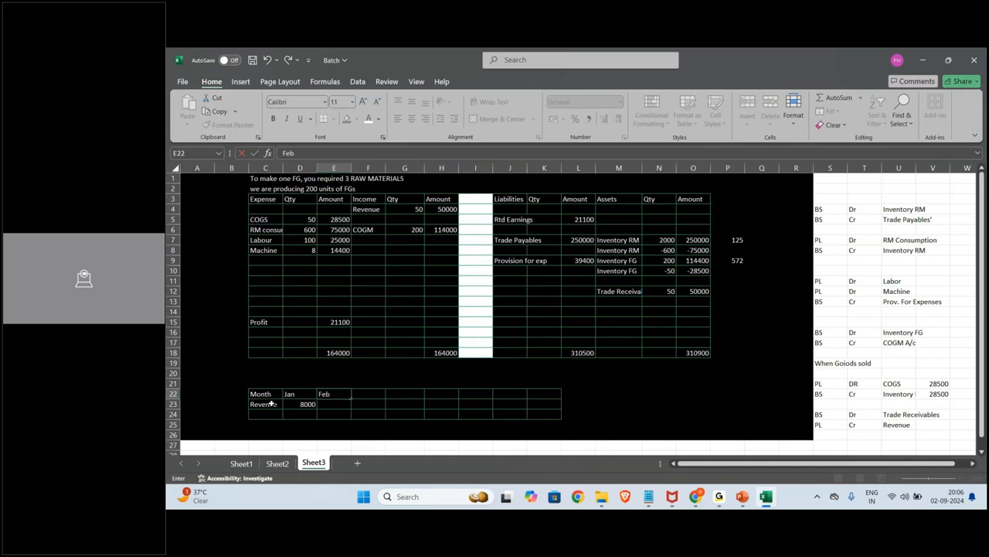
{"action": "key", "text": "Tab"}
{"action": "type", "text": "Mar"}
{"action": "key", "text": "Tab"}
{"action": "type", "text": "Apr"}
{"action": "key", "text": "Return"}
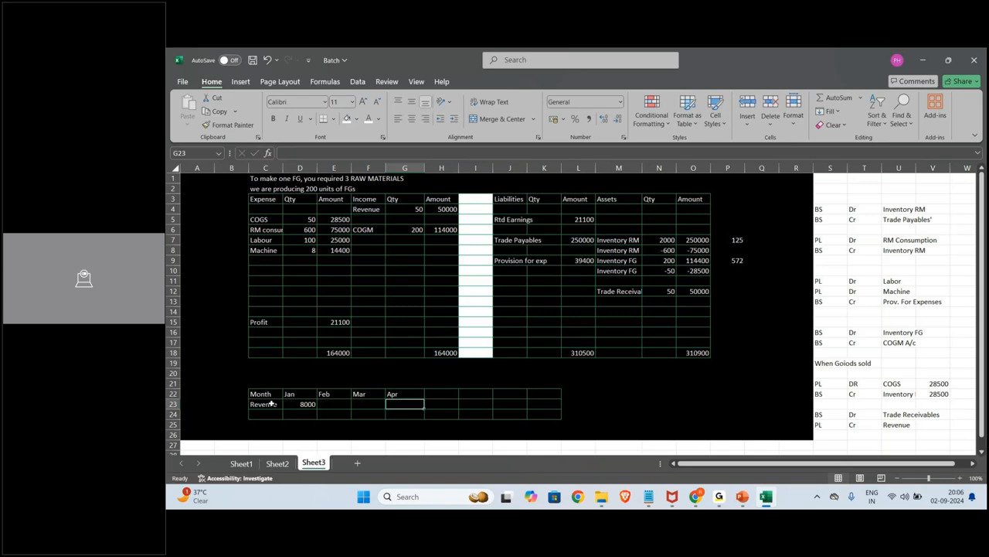
Add a COGS line in row 24 with 5200 for Jan.
{"action": "key", "text": "Down"}
{"action": "key", "text": "Left"}
{"action": "key", "text": "Left"}
{"action": "key", "text": "Left"}
{"action": "key", "text": "Left"}
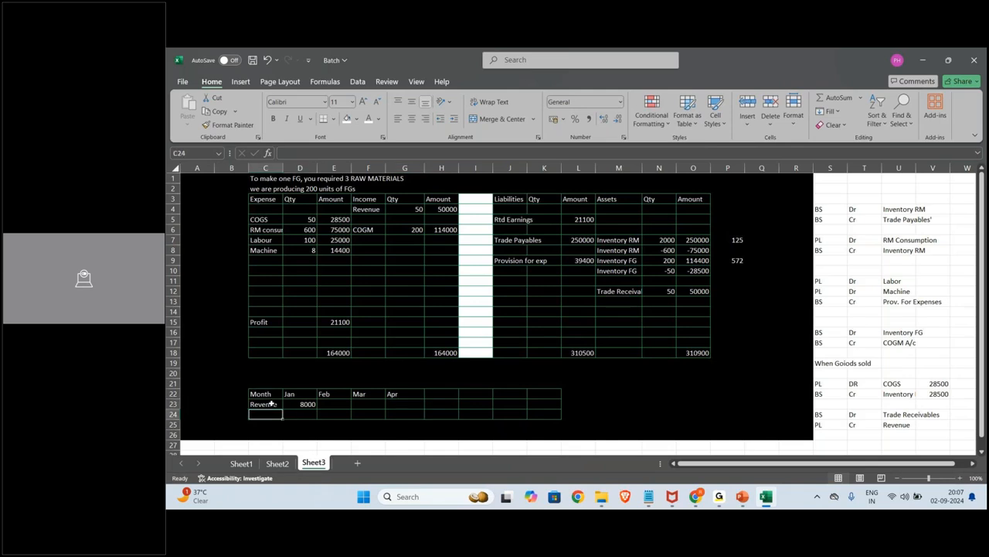
{"action": "key", "text": "Caps_Lock"}
{"action": "type", "text": "C"}
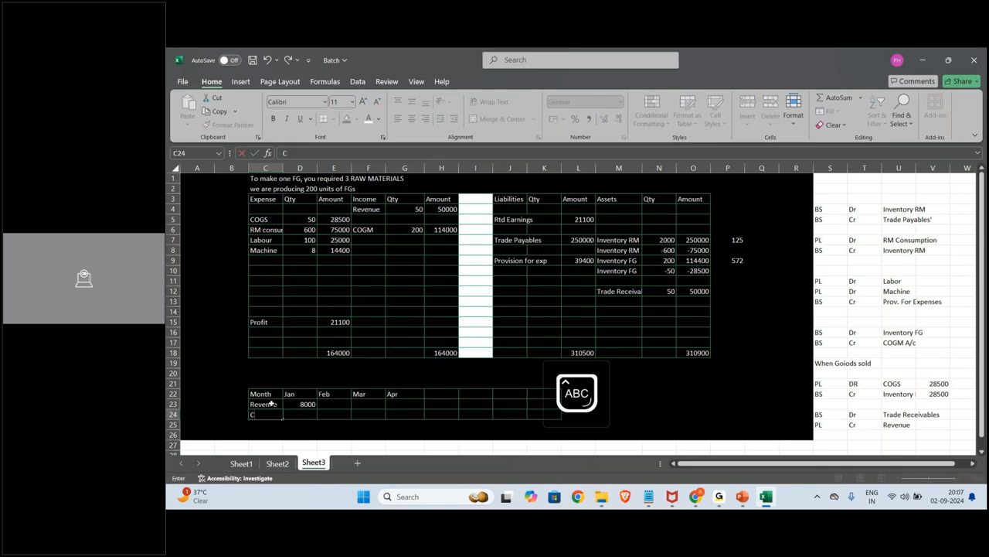
{"action": "type", "text": "OGS"}
{"action": "key", "text": "Tab"}
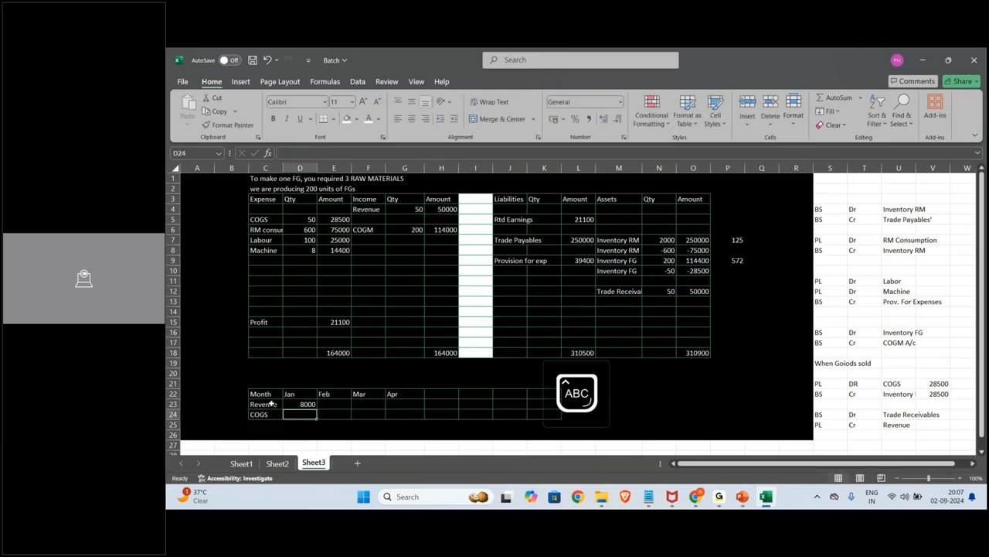
{"action": "type", "text": "5"}
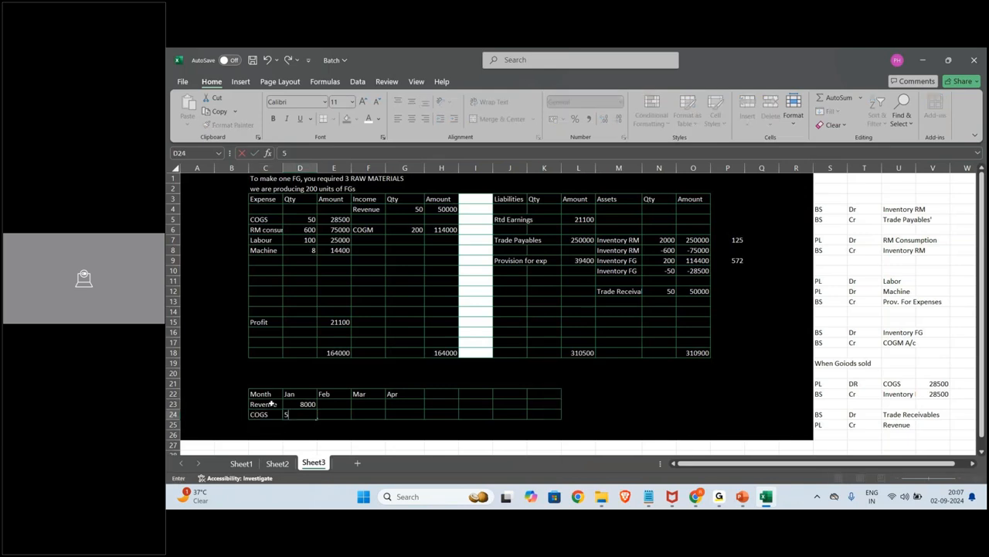
{"action": "type", "text": "200"}
{"action": "key", "text": "Return"}
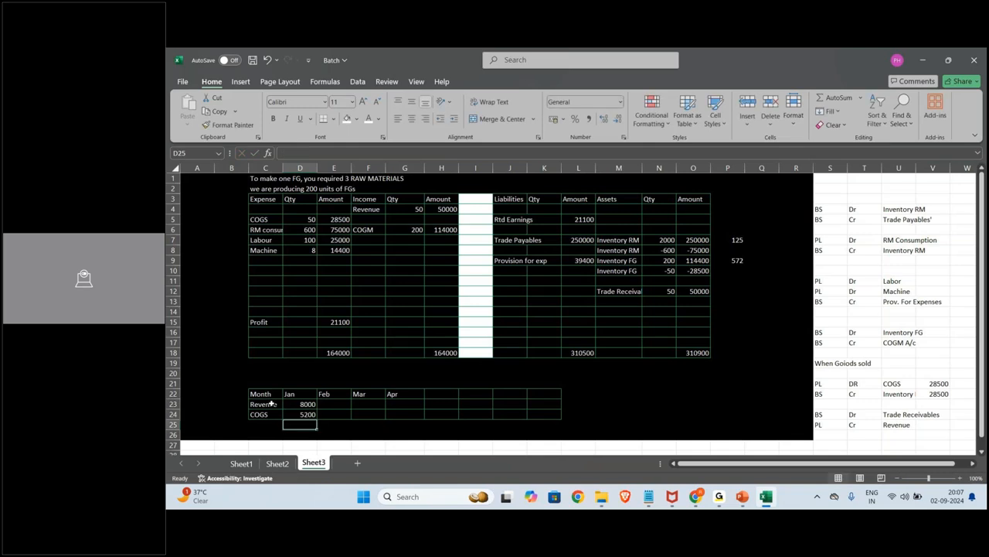
Fill the COGS row down into row 25 across columns C to I.
{"action": "key", "text": "Up"}
{"action": "key", "text": "Left"}
{"action": "key", "text": "shift+Right"}
{"action": "key", "text": "shift+Down"}
{"action": "key", "text": "shift+Right"}
{"action": "key", "text": "shift+Right"}
{"action": "key", "text": "shift+Right"}
{"action": "key", "text": "shift+Right"}
{"action": "key", "text": "shift+Right"}
{"action": "key", "text": "ctrl+d"}
Label row 25 Variance and calculate the Jan variance in D25 as Revenue minus COGS.
{"action": "key", "text": "Down"}
{"action": "type", "text": "Var"}
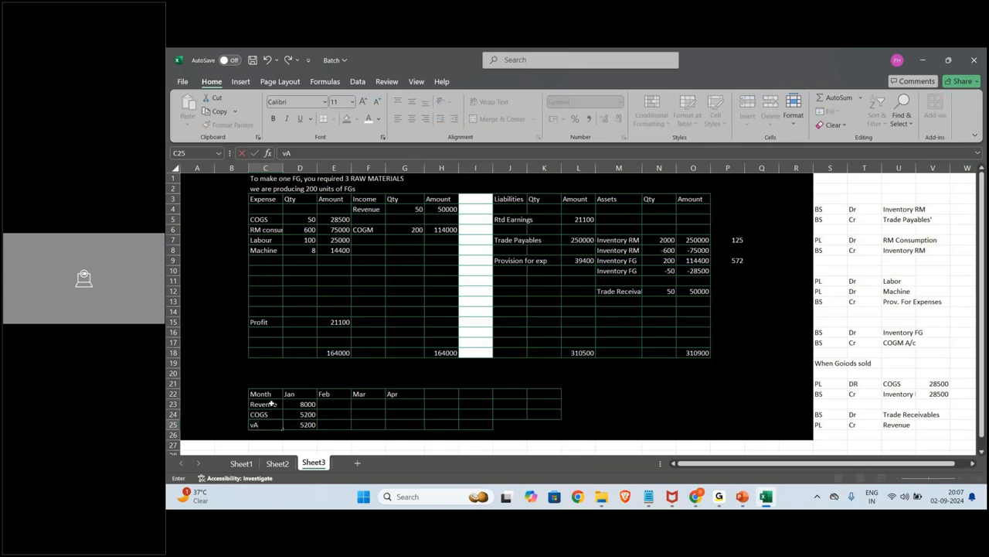
{"action": "type", "text": "iance"}
{"action": "key", "text": "ctrl+Return"}
{"action": "key", "text": "Right"}
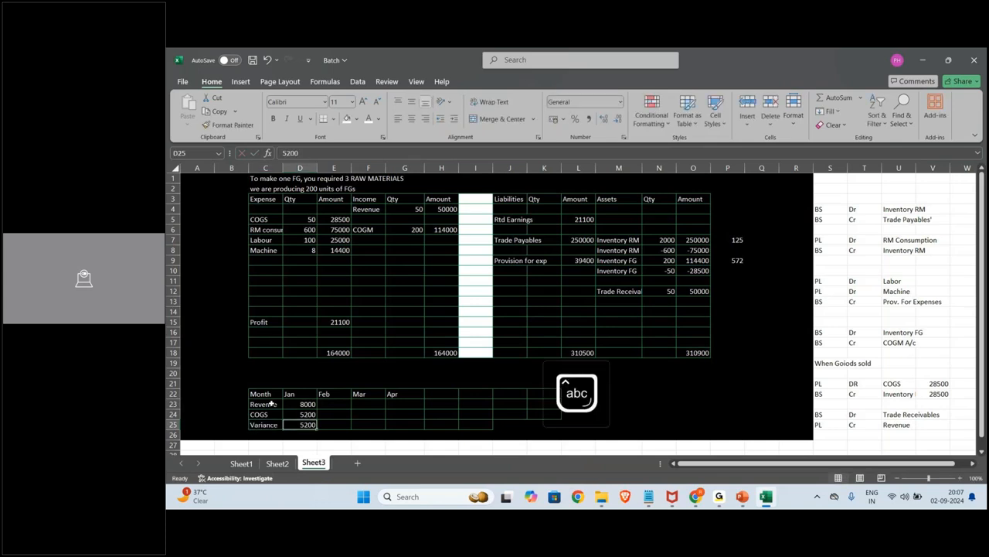
{"action": "type", "text": "="}
{"action": "key", "text": "Up"}
{"action": "key", "text": "Up"}
{"action": "type", "text": "-"}
{"action": "key", "text": "Up"}
{"action": "key", "text": "Return"}
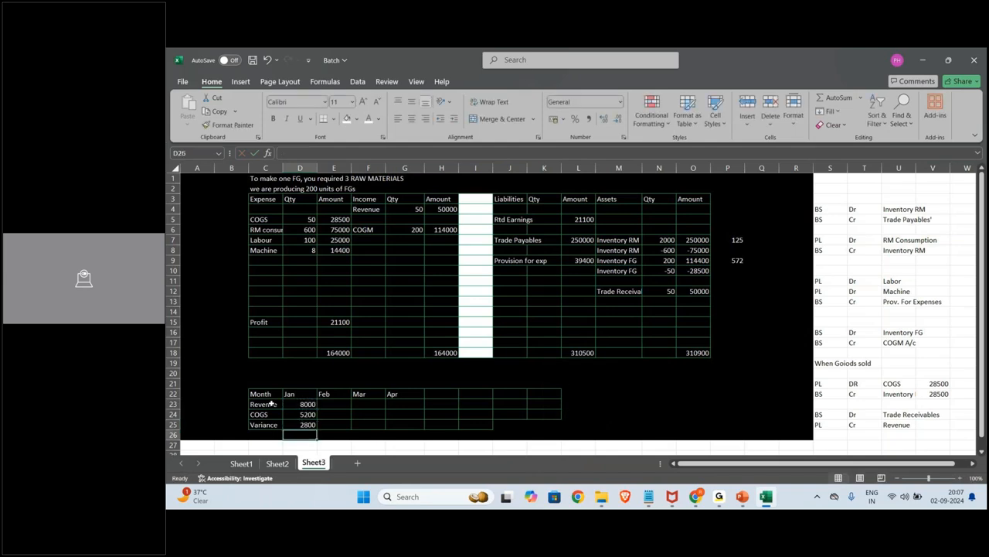
{"action": "key", "text": "Up"}
{"action": "key", "text": "Left"}
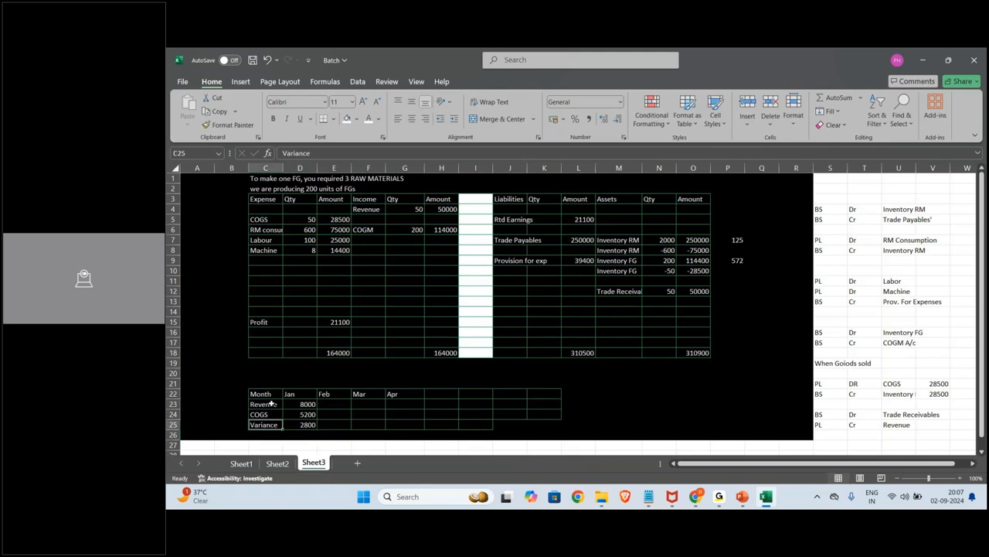
Copy the Jan Revenue, COGS and Variance cells into the Feb, Mar and Apr columns.
{"action": "key", "text": "Up"}
{"action": "key", "text": "Right"}
{"action": "key", "text": "Up"}
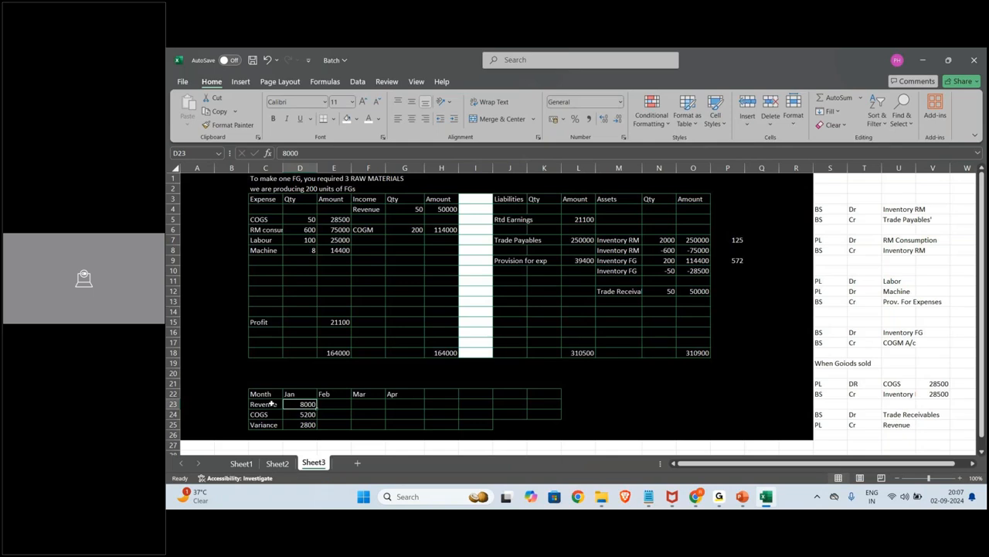
{"action": "key", "text": "shift+Down"}
{"action": "key", "text": "shift+Down"}
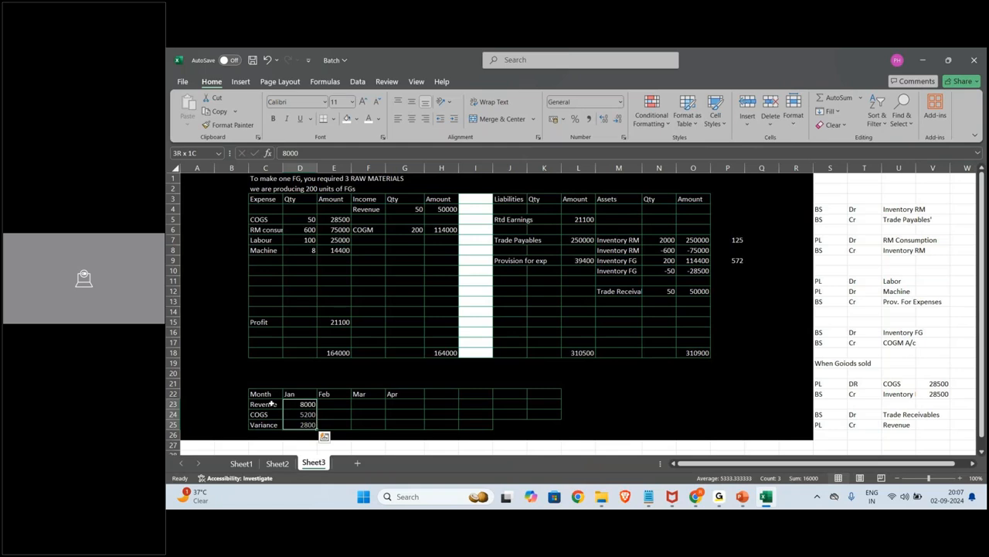
{"action": "key", "text": "ctrl+c"}
{"action": "key", "text": "Right"}
{"action": "key", "text": "ctrl+v"}
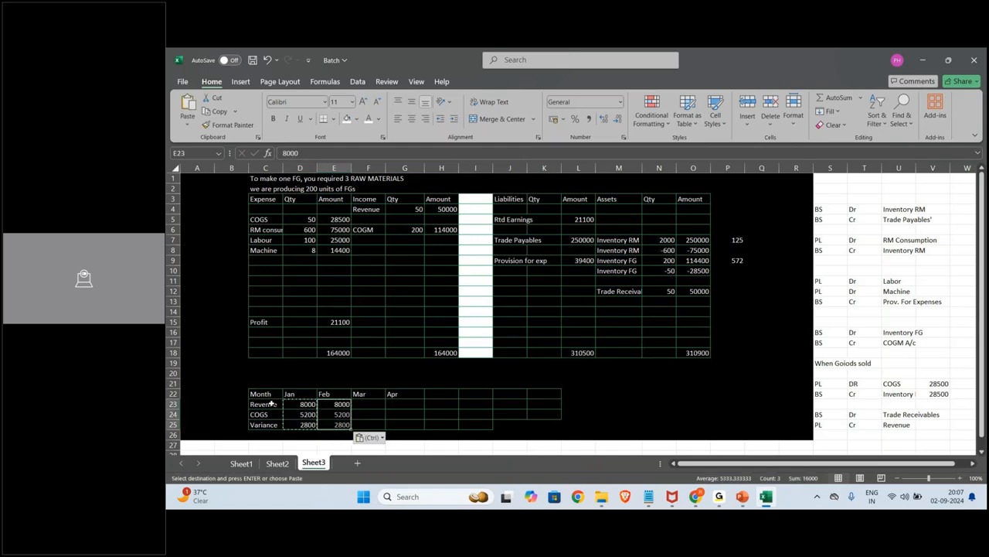
{"action": "key", "text": "Right"}
{"action": "key", "text": "ctrl+v"}
{"action": "key", "text": "Right"}
{"action": "key", "text": "ctrl+v"}
{"action": "key", "text": "Down"}
{"action": "key", "text": "Escape"}
Set the Feb COGS in E24 to 5600.
{"action": "key", "text": "Left"}
{"action": "key", "text": "Left"}
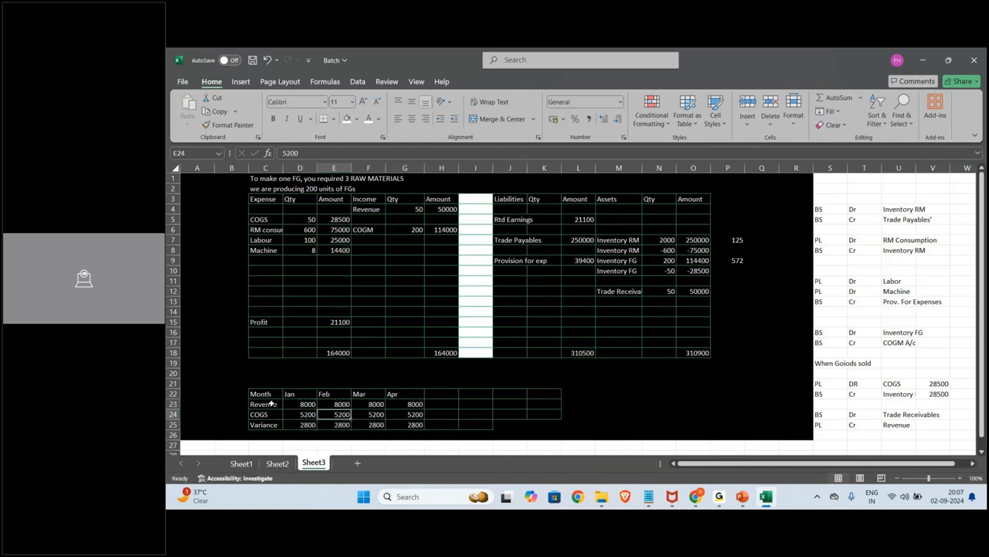
{"action": "key", "text": "Down"}
{"action": "key", "text": "F2"}
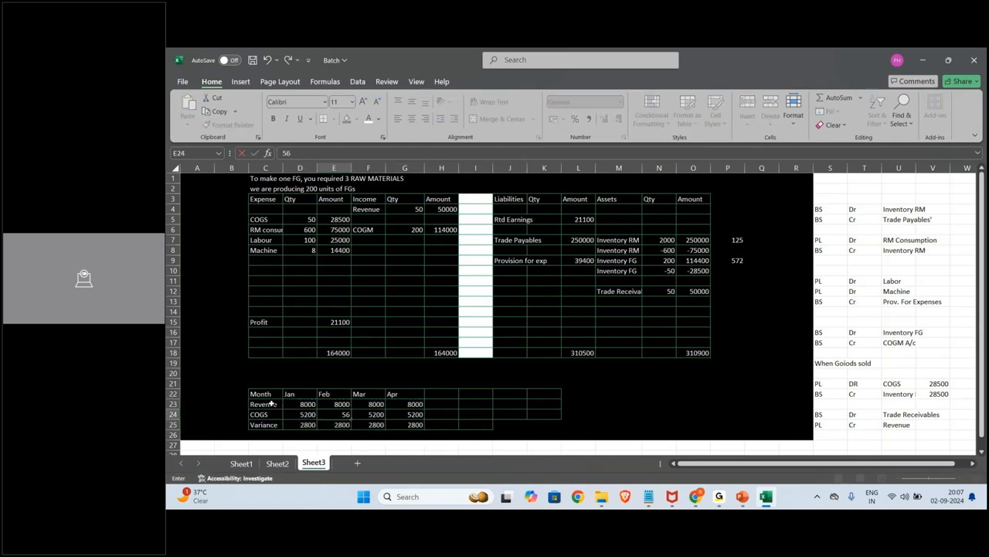
{"action": "key", "text": "ctrl+Return"}
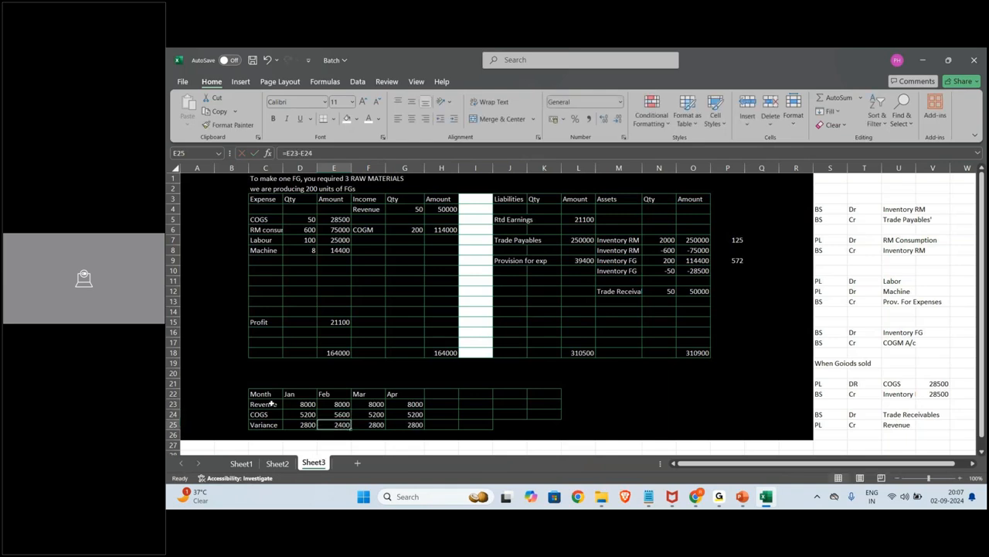
{"action": "key", "text": "Left"}
{"action": "key", "text": "Left"}
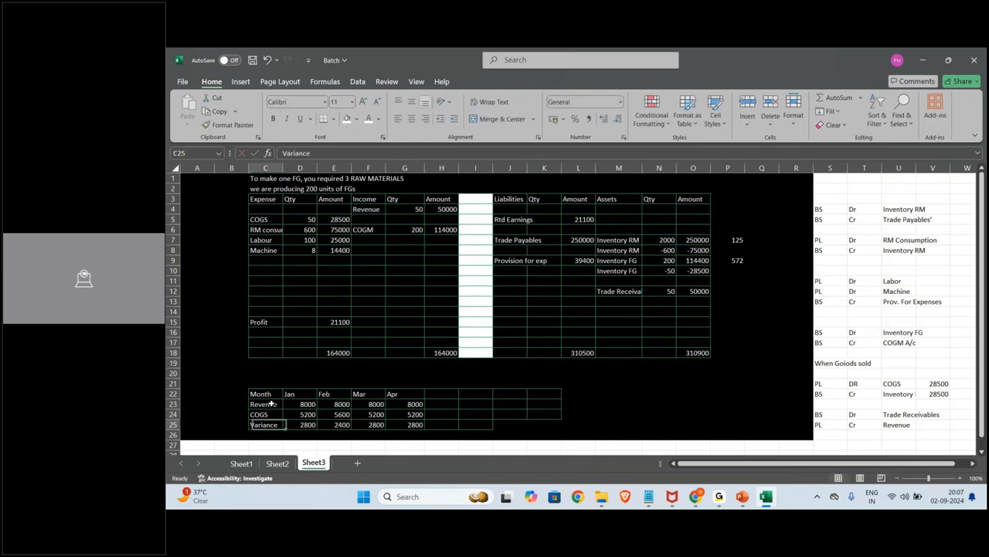
Relabel the Variance row in C25 as Margin.
{"action": "type", "text": "Margin"}
{"action": "key", "text": "ctrl+Return"}
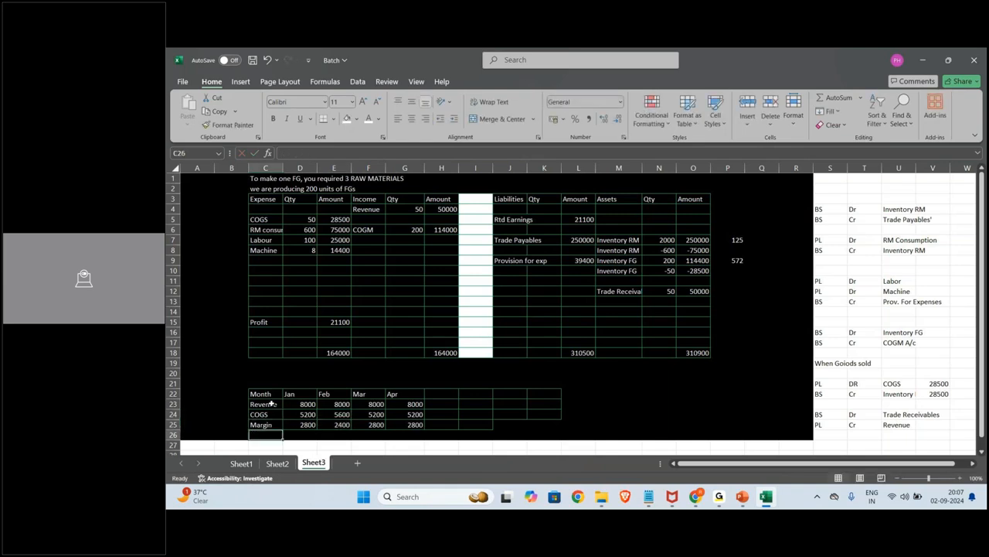
{"action": "key", "text": "Right"}
{"action": "key", "text": "Right"}
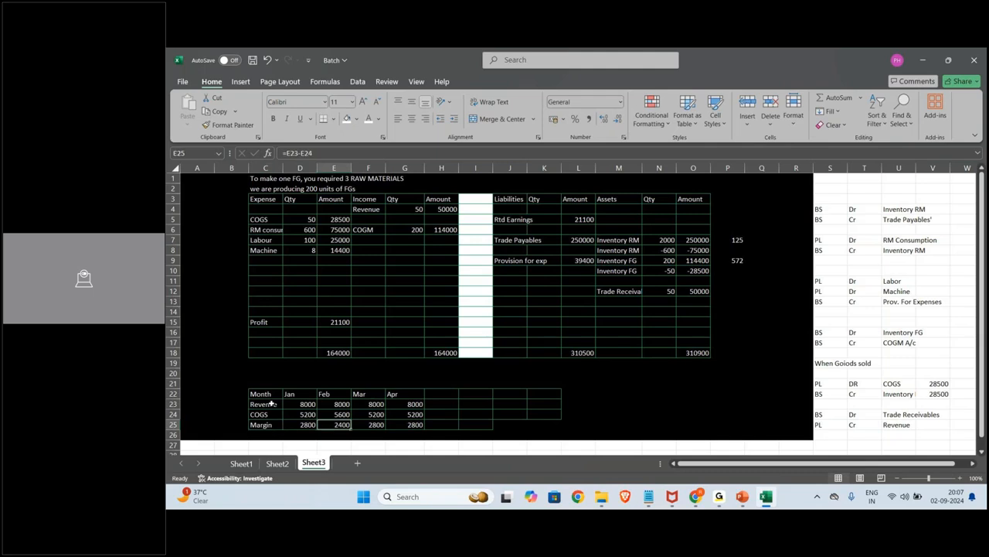
Set the Mar COGS in F24 to 5650.
{"action": "key", "text": "Up"}
{"action": "key", "text": "Left"}
{"action": "key", "text": "Left"}
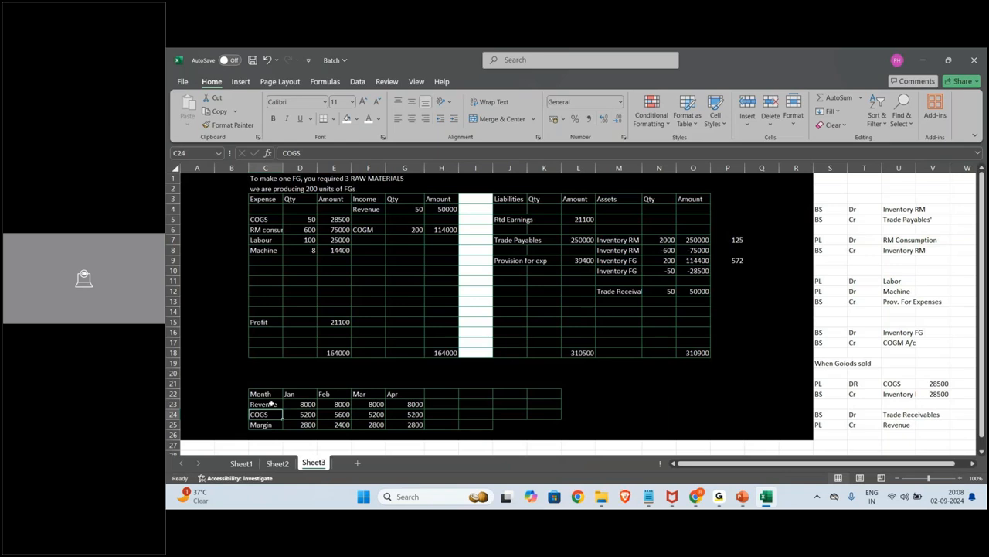
{"action": "key", "text": "Right"}
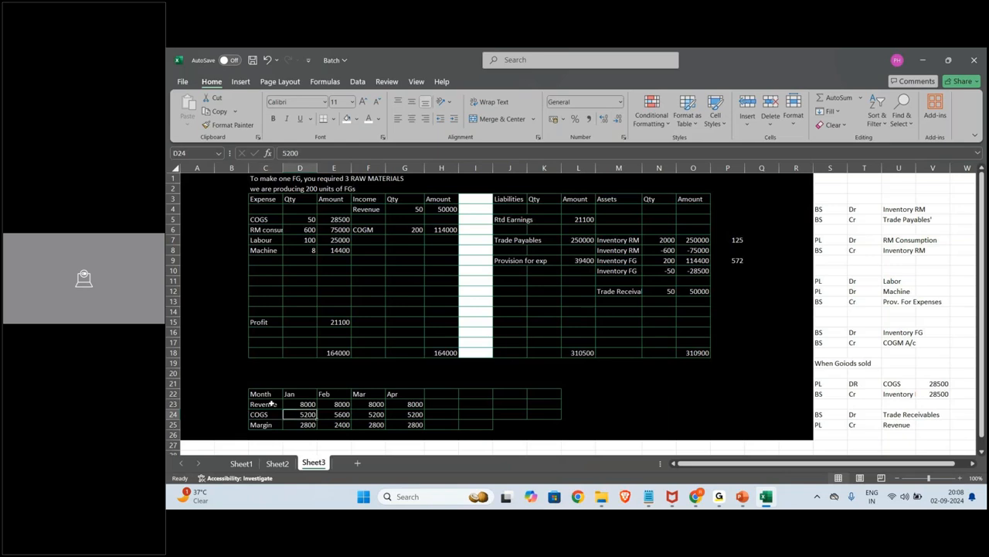
{"action": "key", "text": "Down"}
{"action": "key", "text": "Right"}
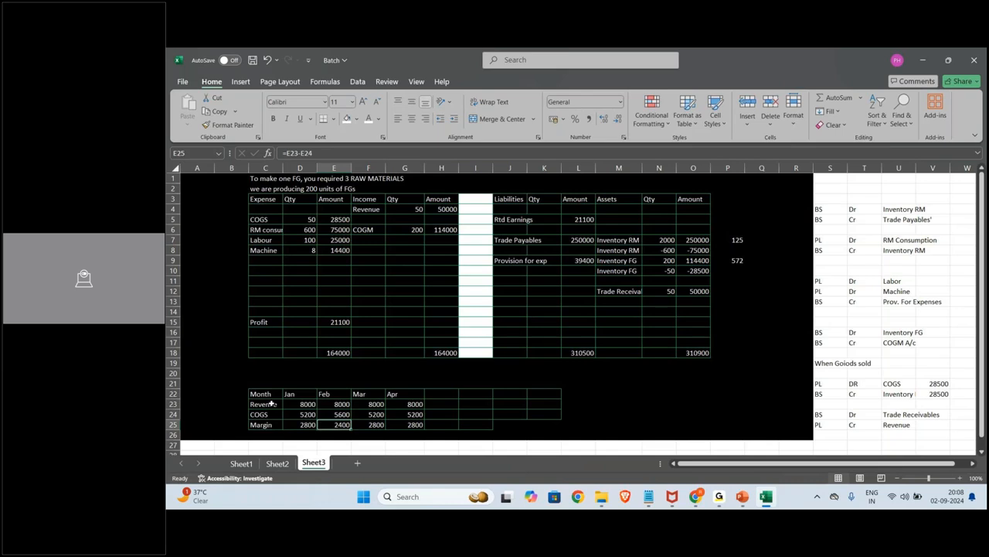
{"action": "key", "text": "Up"}
{"action": "key", "text": "Right"}
{"action": "type", "text": "5"}
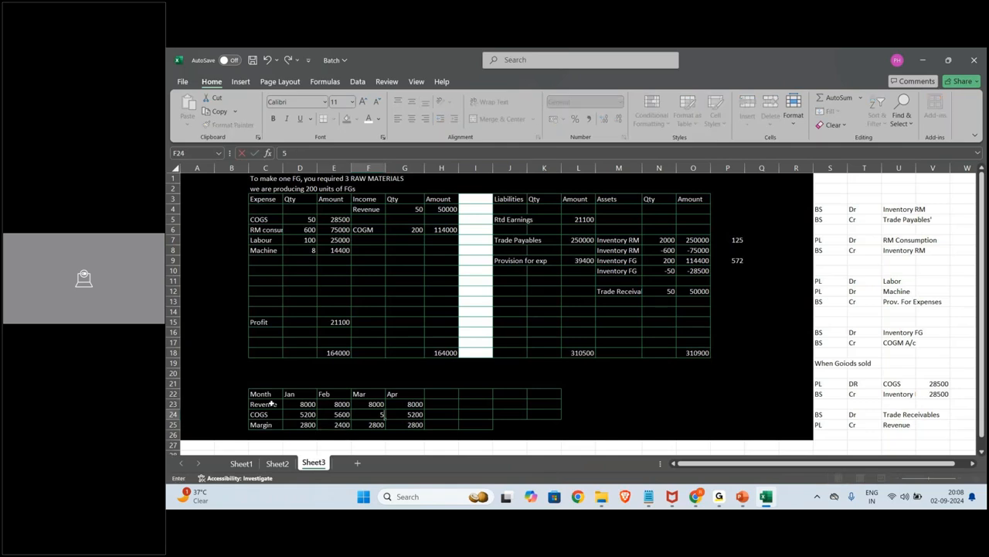
{"action": "type", "text": "650"}
{"action": "key", "text": "Tab"}
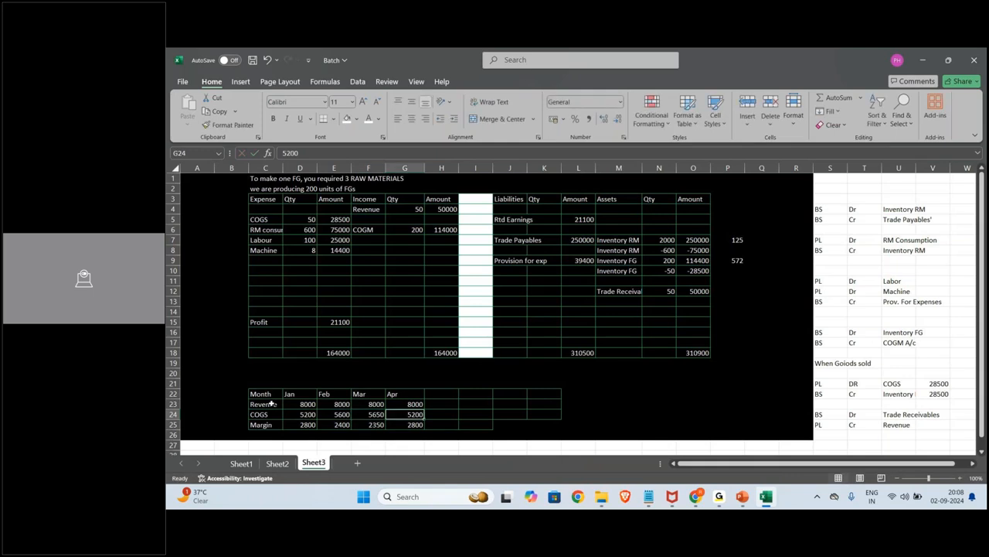
Set the Apr COGS in G24 to 4900.
{"action": "type", "text": "4900"}
{"action": "key", "text": "Return"}
{"action": "key", "text": "Down"}
{"action": "key", "text": "Down"}
{"action": "key", "text": "Down"}
{"action": "key", "text": "Down"}
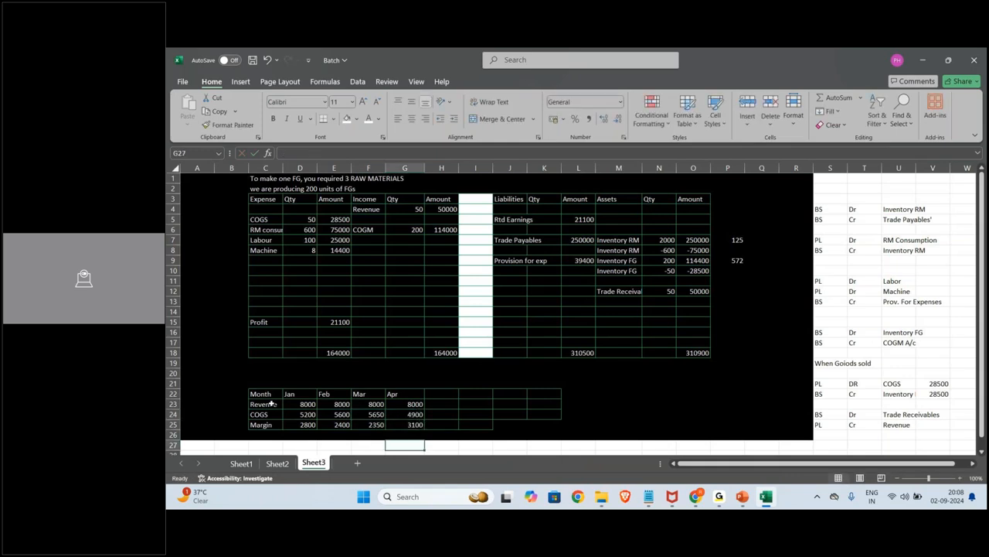
{"action": "key", "text": "Up"}
{"action": "key", "text": "Up"}
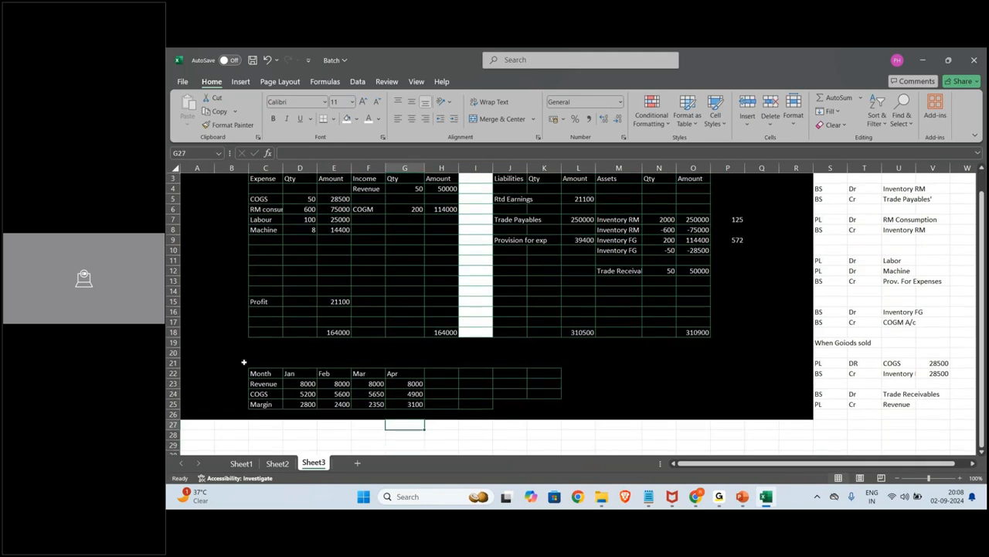
Duplicate the monthly Revenue, COGS and Margin table directly below itself, starting at row 27.
{"action": "left_click_drag", "start_coordinate": [249, 370], "coordinate": [792, 415]}
{"action": "key", "text": "ctrl+c"}
{"action": "left_click", "coordinate": [200, 425]}
{"action": "key", "text": "ctrl+v"}
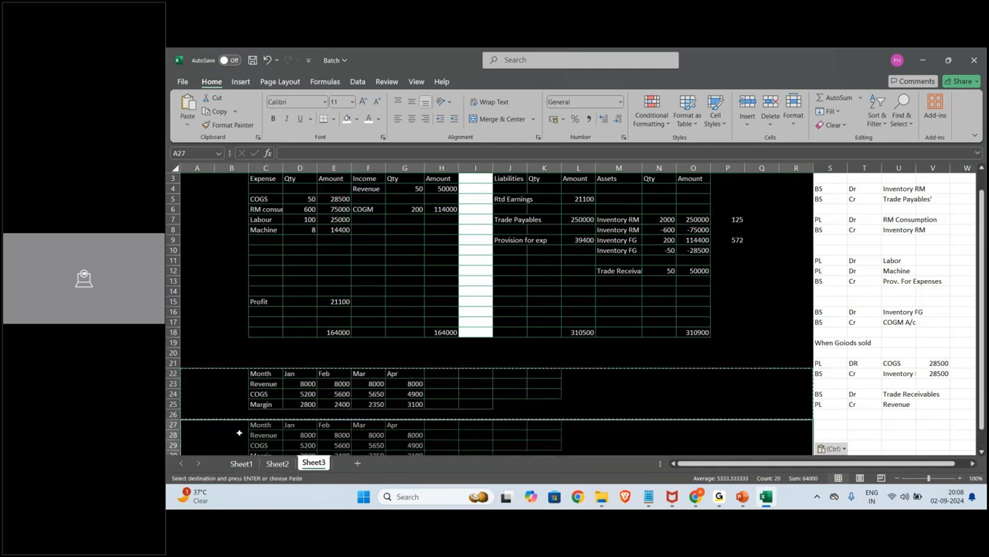
{"action": "key", "text": "Escape"}
Insert two blank rows at row 26 between the original monthly table and its copy.
{"action": "left_click", "coordinate": [281, 413]}
{"action": "key", "text": "shift+space"}
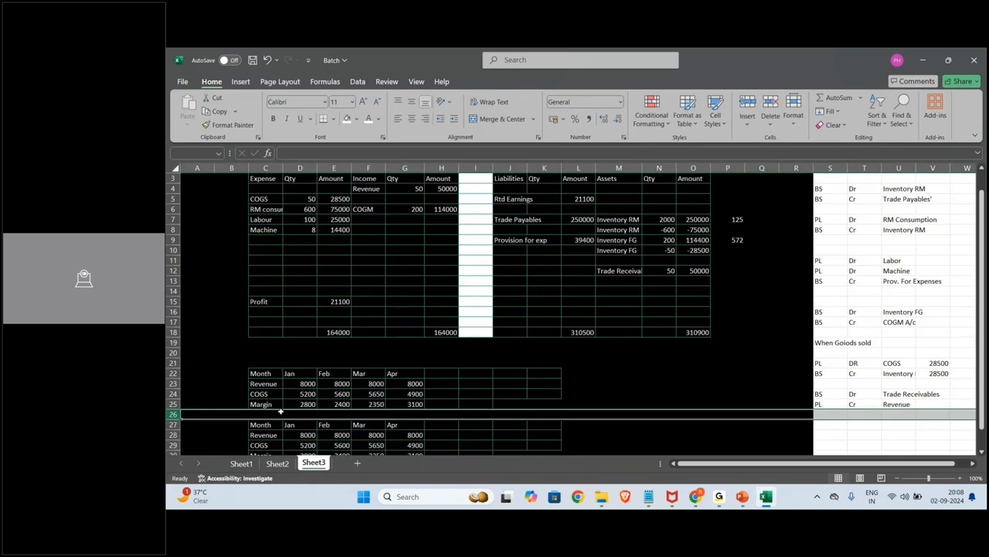
{"action": "key", "text": "ctrl+shift+equal"}
{"action": "key", "text": "ctrl+shift+equal"}
Enter the heading Standard Cost Estimate in C28 above the copied table.
{"action": "key", "text": "Down"}
{"action": "key", "text": "Down"}
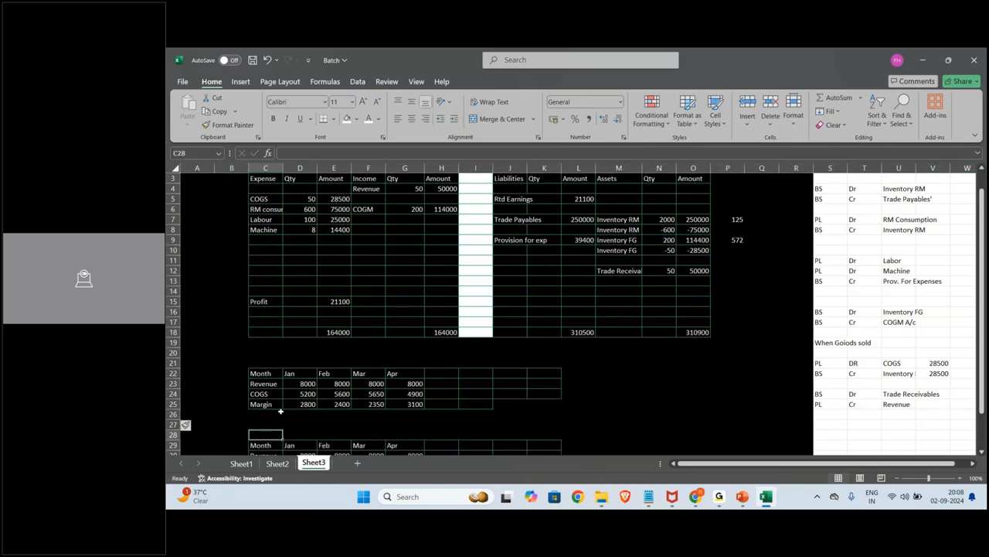
{"action": "type", "text": "St"}
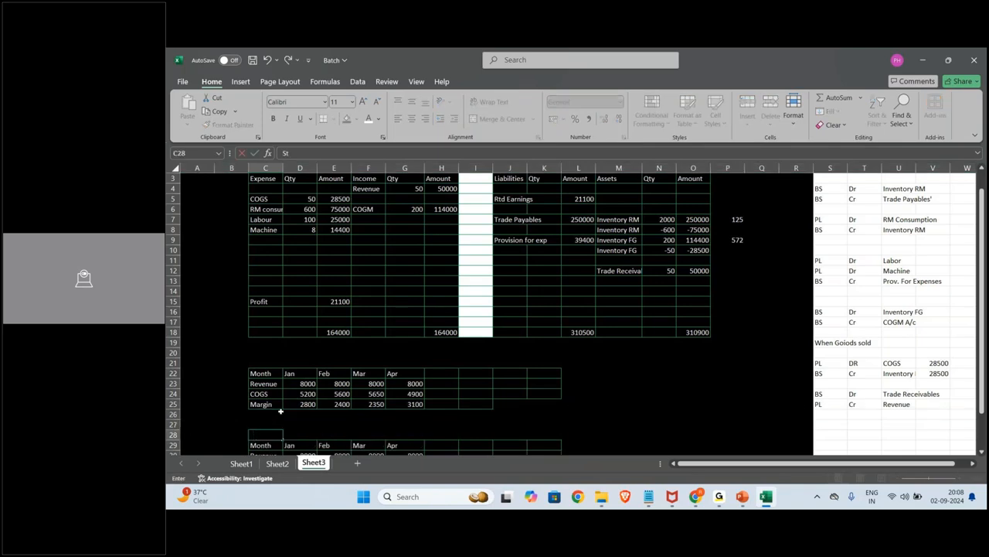
{"action": "key", "text": "Caps_Lock"}
{"action": "key", "text": "Return"}
{"action": "key", "text": "Up"}
{"action": "key", "text": "ctrl+c"}
{"action": "type", "text": "S"}
{"action": "key", "text": "Caps_Lock"}
{"action": "type", "text": "tandard Cos"}
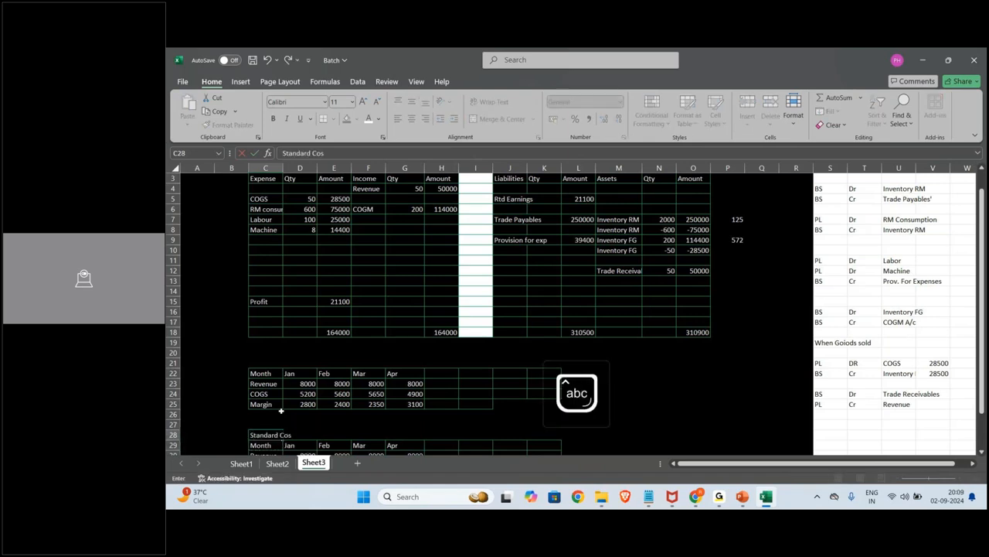
{"action": "type", "text": "t Estimate"}
{"action": "key", "text": "Return"}
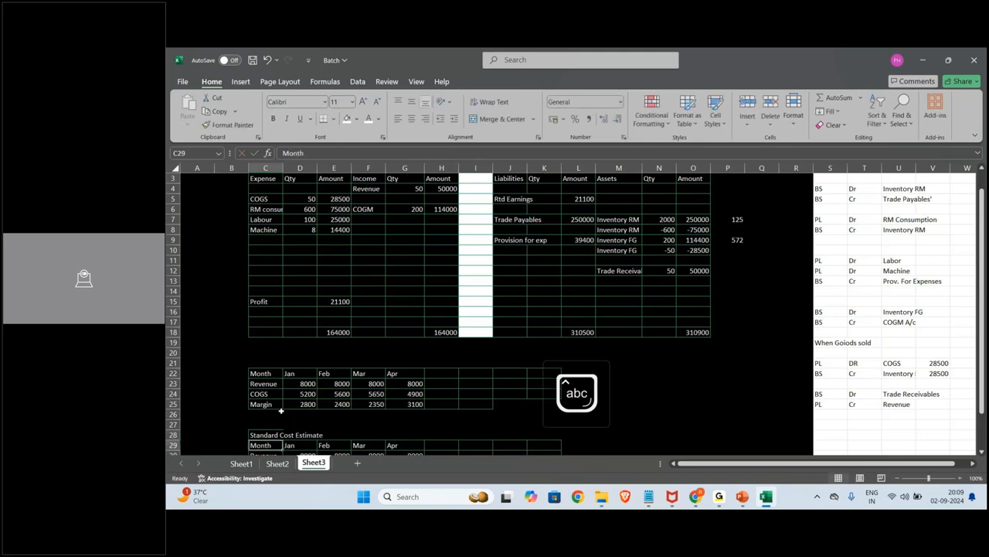
Insert a row above COGS in the copied table and label it Standard Cost Estimate in C31.
{"action": "key", "text": "Down"}
{"action": "key", "text": "Down"}
{"action": "key", "text": "Down"}
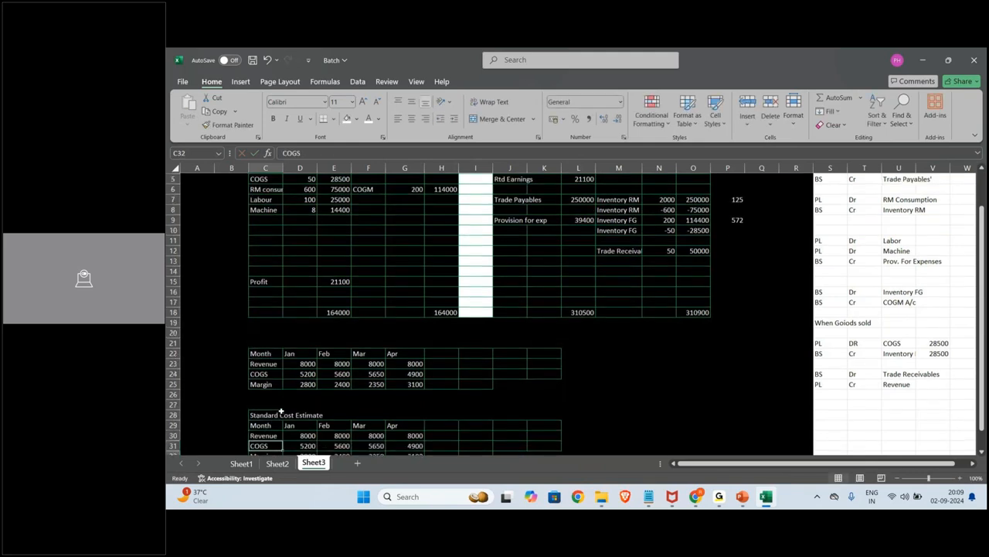
{"action": "key", "text": "Up"}
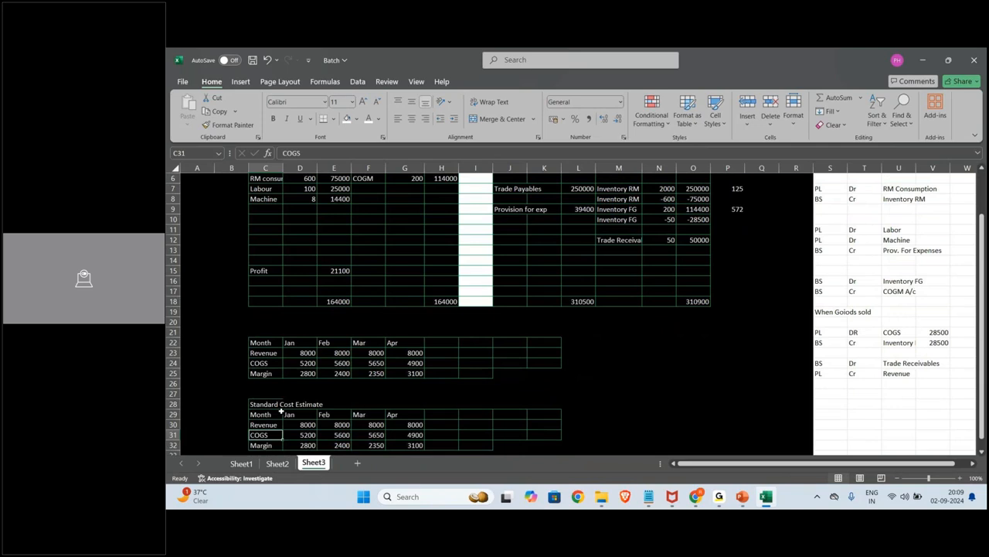
{"action": "key", "text": "shift+space"}
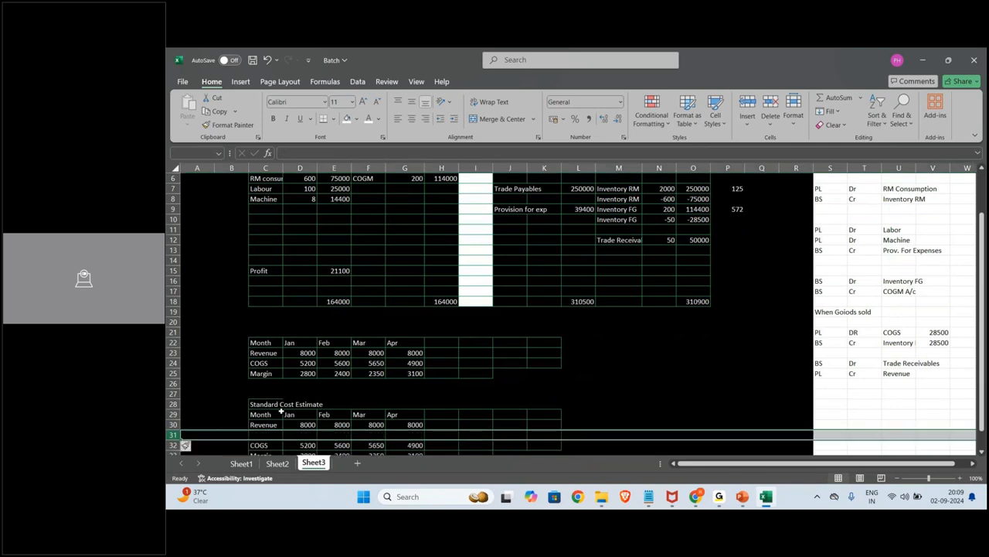
{"action": "key", "text": "ctrl+shift+plus"}
{"action": "type", "text": "Sta"}
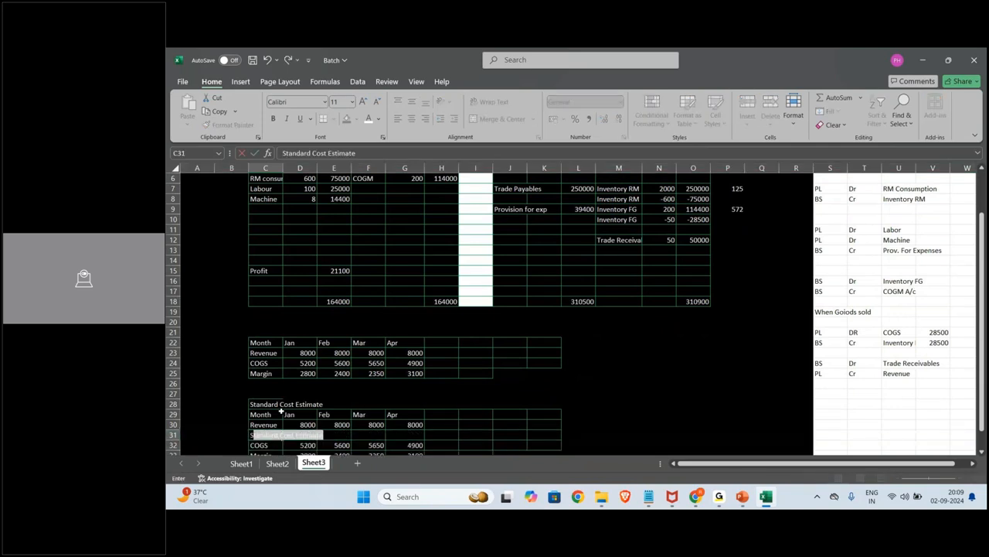
{"action": "type", "text": "ndard Cos"}
{"action": "key", "text": "Return"}
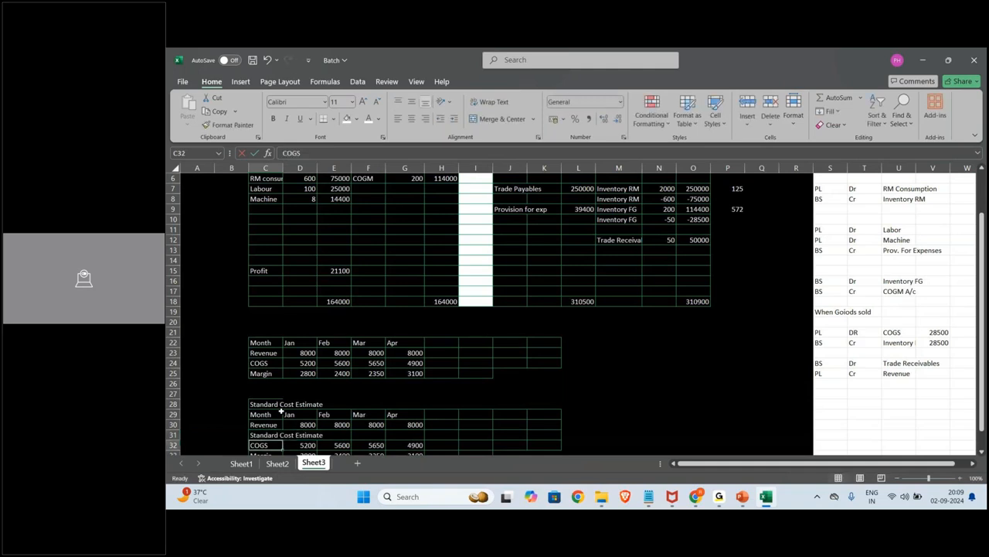
Relabel the copied table's COGS row in C32 as Price diff.
{"action": "type", "text": "Variance"}
{"action": "key", "text": "Return"}
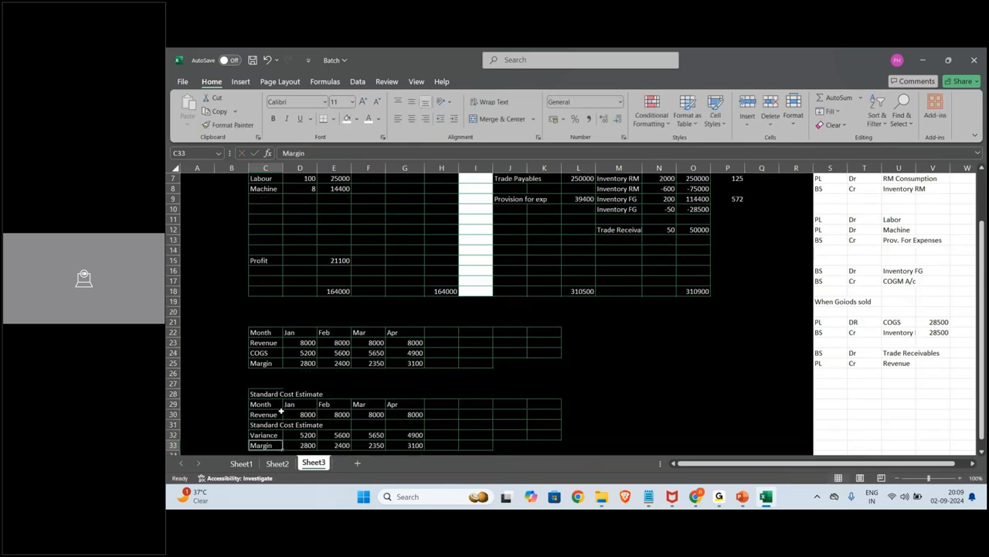
{"action": "key", "text": "Up"}
{"action": "type", "text": "rice diff"}
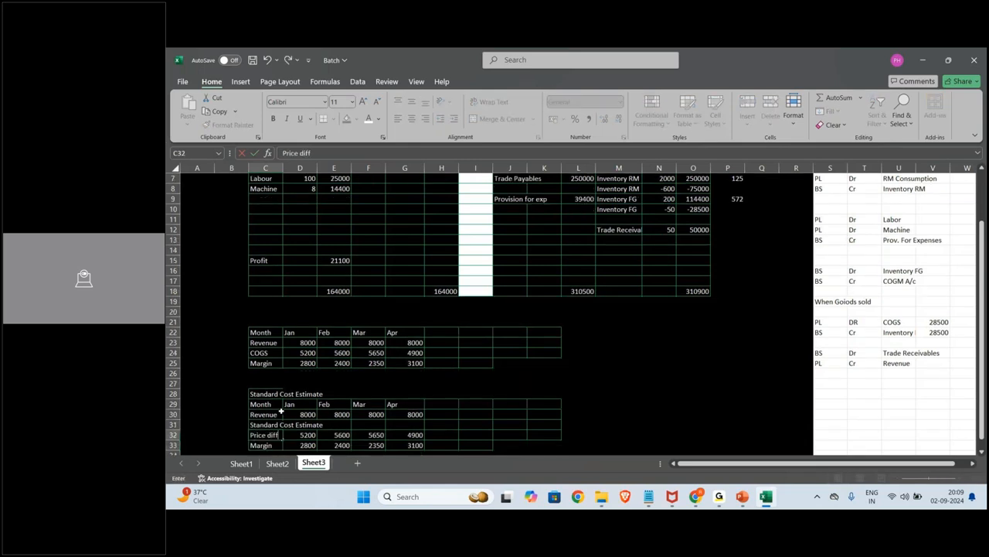
{"action": "key", "text": "Return"}
Enter a standard cost of 5000 in D31 and copy it across Feb, Mar and Apr.
{"action": "left_click", "coordinate": [283, 419]}
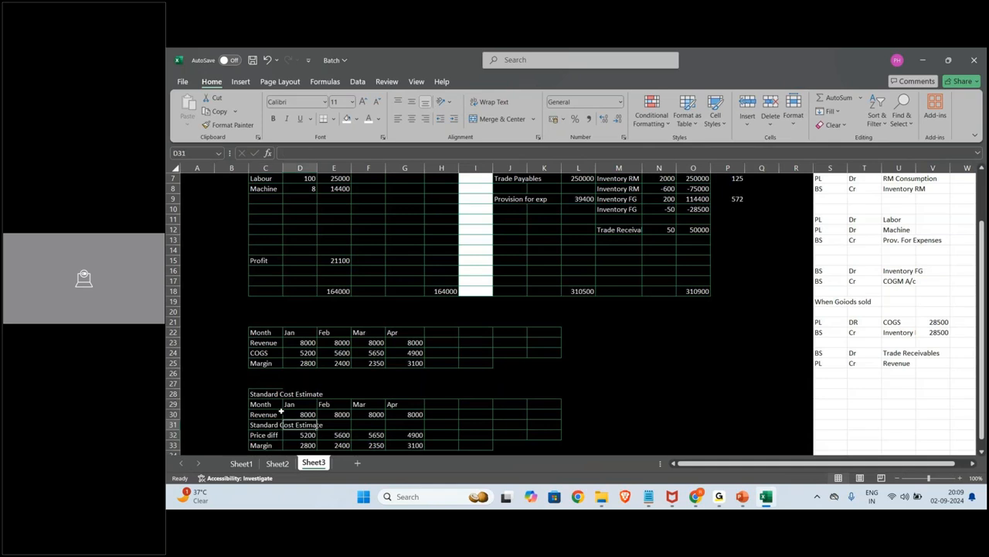
{"action": "type", "text": "5000"}
{"action": "key", "text": "ctrl+Return"}
{"action": "key", "text": "ctrl+c"}
{"action": "key", "text": "shift+Right"}
{"action": "key", "text": "shift+Right"}
{"action": "key", "text": "shift+Right"}
{"action": "key", "text": "ctrl+v"}
{"action": "key", "text": "Down"}
{"action": "key", "text": "Escape"}
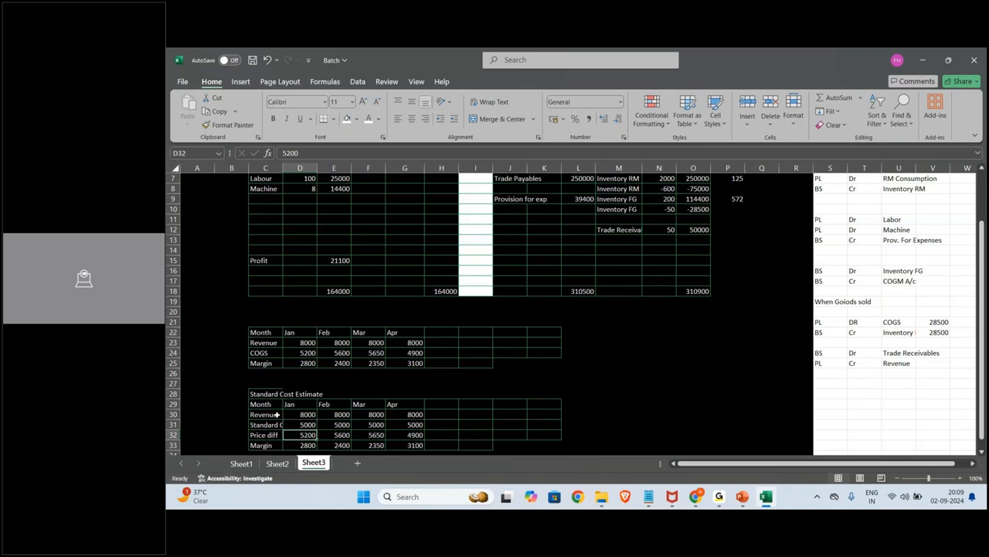
Calculate the Jan price difference in D32 as =D24-D31 and copy the formula across to Apr.
{"action": "type", "text": "="}
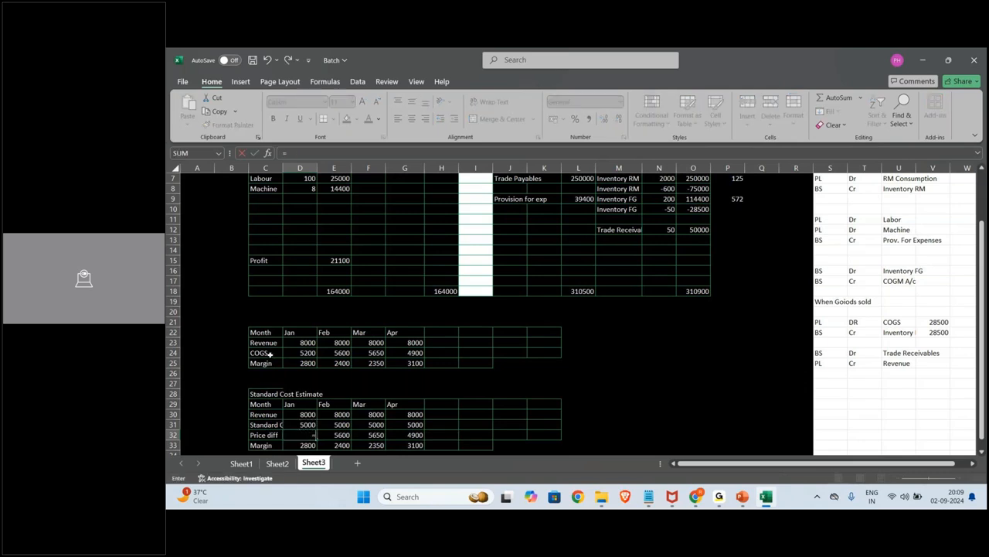
{"action": "left_click", "coordinate": [294, 353]}
{"action": "type", "text": "-"}
{"action": "key", "text": "Up"}
{"action": "key", "text": "Return"}
{"action": "key", "text": "Up"}
{"action": "key", "text": "shift+Right"}
{"action": "key", "text": "shift+Right"}
{"action": "key", "text": "shift+Right"}
{"action": "key", "text": "ctrl+c"}
{"action": "key", "text": "ctrl+v"}
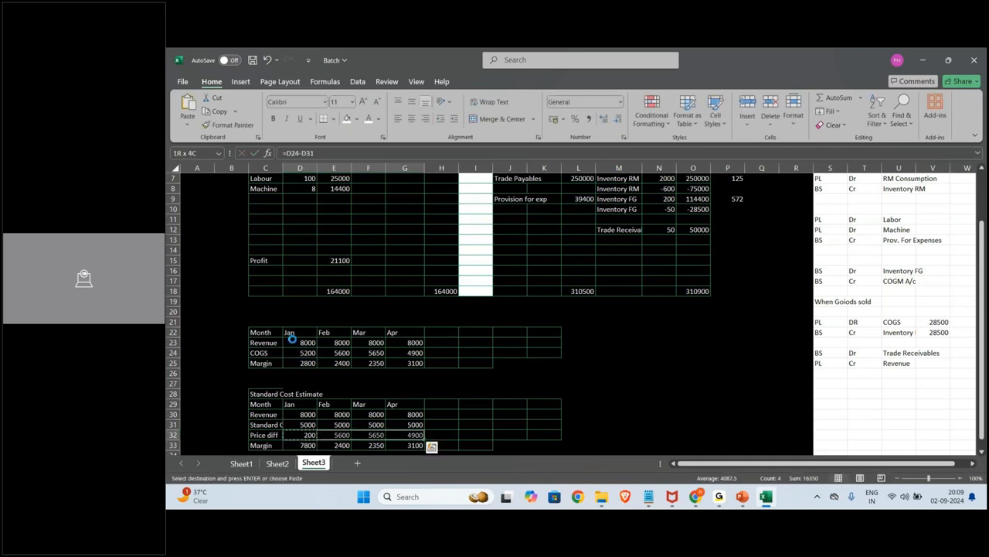
{"action": "key", "text": "Escape"}
Calculate the Jan margin in D33 with the formula =D30-SUM(D31:D32).
{"action": "key", "text": "Down"}
{"action": "type", "text": "="}
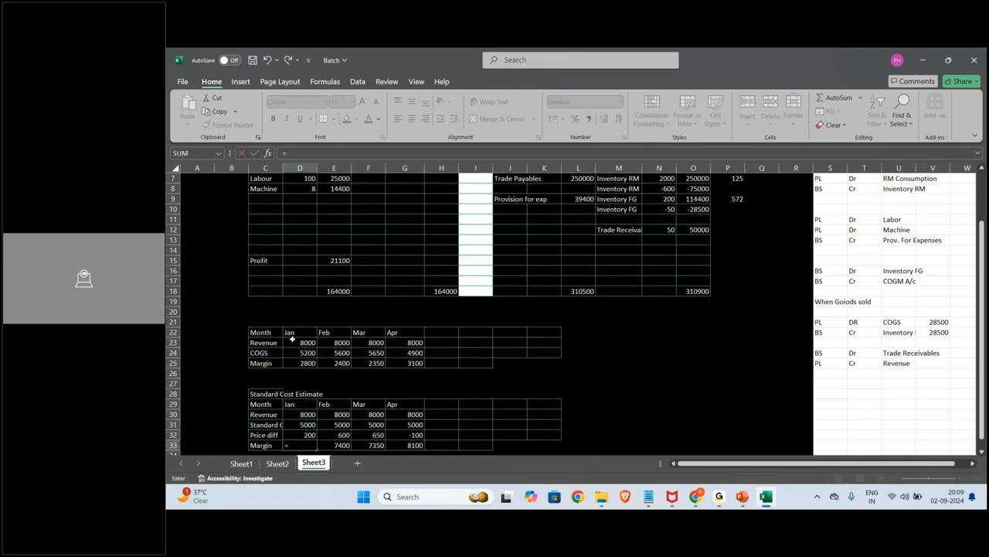
{"action": "key", "text": "Up"}
{"action": "key", "text": "Up"}
{"action": "key", "text": "Up"}
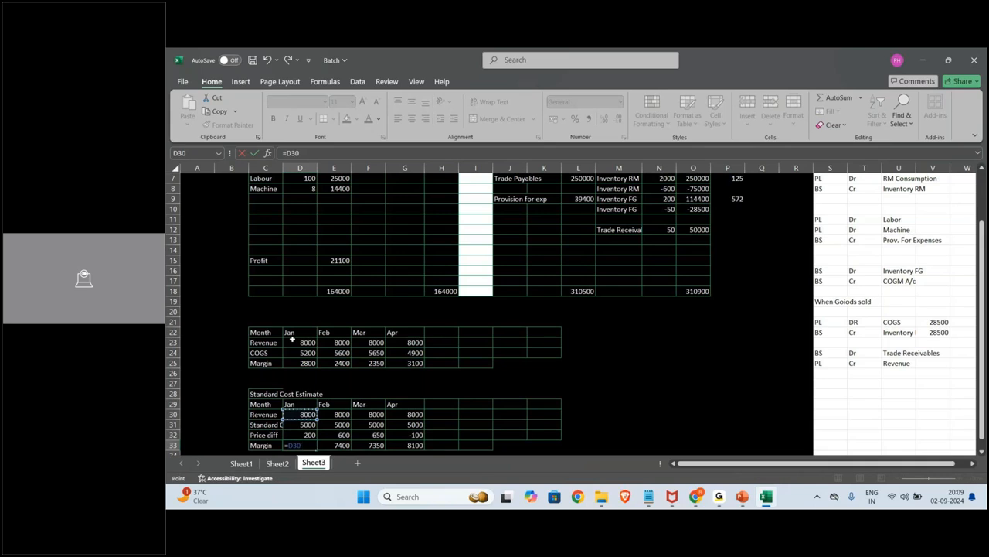
{"action": "type", "text": "-s"}
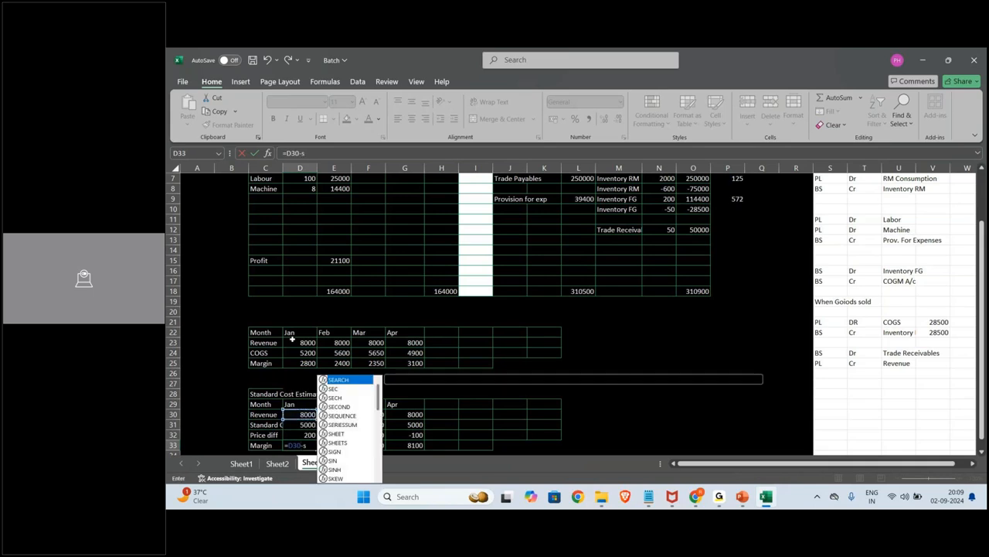
{"action": "type", "text": "um("}
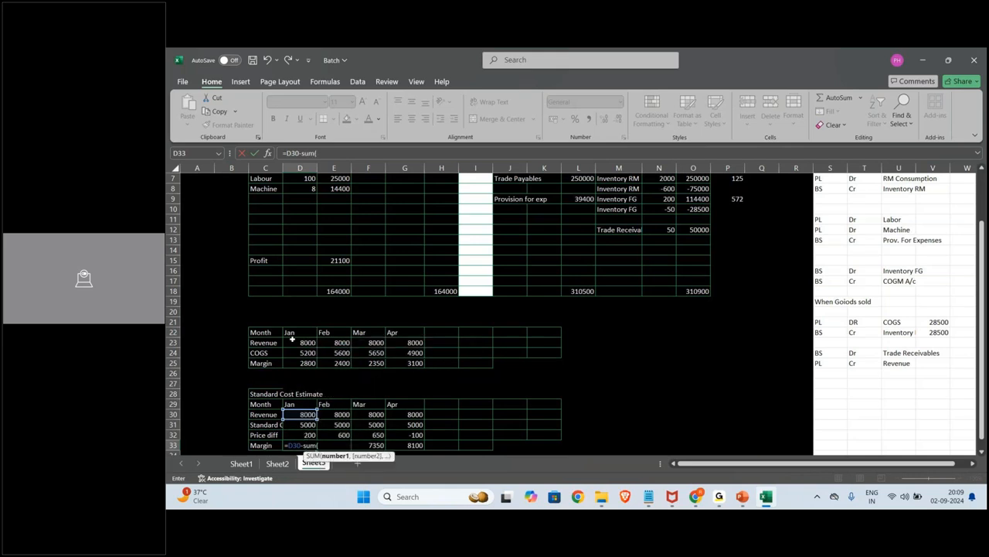
{"action": "key", "text": "Up"}
{"action": "key", "text": "shift+Up"}
{"action": "key", "text": "shift+Up"}
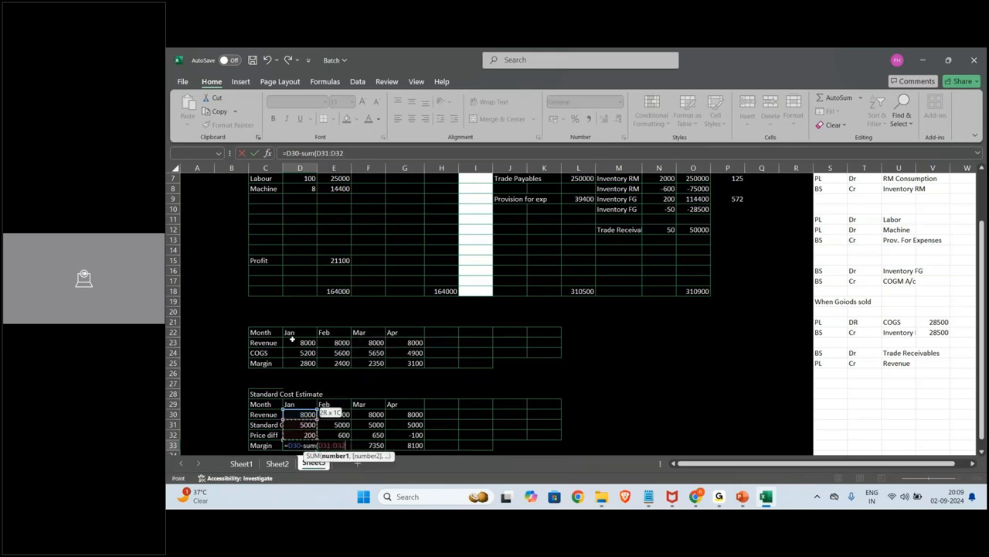
{"action": "type", "text": ")"}
{"action": "key", "text": "Return"}
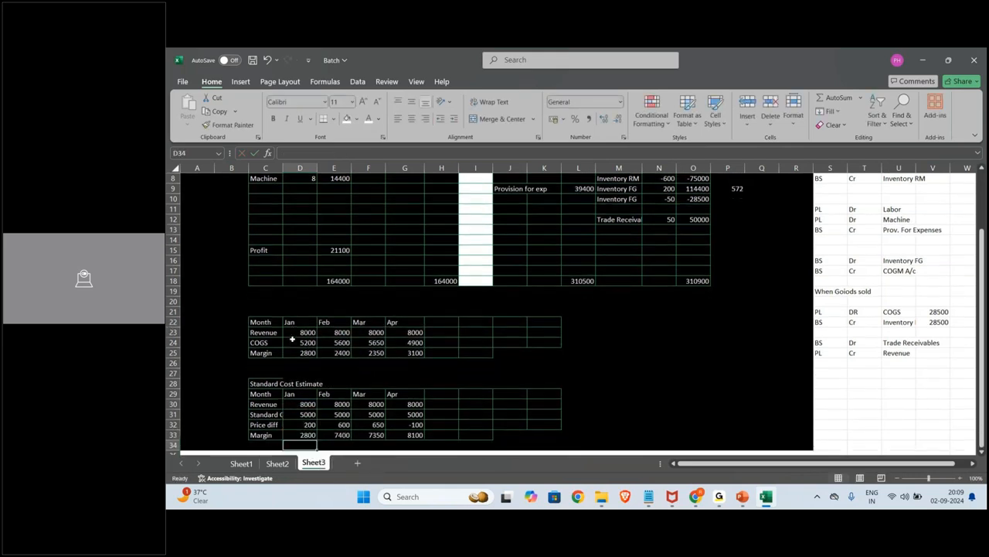
Copy the Jan margin formula from D33 across the Feb, Mar and Apr columns.
{"action": "key", "text": "Up"}
{"action": "key", "text": "ctrl+c"}
{"action": "key", "text": "shift+Right"}
{"action": "key", "text": "shift+Right"}
{"action": "key", "text": "shift+Right"}
{"action": "key", "text": "ctrl+v"}
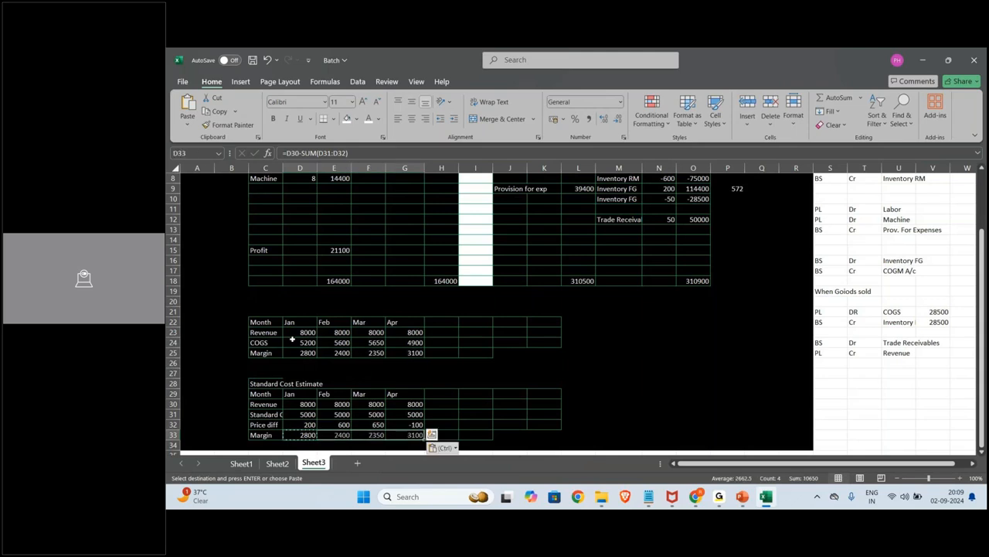
{"action": "key", "text": "Escape"}
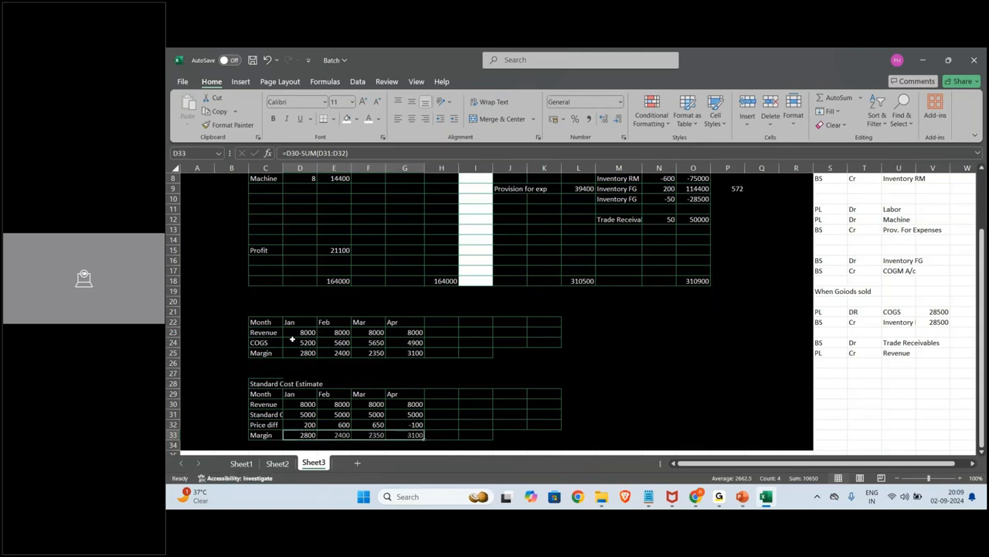
{"action": "left_click", "coordinate": [258, 414]}
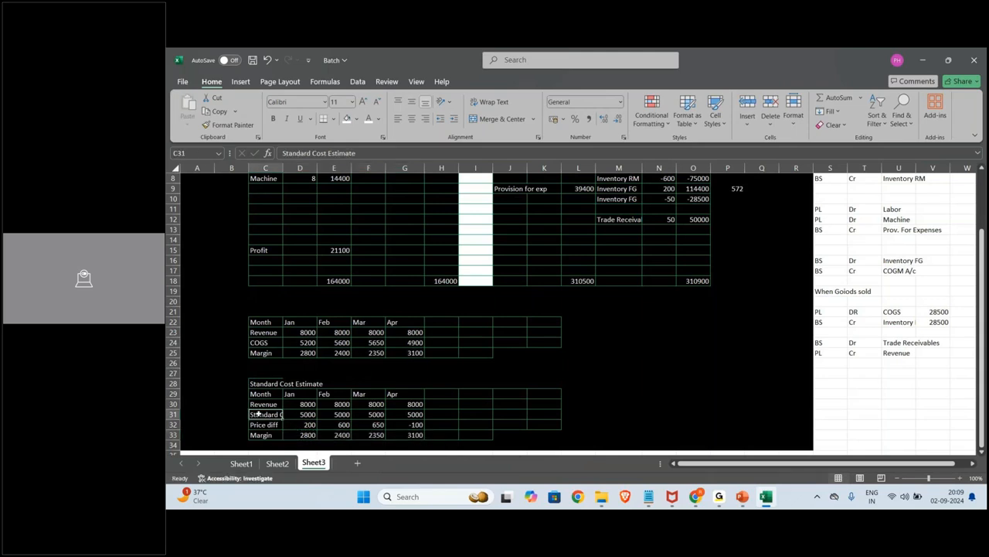
Examine the standard cost, price difference and margin cells for Jan and Feb in the Standard Cost Estimate table.
{"action": "left_click", "coordinate": [306, 415]}
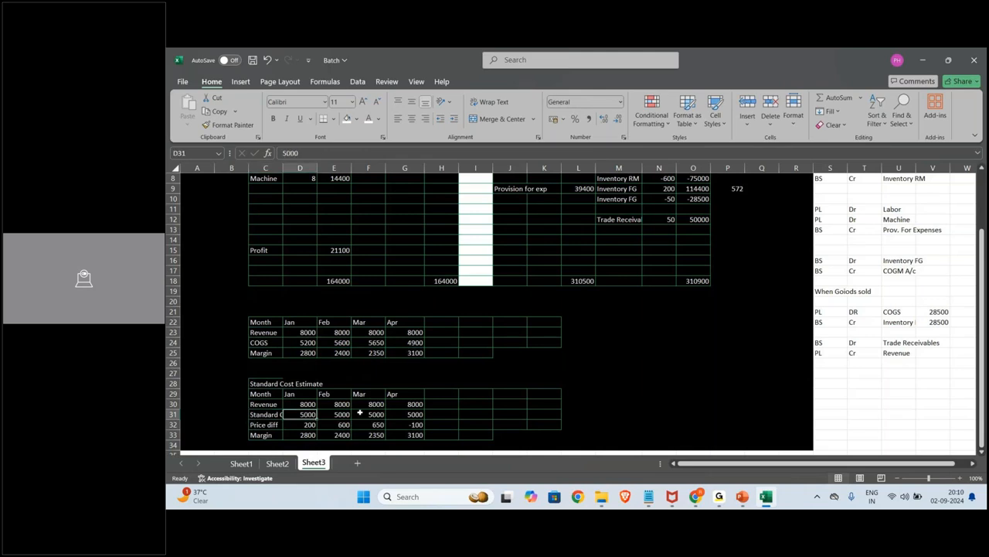
{"action": "left_click", "coordinate": [270, 428]}
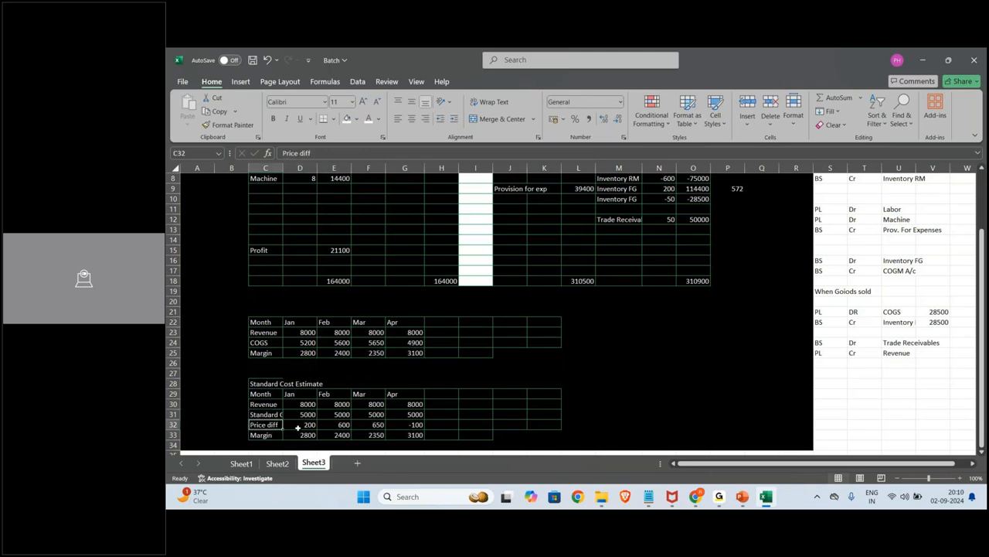
{"action": "left_click", "coordinate": [308, 424]}
{"action": "left_click", "coordinate": [308, 435]}
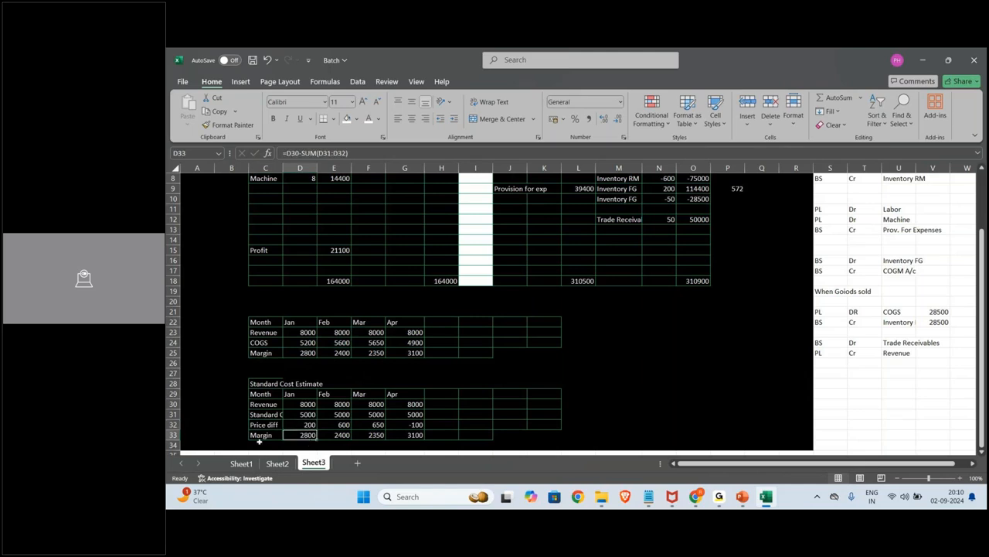
{"action": "left_click", "coordinate": [338, 435]}
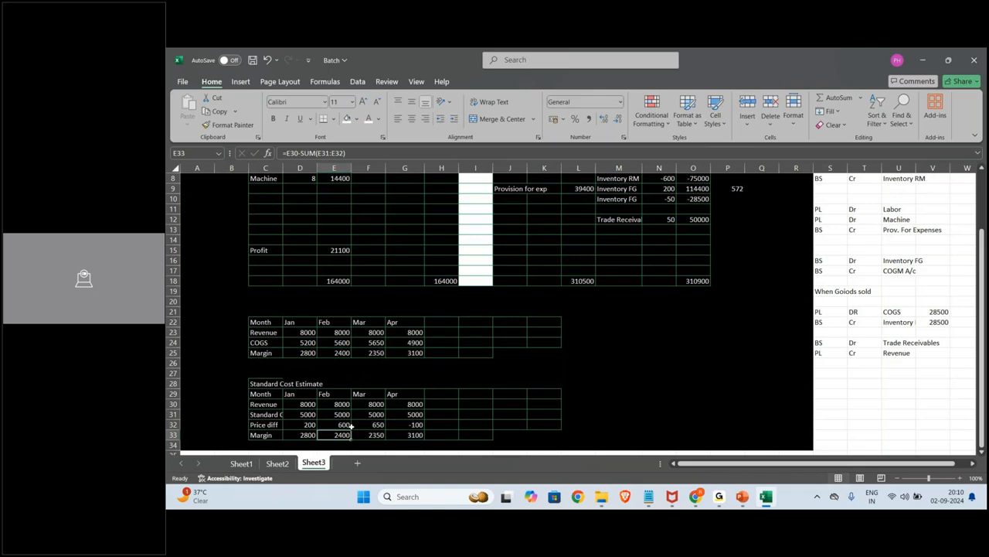
{"action": "left_click", "coordinate": [341, 425]}
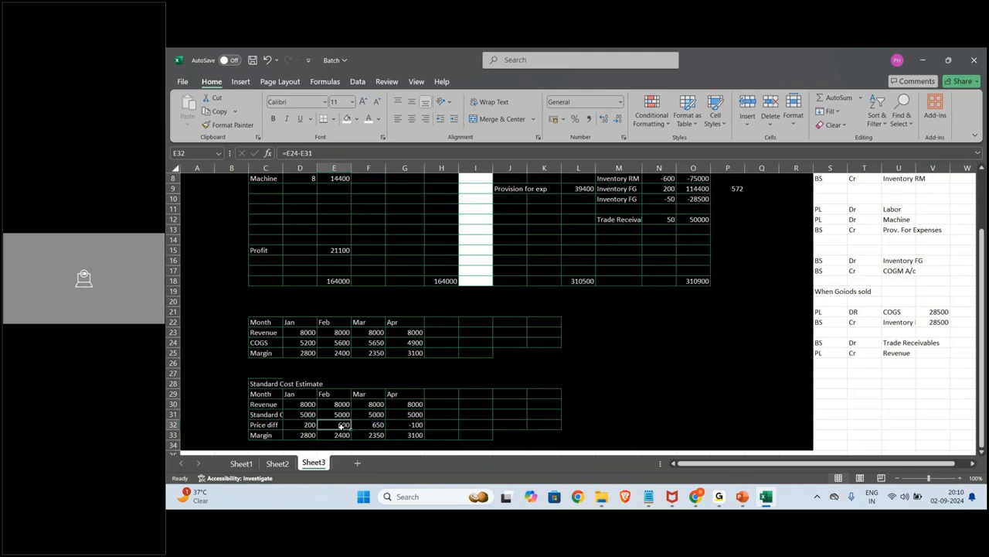
Append "-R" to the Price diff label in C32.
{"action": "key", "text": "Left"}
{"action": "key", "text": "Left"}
{"action": "left_click", "coordinate": [323, 152]}
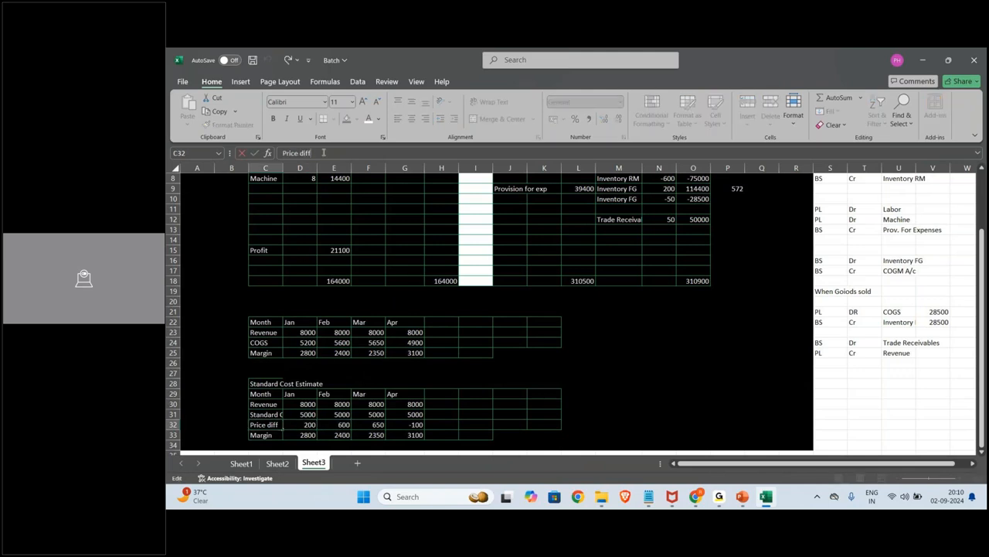
{"action": "type", "text": "-"}
{"action": "key", "text": "Caps_Lock"}
{"action": "type", "text": "R"}
{"action": "key", "text": "Caps_Lock"}
{"action": "key", "text": "Return"}
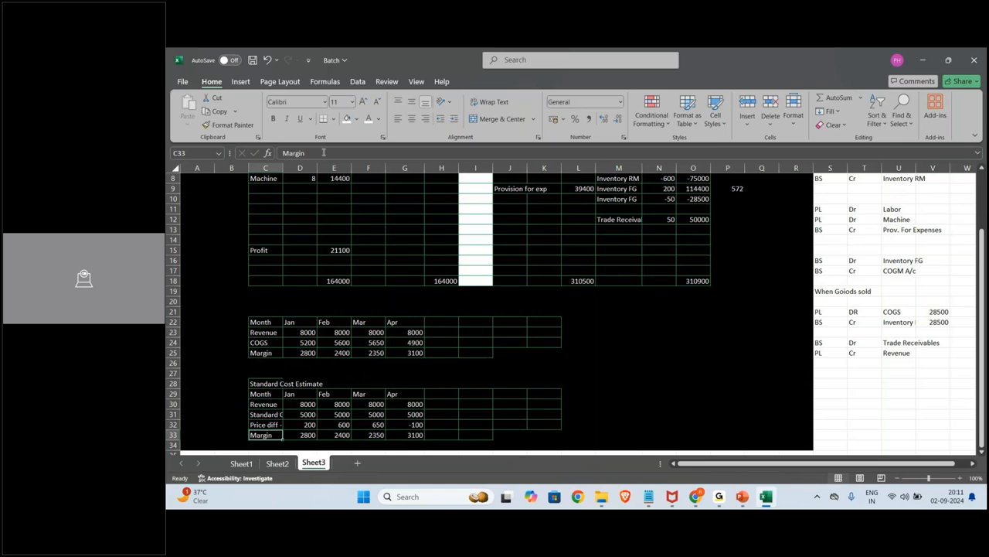
Switch to PowerPoint and go from the Matching Concept slides to the Standard Price vs. Moving Average Price slide.
{"action": "scroll", "coordinate": [424, 245], "scroll_direction": "up", "scroll_amount": 3}
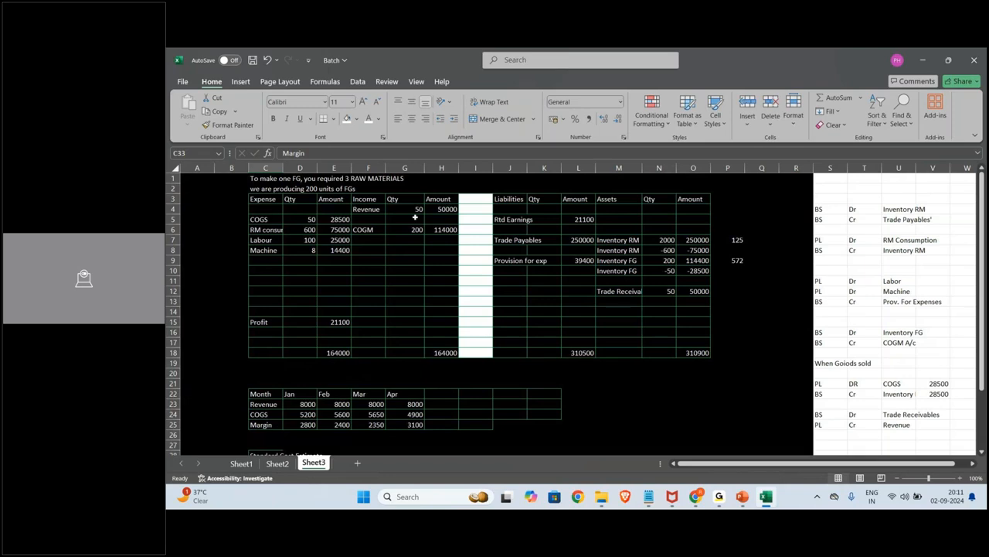
{"action": "left_click", "coordinate": [263, 193]}
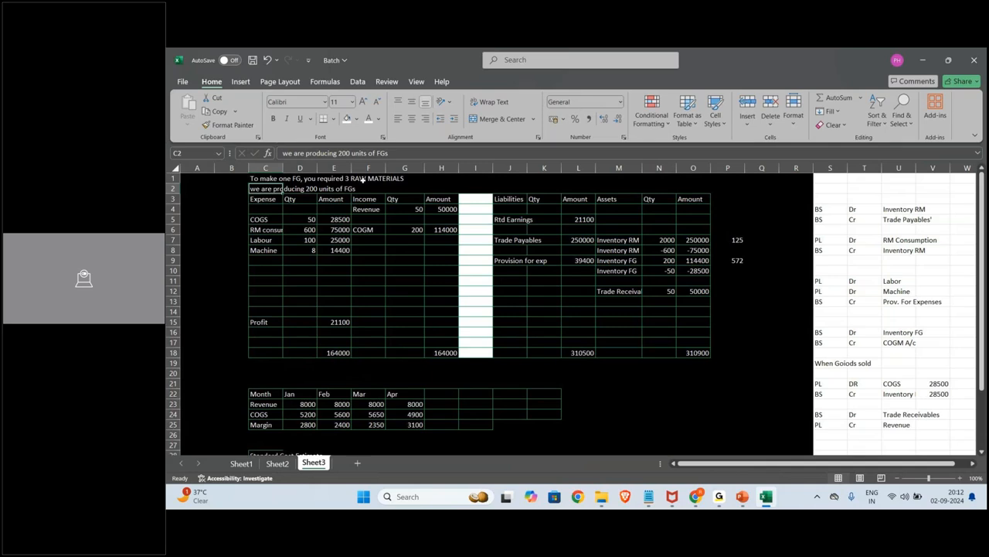
{"action": "left_click", "coordinate": [746, 500]}
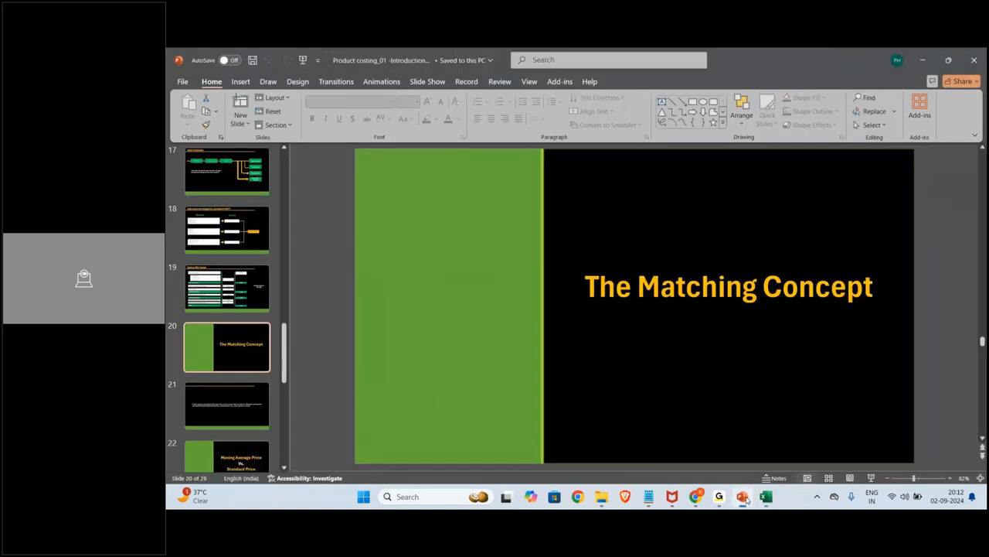
{"action": "left_click", "coordinate": [253, 409]}
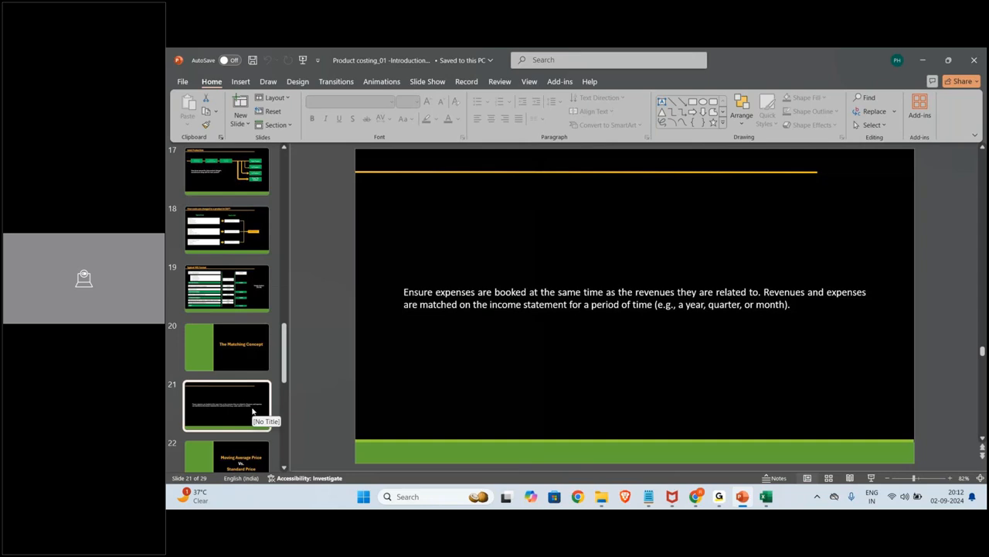
{"action": "scroll", "coordinate": [254, 410], "scroll_direction": "down", "scroll_amount": 2}
{"action": "key", "text": "Down"}
{"action": "left_click", "coordinate": [253, 407]}
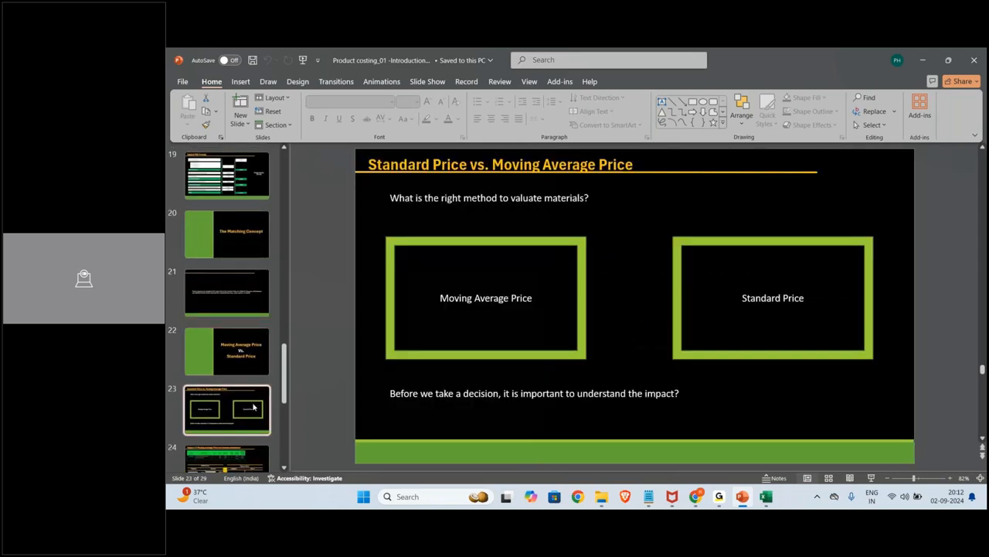
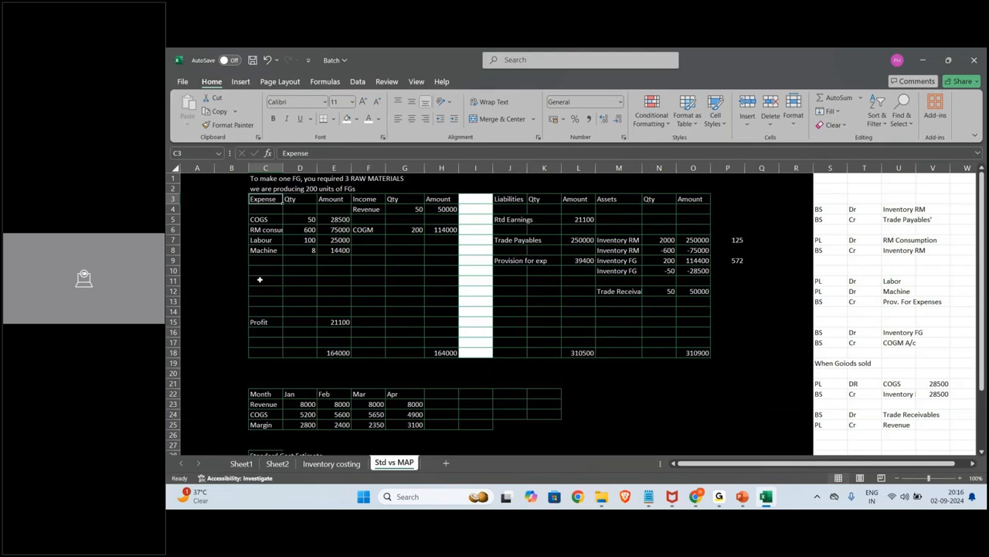
Copy the formatting of empty cell B10 onto B10:P14 on the Std vs MAP sheet.
{"action": "left_click", "coordinate": [220, 270]}
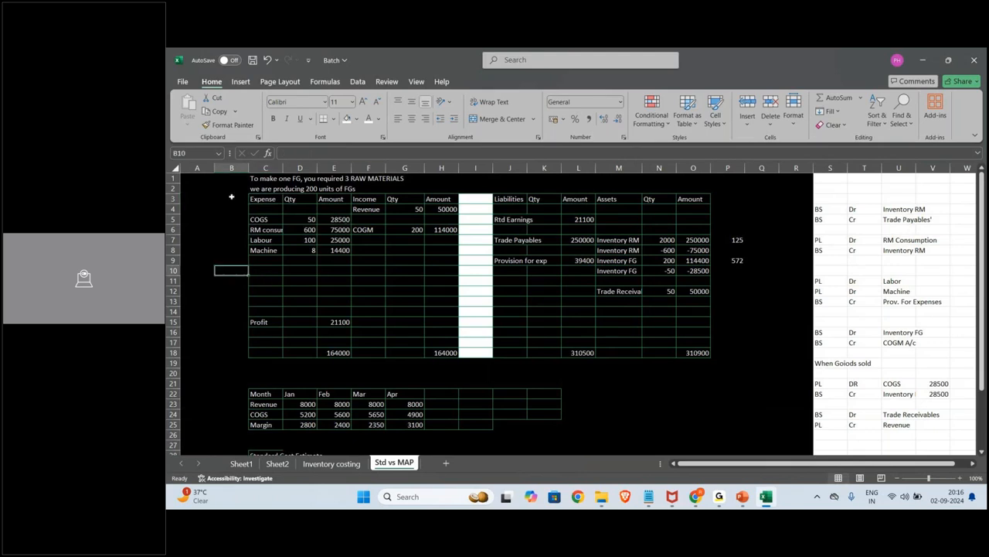
{"action": "left_click", "coordinate": [229, 122]}
{"action": "mouse_move", "coordinate": [232, 270]}
{"action": "left_mouse_down"}
{"action": "mouse_move", "coordinate": [300, 298]}
{"action": "mouse_move", "coordinate": [729, 309]}
{"action": "left_mouse_up"}
{"action": "left_click", "coordinate": [318, 280]}
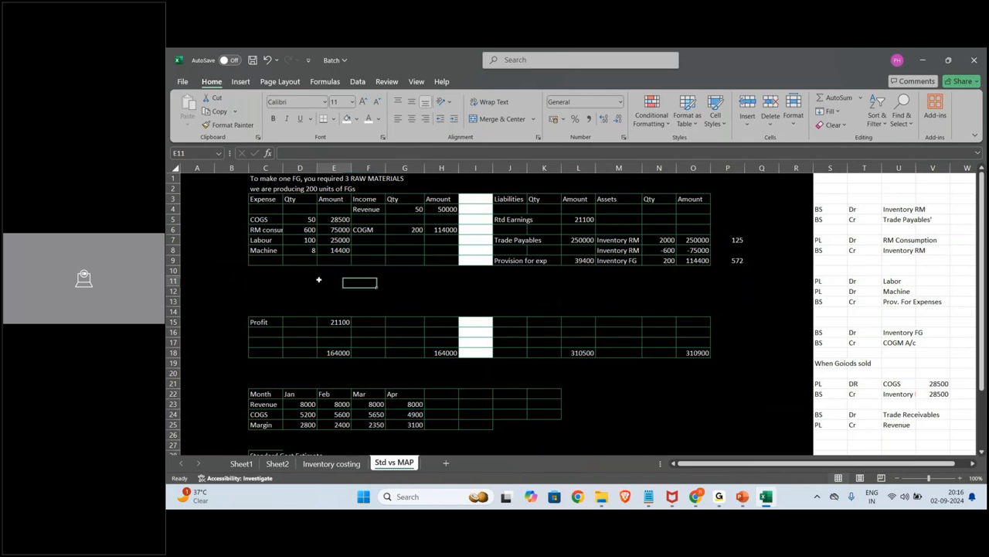
Replace the production note in C2 with the heading Moving average Price.
{"action": "left_click", "coordinate": [270, 187]}
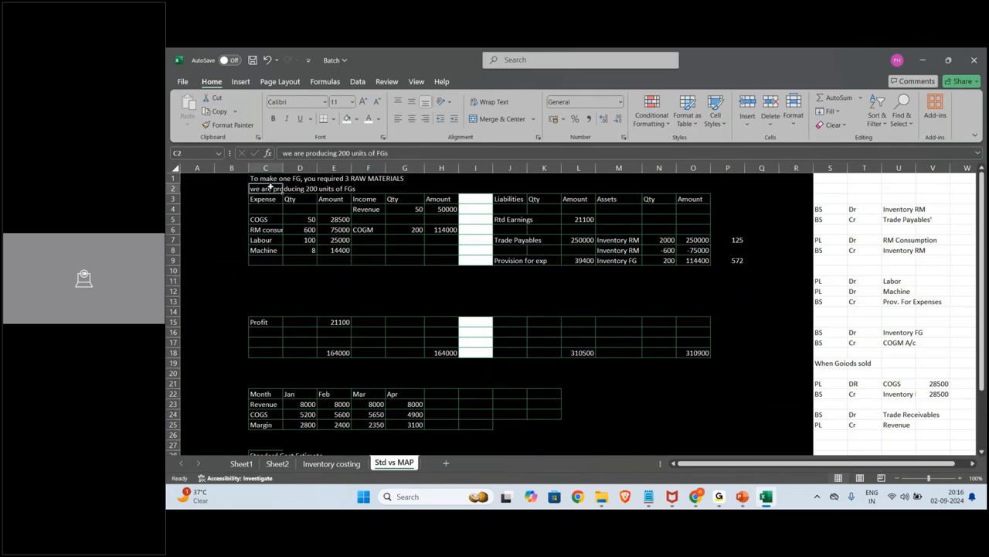
{"action": "type", "text": "machine"}
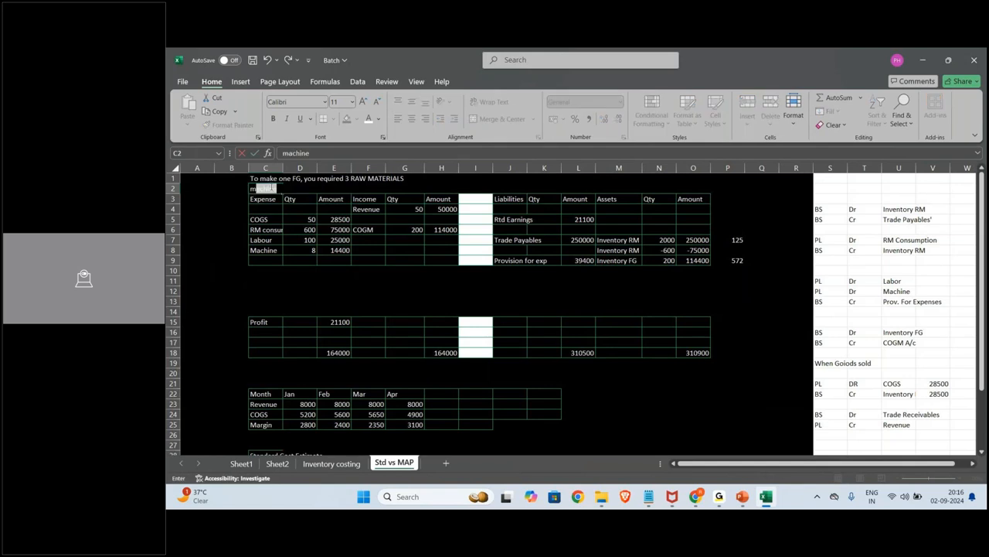
{"action": "type", "text": "Moving a"}
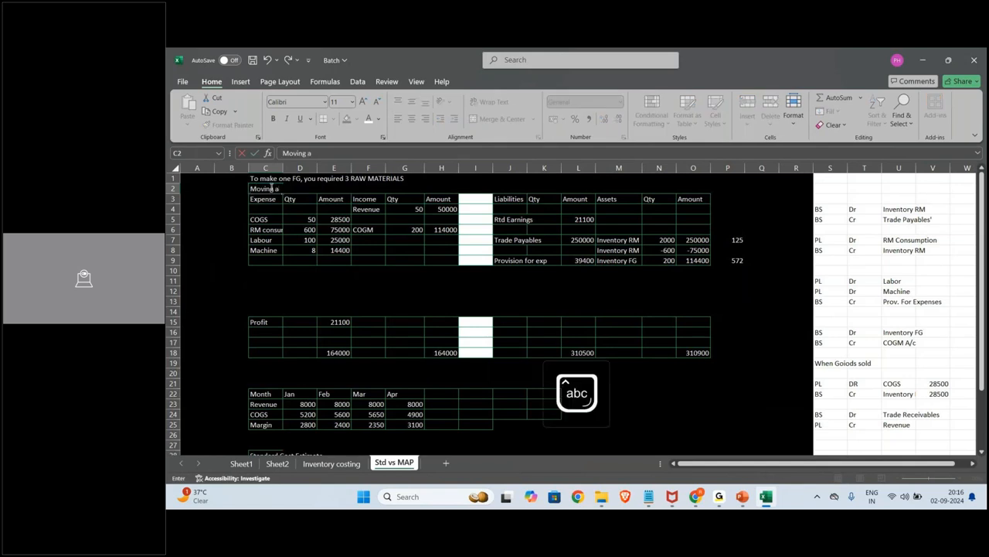
{"action": "type", "text": "verage Price"}
{"action": "key", "text": "Return"}
Insert three rows above the Expense header row and fill the Moving average Price heading down through C3:C5.
{"action": "key", "text": "shift+space"}
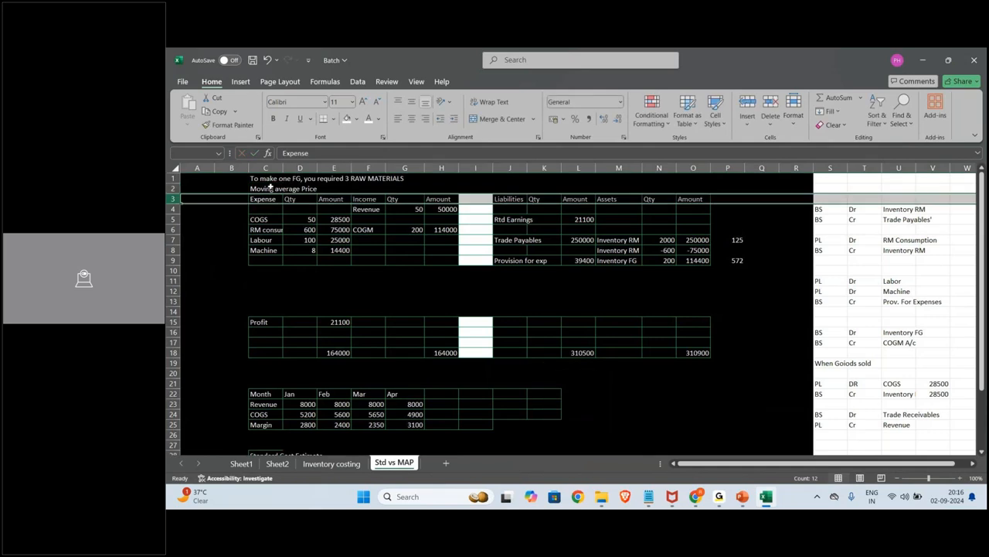
{"action": "key", "text": "ctrl+shift+equal"}
{"action": "key", "text": "ctrl+shift+equal"}
{"action": "key", "text": "ctrl+shift+equal"}
{"action": "key", "text": "ctrl+d"}
{"action": "key", "text": "Down"}
{"action": "key", "text": "ctrl+d"}
{"action": "key", "text": "Down"}
{"action": "key", "text": "ctrl+d"}
Enter the date 1/8 in C3 and clear the duplicate headings from C4:C5.
{"action": "key", "text": "Up"}
{"action": "key", "text": "Up"}
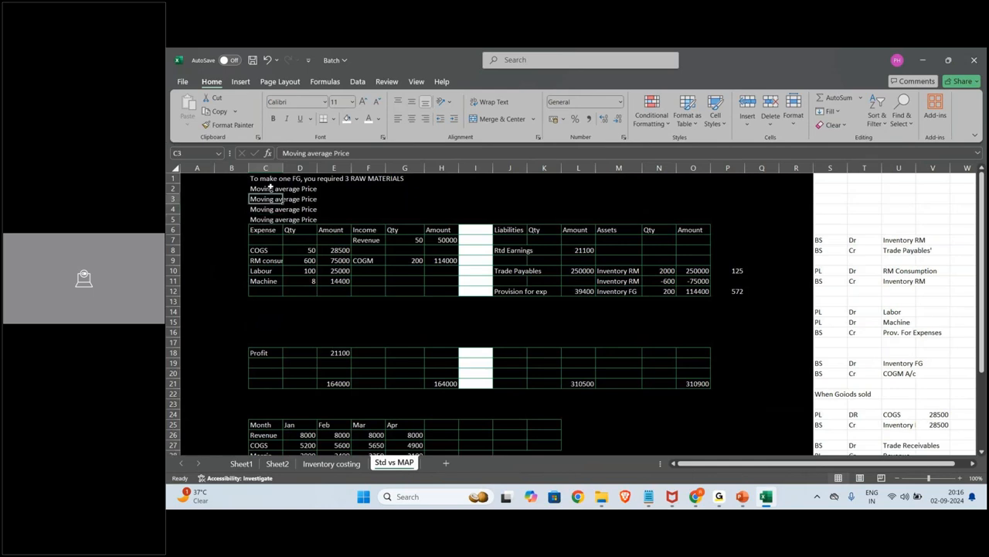
{"action": "type", "text": "1/8"}
{"action": "key", "text": "Return"}
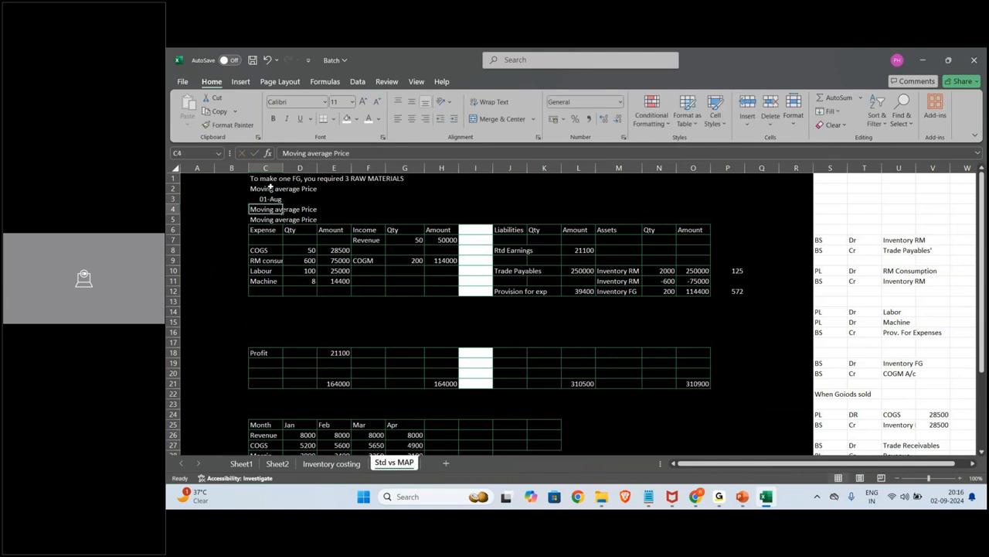
{"action": "key", "text": "shift+Down"}
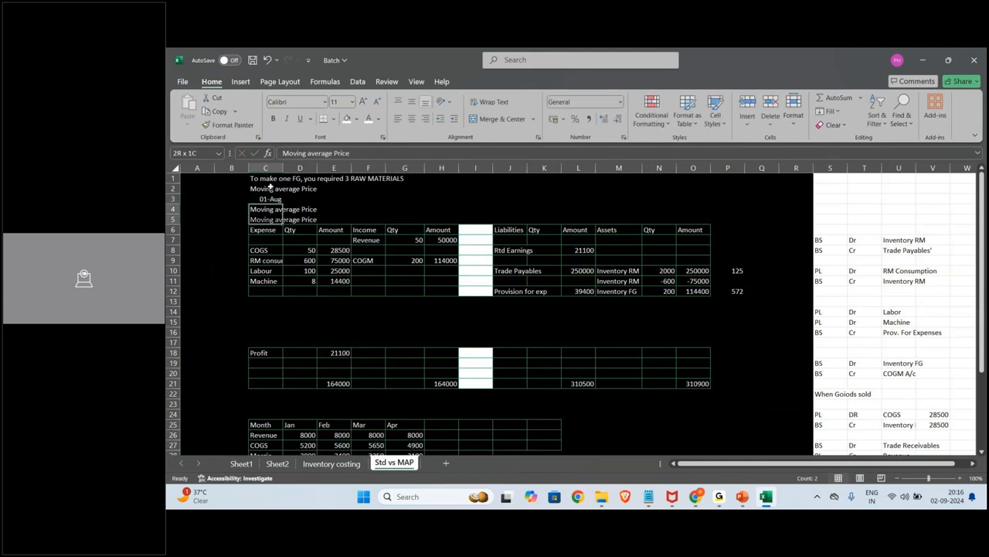
{"action": "key", "text": "Delete"}
Enter quantity 5 in D3 and price 5000 in E3, and make the text in D3:K5 white.
{"action": "key", "text": "Up"}
{"action": "key", "text": "Right"}
{"action": "key", "text": "Right"}
{"action": "type", "text": "5000"}
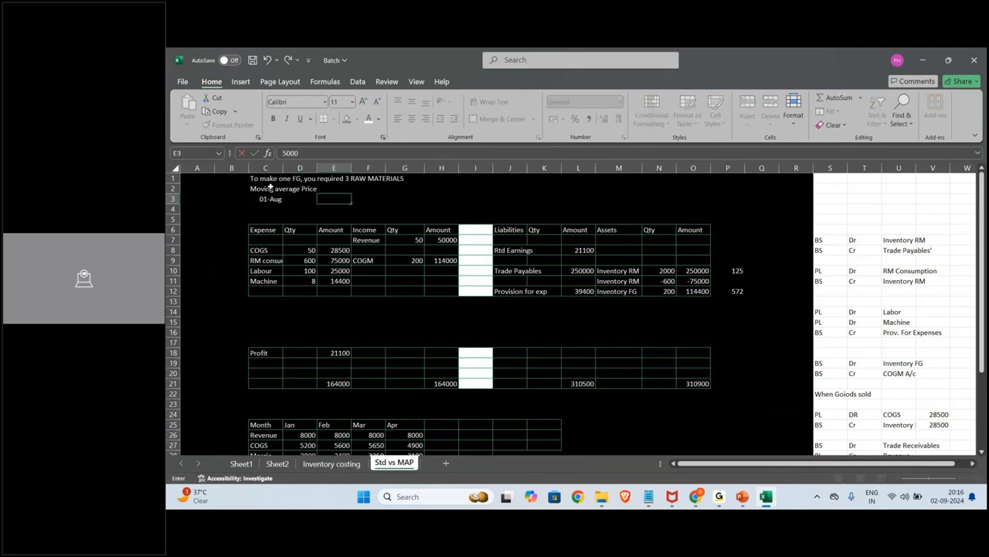
{"action": "key", "text": "Return"}
{"action": "left_click_drag", "start_coordinate": [300, 200], "coordinate": [557, 219]}
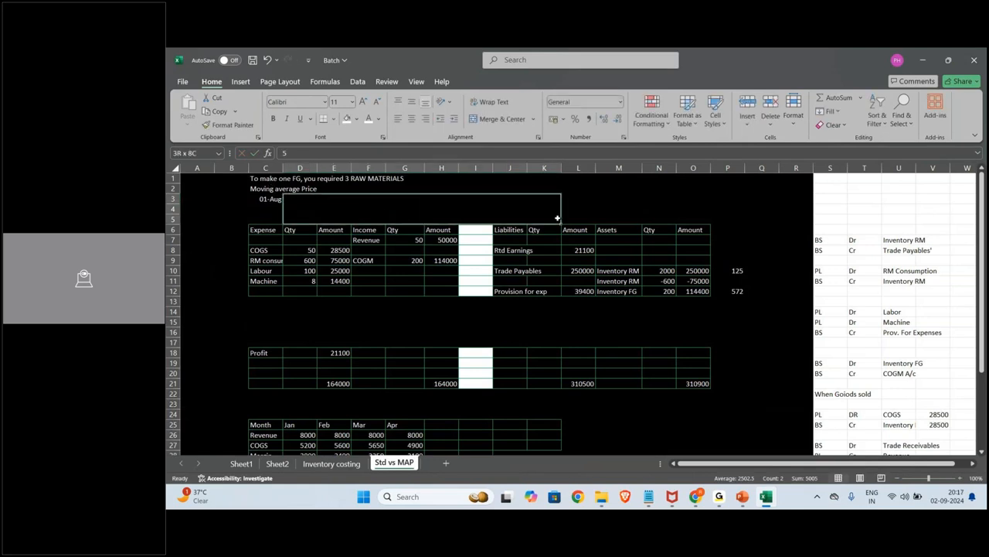
{"action": "left_click", "coordinate": [360, 206]}
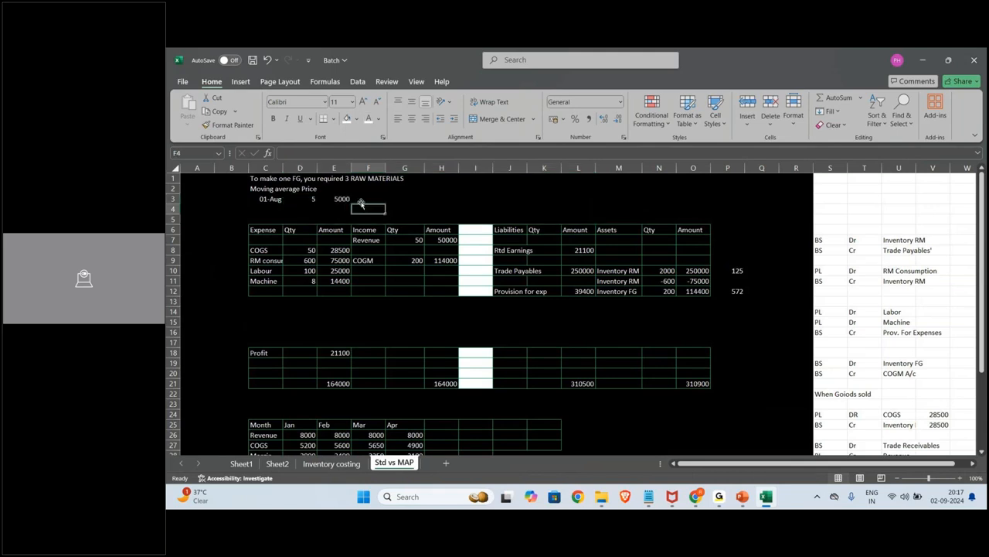
Calculate the 1 August amount in F3 with the formula =D3*E3.
{"action": "left_click", "coordinate": [362, 198]}
{"action": "type", "text": "="}
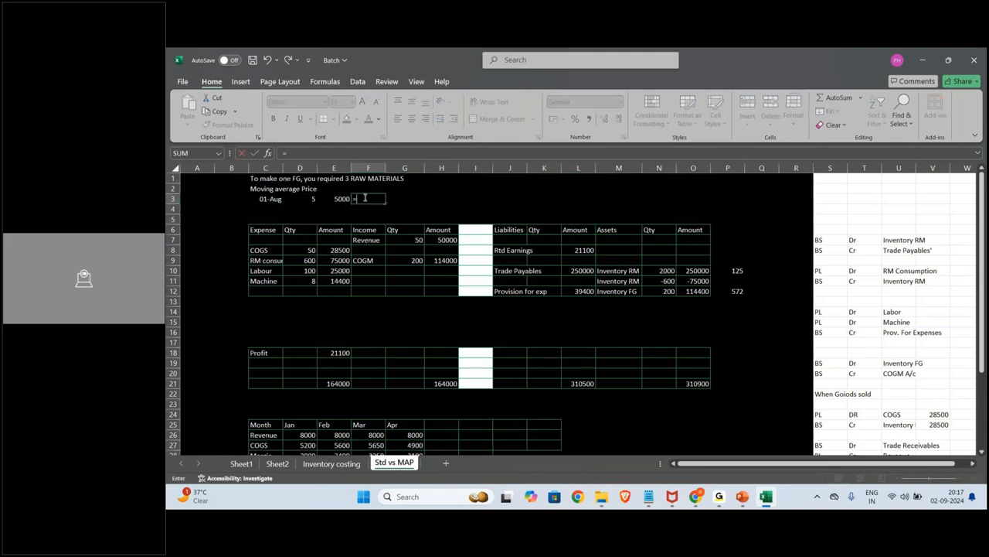
{"action": "key", "text": "Left"}
{"action": "key", "text": "Left"}
{"action": "type", "text": "*"}
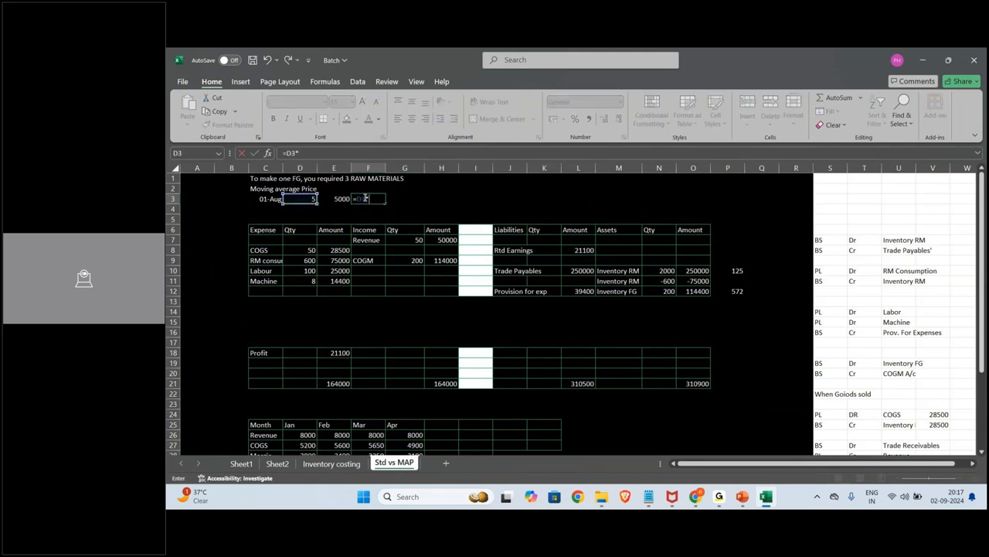
{"action": "key", "text": "Left"}
{"action": "key", "text": "Return"}
Check the Impact of Moving Average Price on Income statement slide in PowerPoint and return to the Excel sheet.
{"action": "key", "text": "alt+Tab"}
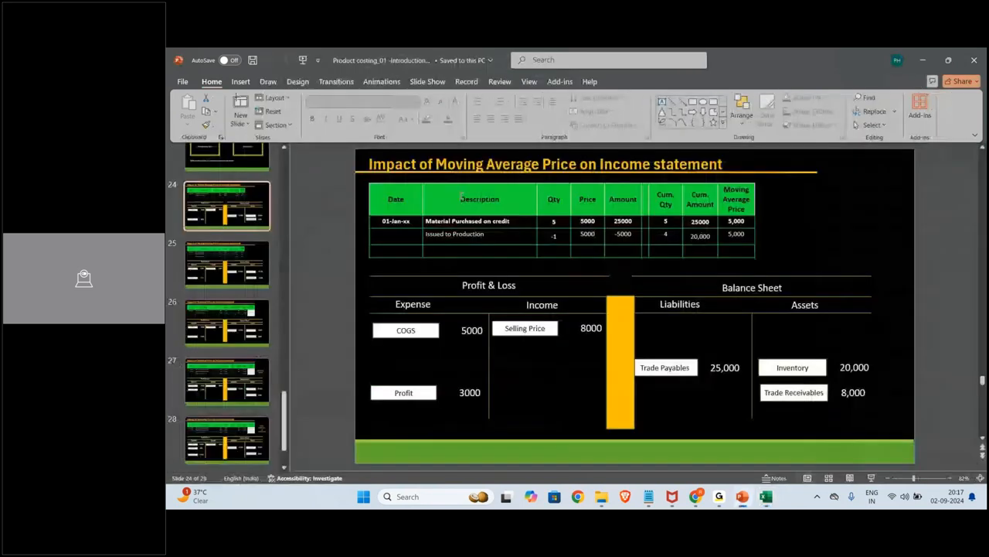
{"action": "key", "text": "alt+Tab"}
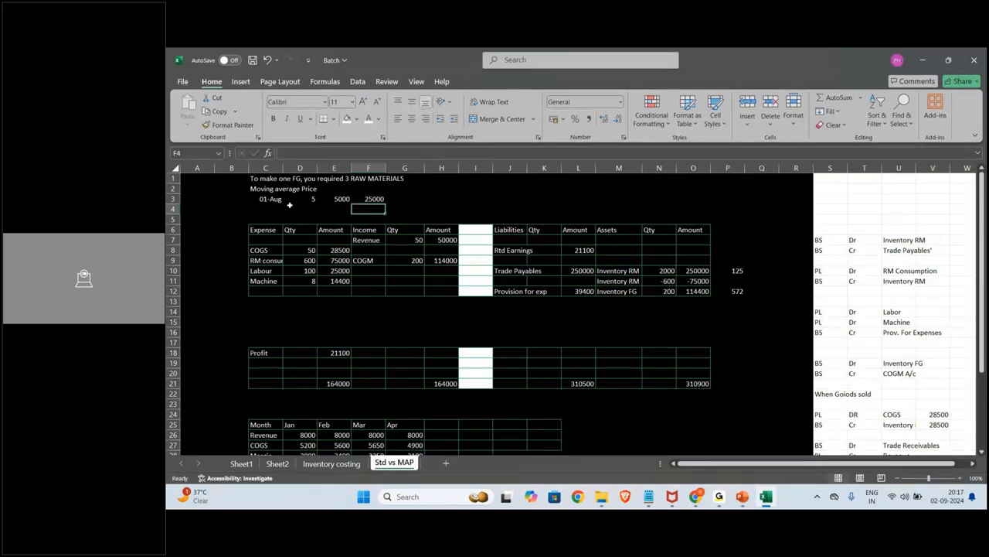
Clear the RM consumption, Labour and Machine entries in C9:E11 of the expense table.
{"action": "key", "text": "Up"}
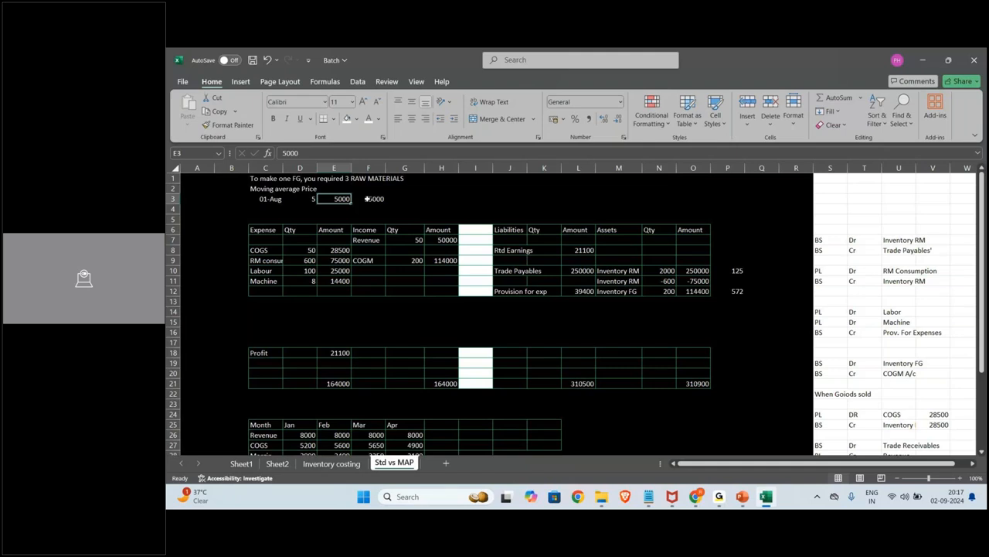
{"action": "left_click_drag", "start_coordinate": [259, 261], "coordinate": [333, 286]}
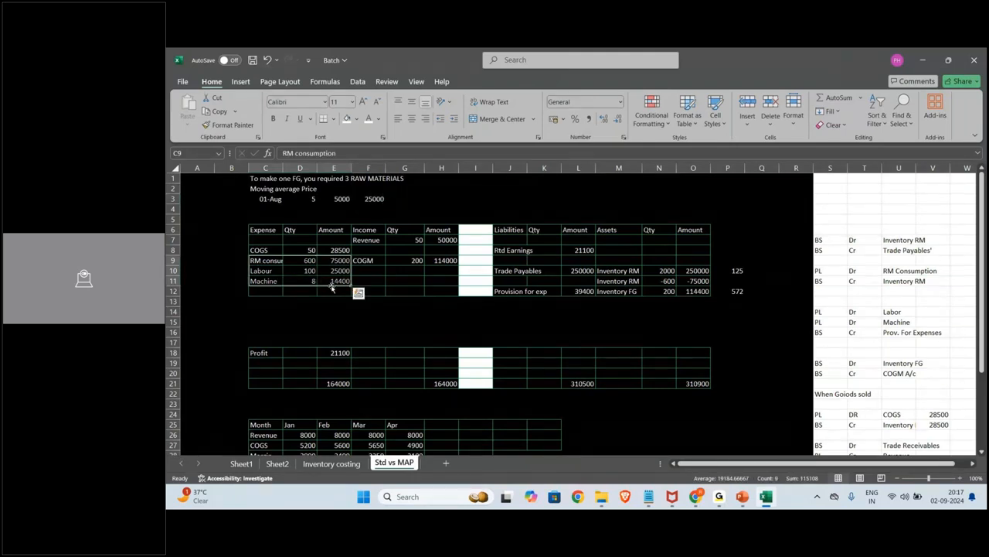
{"action": "key", "text": "Delete"}
Enter the label Rate in E2 above the 5000 price and make the text in D2:F2 white.
{"action": "left_click", "coordinate": [340, 191]}
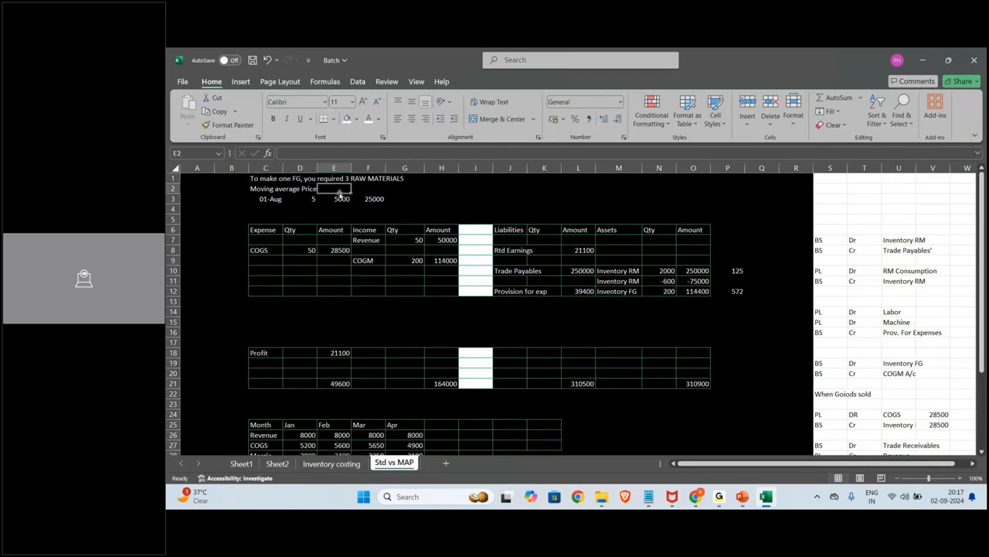
{"action": "key", "text": "Down"}
{"action": "left_click", "coordinate": [312, 189]}
{"action": "left_click_drag", "start_coordinate": [313, 189], "coordinate": [378, 191]}
{"action": "left_click", "coordinate": [338, 221]}
{"action": "left_click", "coordinate": [268, 189]}
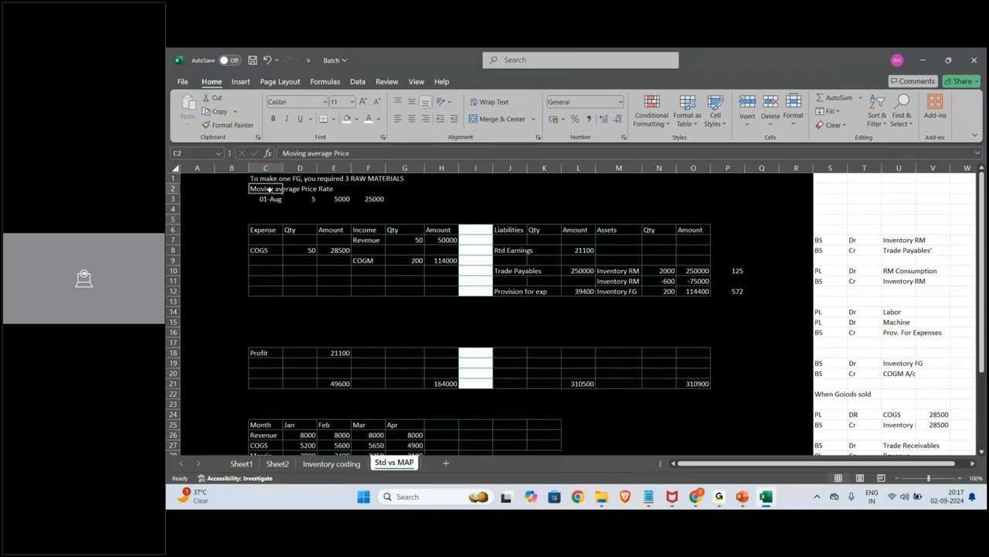
Insert a blank row above the 1 August entry in row 3.
{"action": "left_click", "coordinate": [281, 200]}
{"action": "key", "text": "shift+space"}
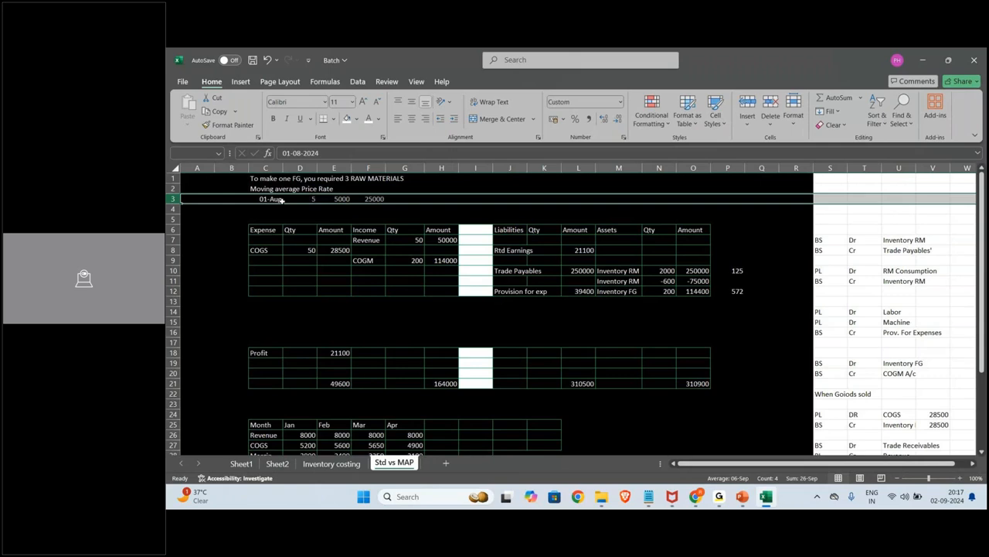
{"action": "key", "text": "ctrl+shift+plus"}
{"action": "left_click", "coordinate": [283, 201]}
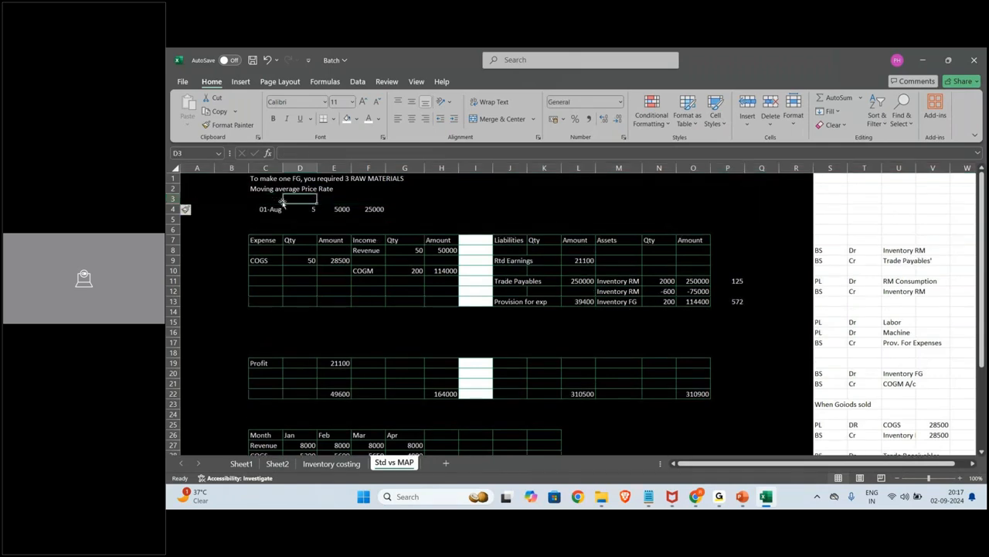
Enter the headings Qty, Rate and Amount in D3:F3 and clear the Rate label from E2.
{"action": "type", "text": "Qt"}
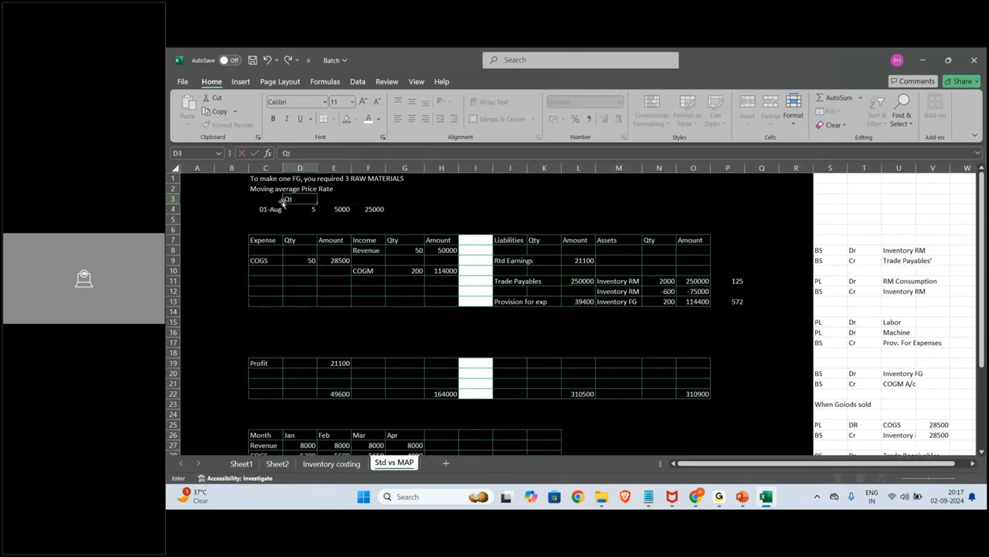
{"action": "type", "text": "y"}
{"action": "key", "text": "Tab"}
{"action": "type", "text": "Rate"}
{"action": "key", "text": "ctrl+Return"}
{"action": "key", "text": "Up"}
{"action": "key", "text": "Delete"}
{"action": "key", "text": "Down"}
{"action": "key", "text": "Right"}
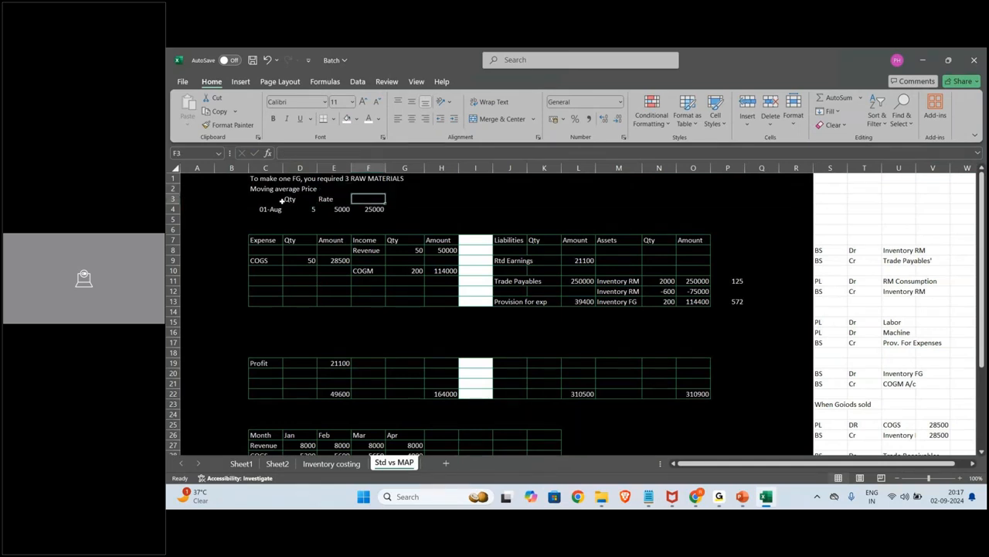
{"action": "type", "text": "Amount"}
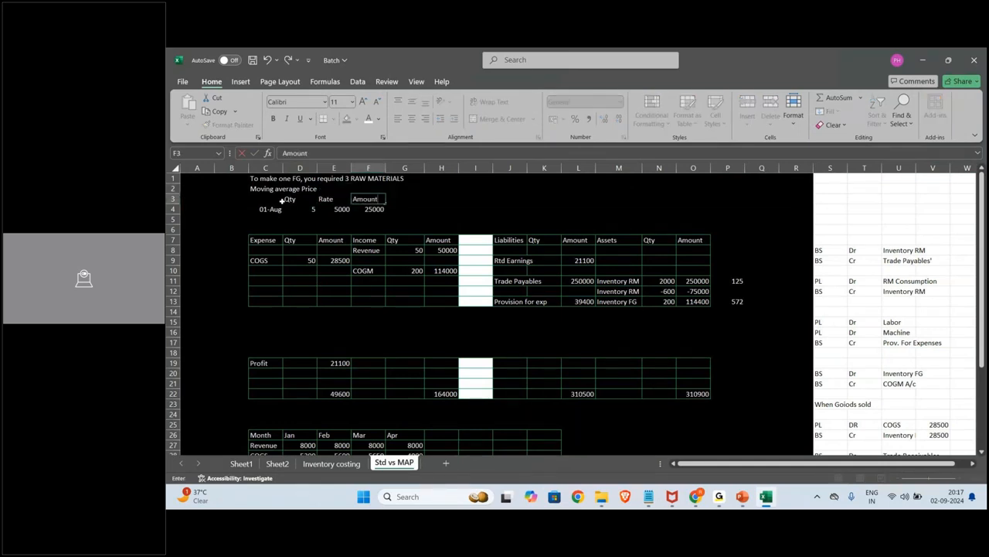
{"action": "key", "text": "Return"}
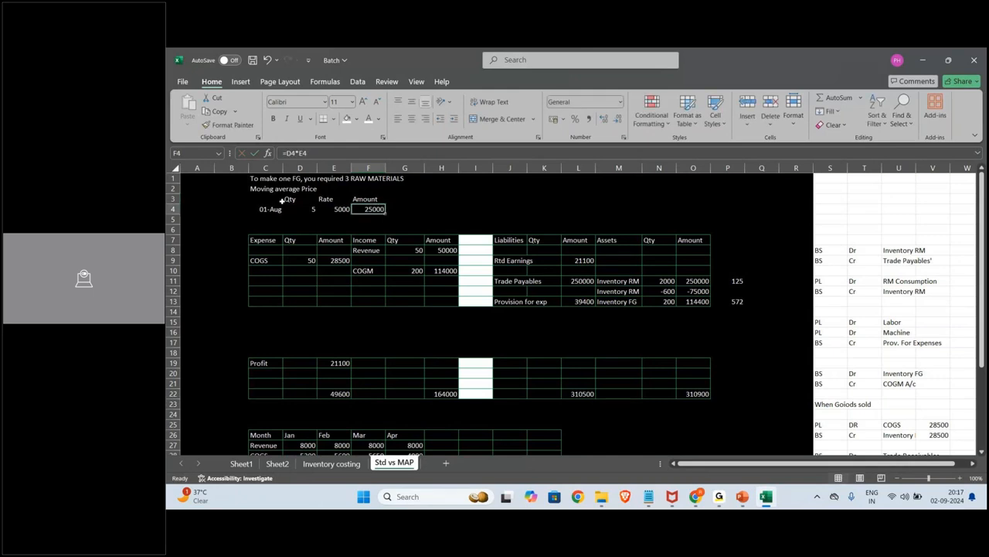
Clear the COGS, Revenue and COGM quantities and amounts from the profit-and-loss table.
{"action": "left_click_drag", "start_coordinate": [302, 261], "coordinate": [340, 279]}
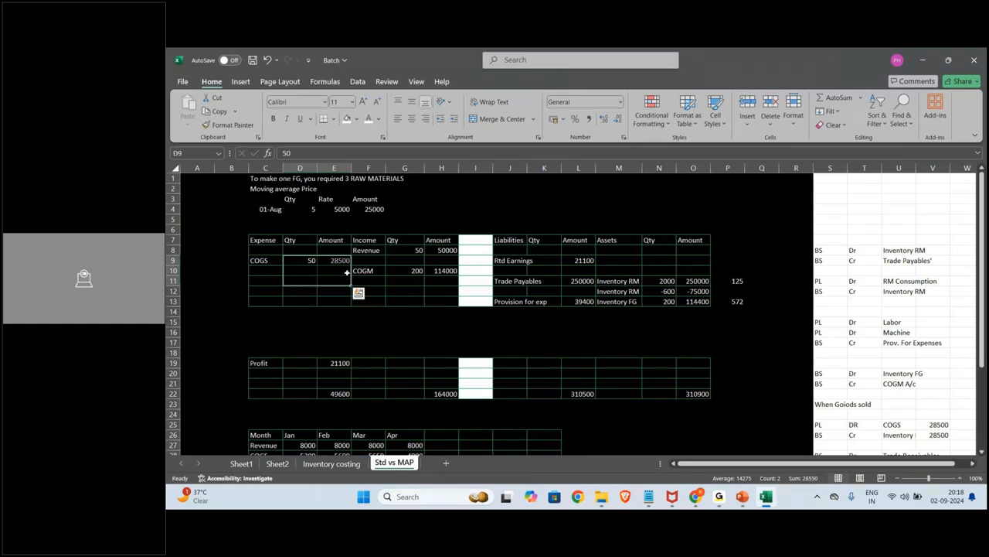
{"action": "key", "text": "Delete"}
{"action": "left_click_drag", "start_coordinate": [404, 249], "coordinate": [450, 280]}
{"action": "key", "text": "Delete"}
Clear the liability amounts, the asset quantities and amounts, and the unit rates in column P beside the balance sheet.
{"action": "left_click_drag", "start_coordinate": [580, 260], "coordinate": [588, 301]}
{"action": "key", "text": "Delete"}
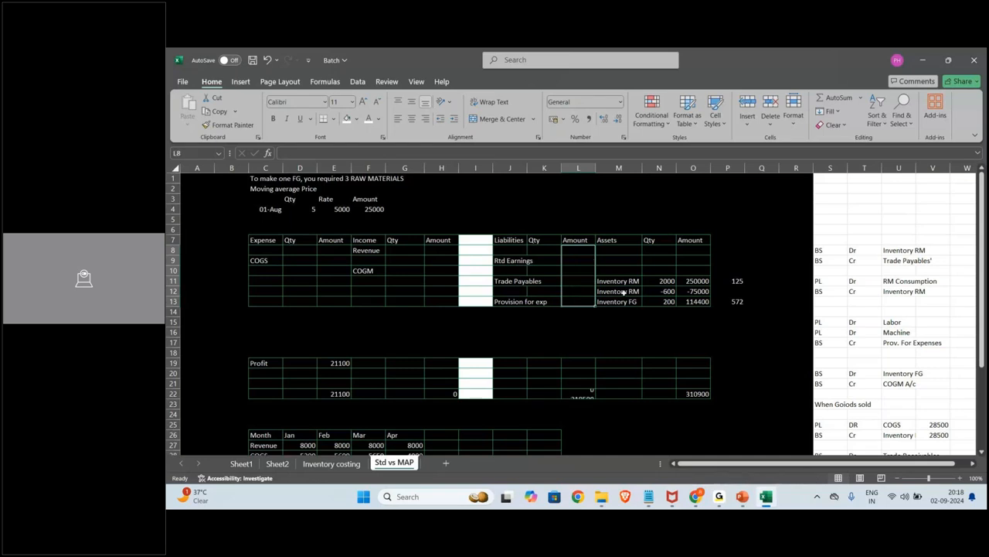
{"action": "left_click_drag", "start_coordinate": [691, 253], "coordinate": [696, 302]}
{"action": "key", "text": "Delete"}
{"action": "left_click_drag", "start_coordinate": [661, 260], "coordinate": [663, 302]}
{"action": "key", "text": "Delete"}
{"action": "left_click_drag", "start_coordinate": [727, 261], "coordinate": [728, 311]}
{"action": "key", "text": "Delete"}
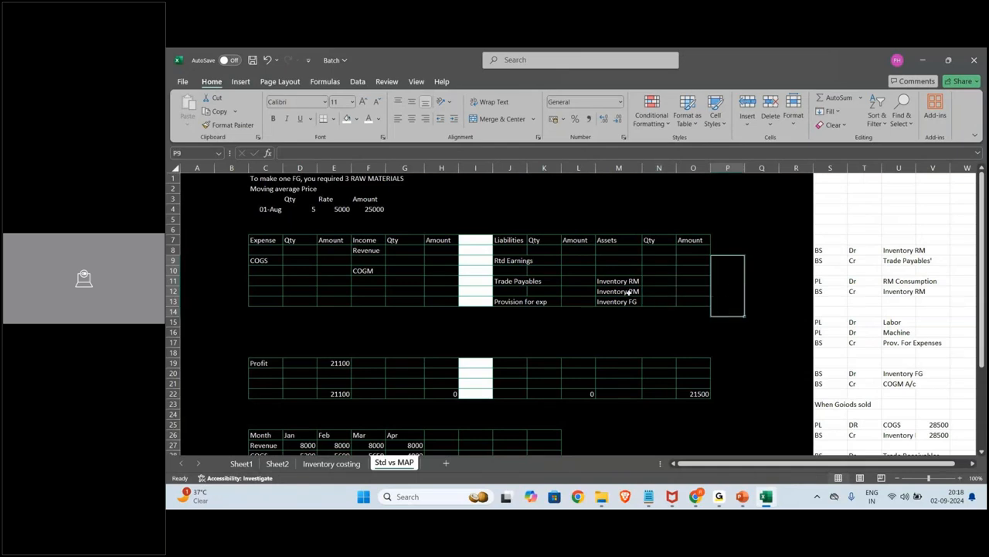
Record the purchase in row 11 with Inventory RM quantity 5 and amount 25000, and Trade Payables amount 25000.
{"action": "left_click", "coordinate": [656, 280]}
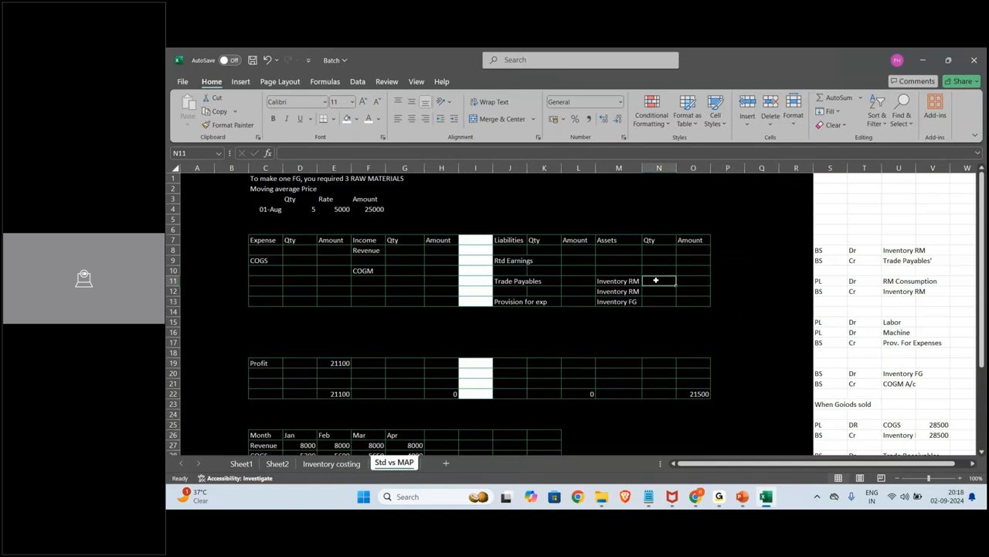
{"action": "type", "text": "5"}
{"action": "key", "text": "Tab"}
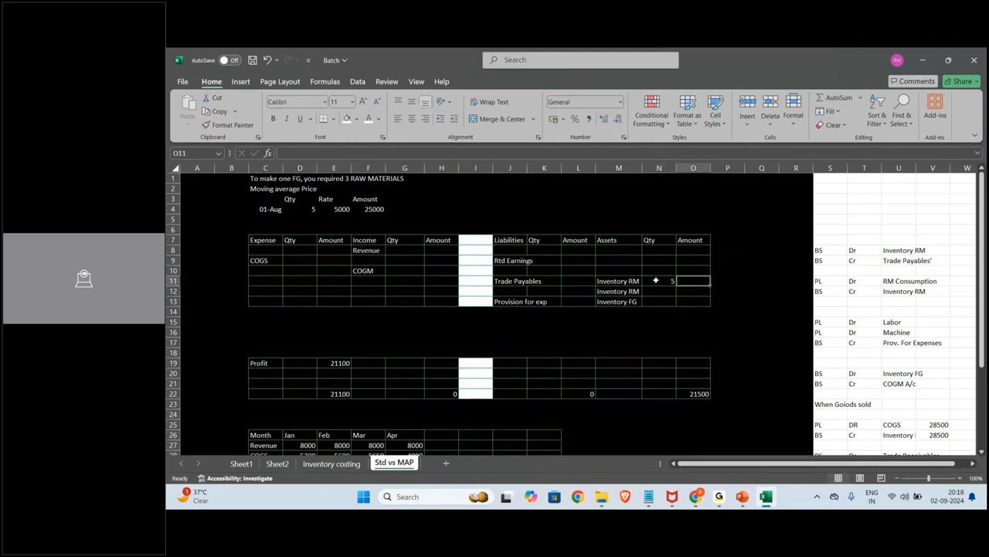
{"action": "type", "text": "25000"}
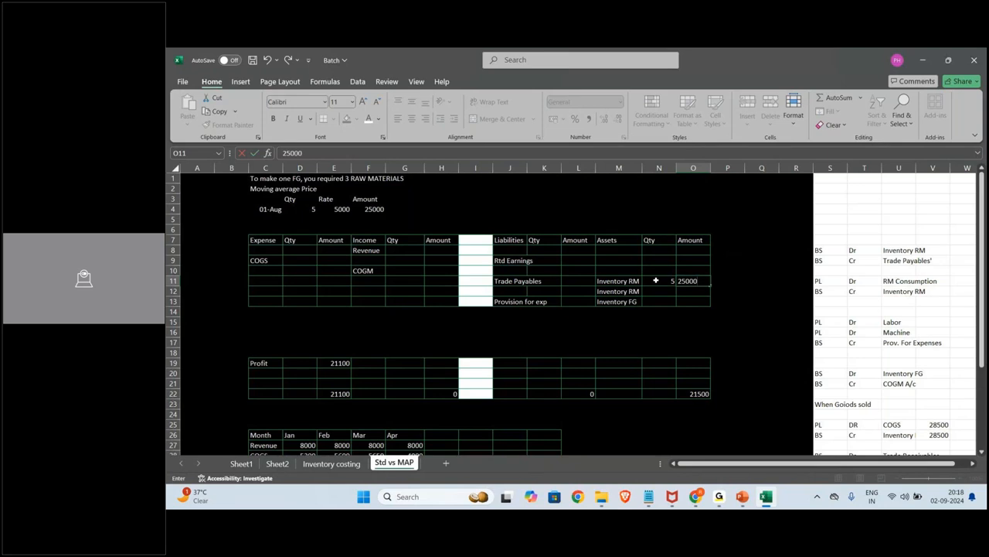
{"action": "key", "text": "Return"}
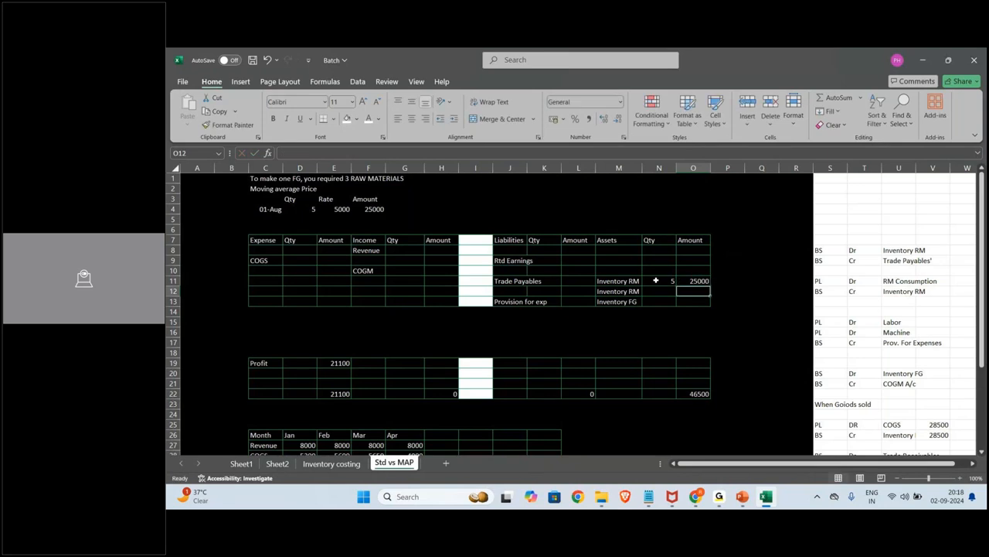
{"action": "left_click", "coordinate": [574, 280]}
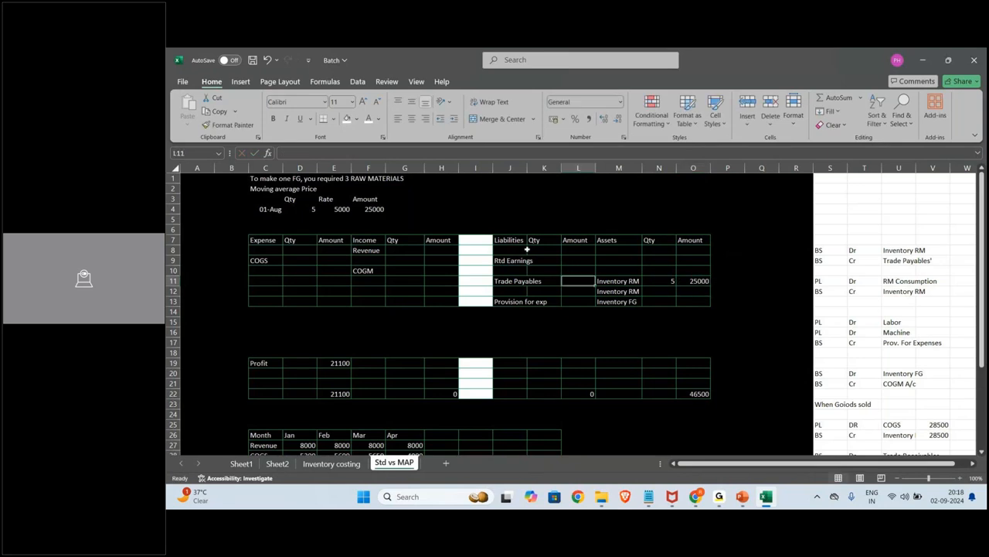
{"action": "type", "text": "25000"}
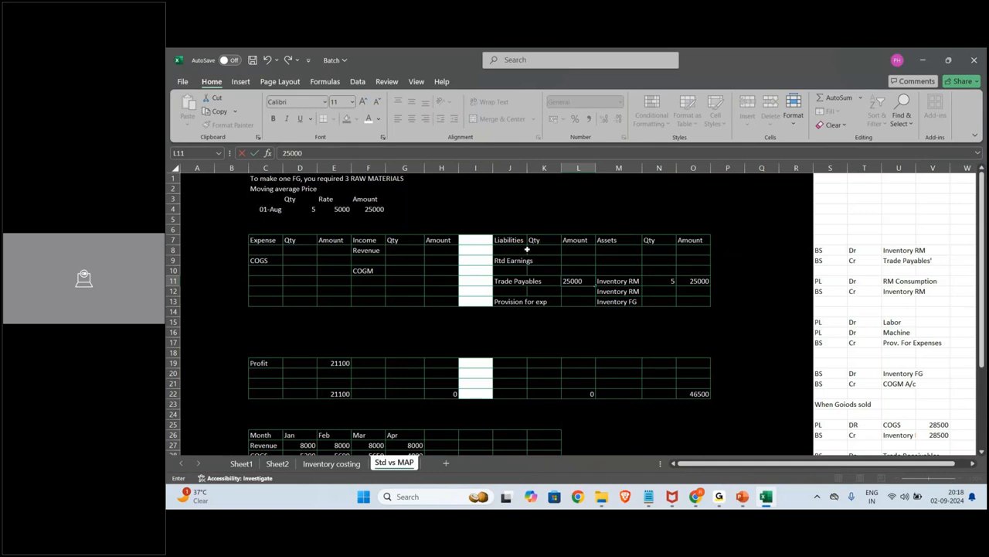
{"action": "key", "text": "Return"}
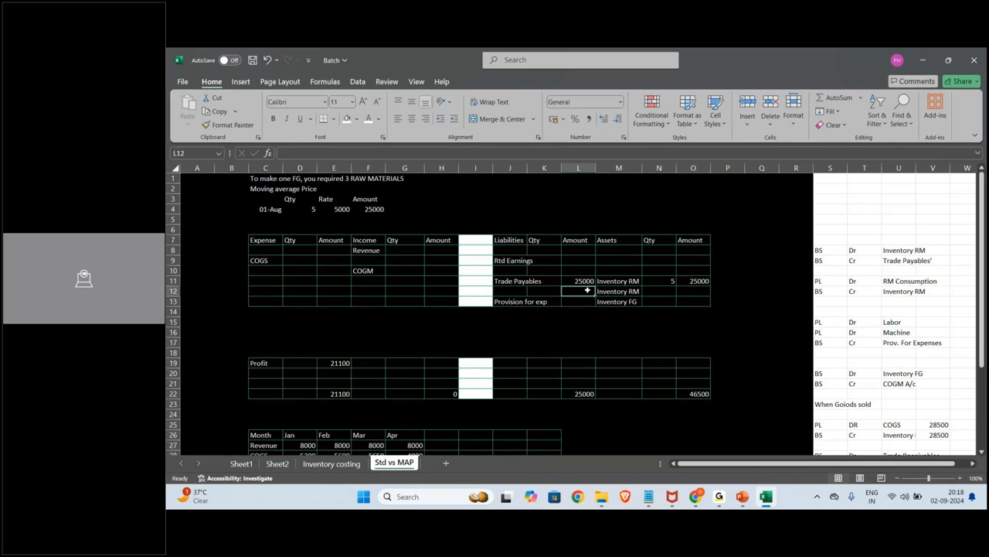
Enter quantity 1 and amount 8000 for Revenue in G8:H8.
{"action": "left_click", "coordinate": [402, 251]}
{"action": "type", "text": "1"}
{"action": "key", "text": "Tab"}
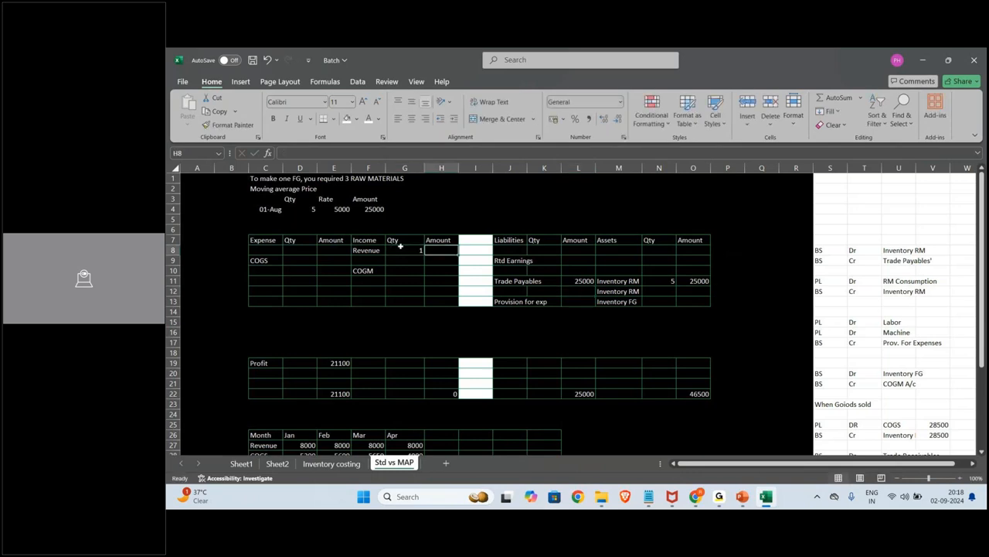
{"action": "type", "text": "8000"}
{"action": "key", "text": "Return"}
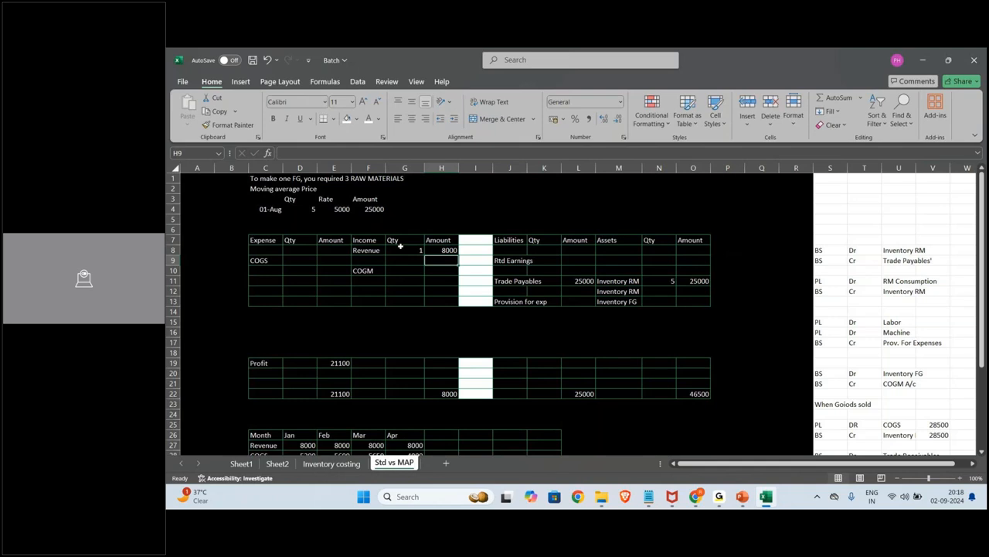
Copy the inventory rows one row up to start at M10 and enter Trade Receivable with amount 8000 in row 13.
{"action": "left_click_drag", "start_coordinate": [625, 280], "coordinate": [692, 301]}
{"action": "left_click_drag", "start_coordinate": [645, 276], "coordinate": [620, 267]}
{"action": "left_click", "coordinate": [621, 301]}
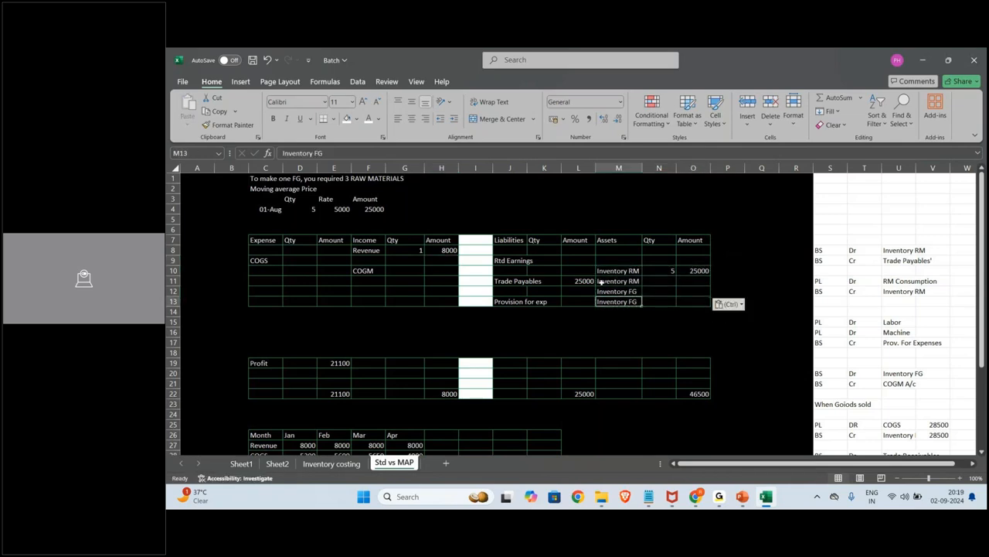
{"action": "type", "text": "Trade Receivable"}
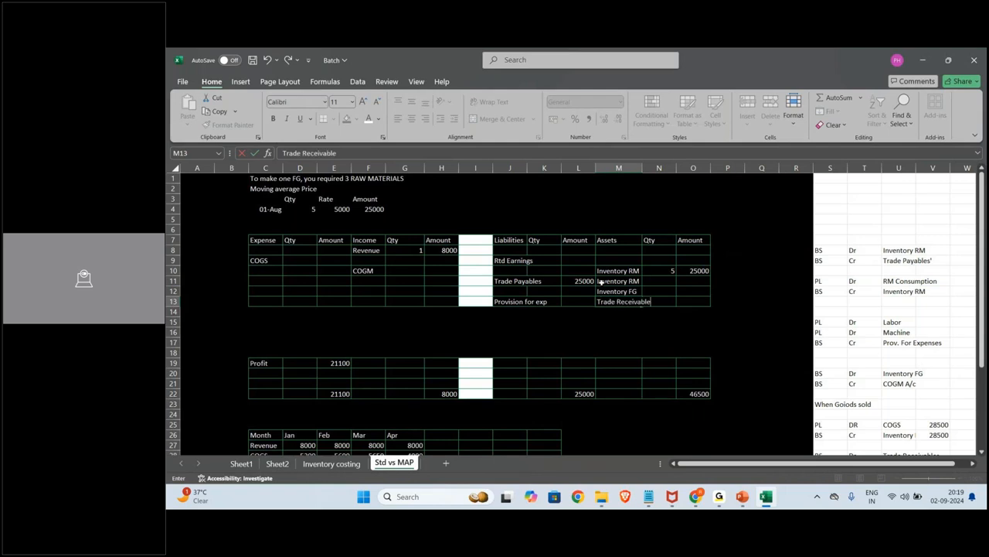
{"action": "key", "text": "Return"}
{"action": "left_click", "coordinate": [692, 301]}
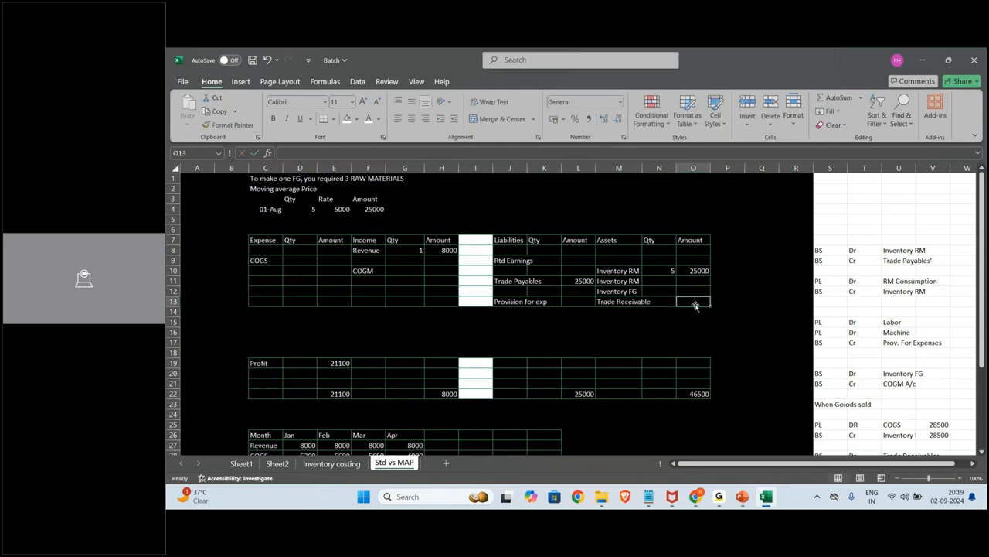
{"action": "type", "text": "8000"}
{"action": "key", "text": "Return"}
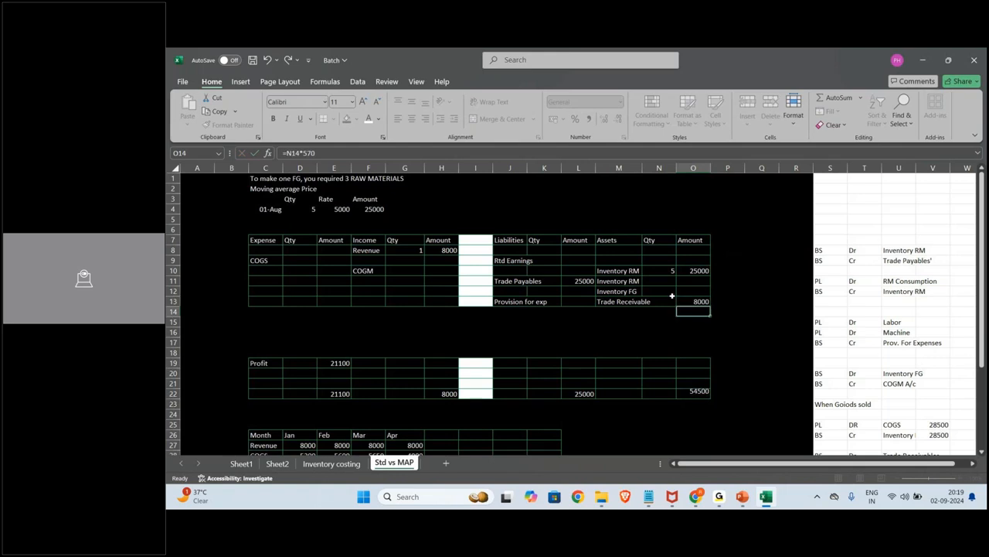
Record the sold item in row 11 as Inventory RM quantity -1 with the amount formula =N11*5000.
{"action": "left_click", "coordinate": [443, 251]}
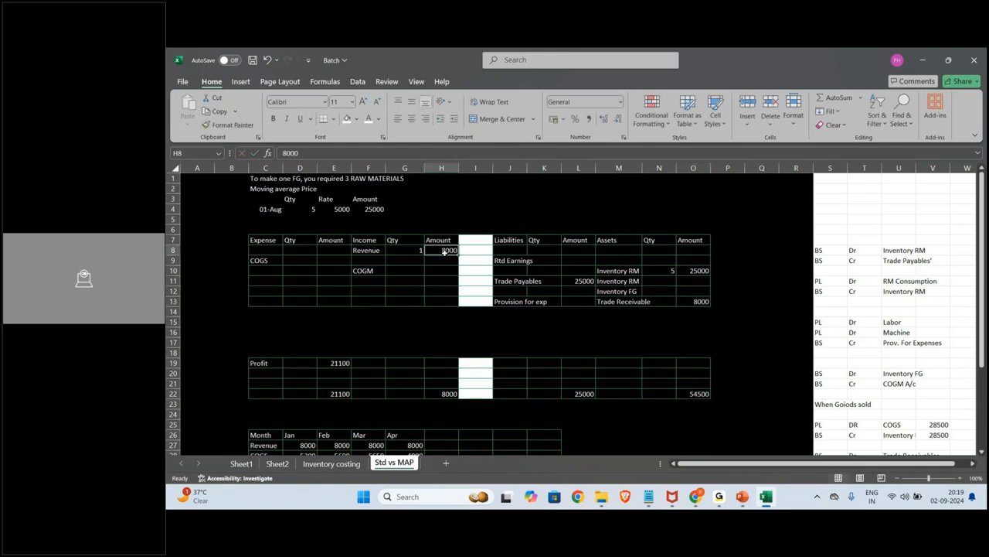
{"action": "left_click", "coordinate": [650, 282]}
{"action": "type", "text": "-1"}
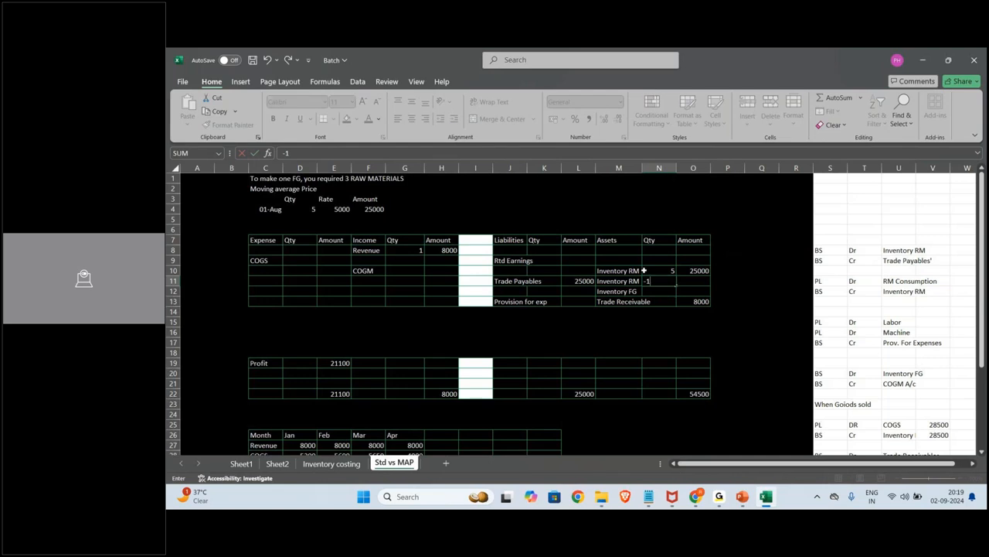
{"action": "key", "text": "Tab"}
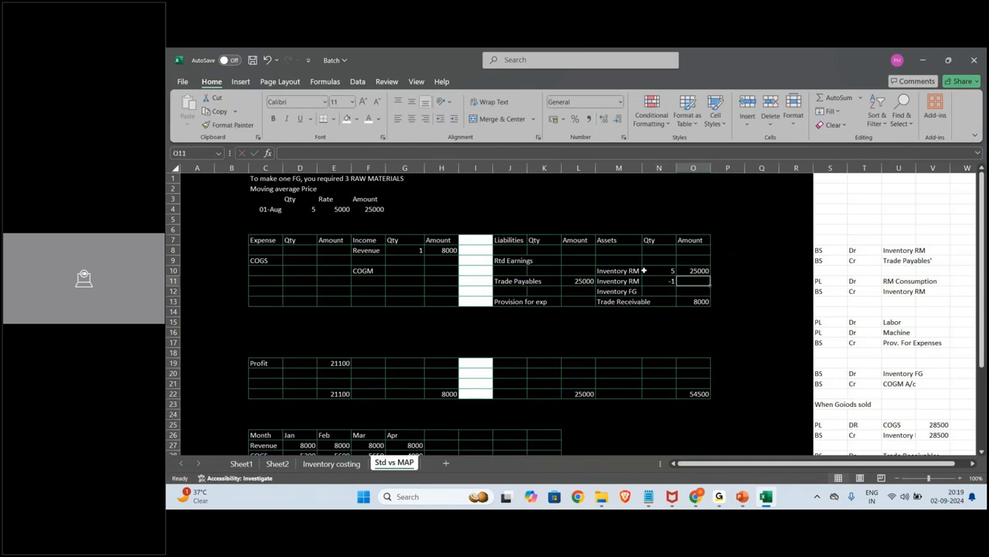
{"action": "type", "text": "5000"}
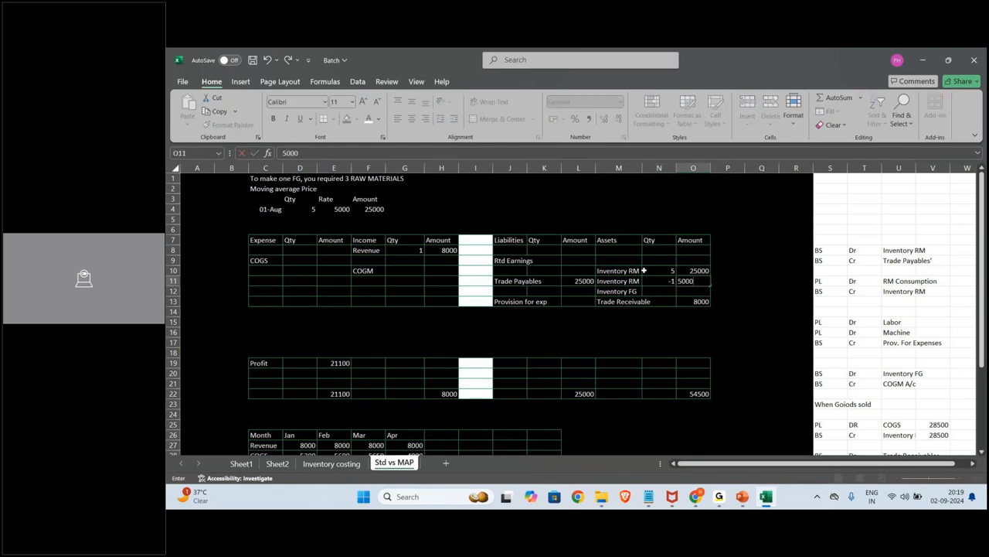
{"action": "key", "text": "Escape"}
{"action": "type", "text": "="}
{"action": "key", "text": "Left"}
{"action": "type", "text": "*5000"}
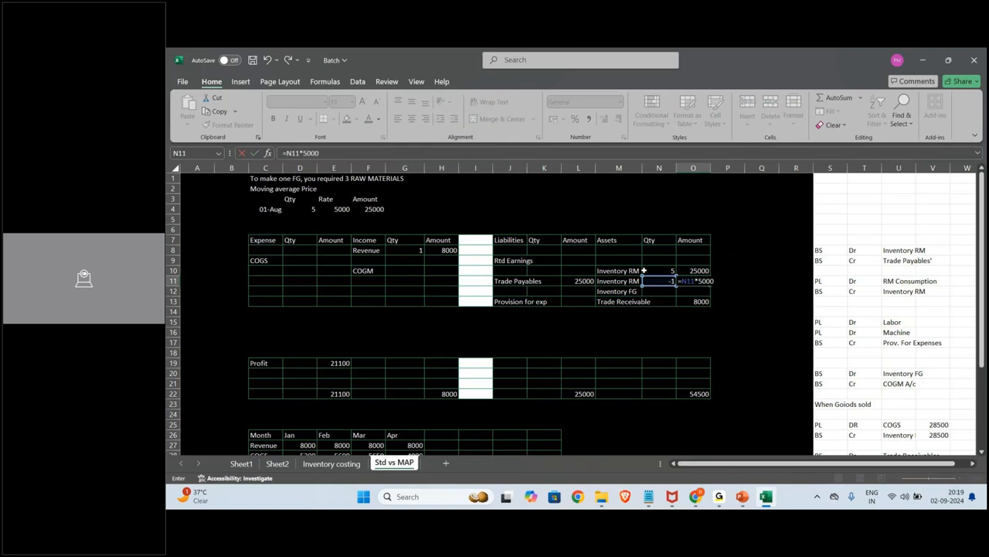
{"action": "key", "text": "ctrl+Return"}
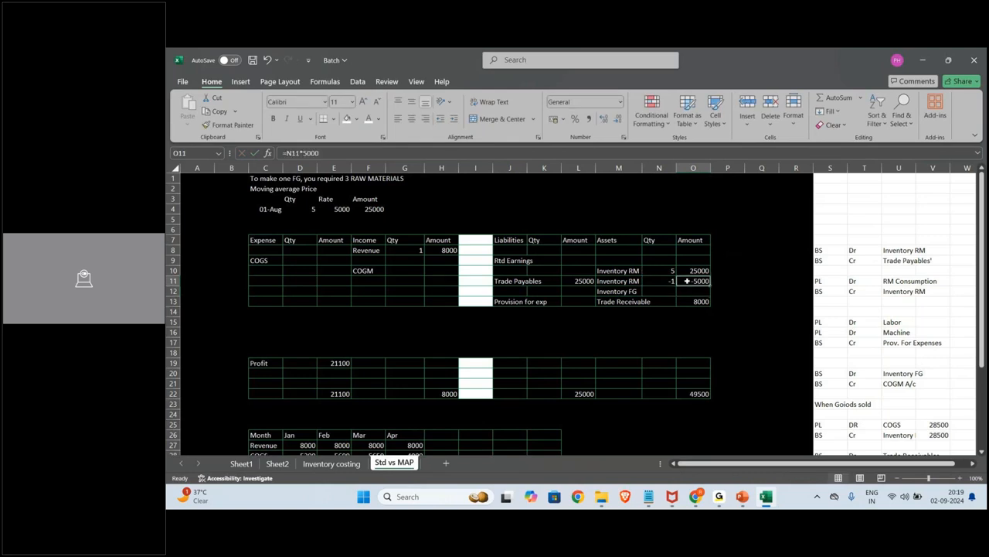
Clear the COGM label in F10 and enter COGS quantity 1 and amount 5000 in D9:E9.
{"action": "left_click", "coordinate": [362, 271]}
{"action": "left_click", "coordinate": [304, 258]}
{"action": "type", "text": "1"}
{"action": "key", "text": "Tab"}
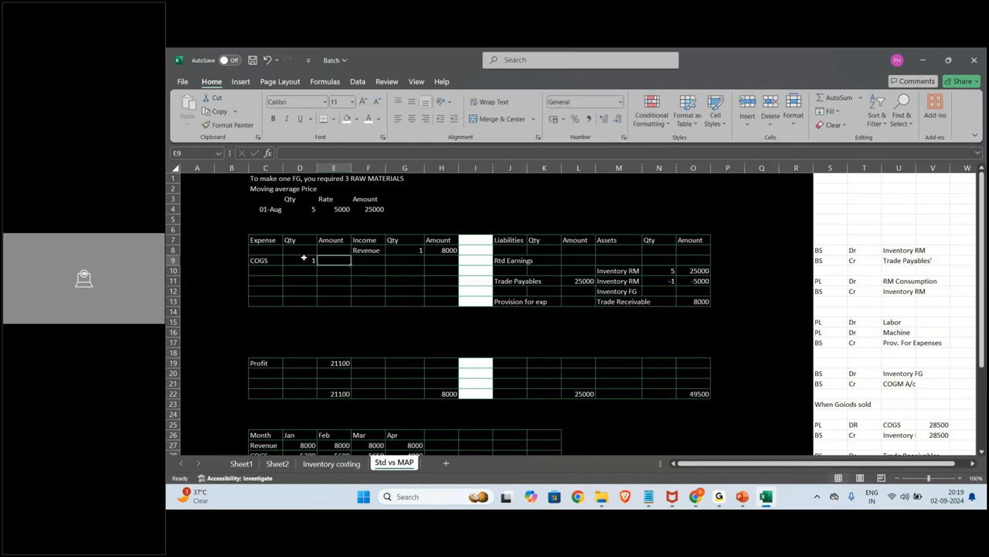
{"action": "type", "text": "5000"}
{"action": "key", "text": "Return"}
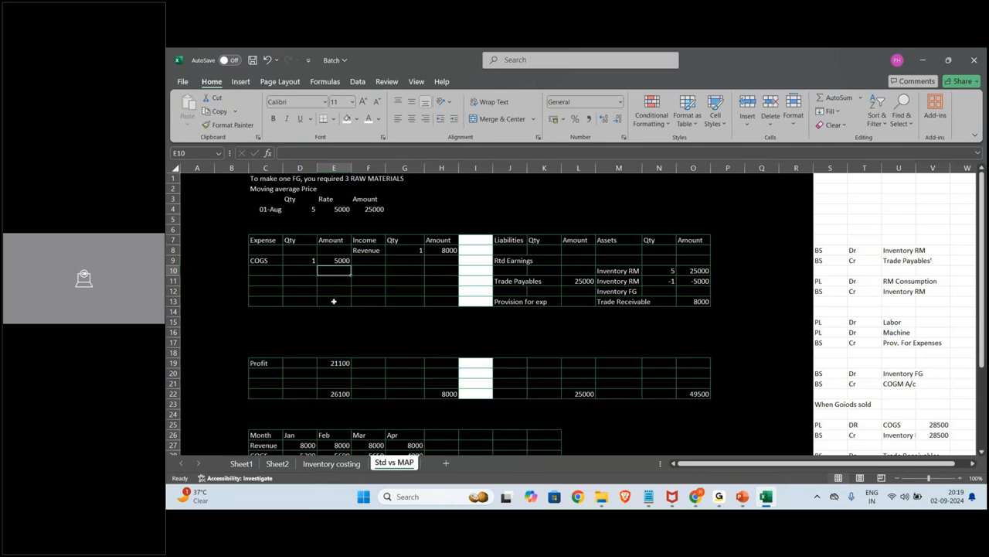
Total the income amounts in H13 with =SUM(H8:H12) and copy the formula to E13 and L13.
{"action": "left_click", "coordinate": [442, 300]}
{"action": "key", "text": "alt+equal"}
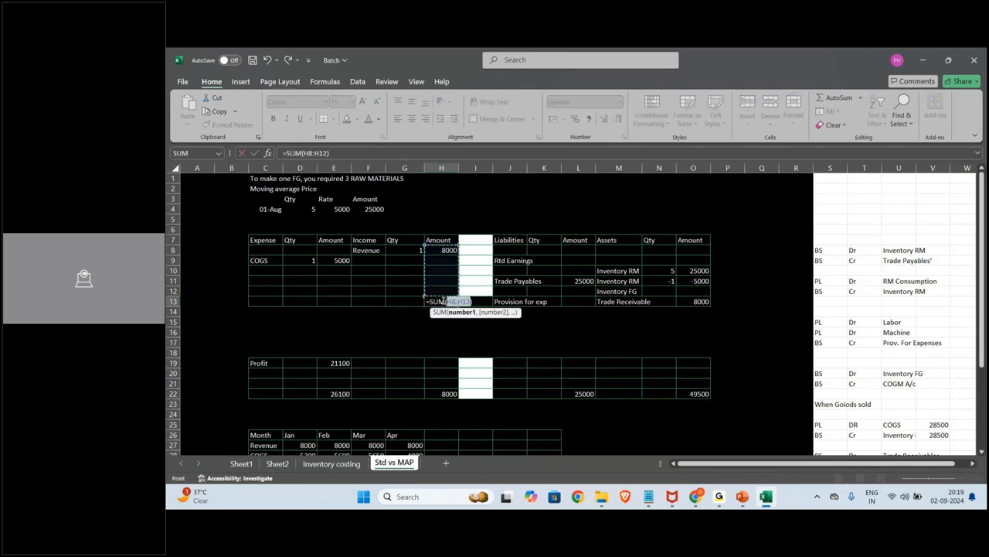
{"action": "key", "text": "Return"}
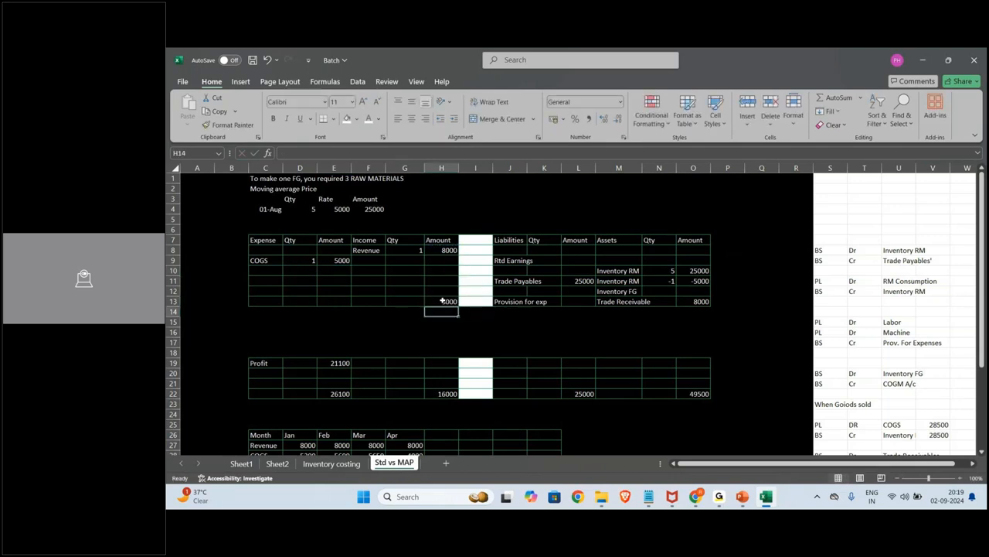
{"action": "left_click", "coordinate": [443, 300]}
{"action": "key", "text": "ctrl+c"}
{"action": "key", "text": "Left"}
{"action": "key", "text": "Left"}
{"action": "key", "text": "Left"}
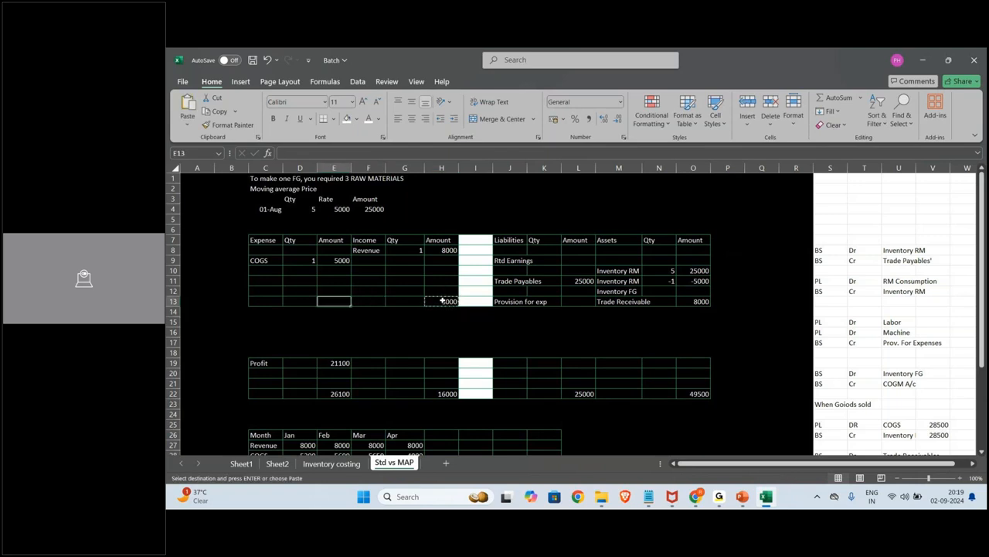
{"action": "key", "text": "ctrl+v"}
{"action": "key", "text": "Right"}
{"action": "key", "text": "Right"}
{"action": "key", "text": "Right"}
{"action": "key", "text": "Right"}
{"action": "key", "text": "Right"}
{"action": "key", "text": "Right"}
{"action": "key", "text": "Right"}
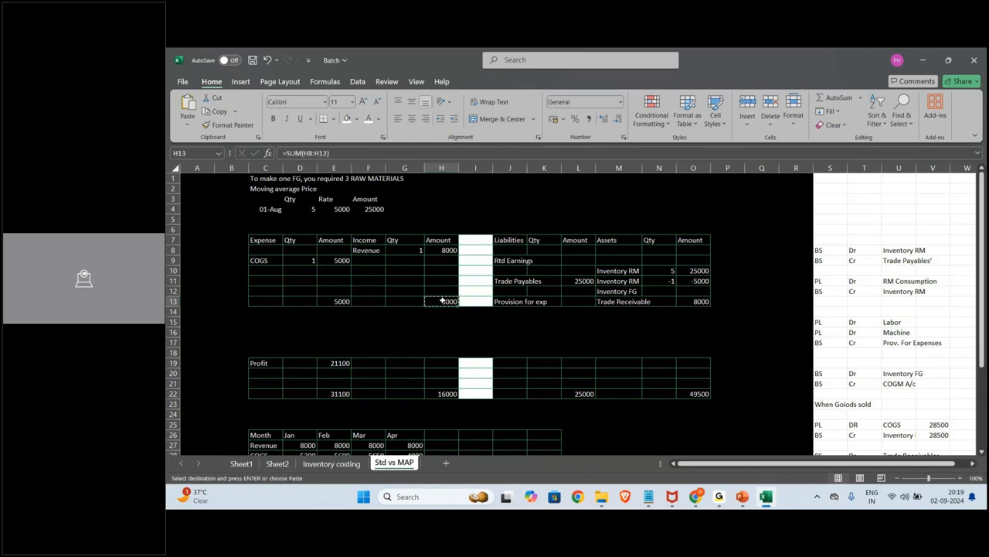
{"action": "key", "text": "ctrl+v"}
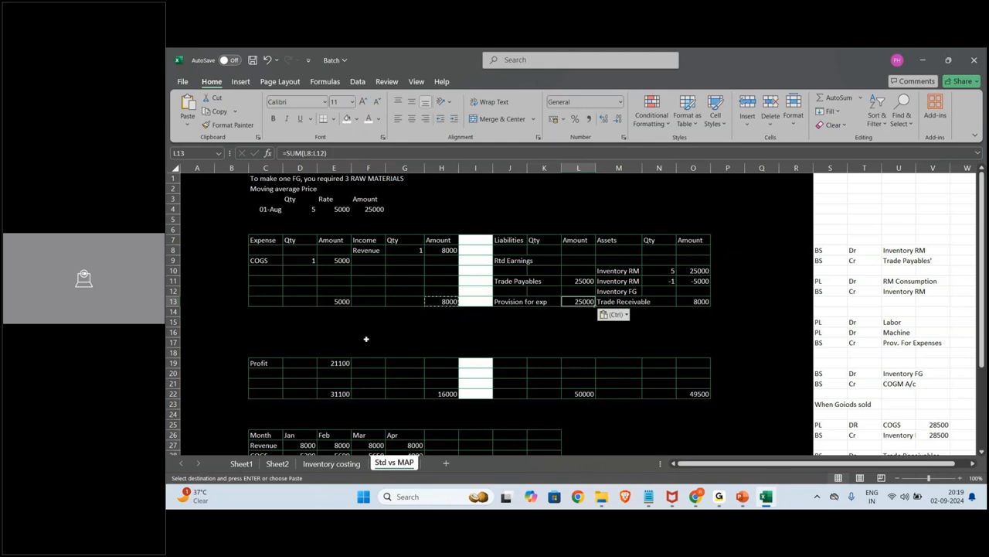
{"action": "key", "text": "Escape"}
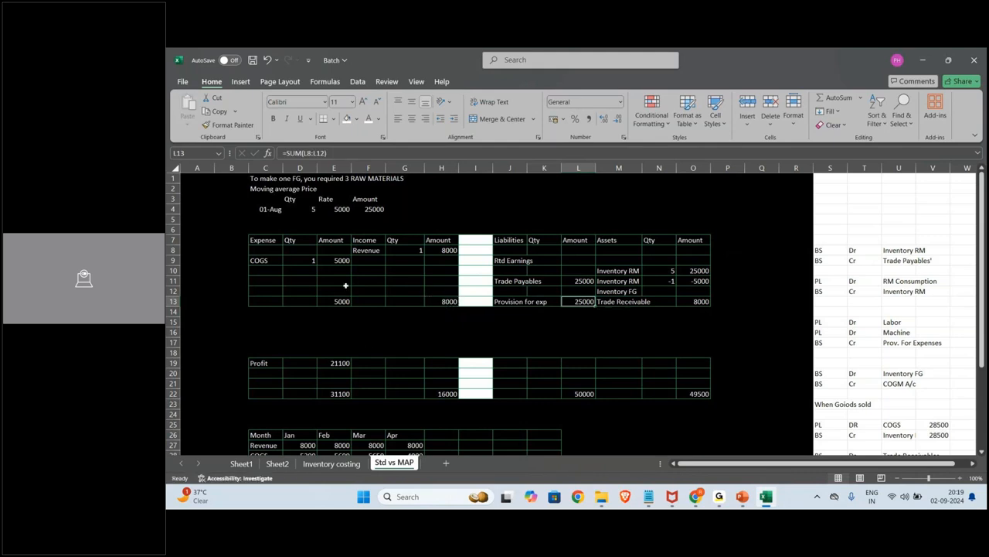
{"action": "left_click", "coordinate": [273, 290]}
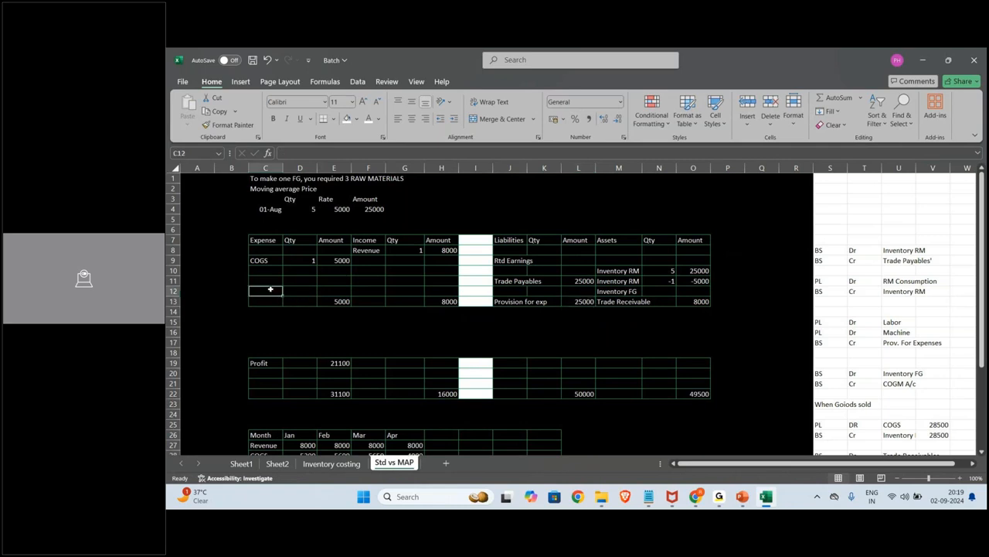
Record Profit in C12 of the expense section with an amount of 3000 in E12.
{"action": "type", "text": "Profit"}
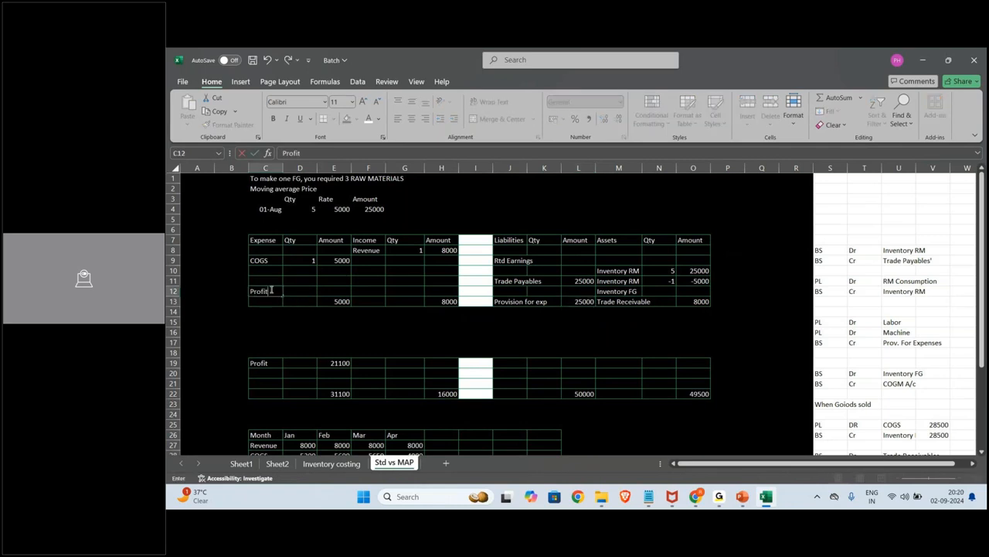
{"action": "key", "text": "Return"}
{"action": "left_click", "coordinate": [336, 290]}
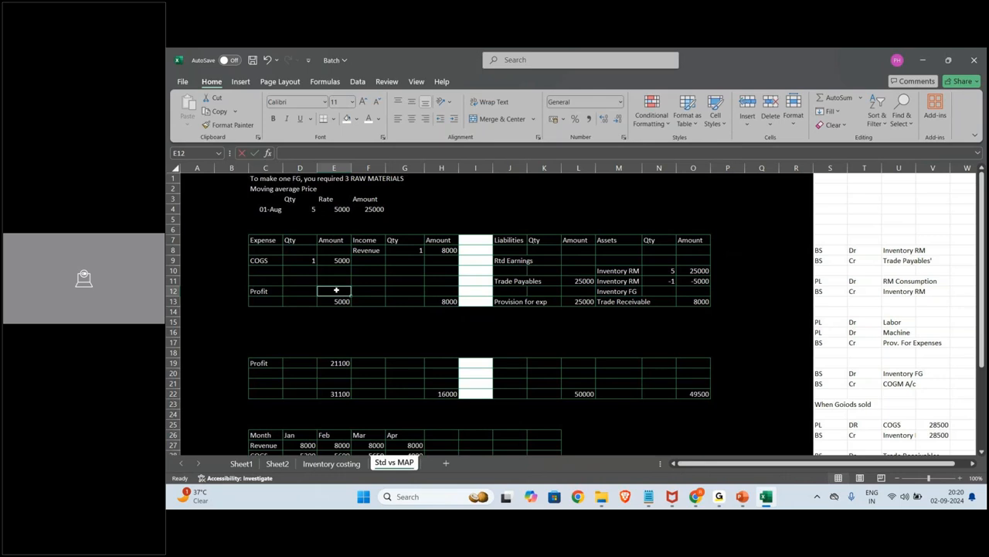
{"action": "type", "text": "3000"}
{"action": "key", "text": "Return"}
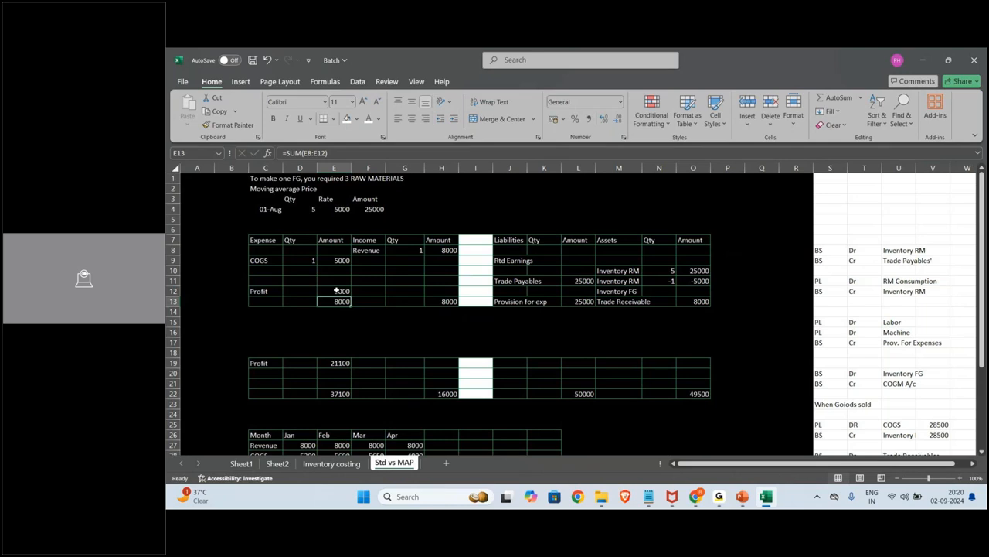
Clear the revenue and COGS quantities and amounts, and empty N11:O13 in the assets section.
{"action": "left_click_drag", "start_coordinate": [393, 253], "coordinate": [435, 256]}
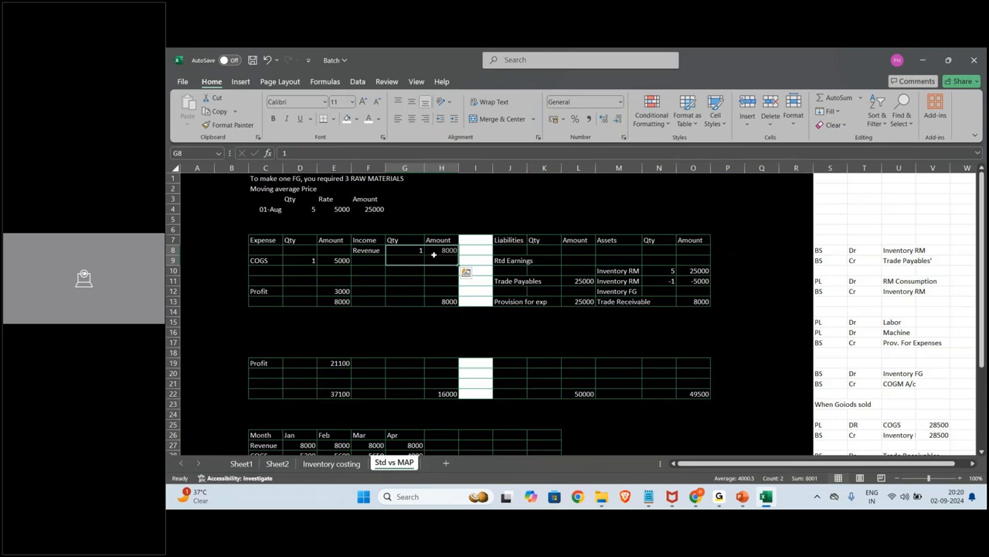
{"action": "key", "text": "Delete"}
{"action": "left_click_drag", "start_coordinate": [307, 262], "coordinate": [340, 261]}
{"action": "key", "text": "Delete"}
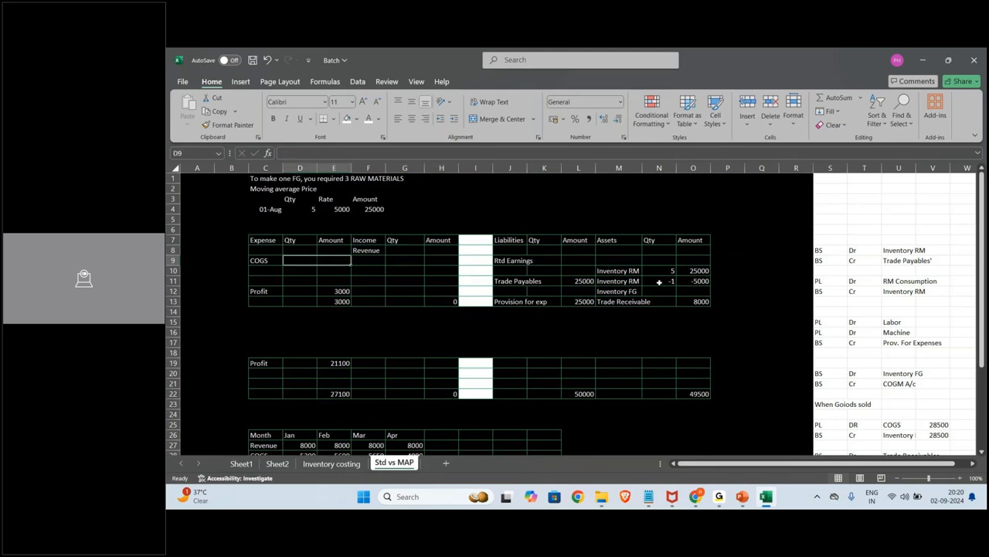
{"action": "left_click_drag", "start_coordinate": [659, 284], "coordinate": [685, 301]}
{"action": "key", "text": "Delete"}
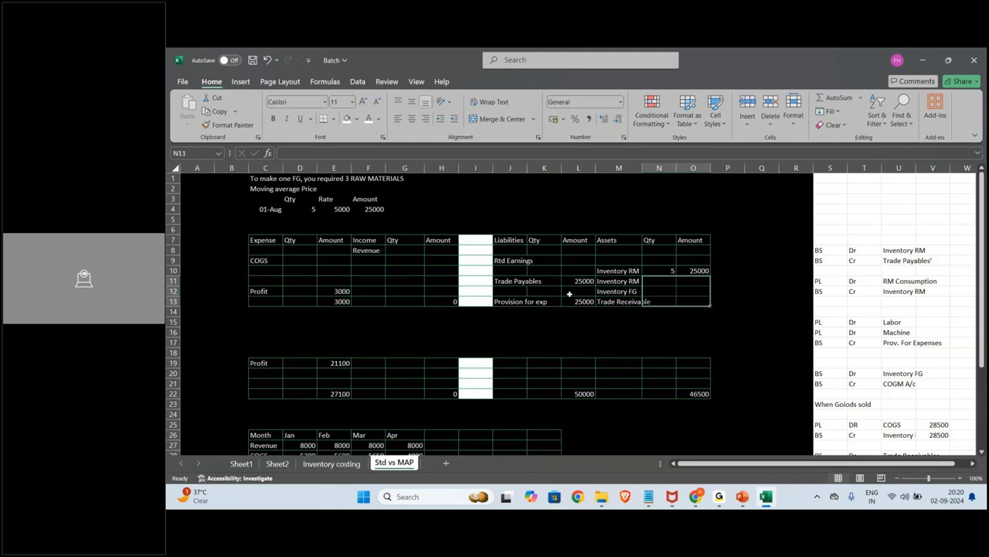
{"action": "left_click", "coordinate": [579, 281]}
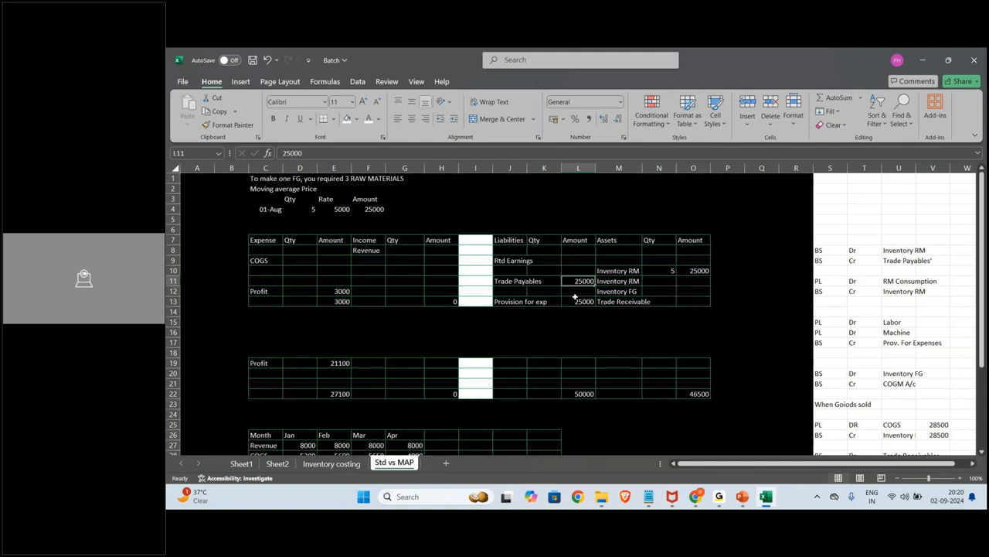
Add a second purchase in row 5 dated 3/8 with quantity 5 and rate 5500, filling the amount formula down from F4.
{"action": "left_click", "coordinate": [266, 218]}
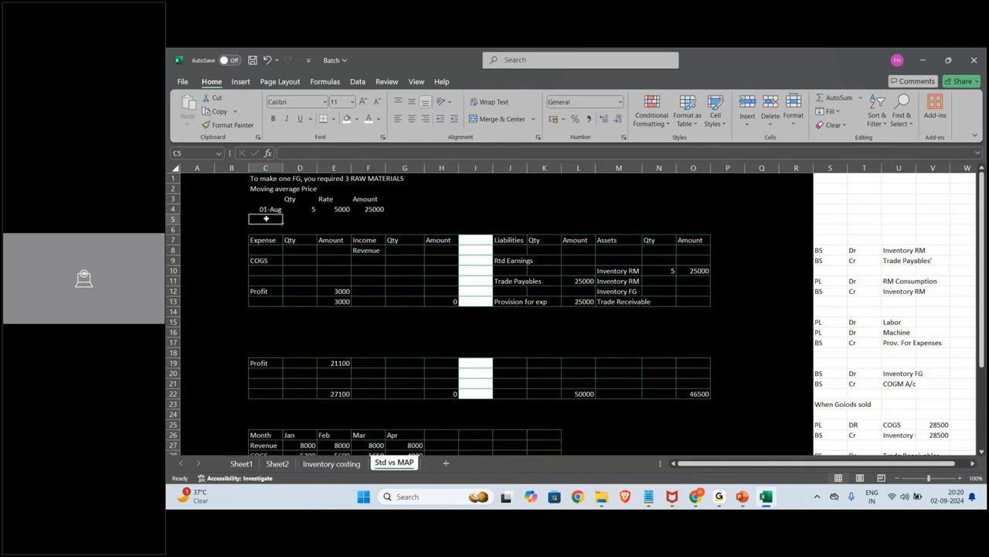
{"action": "type", "text": "3/8"}
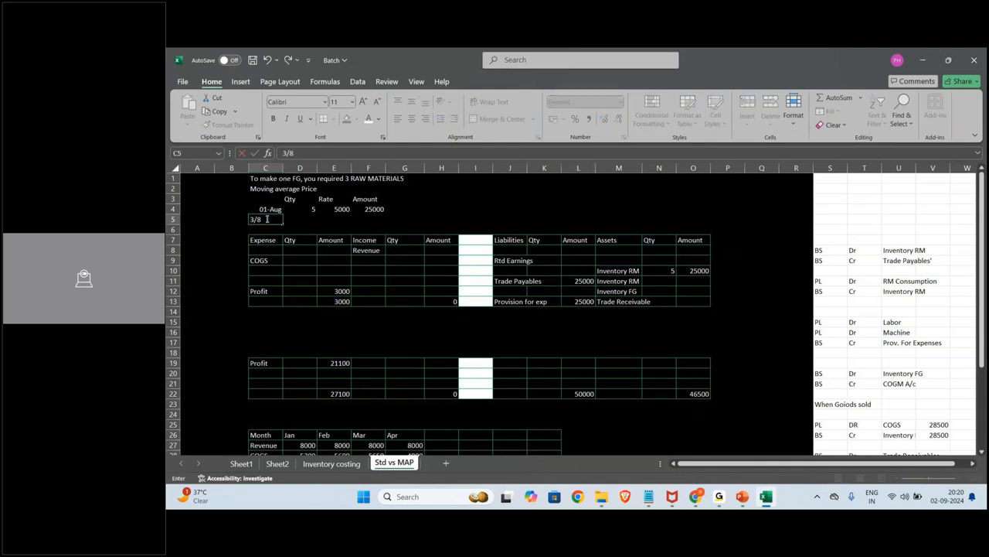
{"action": "key", "text": "ctrl+Return"}
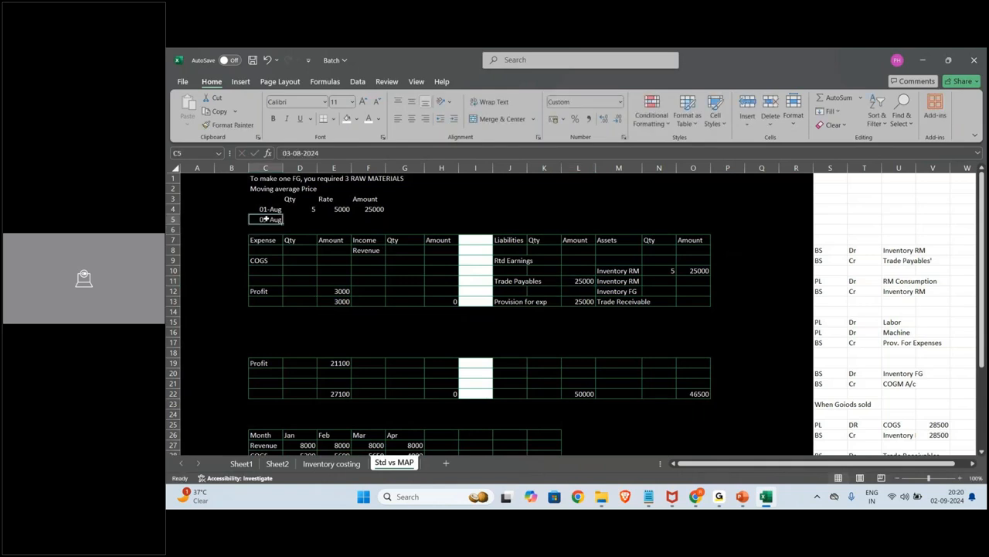
{"action": "key", "text": "Tab"}
{"action": "type", "text": "5"}
{"action": "key", "text": "Tab"}
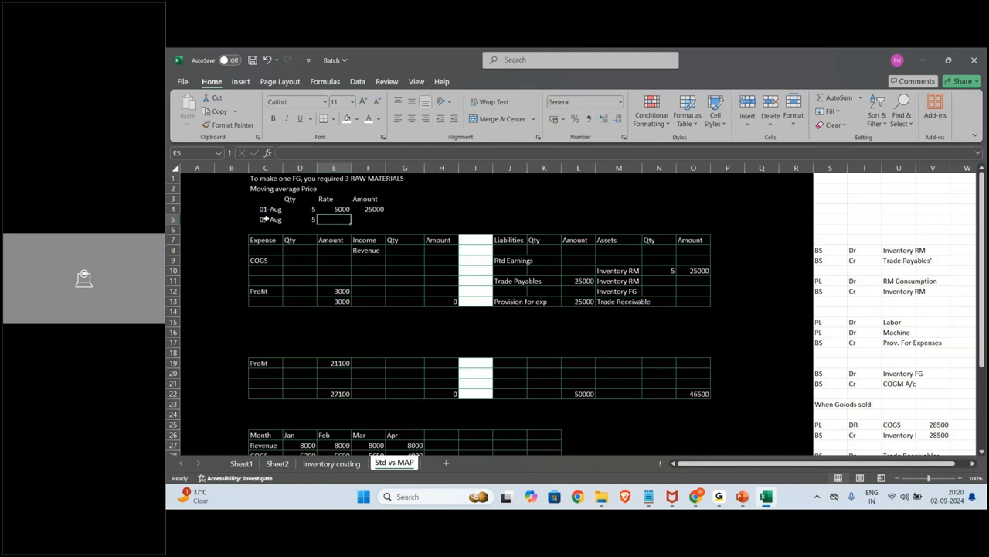
{"action": "type", "text": "55"}
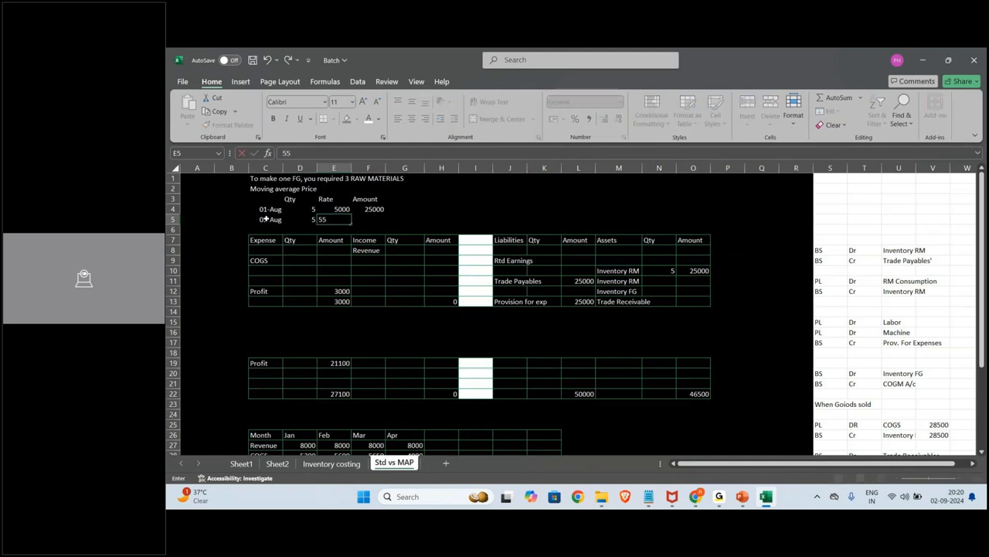
{"action": "type", "text": "00"}
{"action": "key", "text": "Tab"}
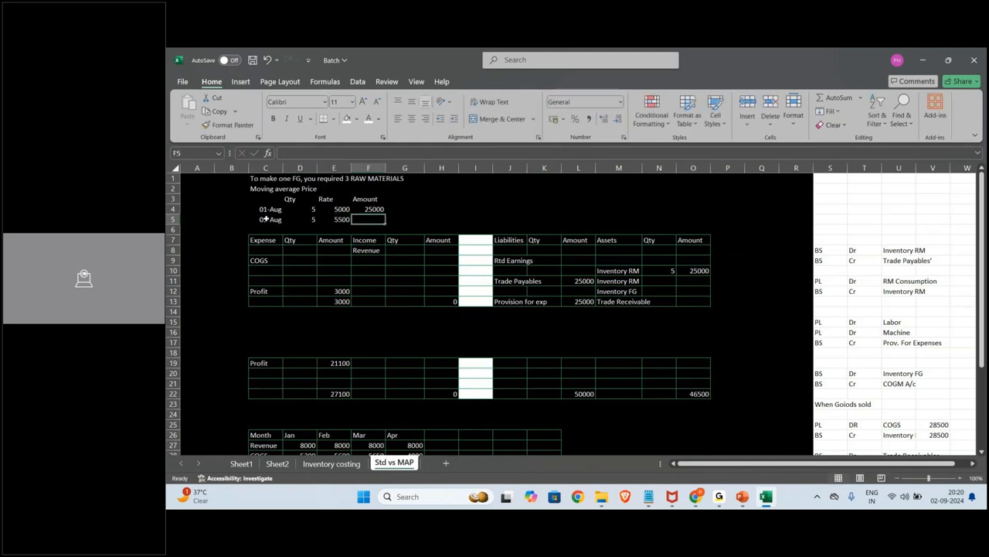
{"action": "key", "text": "ctrl+d"}
Enter 27500 in V8:V9 for the Inventory RM debit and Trade Payables credit.
{"action": "left_click", "coordinate": [943, 249]}
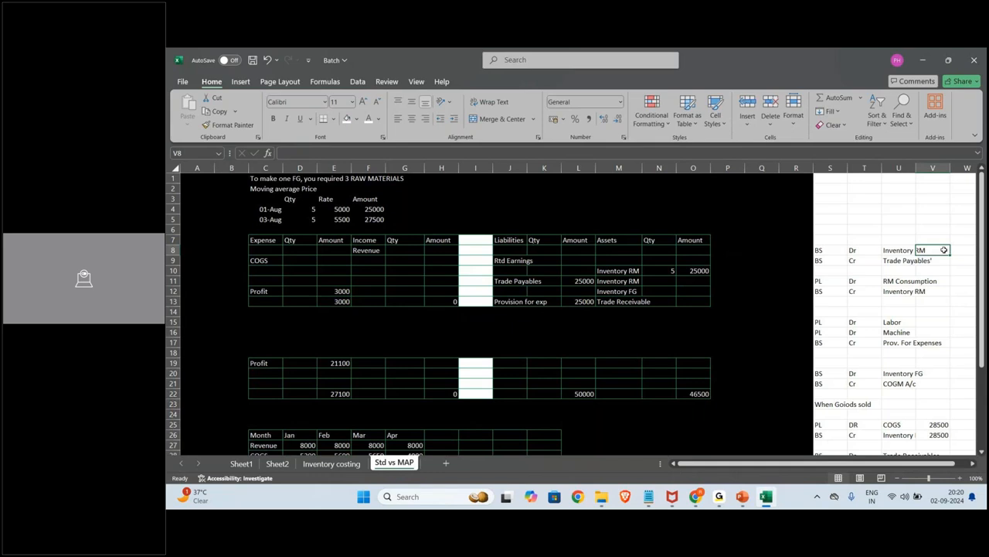
{"action": "type", "text": "27500"}
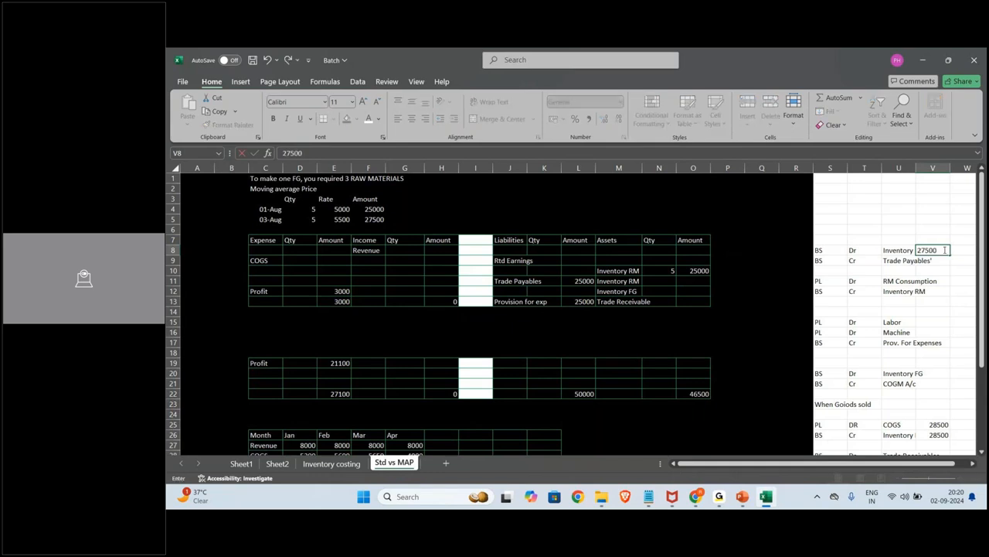
{"action": "key", "text": "ctrl+Return"}
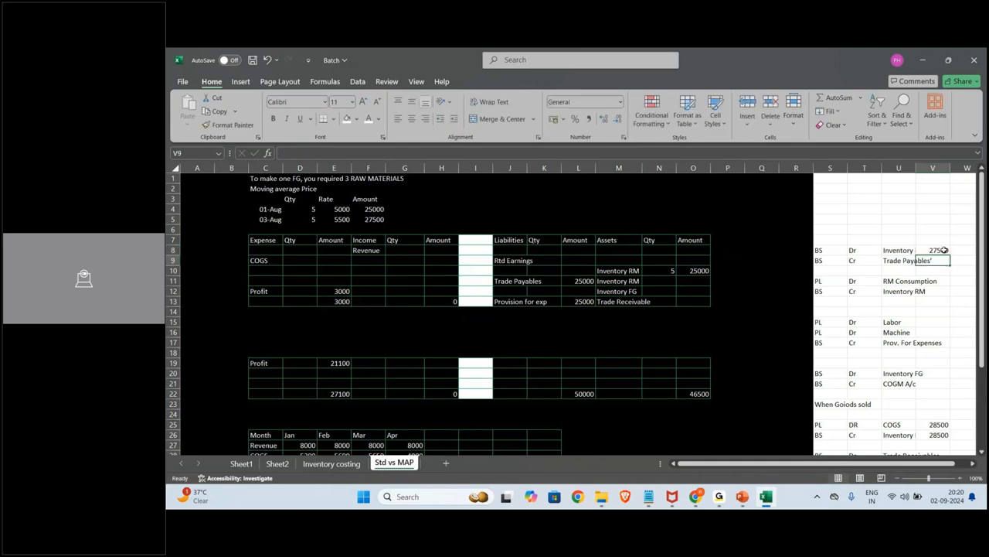
{"action": "left_click", "coordinate": [936, 261]}
{"action": "key", "text": "ctrl+d"}
Add the heading "Cum. Stofck" in H3 and copy the formatting of F3:F5 onto G3:K5.
{"action": "left_click", "coordinate": [435, 200]}
{"action": "type", "text": "Cum. Stofck"}
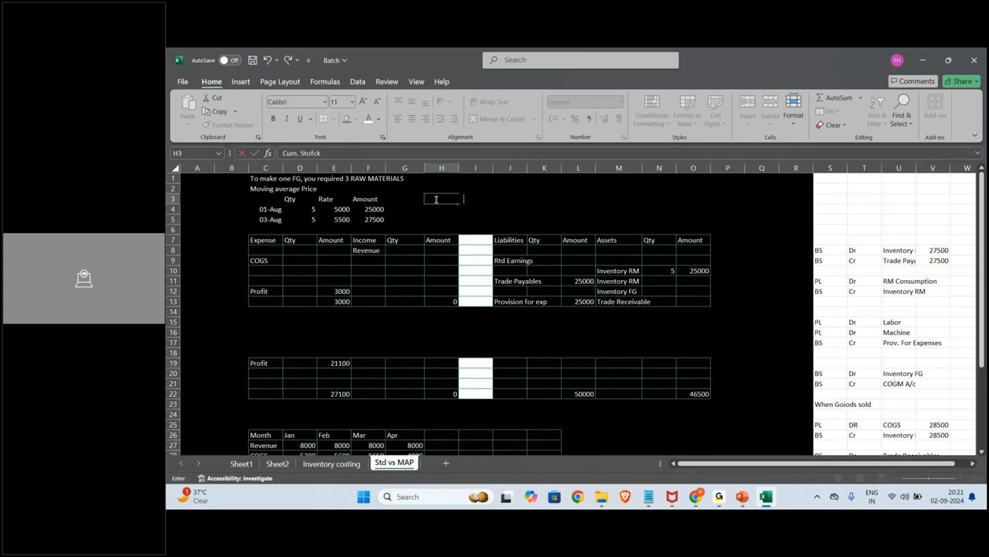
{"action": "key", "text": "Escape"}
{"action": "left_click_drag", "start_coordinate": [374, 200], "coordinate": [374, 220]}
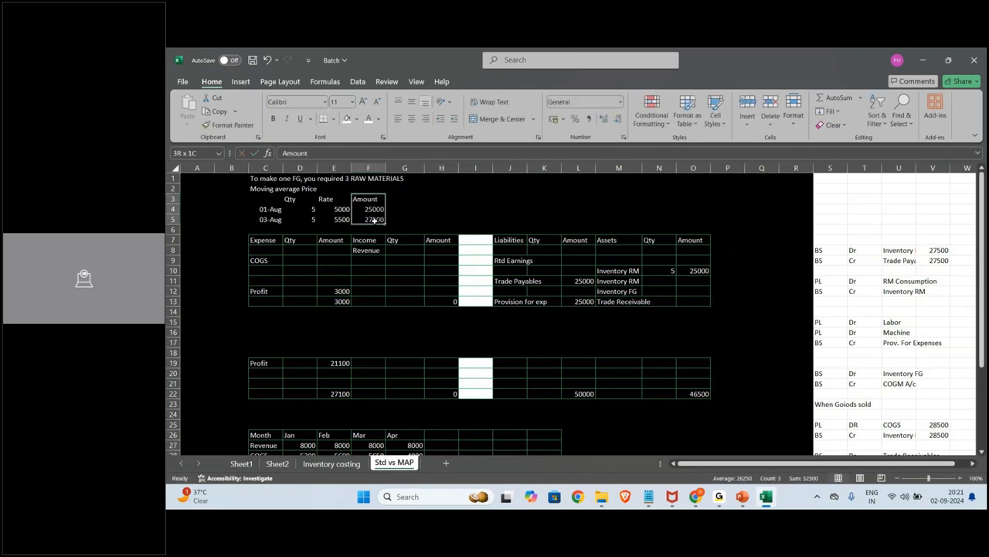
{"action": "left_click", "coordinate": [227, 125]}
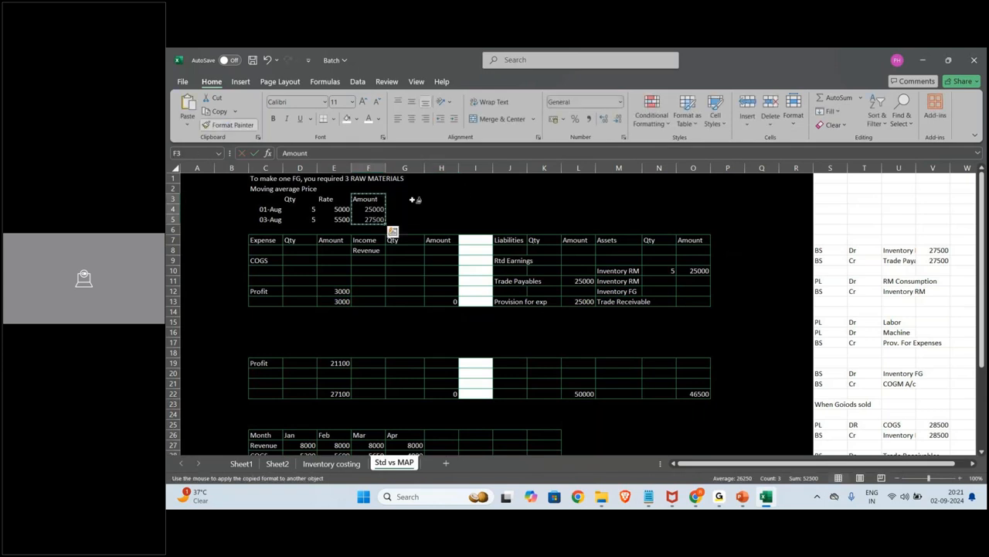
{"action": "left_click_drag", "start_coordinate": [412, 199], "coordinate": [538, 221]}
{"action": "left_click", "coordinate": [582, 212]}
Enter 5 as the first cumulative stock in H4 and calculate the second in H5 with =H4+D5.
{"action": "left_click", "coordinate": [442, 207]}
{"action": "type", "text": "5"}
{"action": "key", "text": "Return"}
{"action": "type", "text": "="}
{"action": "left_click", "coordinate": [440, 207]}
{"action": "type", "text": "+"}
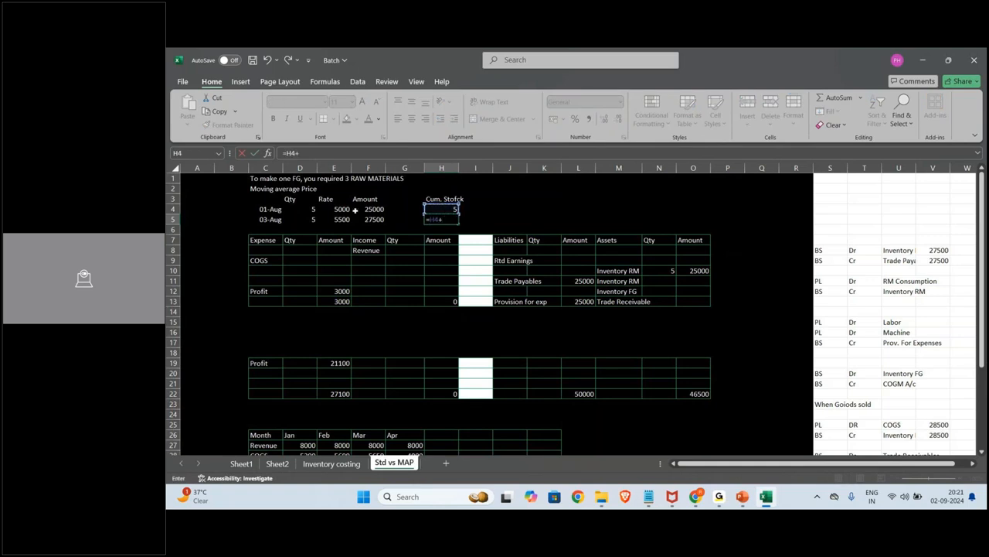
{"action": "left_click", "coordinate": [306, 220]}
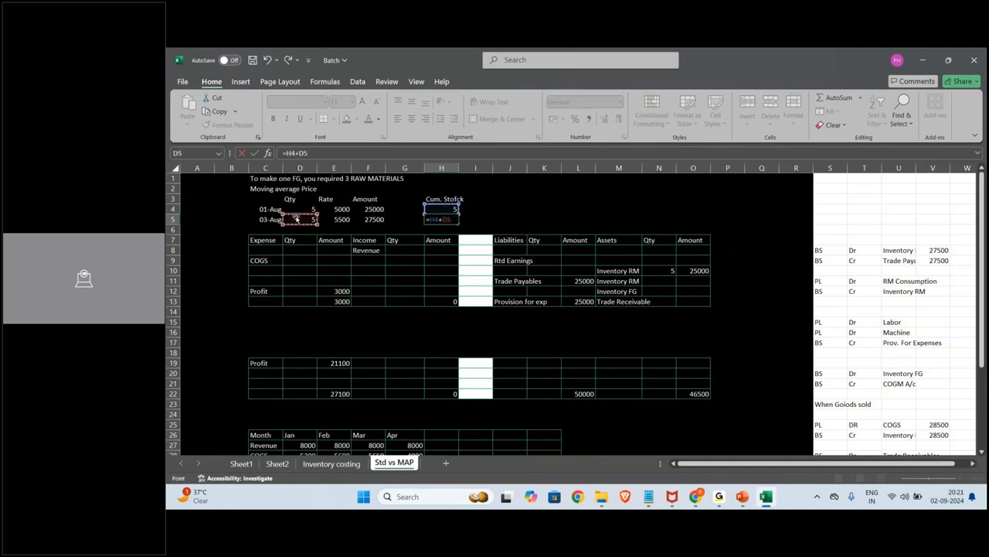
{"action": "key", "text": "Return"}
Copy the cumulative stock heading from H3 to I3.
{"action": "key", "text": "Up"}
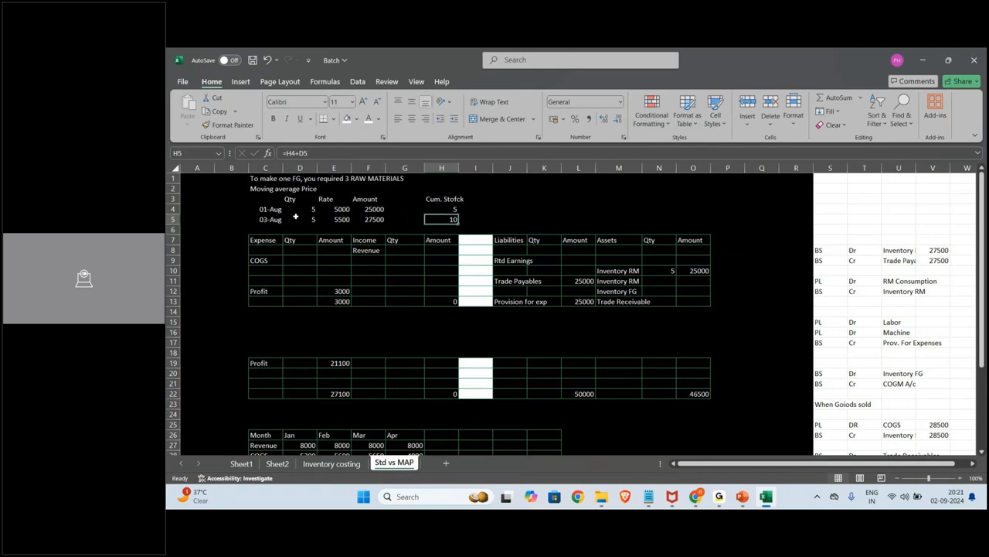
{"action": "key", "text": "Up"}
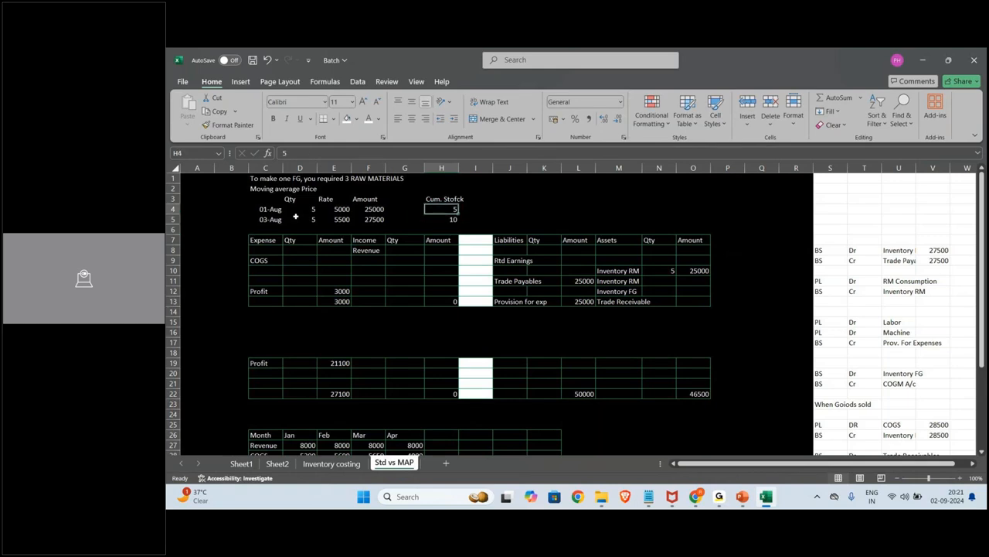
{"action": "key", "text": "Up"}
{"action": "key", "text": "ctrl+c"}
{"action": "key", "text": "Right"}
{"action": "key", "text": "ctrl+v"}
{"action": "key", "text": "Escape"}
{"action": "key", "text": "Down"}
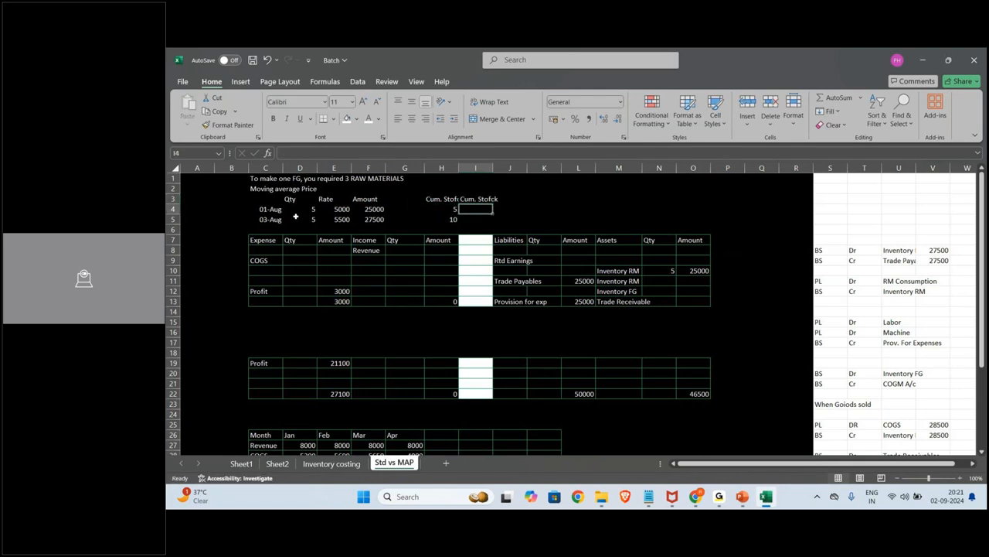
Calculate the cumulative values with =F4 in I4 and =I4+F5 in I5.
{"action": "type", "text": "="}
{"action": "left_click", "coordinate": [366, 209]}
{"action": "key", "text": "Return"}
{"action": "type", "text": "="}
{"action": "key", "text": "Up"}
{"action": "type", "text": "+"}
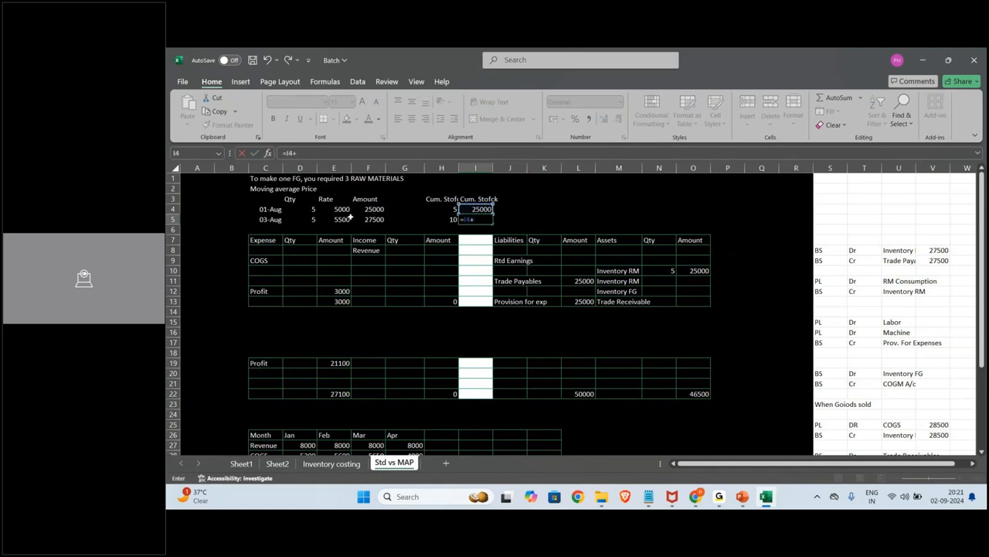
{"action": "left_click", "coordinate": [369, 220]}
{"action": "key", "text": "Return"}
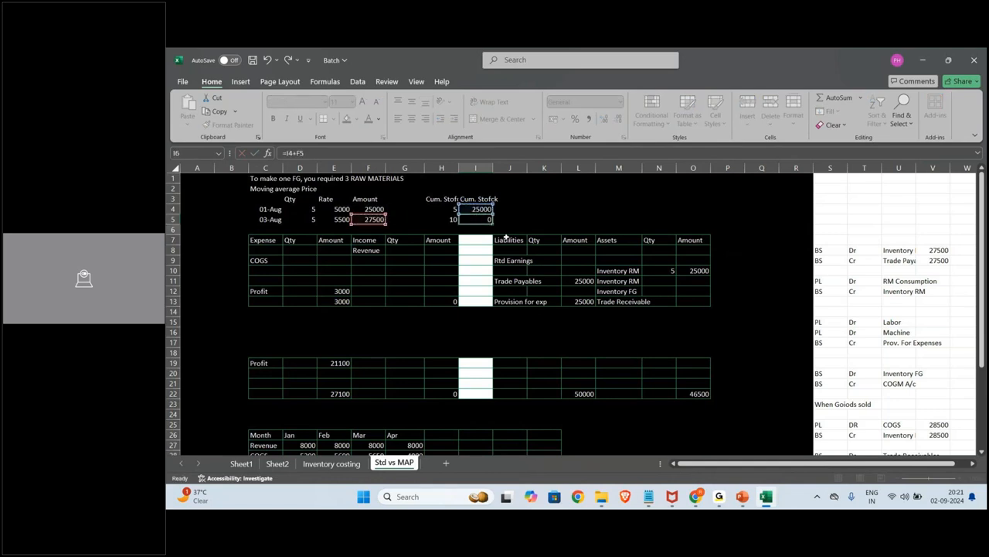
Add the heading "Avg. Price" in J3 and calculate the first average in J4 with =I4/H4.
{"action": "left_click", "coordinate": [511, 200]}
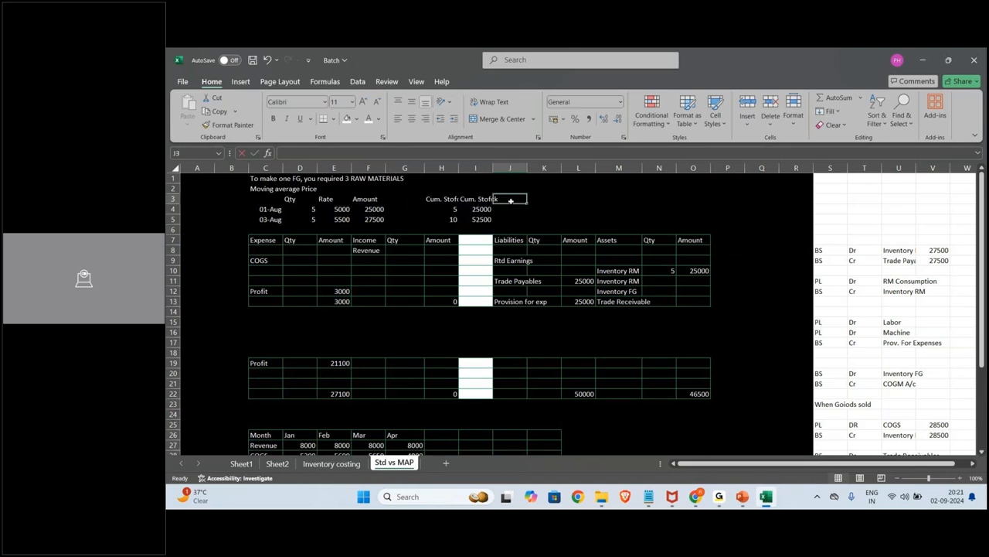
{"action": "type", "text": "Avg. Price"}
{"action": "key", "text": "Return"}
{"action": "type", "text": "="}
{"action": "key", "text": "Left"}
{"action": "type", "text": "/"}
{"action": "key", "text": "Left"}
{"action": "key", "text": "Left"}
{"action": "key", "text": "Return"}
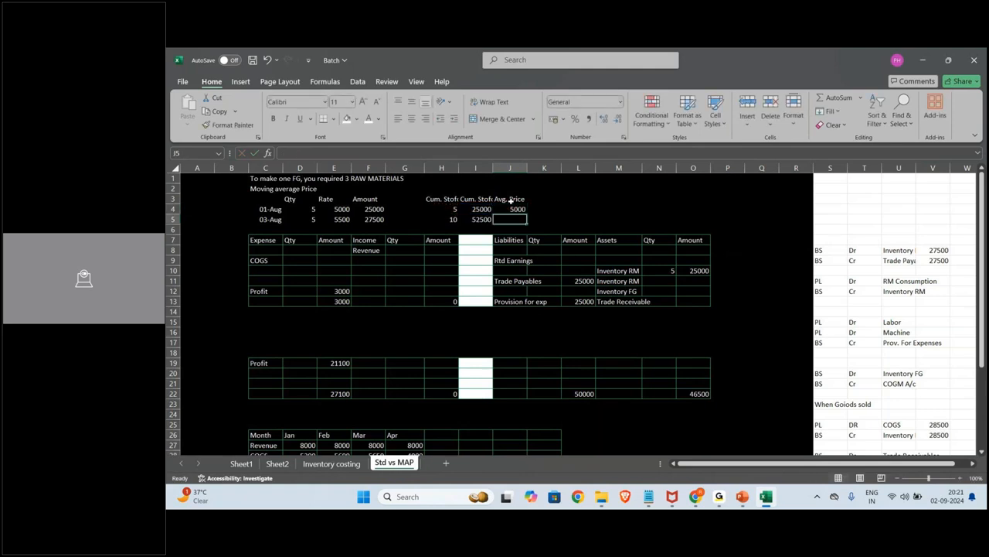
Change the heading in I3 to "Cum. Value".
{"action": "left_click", "coordinate": [473, 198]}
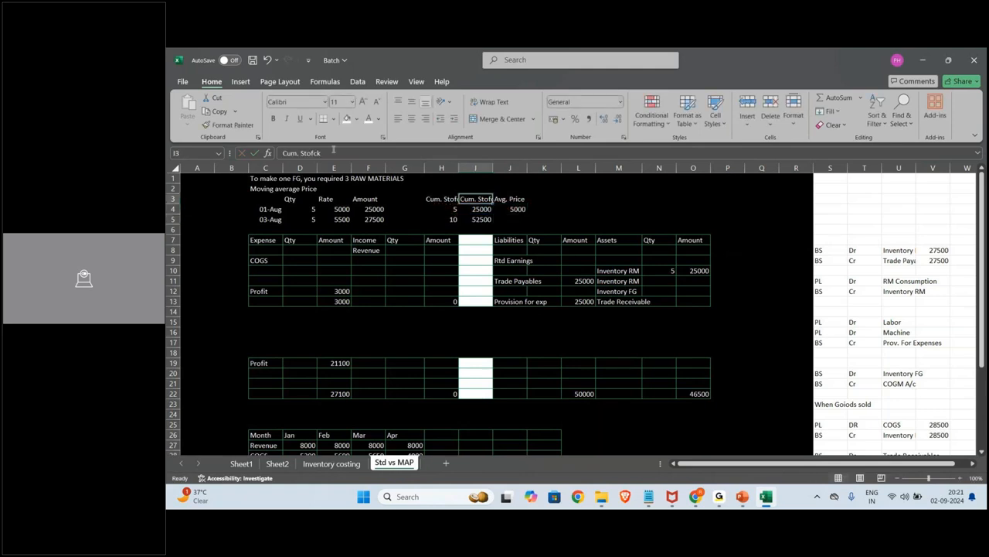
{"action": "left_click", "coordinate": [321, 153]}
{"action": "key", "text": "BackSpace"}
{"action": "key", "text": "BackSpace"}
{"action": "key", "text": "BackSpace"}
{"action": "key", "text": "BackSpace"}
{"action": "key", "text": "BackSpace"}
{"action": "key", "text": "BackSpace"}
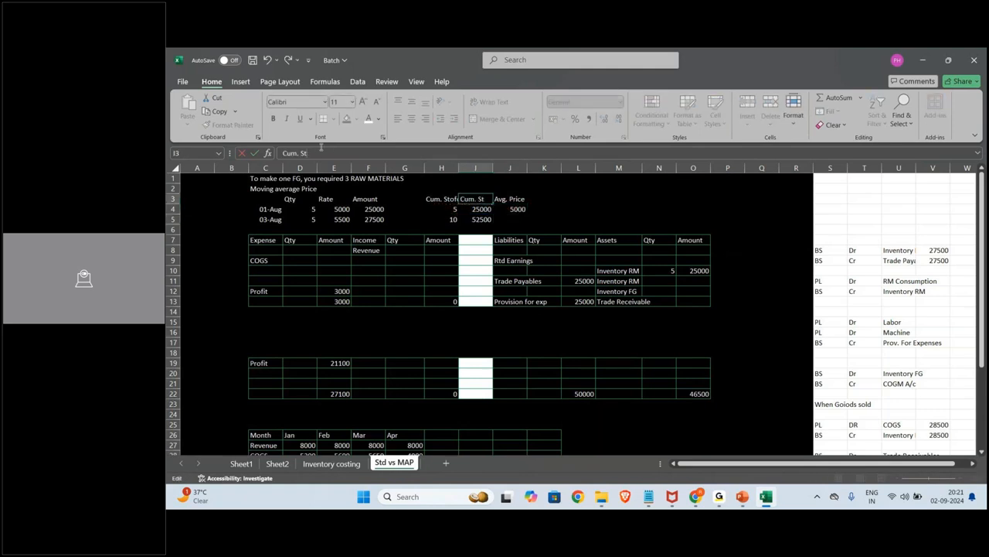
{"action": "type", "text": "Value"}
{"action": "key", "text": "Return"}
Correct the spelling of the heading in H3 to "Cum. Stock".
{"action": "left_click", "coordinate": [435, 198]}
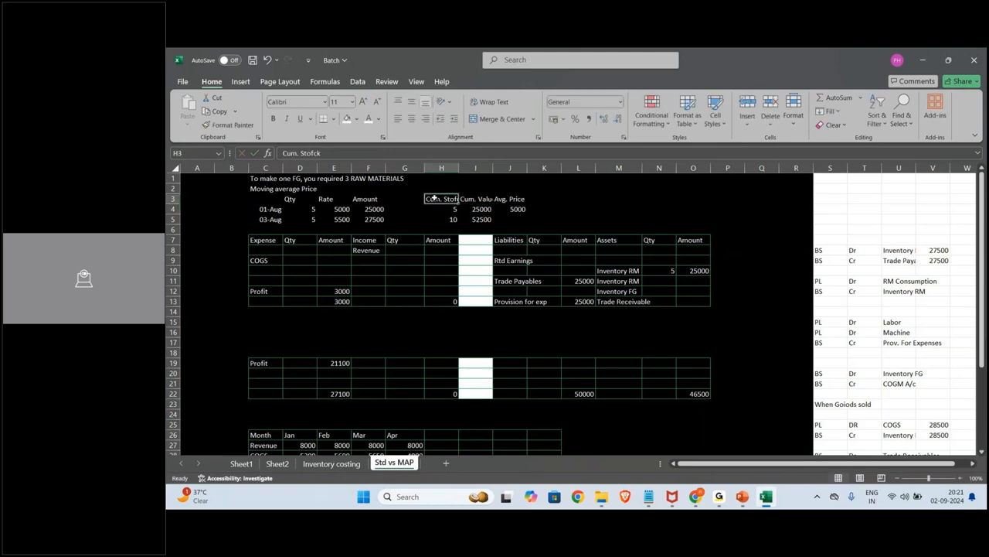
{"action": "left_click", "coordinate": [324, 152]}
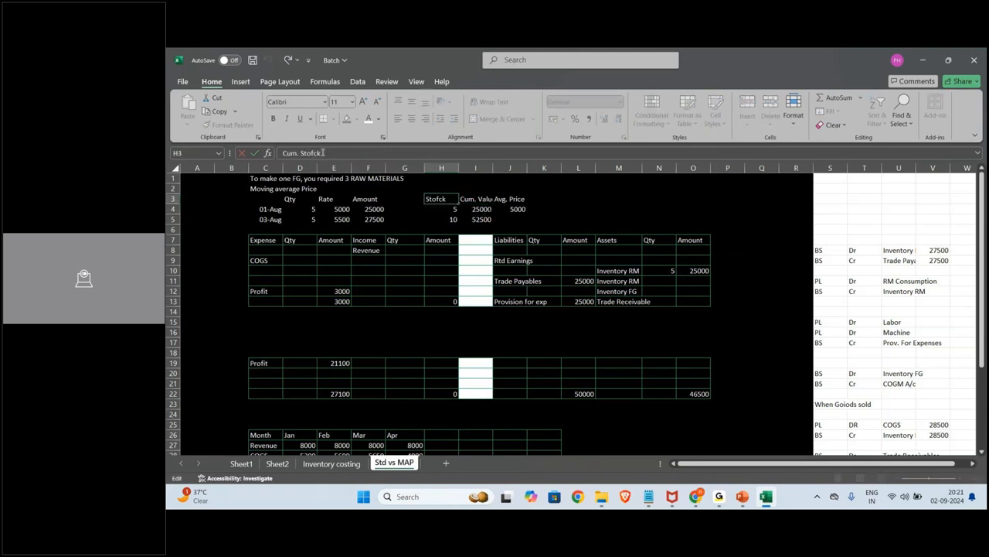
{"action": "key", "text": "Left"}
{"action": "key", "text": "Left"}
{"action": "key", "text": "BackSpace"}
{"action": "key", "text": "Return"}
Fill the average price formula from J4 down to J5 for the 03-Aug purchase.
{"action": "key", "text": "Down"}
{"action": "key", "text": "Right"}
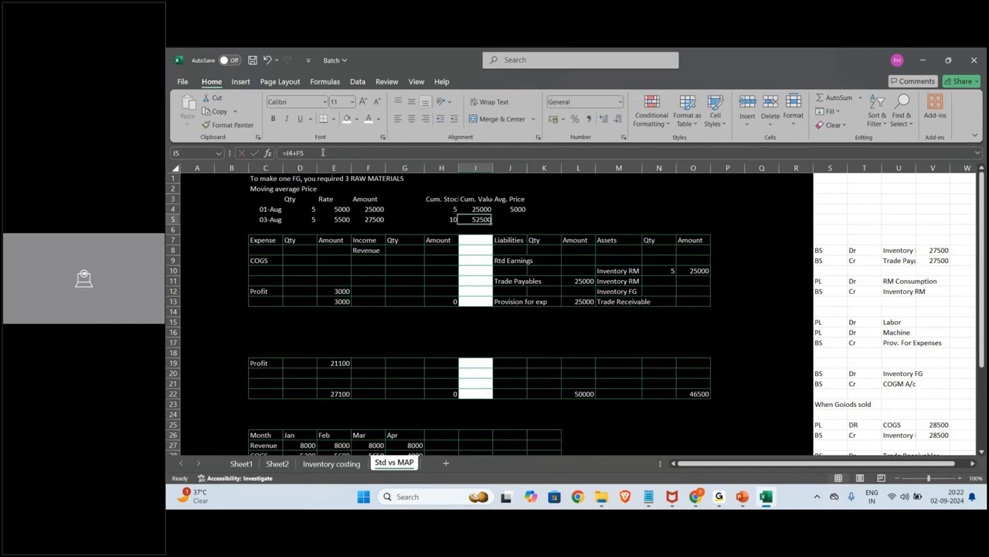
{"action": "key", "text": "Right"}
{"action": "key", "text": "ctrl+d"}
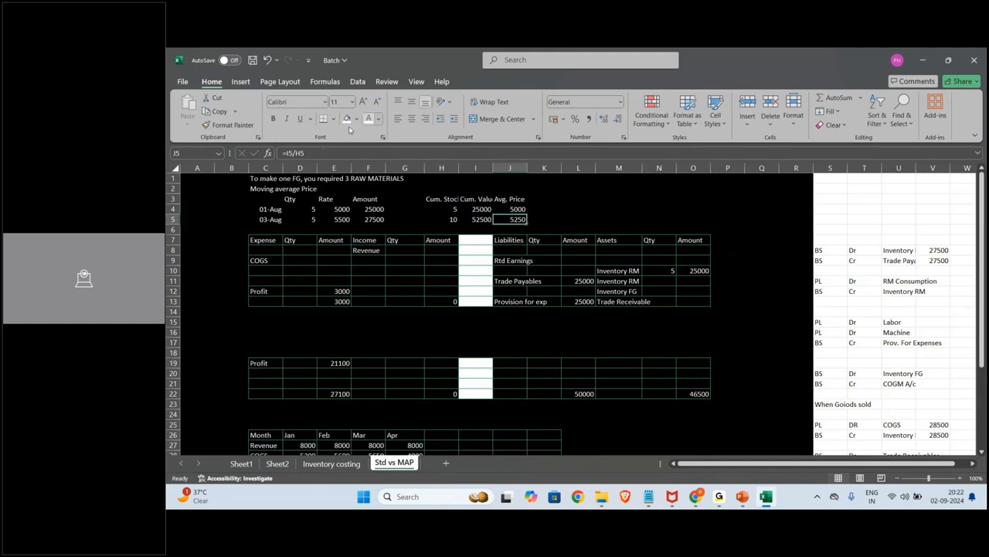
{"action": "left_click", "coordinate": [700, 271]}
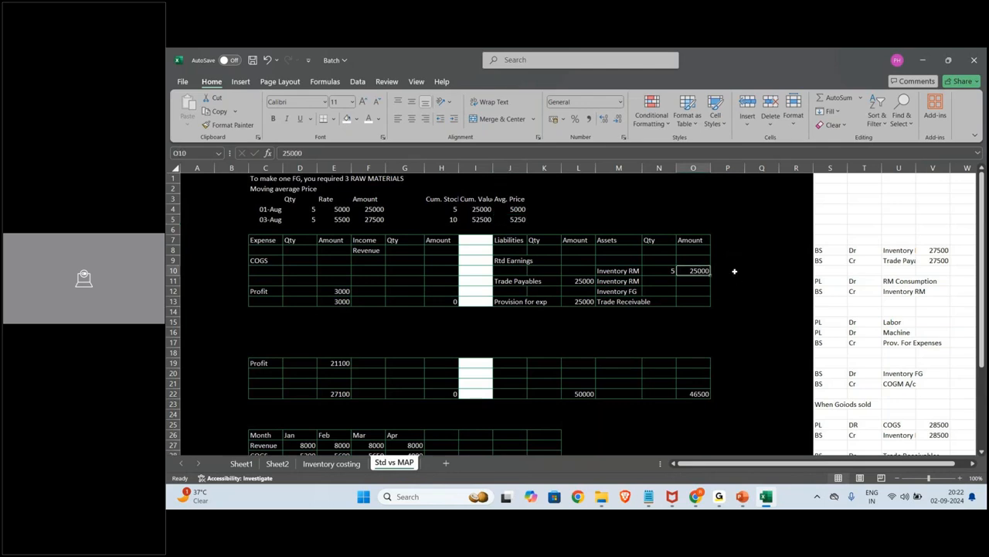
Set both the first Inventory RM amount in O10 and the Trade Payables amount in L11 to 52500.
{"action": "type", "text": "5"}
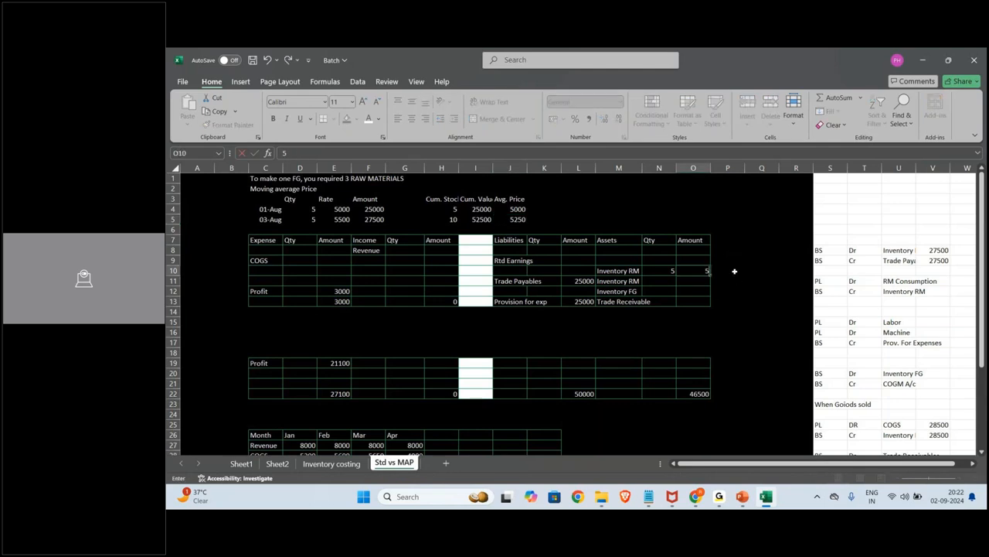
{"action": "type", "text": "3500"}
{"action": "key", "text": "Return"}
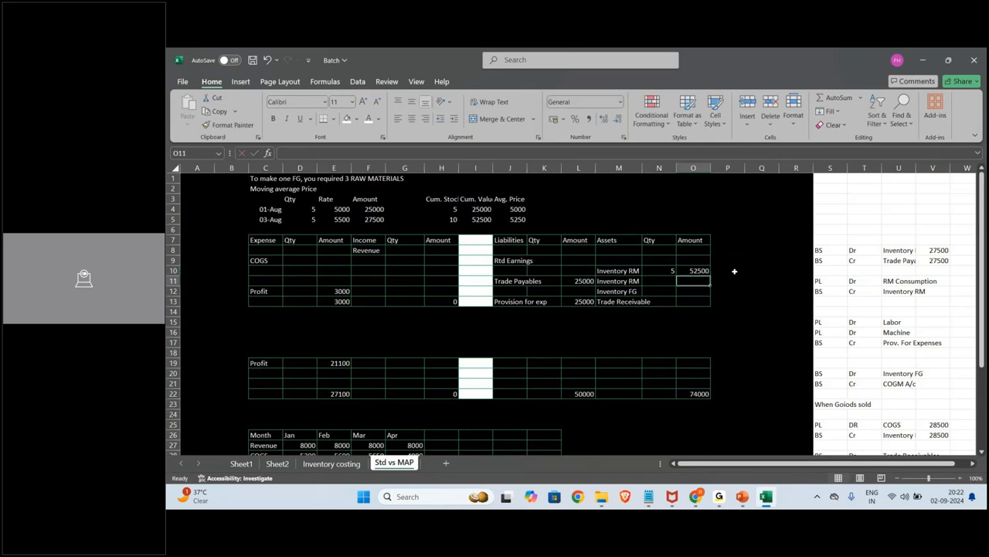
{"action": "key", "text": "Left"}
{"action": "key", "text": "Left"}
{"action": "key", "text": "Left"}
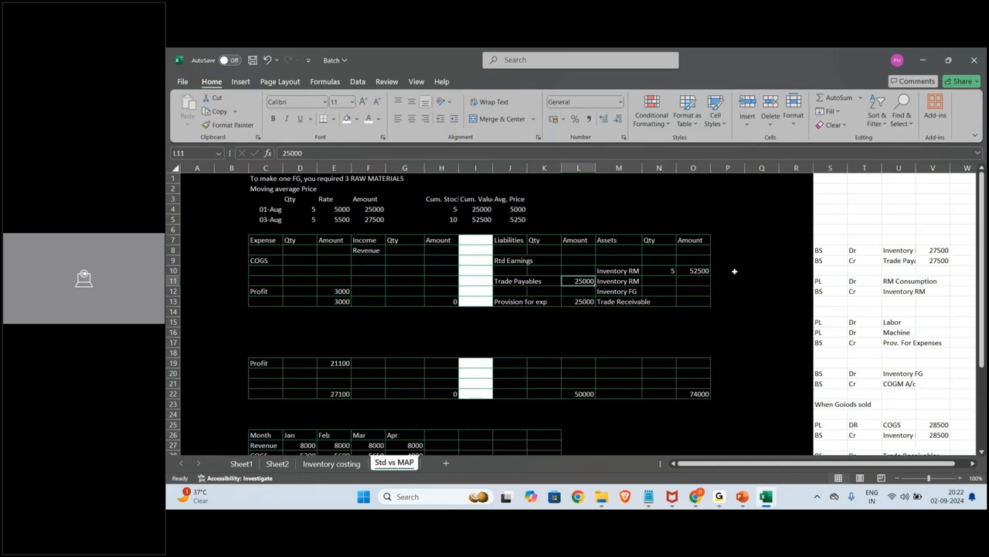
{"action": "type", "text": "52"}
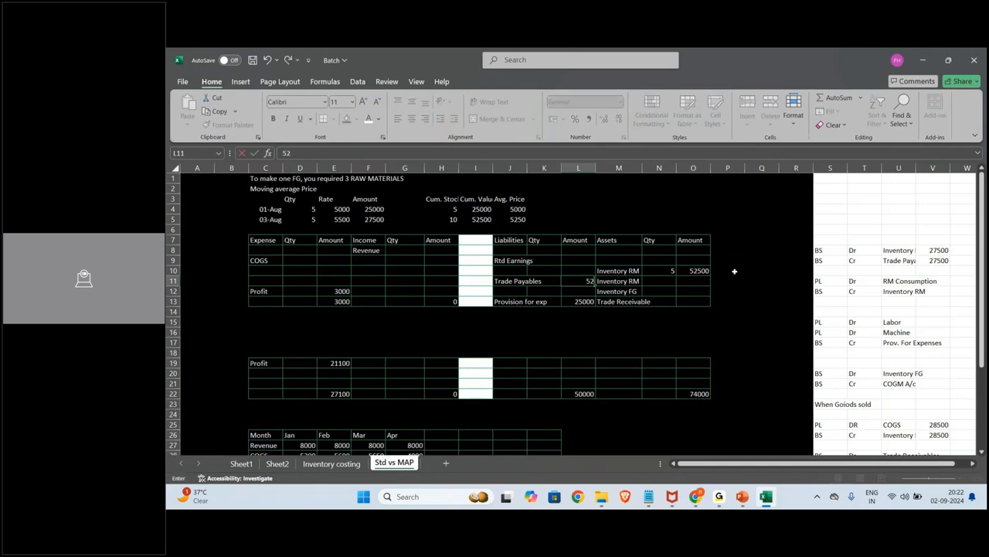
{"action": "type", "text": "500"}
{"action": "key", "text": "Return"}
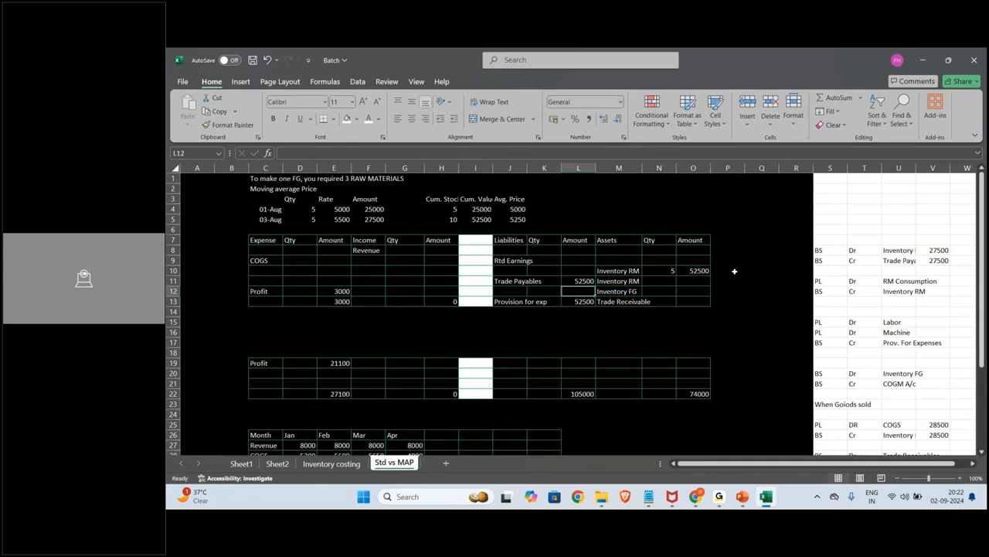
Set the first Inventory RM quantity in N10 to 10.
{"action": "left_click", "coordinate": [665, 270]}
{"action": "type", "text": "10"}
{"action": "key", "text": "Return"}
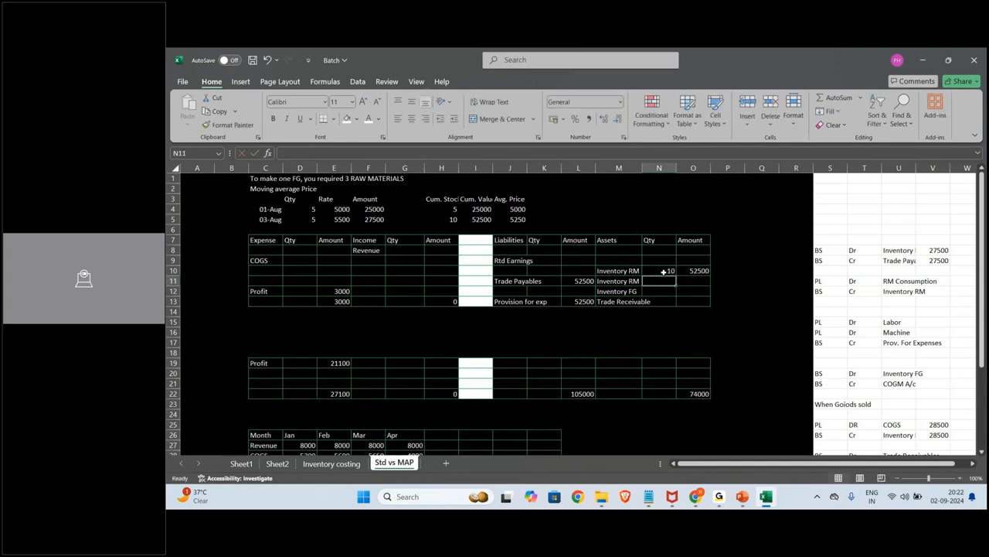
Add a 4/8 issue row below the 03-Aug purchase with quantity -1 and rate 5250.
{"action": "left_click", "coordinate": [262, 229]}
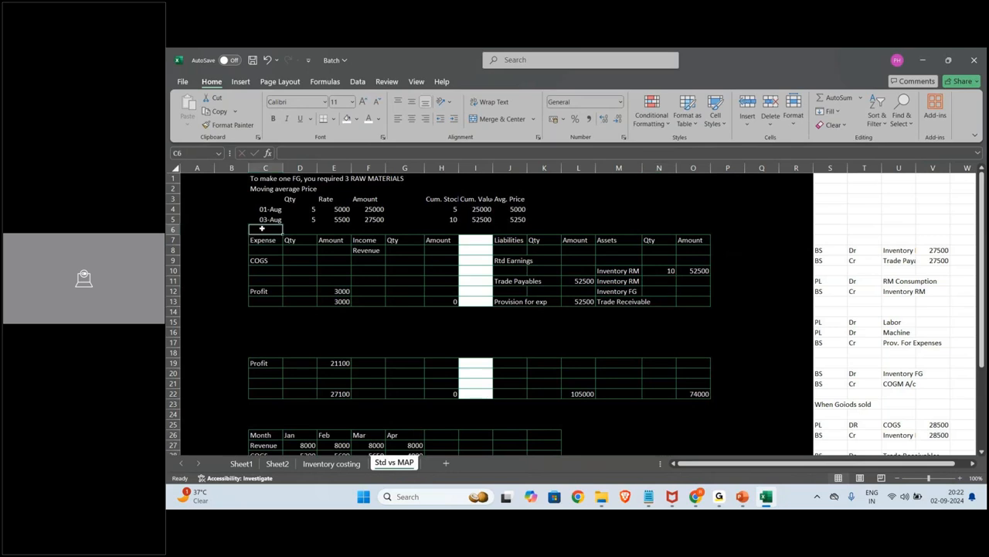
{"action": "type", "text": "4/"}
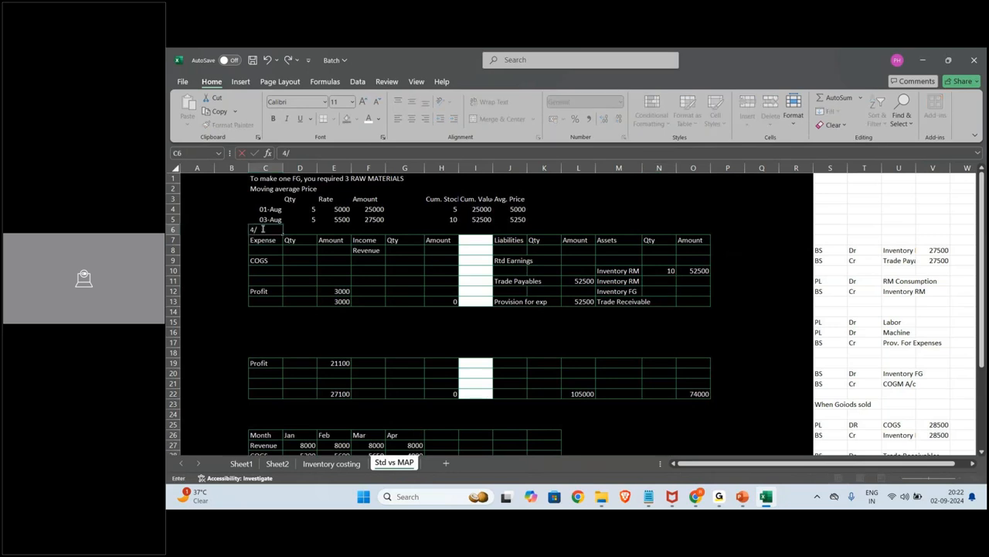
{"action": "type", "text": "8"}
{"action": "key", "text": "Tab"}
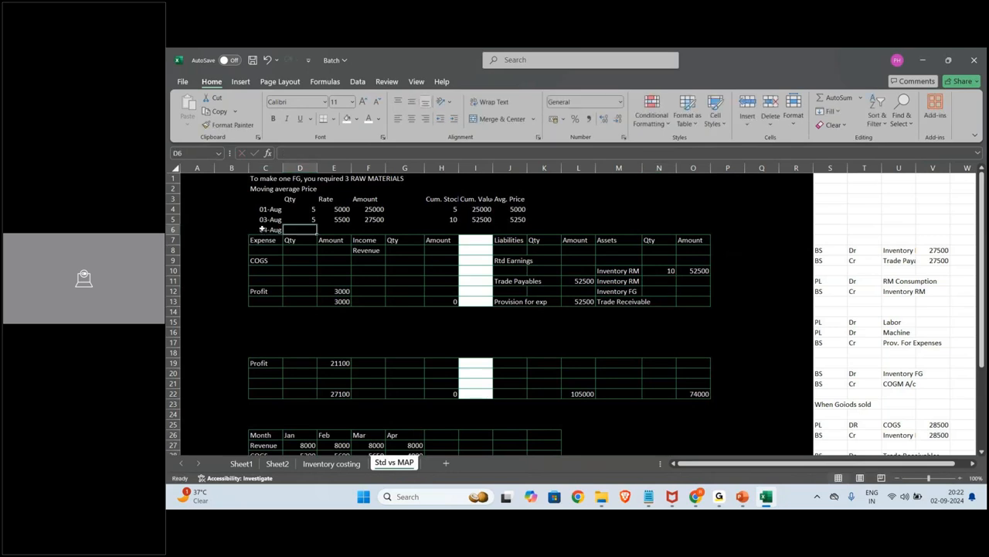
{"action": "type", "text": "-1"}
{"action": "key", "text": "Return"}
{"action": "key", "text": "Up"}
{"action": "key", "text": "Right"}
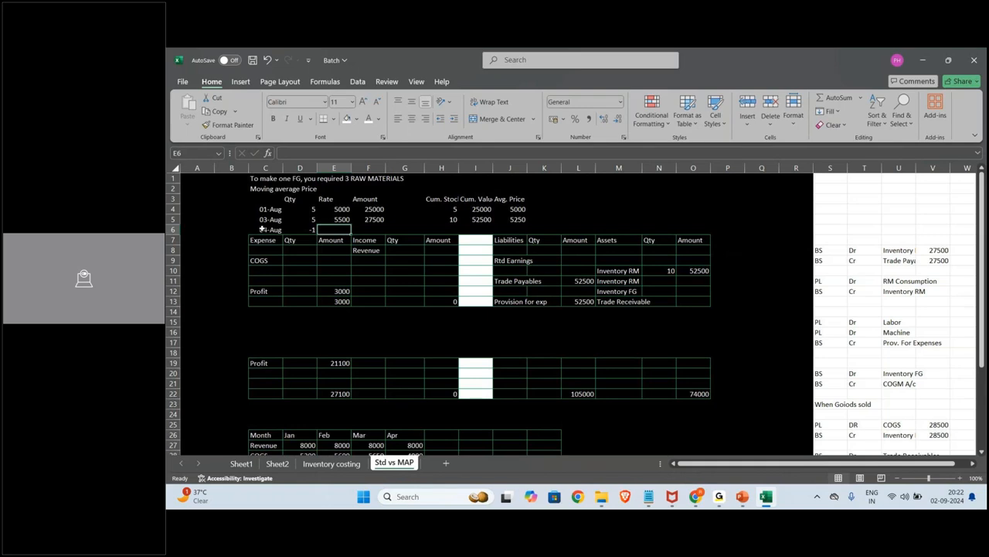
{"action": "type", "text": "52"}
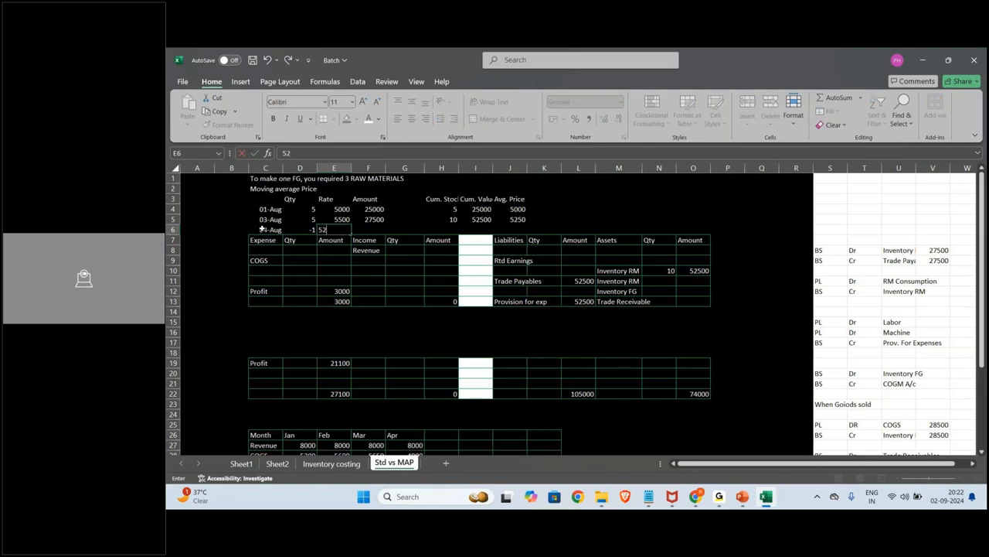
{"action": "type", "text": "50"}
{"action": "key", "text": "Tab"}
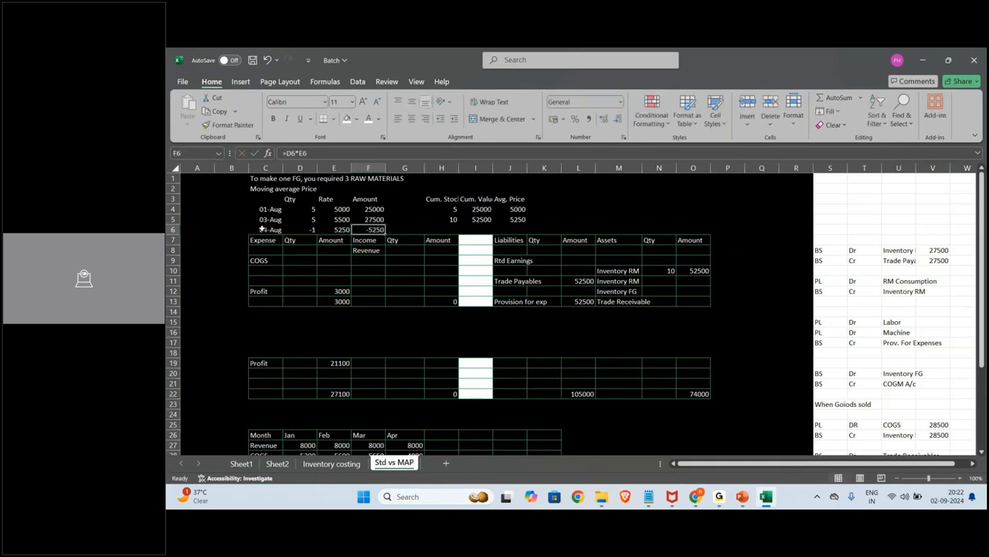
Record the consumption in the second Inventory RM row with quantity -1 and amount -5250.
{"action": "left_click", "coordinate": [666, 282]}
{"action": "type", "text": "-1"}
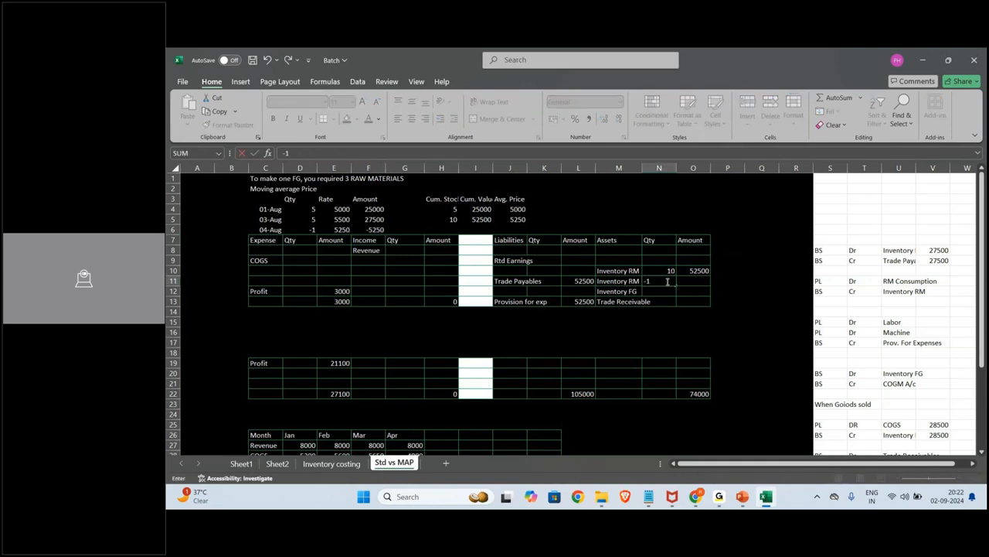
{"action": "left_click", "coordinate": [692, 282]}
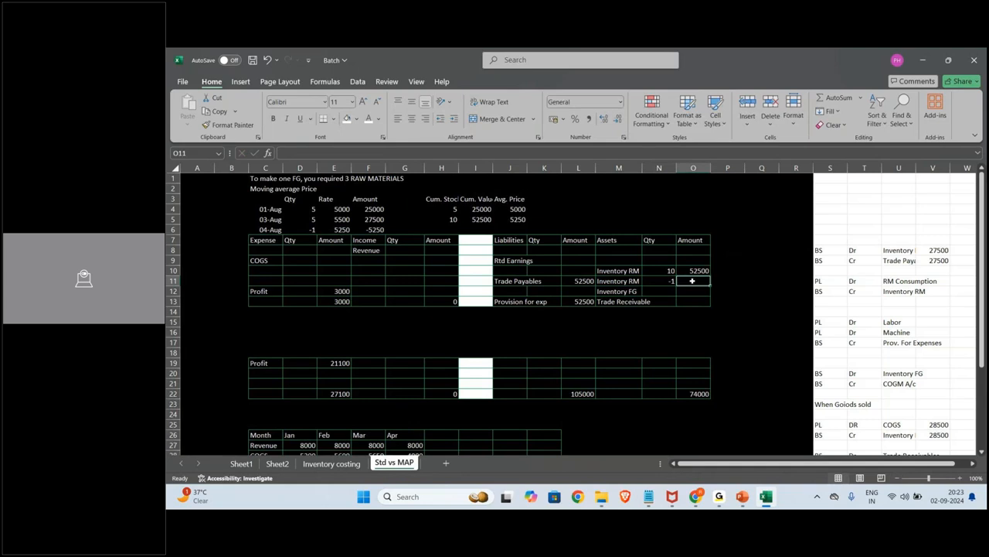
{"action": "type", "text": "-5"}
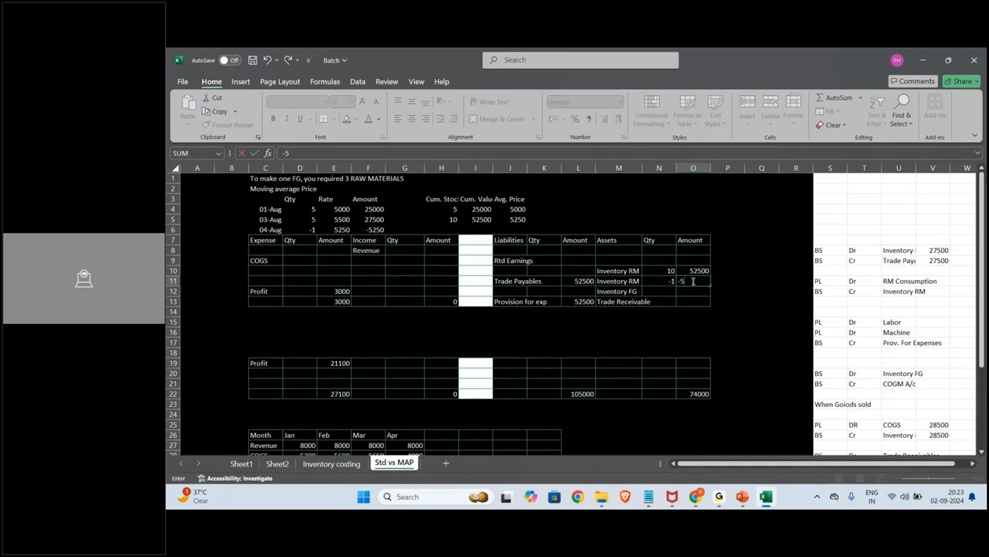
{"action": "type", "text": "250"}
{"action": "key", "text": "Return"}
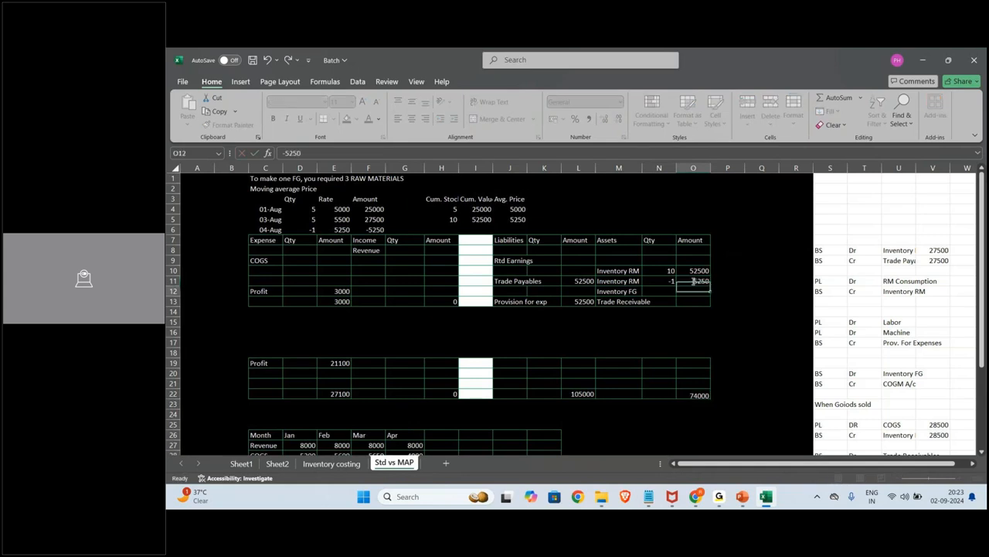
Enter 5250 as the COGS amount in E9 and 8000 as the Revenue amount in H8.
{"action": "left_click", "coordinate": [336, 262]}
{"action": "type", "text": "5250"}
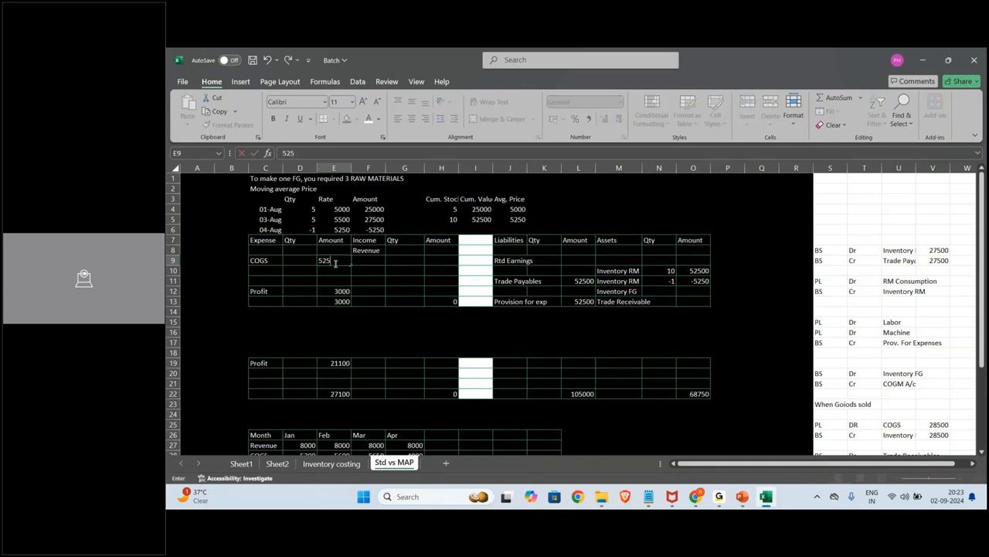
{"action": "key", "text": "Up"}
{"action": "key", "text": "Right"}
{"action": "key", "text": "Right"}
{"action": "key", "text": "Right"}
{"action": "type", "text": "8000"}
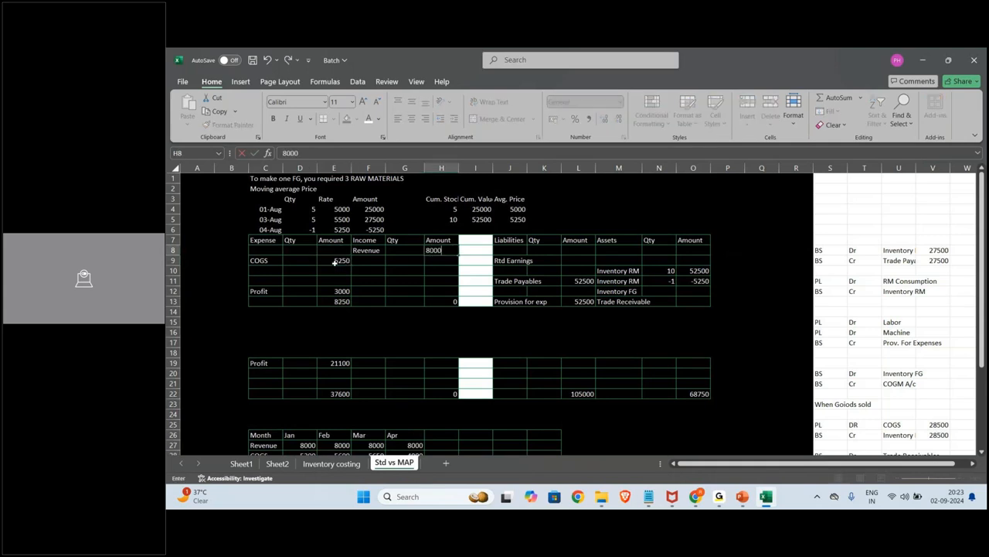
{"action": "key", "text": "Return"}
Enter 8000 for Trade Receivable in O13 and copy M13:O13 over the Inventory FG row above.
{"action": "left_click", "coordinate": [704, 298]}
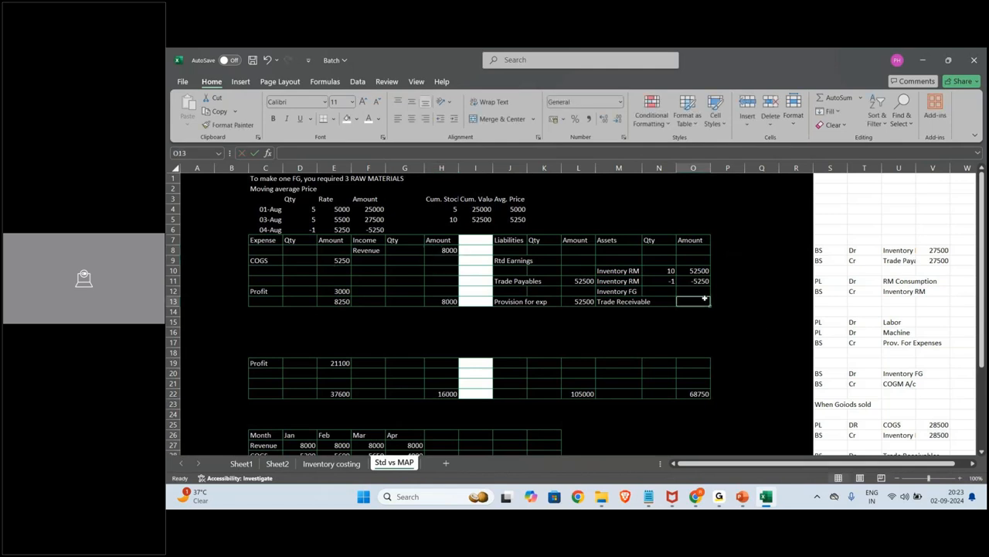
{"action": "type", "text": "8"}
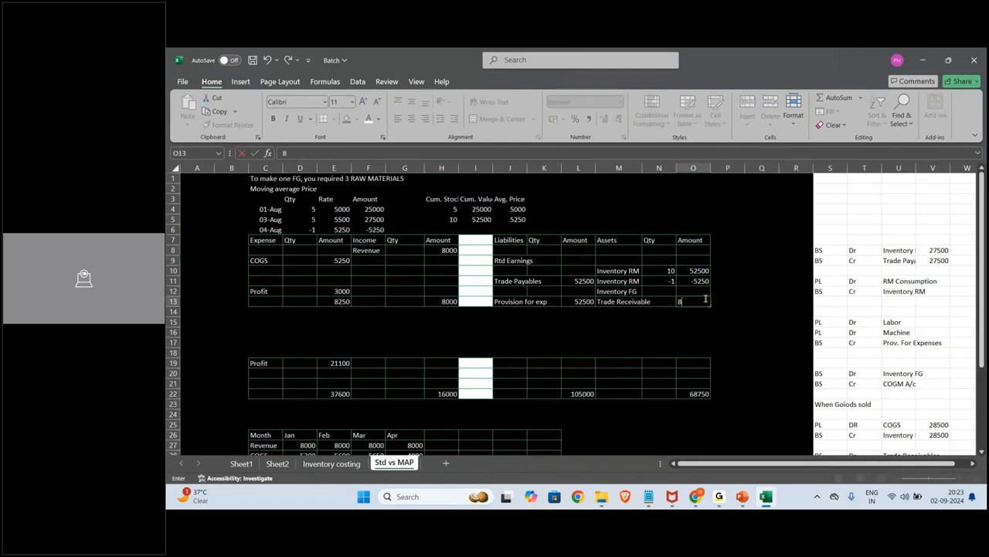
{"action": "type", "text": "000"}
{"action": "key", "text": "Return"}
{"action": "key", "text": "Up"}
{"action": "key", "text": "Left"}
{"action": "key", "text": "Left"}
{"action": "key", "text": "shift+Right"}
{"action": "key", "text": "shift+Right"}
{"action": "key", "text": "ctrl+c"}
{"action": "key", "text": "Up"}
{"action": "key", "text": "ctrl+v"}
Replace the "Provision for exp" label in J13 with "Total" and copy it over the Trade Receivable label in M13.
{"action": "key", "text": "Down"}
{"action": "key", "text": "Left"}
{"action": "key", "text": "Left"}
{"action": "key", "text": "Left"}
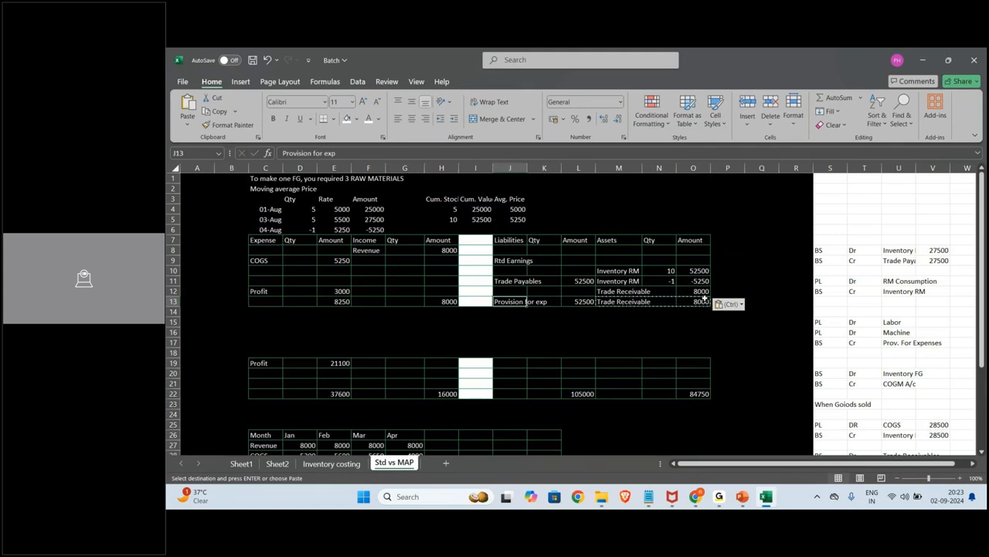
{"action": "type", "text": "Total"}
{"action": "key", "text": "Return"}
{"action": "key", "text": "Up"}
{"action": "key", "text": "ctrl+c"}
{"action": "key", "text": "Right"}
{"action": "key", "text": "Right"}
{"action": "key", "text": "Right"}
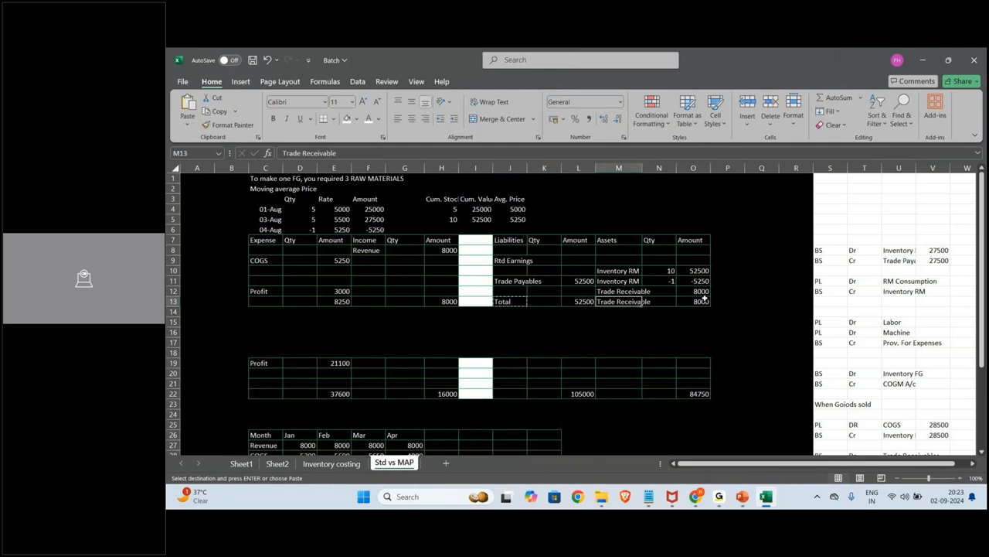
{"action": "key", "text": "ctrl+v"}
Total the asset amounts in O13 with a SUM formula and copy it to L13 for the liabilities.
{"action": "key", "text": "Right"}
{"action": "key", "text": "Right"}
{"action": "key", "text": "alt+equal"}
{"action": "key", "text": "Return"}
{"action": "key", "text": "Up"}
{"action": "key", "text": "ctrl+c"}
{"action": "key", "text": "Left"}
{"action": "key", "text": "Left"}
{"action": "key", "text": "Left"}
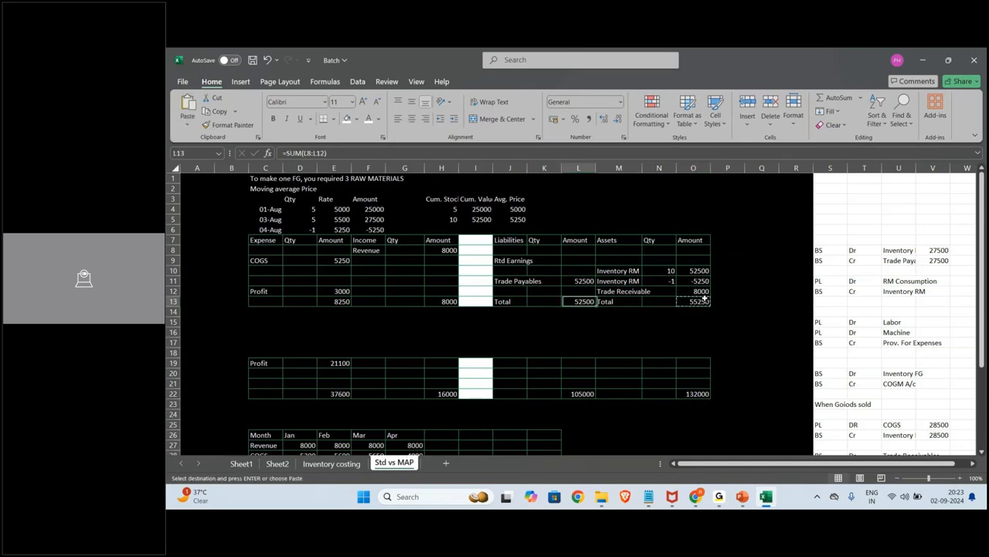
{"action": "key", "text": "ctrl+v"}
{"action": "key", "text": "Escape"}
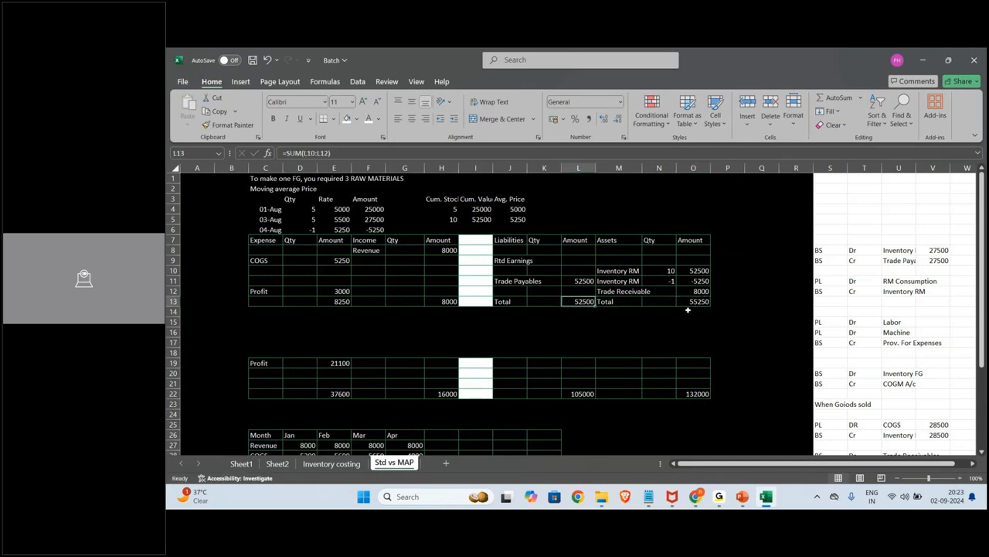
Replace the Profit amount in E12 with 2750.
{"action": "left_click", "coordinate": [340, 290]}
{"action": "key", "text": "Delete"}
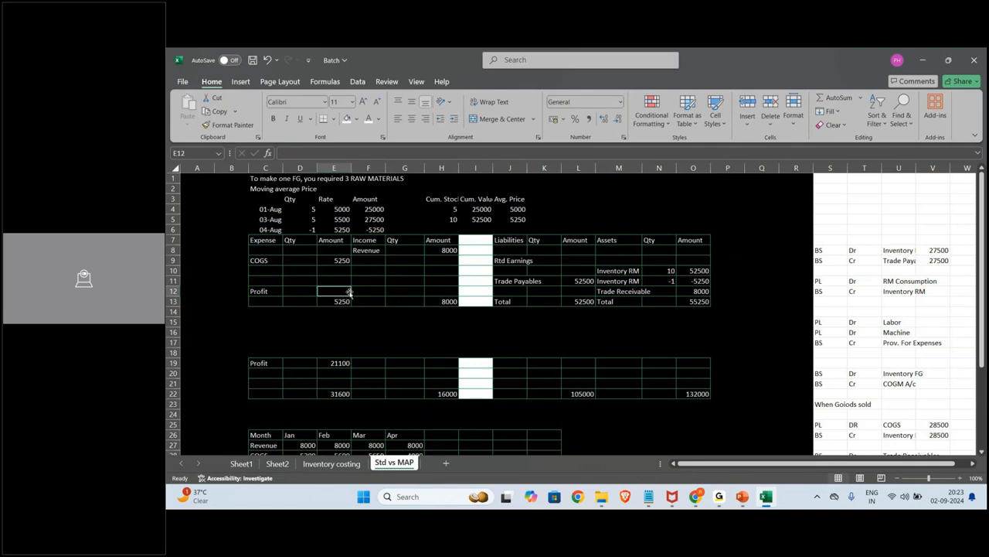
{"action": "type", "text": "2750"}
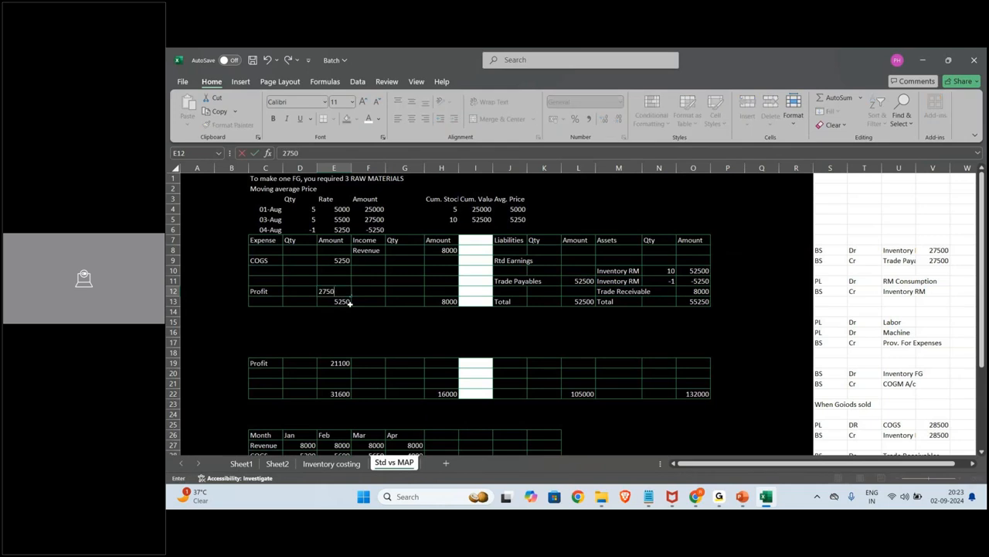
{"action": "key", "text": "Return"}
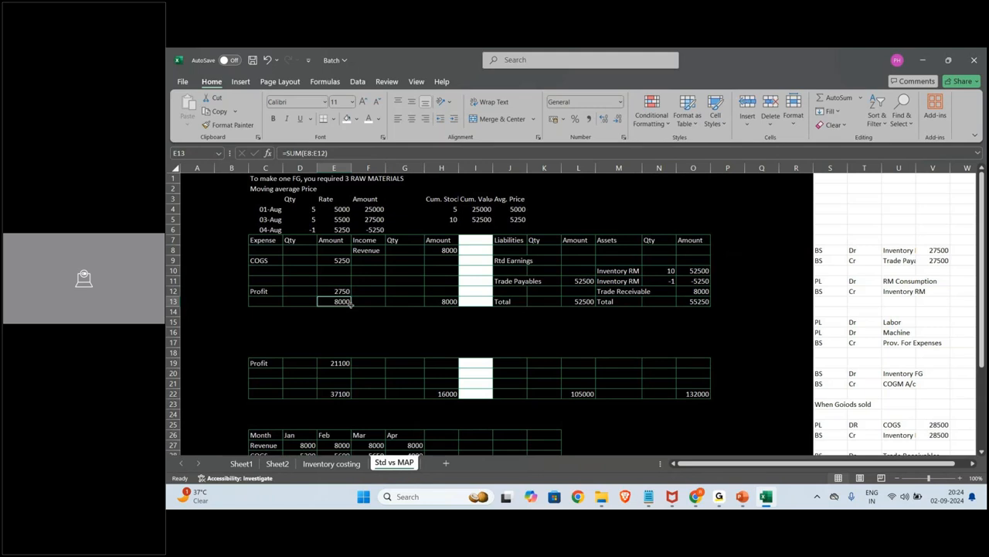
{"action": "scroll", "coordinate": [349, 426], "scroll_direction": "down", "scroll_amount": 3}
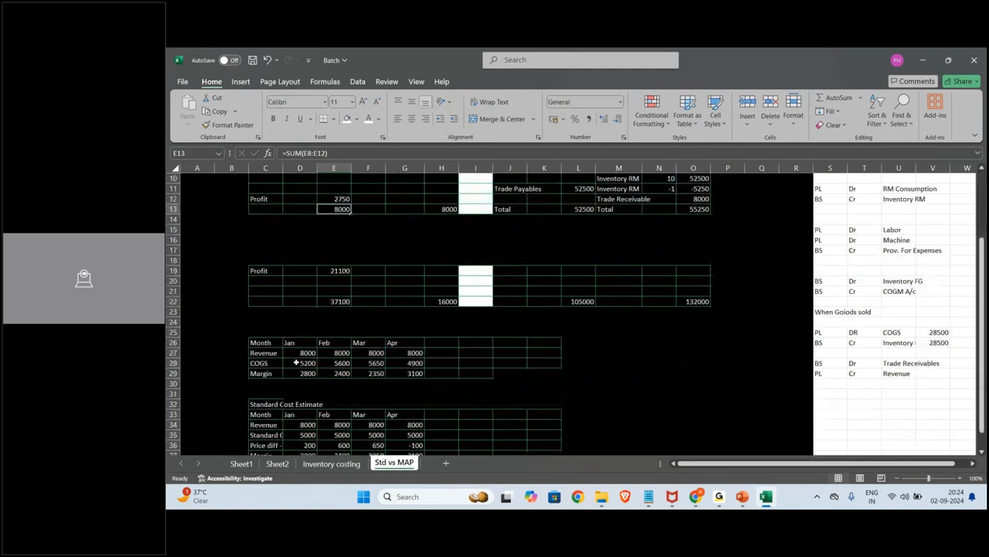
Change the font color of the January to April COGS values in D28:G28 to red.
{"action": "left_click_drag", "start_coordinate": [290, 364], "coordinate": [415, 363]}
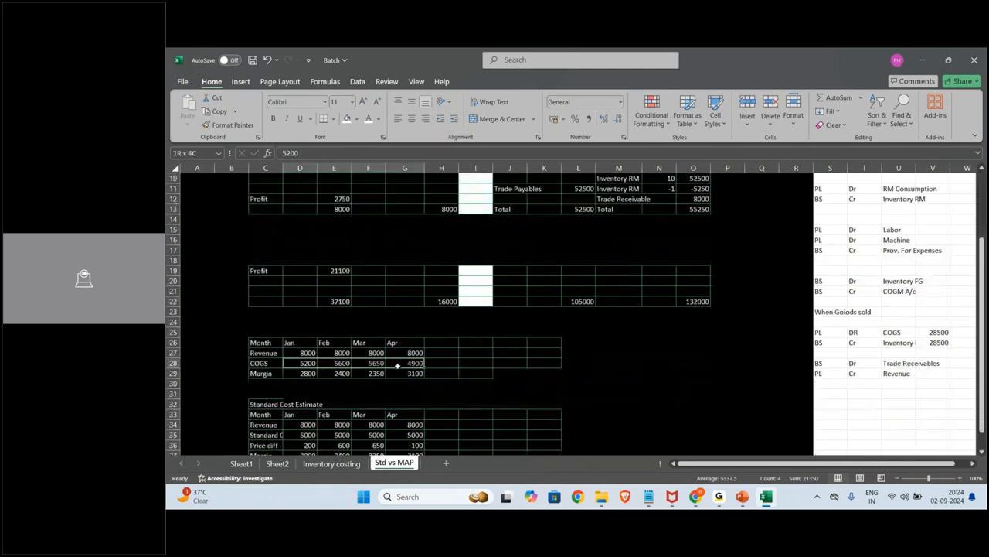
{"action": "left_click", "coordinate": [379, 119]}
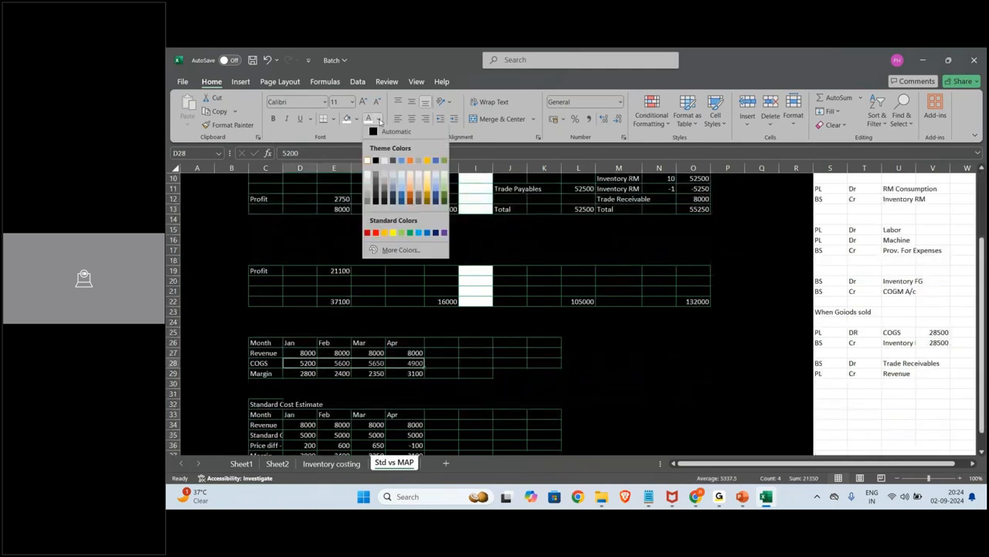
{"action": "left_click", "coordinate": [375, 235]}
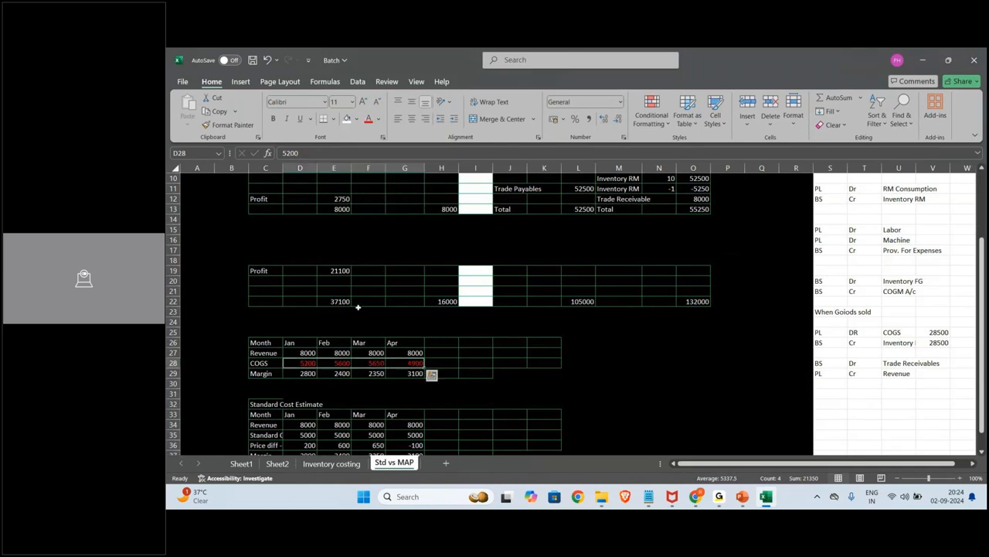
{"action": "left_click", "coordinate": [301, 362]}
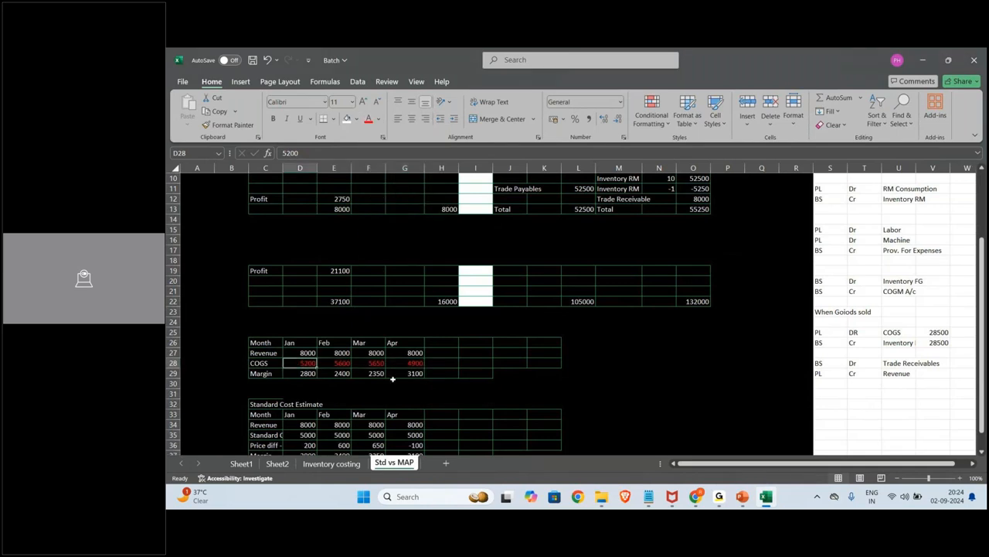
{"action": "left_click", "coordinate": [345, 362]}
{"action": "left_click", "coordinate": [372, 363]}
{"action": "left_click", "coordinate": [409, 364]}
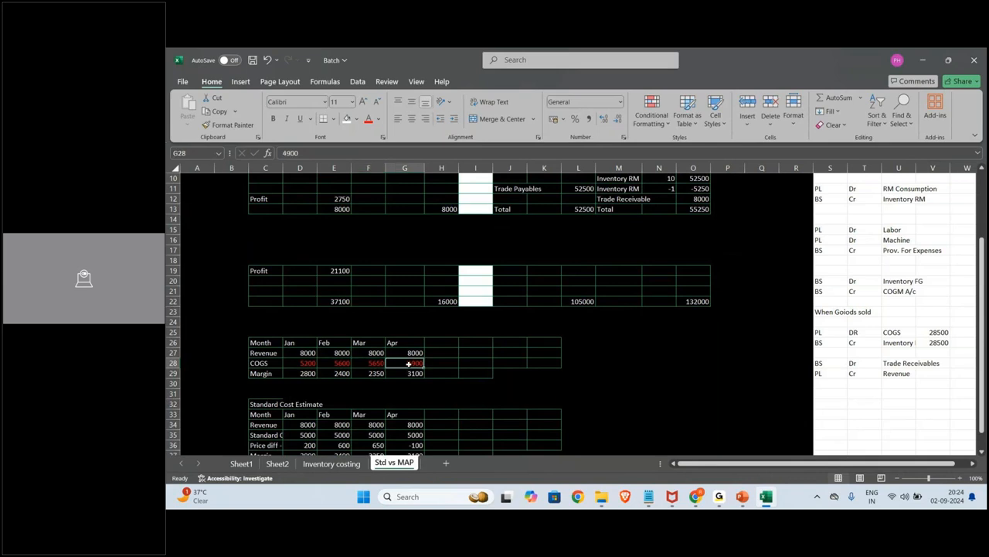
Copy the moving average price profit and balance sheet table in C7:O13 to C16.
{"action": "scroll", "coordinate": [463, 374], "scroll_direction": "up", "scroll_amount": 3}
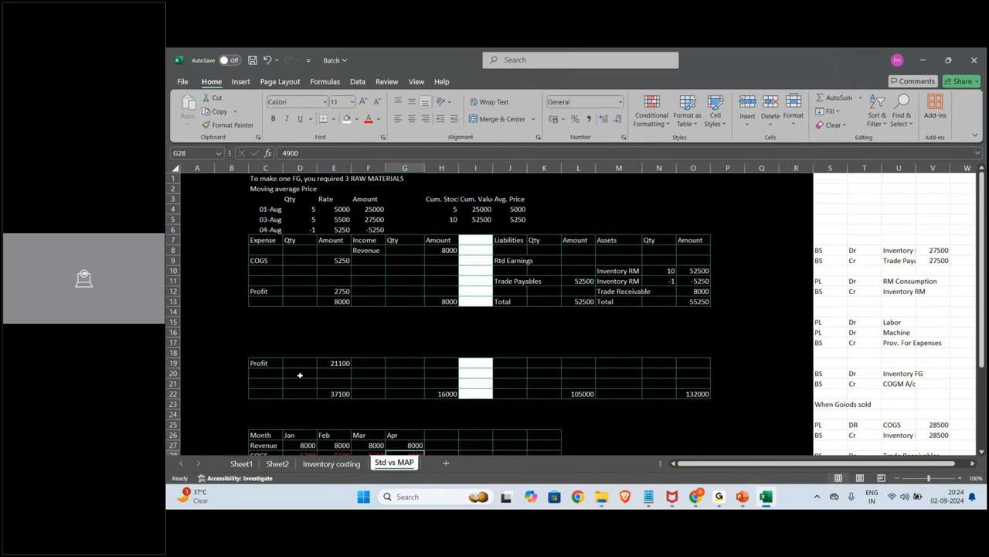
{"action": "left_click_drag", "start_coordinate": [271, 363], "coordinate": [687, 367]}
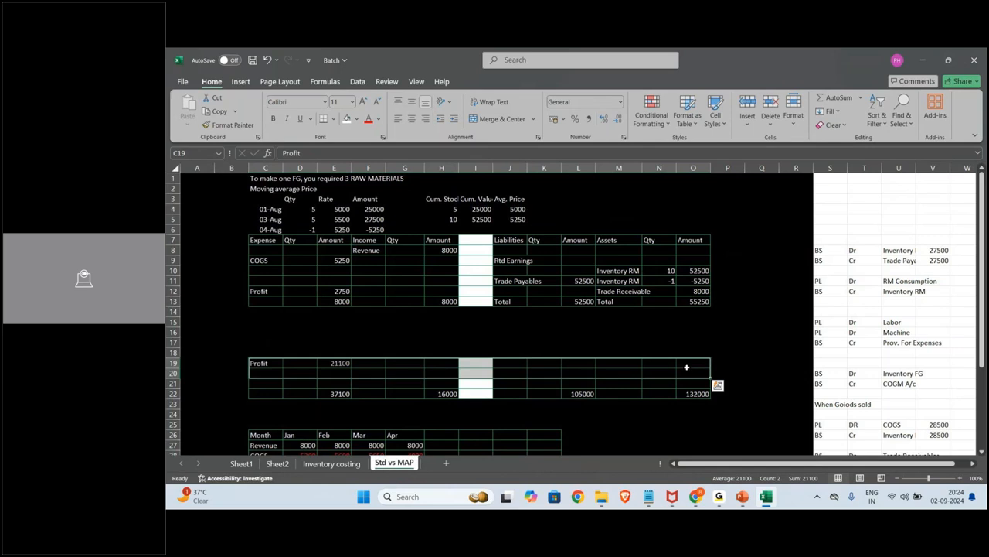
{"action": "left_click_drag", "start_coordinate": [265, 240], "coordinate": [700, 298]}
{"action": "key", "text": "ctrl+c"}
{"action": "left_click", "coordinate": [266, 335]}
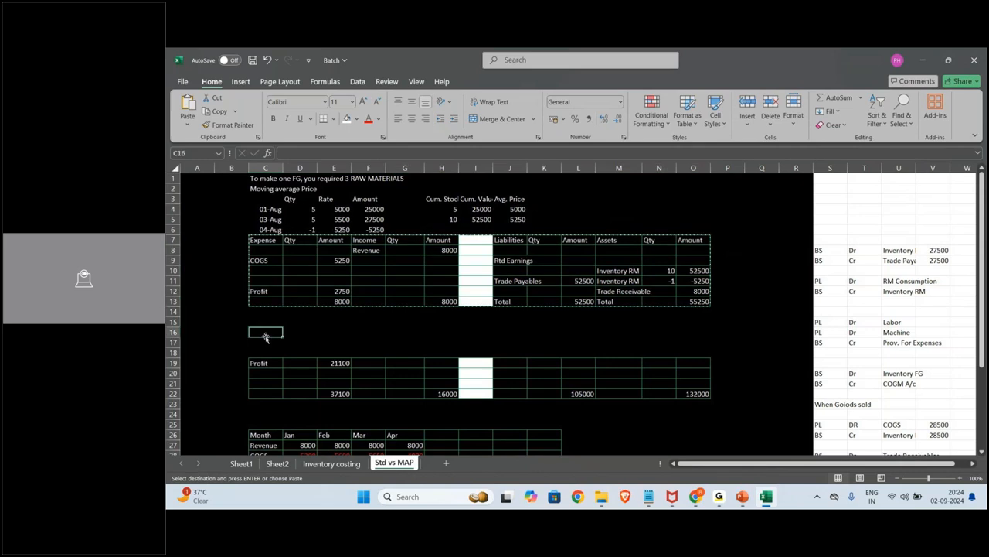
{"action": "key", "text": "ctrl+v"}
{"action": "key", "text": "Escape"}
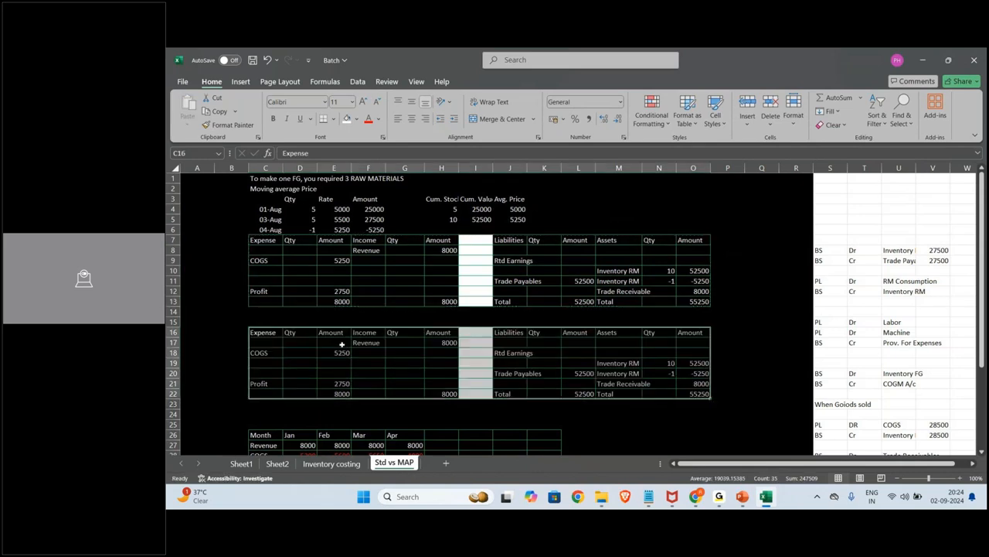
Clear the expense, revenue, liability and asset figures from the copied table, including the expense total but keeping the other totals.
{"action": "left_click_drag", "start_coordinate": [341, 345], "coordinate": [339, 392]}
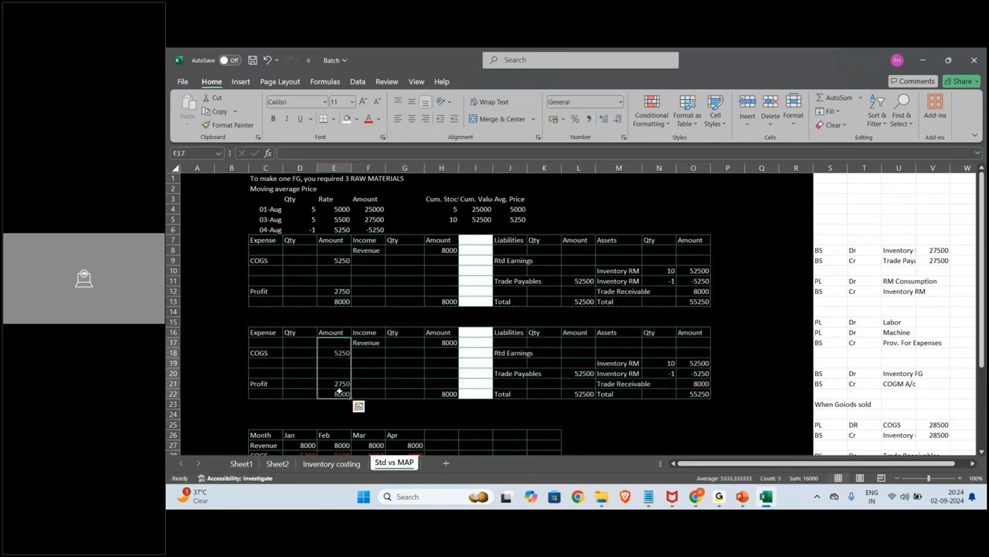
{"action": "key", "text": "Delete"}
{"action": "left_click", "coordinate": [441, 342]}
{"action": "key", "text": "Delete"}
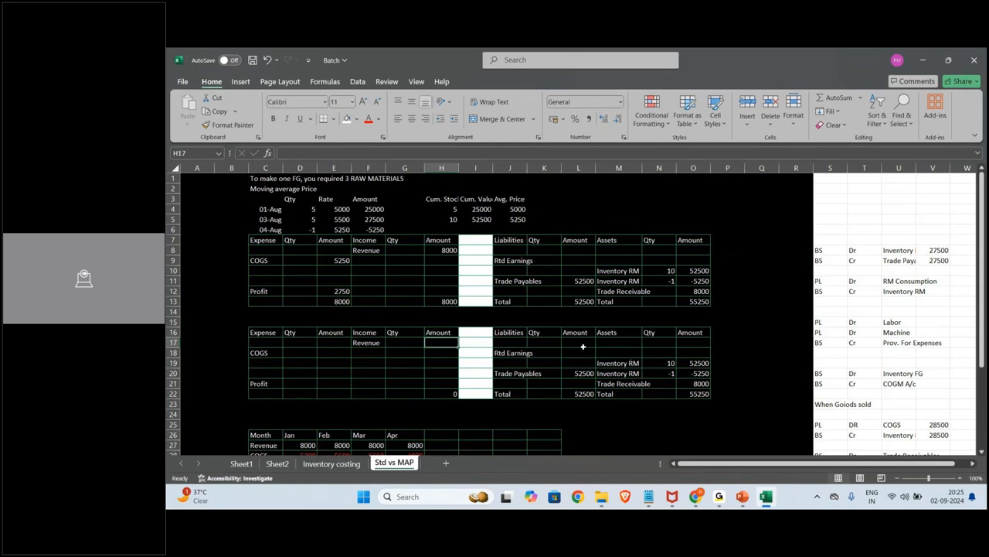
{"action": "left_click_drag", "start_coordinate": [583, 344], "coordinate": [580, 372]}
{"action": "key", "text": "Delete"}
{"action": "left_click_drag", "start_coordinate": [685, 343], "coordinate": [674, 380]}
{"action": "key", "text": "Delete"}
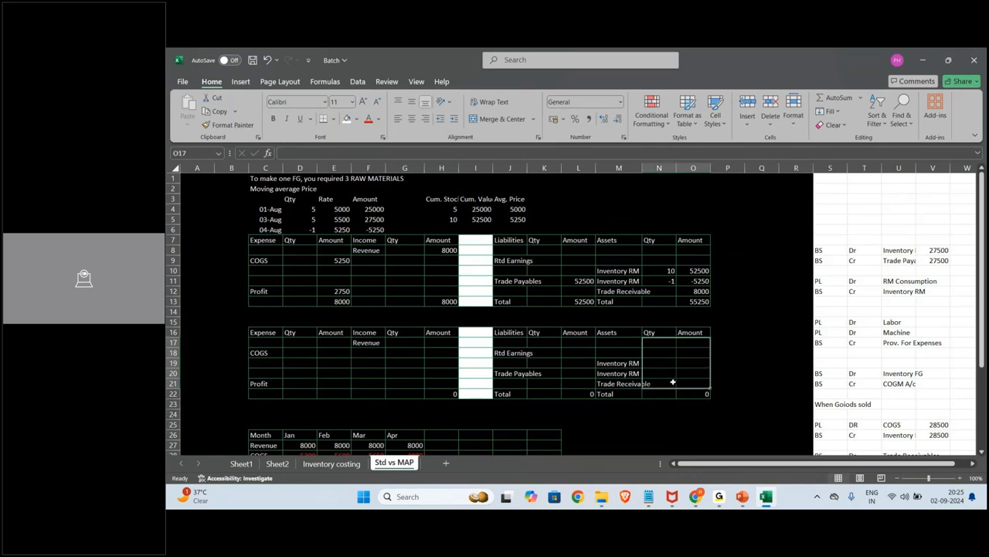
In the copied table, enter Inventory RM quantity 5 with amount 2500 in row 19, and Trade Payables 25000.
{"action": "left_click", "coordinate": [690, 364]}
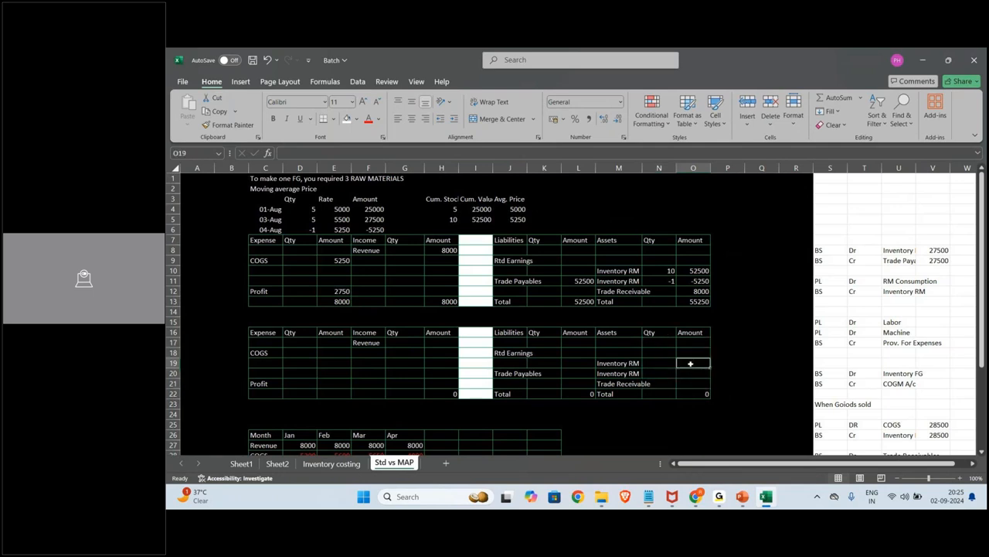
{"action": "key", "text": "Left"}
{"action": "type", "text": "5"}
{"action": "key", "text": "Right"}
{"action": "type", "text": "2"}
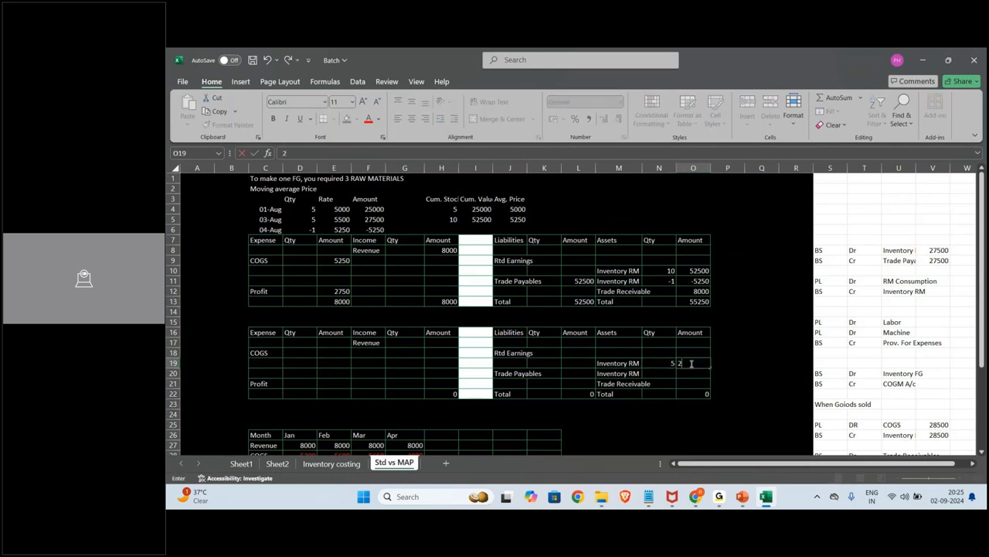
{"action": "type", "text": "500"}
{"action": "key", "text": "Return"}
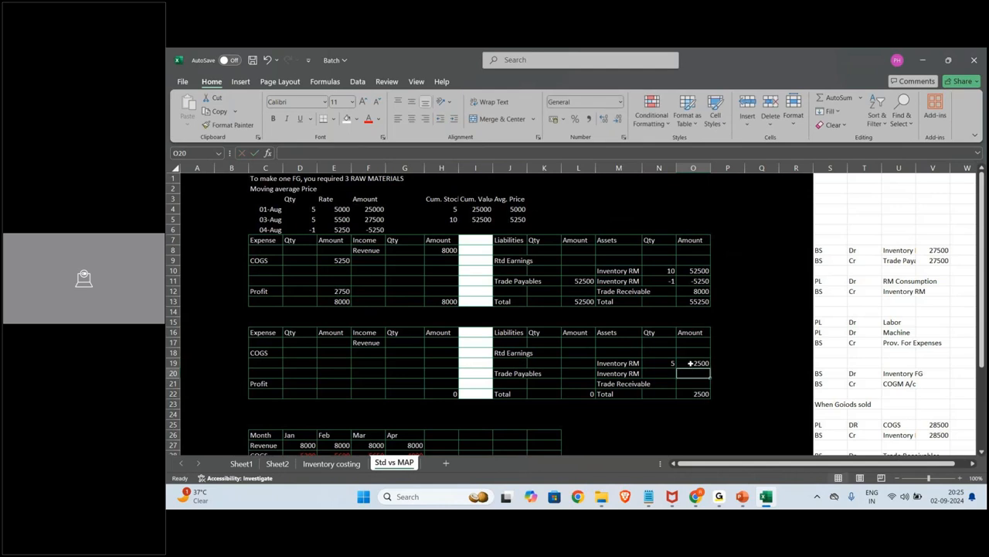
{"action": "left_click", "coordinate": [579, 354]}
{"action": "left_click", "coordinate": [577, 371]}
{"action": "type", "text": "25000"}
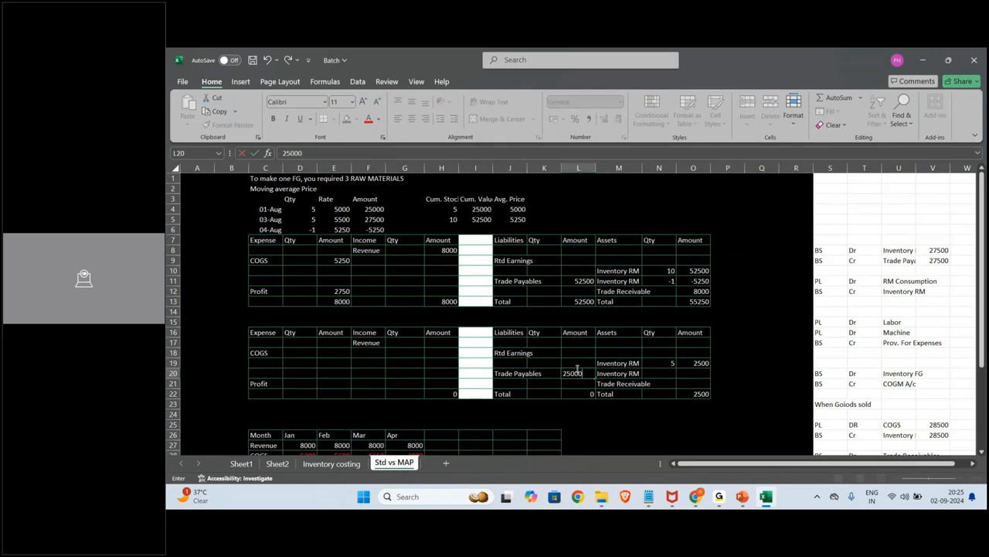
{"action": "key", "text": "Return"}
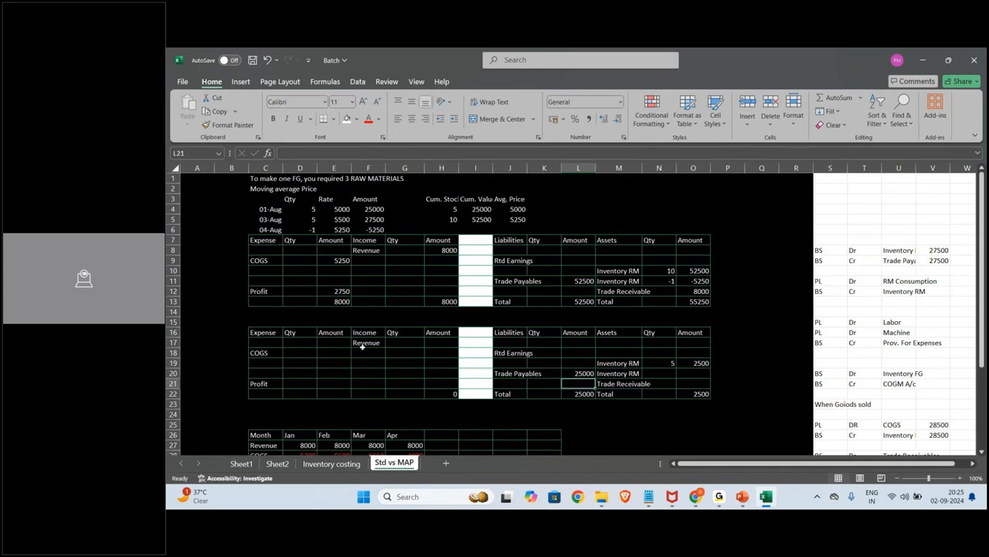
Format the copied table C16:O22 with a light green fill and black text.
{"action": "left_click_drag", "start_coordinate": [273, 332], "coordinate": [681, 397]}
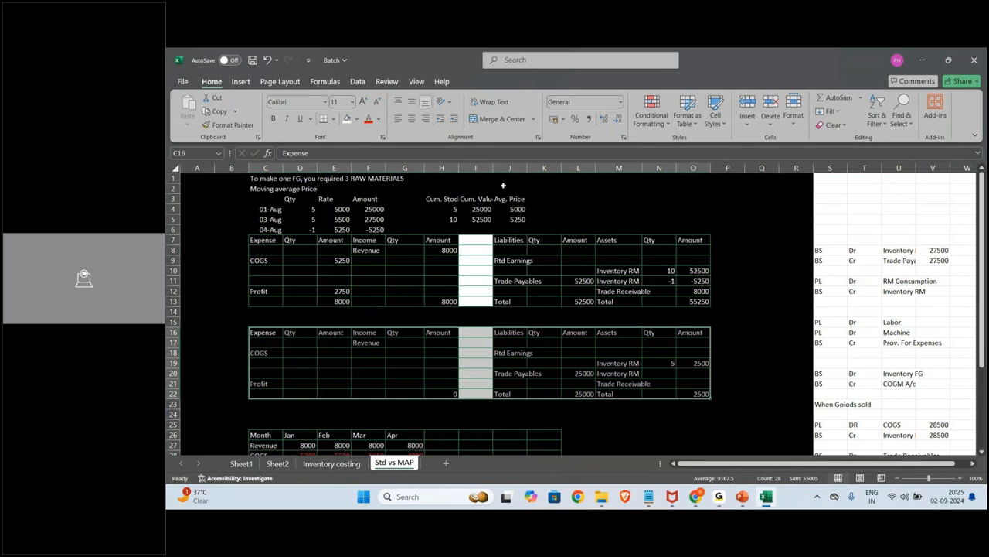
{"action": "left_click", "coordinate": [356, 119]}
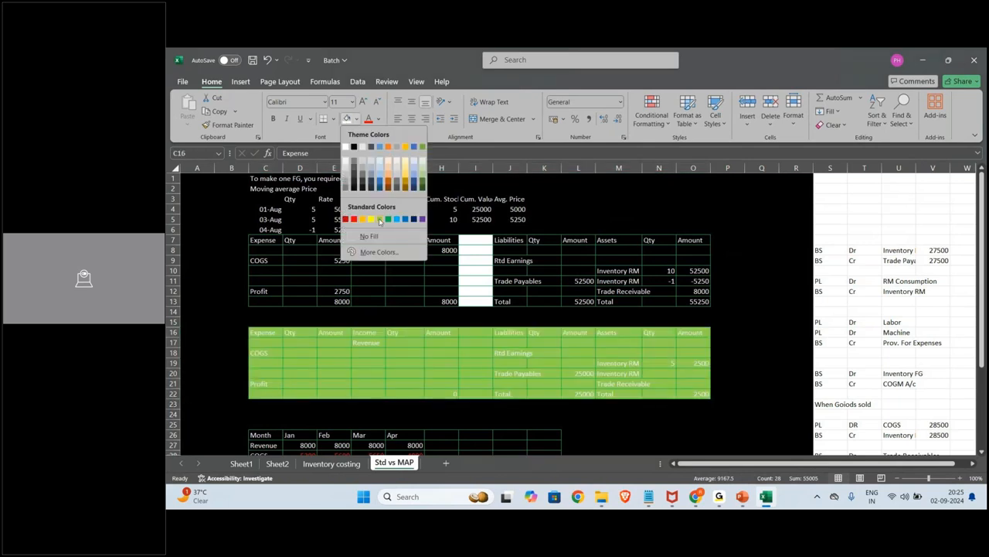
{"action": "left_click", "coordinate": [380, 222]}
{"action": "left_click", "coordinate": [369, 119]}
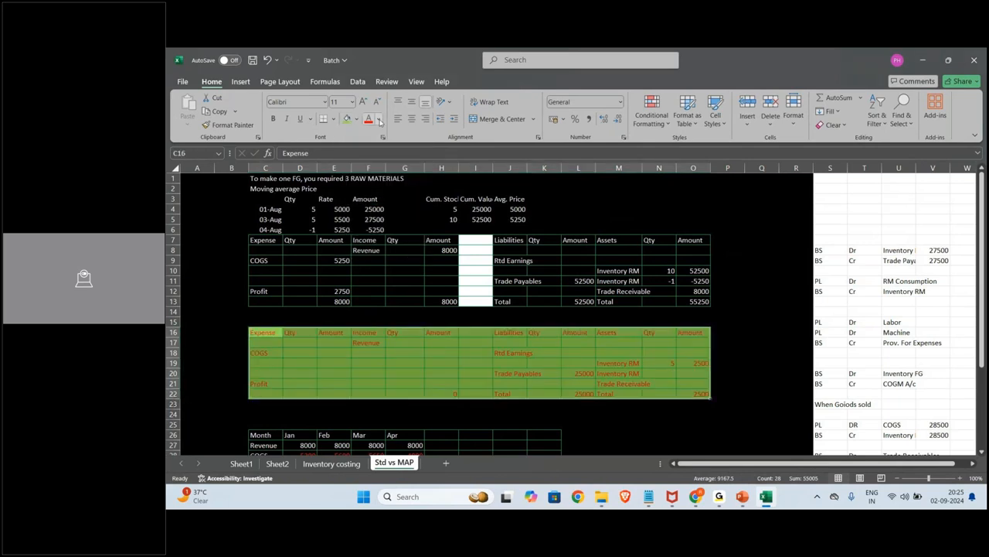
{"action": "left_click", "coordinate": [380, 119]}
{"action": "left_click", "coordinate": [377, 163]}
{"action": "left_click", "coordinate": [300, 362]}
Add the heading "Standard Price" in C15 above the green table and make its text white.
{"action": "left_click", "coordinate": [273, 320]}
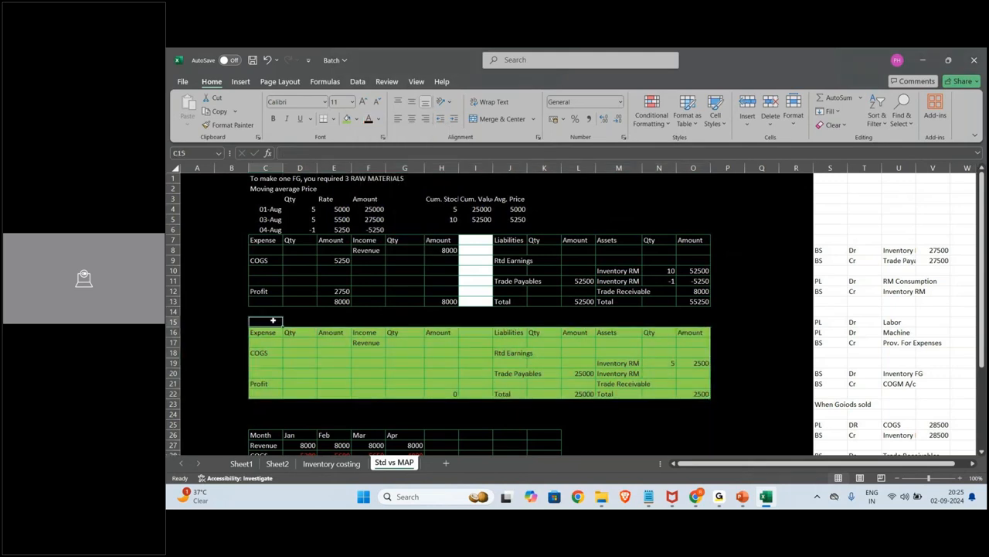
{"action": "type", "text": "Standard PR"}
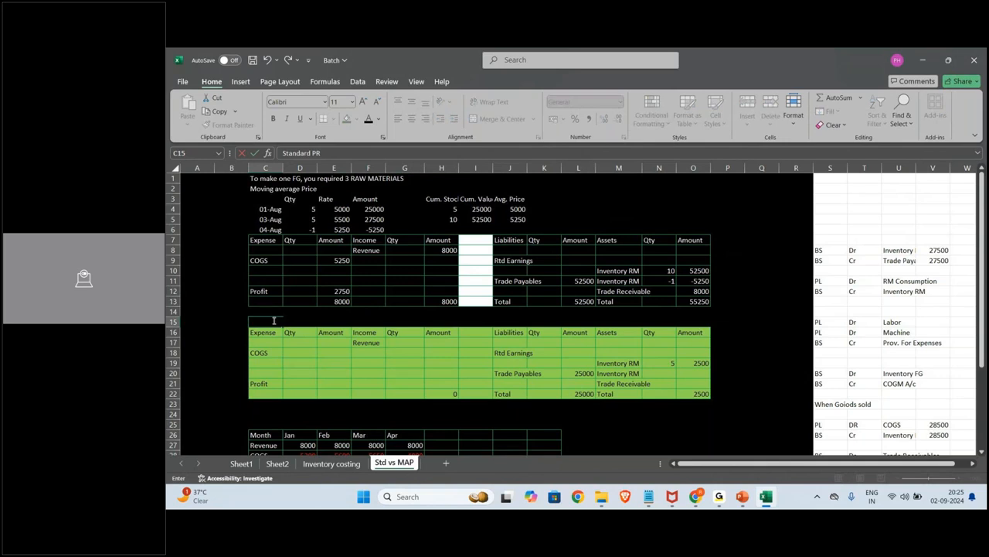
{"action": "type", "text": "ice"}
{"action": "key", "text": "Return"}
{"action": "left_click", "coordinate": [273, 320]}
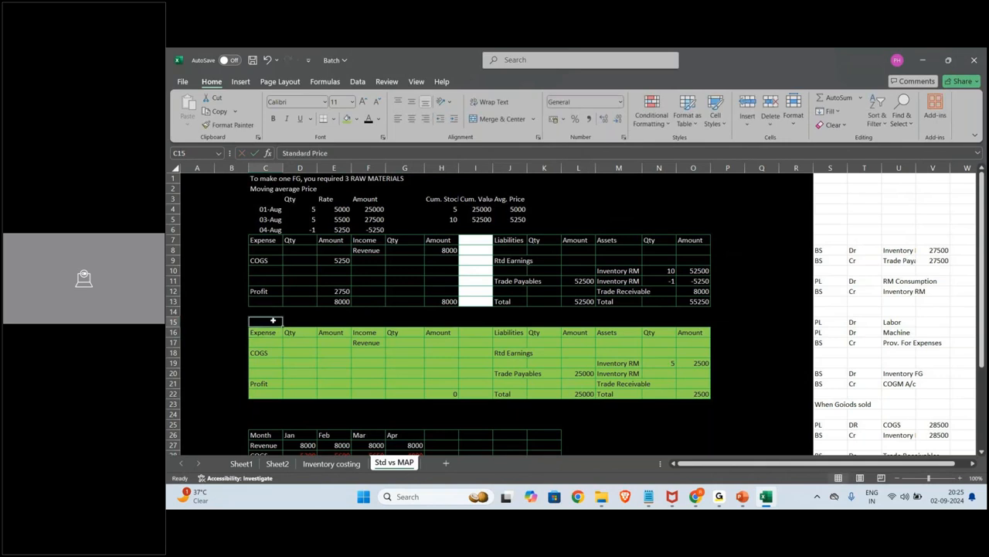
{"action": "left_click", "coordinate": [378, 119]}
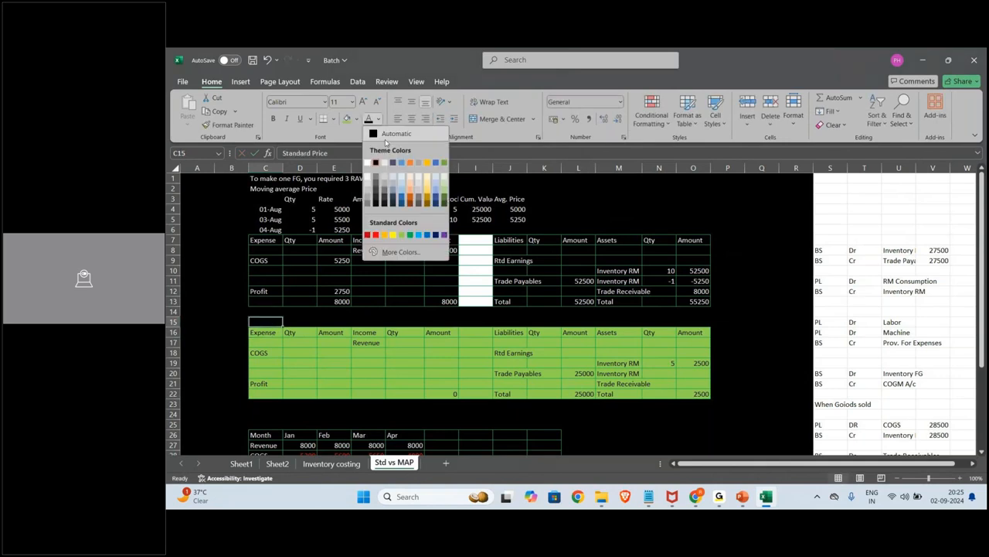
{"action": "left_click", "coordinate": [368, 163]}
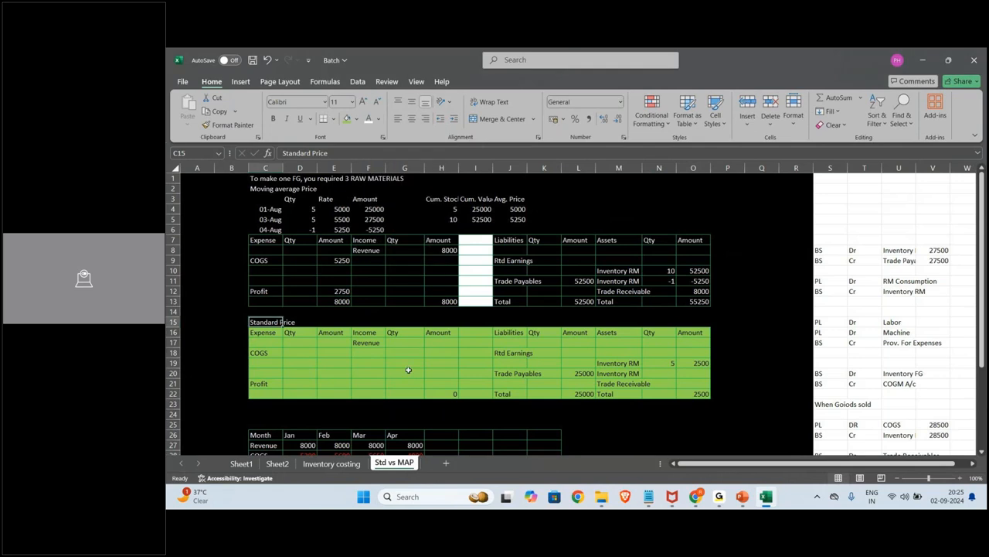
{"action": "left_click", "coordinate": [408, 371]}
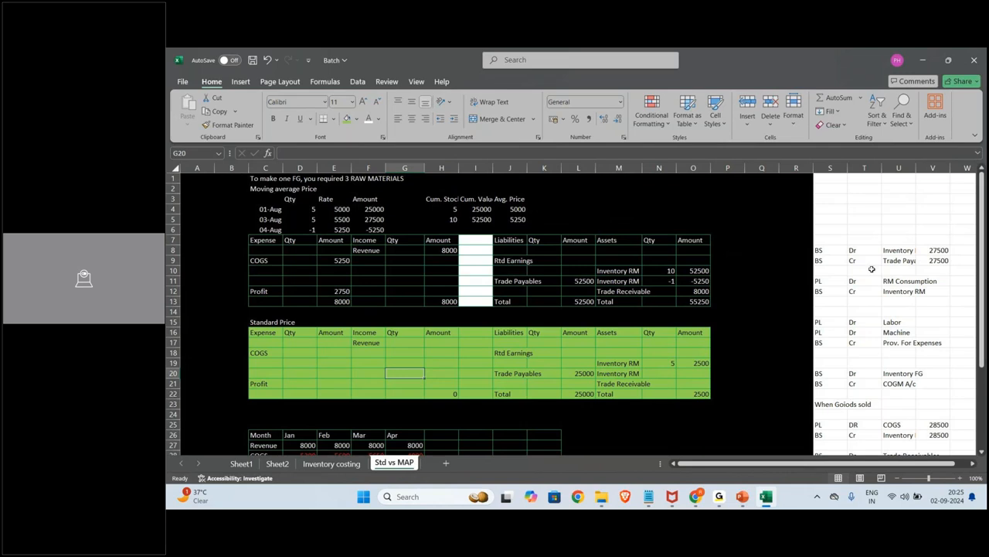
Duplicate the Trade Payables journal line S9:V9 into row 10, and change row 9 to a "dR" entry for "Price Variance".
{"action": "left_click_drag", "start_coordinate": [827, 260], "coordinate": [893, 267]}
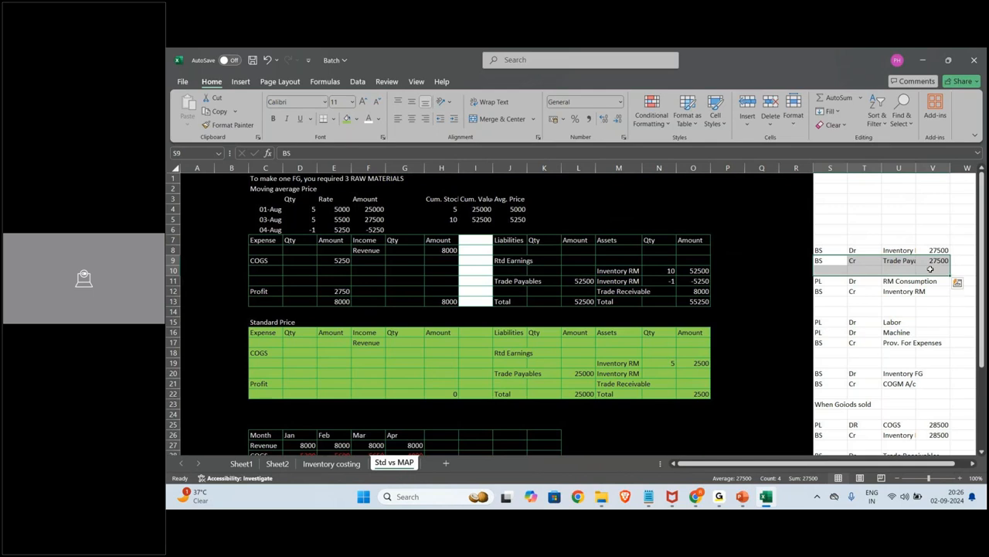
{"action": "left_click", "coordinate": [859, 261]}
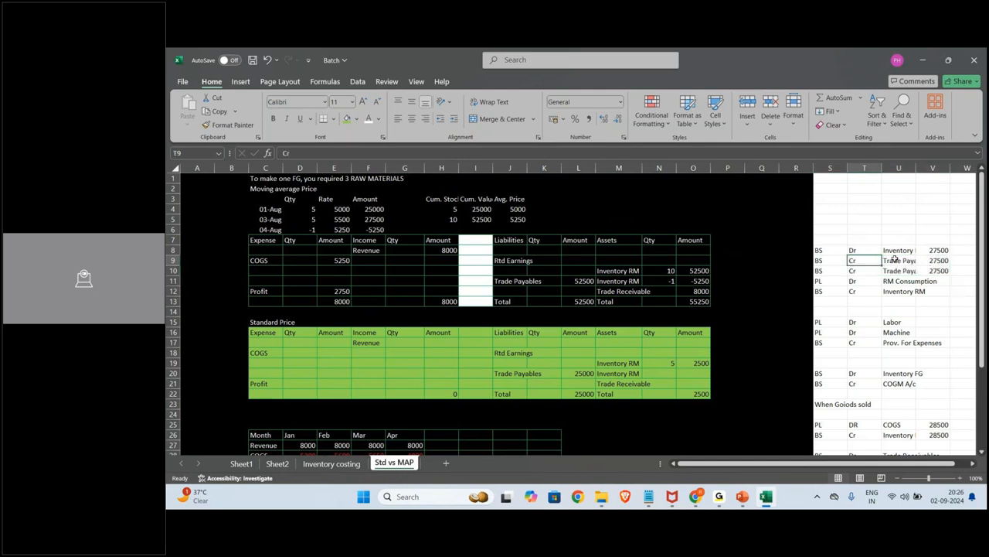
{"action": "type", "text": "dr"}
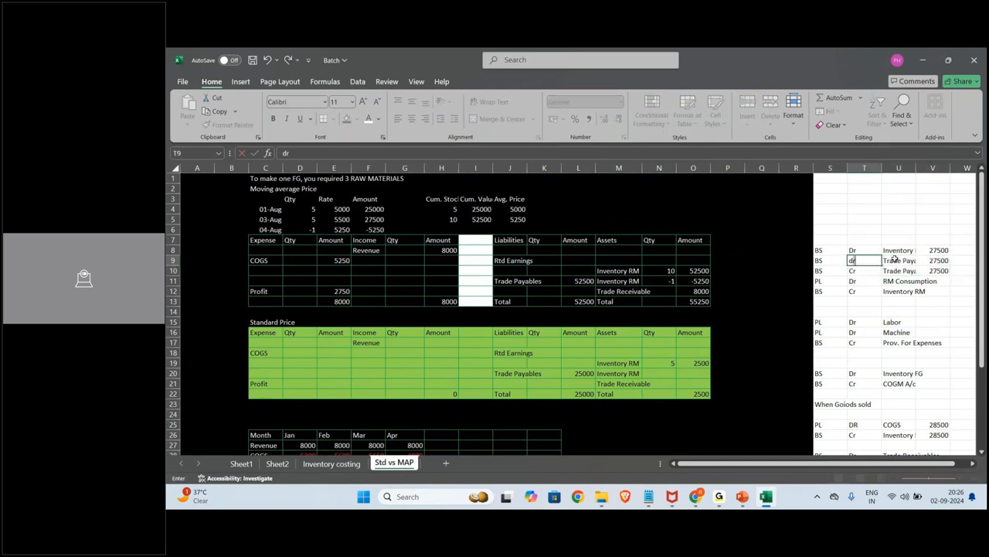
{"action": "key", "text": "BackSpace"}
{"action": "key", "text": "Caps_Lock"}
{"action": "type", "text": "R"}
{"action": "key", "text": "Tab"}
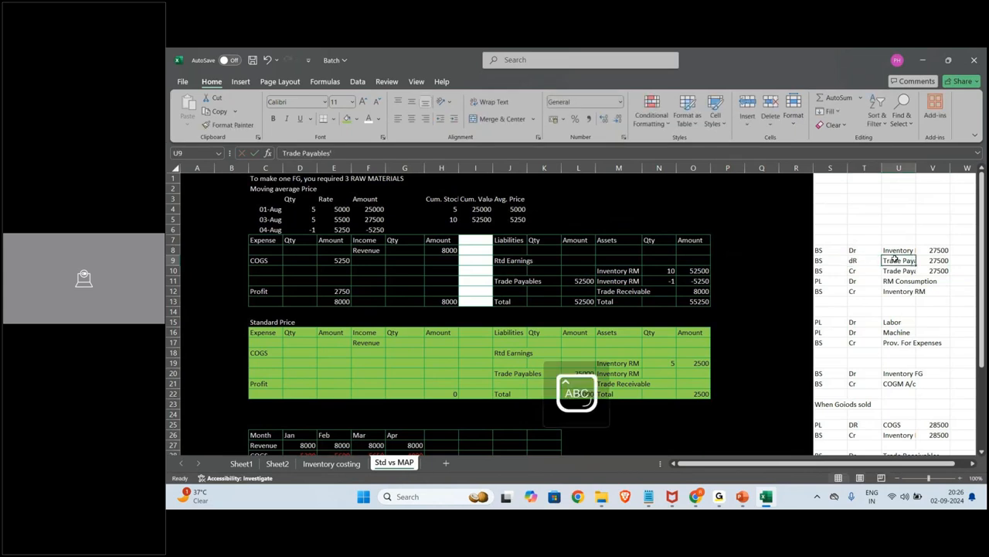
{"action": "type", "text": "p"}
{"action": "key", "text": "Caps_Lock"}
{"action": "type", "text": "rice Variance"}
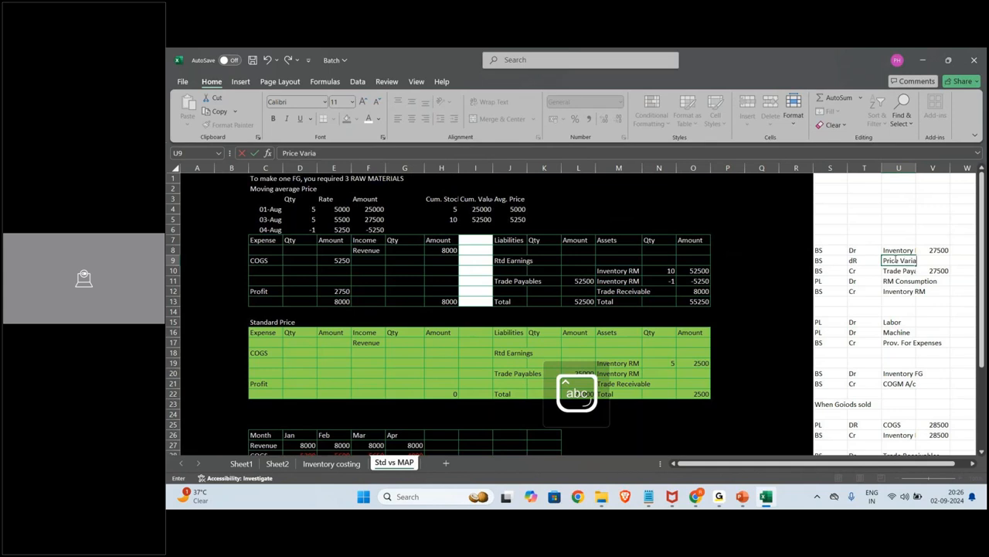
{"action": "key", "text": "Return"}
Set the journal amounts to 25000 for the Inventory debit in V8 and 2500 for Price Variance in V9.
{"action": "left_click", "coordinate": [894, 260]}
{"action": "key", "text": "Up"}
{"action": "key", "text": "Right"}
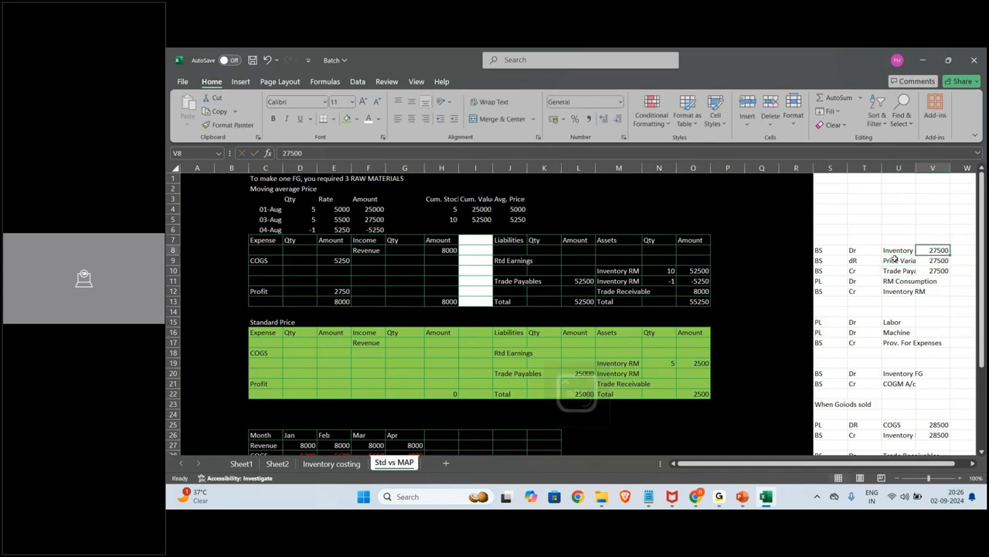
{"action": "type", "text": "25000"}
{"action": "key", "text": "Return"}
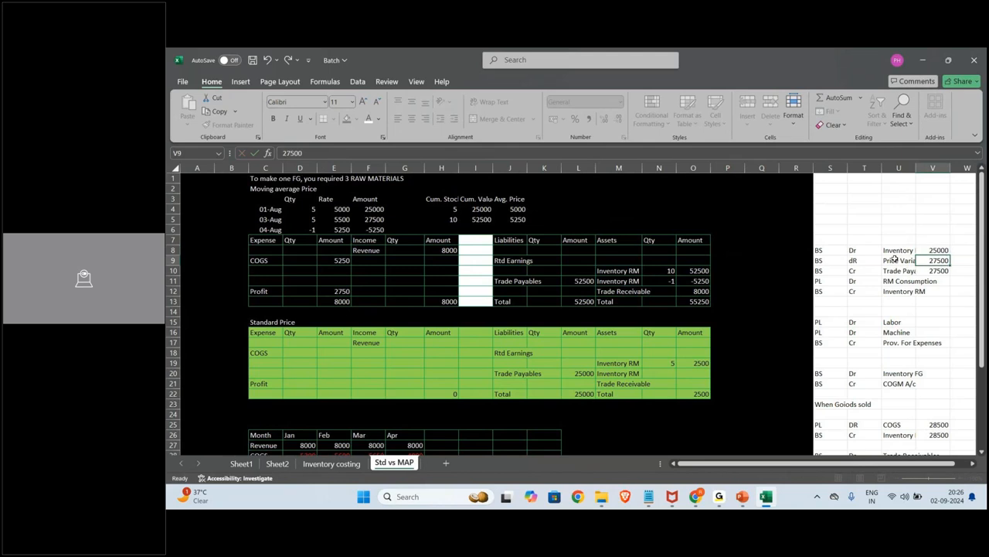
{"action": "type", "text": "00"}
{"action": "key", "text": "Return"}
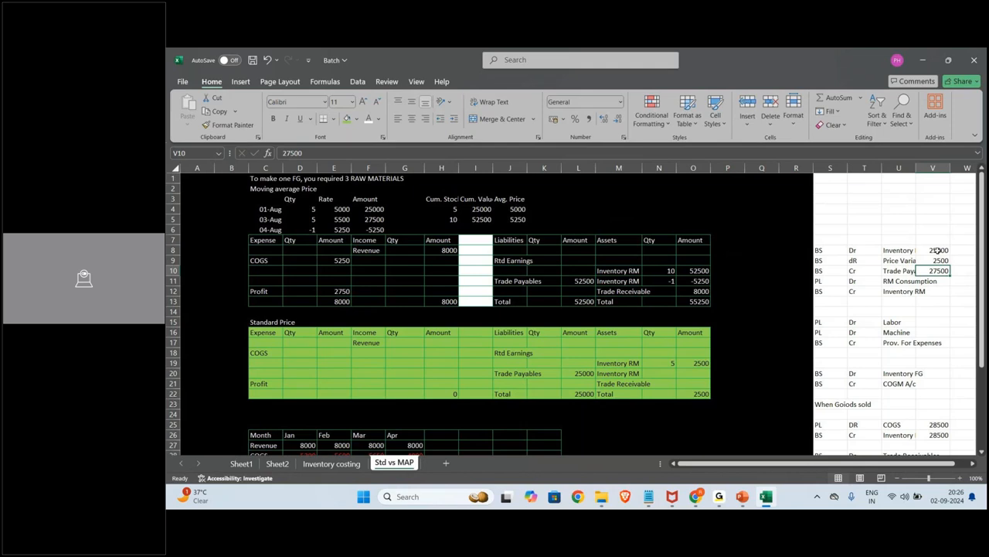
{"action": "left_click", "coordinate": [704, 267]}
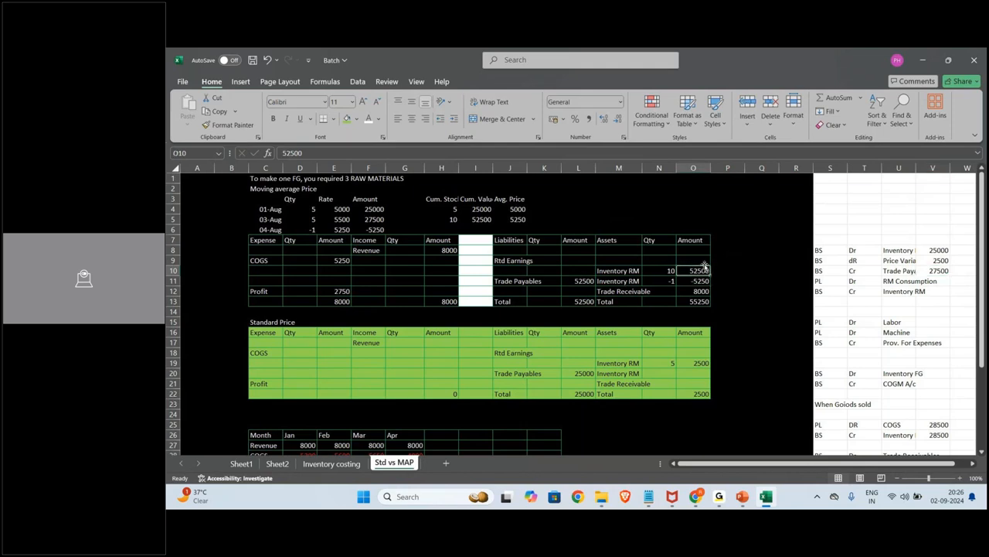
Set the Inventory RM amount in O10 to 50000 and clear N11 and O11:O12 in the upper table.
{"action": "type", "text": "50000"}
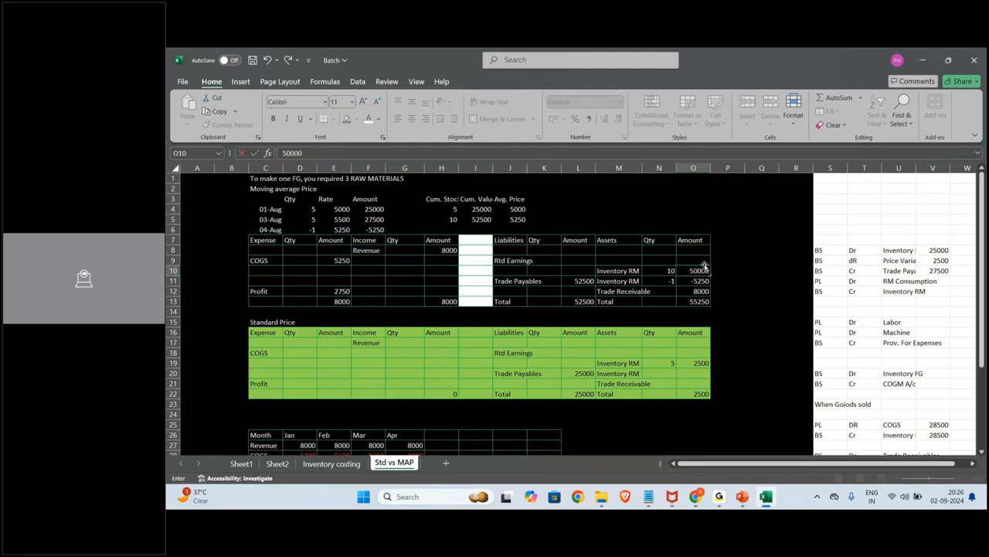
{"action": "key", "text": "Return"}
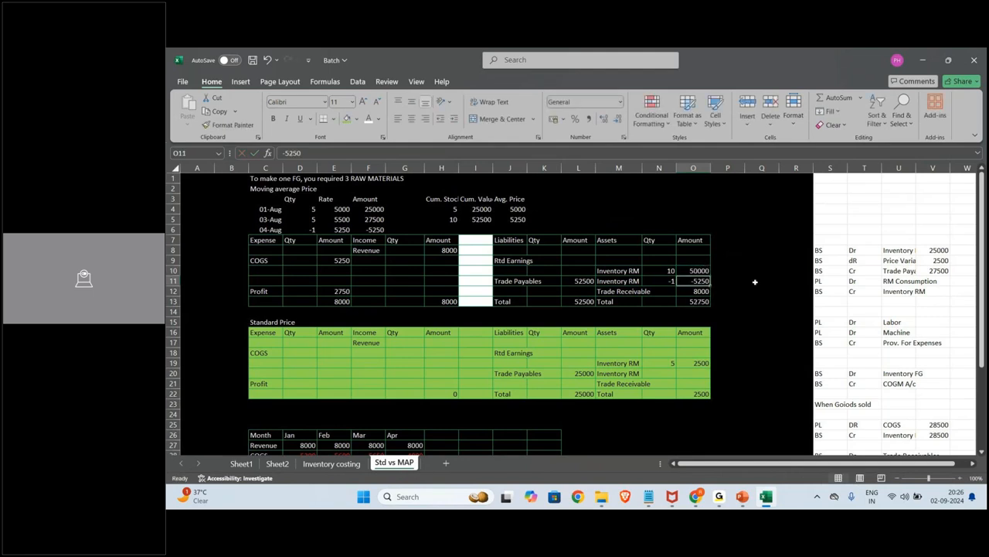
{"action": "left_click", "coordinate": [585, 280]}
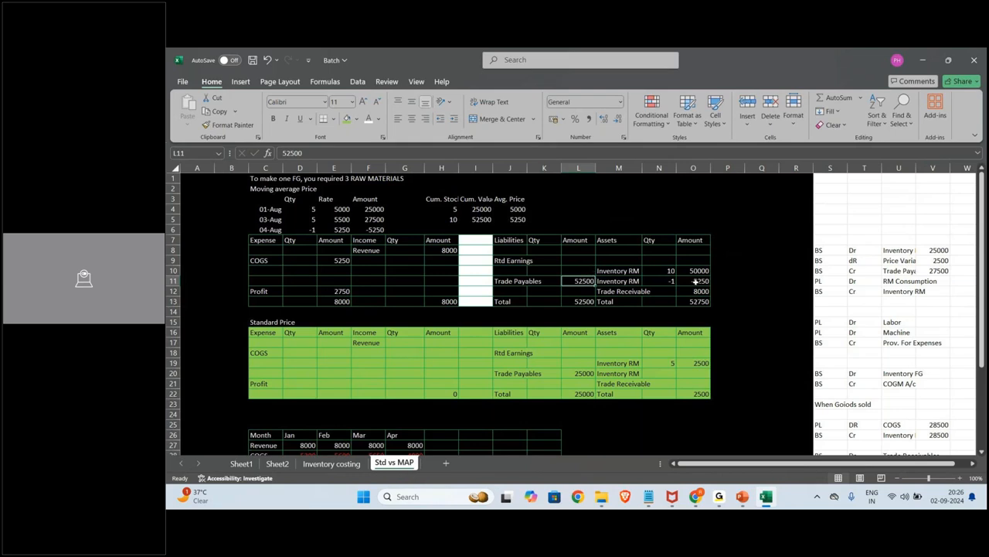
{"action": "left_click_drag", "start_coordinate": [696, 281], "coordinate": [696, 290]}
{"action": "key", "text": "Delete"}
{"action": "key", "text": "Left"}
{"action": "key", "text": "Delete"}
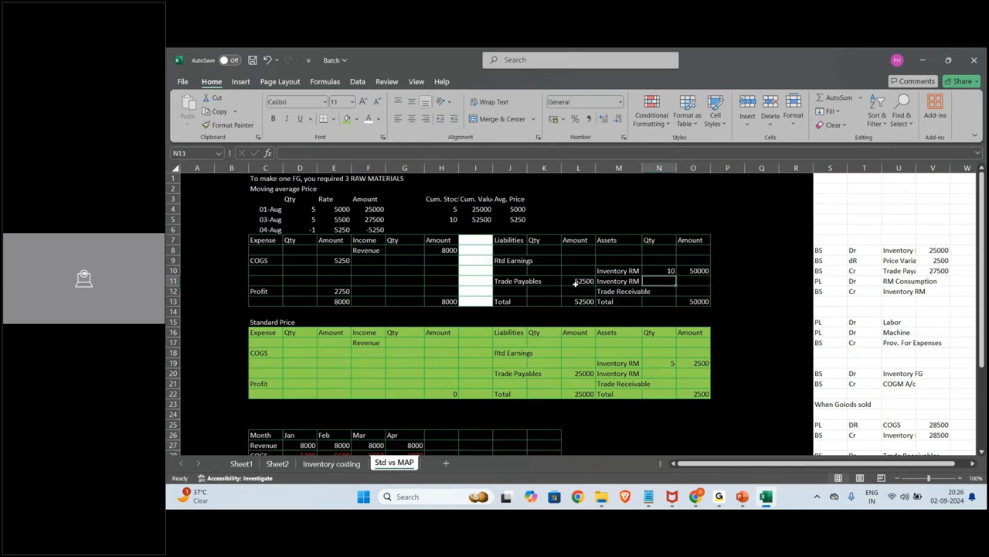
Replace the COGS line in row 9 of the upper table with "Price Variance", quantity 5 and amount 2500.
{"action": "left_click", "coordinate": [334, 261]}
{"action": "left_click", "coordinate": [260, 261]}
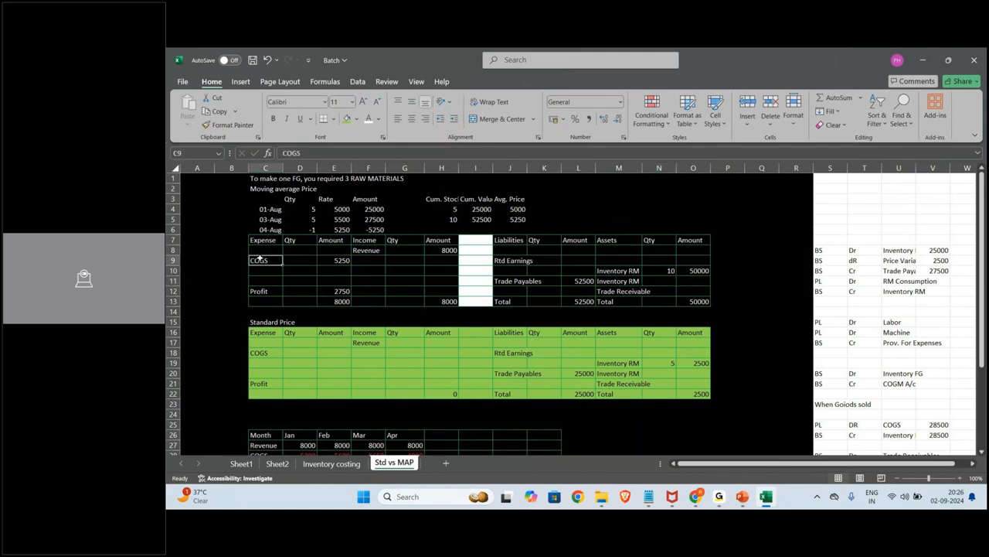
{"action": "type", "text": "Price Var"}
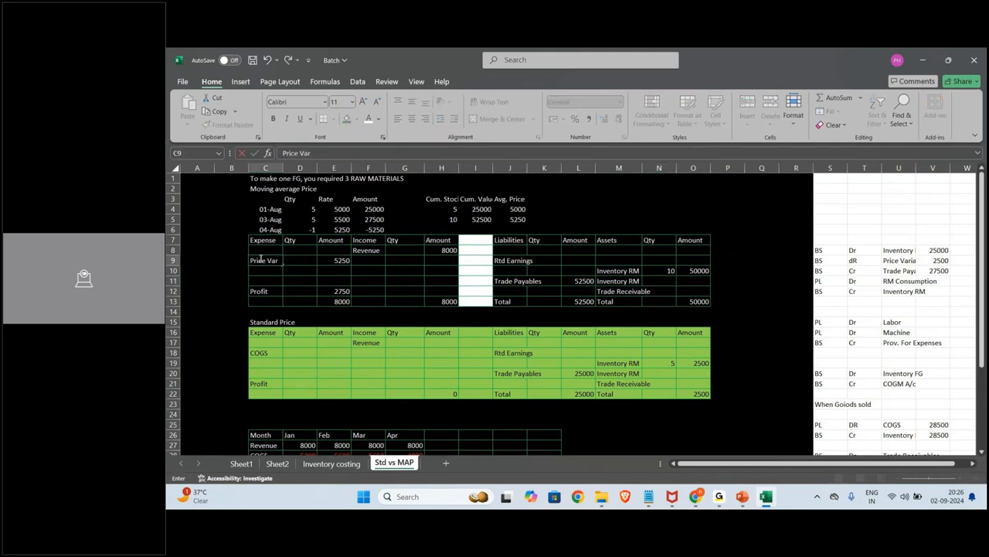
{"action": "type", "text": "iance"}
{"action": "key", "text": "Return"}
{"action": "key", "text": "Up"}
{"action": "key", "text": "Right"}
{"action": "key", "text": "Right"}
{"action": "type", "text": "2500"}
{"action": "key", "text": "Return"}
{"action": "key", "text": "Up"}
{"action": "key", "text": "Left"}
{"action": "type", "text": "5"}
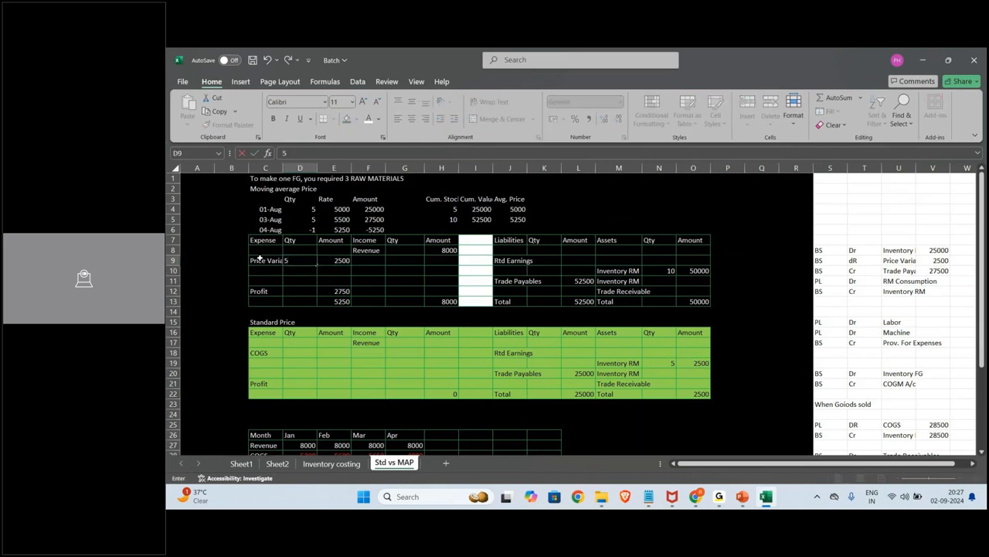
{"action": "key", "text": "Return"}
{"action": "left_click", "coordinate": [655, 272]}
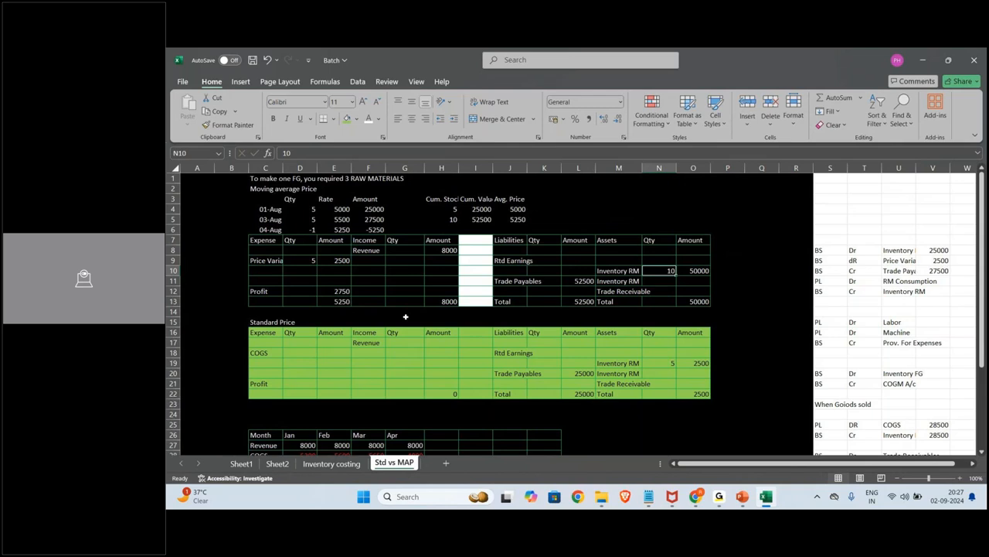
Undo the upper table edits, the journal changes and the C15 heading, keeping the green table with black text.
{"action": "key", "text": "ctrl+z"}
{"action": "key", "text": "ctrl+z"}
{"action": "key", "text": "ctrl+z"}
{"action": "key", "text": "ctrl+z"}
{"action": "key", "text": "ctrl+z"}
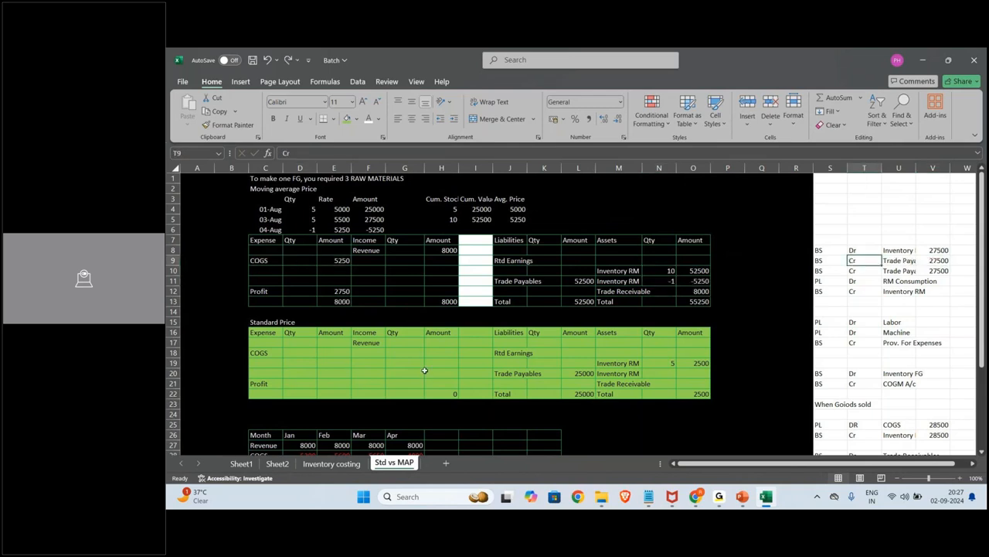
{"action": "key", "text": "ctrl+z"}
{"action": "key", "text": "ctrl+z"}
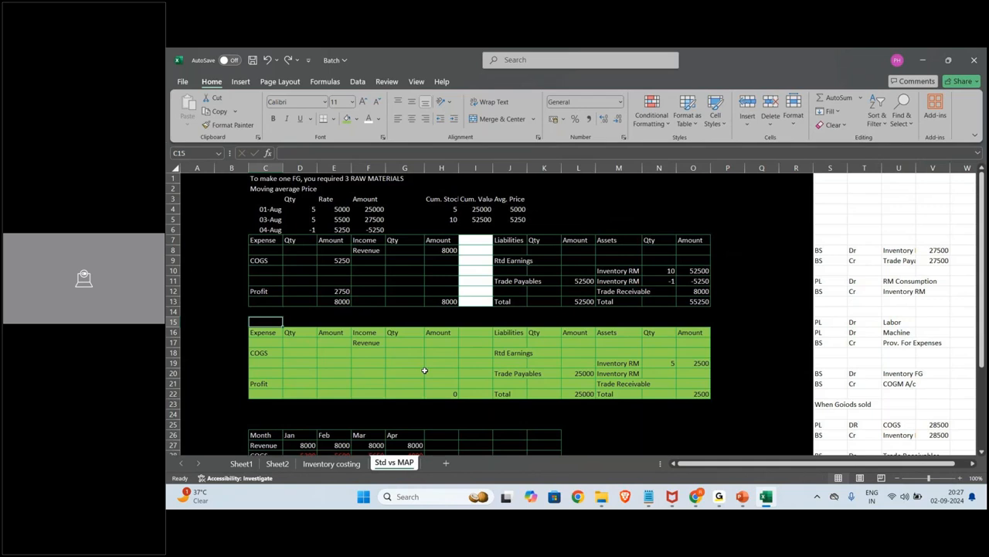
{"action": "key", "text": "ctrl+z"}
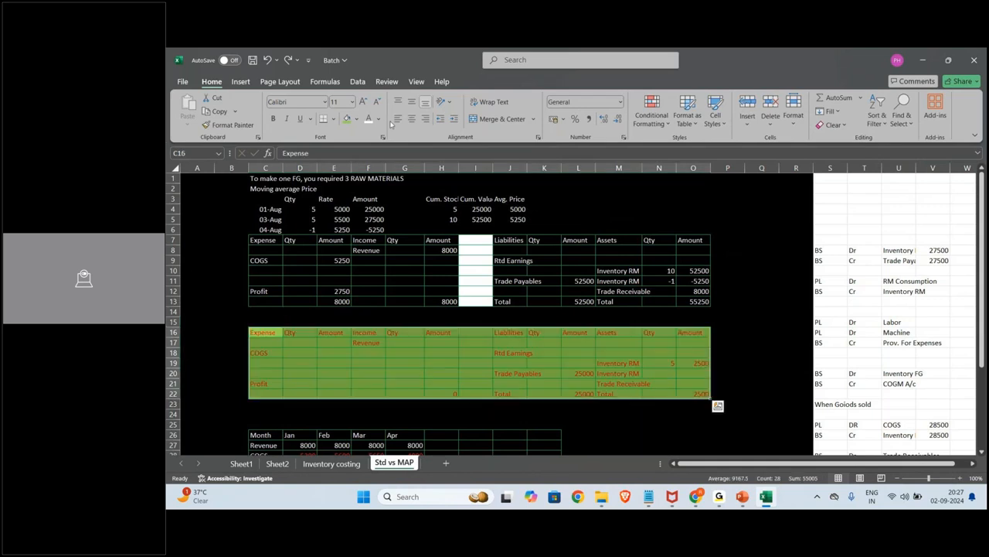
{"action": "key", "text": "ctrl+z"}
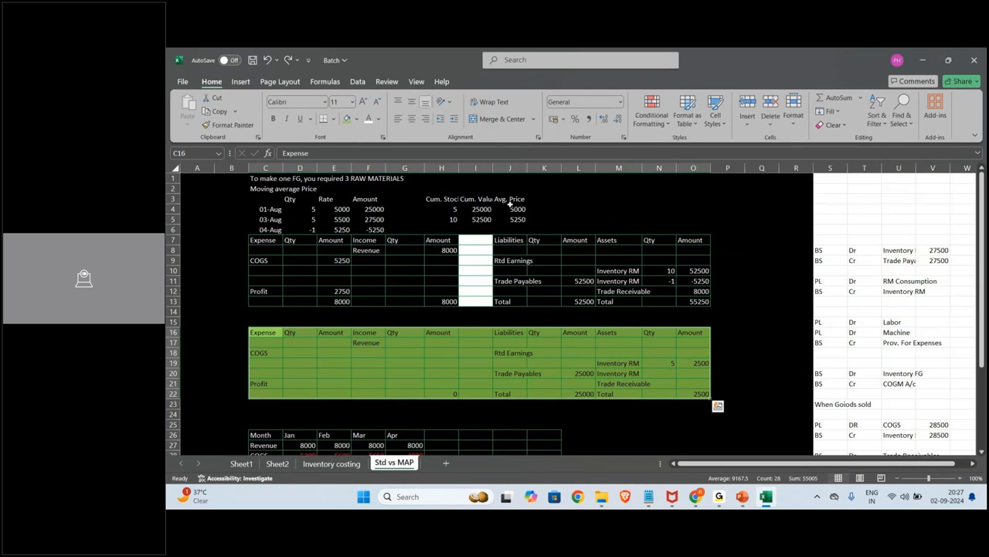
Set the Inventory RM amount in O19 of the green table to 25000.
{"action": "left_click", "coordinate": [578, 352]}
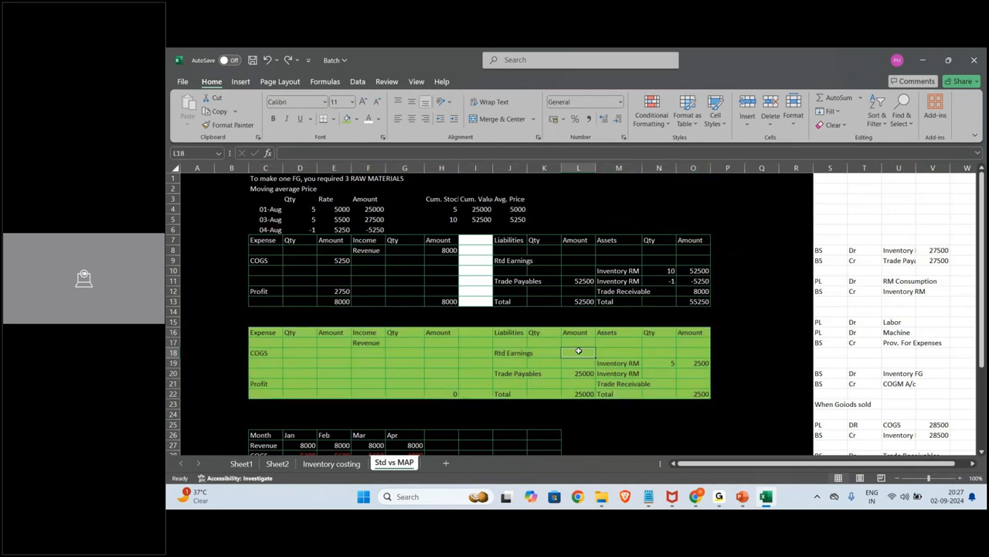
{"action": "left_click", "coordinate": [687, 362]}
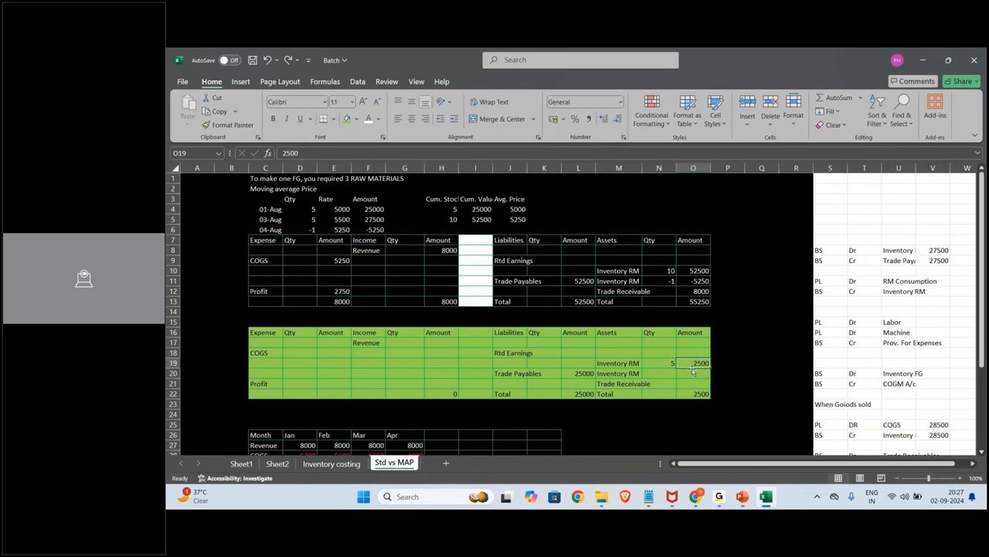
{"action": "type", "text": "25000"}
{"action": "key", "text": "Return"}
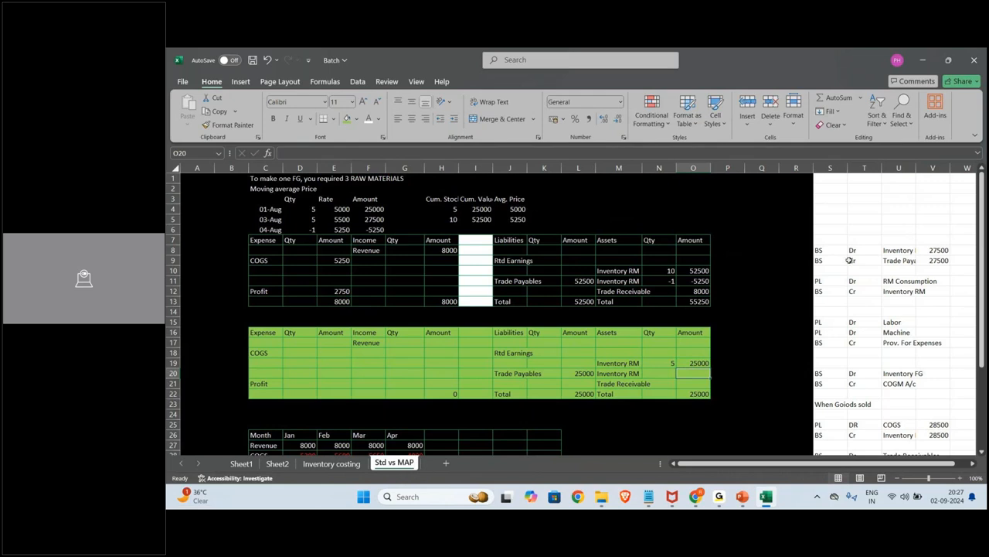
Move the Inventory debit journal line from S8:V8 up to row 7 and set its amount in V7 to 25000.
{"action": "left_click_drag", "start_coordinate": [820, 249], "coordinate": [915, 242]}
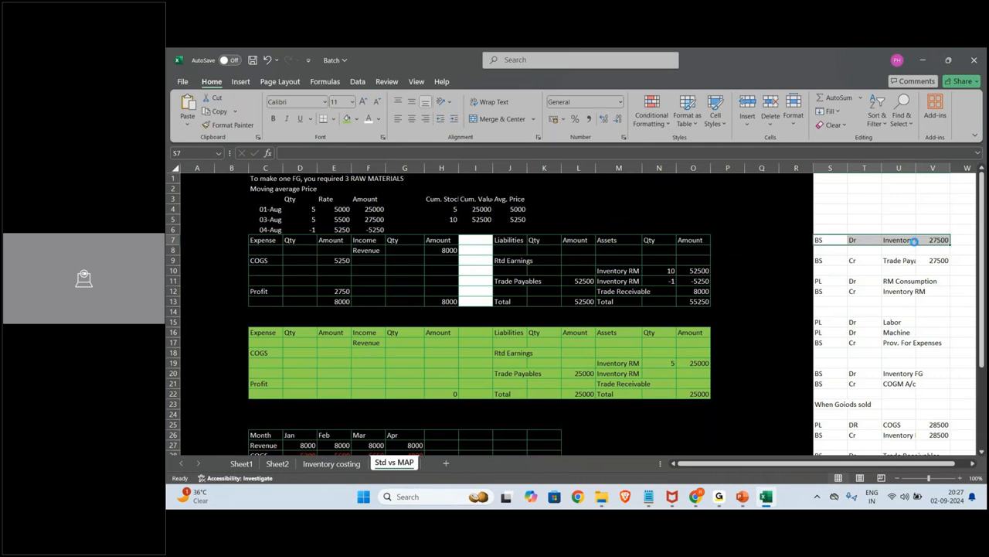
{"action": "left_click", "coordinate": [916, 243]}
{"action": "type", "text": "25000"}
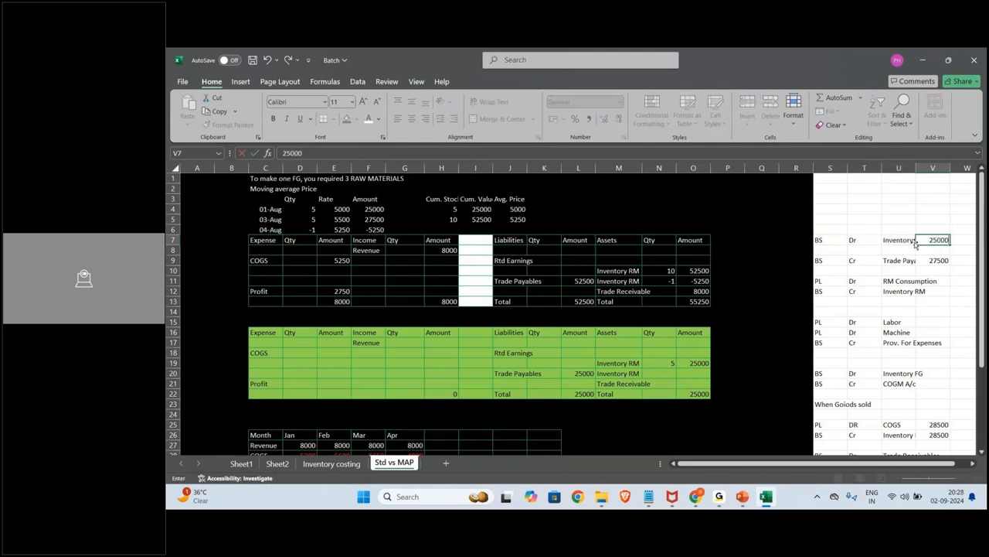
{"action": "key", "text": "Return"}
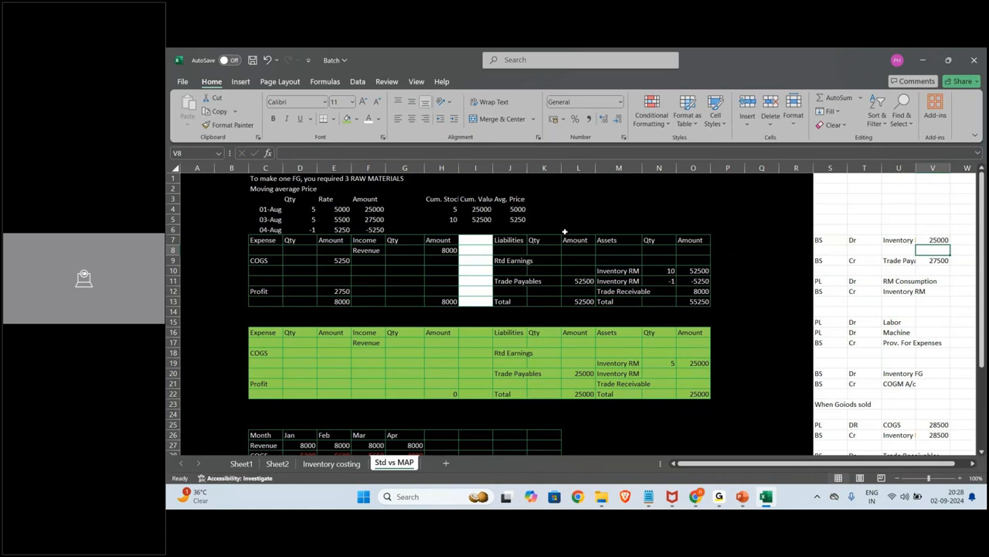
{"action": "left_click", "coordinate": [908, 241]}
{"action": "left_click", "coordinate": [935, 241]}
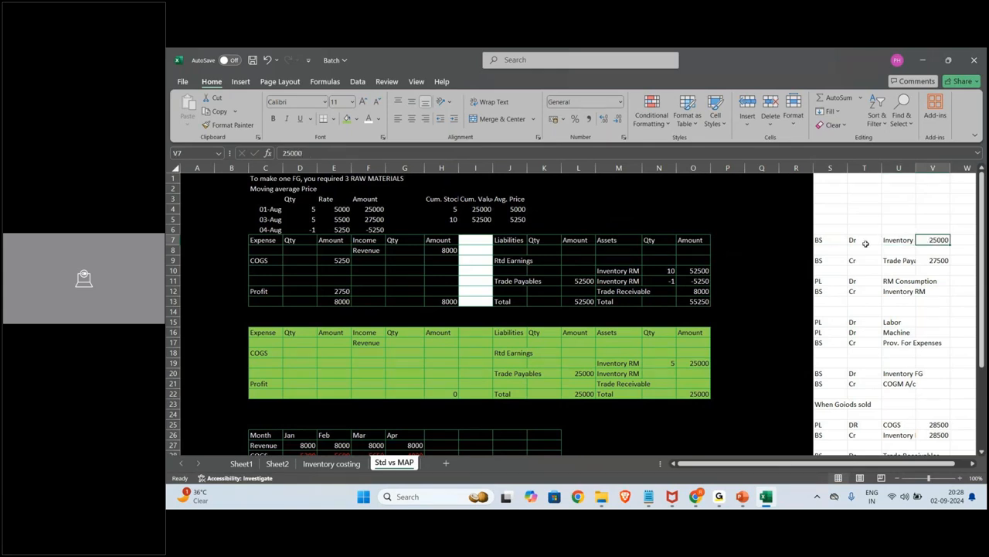
Fill journal row 8 with a PL "Dr" entry for "Price diff" and the amount 200.
{"action": "left_click", "coordinate": [825, 249]}
{"action": "key", "text": "Caps_Lock"}
{"action": "type", "text": "PL"}
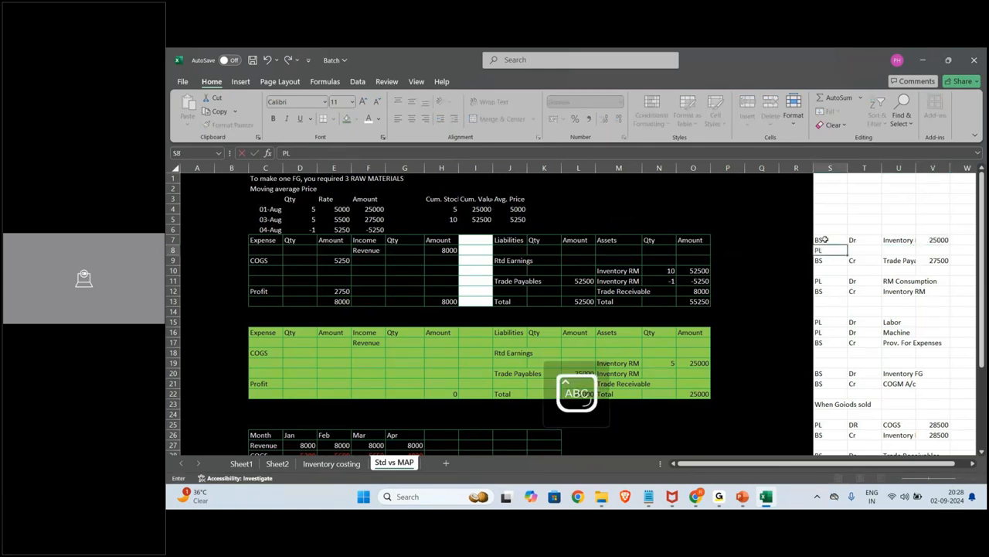
{"action": "key", "text": "Tab"}
{"action": "key", "text": "Caps_Lock"}
{"action": "type", "text": "Dr"}
{"action": "key", "text": "Tab"}
{"action": "type", "text": "Price"}
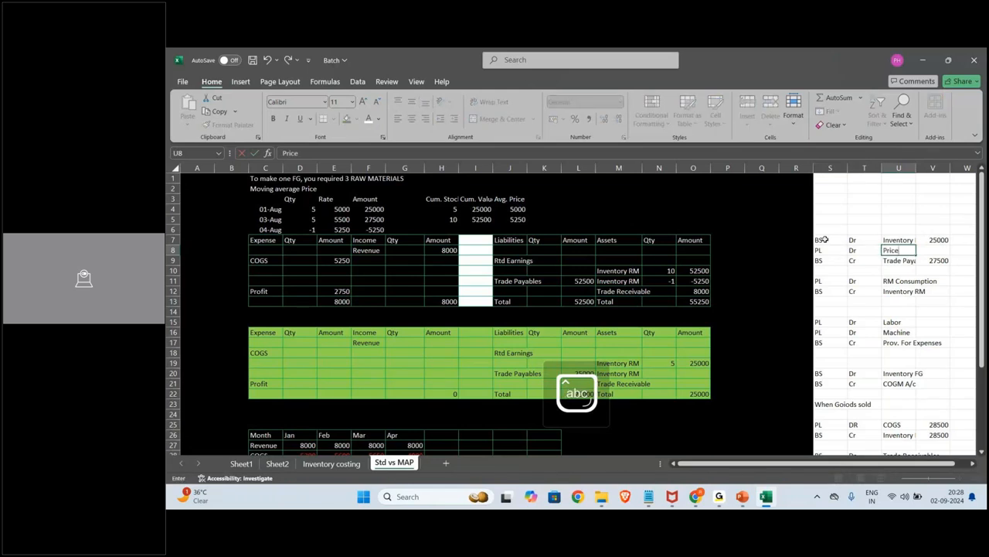
{"action": "type", "text": " diff"}
{"action": "key", "text": "Tab"}
{"action": "type", "text": "200"}
{"action": "key", "text": "Return"}
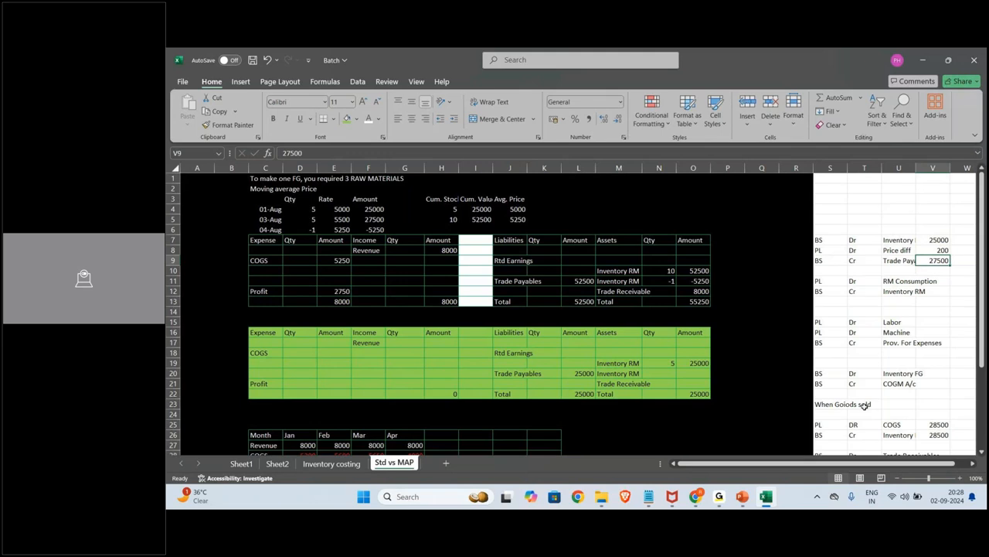
Move the Trade Payables line of the green table from row 20 to row 19, with 52500 as the amount in L19.
{"action": "left_click", "coordinate": [504, 372]}
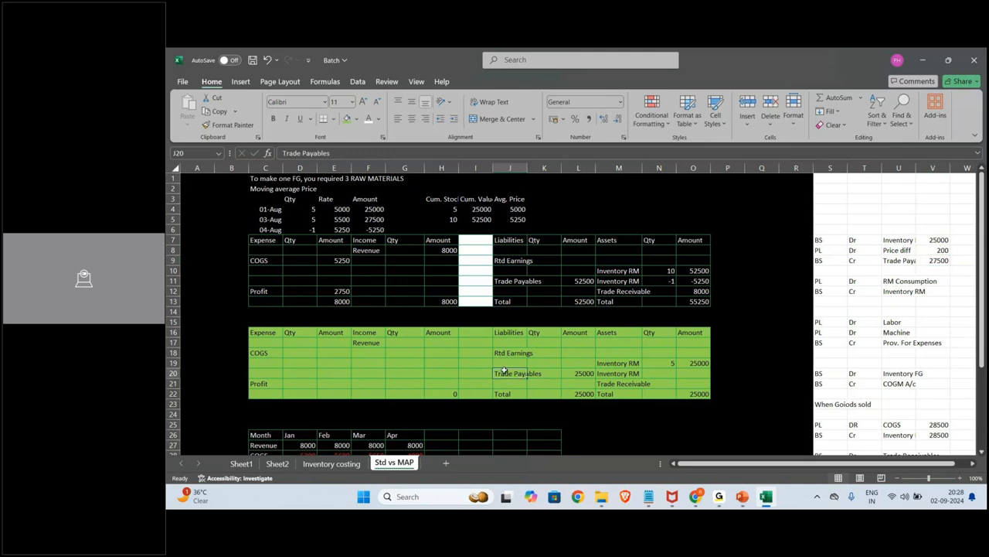
{"action": "key", "text": "ctrl+c"}
{"action": "key", "text": "Up"}
{"action": "key", "text": "ctrl+v"}
{"action": "key", "text": "Down"}
{"action": "key", "text": "Delete"}
{"action": "key", "text": "Right"}
{"action": "key", "text": "Right"}
{"action": "key", "text": "Delete"}
{"action": "key", "text": "Up"}
{"action": "type", "text": "52500"}
{"action": "key", "text": "Tab"}
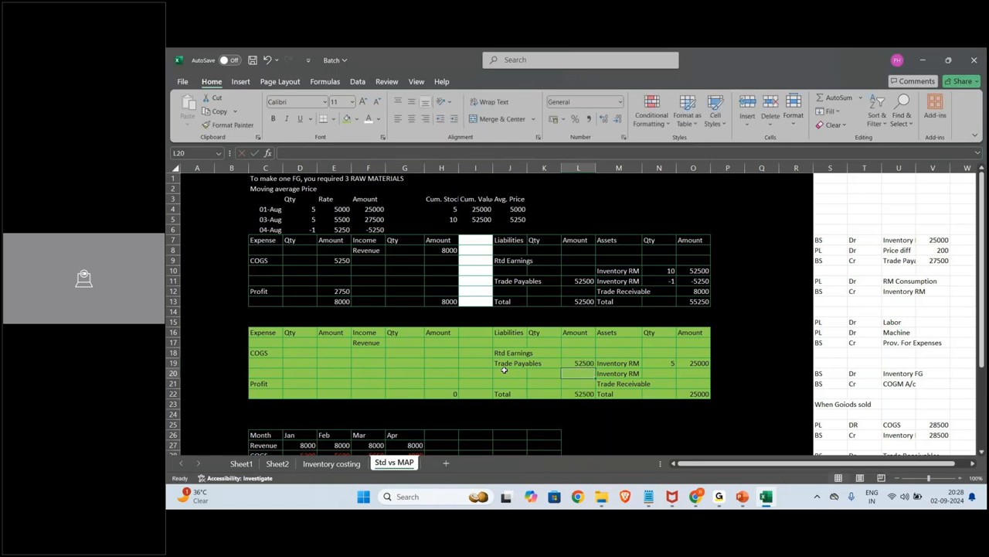
Set the Inventory RM line in row 19 of the green table to quantity 10 and amount 50000.
{"action": "key", "text": "Tab"}
{"action": "type", "text": "10"}
{"action": "key", "text": "Tab"}
{"action": "key", "text": "Delete"}
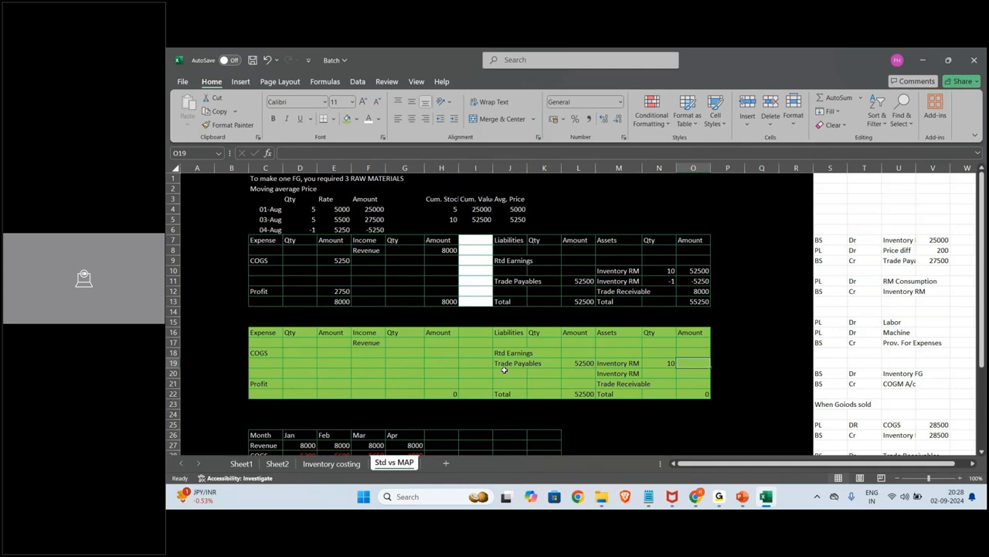
{"action": "type", "text": "50000"}
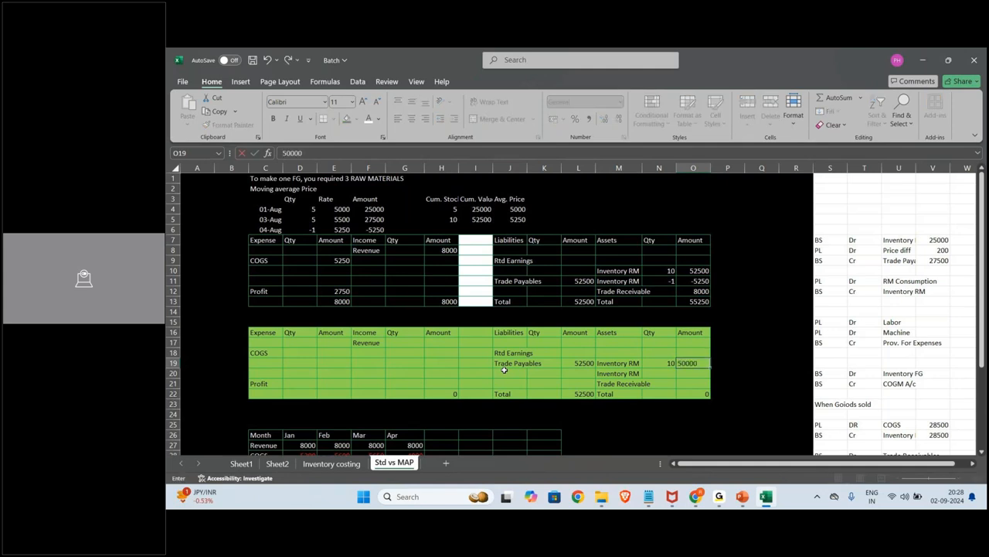
{"action": "key", "text": "Return"}
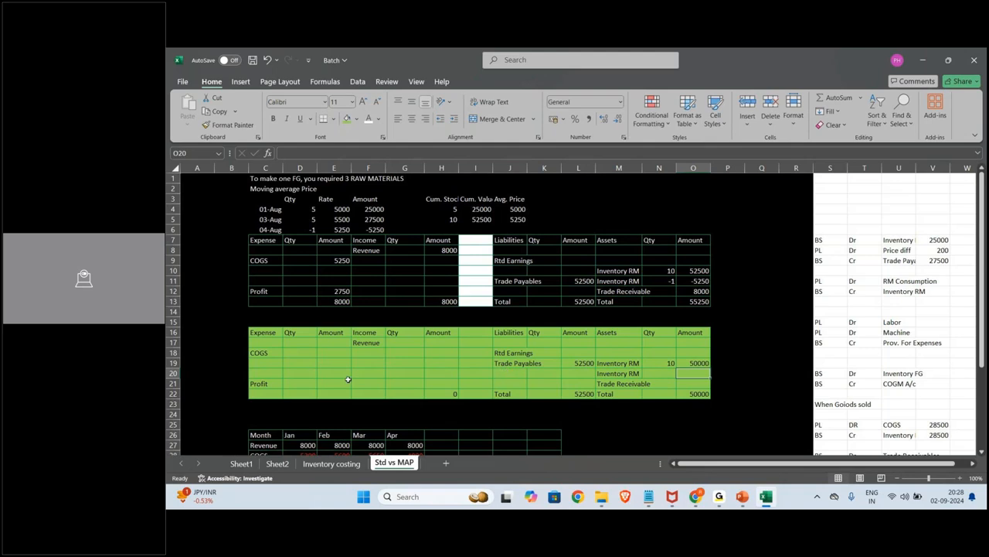
Add the expense "Price Difference a/c" in C19 of the green table with quantity 5 and amount 2500.
{"action": "left_click", "coordinate": [274, 363]}
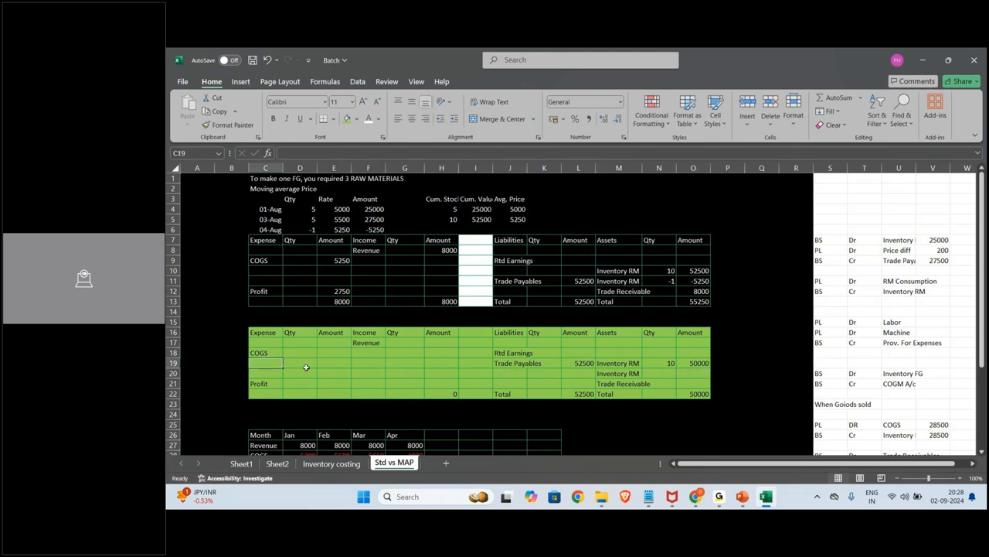
{"action": "type", "text": "Price"}
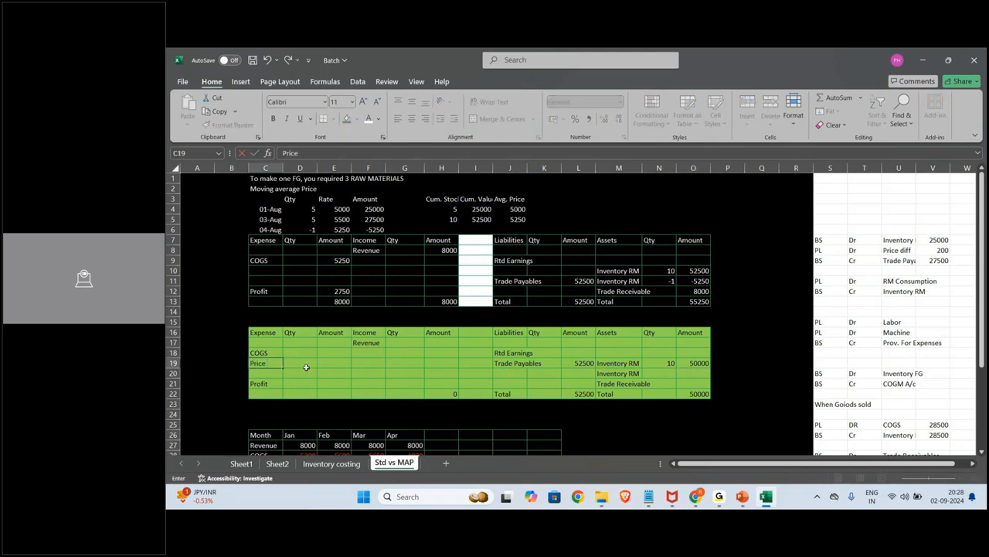
{"action": "type", "text": " Difference a/c"}
{"action": "key", "text": "Return"}
{"action": "left_click", "coordinate": [307, 367]}
{"action": "type", "text": "5"}
{"action": "key", "text": "Tab"}
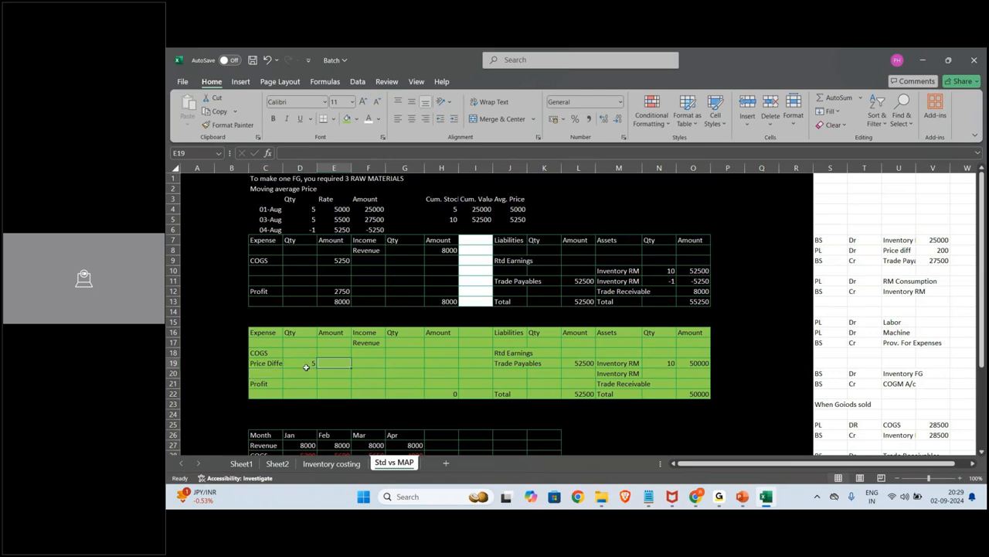
{"action": "type", "text": "2500"}
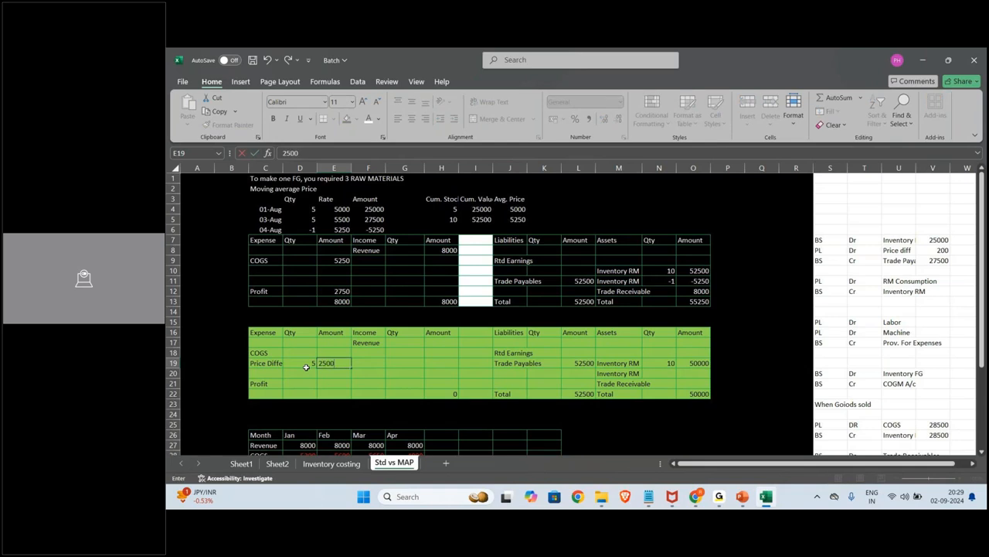
{"action": "key", "text": "Return"}
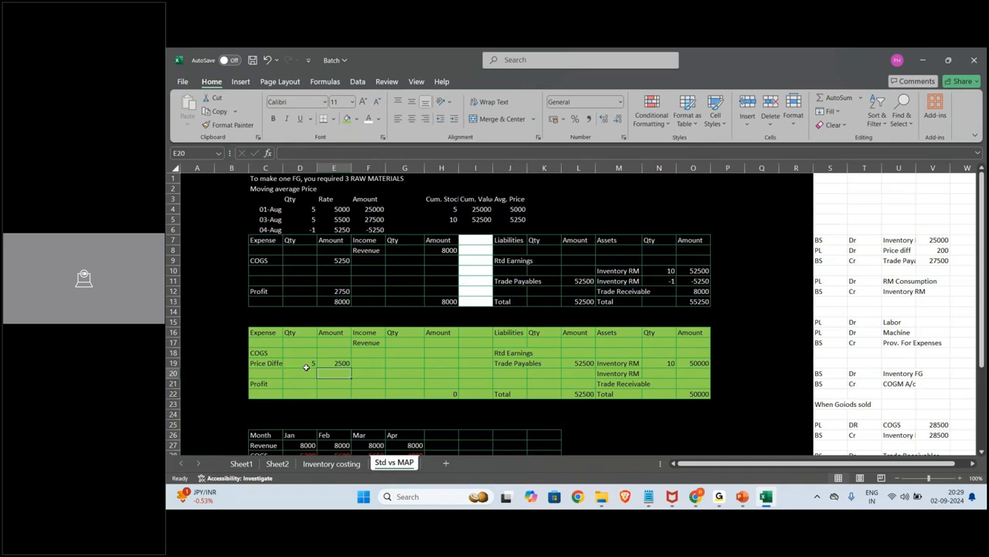
Fill the second Inventory RM line in row 20 of the green table with quantity -1 and amount -5000.
{"action": "left_click", "coordinate": [667, 373]}
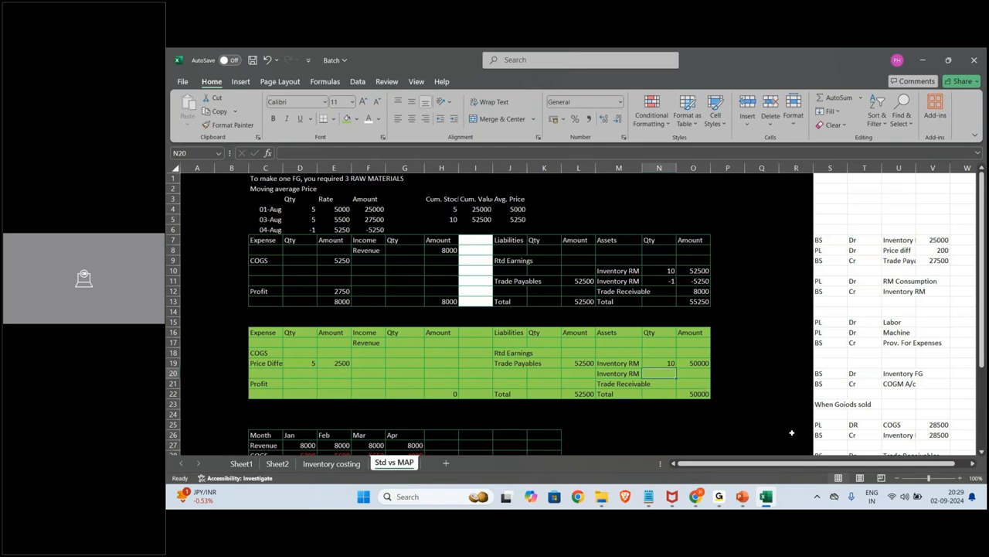
{"action": "type", "text": "-1"}
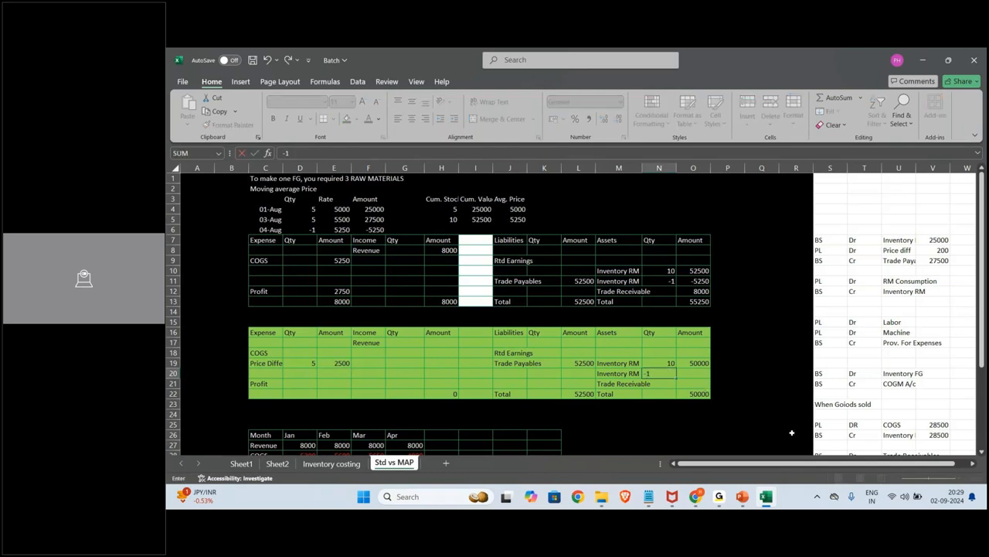
{"action": "key", "text": "Return"}
{"action": "key", "text": "Up"}
{"action": "key", "text": "Right"}
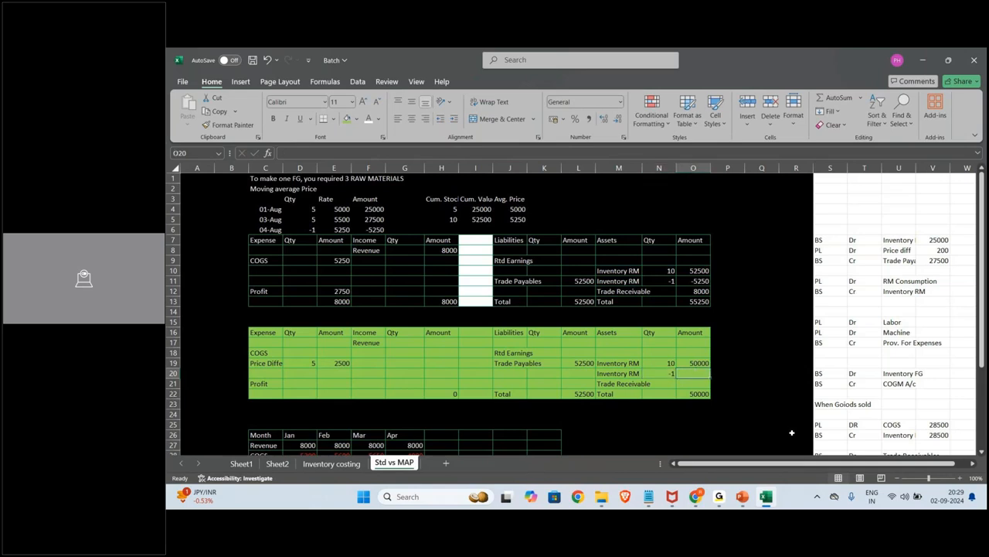
{"action": "type", "text": "="}
{"action": "type", "text": "-5000"}
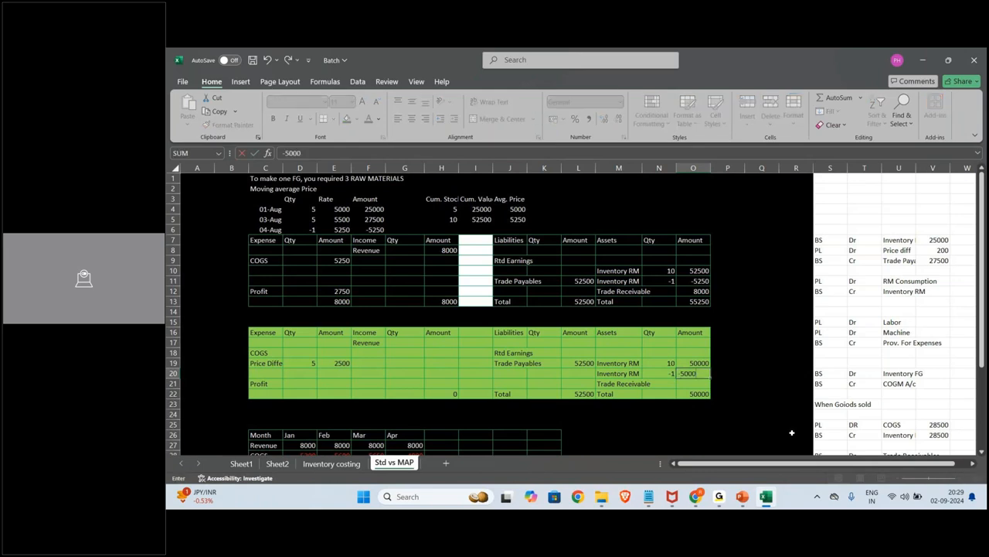
{"action": "key", "text": "Return"}
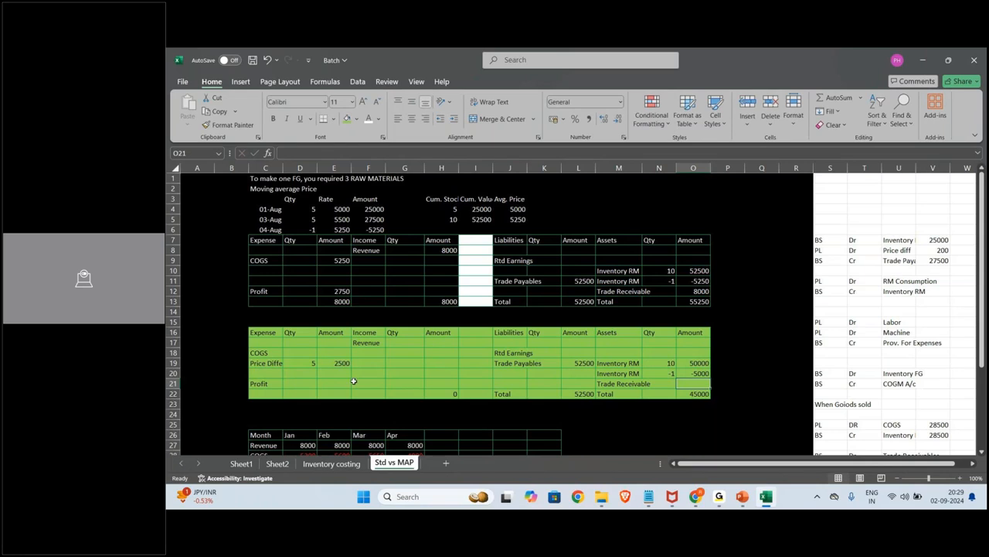
Set the COGS line in row 18 of the green table to quantity 1 and amount 5000.
{"action": "left_click", "coordinate": [333, 350]}
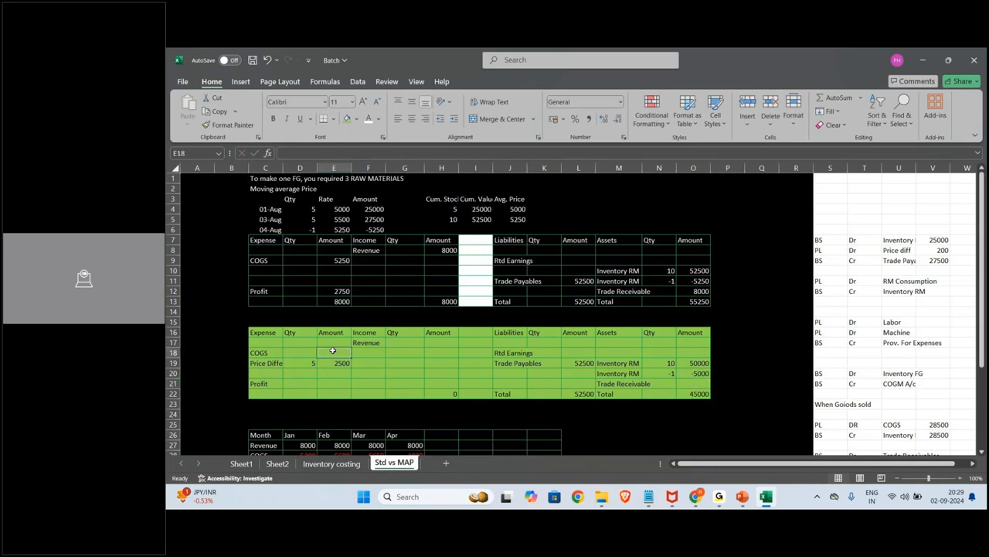
{"action": "type", "text": "5000"}
{"action": "key", "text": "Up"}
{"action": "key", "text": "Left"}
{"action": "type", "text": "1"}
Set the Revenue line in row 17 of the green table to quantity 1 and amount 8000.
{"action": "key", "text": "Up"}
{"action": "key", "text": "Right"}
{"action": "key", "text": "Right"}
{"action": "key", "text": "Right"}
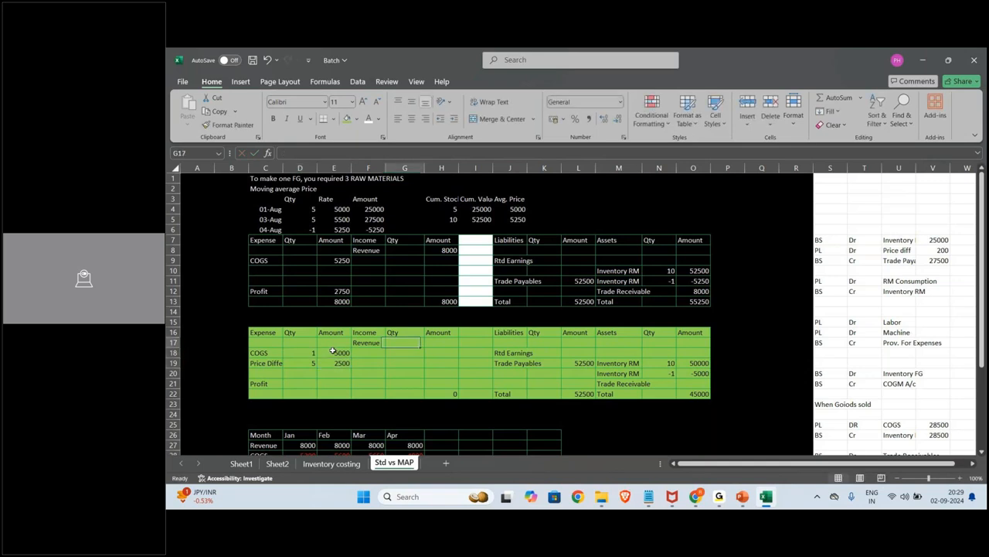
{"action": "type", "text": "1"}
{"action": "key", "text": "Right"}
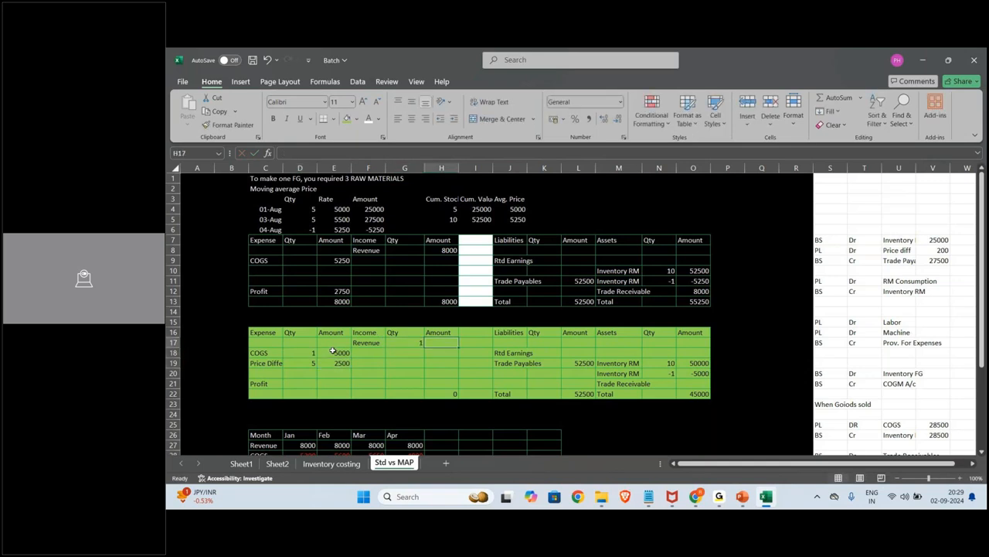
{"action": "type", "text": "8000"}
{"action": "key", "text": "Return"}
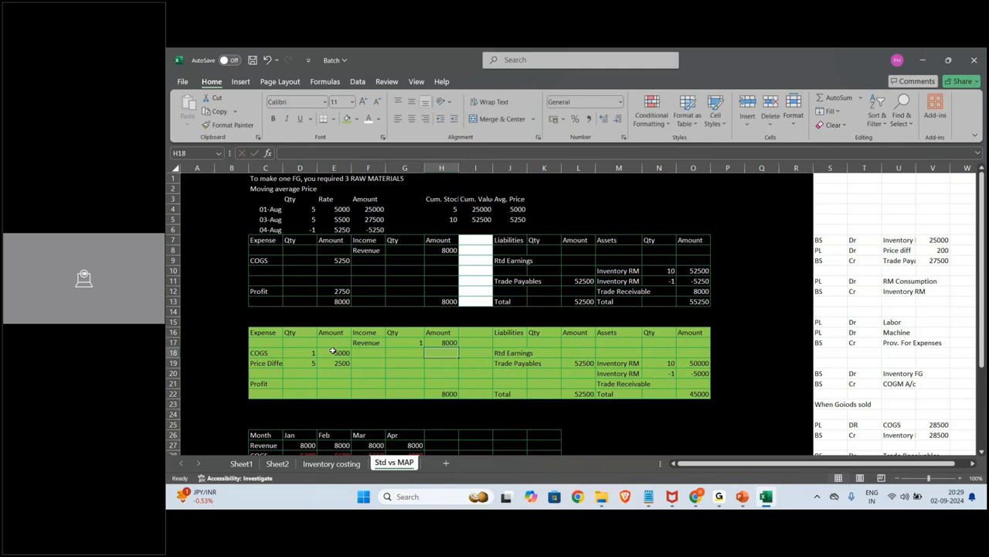
Enter 8000 as the Trade Receivable amount in O21 of the green table.
{"action": "left_click", "coordinate": [688, 381]}
{"action": "type", "text": "8000"}
{"action": "key", "text": "Return"}
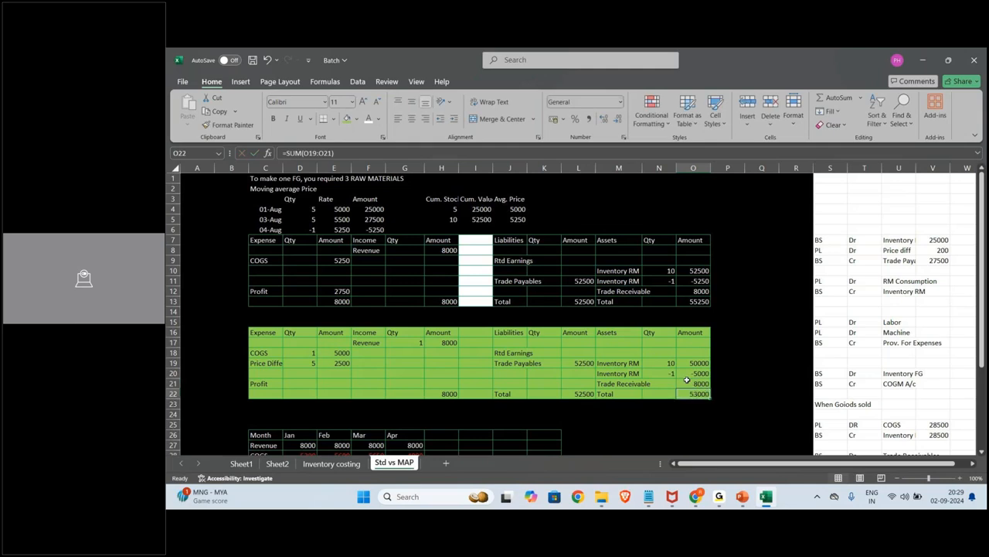
Label F22 "Total" in the green table and copy the income total cells F22:H22 to the expense side at C22:E22.
{"action": "left_click", "coordinate": [368, 390]}
{"action": "type", "text": "Total"}
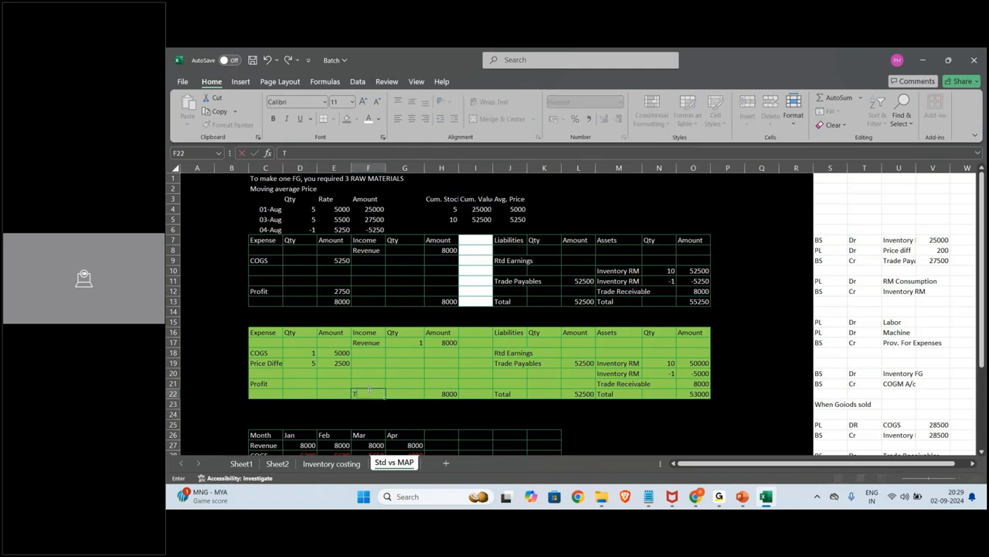
{"action": "key", "text": "ctrl+Return"}
{"action": "key", "text": "shift+Right"}
{"action": "key", "text": "shift+Right"}
{"action": "key", "text": "ctrl+c"}
{"action": "key", "text": "Left"}
{"action": "key", "text": "Left"}
{"action": "key", "text": "Left"}
{"action": "key", "text": "ctrl+v"}
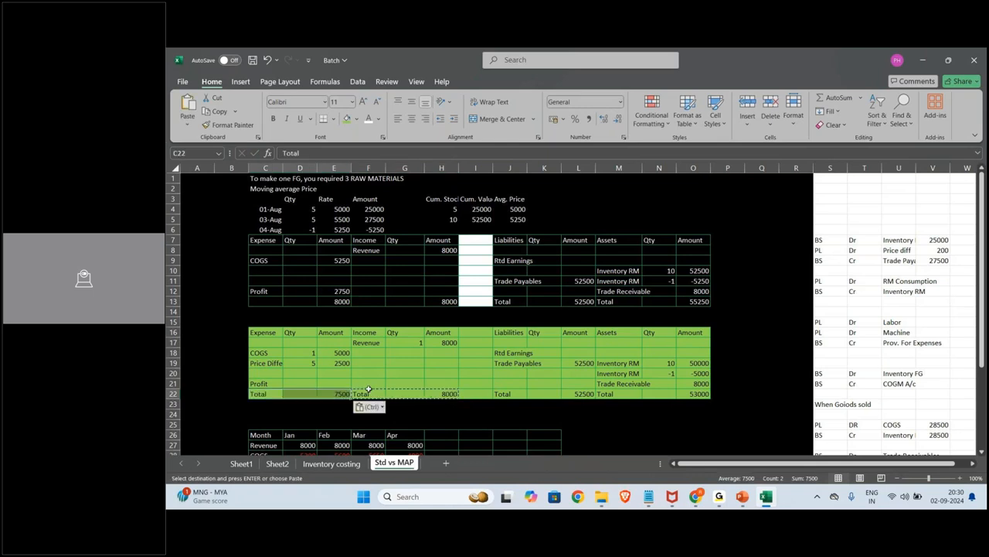
{"action": "key", "text": "Escape"}
{"action": "key", "text": "Right"}
{"action": "key", "text": "Right"}
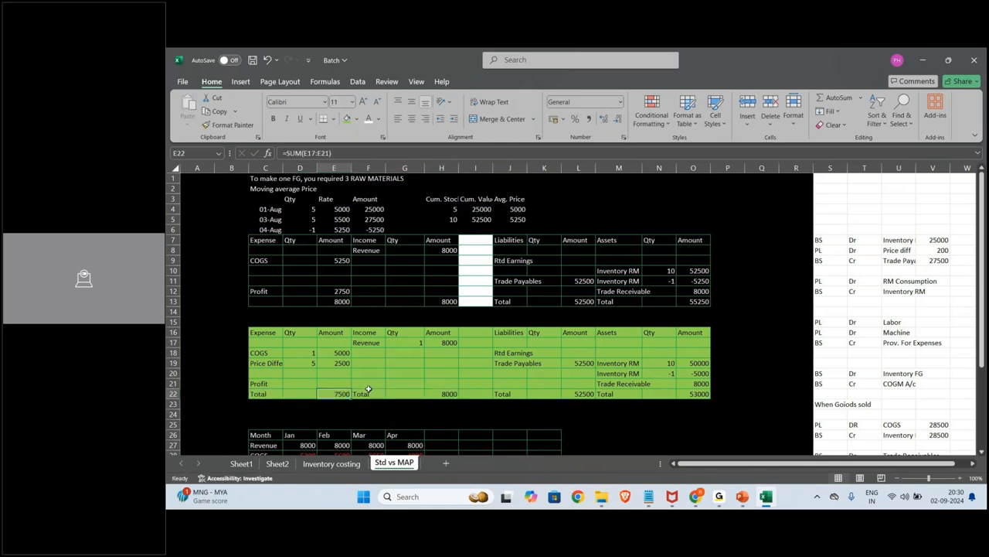
Enter 500 as the Profit amount in E21 of the green table.
{"action": "key", "text": "Up"}
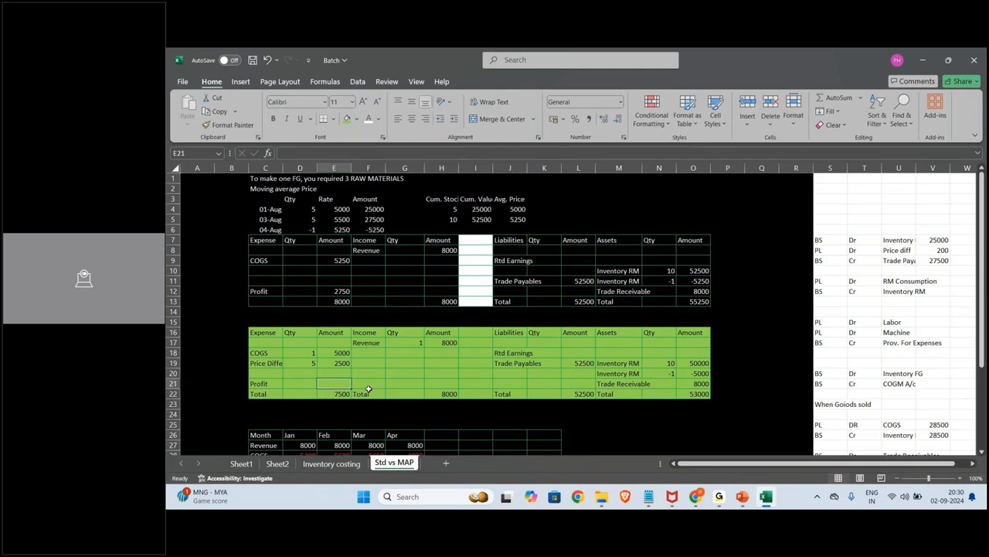
{"action": "type", "text": "500"}
{"action": "key", "text": "Return"}
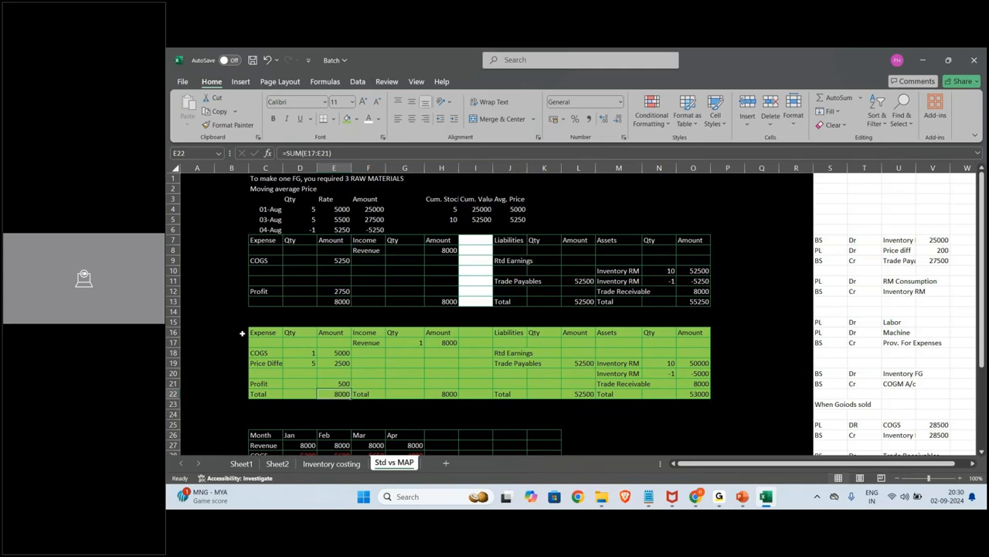
Make the green table's header cells C16:H16 and J16:O16 bold.
{"action": "left_click_drag", "start_coordinate": [270, 333], "coordinate": [452, 337]}
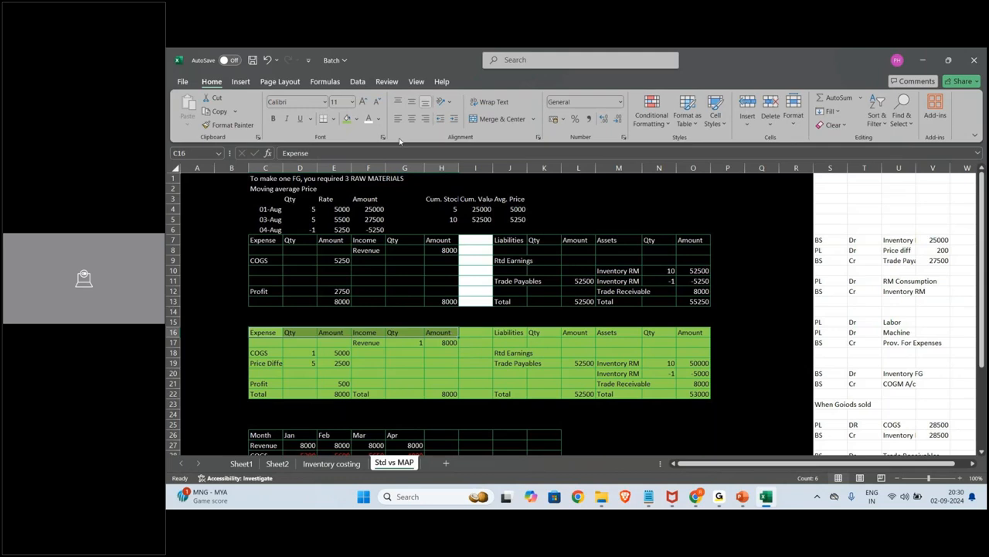
{"action": "key", "text": "ctrl+b"}
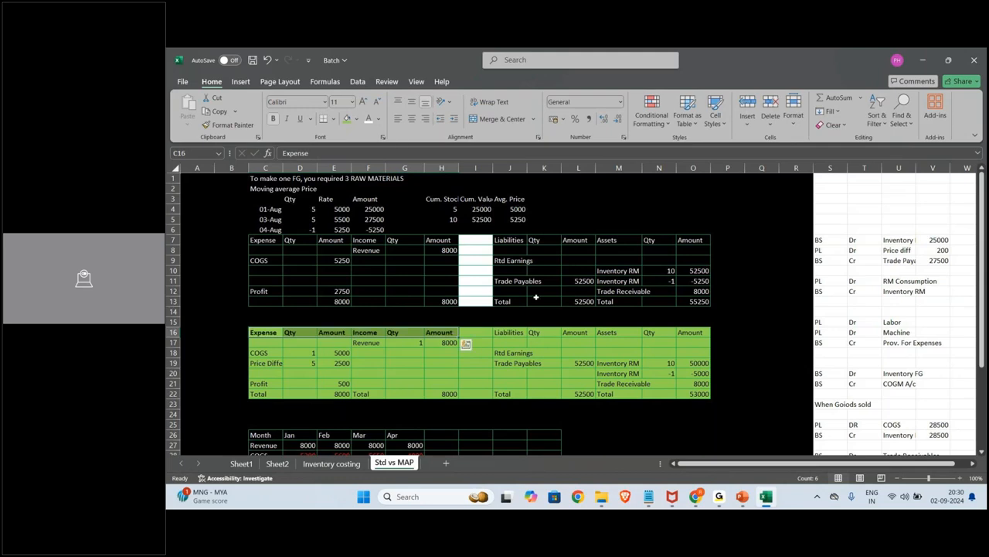
{"action": "left_click_drag", "start_coordinate": [510, 332], "coordinate": [682, 333]}
{"action": "key", "text": "ctrl+b"}
{"action": "key", "text": "ctrl+q"}
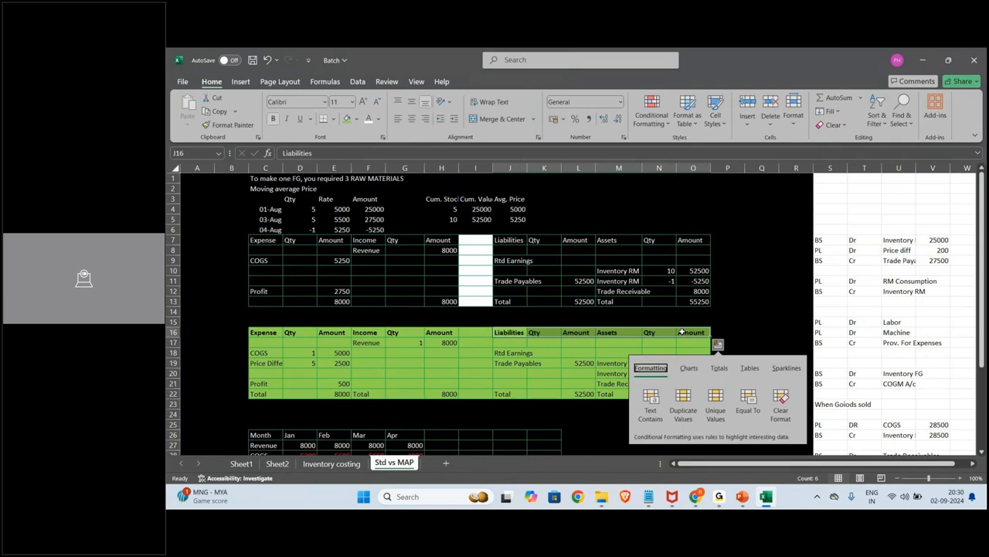
{"action": "left_click", "coordinate": [728, 323]}
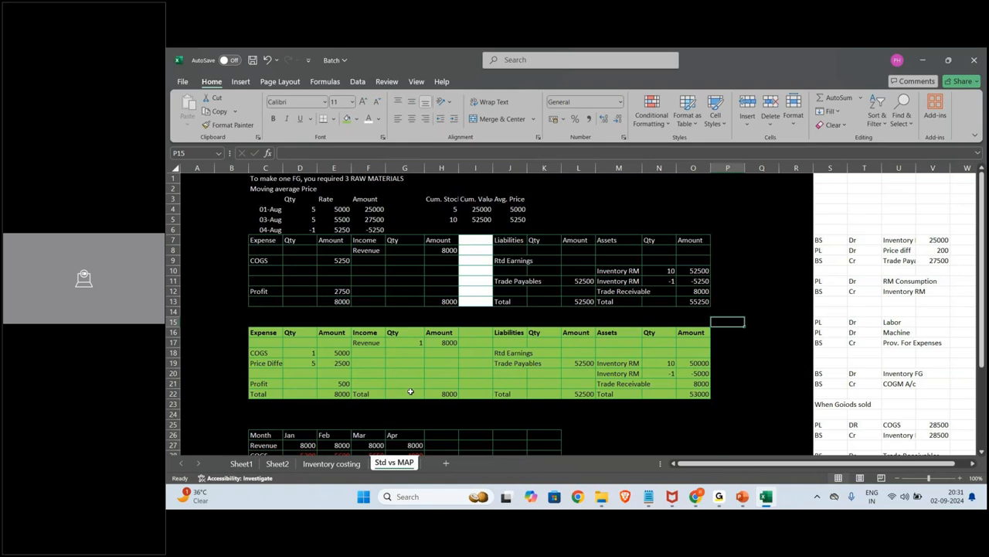
{"action": "left_click", "coordinate": [293, 363]}
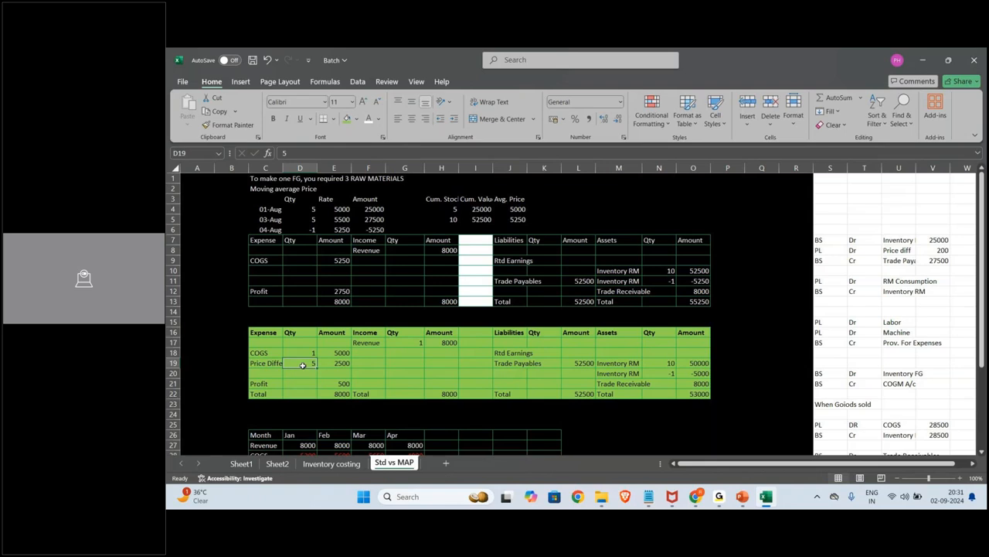
{"action": "left_click", "coordinate": [418, 342]}
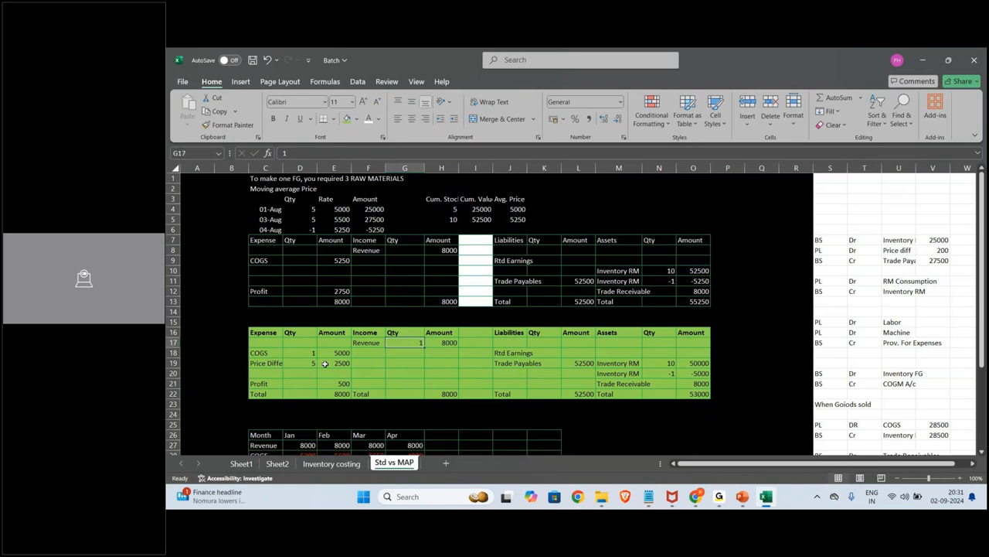
Add the income line "COGM - ML" in F19 of the green table.
{"action": "left_click", "coordinate": [379, 361]}
{"action": "key", "text": "Caps_Lock"}
{"action": "type", "text": "M"}
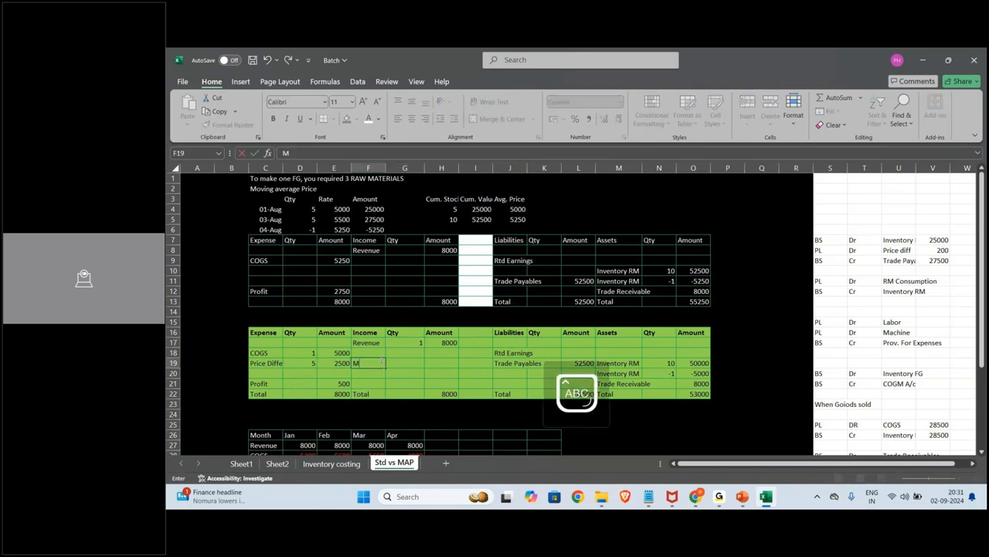
{"action": "key", "text": "BackSpace"}
{"action": "type", "text": "COGM - ML"}
{"action": "left_click", "coordinate": [381, 363]}
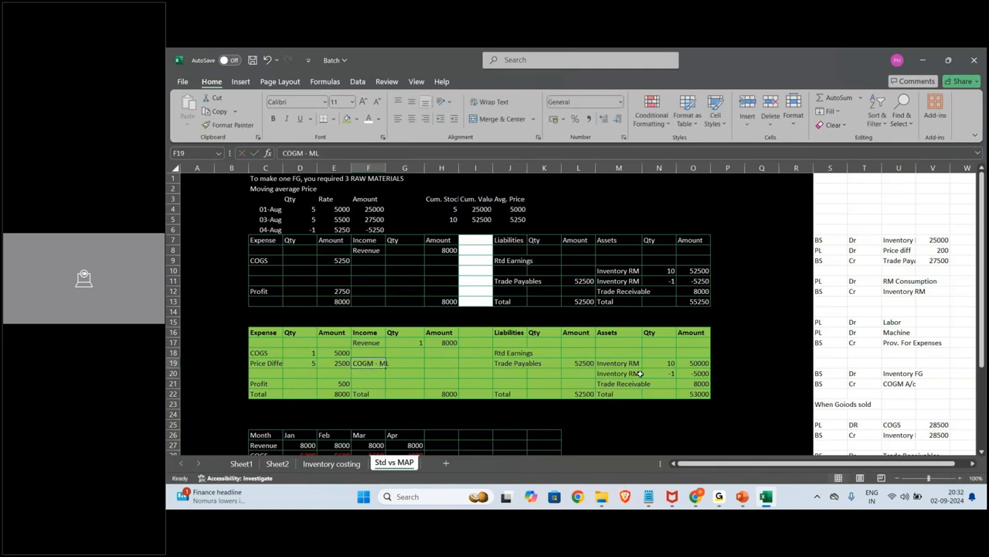
Shift the two Inventory RM lines of the green table up one row to M18:O19 by copying them, and clear M20:O20.
{"action": "left_click", "coordinate": [627, 354]}
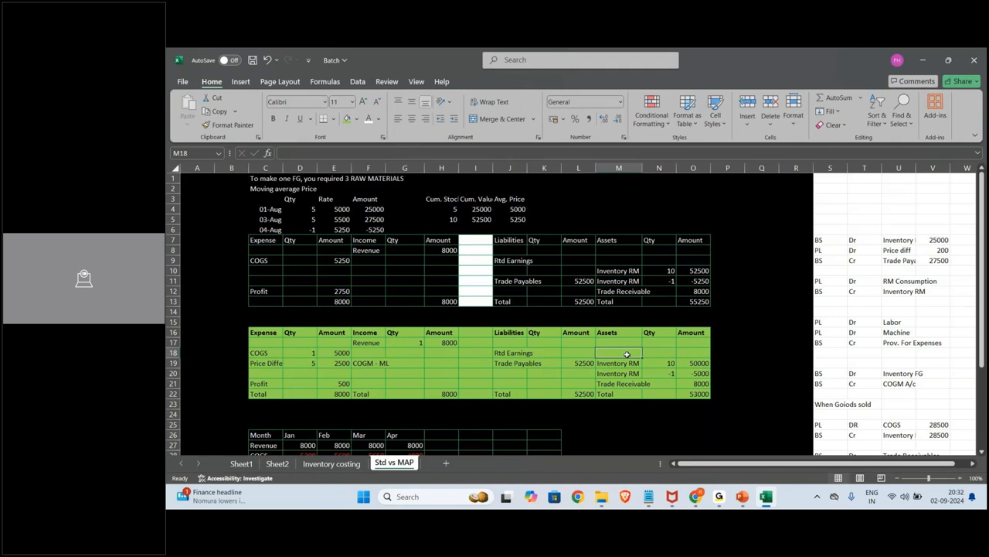
{"action": "key", "text": "Down"}
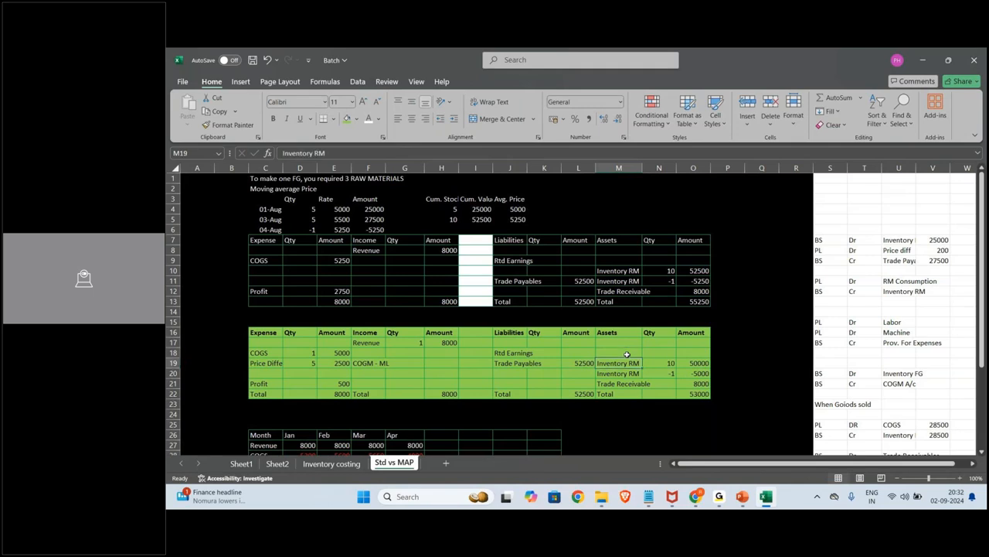
{"action": "key", "text": "shift+Down"}
{"action": "key", "text": "shift+Right"}
{"action": "key", "text": "shift+Right"}
{"action": "key", "text": "ctrl+c"}
{"action": "left_click", "coordinate": [627, 354]}
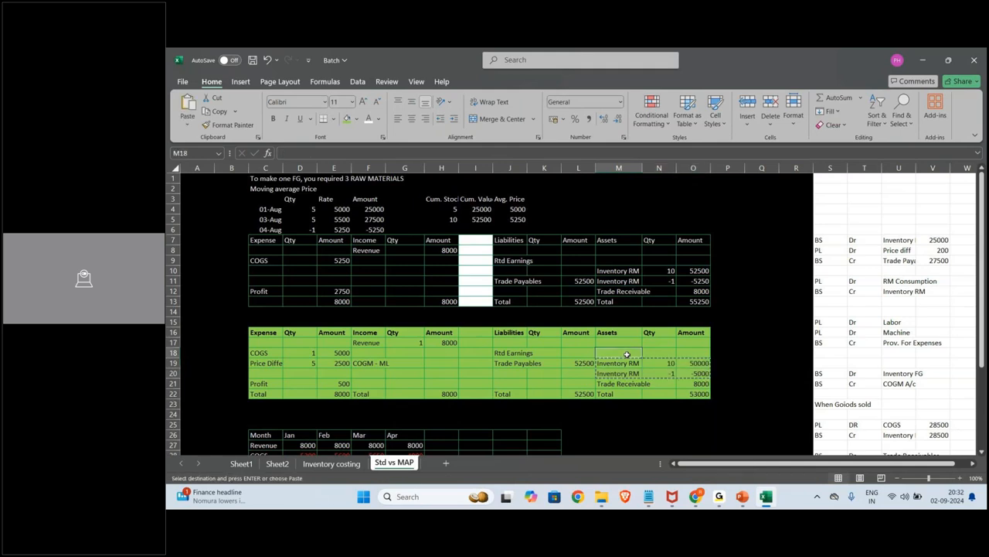
{"action": "key", "text": "ctrl+v"}
{"action": "key", "text": "shift+Right"}
{"action": "key", "text": "shift+Right"}
{"action": "key", "text": "Delete"}
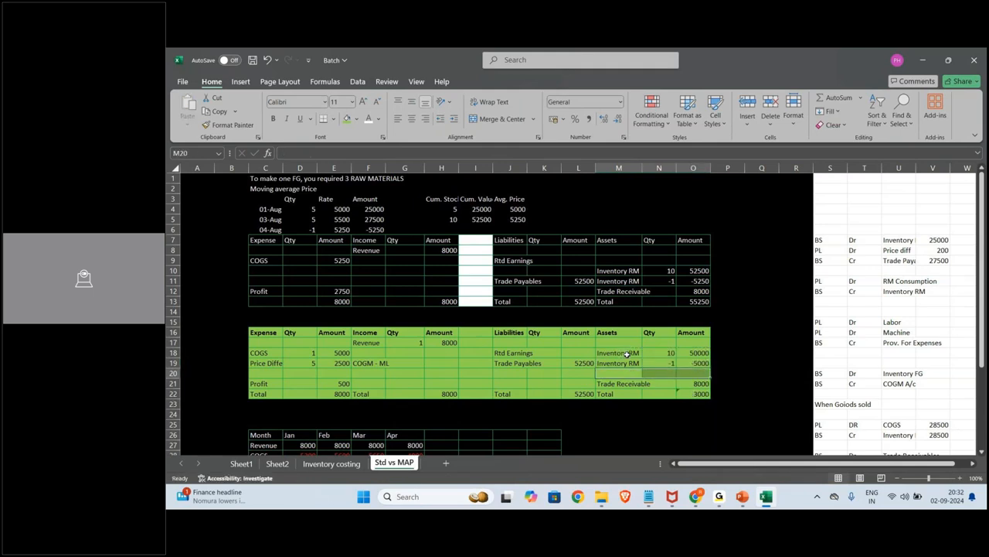
Set the COGM - ML line in row 19 of the green table to quantity 4 and amount 2000.
{"action": "left_click", "coordinate": [413, 360]}
{"action": "type", "text": "4"}
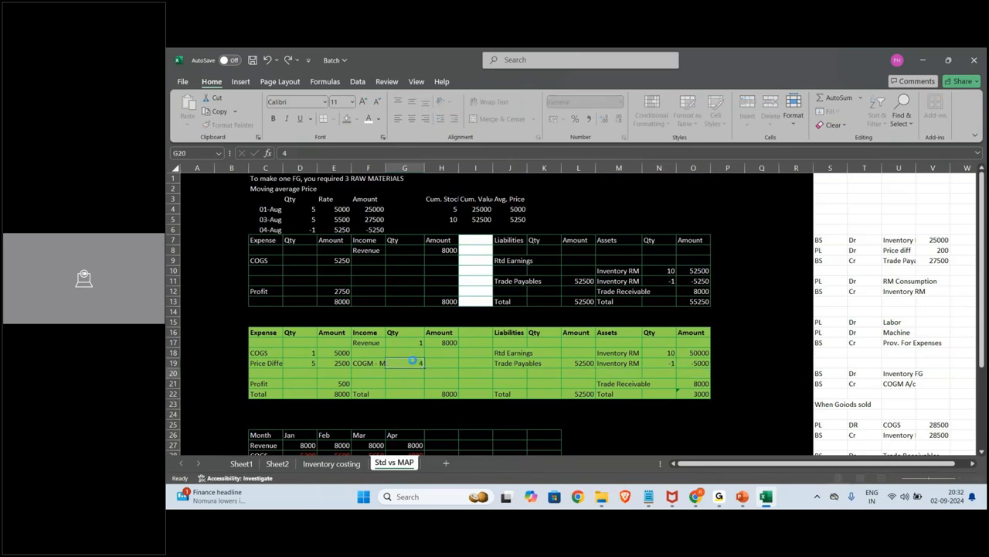
{"action": "key", "text": "Tab"}
{"action": "type", "text": "="}
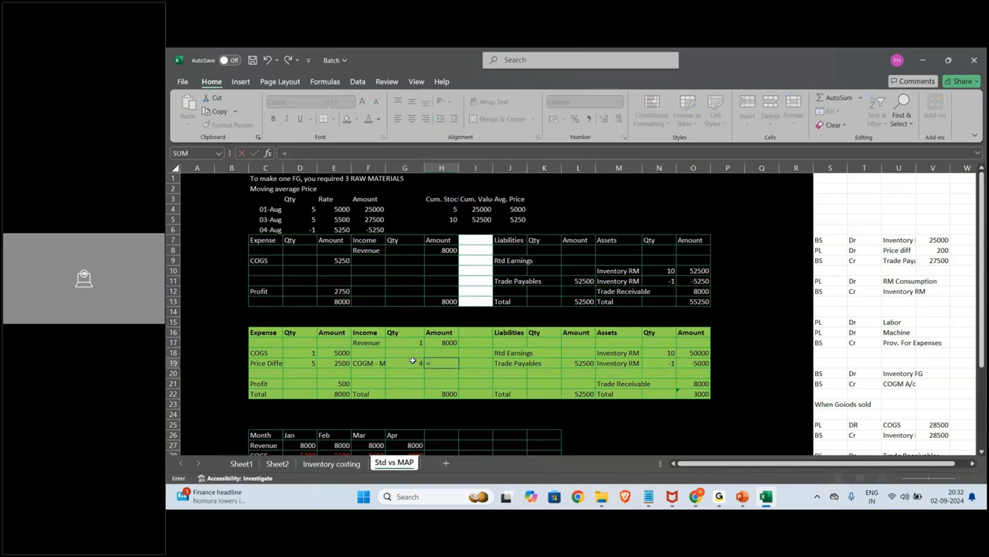
{"action": "key", "text": "Escape"}
{"action": "type", "text": "2000"}
{"action": "key", "text": "Return"}
Add a third Inventory RM line in row 20 of the green table with the amount 2000.
{"action": "left_click", "coordinate": [617, 370]}
{"action": "type", "text": "iNV"}
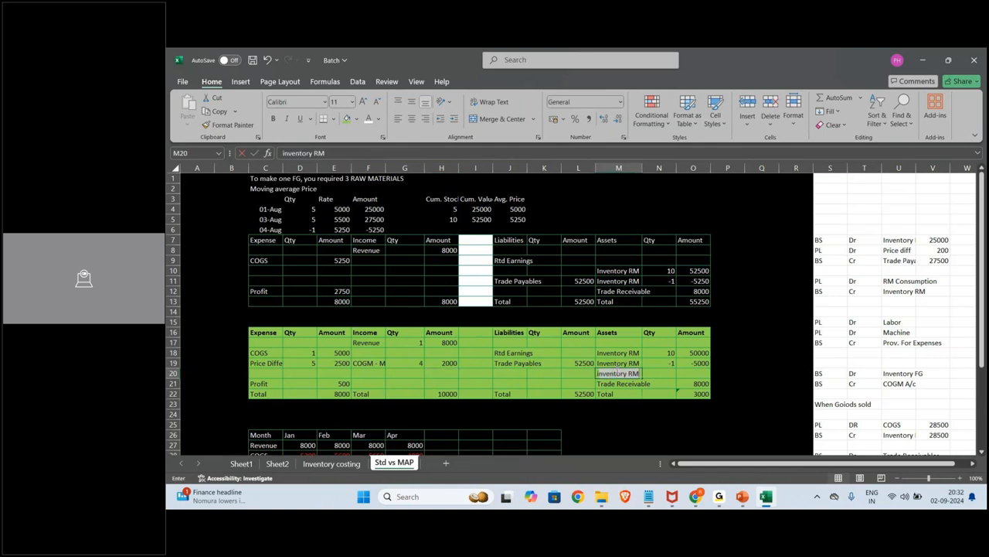
{"action": "key", "text": "BackSpace"}
{"action": "key", "text": "BackSpace"}
{"action": "key", "text": "BackSpace"}
{"action": "key", "text": "BackSpace"}
{"action": "key", "text": "Caps_Lock"}
{"action": "type", "text": "inventory"}
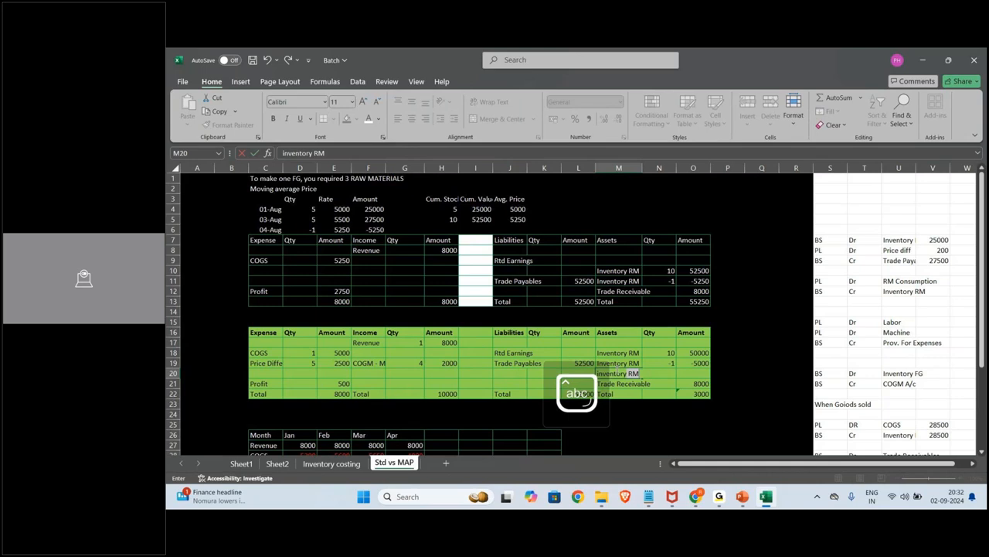
{"action": "key", "text": "Return"}
{"action": "key", "text": "Up"}
{"action": "key", "text": "Right"}
{"action": "key", "text": "Right"}
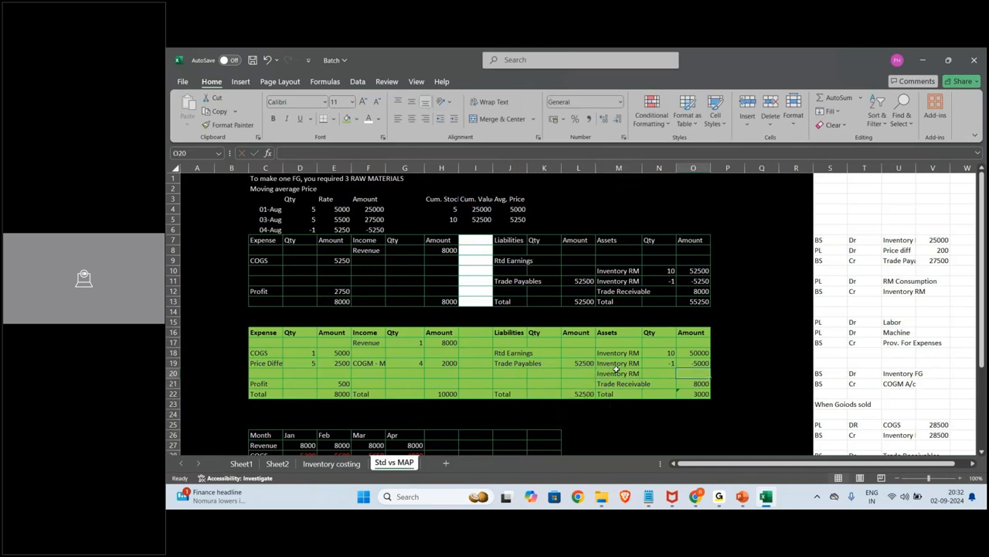
{"action": "type", "text": "2000"}
{"action": "key", "text": "Return"}
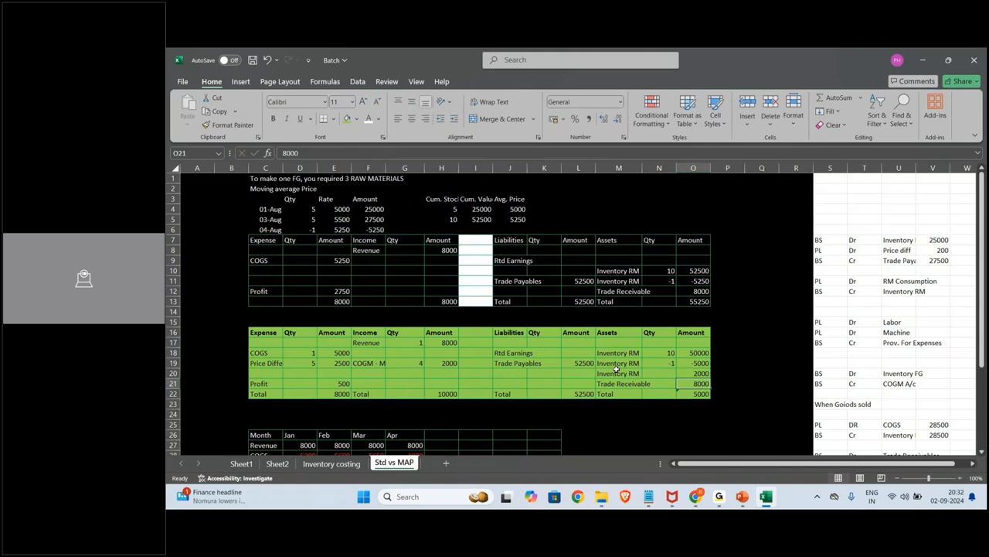
Set the Profit amount in E21 of the green table to 2500.
{"action": "left_click", "coordinate": [335, 383]}
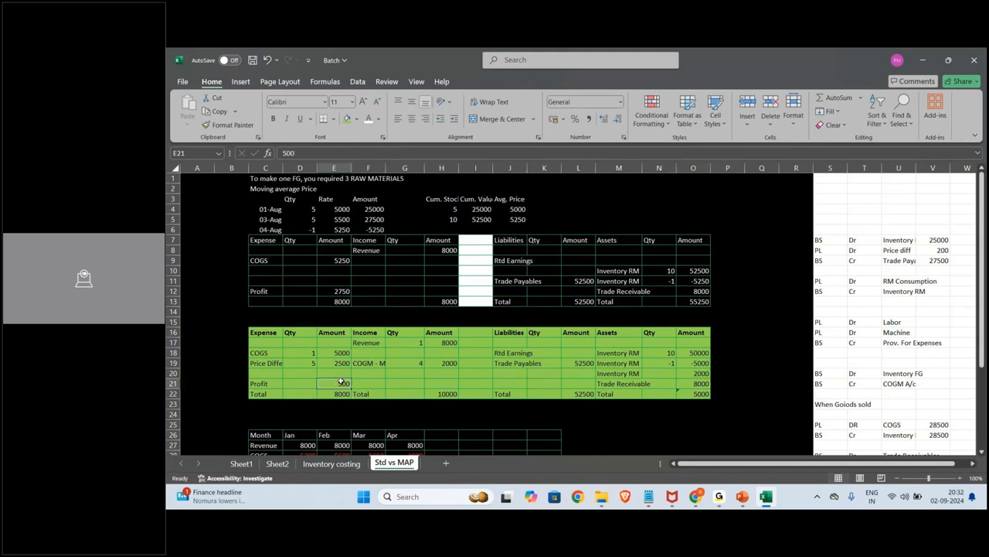
{"action": "key", "text": "Delete"}
{"action": "type", "text": "2500"}
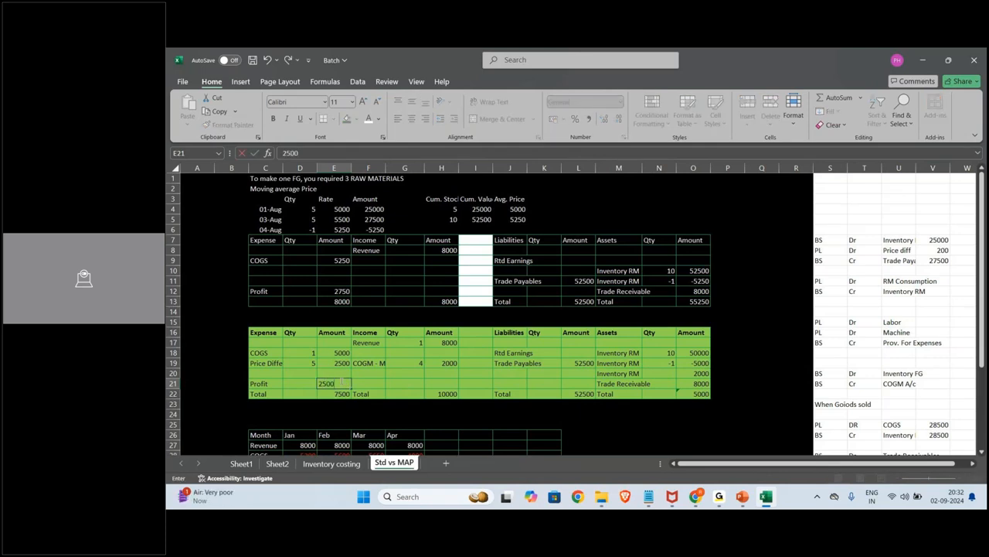
{"action": "key", "text": "Return"}
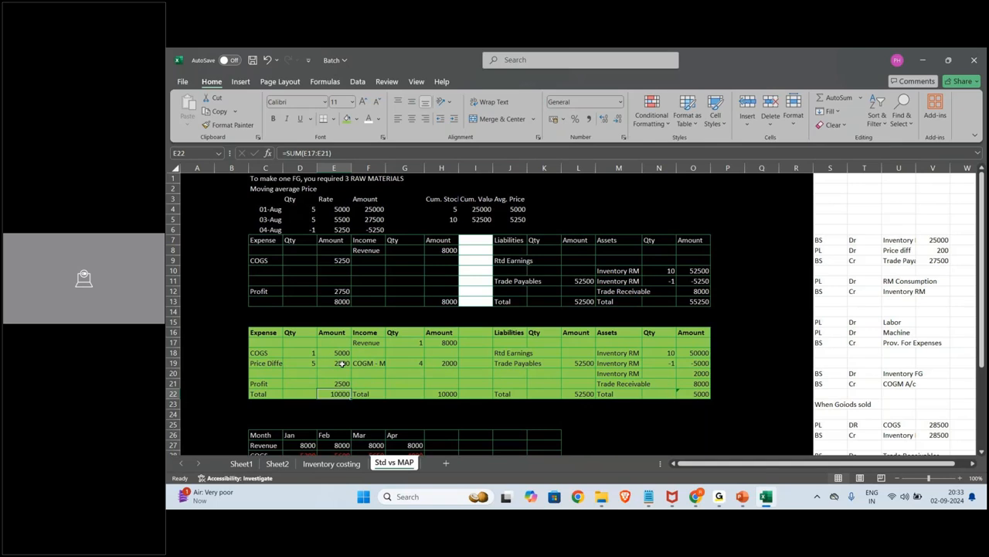
Review the price difference, revenue, profit and asset entries of the green table against the monthly margins below it.
{"action": "left_click", "coordinate": [294, 362]}
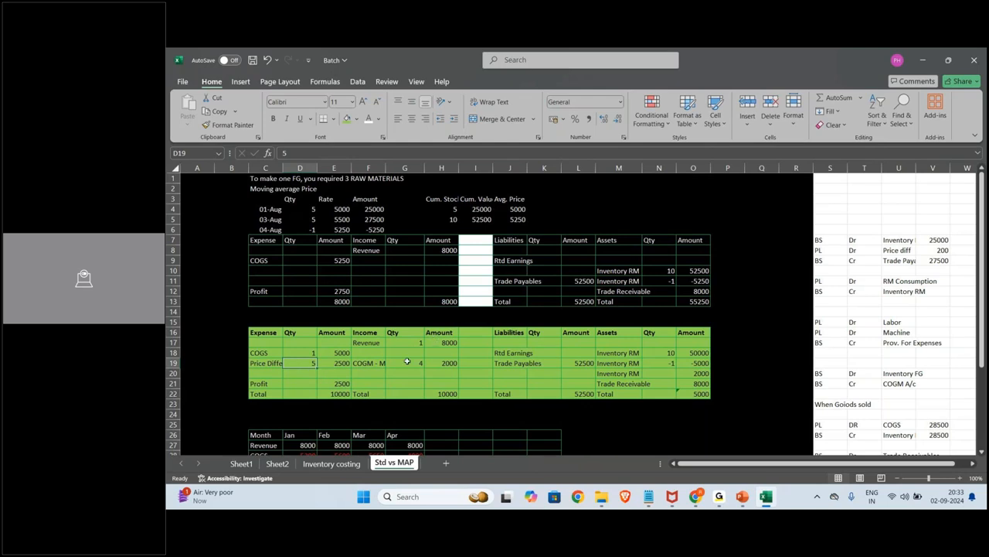
{"action": "left_click", "coordinate": [419, 340]}
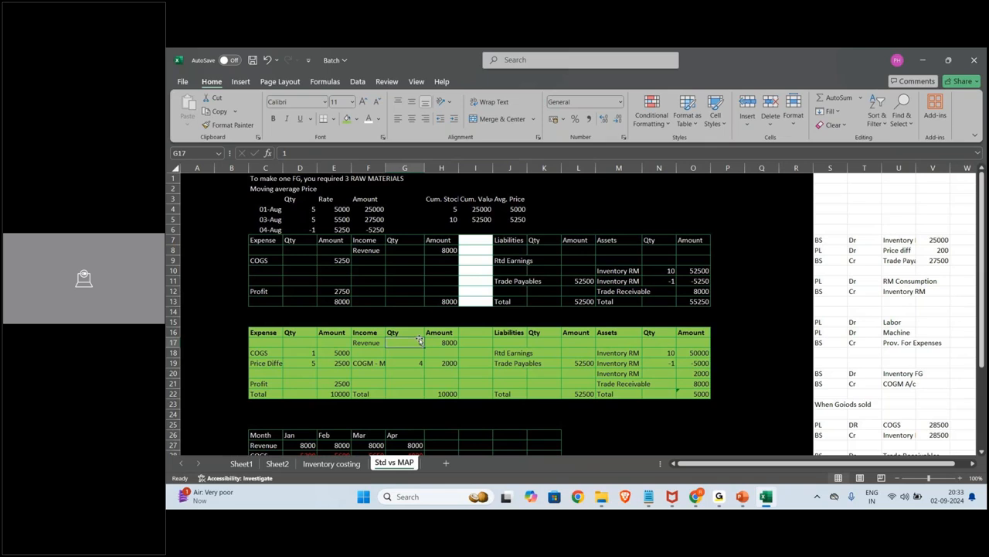
{"action": "left_click", "coordinate": [323, 383]}
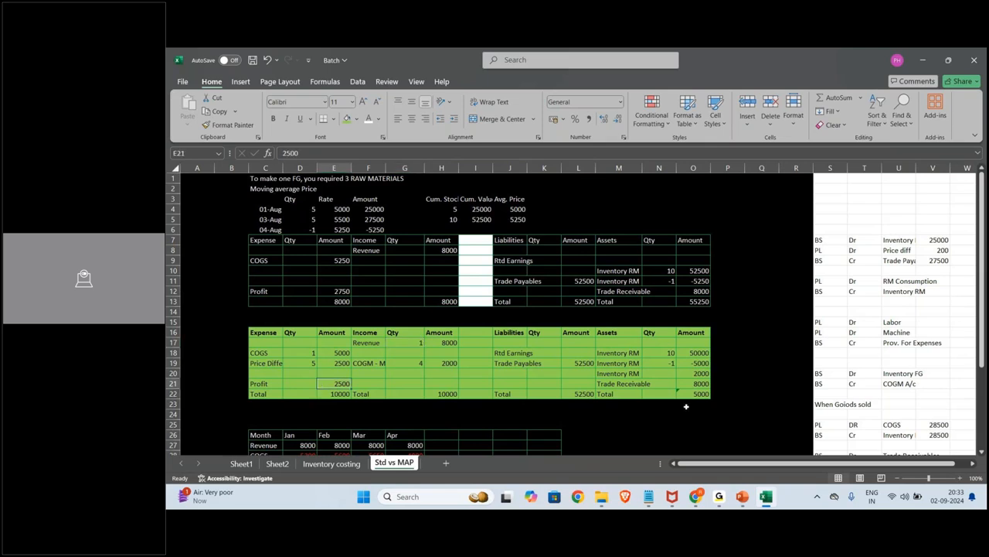
{"action": "left_click", "coordinate": [702, 383]}
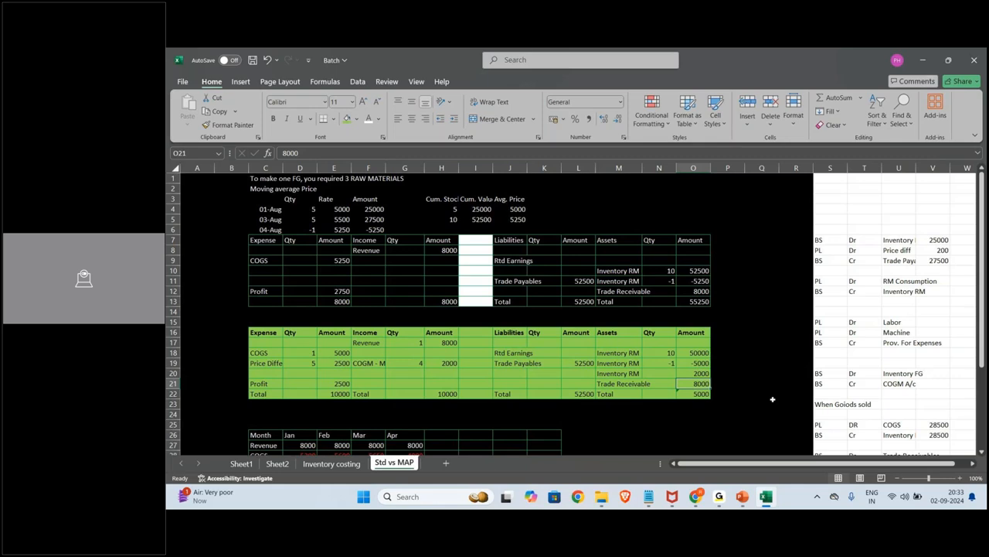
{"action": "left_click", "coordinate": [685, 374]}
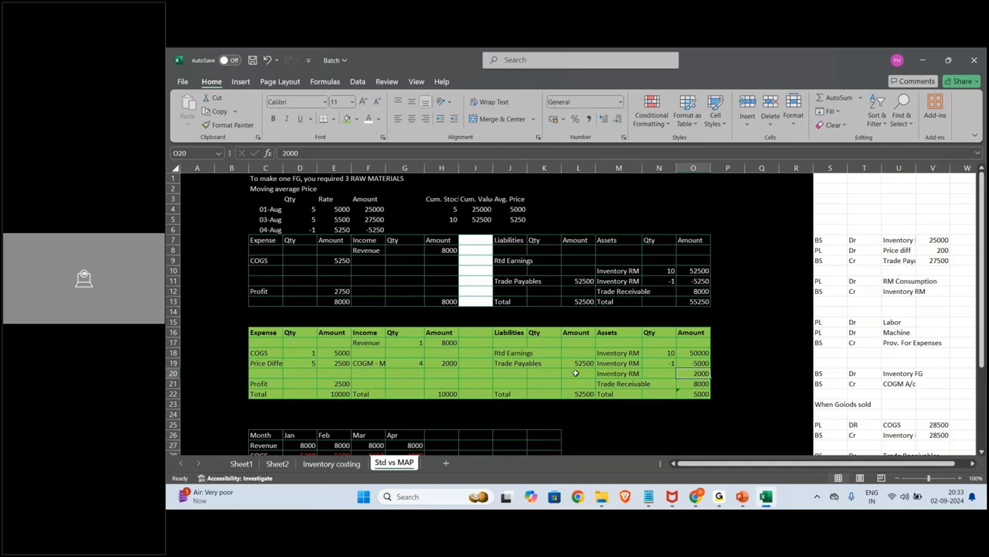
{"action": "scroll", "coordinate": [576, 373], "scroll_direction": "down", "scroll_amount": 4}
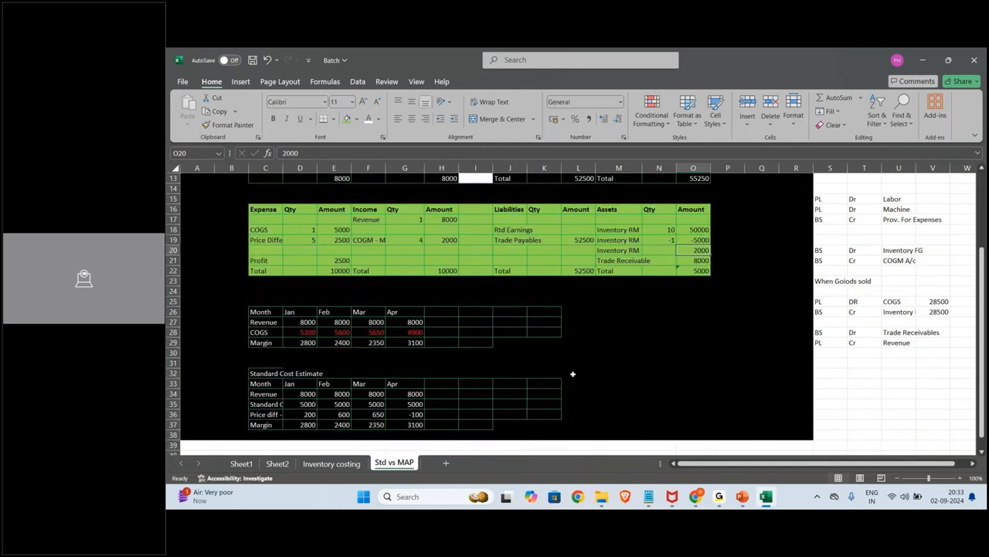
{"action": "left_click", "coordinate": [311, 345]}
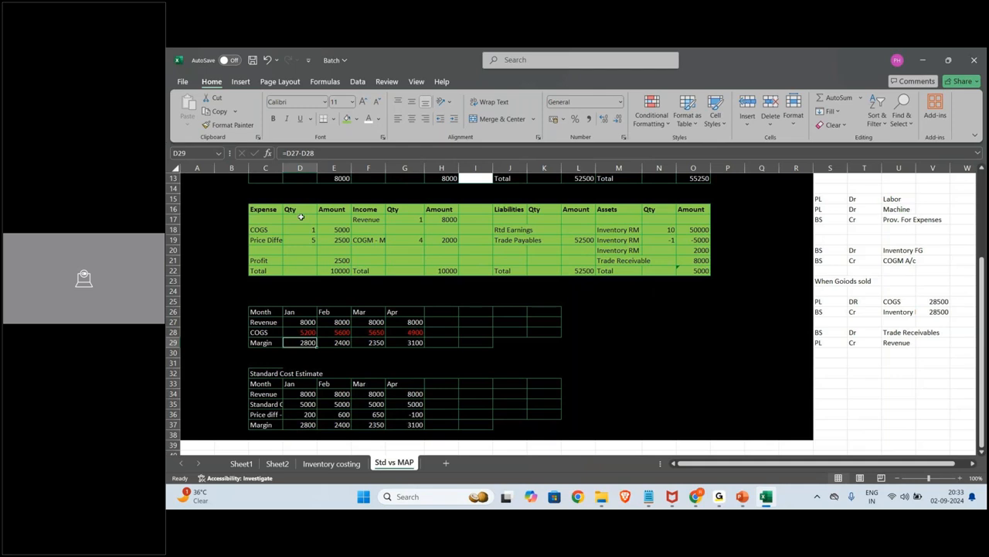
{"action": "scroll", "coordinate": [301, 217], "scroll_direction": "up", "scroll_amount": 2}
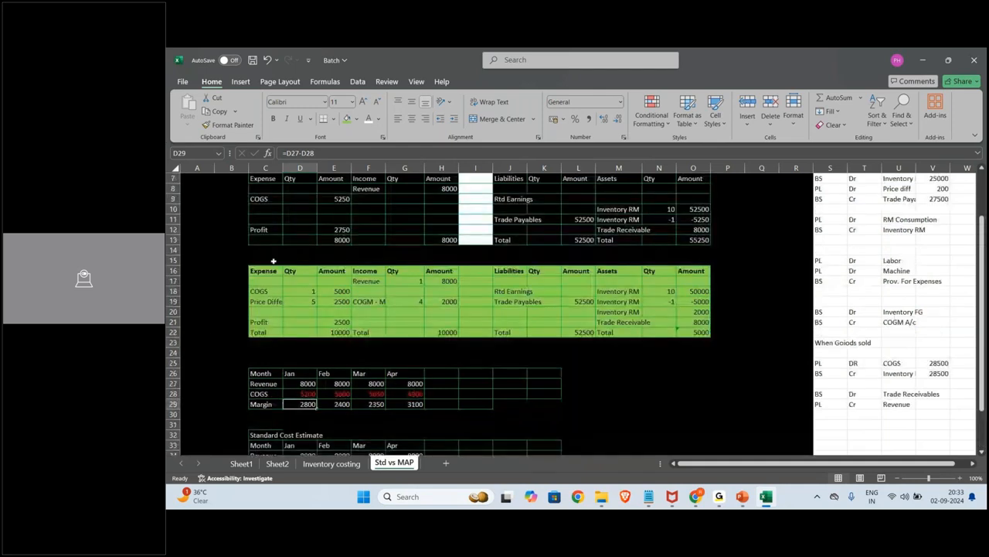
{"action": "scroll", "coordinate": [273, 262], "scroll_direction": "up", "scroll_amount": 2}
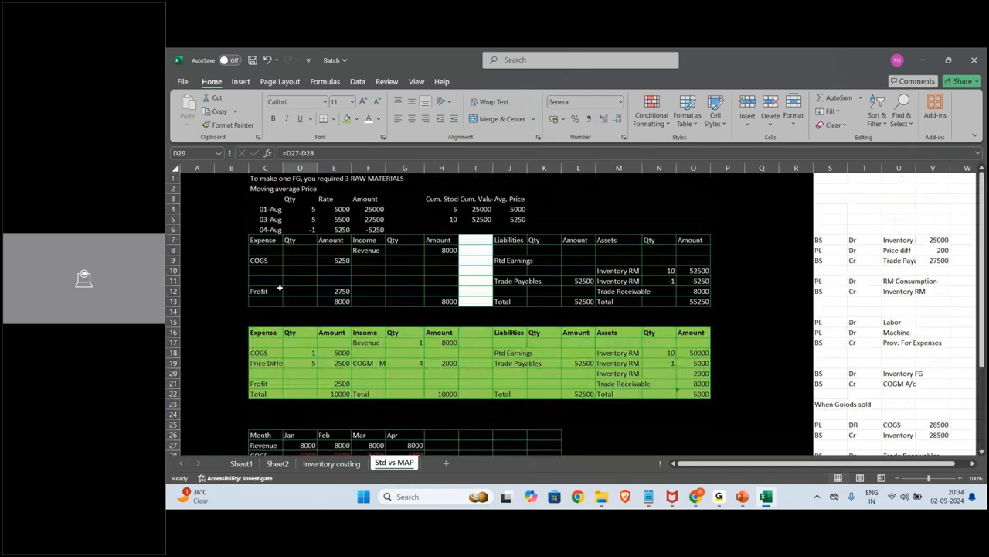
Title the green table "Standard PRice" in C15, using the formatting of the "Moving average Price" heading.
{"action": "left_click", "coordinate": [290, 190]}
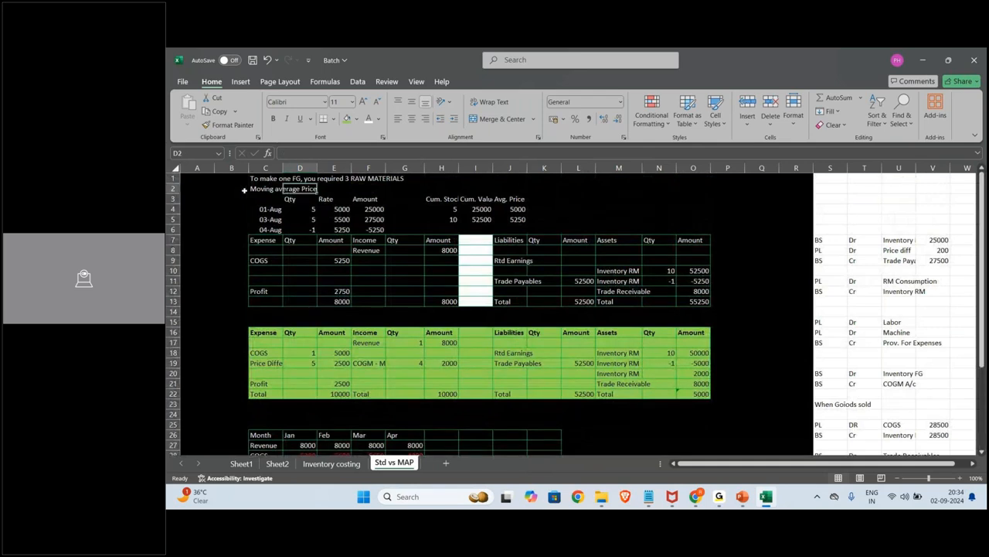
{"action": "left_click", "coordinate": [254, 189]}
{"action": "key", "text": "ctrl+c"}
{"action": "left_click", "coordinate": [265, 321]}
{"action": "key", "text": "ctrl+v"}
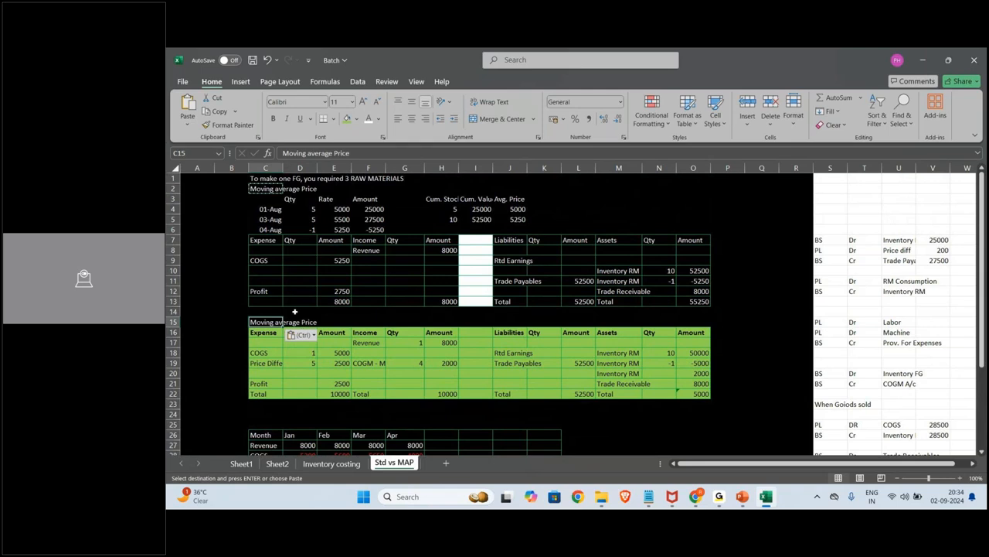
{"action": "type", "text": "Standard PRi"}
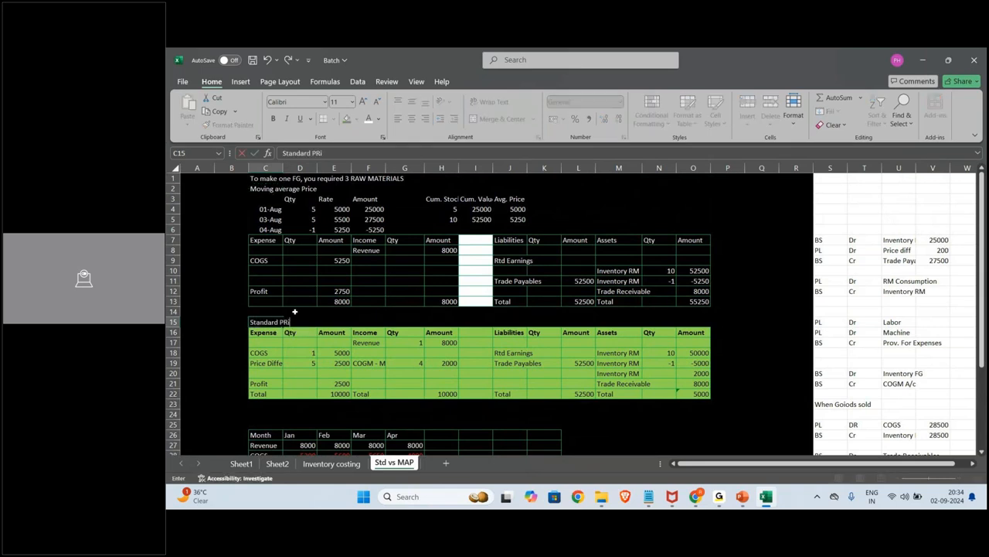
{"action": "type", "text": "ce"}
{"action": "key", "text": "Return"}
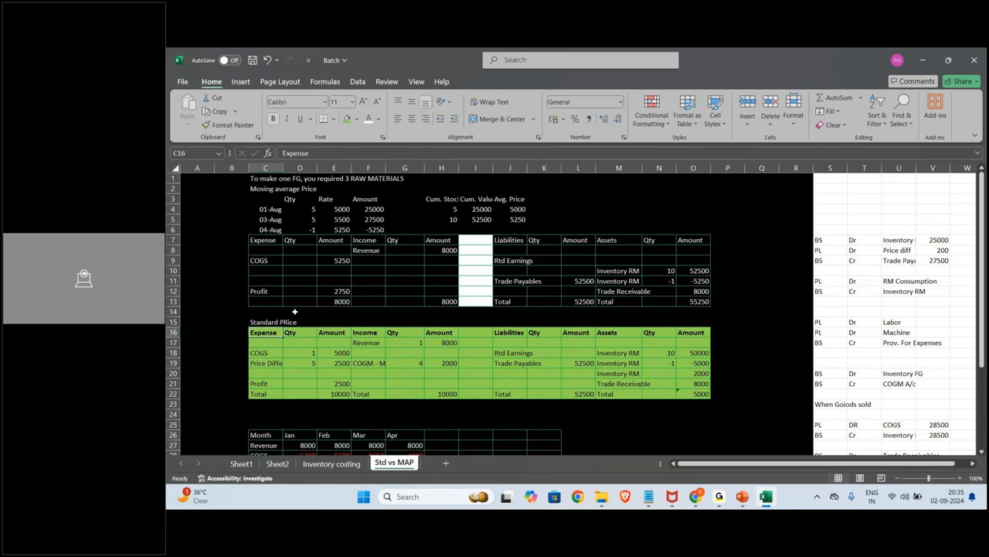
Copy the "Moving average Price" heading from C2 to C25, above the first monthly margin table.
{"action": "scroll", "coordinate": [294, 311], "scroll_direction": "down", "scroll_amount": 6}
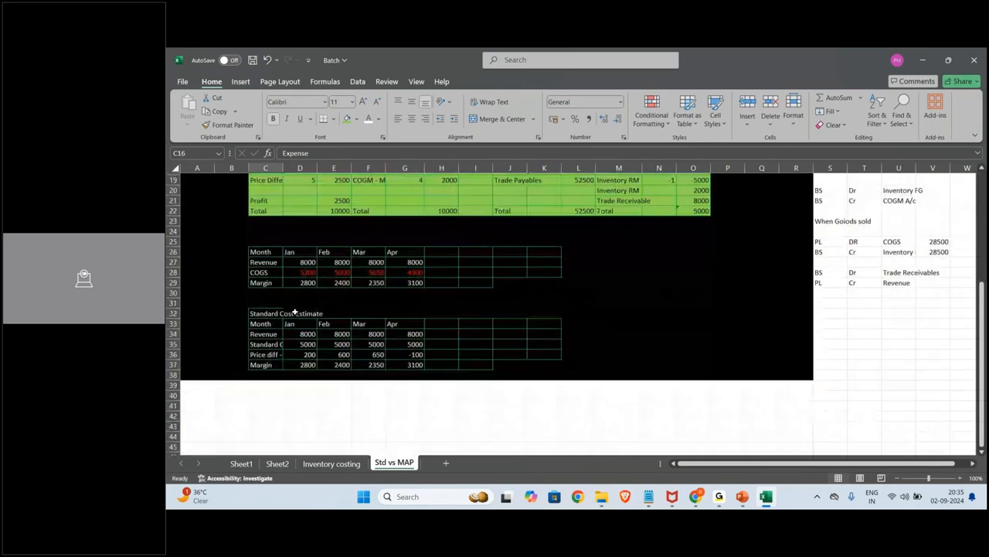
{"action": "scroll", "coordinate": [280, 236], "scroll_direction": "up", "scroll_amount": 6}
{"action": "left_click", "coordinate": [272, 188]}
{"action": "key", "text": "ctrl+c"}
{"action": "scroll", "coordinate": [276, 231], "scroll_direction": "down", "scroll_amount": 6}
{"action": "left_click", "coordinate": [265, 239]}
{"action": "key", "text": "ctrl+v"}
Apply the green formatting of the Total cell C22 to the Standard Cost Estimate table, C33:J37.
{"action": "left_click", "coordinate": [265, 208]}
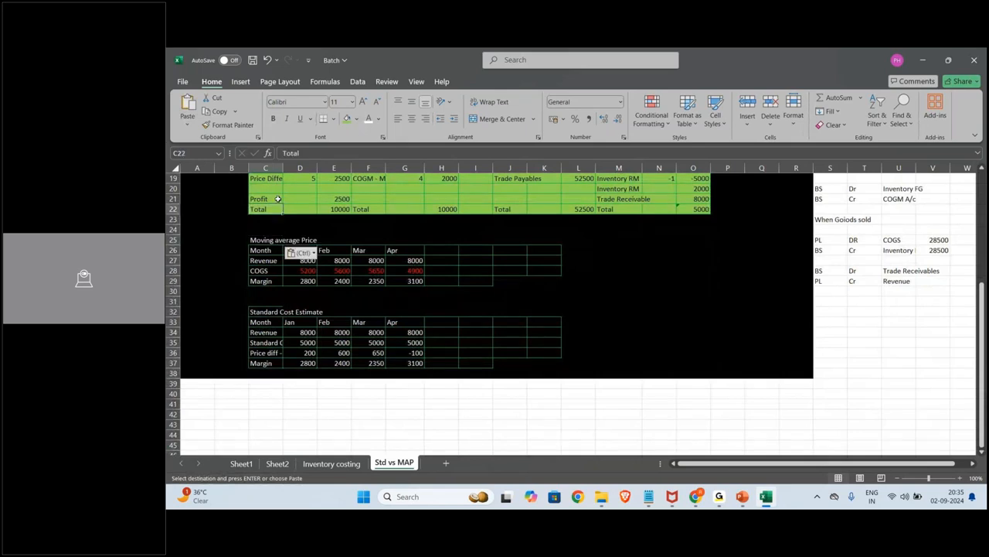
{"action": "left_click", "coordinate": [211, 125]}
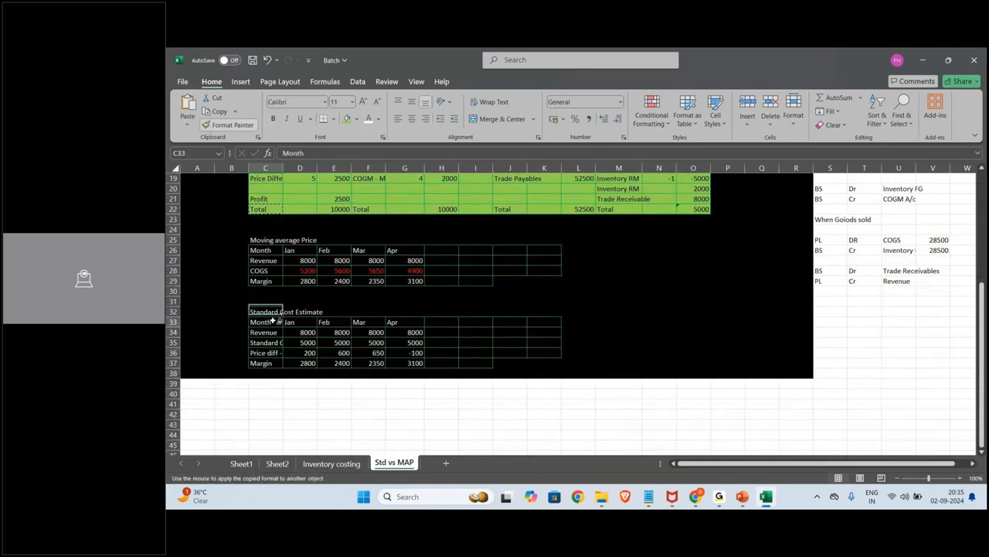
{"action": "mouse_move", "coordinate": [272, 319]}
{"action": "left_mouse_down"}
{"action": "mouse_move", "coordinate": [418, 362]}
{"action": "mouse_move", "coordinate": [511, 363]}
{"action": "left_mouse_up"}
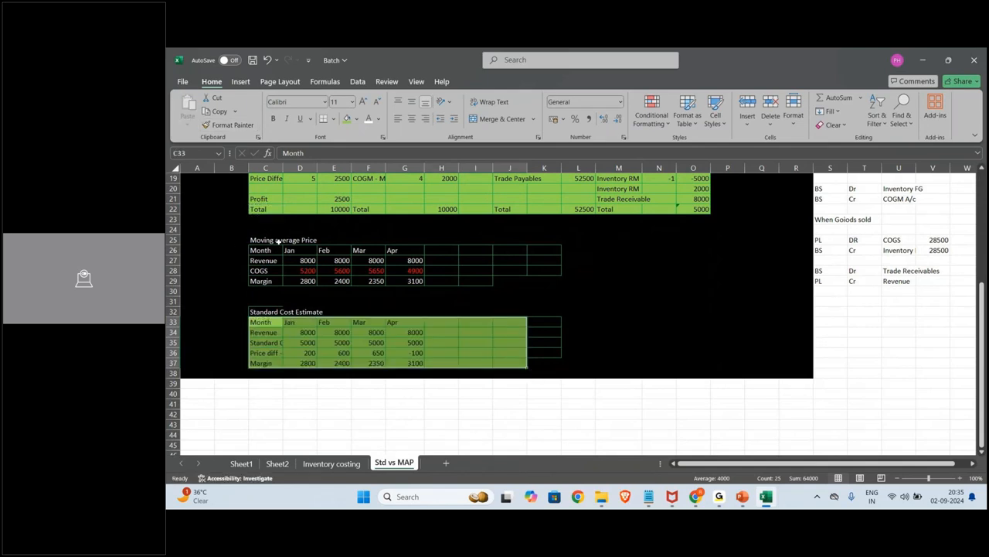
Give the monthly Moving average Price table, C26:K29, a white fill and black font.
{"action": "left_click_drag", "start_coordinate": [263, 249], "coordinate": [549, 281]}
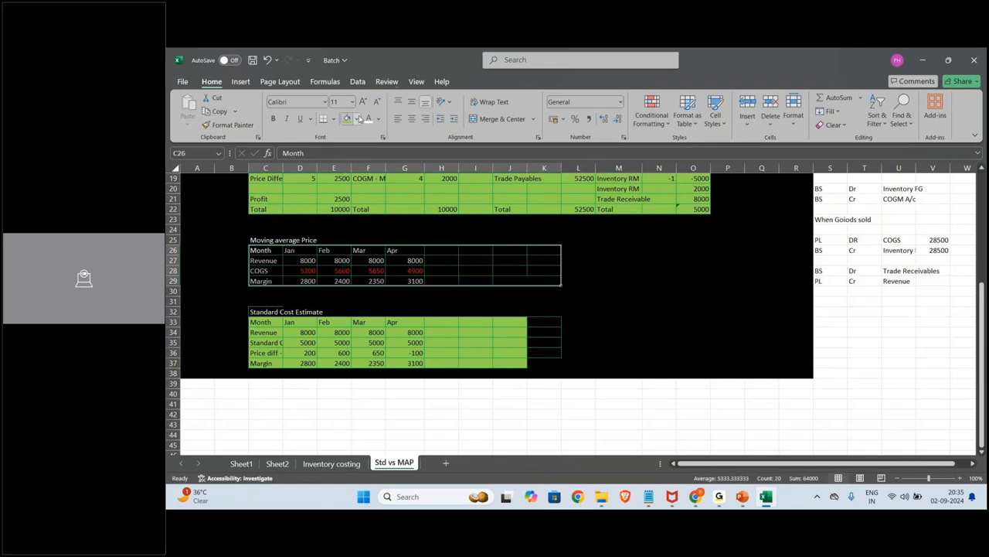
{"action": "left_click", "coordinate": [359, 117]}
{"action": "left_click", "coordinate": [347, 150]}
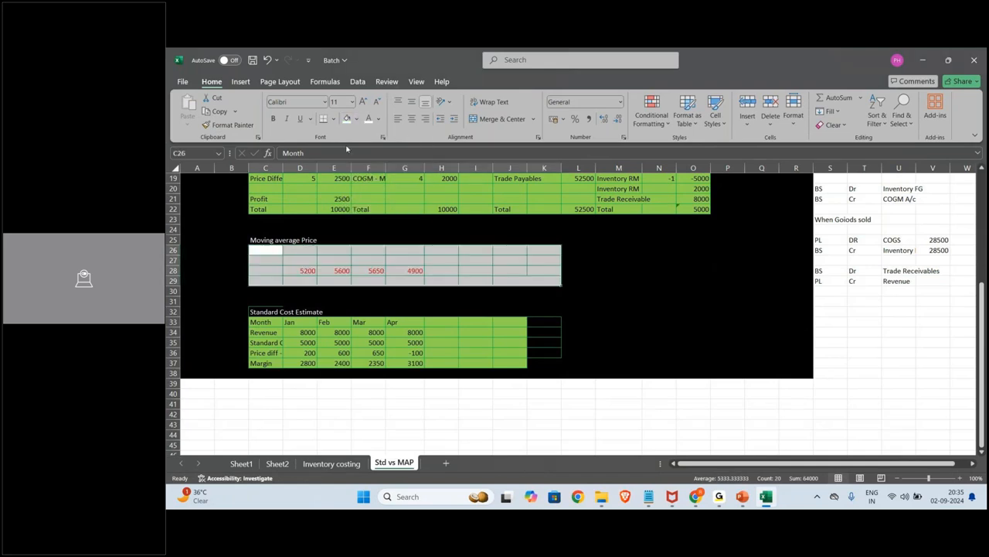
{"action": "left_click", "coordinate": [378, 118]}
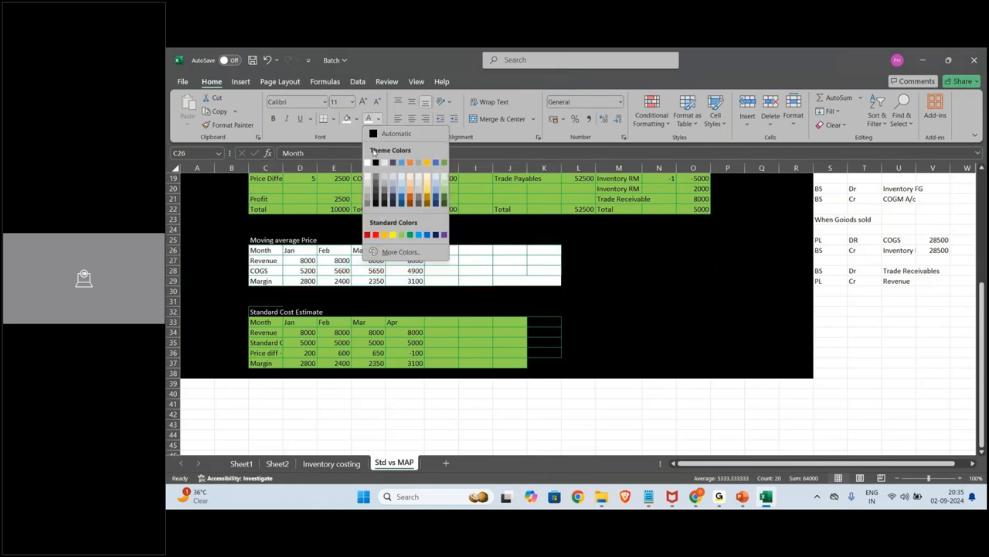
{"action": "left_click", "coordinate": [375, 162]}
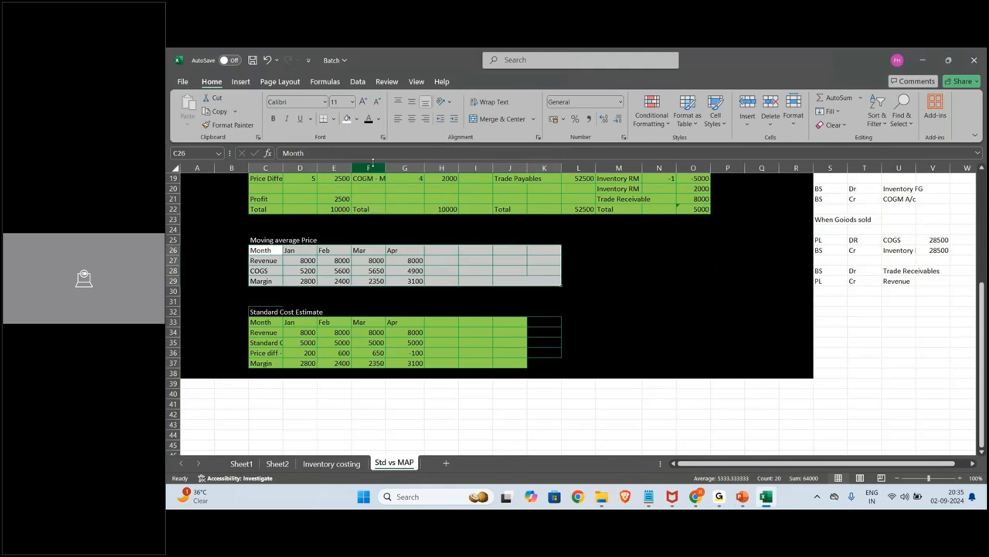
Compare the two monthly margin tables, and examine the COGM - ML amount and the third Inventory RM amount in the Standard PRice table.
{"action": "left_click", "coordinate": [272, 241]}
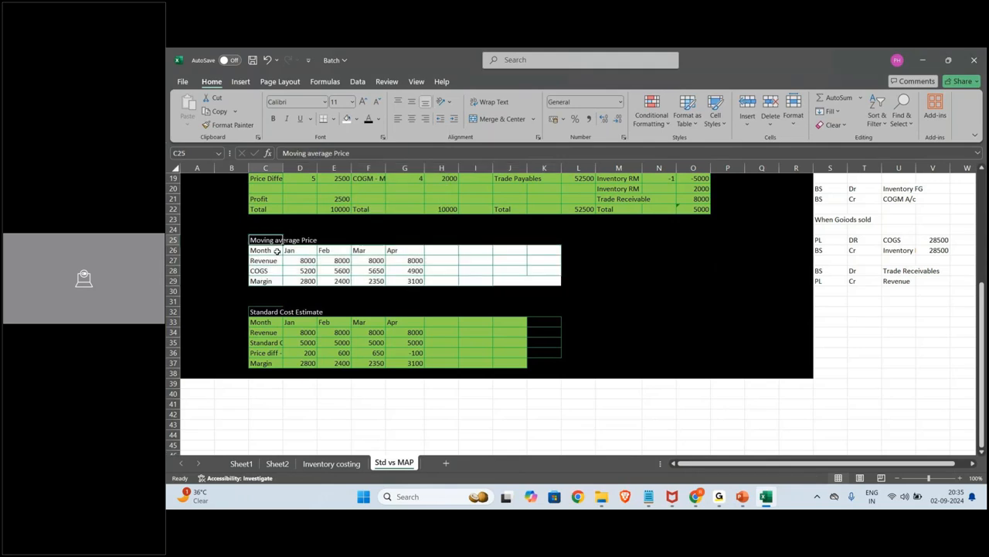
{"action": "left_click", "coordinate": [276, 310]}
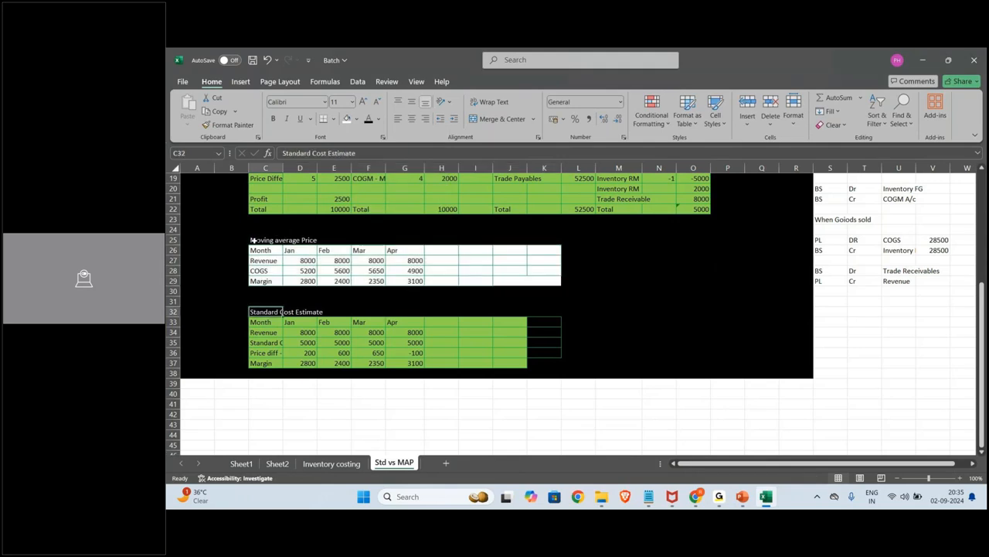
{"action": "scroll", "coordinate": [256, 250], "scroll_direction": "down", "scroll_amount": 2}
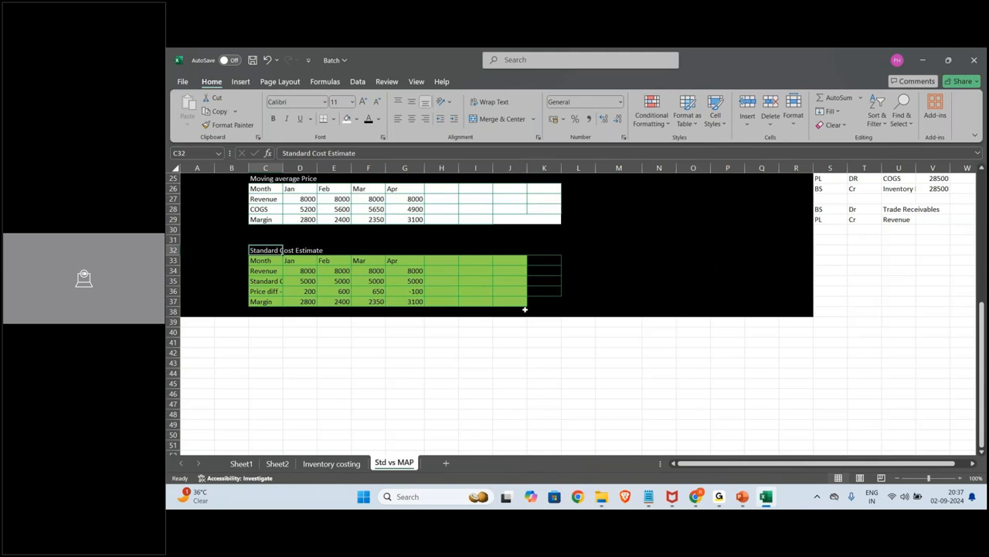
{"action": "scroll", "coordinate": [525, 309], "scroll_direction": "up", "scroll_amount": 4}
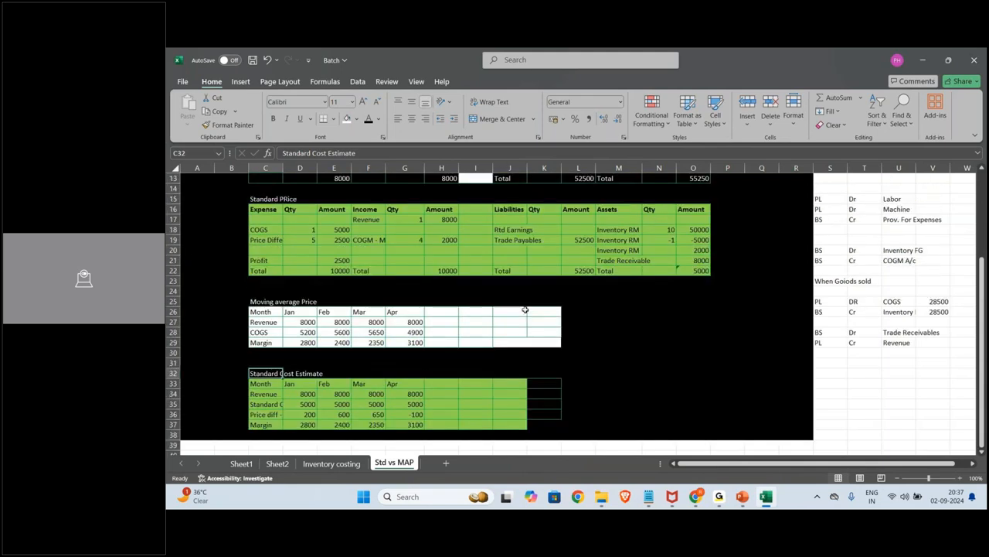
{"action": "scroll", "coordinate": [525, 309], "scroll_direction": "up", "scroll_amount": 2}
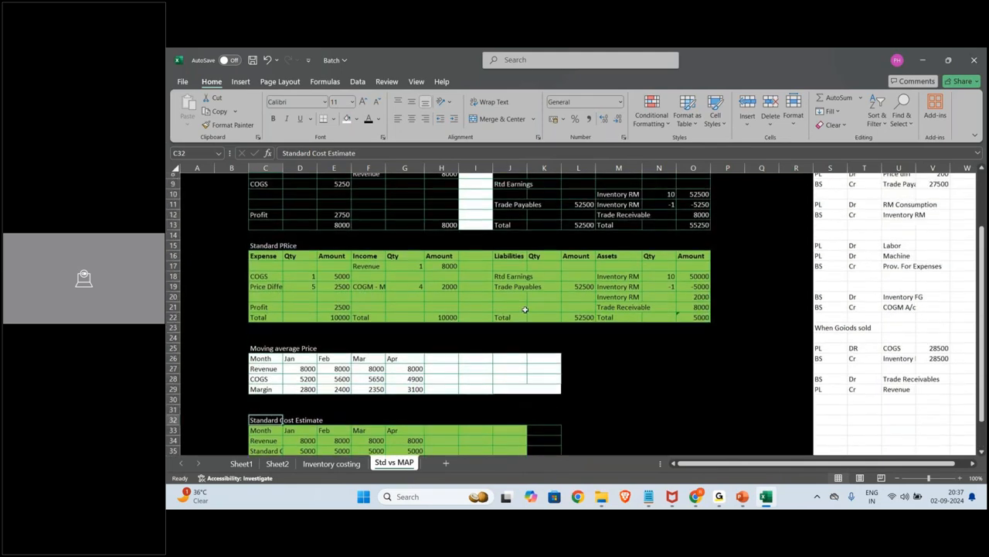
{"action": "scroll", "coordinate": [525, 309], "scroll_direction": "up", "scroll_amount": 1}
{"action": "scroll", "coordinate": [525, 309], "scroll_direction": "up", "scroll_amount": 2}
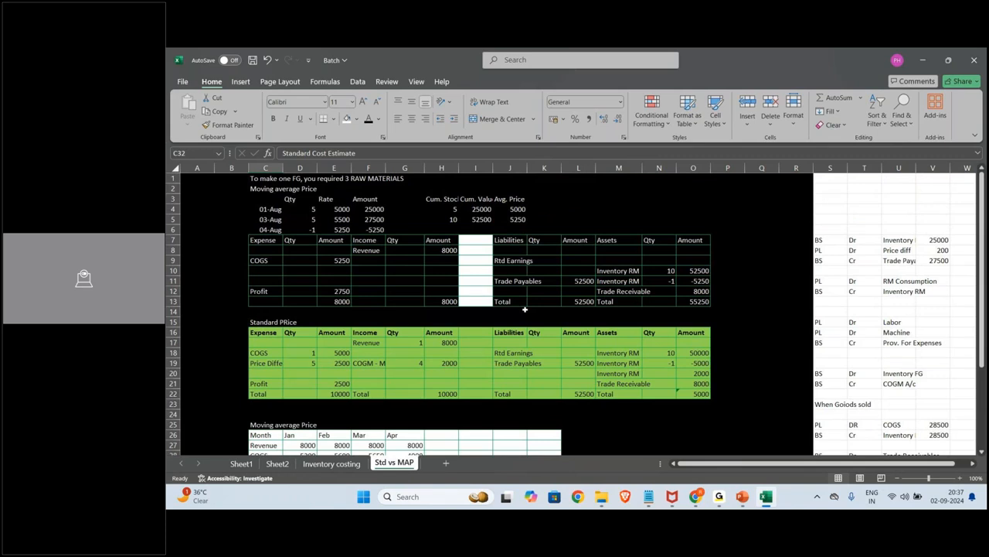
{"action": "left_click", "coordinate": [449, 364]}
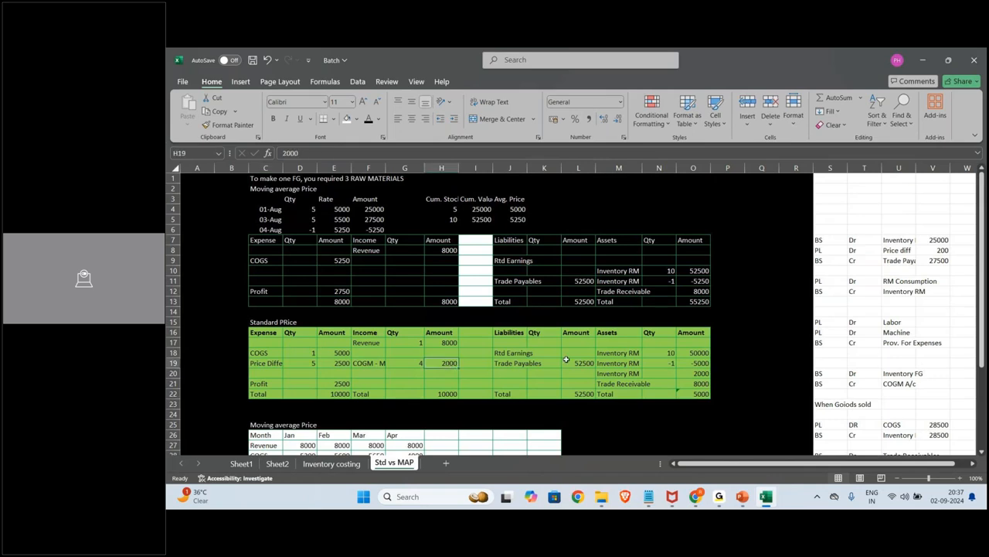
{"action": "left_click", "coordinate": [699, 374]}
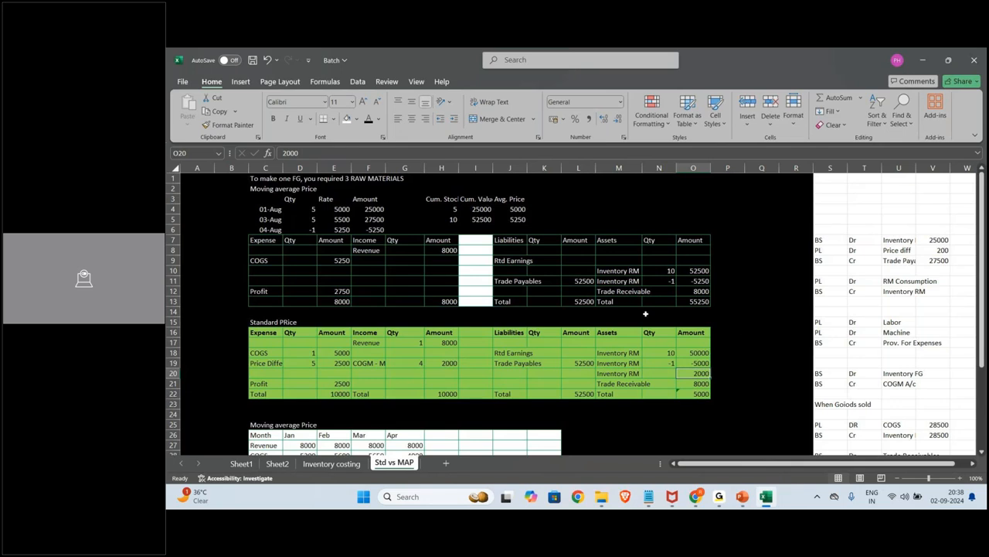
Insert five blank rows at row 31, between the Moving average Price and Standard Cost Estimate monthly tables.
{"action": "scroll", "coordinate": [645, 313], "scroll_direction": "down", "scroll_amount": 4}
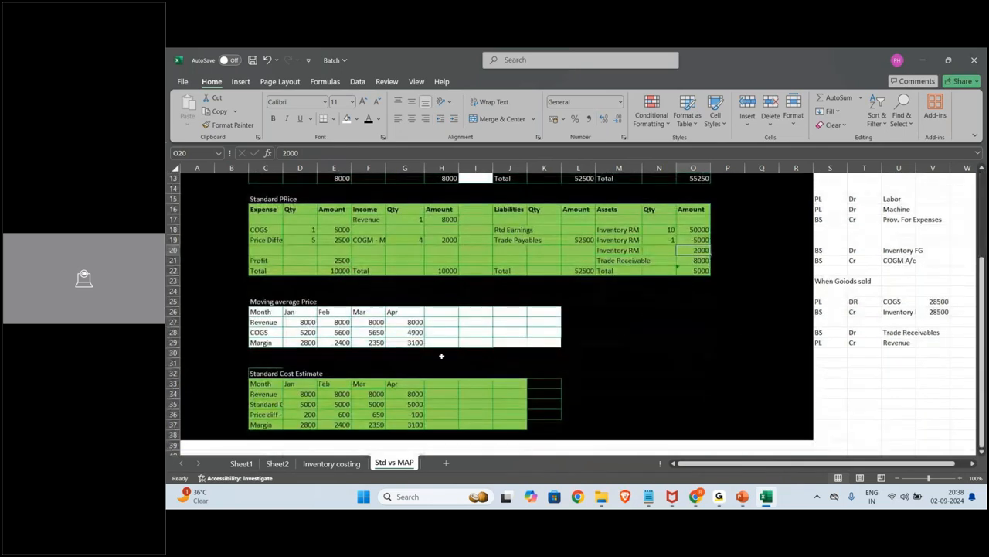
{"action": "left_click", "coordinate": [216, 363]}
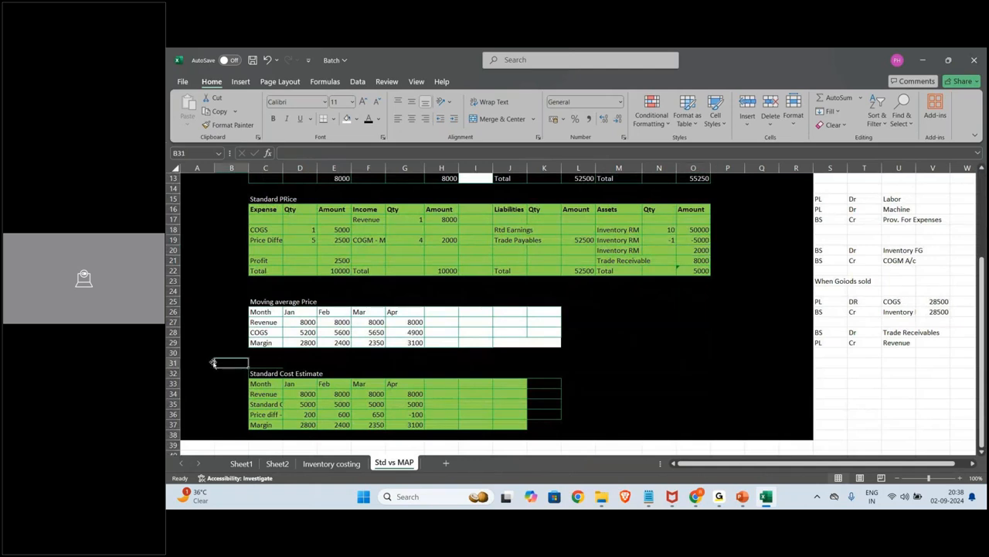
{"action": "left_click", "coordinate": [173, 363]}
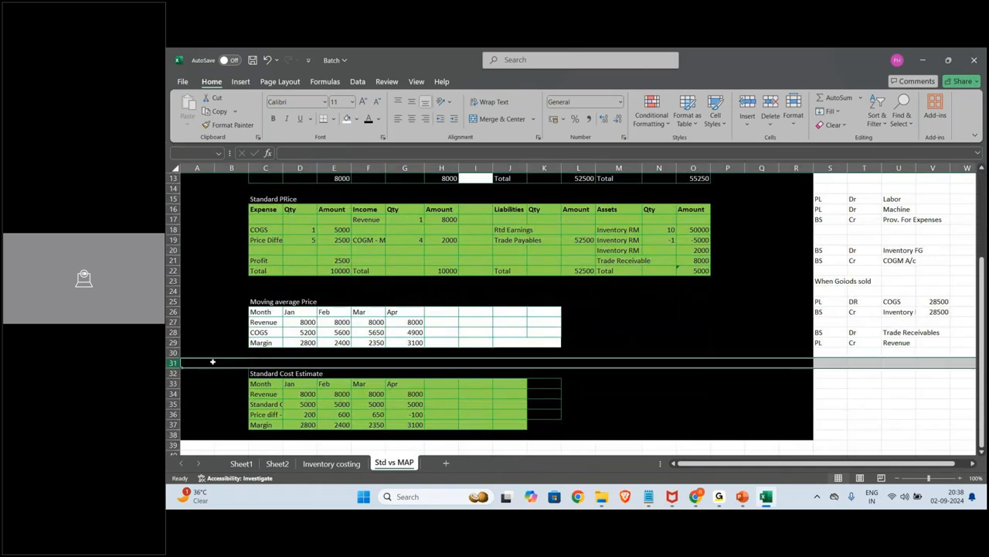
{"action": "key", "text": "ctrl+plus"}
{"action": "key", "text": "ctrl+plus"}
{"action": "key", "text": "ctrl+plus"}
{"action": "key", "text": "ctrl+plus"}
{"action": "key", "text": "ctrl+plus"}
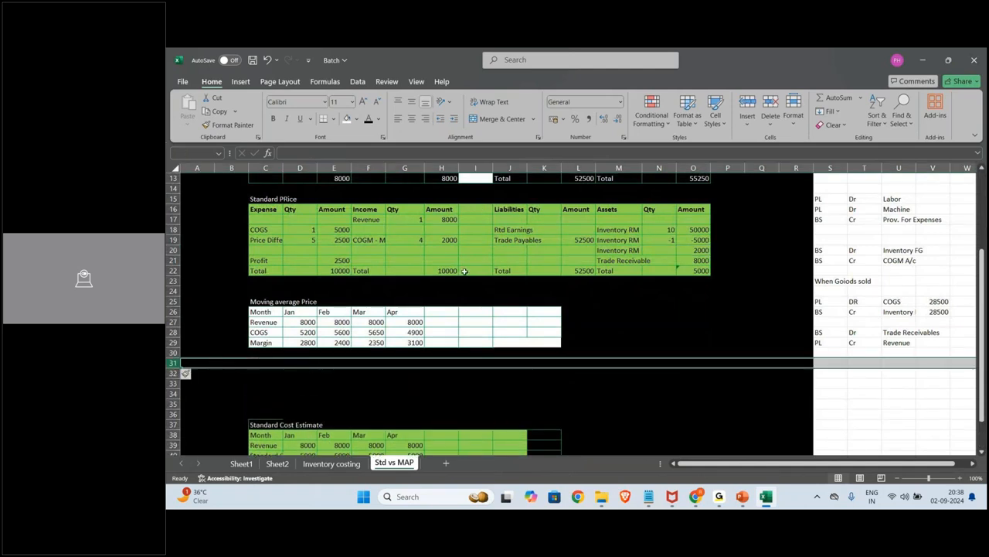
{"action": "left_click", "coordinate": [271, 301]}
{"action": "left_click_drag", "start_coordinate": [271, 301], "coordinate": [547, 344]}
{"action": "key", "text": "ctrl+c"}
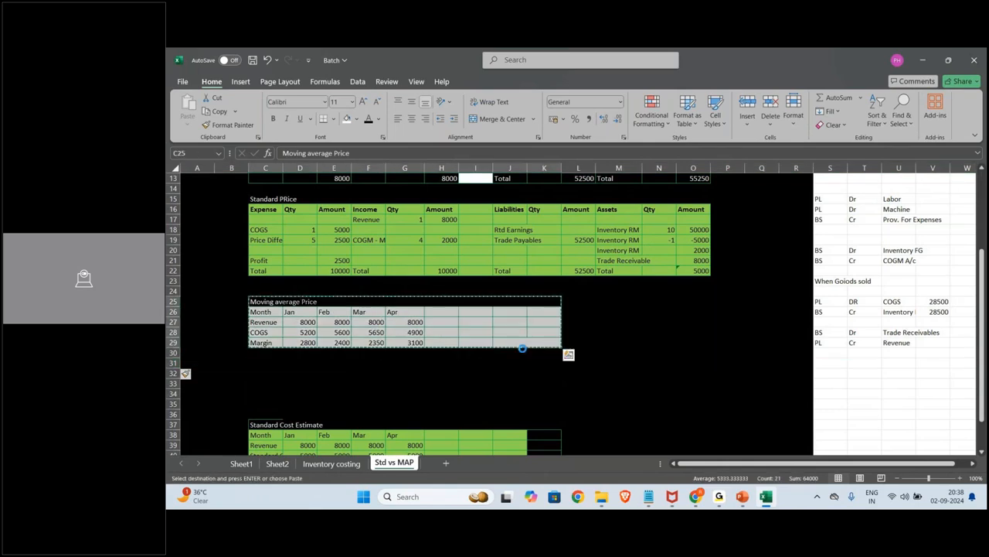
{"action": "key", "text": "Escape"}
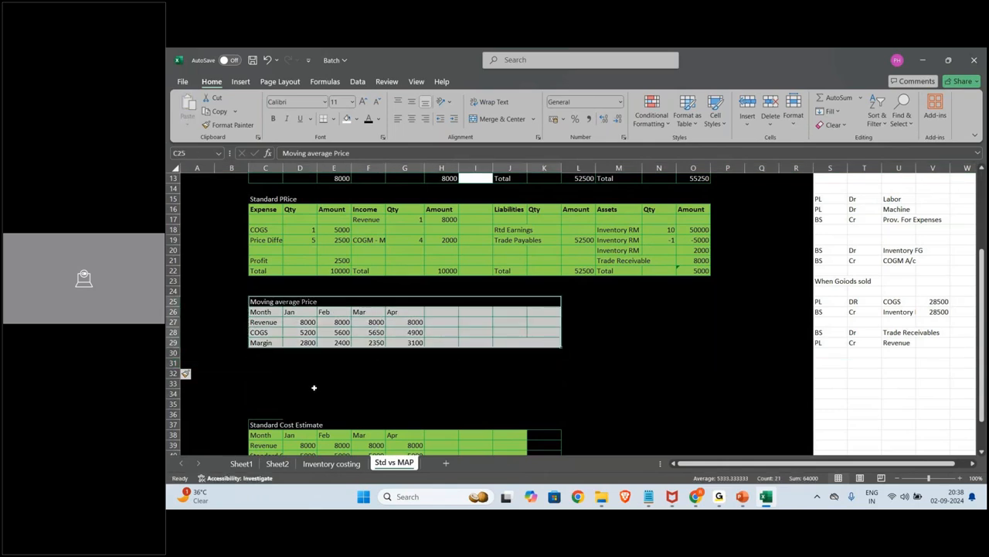
Set February's standard cost in the Standard Cost Estimate table, cell E40, to 5200.
{"action": "scroll", "coordinate": [282, 360], "scroll_direction": "down", "scroll_amount": 3}
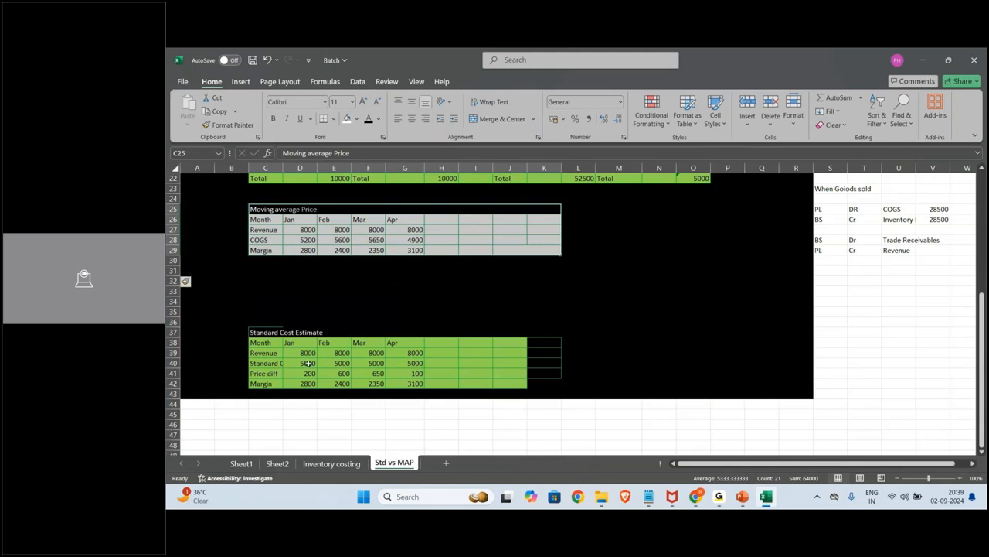
{"action": "left_click_drag", "start_coordinate": [308, 363], "coordinate": [308, 372]}
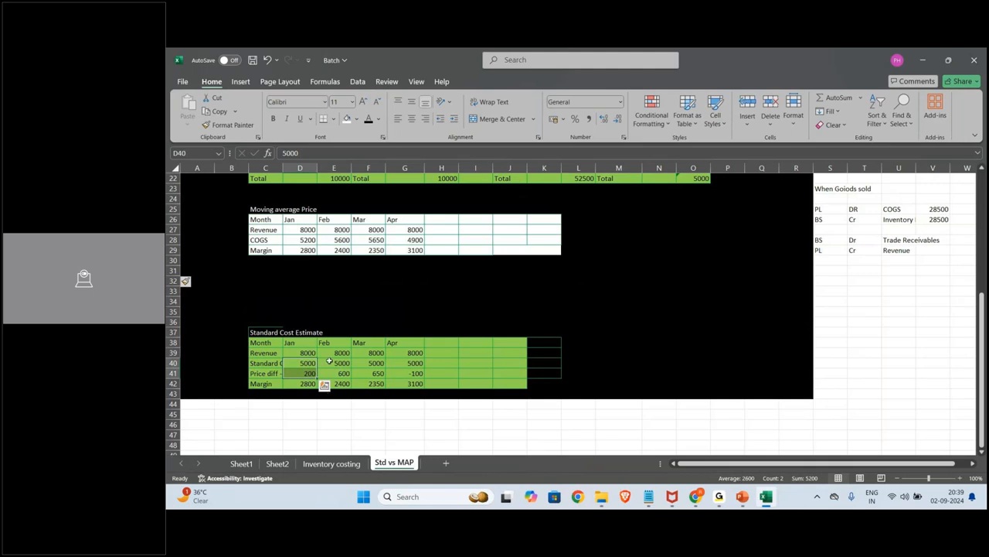
{"action": "left_click", "coordinate": [341, 362]}
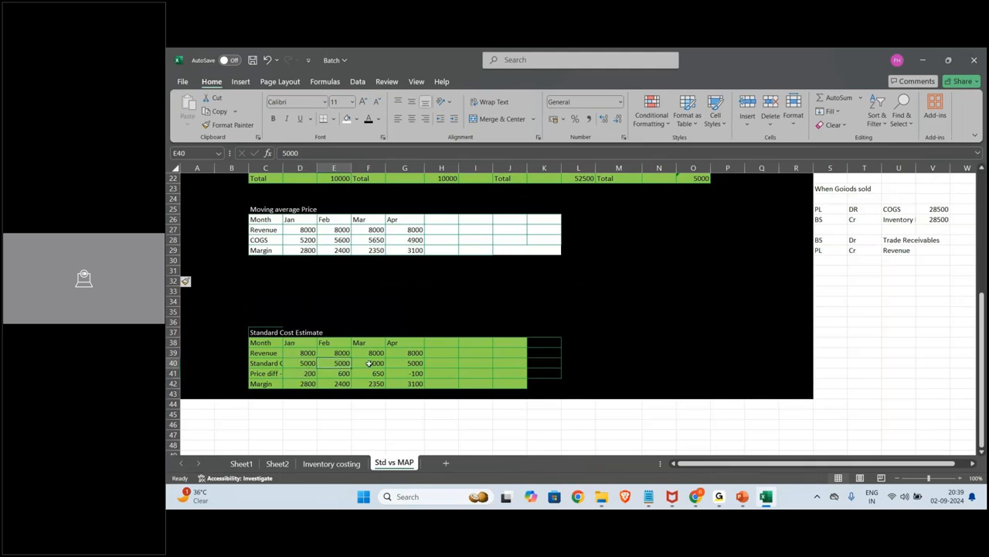
{"action": "type", "text": "529"}
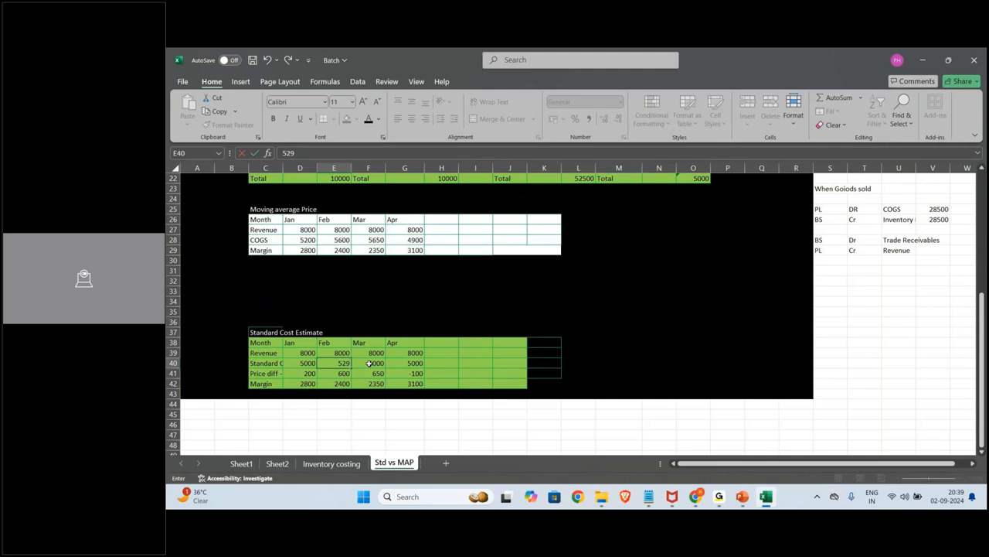
{"action": "type", "text": "00"}
{"action": "key", "text": "Return"}
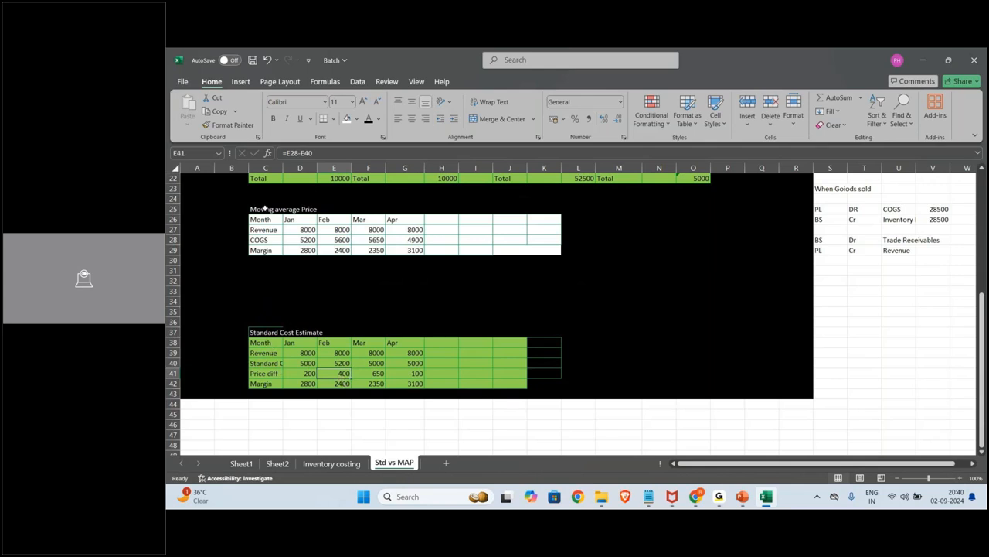
Enter the label "Cost" in C32 and the value 100 beside it in D32.
{"action": "left_click", "coordinate": [270, 282]}
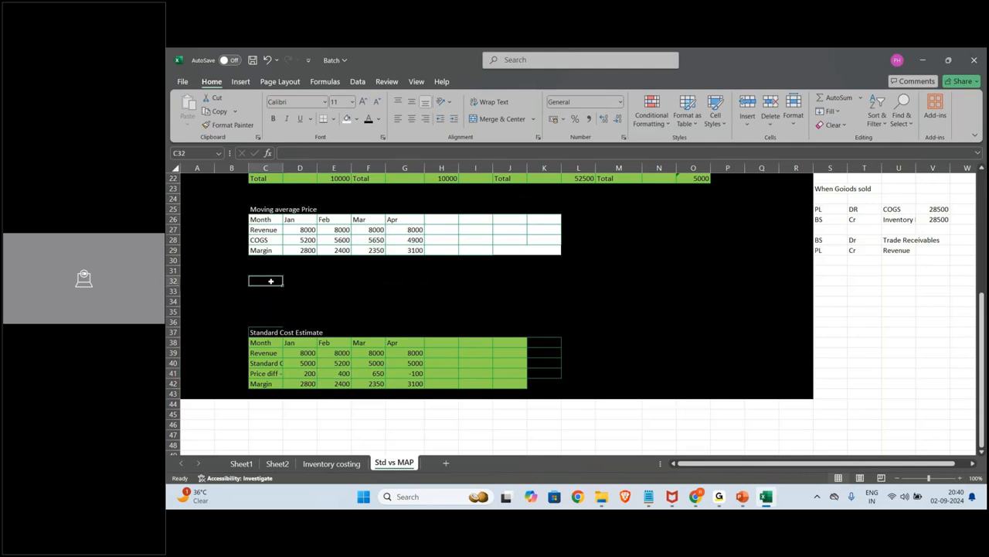
{"action": "type", "text": "Cost"}
{"action": "key", "text": "Return"}
{"action": "key", "text": "Up"}
{"action": "key", "text": "Right"}
{"action": "type", "text": "100"}
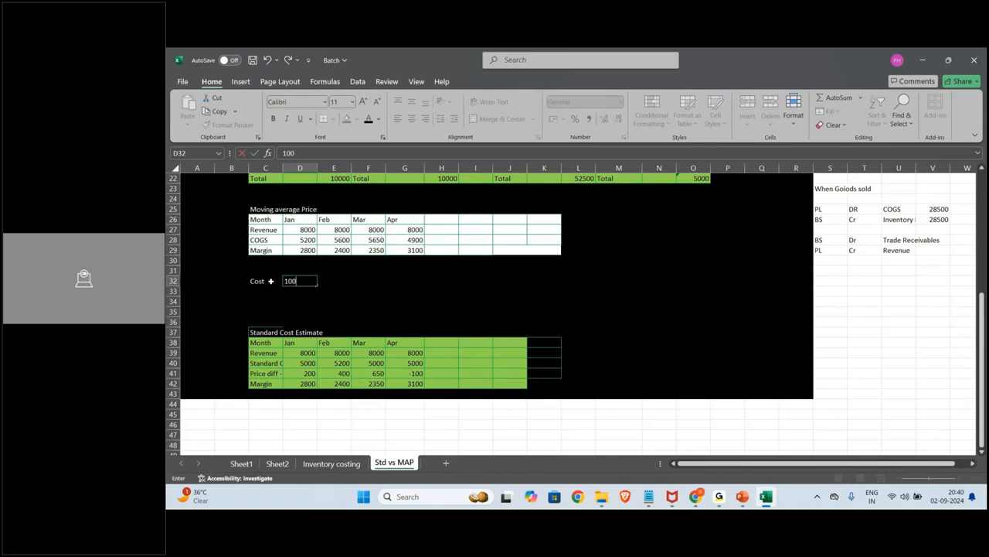
{"action": "key", "text": "Return"}
Change the C32 label to "Planned cost" and add the label "Actual Cost" below it in C33.
{"action": "key", "text": "Left"}
{"action": "left_click", "coordinate": [270, 280]}
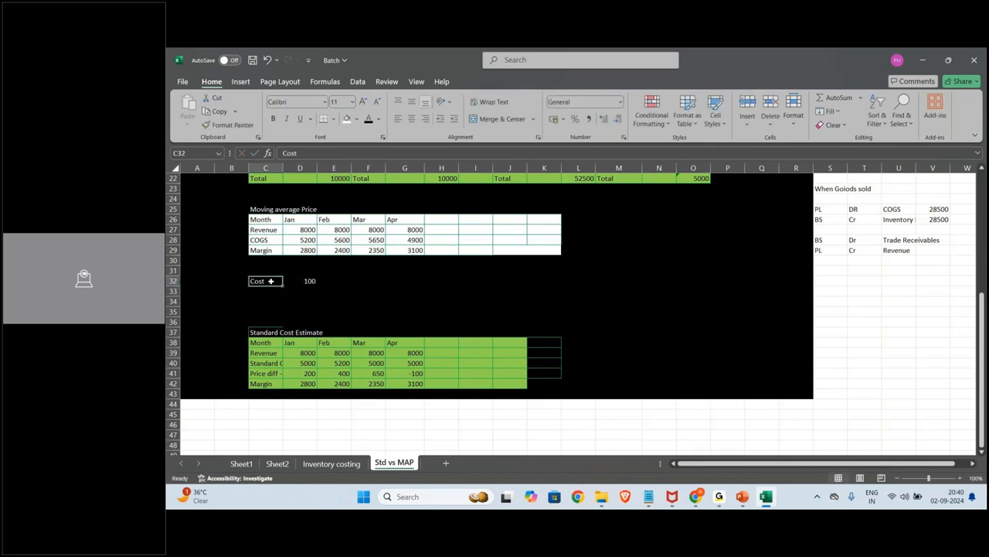
{"action": "type", "text": "Pla"}
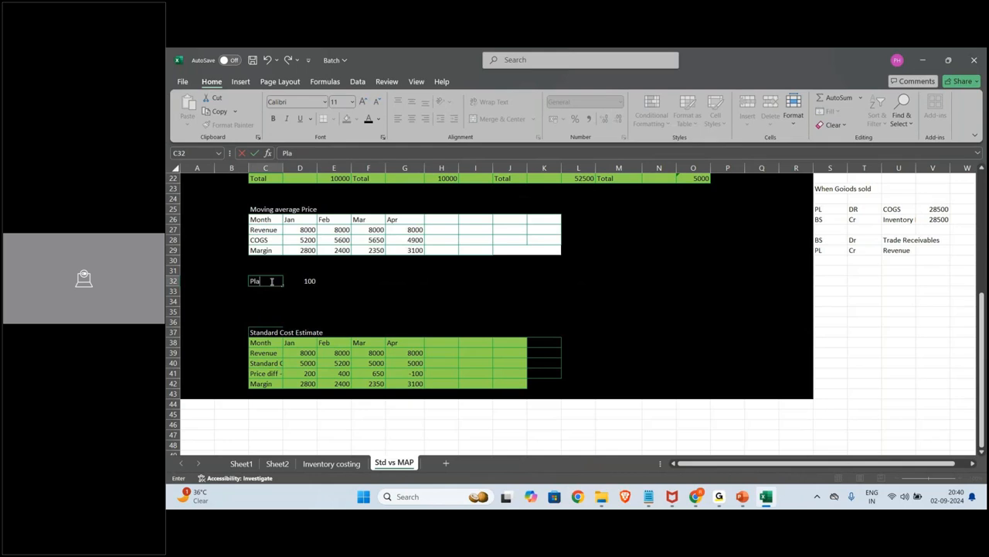
{"action": "type", "text": "nned cost"}
{"action": "key", "text": "Return"}
{"action": "type", "text": "ACt"}
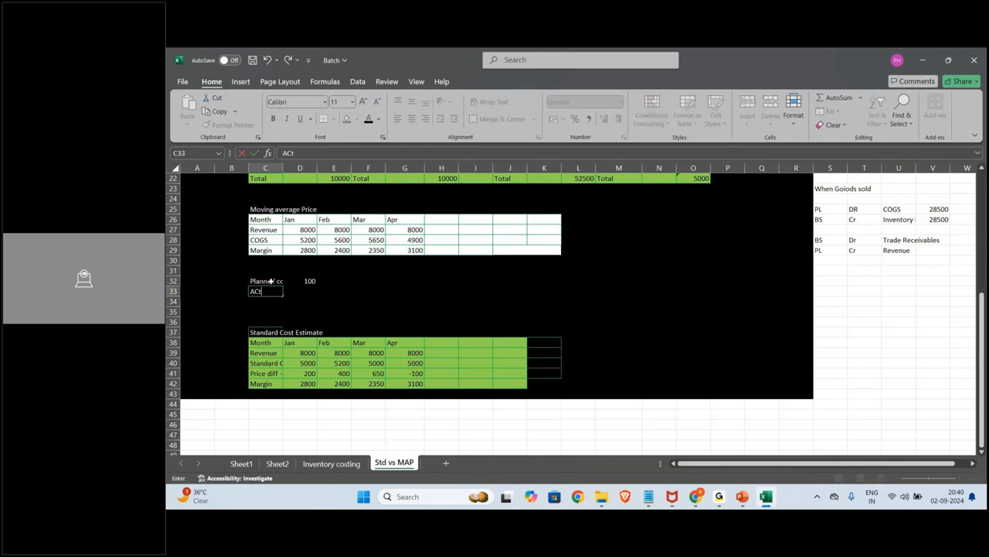
{"action": "type", "text": "ual Cost"}
{"action": "key", "text": "Return"}
Copy the Jan to Apr headings from D26:G26 to D31:G31, above the planned and actual cost rows.
{"action": "key", "text": "Up"}
{"action": "key", "text": "Up"}
{"action": "key", "text": "Up"}
{"action": "key", "text": "Right"}
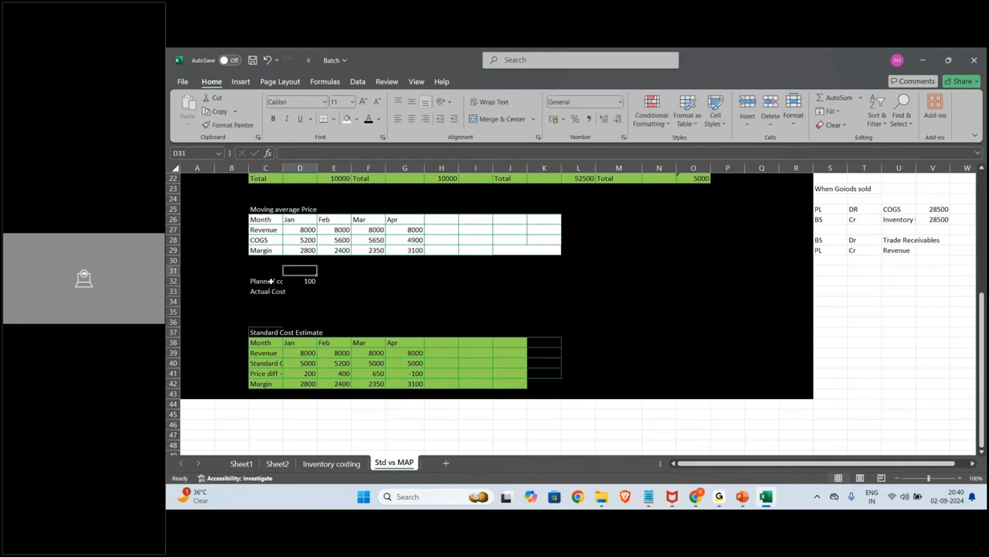
{"action": "key", "text": "Up"}
{"action": "key", "text": "Up"}
{"action": "key", "text": "shift+Up"}
{"action": "key", "text": "shift+Up"}
{"action": "key", "text": "shift+Up"}
{"action": "key", "text": "shift+Right"}
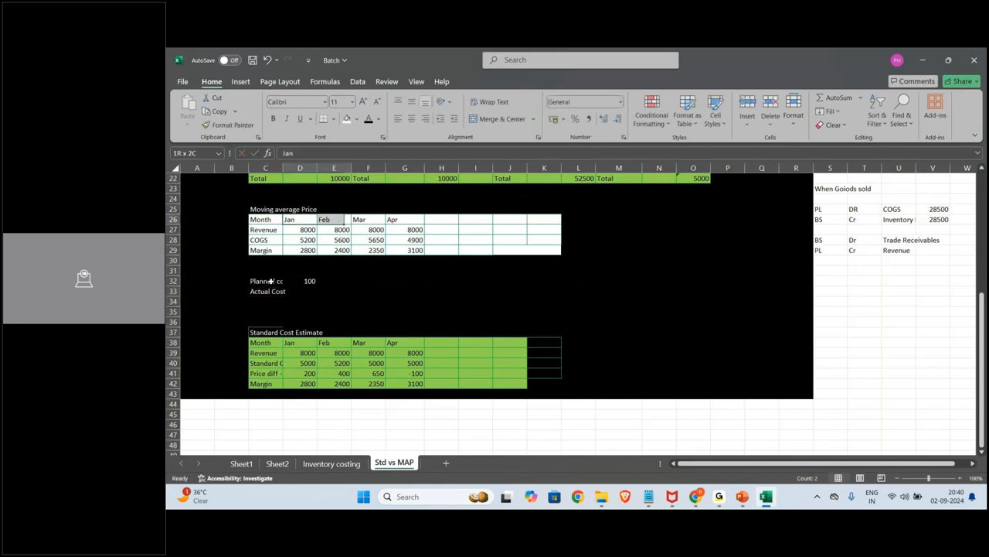
{"action": "key", "text": "shift+Right"}
{"action": "key", "text": "shift+Right"}
{"action": "key", "text": "ctrl+c"}
{"action": "key", "text": "Down"}
{"action": "key", "text": "Down"}
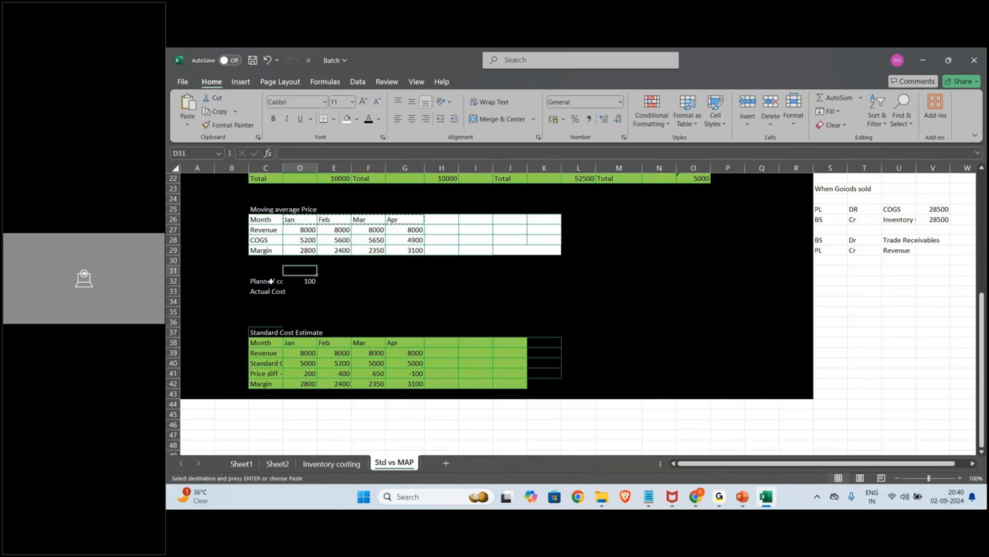
{"action": "key", "text": "ctrl+v"}
Enter 112 as January's actual cost in D33.
{"action": "key", "text": "Down"}
{"action": "key", "text": "Down"}
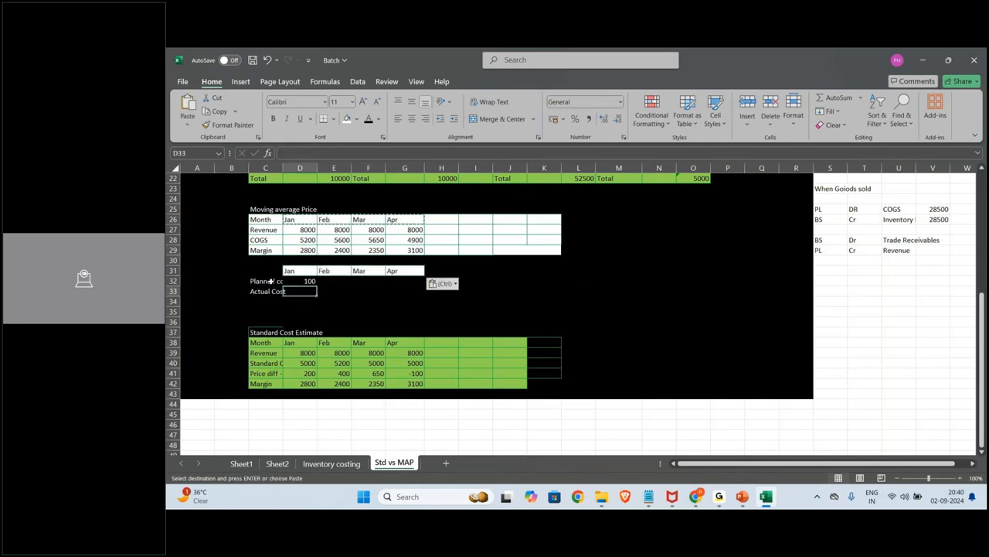
{"action": "type", "text": "112"}
{"action": "key", "text": "Return"}
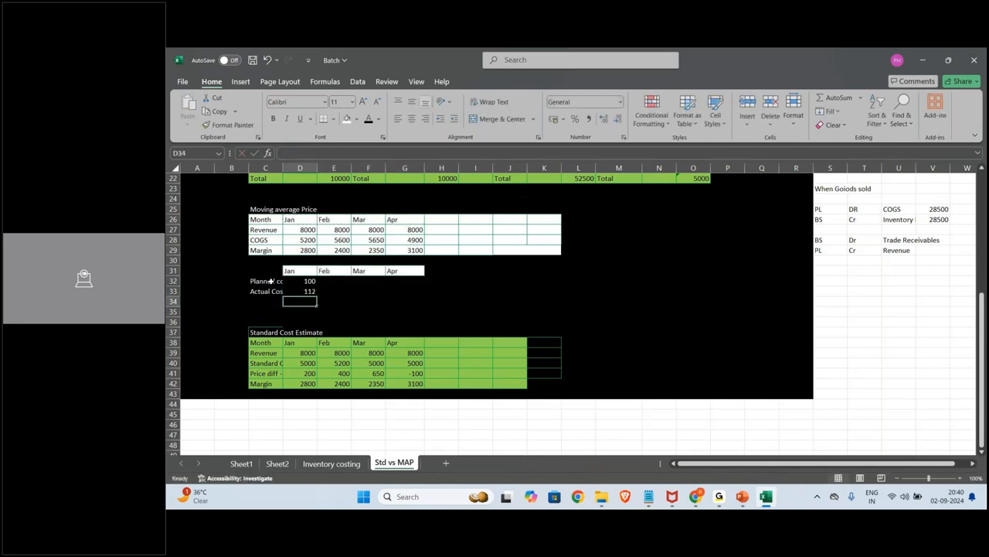
Link February's planned cost in E32 to January's actual cost with the formula =D33.
{"action": "key", "text": "Up"}
{"action": "key", "text": "Up"}
{"action": "key", "text": "Right"}
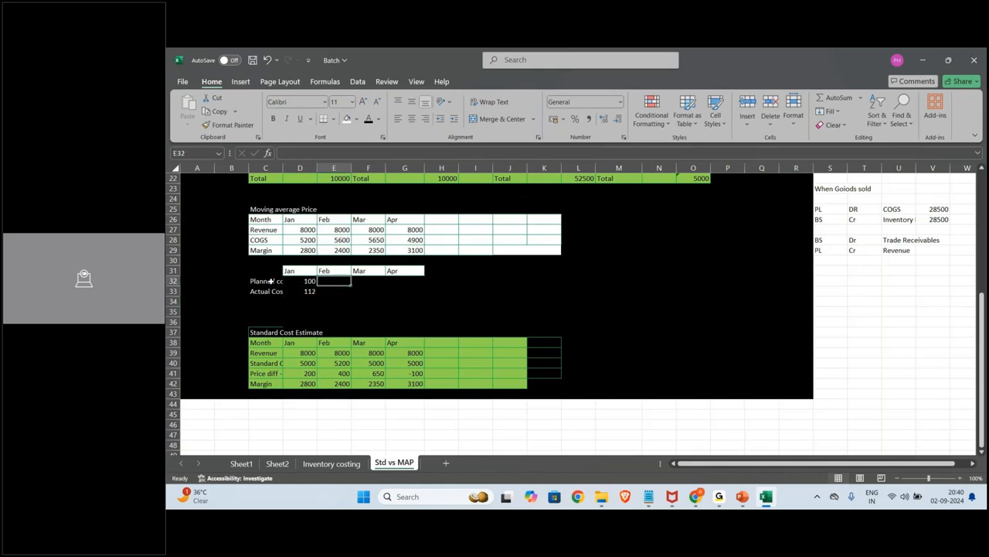
{"action": "type", "text": "="}
{"action": "key", "text": "Down"}
{"action": "key", "text": "Left"}
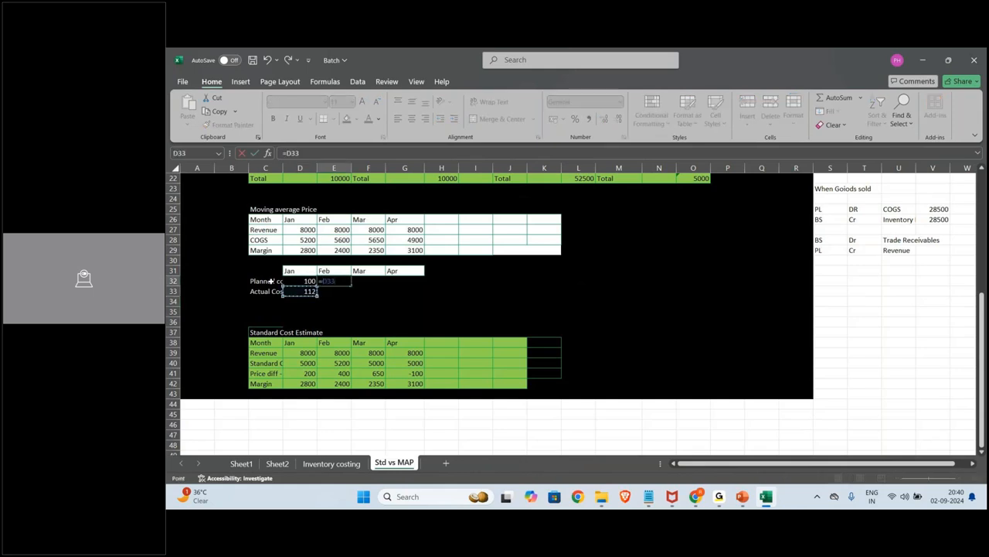
{"action": "key", "text": "Return"}
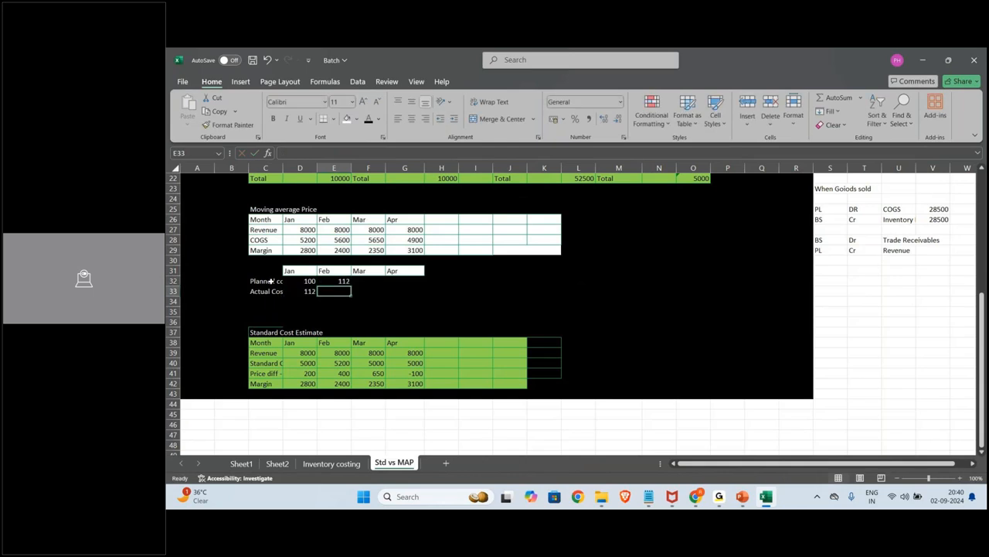
Change the planned cost label in C32 to "Standard cost".
{"action": "left_click", "coordinate": [270, 280]}
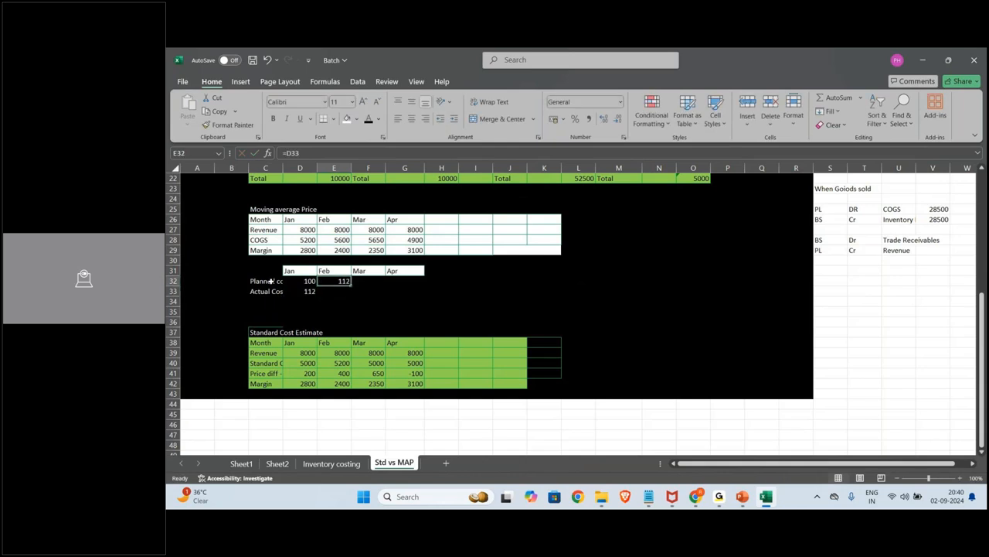
{"action": "type", "text": "Standard cost"}
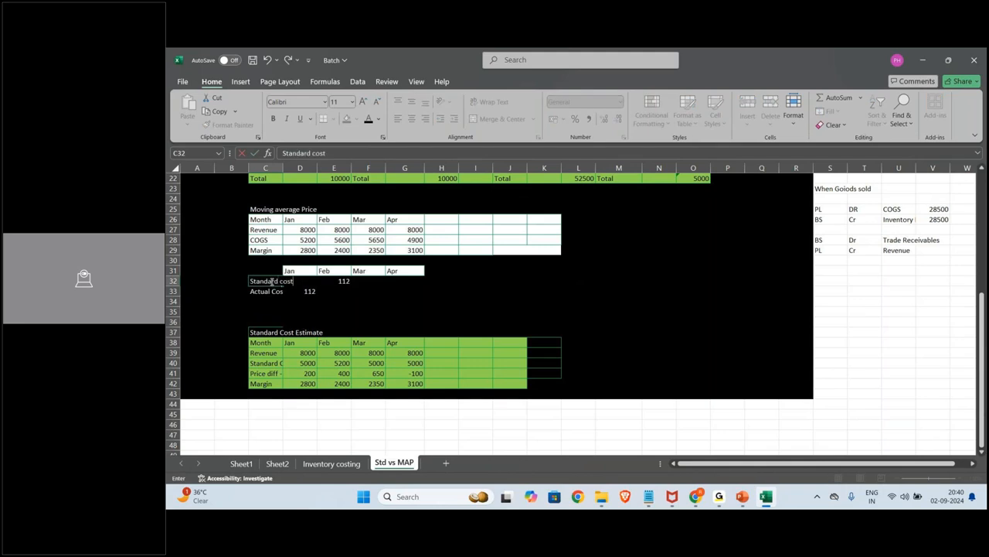
{"action": "key", "text": "Return"}
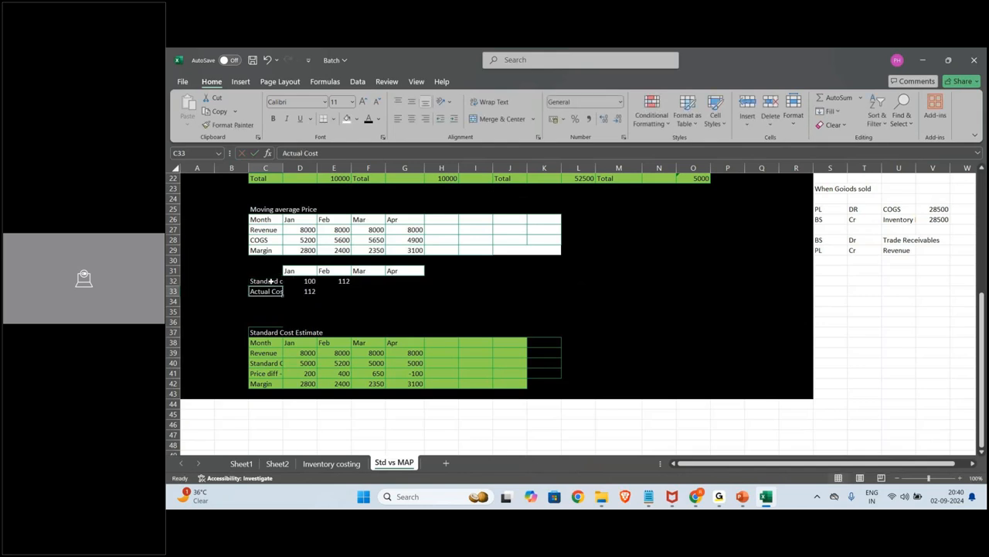
Enter 113 as February's actual cost in E33.
{"action": "key", "text": "Up"}
{"action": "key", "text": "Right"}
{"action": "key", "text": "Right"}
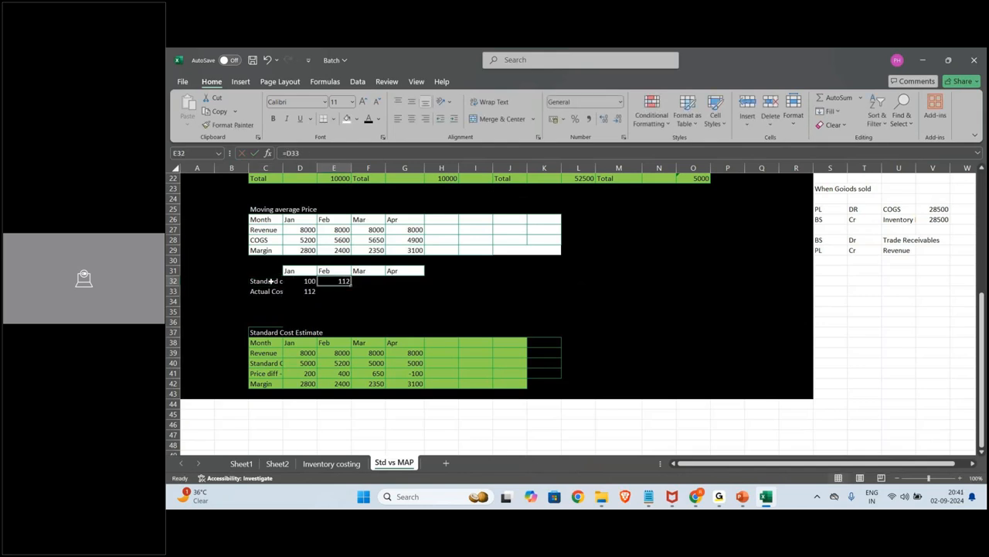
{"action": "key", "text": "Down"}
{"action": "type", "text": "11"}
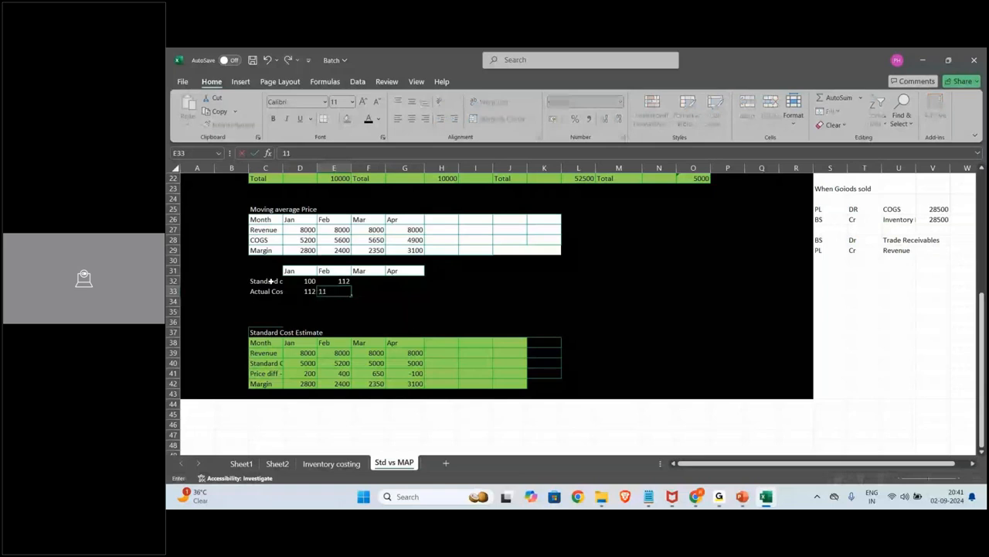
{"action": "type", "text": "3"}
{"action": "key", "text": "Return"}
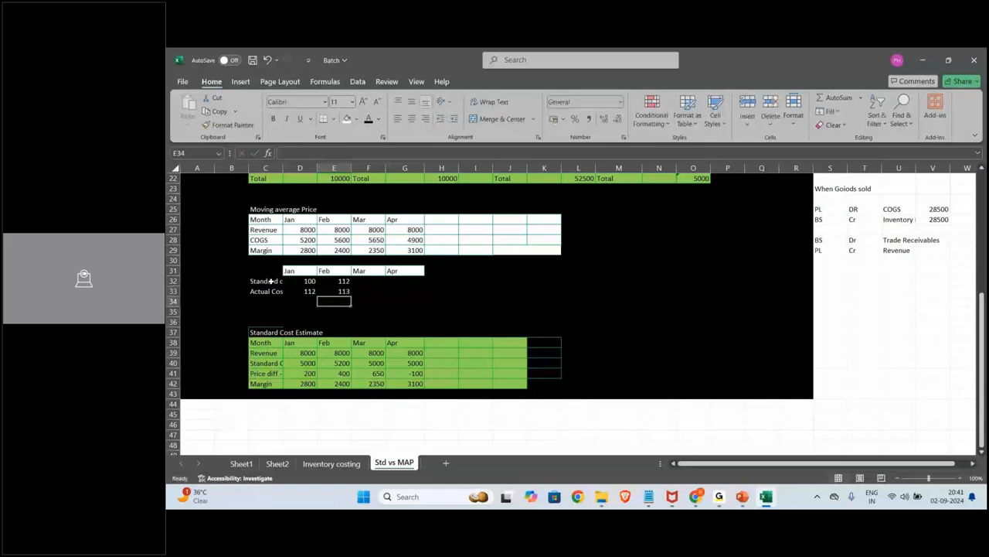
Label C34 "Variance" and calculate January's variance in D34 as actual cost minus standard cost, =D33-D32.
{"action": "key", "text": "Left"}
{"action": "key", "text": "Left"}
{"action": "type", "text": "Variance"}
{"action": "key", "text": "Return"}
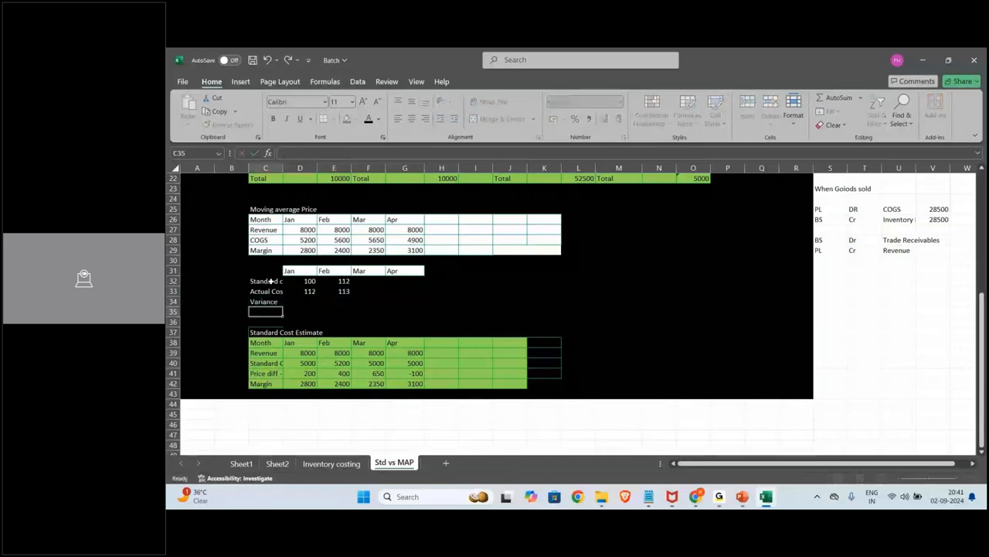
{"action": "key", "text": "Up"}
{"action": "key", "text": "Right"}
{"action": "type", "text": "="}
{"action": "key", "text": "Up"}
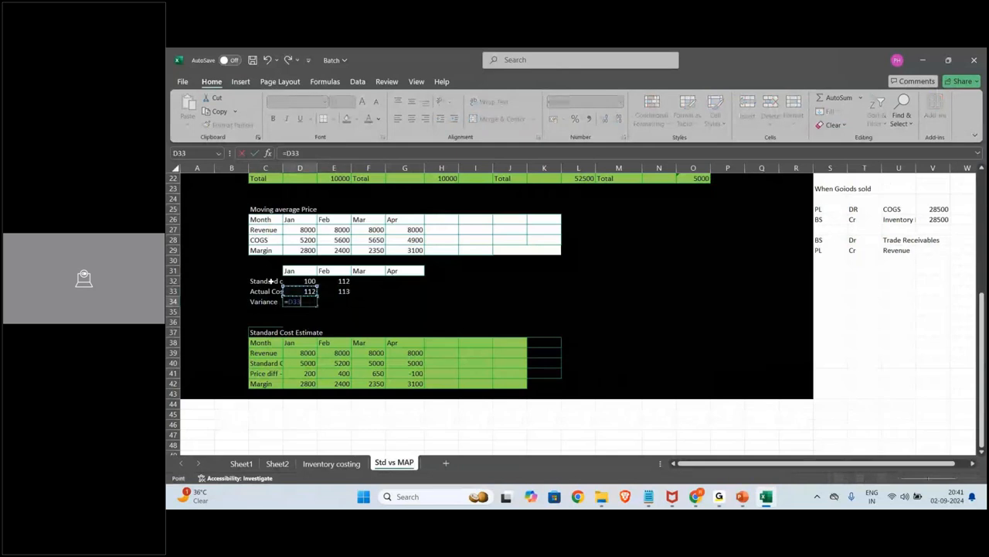
{"action": "type", "text": "-"}
{"action": "key", "text": "Up"}
{"action": "key", "text": "Up"}
{"action": "key", "text": "Return"}
Copy January's variance formula from D34 to February in E34.
{"action": "key", "text": "Up"}
{"action": "key", "text": "ctrl+c"}
{"action": "key", "text": "Right"}
{"action": "key", "text": "ctrl+v"}
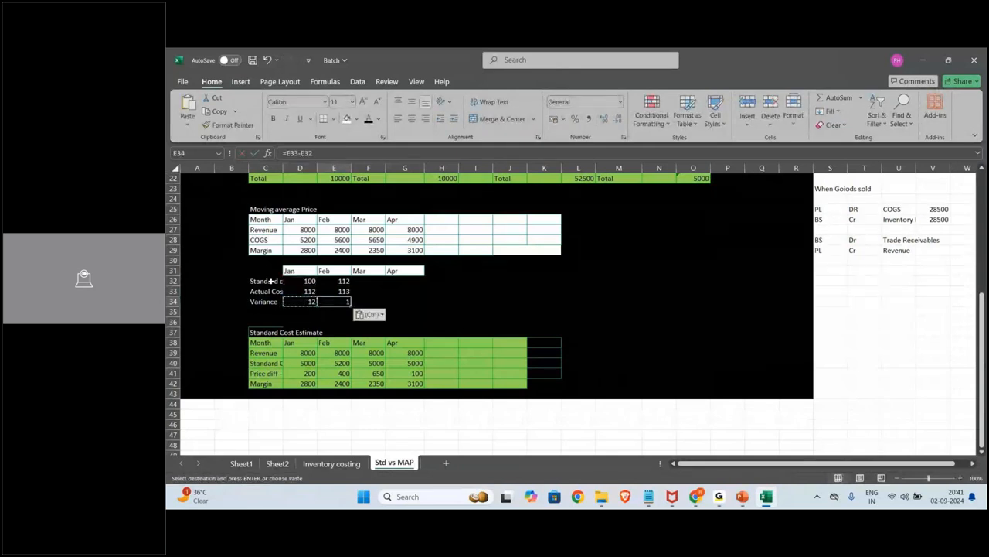
{"action": "key", "text": "Escape"}
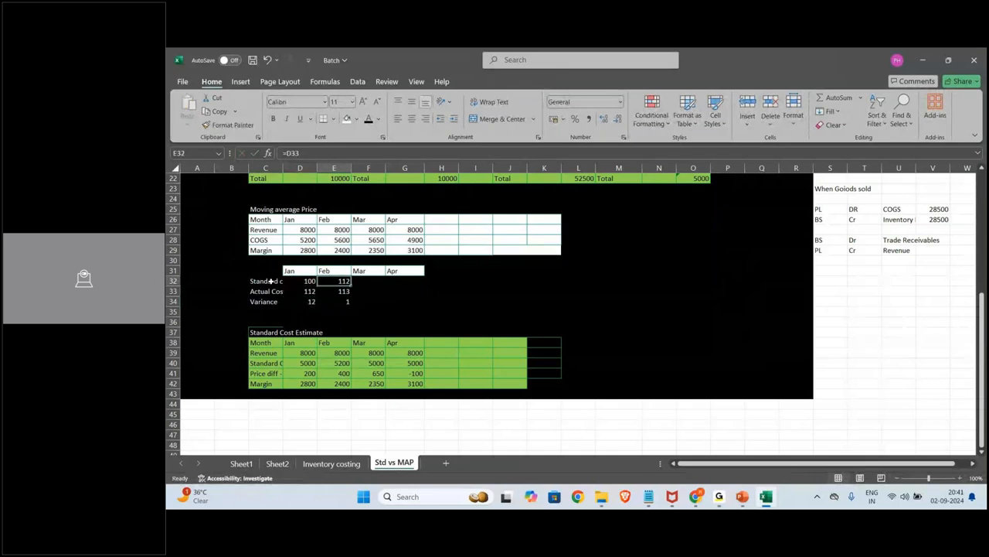
Link February's standard cost in E32 to January's with =D32, and enter 115 as February's actual cost in E33.
{"action": "key", "text": "Up"}
{"action": "key", "text": "Up"}
{"action": "key", "text": "Down"}
{"action": "key", "text": "Down"}
{"action": "key", "text": "Up"}
{"action": "key", "text": "Up"}
{"action": "type", "text": "="}
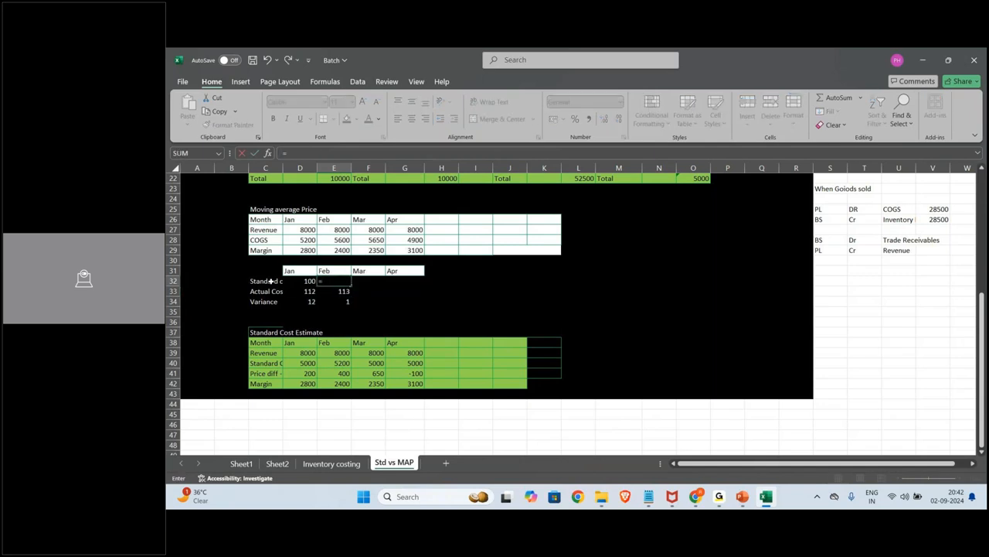
{"action": "key", "text": "Left"}
{"action": "key", "text": "Return"}
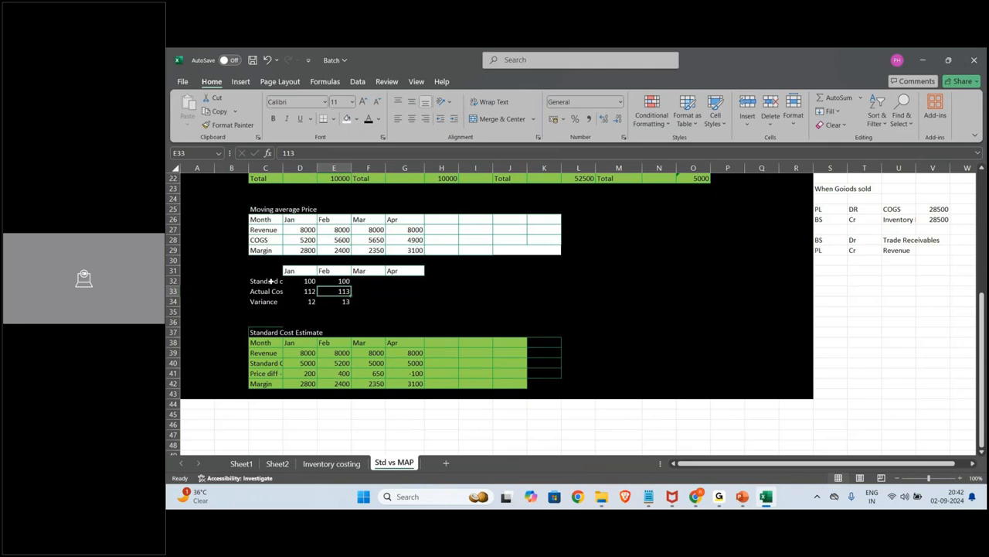
{"action": "type", "text": "115"}
{"action": "key", "text": "Return"}
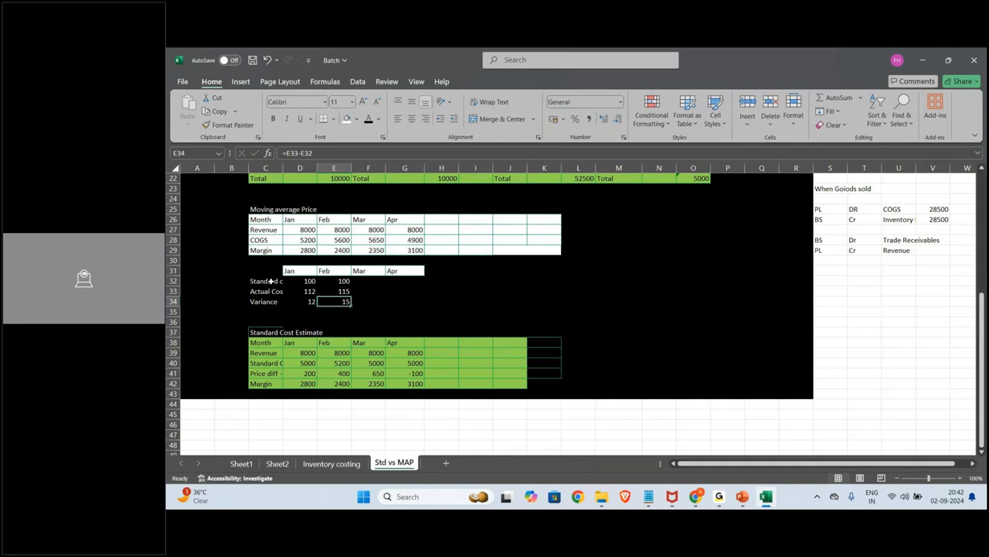
Change February's standard cost formula in E32 to reference January's actual cost, =D33.
{"action": "key", "text": "Up"}
{"action": "key", "text": "Up"}
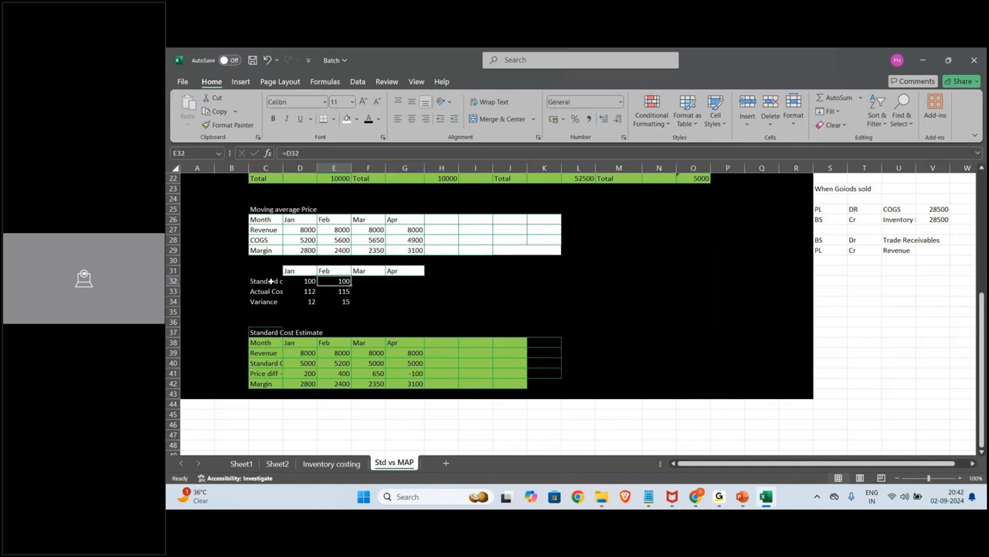
{"action": "key", "text": "F2"}
{"action": "key", "text": "BackSpace"}
{"action": "type", "text": "3"}
{"action": "key", "text": "Return"}
{"action": "key", "text": "Down"}
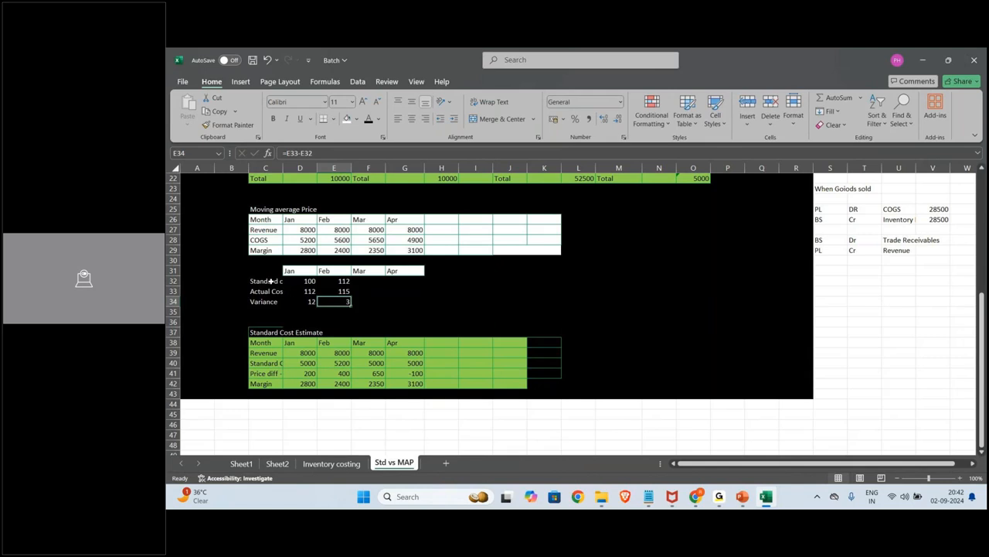
Try 110 as February's standard cost in E32, and relink the cell to January's standard cost with =D32.
{"action": "key", "text": "Up"}
{"action": "key", "text": "Up"}
{"action": "type", "text": "0"}
{"action": "key", "text": "ctrl+Return"}
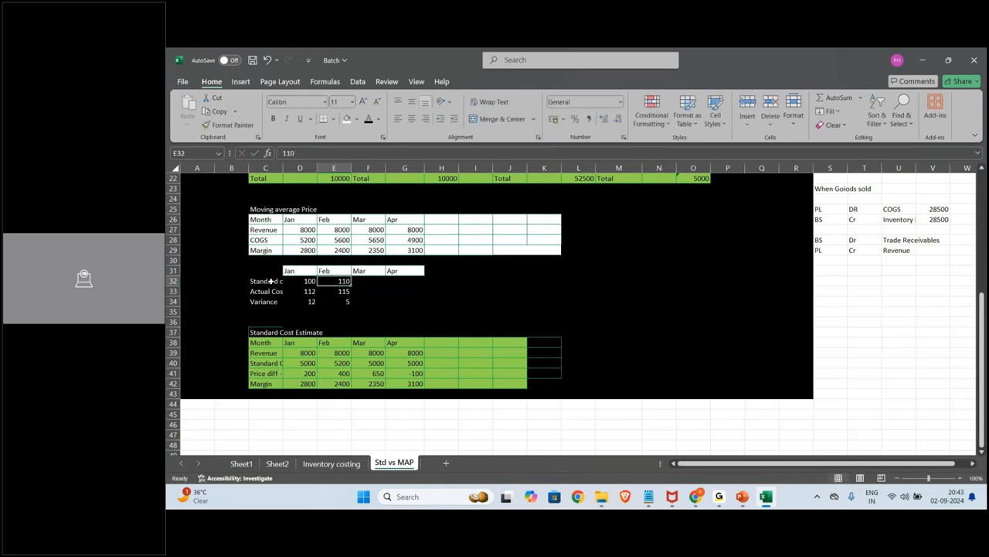
{"action": "type", "text": "100"}
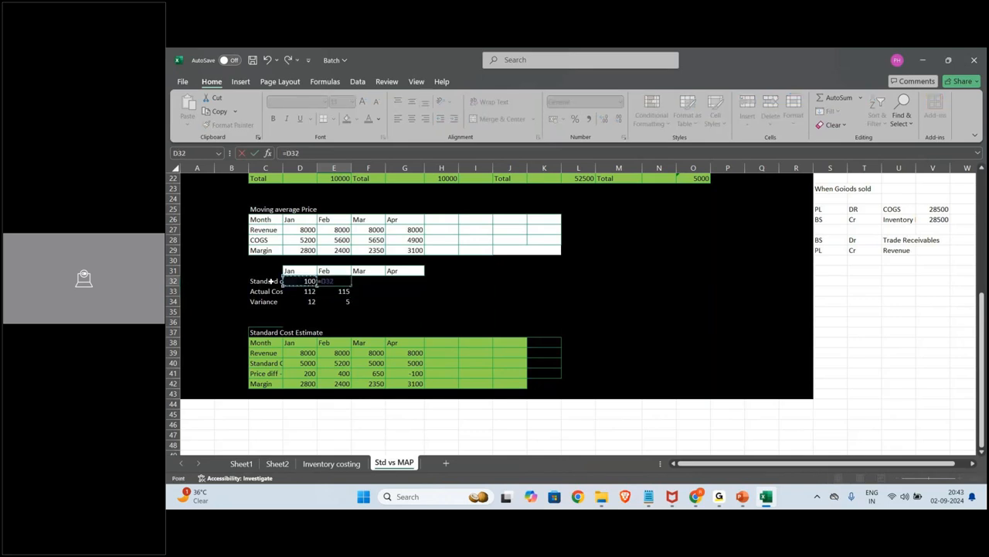
{"action": "key", "text": "Return"}
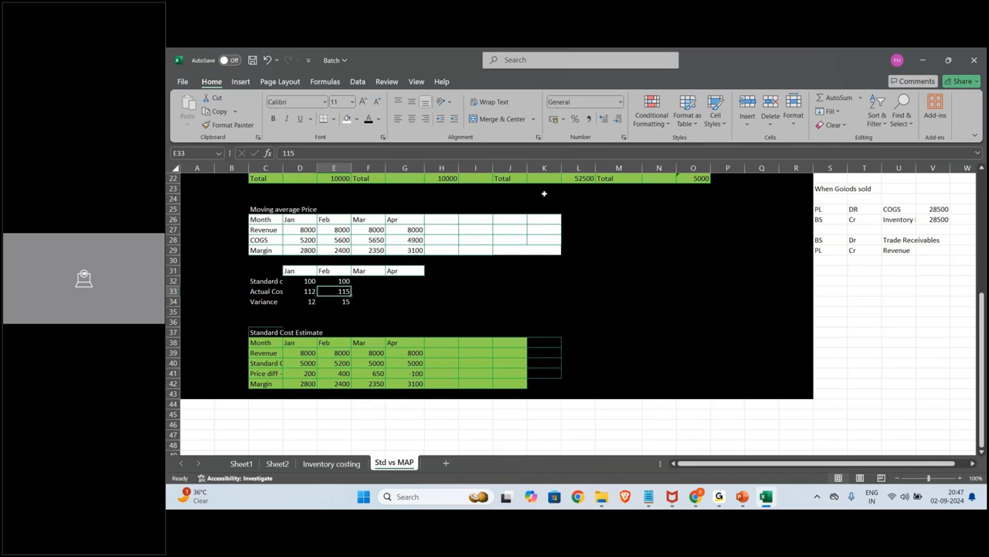
Set the font color of the empty black range M27:R37 to white.
{"action": "left_click", "coordinate": [613, 234]}
{"action": "left_click_drag", "start_coordinate": [613, 234], "coordinate": [788, 336]}
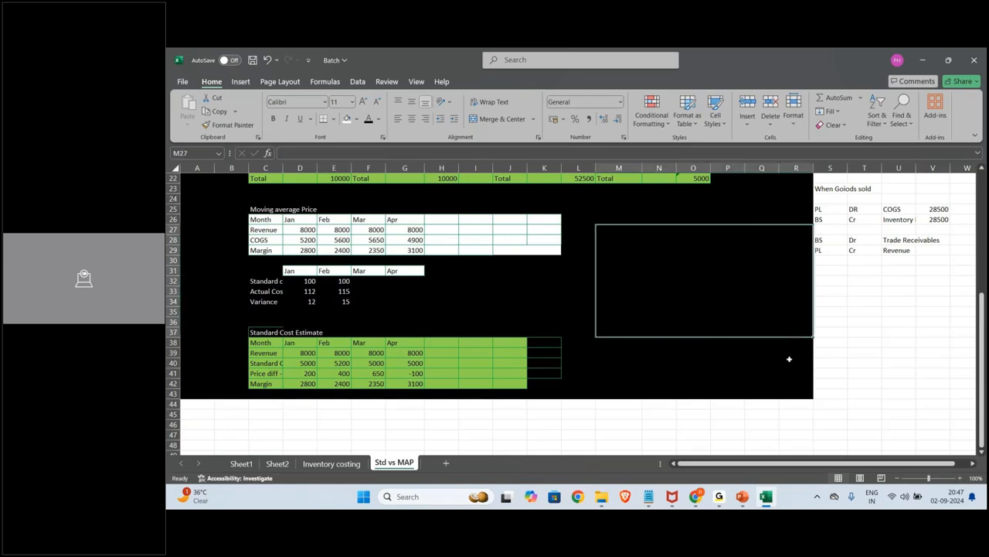
{"action": "left_click", "coordinate": [378, 120]}
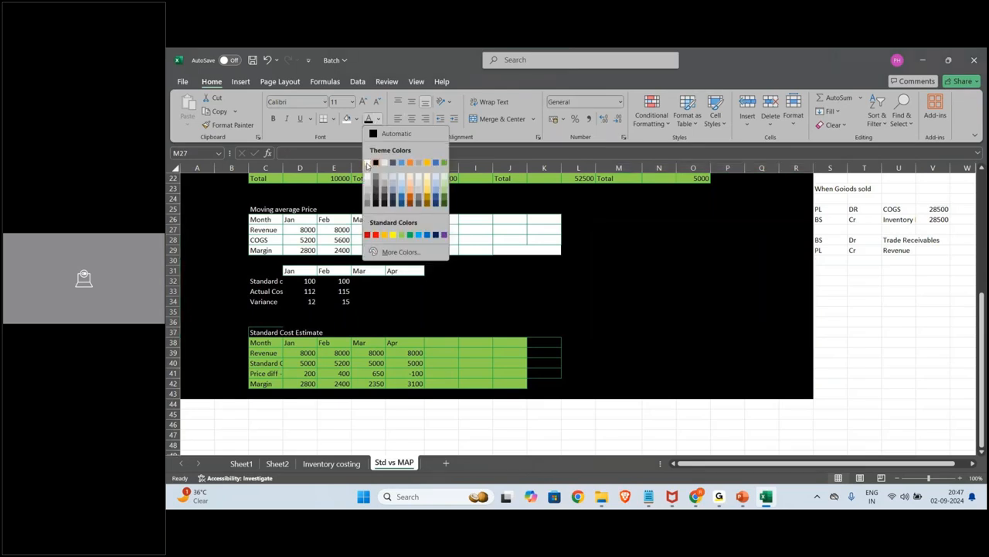
{"action": "left_click", "coordinate": [368, 164]}
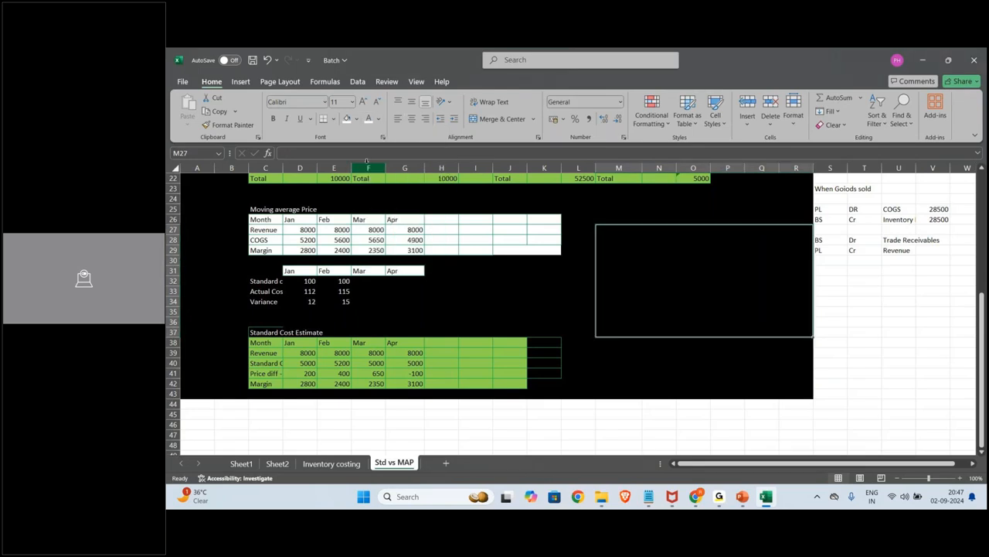
Merge and center the cells M28:R28.
{"action": "left_click", "coordinate": [654, 250]}
{"action": "left_click", "coordinate": [608, 236]}
{"action": "left_click_drag", "start_coordinate": [608, 236], "coordinate": [796, 239]}
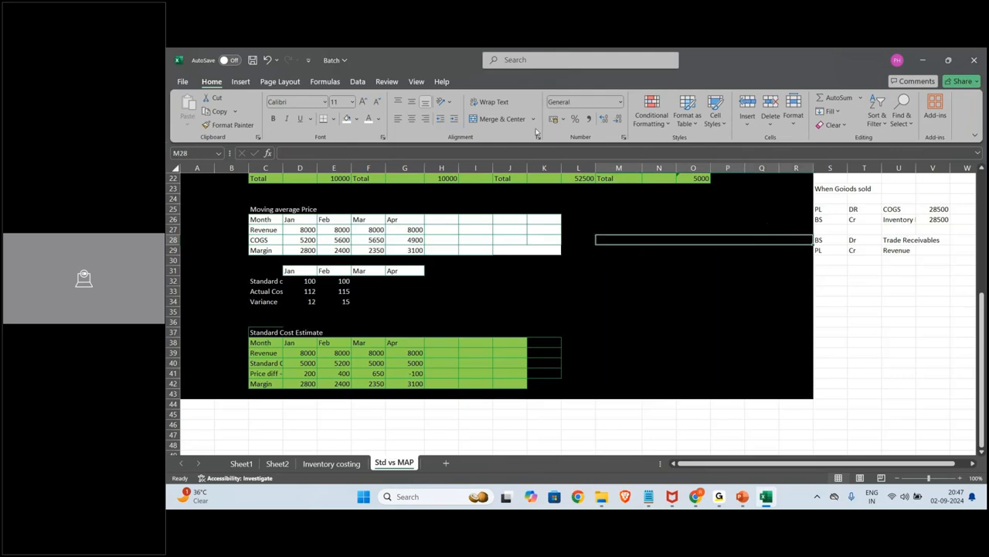
{"action": "left_click", "coordinate": [500, 120]}
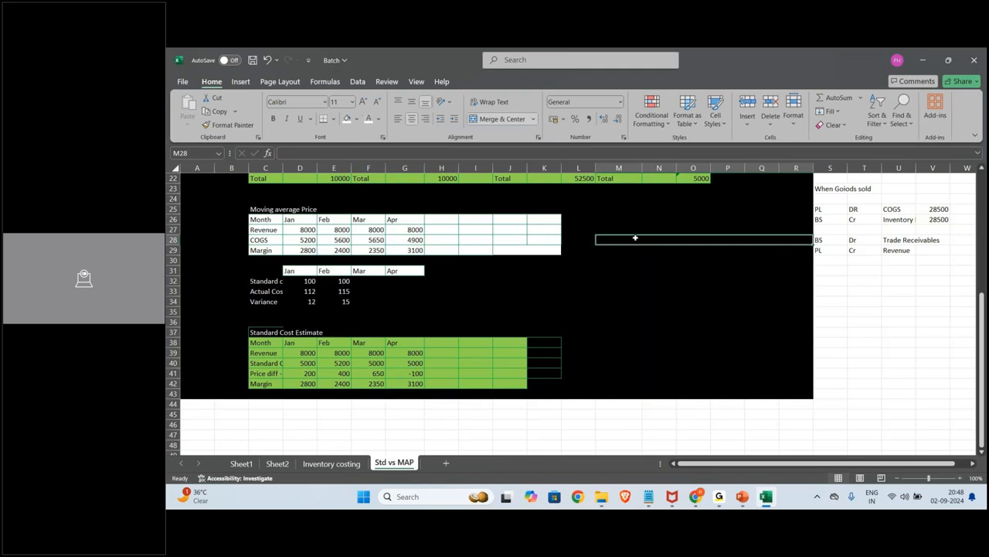
Enter "1. Ratio of mixing of Raw Materials" in the merged cell M28.
{"action": "type", "text": "1."}
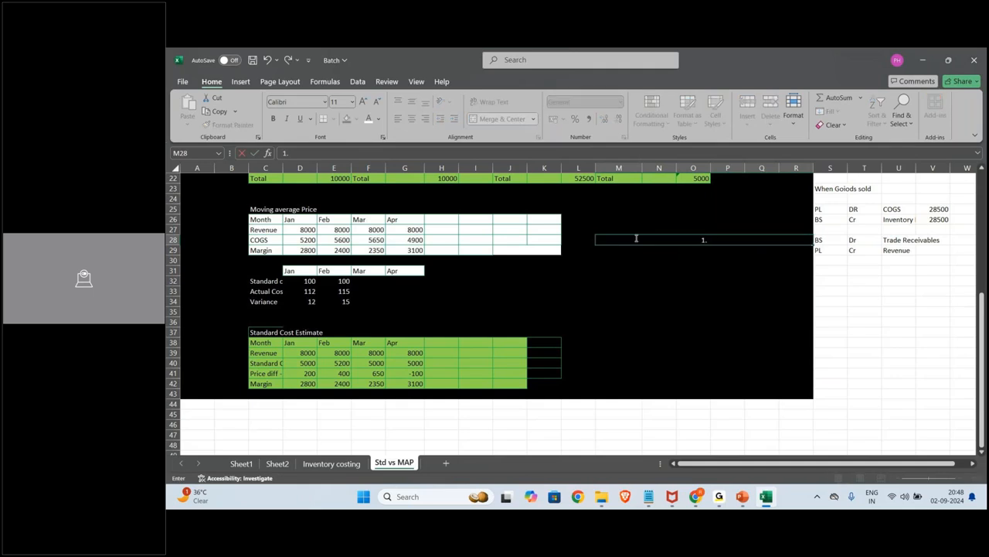
{"action": "type", "text": " Ration of mixing of Raw Materials"}
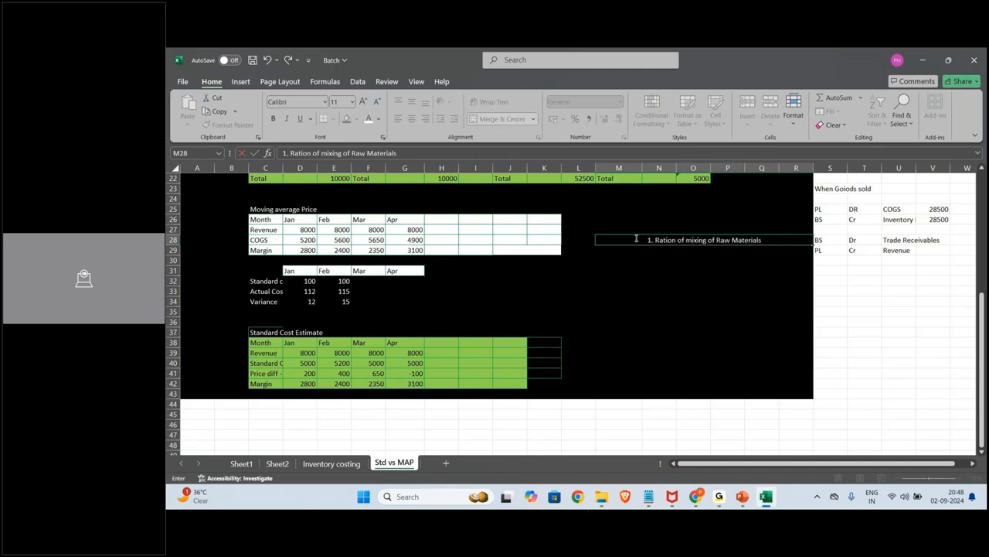
{"action": "key", "text": "ctrl+Return"}
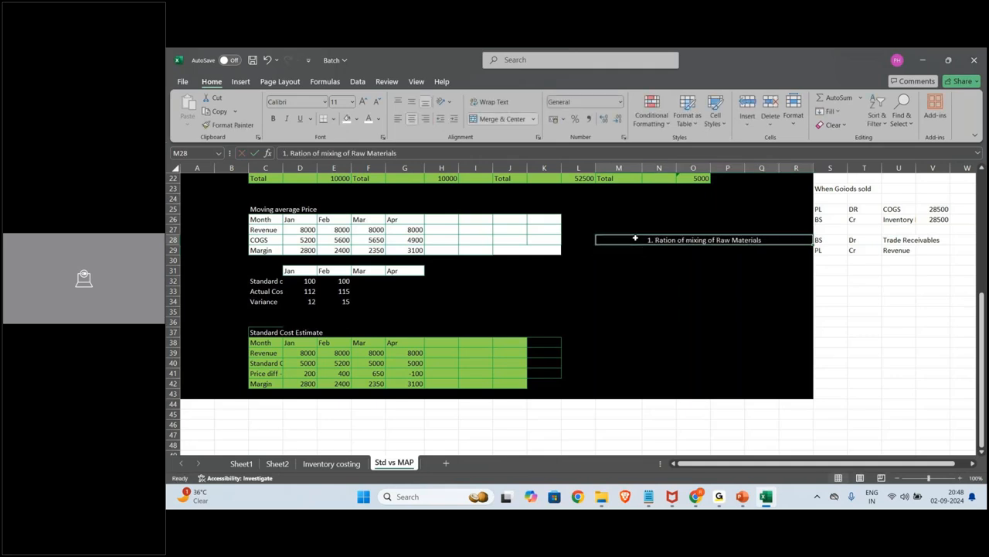
{"action": "left_click", "coordinate": [314, 154]}
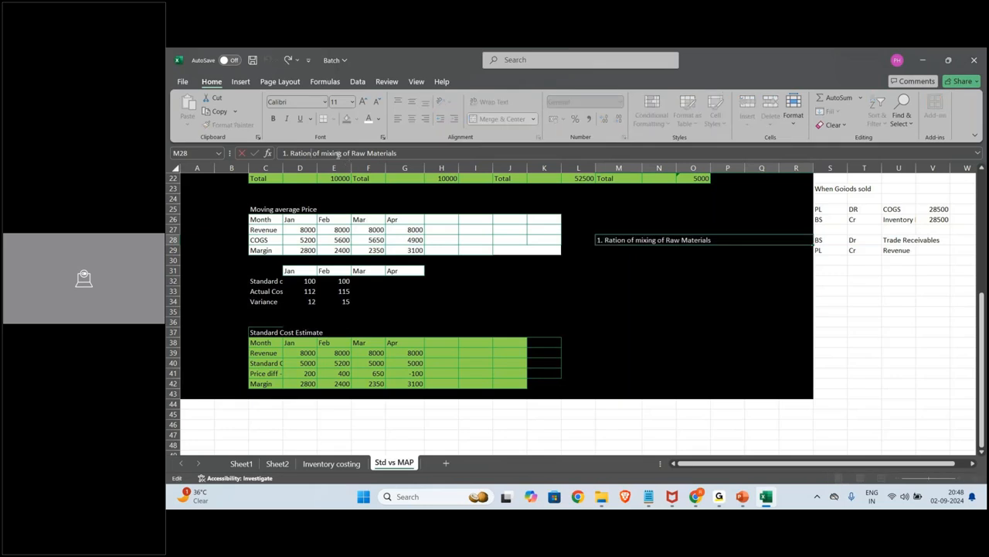
{"action": "key", "text": "BackSpace"}
{"action": "key", "text": "Return"}
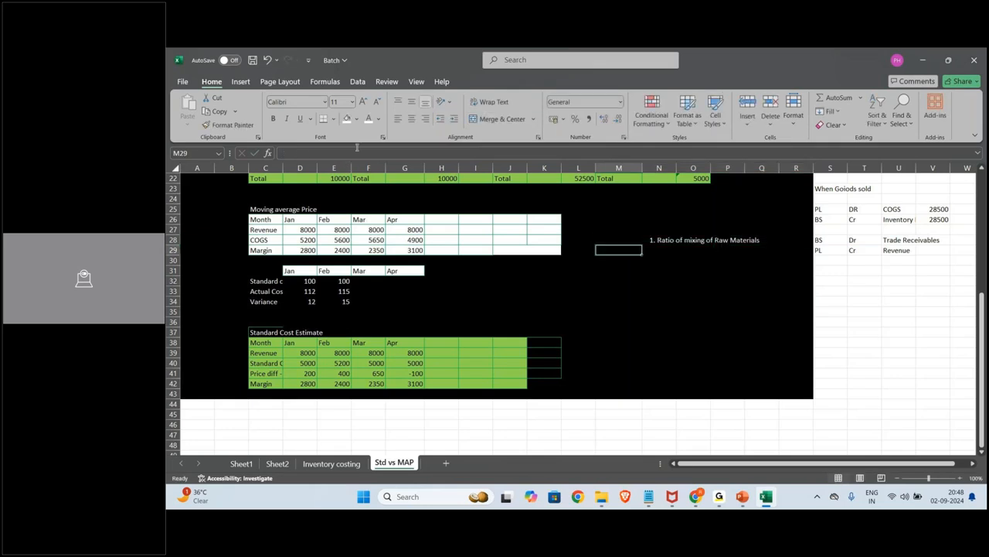
Copy the merged raw materials note from M28 to M31.
{"action": "key", "text": "Up"}
{"action": "key", "text": "Right"}
{"action": "key", "text": "Left"}
{"action": "key", "text": "ctrl+c"}
{"action": "key", "text": "Down"}
{"action": "key", "text": "Down"}
{"action": "key", "text": "Down"}
{"action": "key", "text": "Left"}
{"action": "key", "text": "Left"}
{"action": "key", "text": "Left"}
{"action": "key", "text": "Left"}
{"action": "key", "text": "Left"}
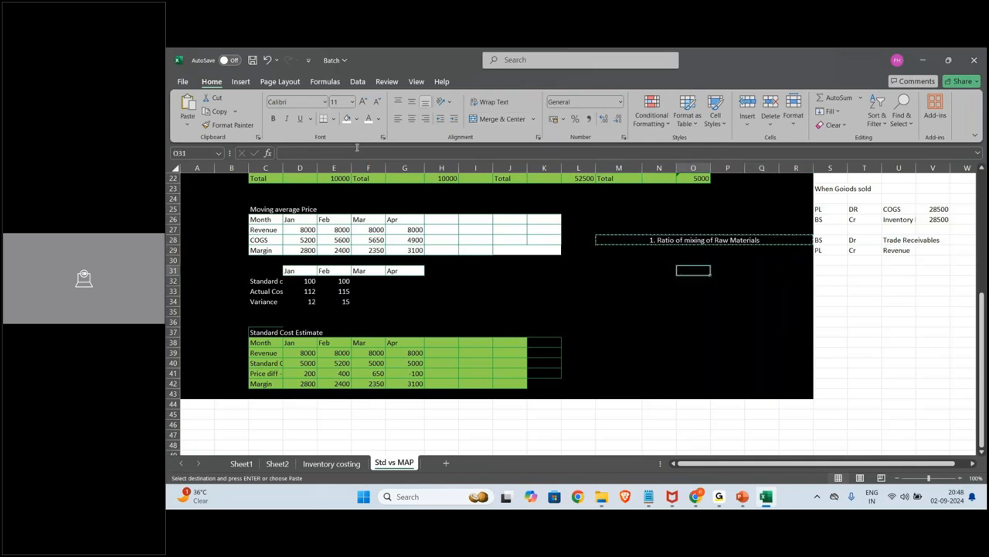
{"action": "key", "text": "ctrl+v"}
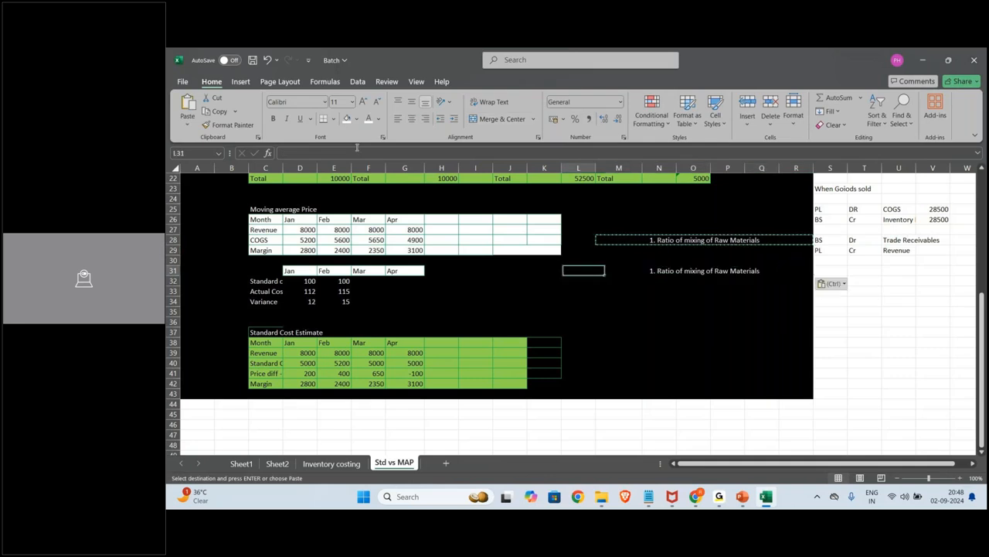
Replace the text in M31 with "2. What is the cost of producing the FG / SFG?".
{"action": "type", "text": "2. Wh"}
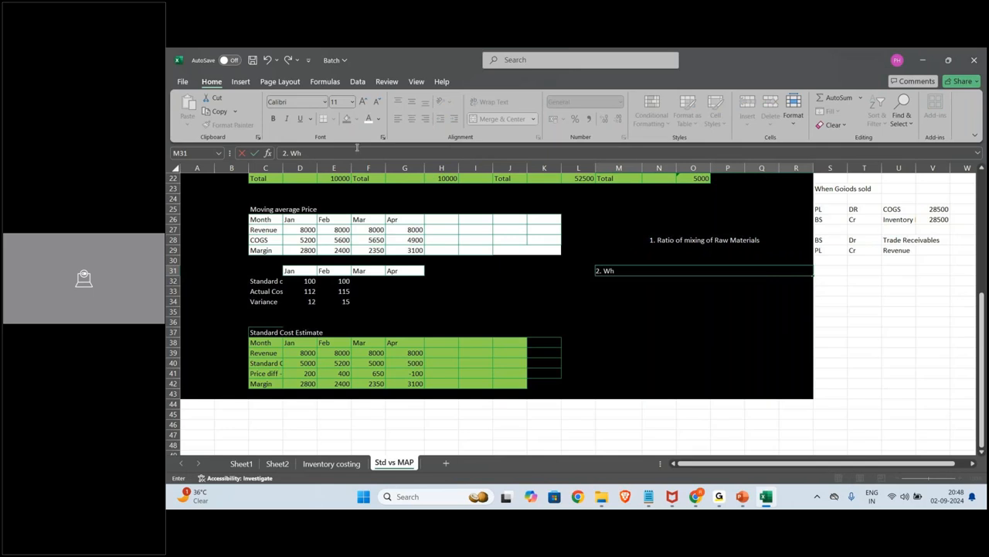
{"action": "type", "text": "at is the cost of producing the"}
{"action": "key", "text": "Caps_Lock"}
{"action": "type", "text": "FG / SFG?"}
{"action": "key", "text": "Return"}
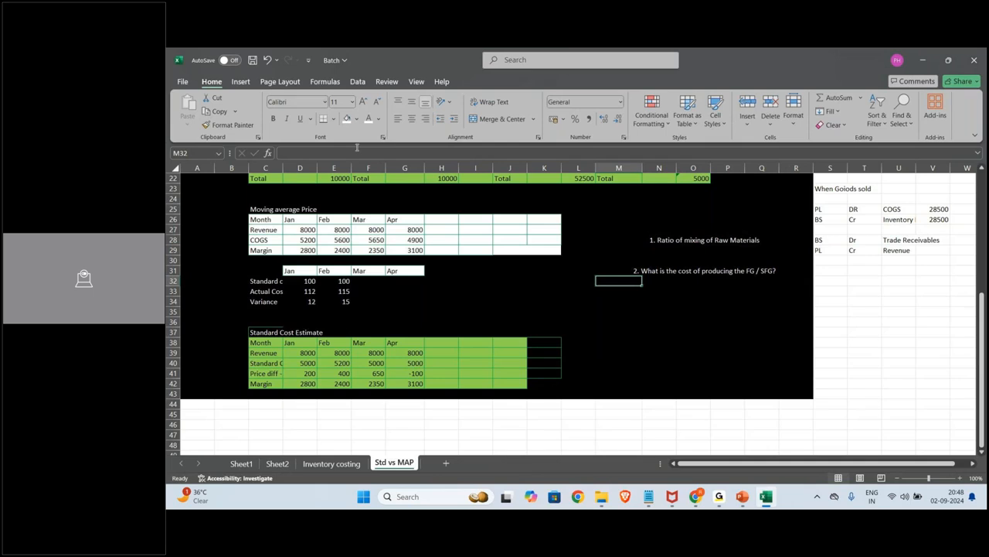
Copy the production cost question from M31 to M34.
{"action": "key", "text": "Up"}
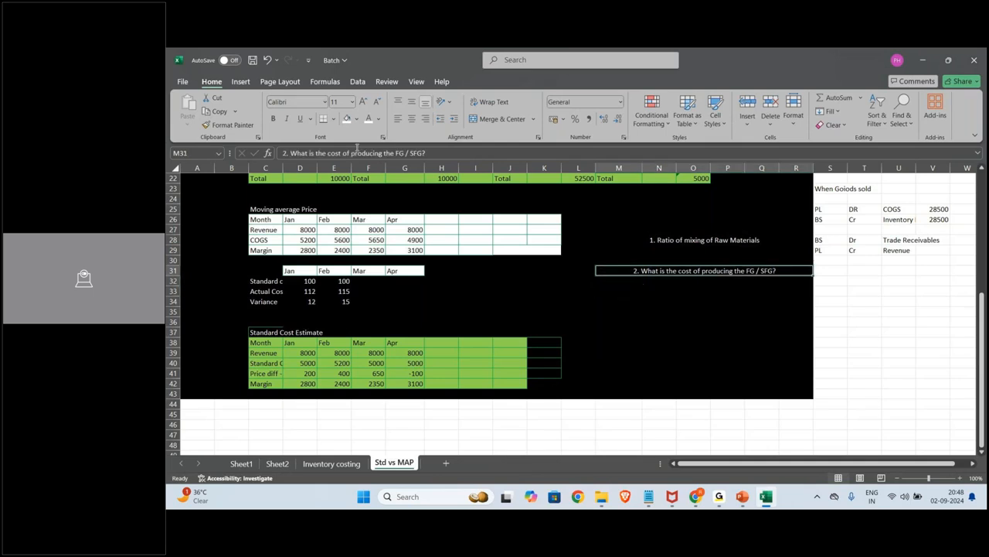
{"action": "key", "text": "ctrl+c"}
{"action": "key", "text": "Down"}
{"action": "key", "text": "Down"}
{"action": "key", "text": "Down"}
{"action": "key", "text": "ctrl+v"}
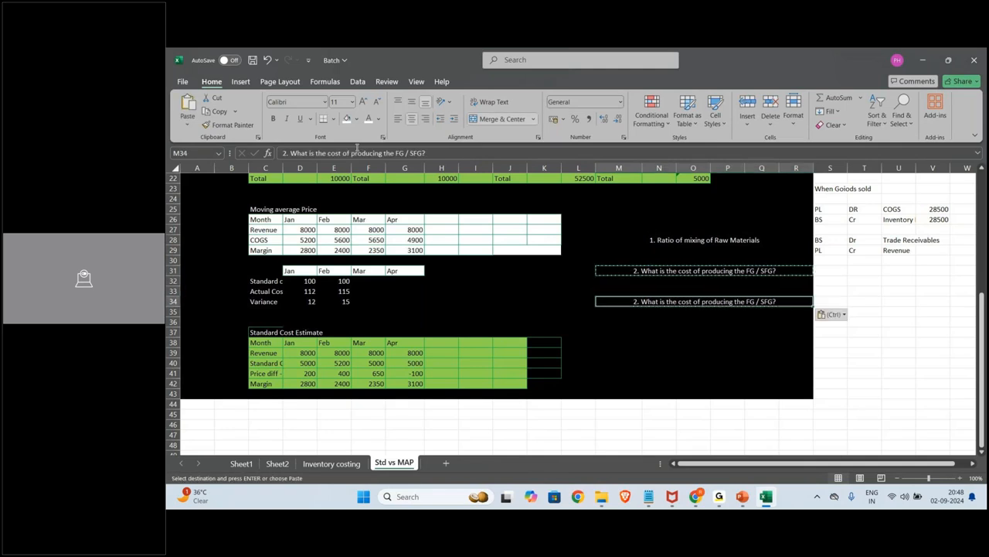
Replace the text in M34 with "3. At what price we will be selling?".
{"action": "type", "text": "2"}
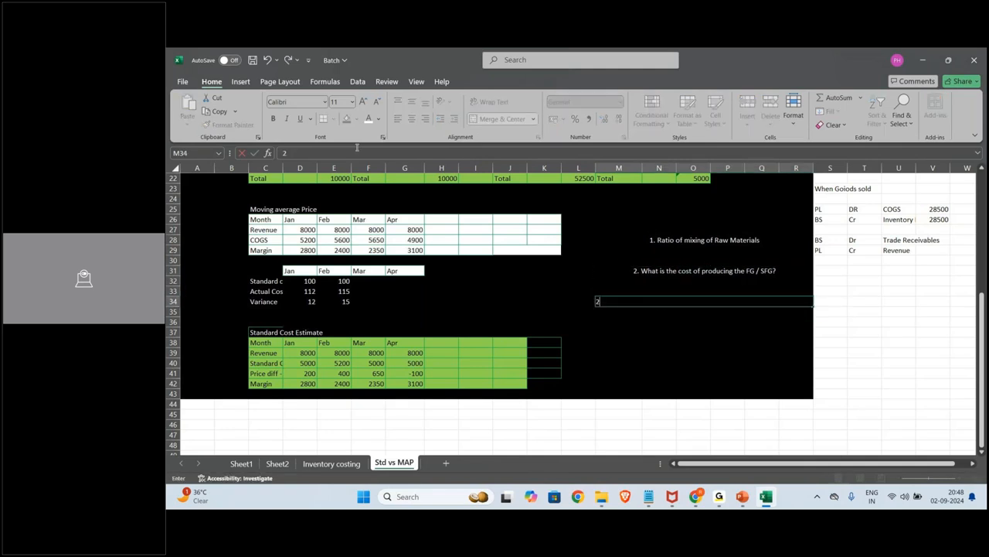
{"action": "type", "text": ". Wha"}
{"action": "key", "text": "BackSpace"}
{"action": "type", "text": "At "}
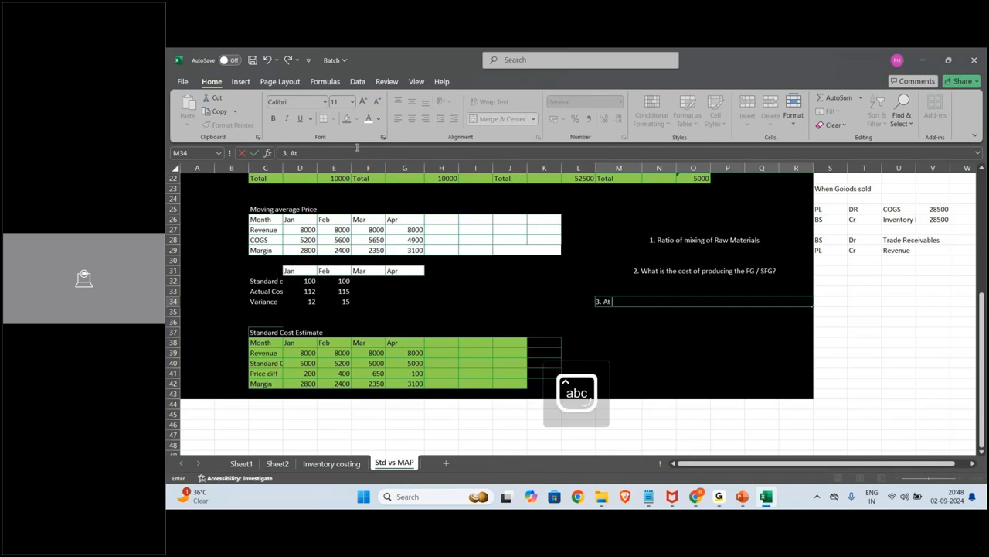
{"action": "type", "text": "what price "}
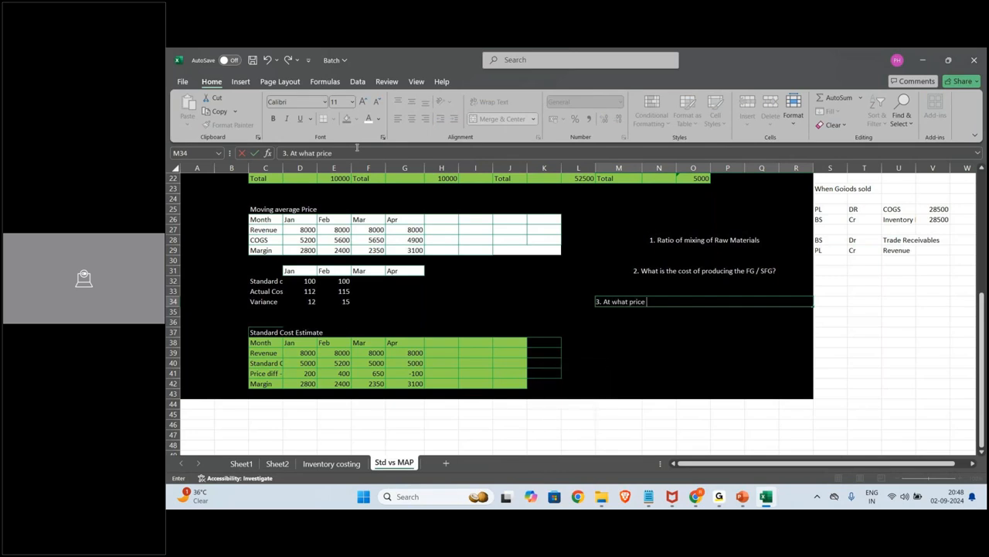
{"action": "type", "text": "we will be selling?"}
{"action": "key", "text": "Return"}
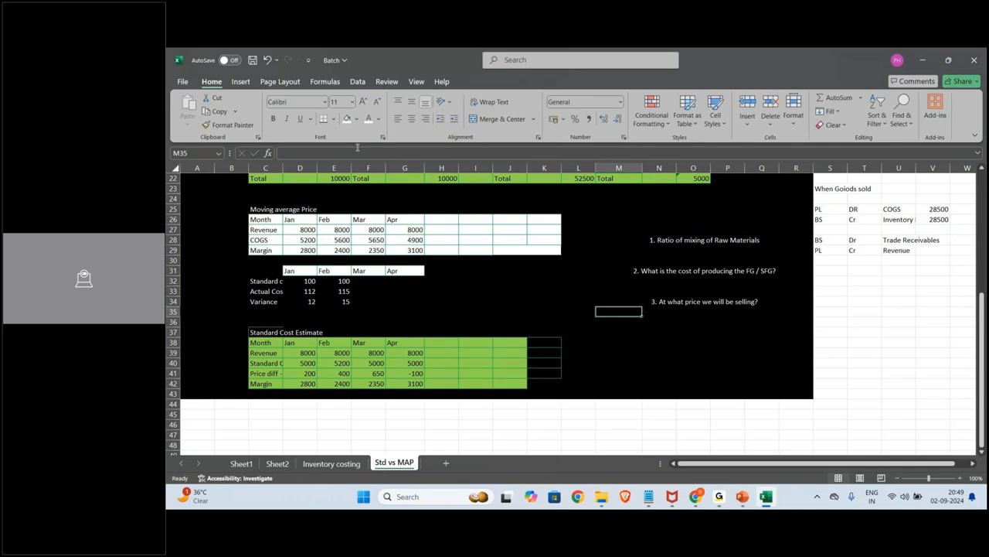
Copy the merged raw materials note from M28 to M25, above the numbered questions.
{"action": "left_click", "coordinate": [651, 210]}
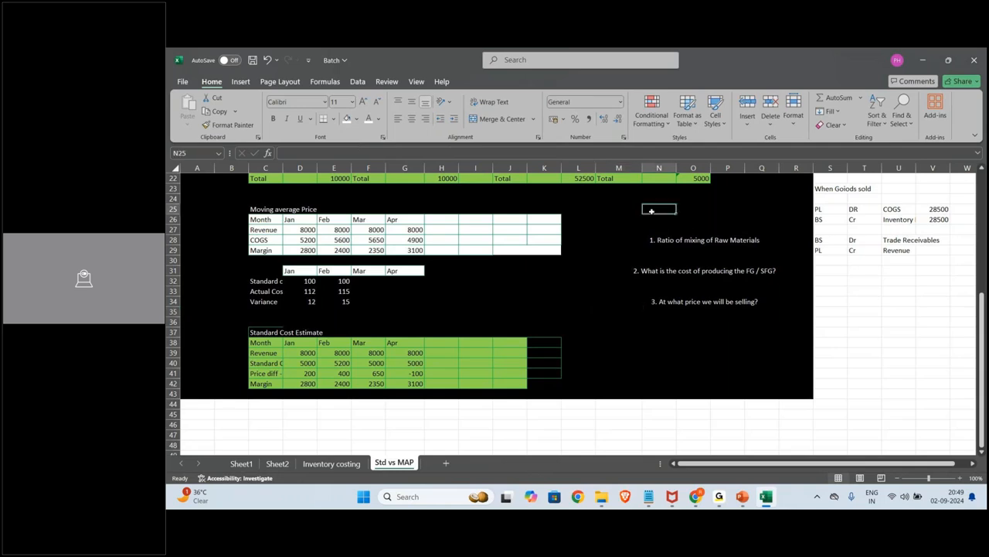
{"action": "key", "text": "Down"}
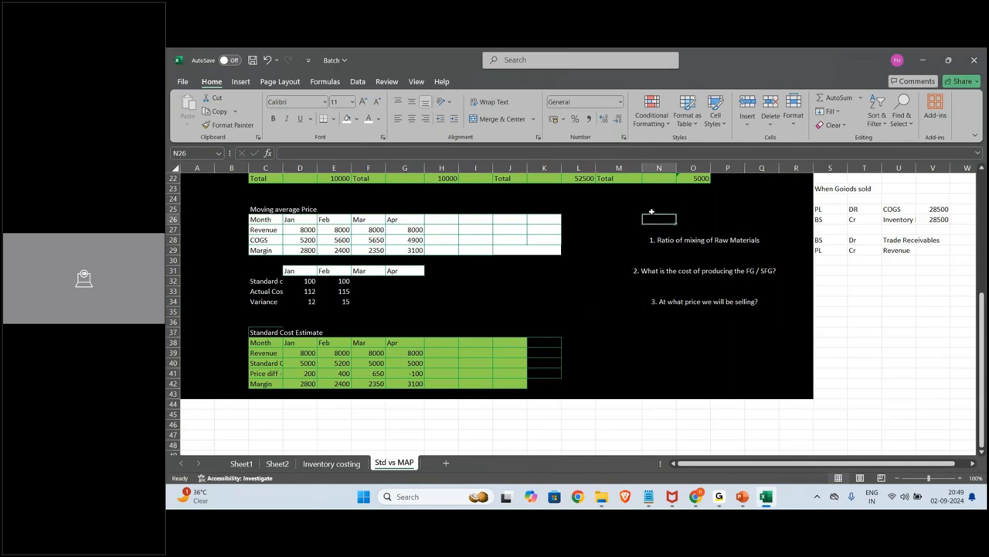
{"action": "key", "text": "Down"}
{"action": "key", "text": "Down"}
{"action": "key", "text": "ctrl+c"}
{"action": "key", "text": "Up"}
{"action": "key", "text": "Up"}
{"action": "key", "text": "Up"}
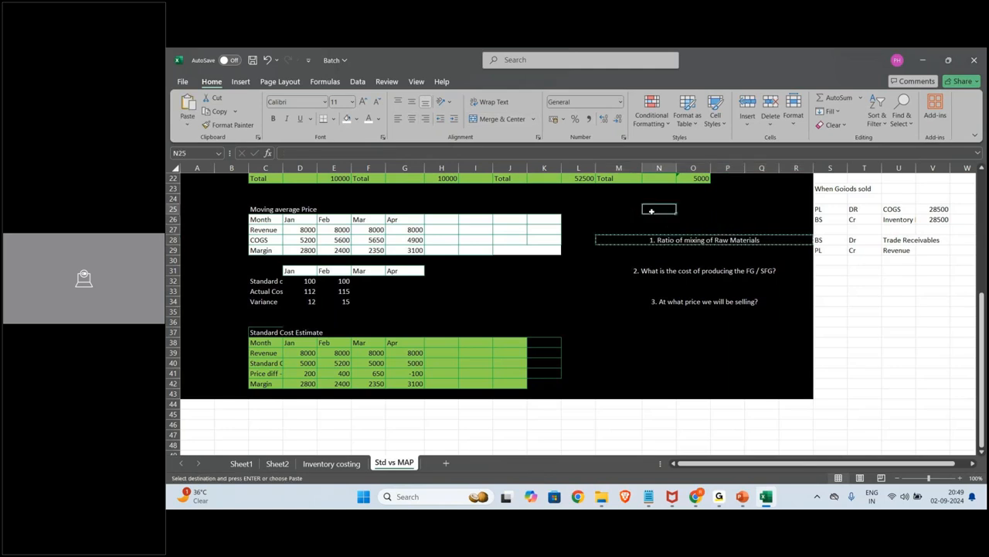
{"action": "key", "text": "ctrl+v"}
Replace the text in M25 with "What version will be maintained?".
{"action": "key", "text": "Escape"}
{"action": "key", "text": "Left"}
{"action": "key", "text": "Right"}
{"action": "type", "text": "What v"}
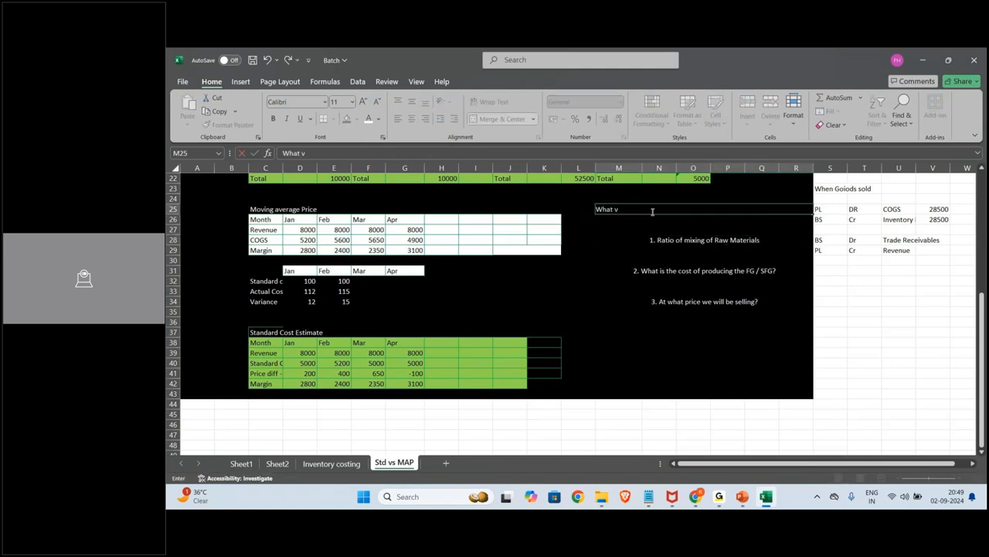
{"action": "type", "text": "ersion will be maintained?"}
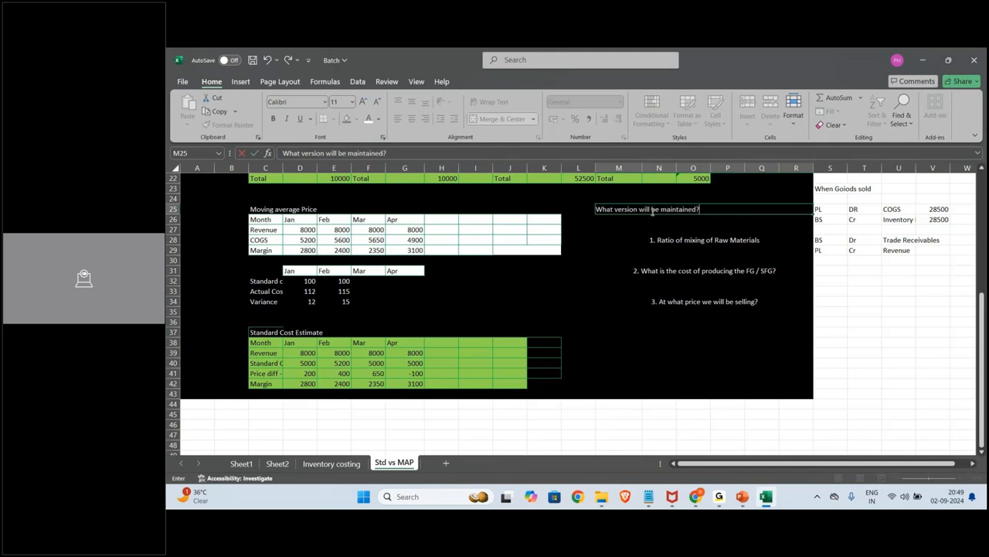
{"action": "key", "text": "Return"}
{"action": "left_click", "coordinate": [651, 209]}
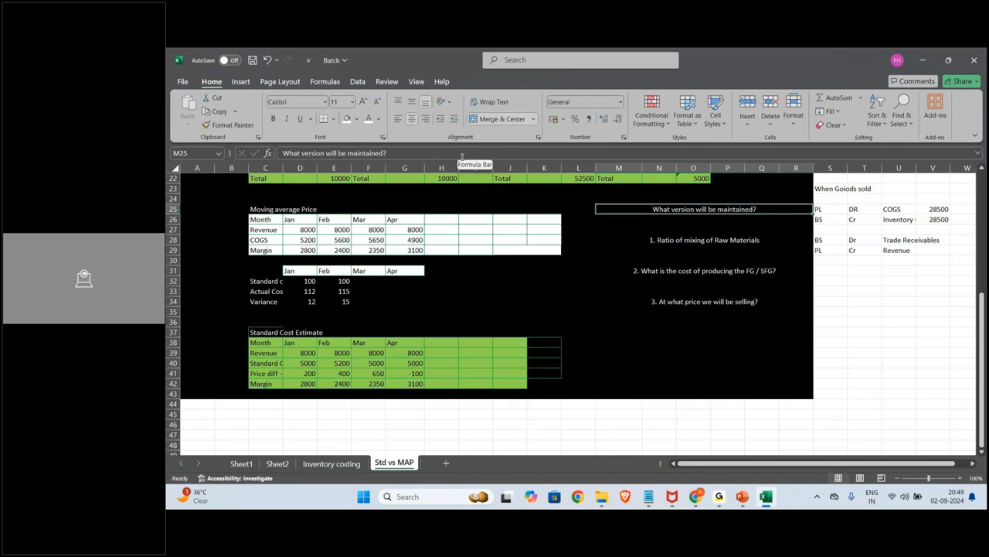
Copy the selling price question from M34 to M37.
{"action": "left_click", "coordinate": [670, 324]}
{"action": "left_click", "coordinate": [674, 301]}
{"action": "key", "text": "ctrl+c"}
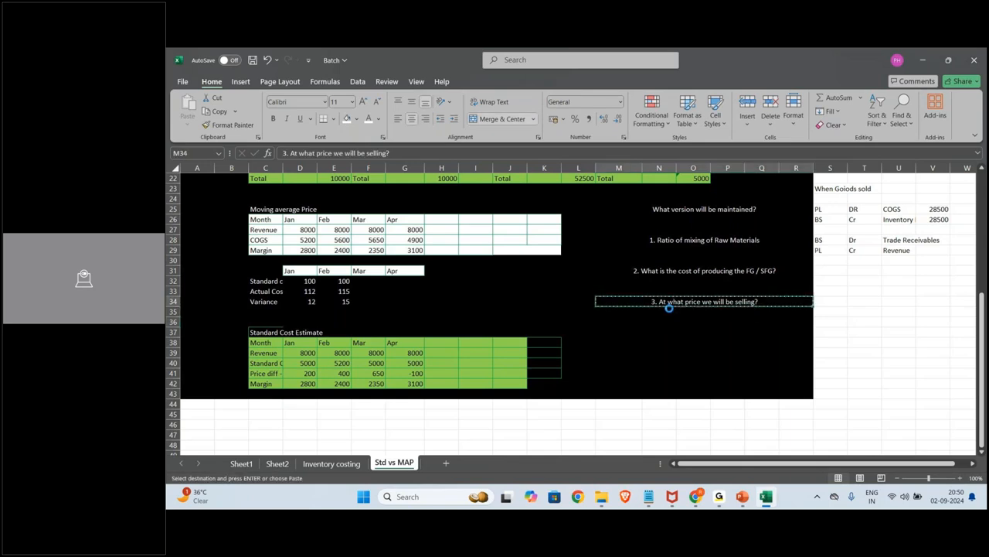
{"action": "left_click", "coordinate": [637, 332]}
{"action": "left_click", "coordinate": [624, 334]}
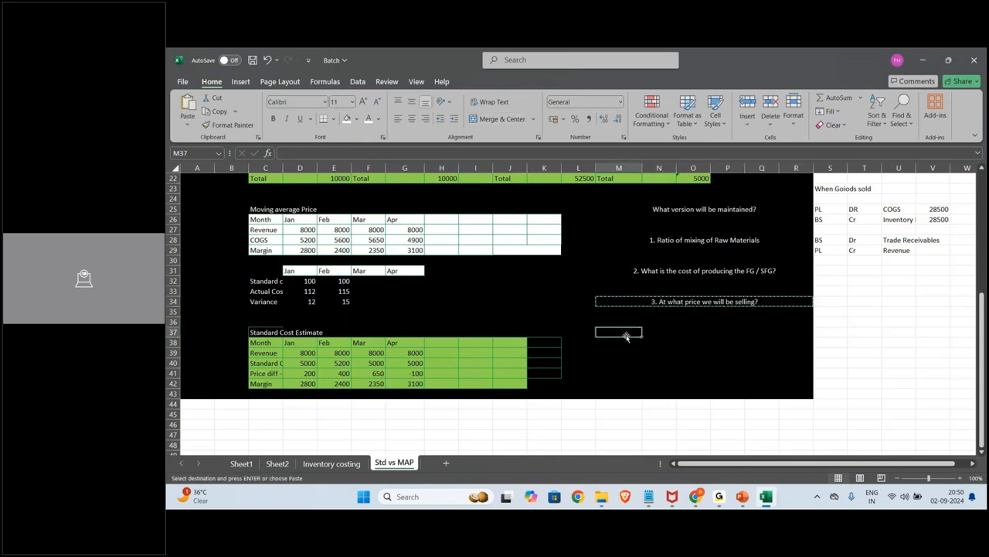
{"action": "key", "text": "ctrl+v"}
{"action": "key", "text": "Escape"}
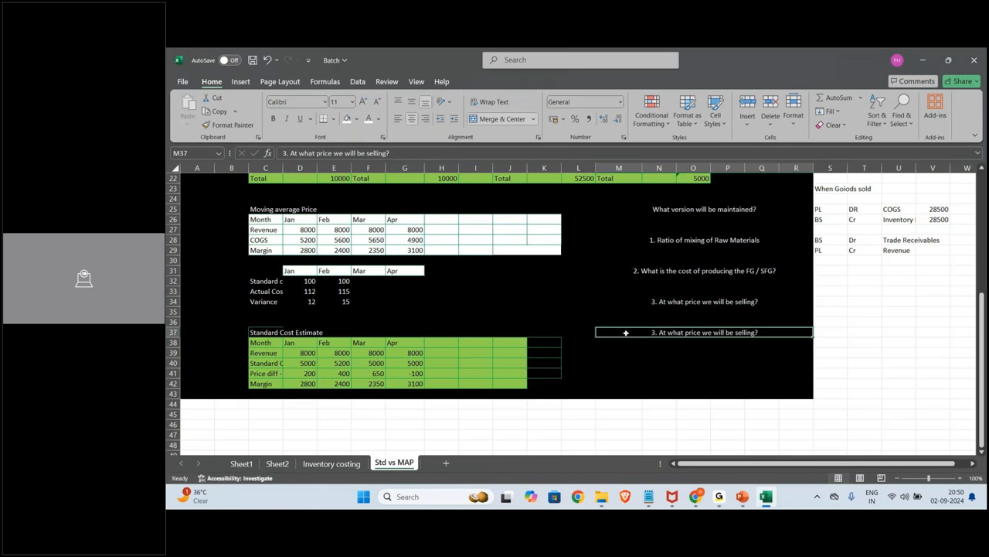
Replace the text in M37 with "4. Sale order triggers the Production".
{"action": "type", "text": "4. Sale orde"}
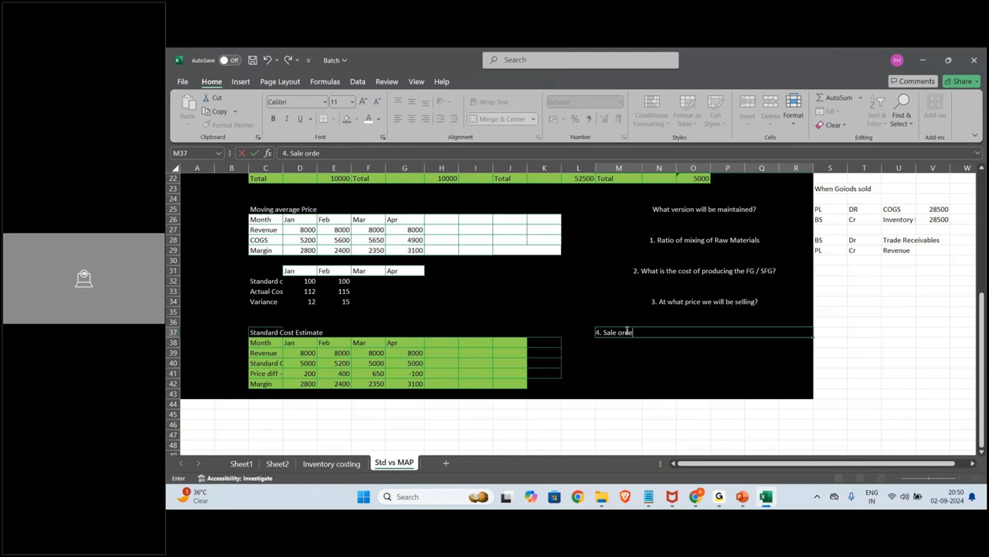
{"action": "type", "text": "r triggers the Production"}
{"action": "key", "text": "Return"}
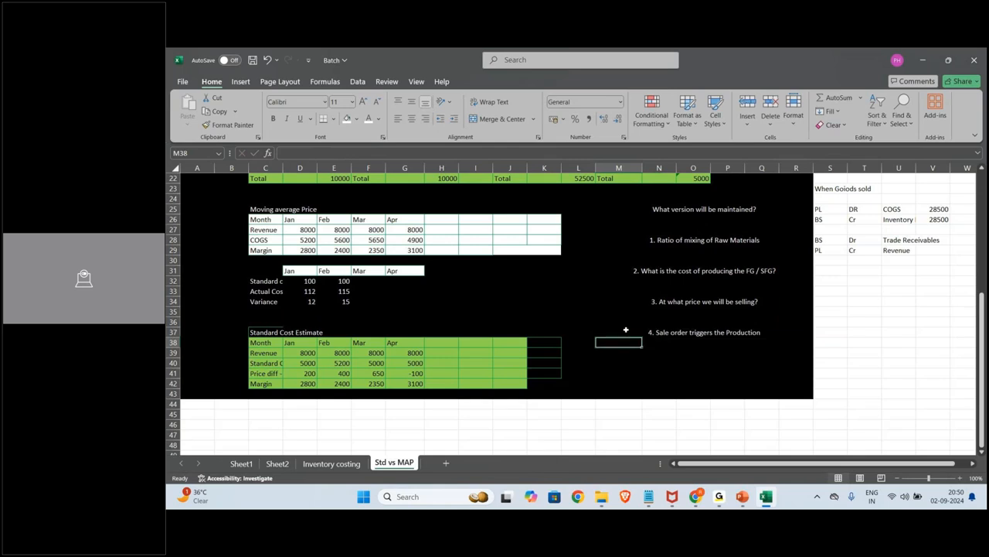
Copy the merged note in M37 to M38 and replace its text with "Which cost version will be considered (whether Planned or Budgeted)".
{"action": "left_click", "coordinate": [626, 329]}
{"action": "key", "text": "ctrl+c"}
{"action": "key", "text": "Down"}
{"action": "key", "text": "ctrl+v"}
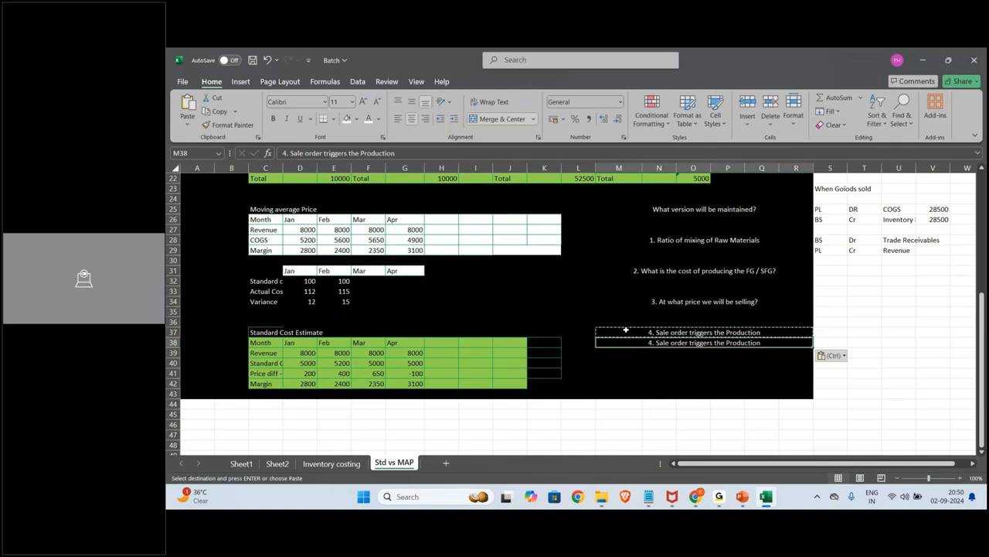
{"action": "type", "text": "Which cost version will be considered (whether Pla"}
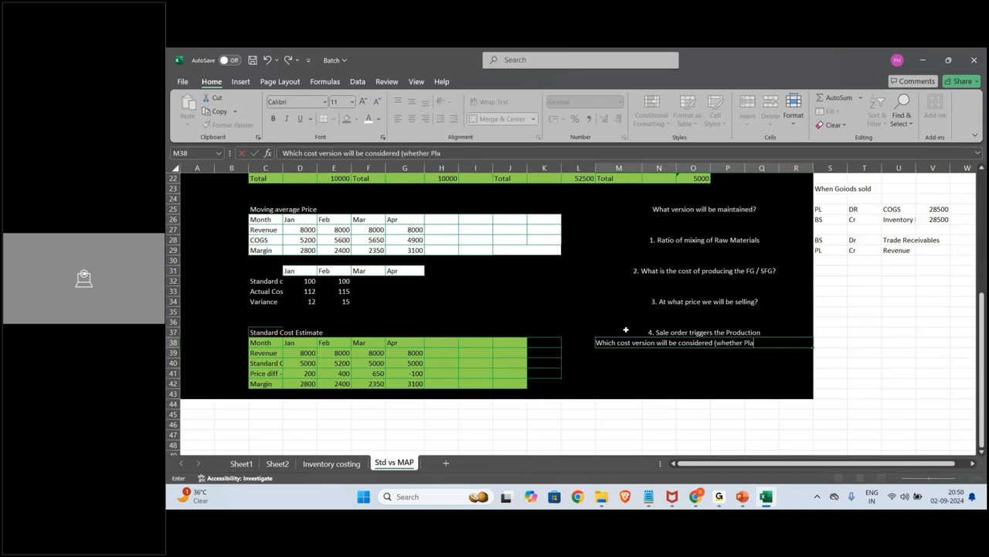
{"action": "type", "text": "nned or Budgeted"}
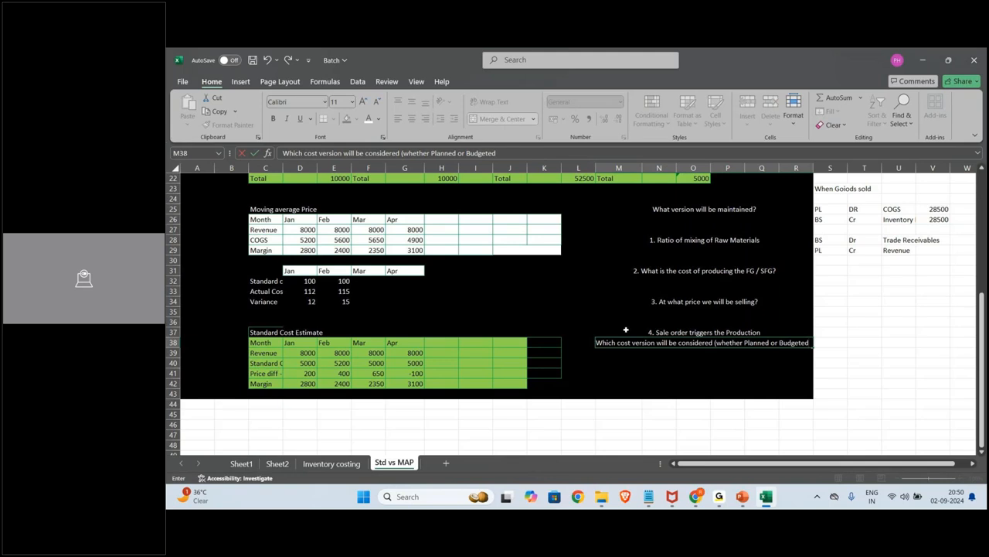
{"action": "type", "text": ")"}
{"action": "key", "text": "Return"}
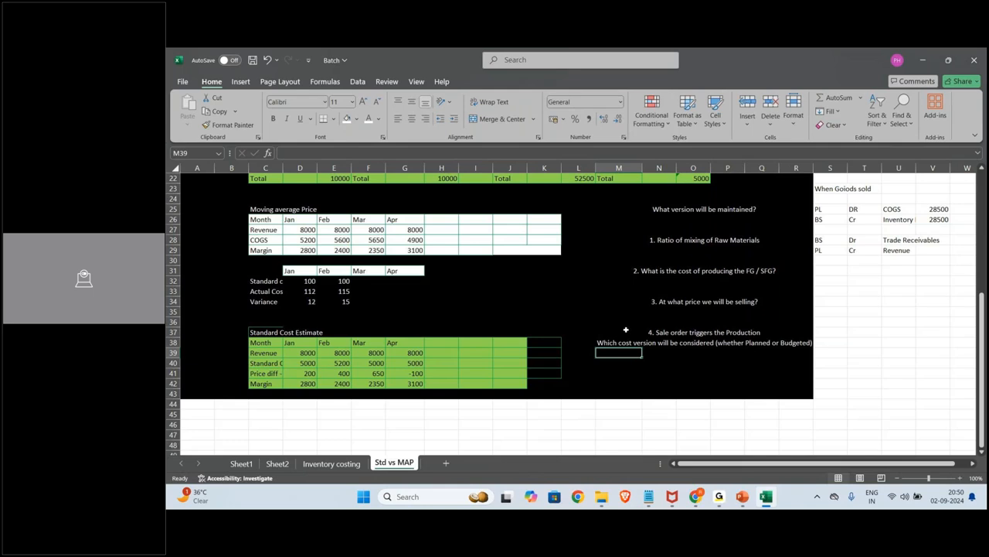
Enter Materials, Std cost and Moving Average across T33:V33, below the goods sold entries.
{"action": "left_click", "coordinate": [866, 292]}
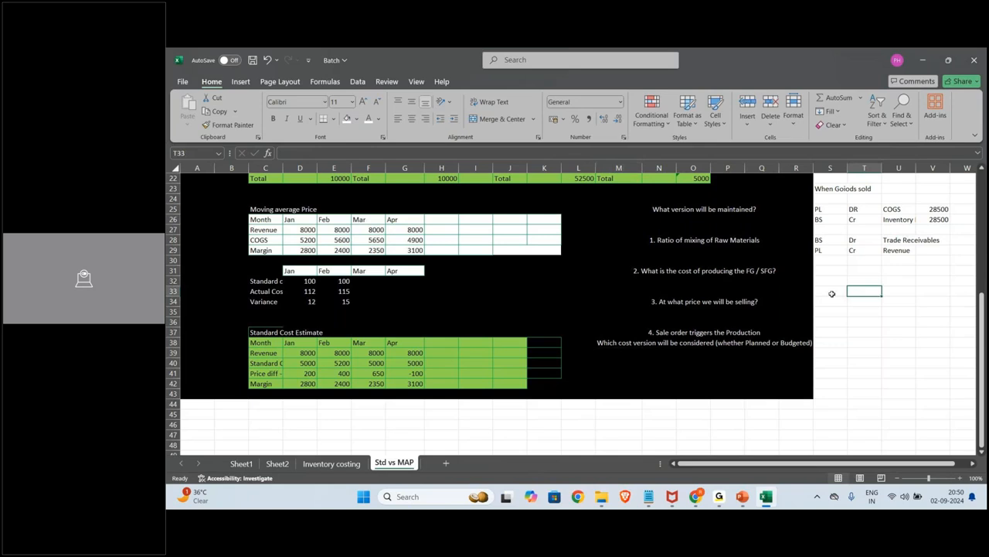
{"action": "type", "text": "Materials"}
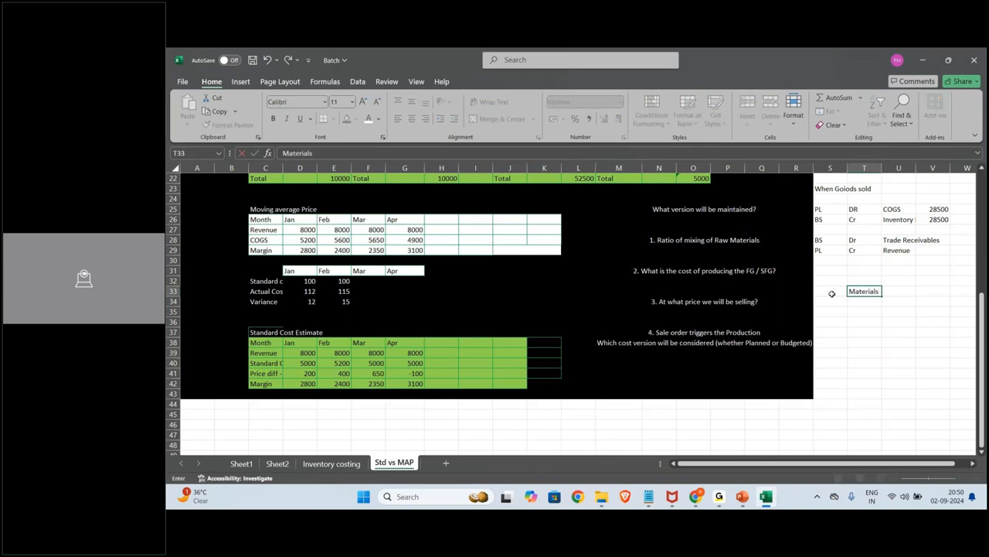
{"action": "key", "text": "Tab"}
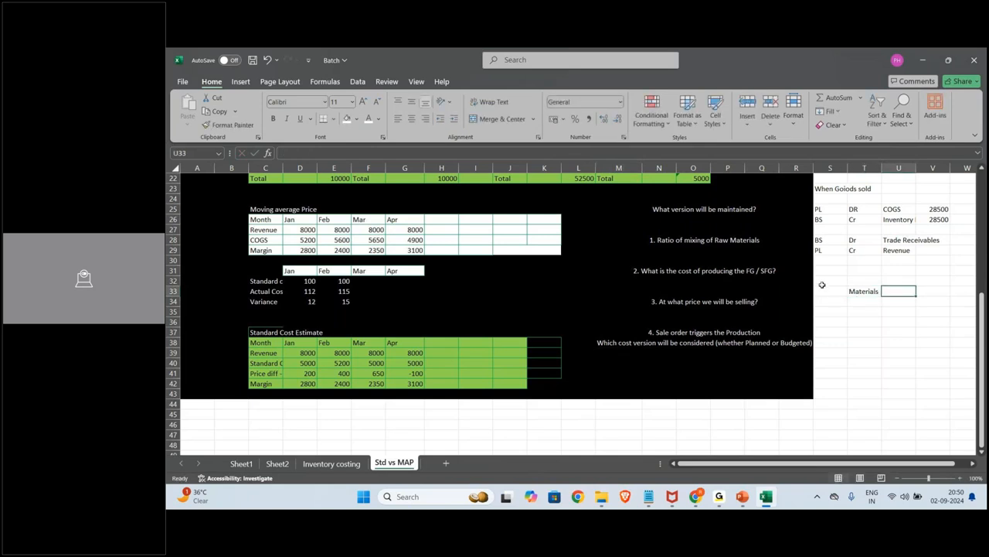
{"action": "type", "text": "Std cost"}
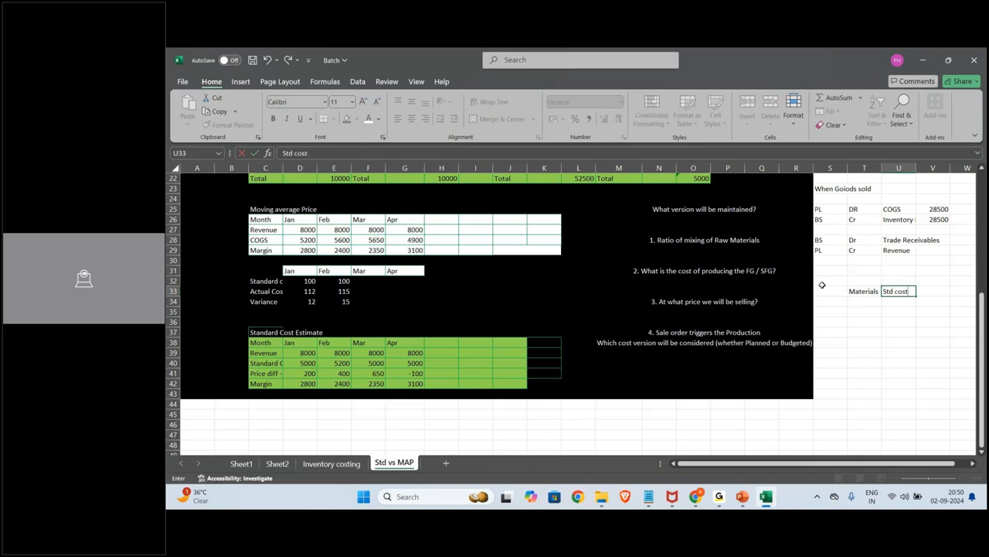
{"action": "key", "text": "Tab"}
{"action": "type", "text": "Moving Average"}
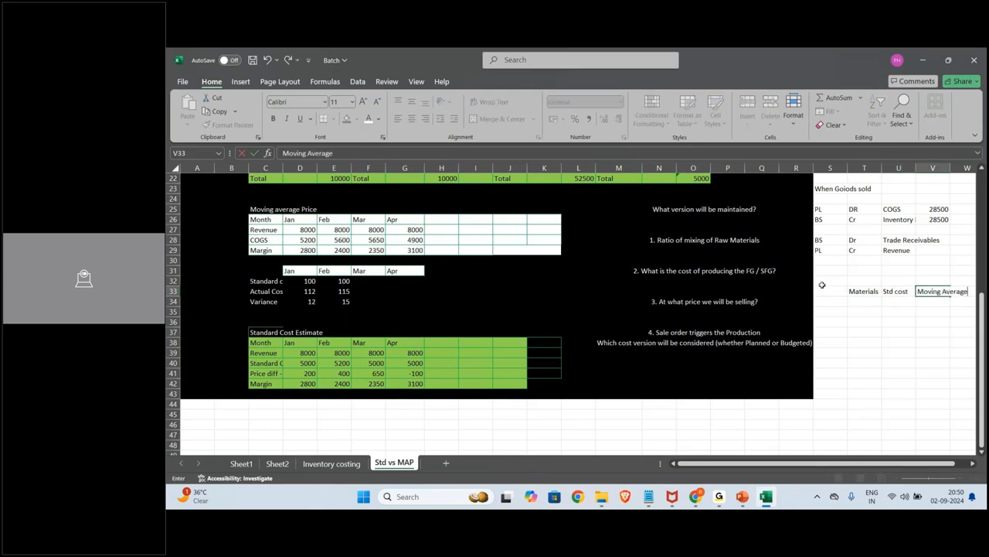
{"action": "key", "text": "Return"}
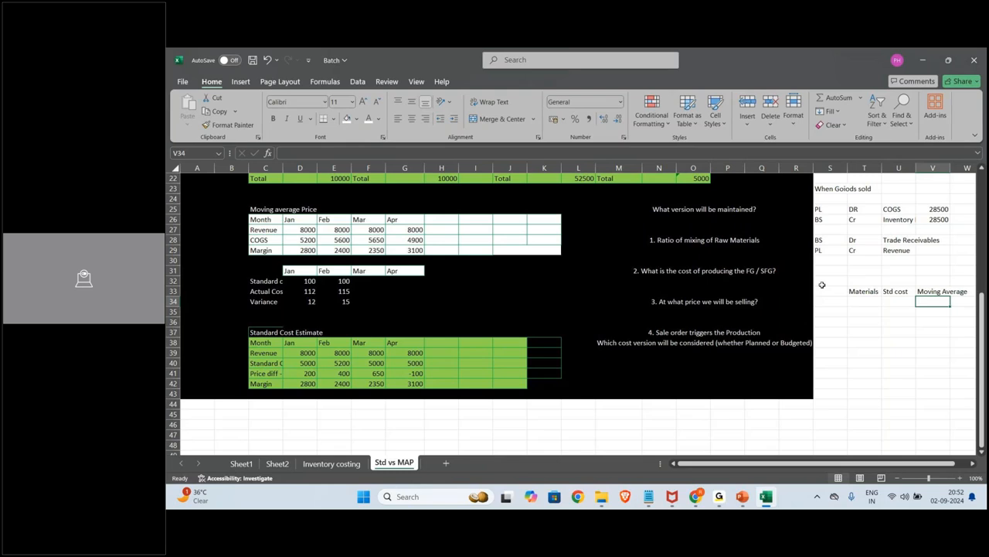
Enter Labour in T36 and the header Planned Activity in U35, with Jan, Feb and Mar listed in U36:U38.
{"action": "left_click", "coordinate": [901, 320]}
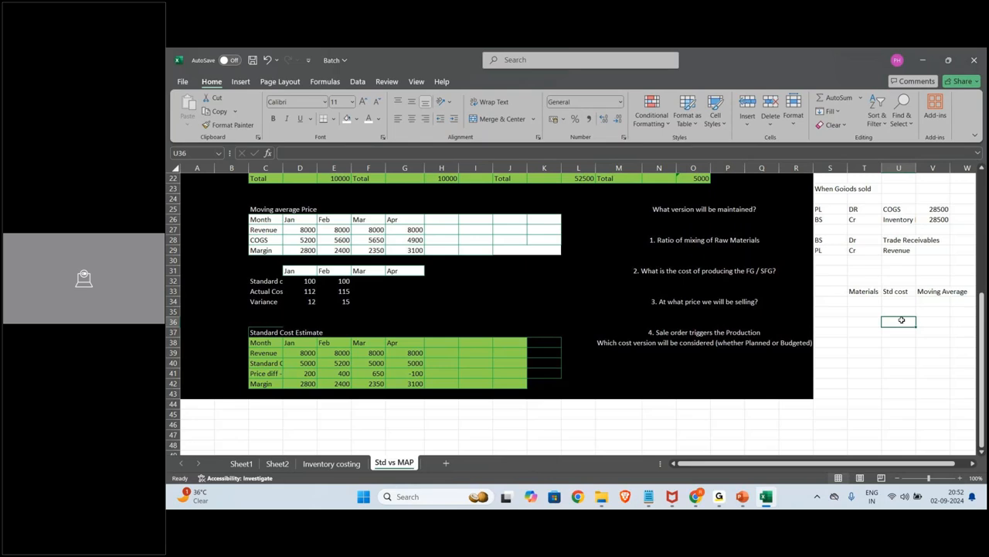
{"action": "left_click", "coordinate": [869, 322]}
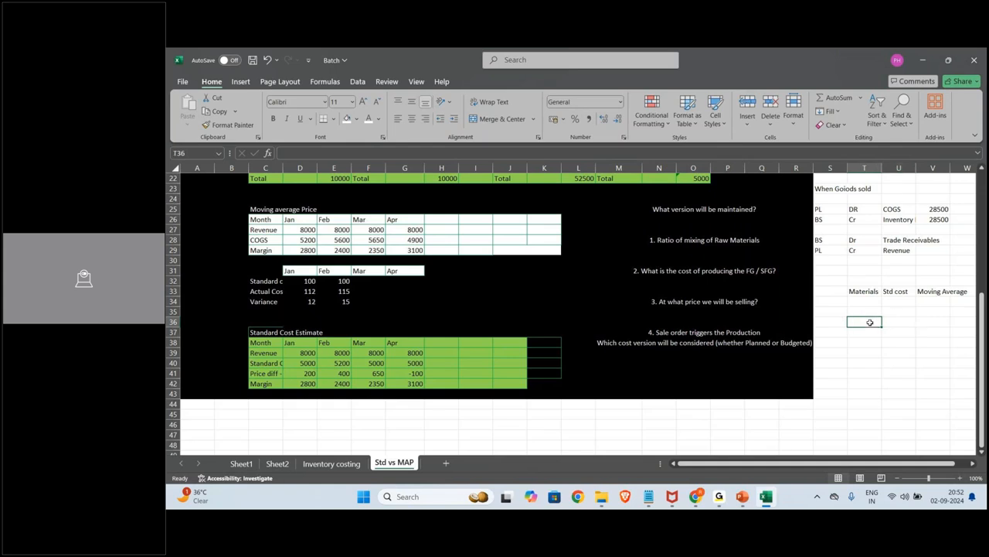
{"action": "type", "text": "Labour"}
{"action": "key", "text": "Tab"}
{"action": "key", "text": "Up"}
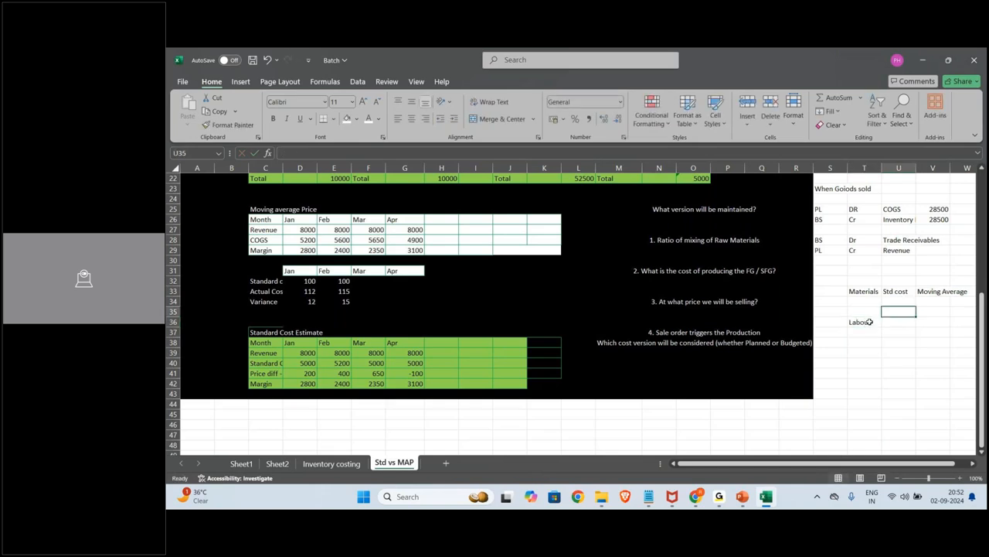
{"action": "type", "text": "Planned Activity"}
{"action": "key", "text": "Return"}
{"action": "type", "text": "Jan"}
{"action": "key", "text": "Return"}
{"action": "type", "text": "Feb"}
{"action": "key", "text": "Return"}
{"action": "type", "text": "Mar"}
{"action": "key", "text": "Return"}
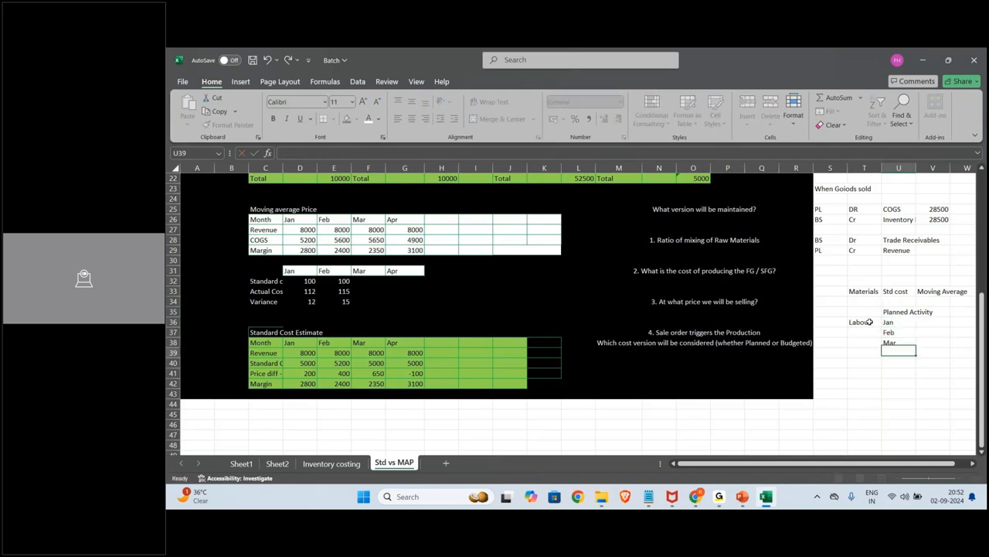
Fill the Labour label down from T36 to T38 for all three months.
{"action": "key", "text": "Up"}
{"action": "key", "text": "Left"}
{"action": "key", "text": "ctrl+shift+Up"}
{"action": "key", "text": "ctrl+d"}
Enter "Cost ctr 1" in V36 and fill it down to V38.
{"action": "key", "text": "ctrl+Up"}
{"action": "key", "text": "Right"}
{"action": "key", "text": "Right"}
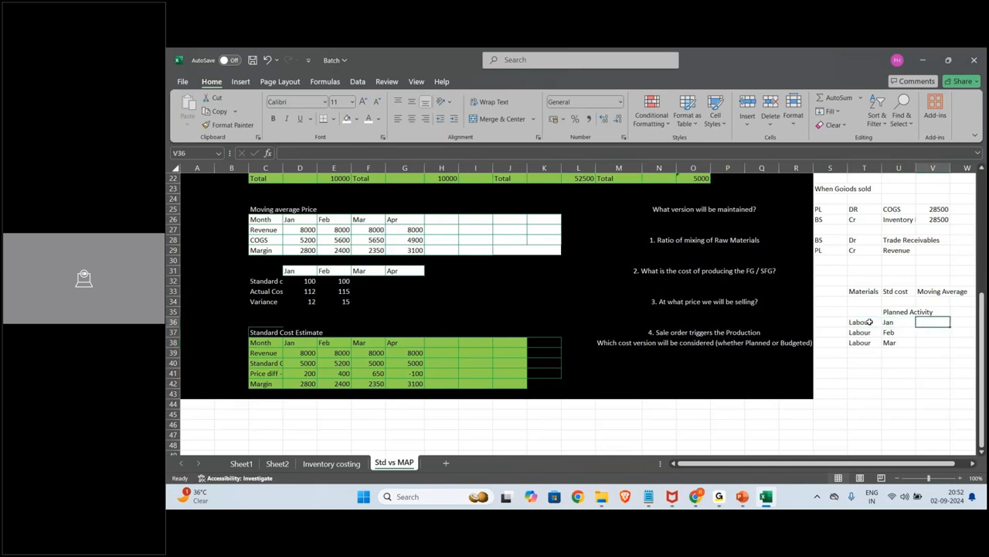
{"action": "type", "text": "Plan"}
{"action": "key", "text": "BackSpace"}
{"action": "key", "text": "BackSpace"}
{"action": "key", "text": "BackSpace"}
{"action": "key", "text": "BackSpace"}
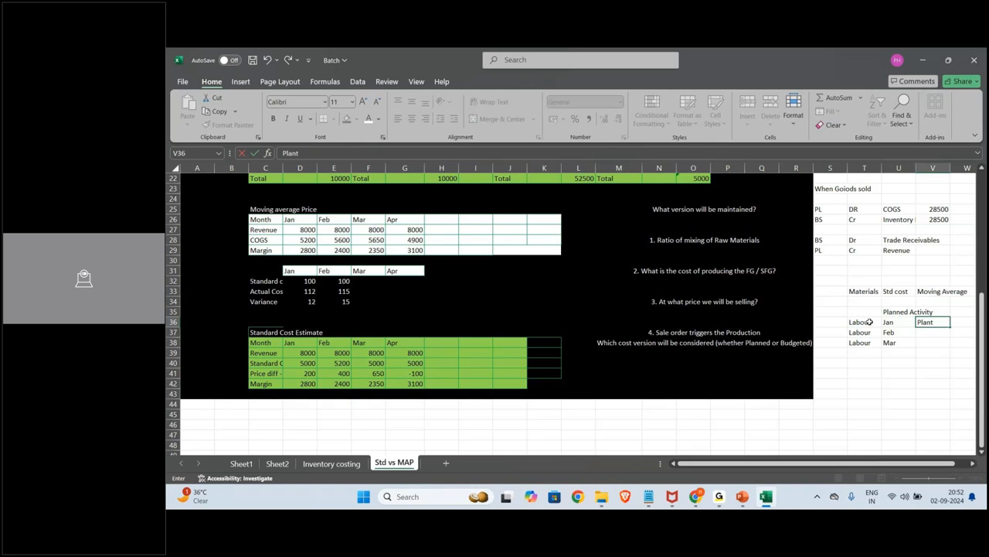
{"action": "type", "text": "Cost ctr 1"}
{"action": "key", "text": "Return"}
{"action": "key", "text": "Up"}
{"action": "key", "text": "shift+Down"}
{"action": "key", "text": "shift+Down"}
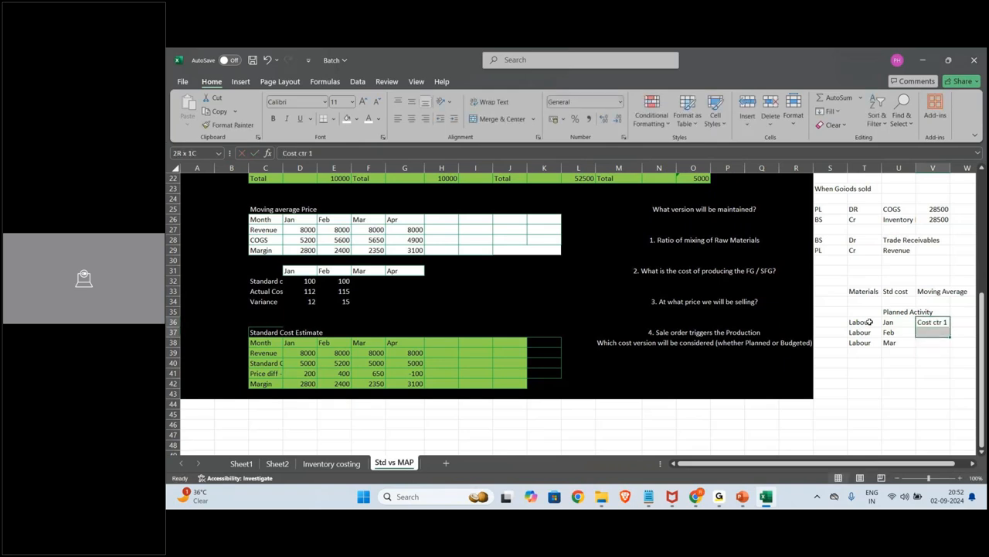
{"action": "key", "text": "ctrl+d"}
Enter the planned labour quantities 3200, 3300 and 3150 for Jan, Feb and Mar in W36:W38.
{"action": "key", "text": "Right"}
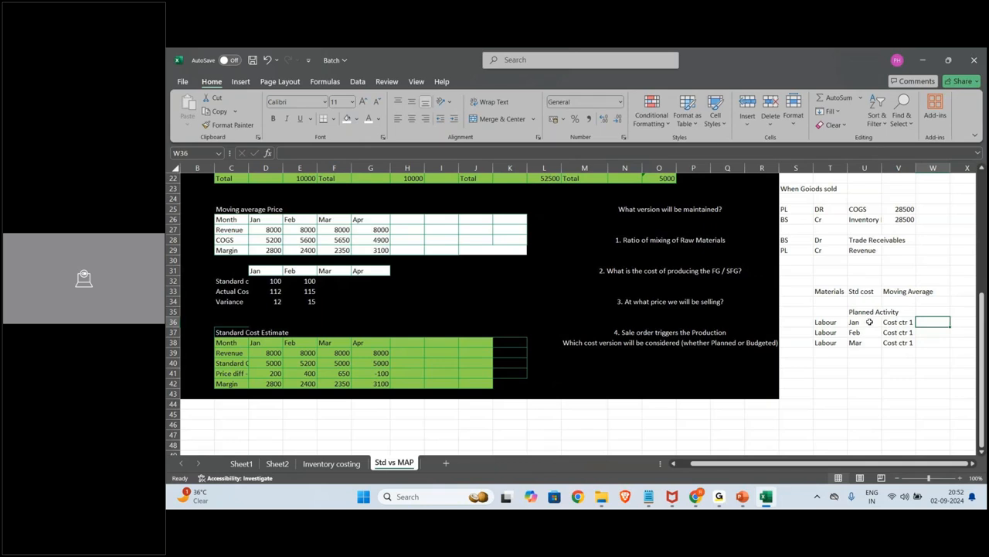
{"action": "type", "text": "3200"}
{"action": "key", "text": "Return"}
{"action": "type", "text": "3300"}
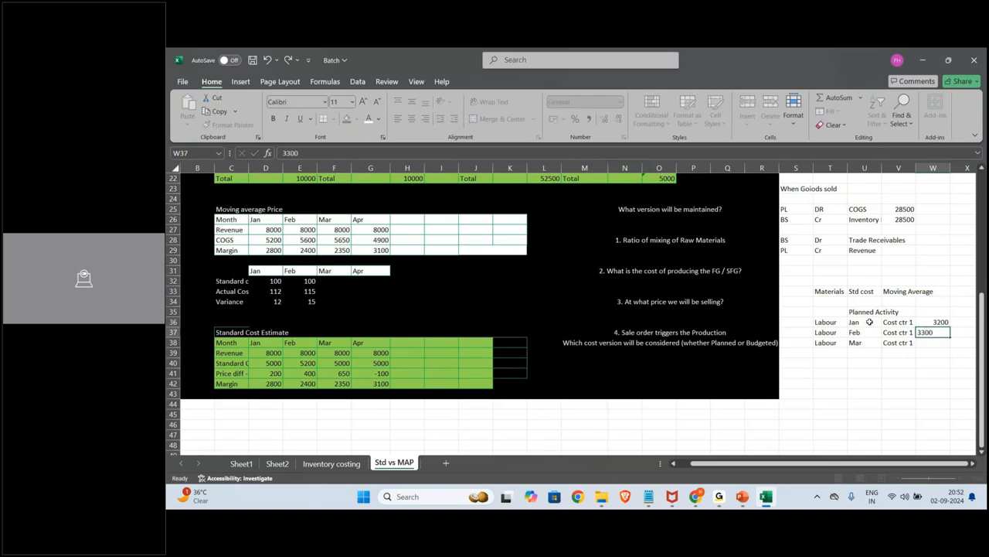
{"action": "key", "text": "Return"}
{"action": "type", "text": "3"}
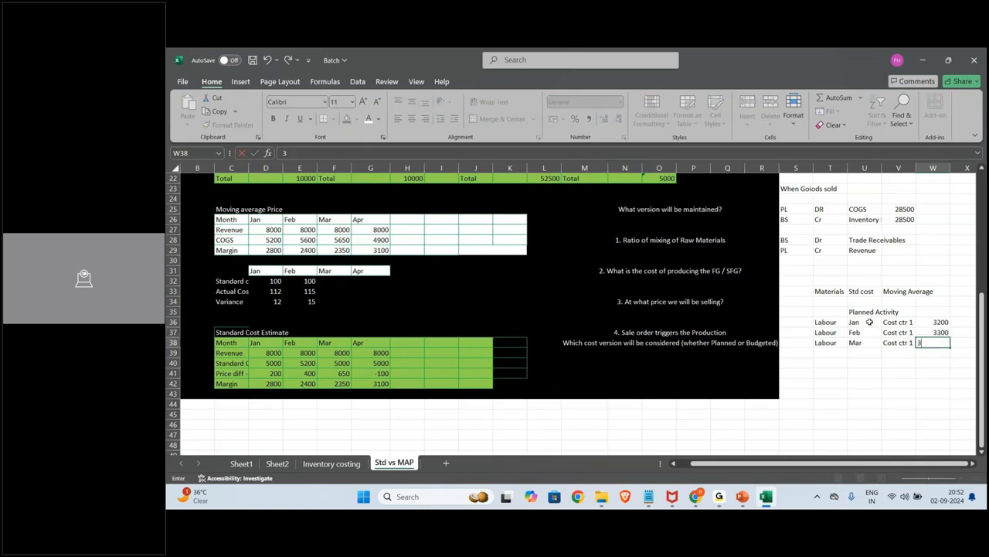
{"action": "type", "text": "150"}
{"action": "key", "text": "Return"}
Add the header Qty in W35 above the quantities.
{"action": "key", "text": "Up"}
{"action": "key", "text": "Up"}
{"action": "key", "text": "Up"}
{"action": "key", "text": "Up"}
{"action": "type", "text": "Qty"}
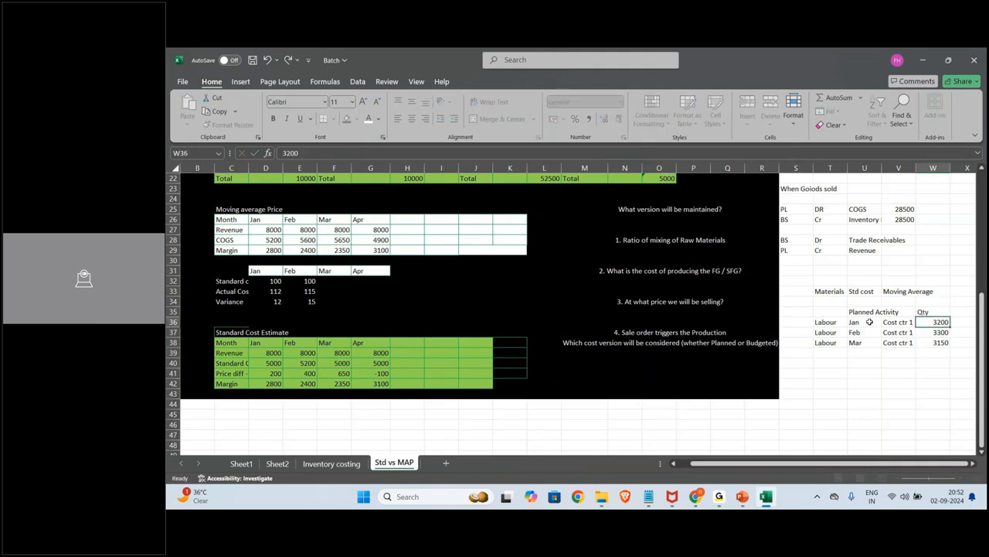
Enter the transaction code KP26 in T35 above the Labour rows.
{"action": "key", "text": "Up"}
{"action": "key", "text": "Left"}
{"action": "key", "text": "Left"}
{"action": "key", "text": "Left"}
{"action": "key", "text": "Caps_Lock"}
{"action": "type", "text": "KP"}
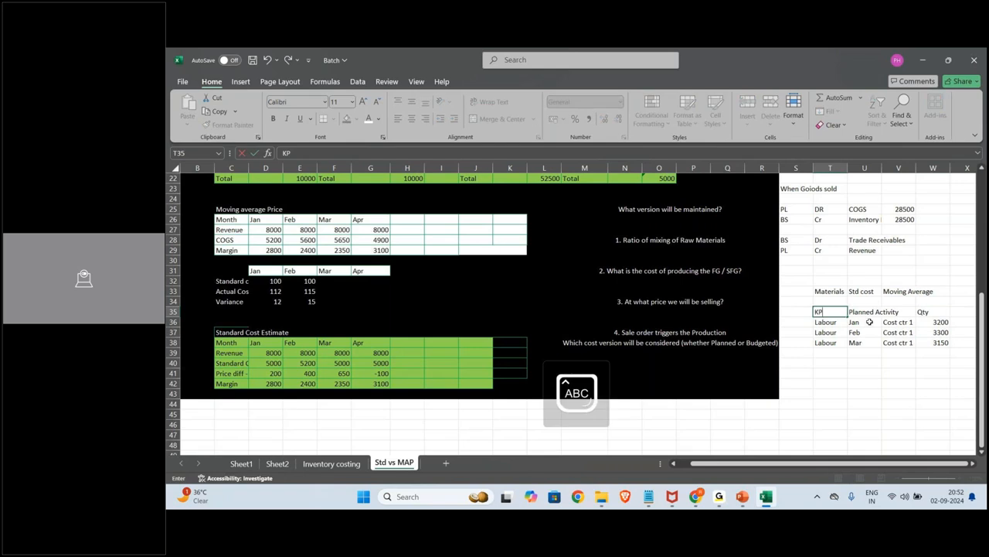
{"action": "type", "text": "26"}
{"action": "key", "text": "Left"}
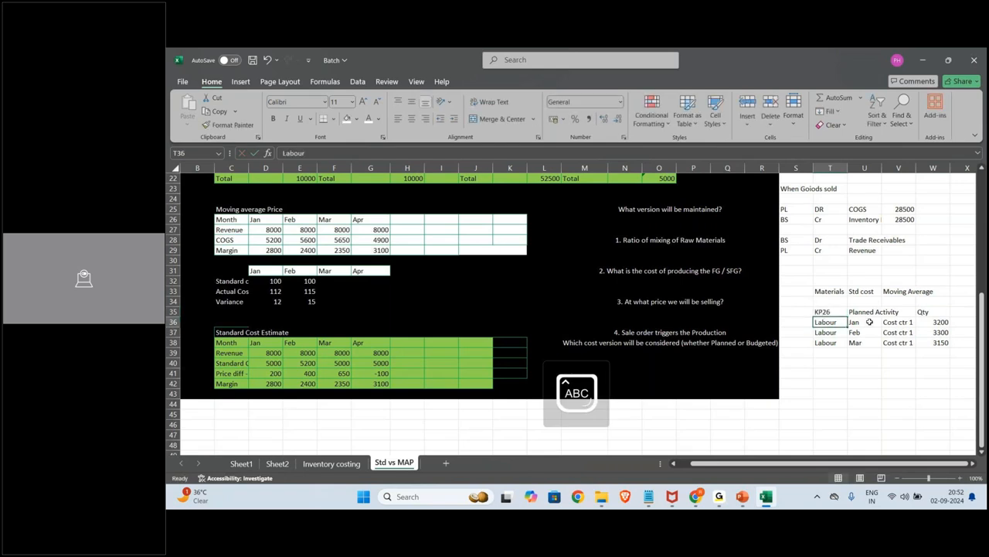
Add a Version header in S35 and fill S36:S38 with centered values of 0.
{"action": "type", "text": "v"}
{"action": "key", "text": "Caps_Lock"}
{"action": "type", "text": "ersion"}
{"action": "key", "text": "shift+Down"}
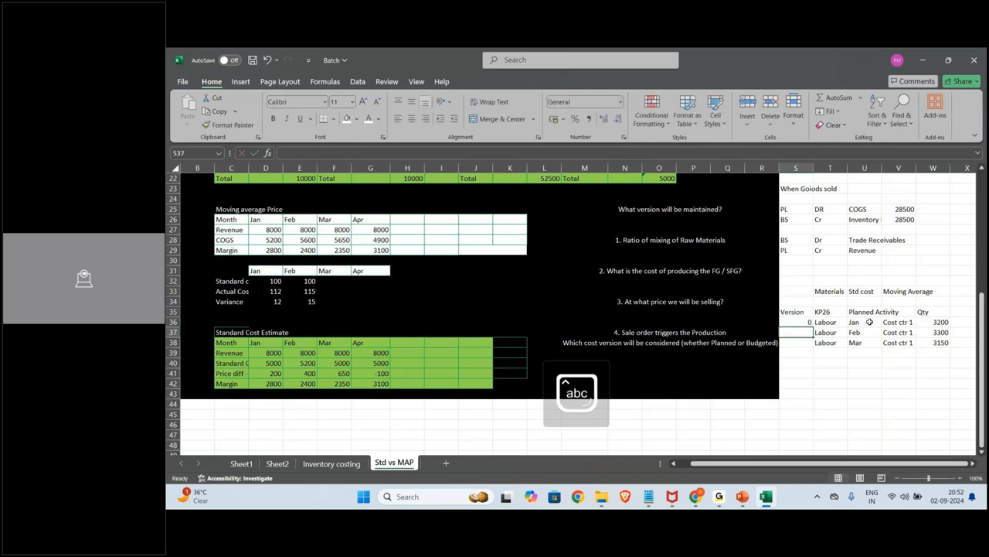
{"action": "key", "text": "shift+Down"}
{"action": "key", "text": "ctrl+d"}
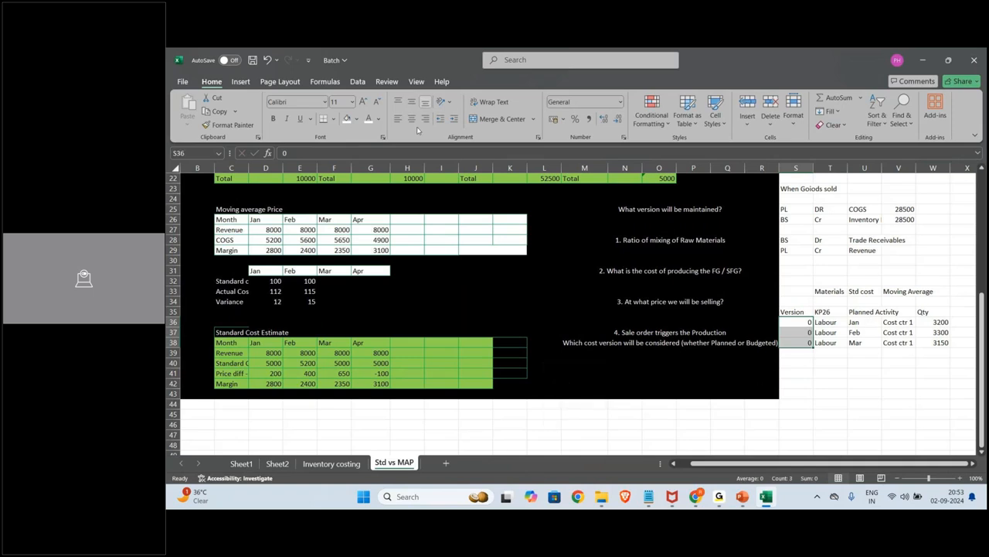
{"action": "left_click", "coordinate": [412, 119]}
Copy the planned activity table S35:W38 to the range starting at S40.
{"action": "left_click", "coordinate": [796, 310]}
{"action": "left_click_drag", "start_coordinate": [796, 310], "coordinate": [932, 340]}
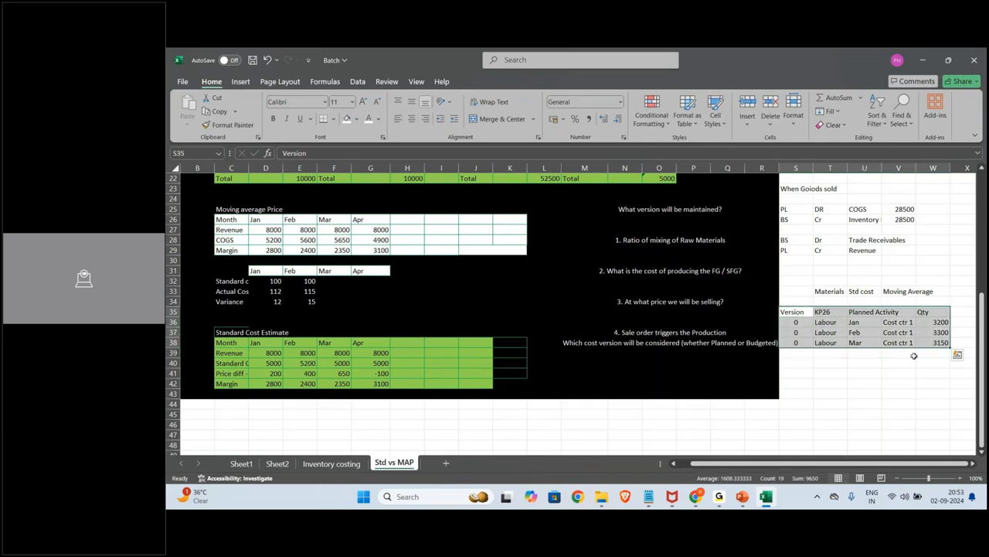
{"action": "key", "text": "ctrl+c"}
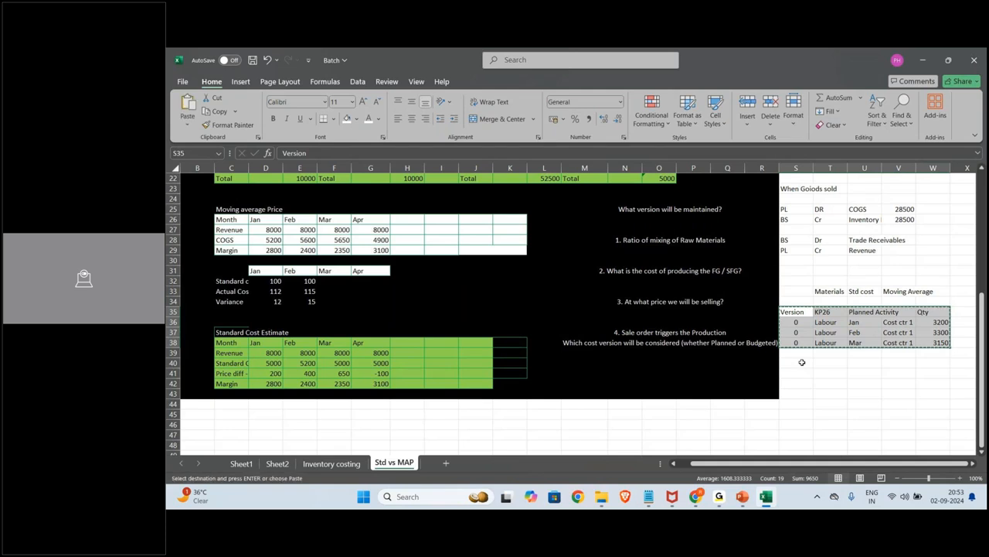
{"action": "left_click", "coordinate": [799, 362]}
{"action": "key", "text": "ctrl+v"}
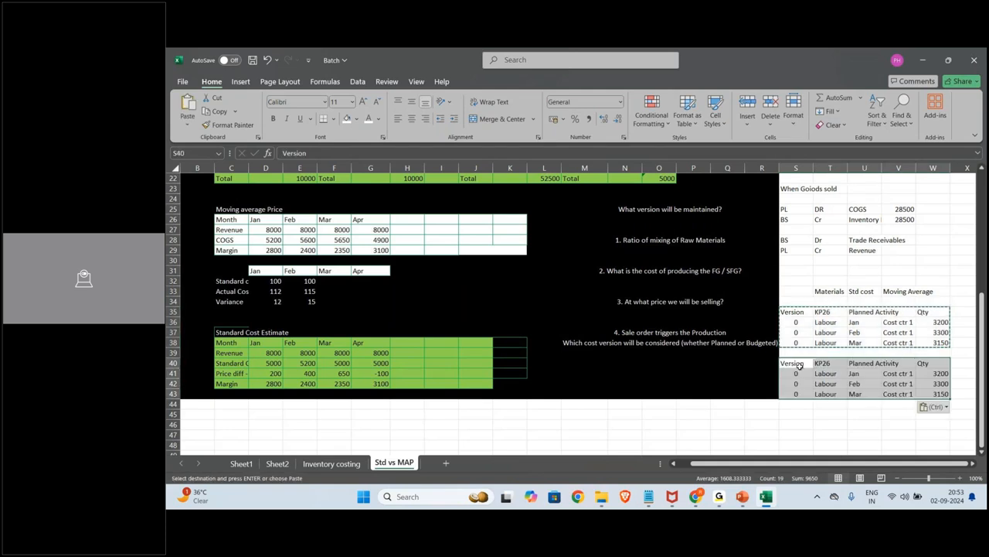
Change the transaction code in T40 of the copied table to KP06.
{"action": "left_click", "coordinate": [828, 373]}
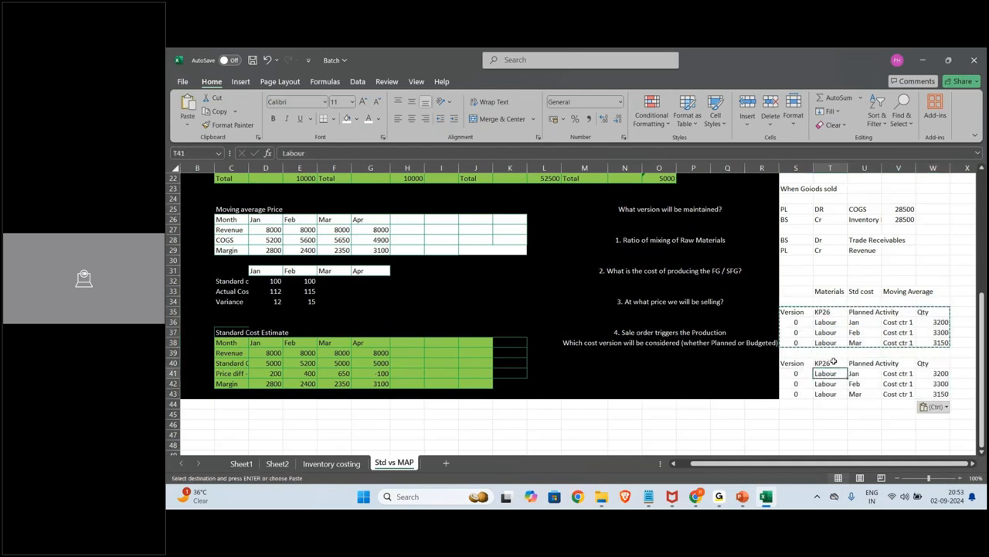
{"action": "left_click", "coordinate": [834, 361]}
{"action": "key", "text": "Caps_Lock"}
{"action": "type", "text": "KP06"}
{"action": "key", "text": "Return"}
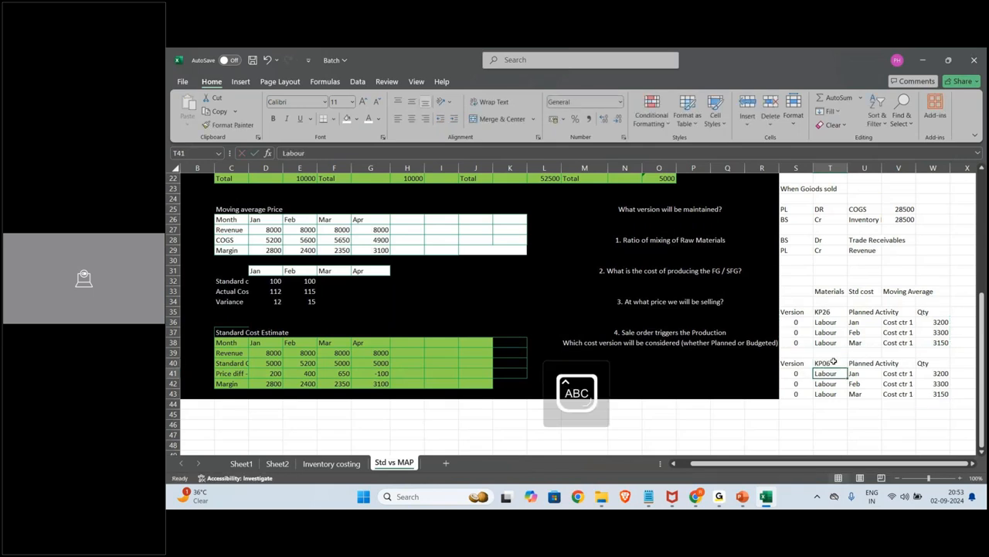
Fill W41:W43 of the KP06 table with the matching KP26 quantities multiplied by 250, starting with =W36*250.
{"action": "left_click", "coordinate": [945, 373]}
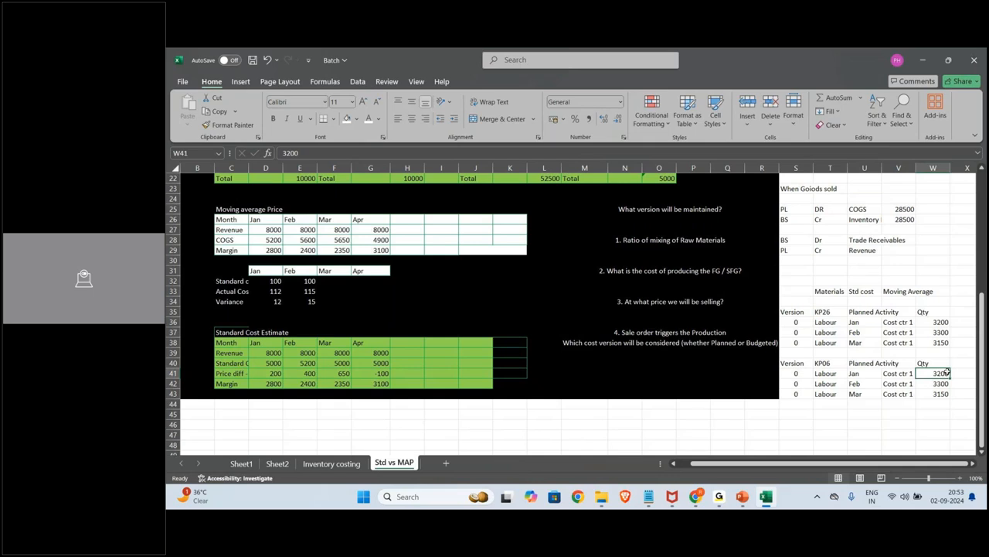
{"action": "type", "text": "="}
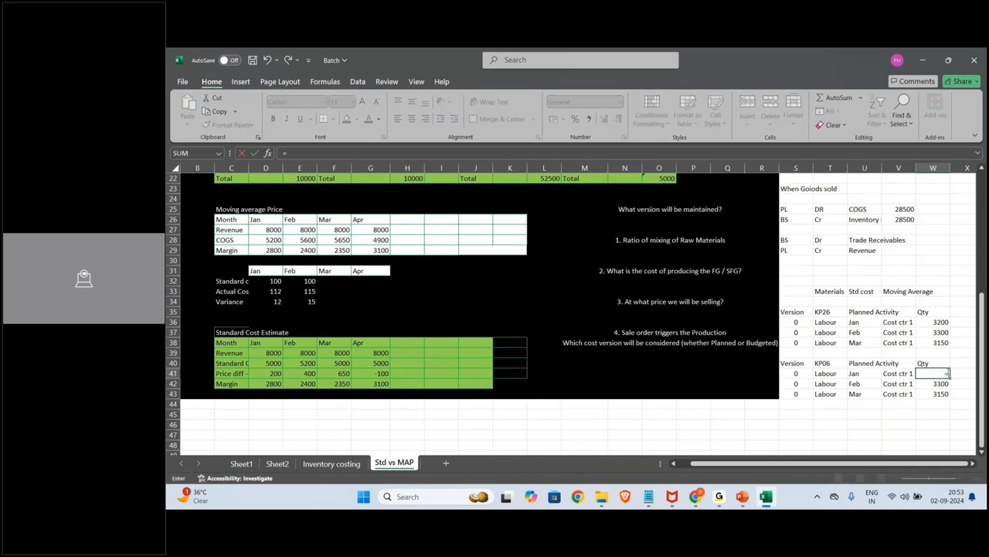
{"action": "left_click", "coordinate": [922, 319]}
{"action": "type", "text": "*"}
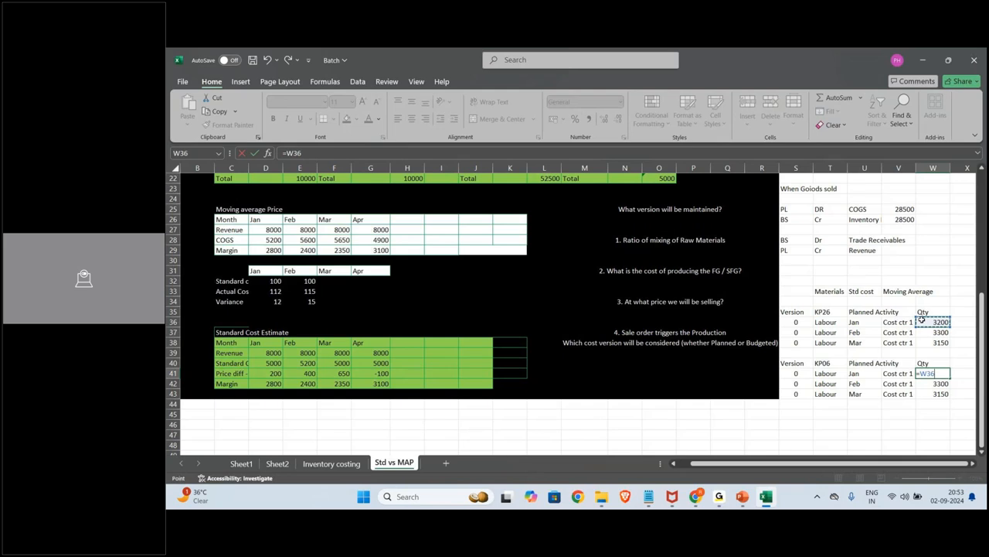
{"action": "type", "text": "250"}
{"action": "key", "text": "Return"}
{"action": "key", "text": "ctrl+d"}
{"action": "key", "text": "Down"}
{"action": "key", "text": "ctrl+d"}
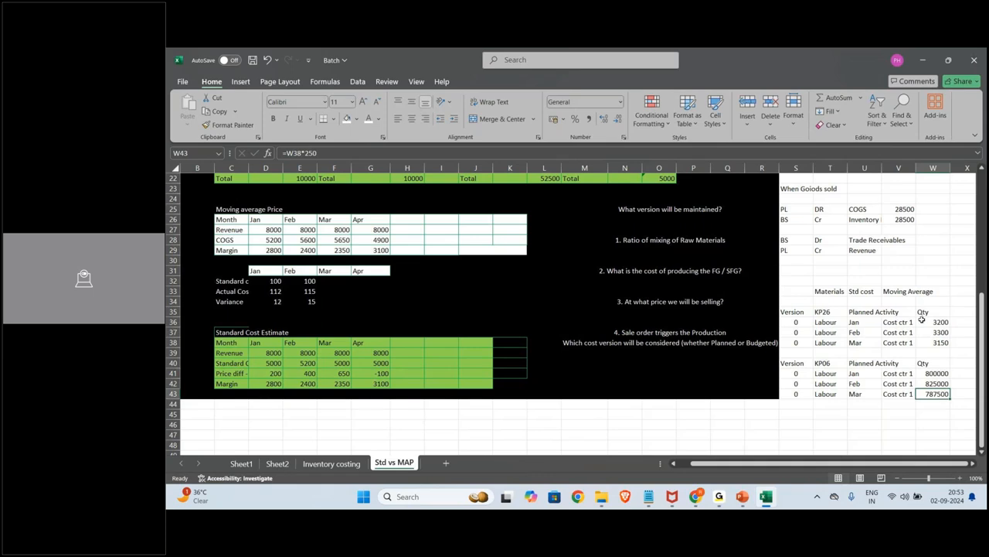
{"action": "key", "text": "Left"}
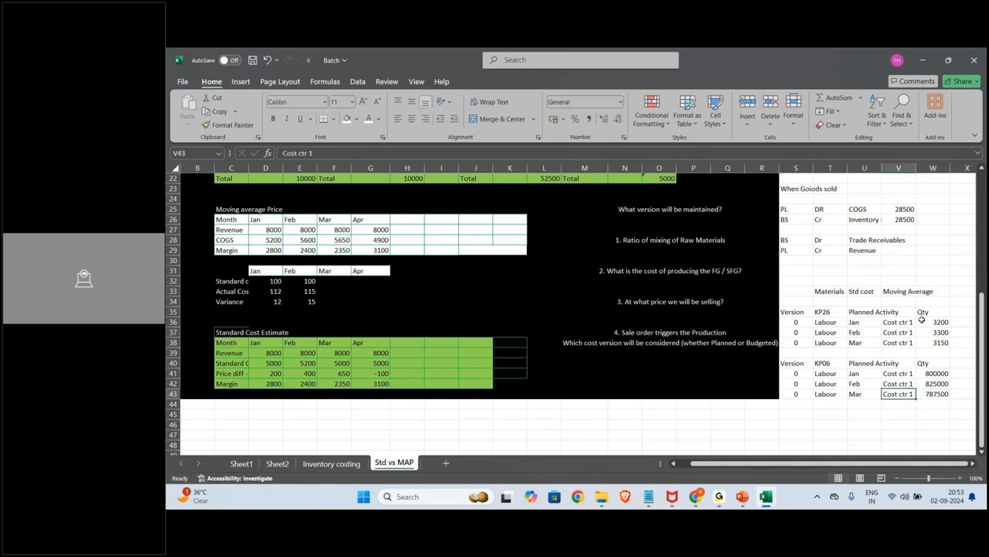
{"action": "key", "text": "Up"}
{"action": "key", "text": "Up"}
{"action": "key", "text": "Up"}
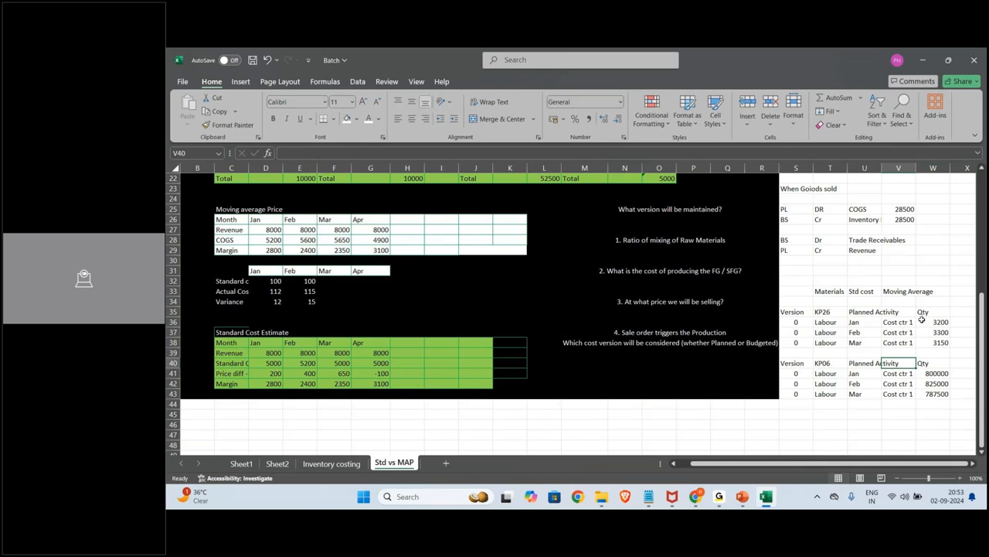
{"action": "left_click", "coordinate": [927, 320]}
{"action": "left_click_drag", "start_coordinate": [929, 320], "coordinate": [930, 385]}
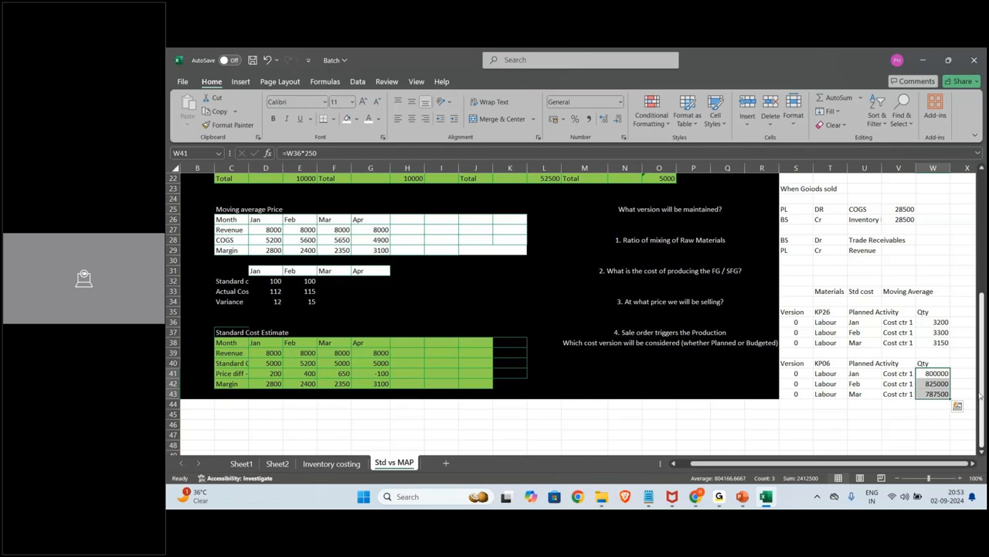
Enter the label Per Hour Rate in T45 below the KP06 table.
{"action": "left_click", "coordinate": [832, 416]}
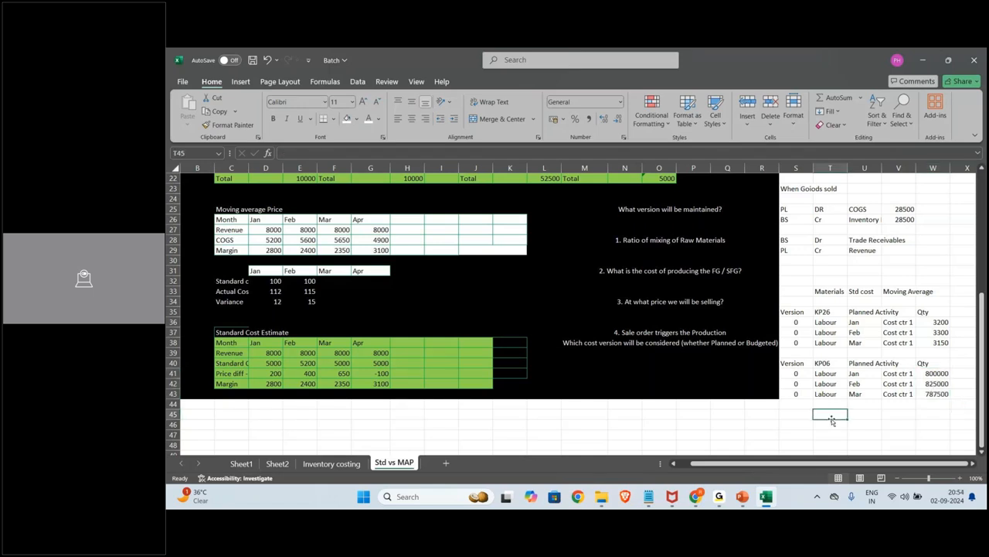
{"action": "type", "text": "Per Hour"}
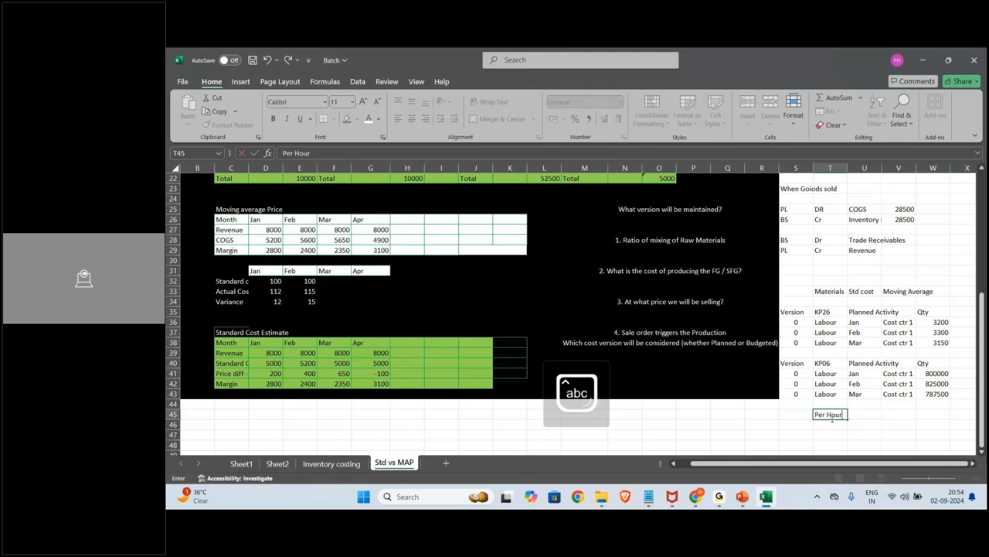
{"action": "type", "text": " Rate"}
{"action": "key", "text": "Return"}
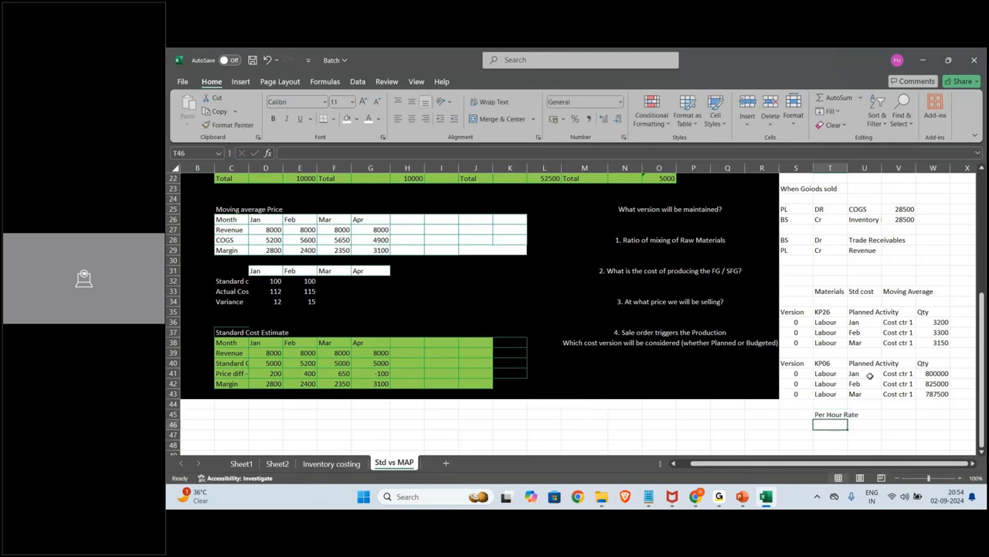
Copy the Jan to Mar months and their cost centers from U41:V43 to the range starting at U45.
{"action": "left_click_drag", "start_coordinate": [858, 374], "coordinate": [895, 395]}
{"action": "key", "text": "ctrl+c"}
{"action": "key", "text": "Down"}
{"action": "key", "text": "Down"}
{"action": "key", "text": "Down"}
{"action": "key", "text": "Down"}
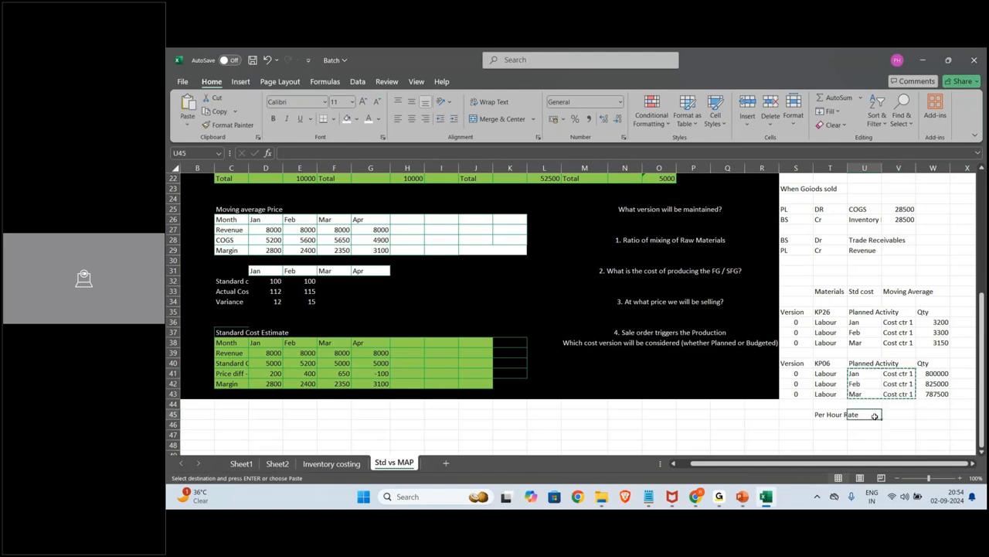
{"action": "key", "text": "ctrl+v"}
{"action": "key", "text": "Escape"}
Calculate the January hourly rate in W45 with the formula =W41/W36.
{"action": "left_click", "coordinate": [942, 415]}
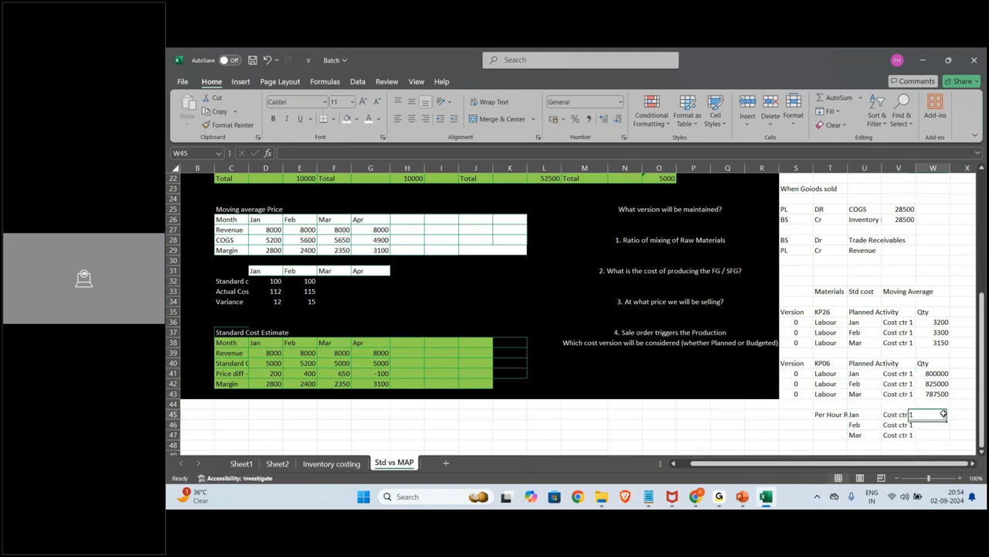
{"action": "type", "text": "="}
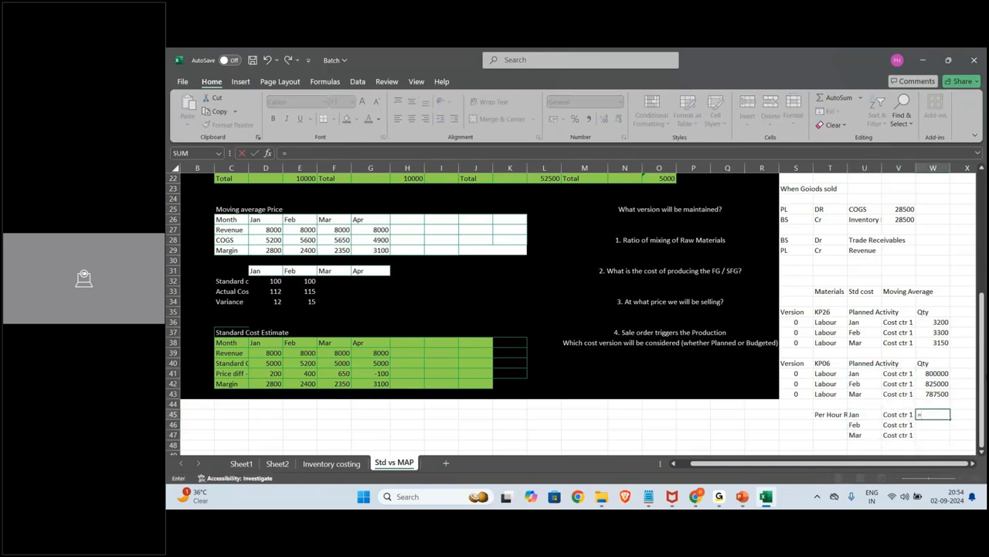
{"action": "left_click", "coordinate": [948, 372]}
{"action": "type", "text": "/"}
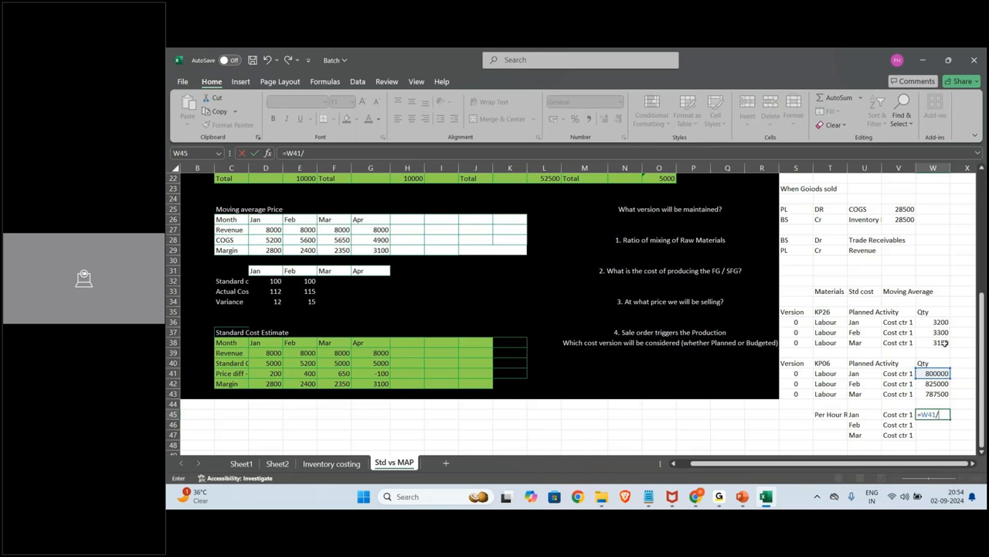
{"action": "left_click", "coordinate": [938, 322]}
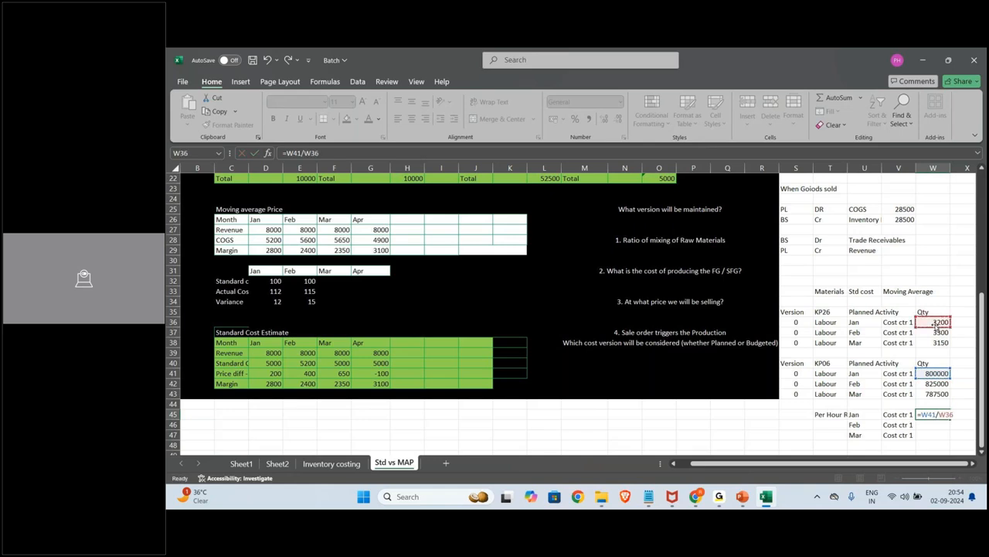
{"action": "key", "text": "Return"}
Replace the KP06 amounts for Feb and Mar in W42 and W43 with 840000 and 782000.
{"action": "key", "text": "Up"}
{"action": "key", "text": "Up"}
{"action": "key", "text": "Up"}
{"action": "key", "text": "Up"}
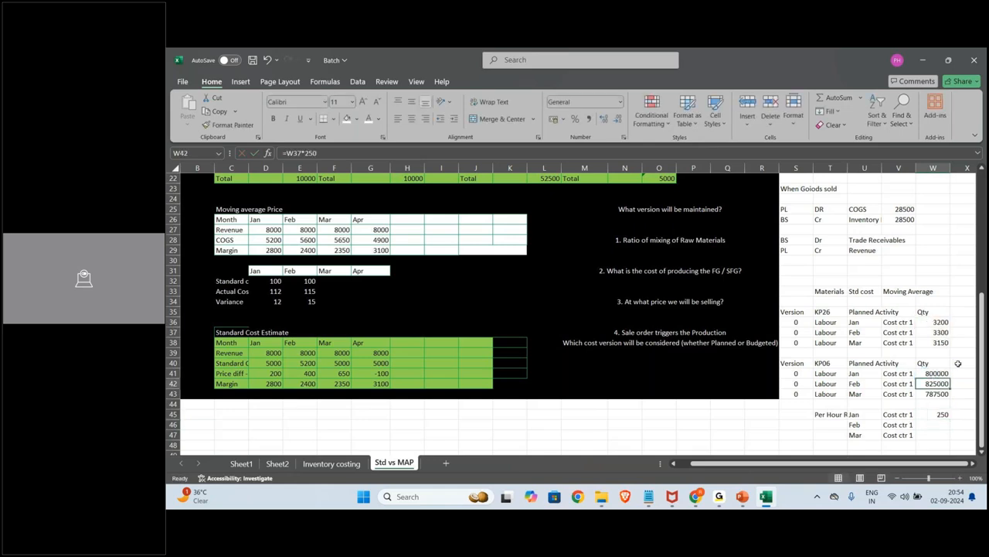
{"action": "type", "text": "840000"}
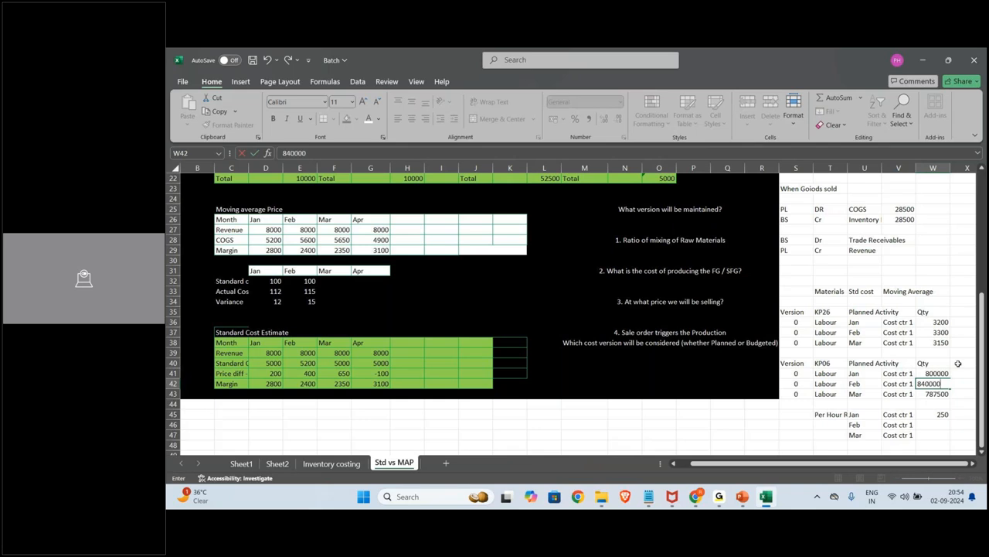
{"action": "key", "text": "Return"}
{"action": "type", "text": "78"}
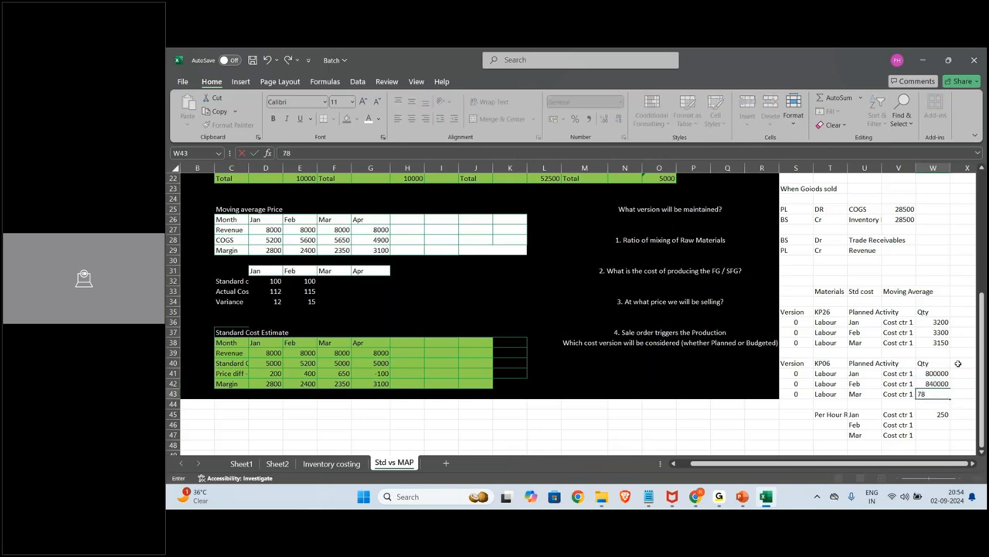
{"action": "type", "text": "2000\\"}
{"action": "key", "text": "Return"}
{"action": "key", "text": "Up"}
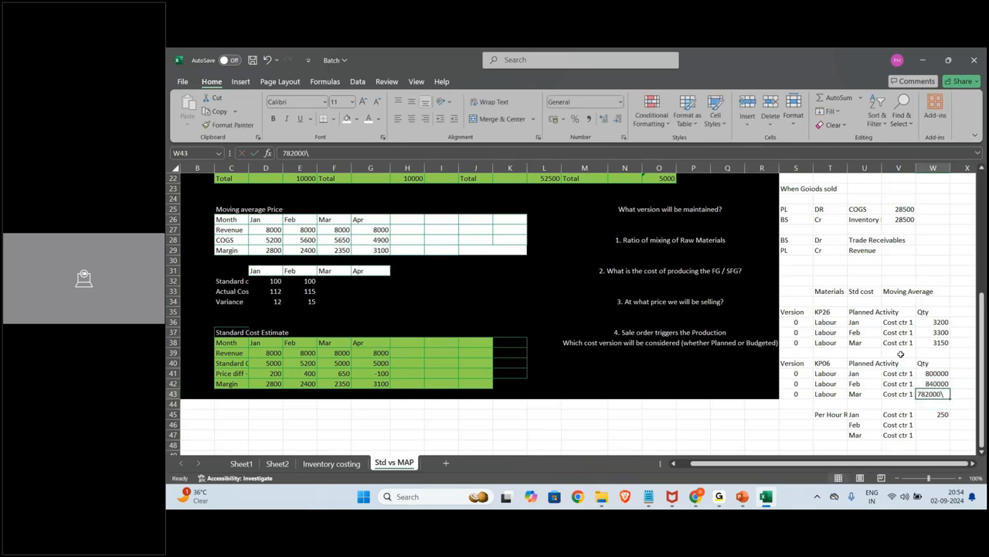
{"action": "left_click", "coordinate": [342, 152]}
{"action": "key", "text": "BackSpace"}
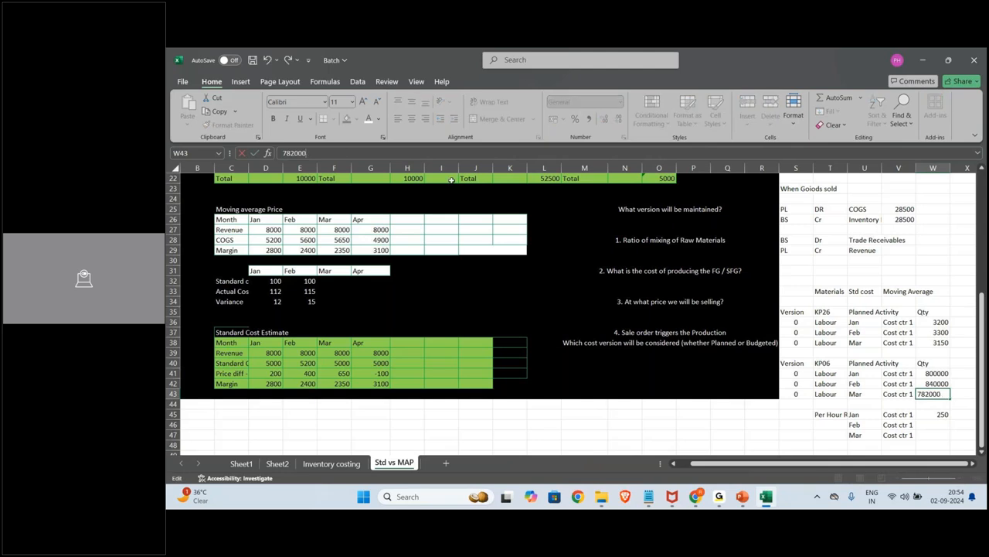
{"action": "key", "text": "Return"}
Fill the hourly rate formula down through W45:W47 and apply the comma number style with two decimals.
{"action": "key", "text": "Down"}
{"action": "key", "text": "shift+Down"}
{"action": "key", "text": "shift+Down"}
{"action": "key", "text": "ctrl+d"}
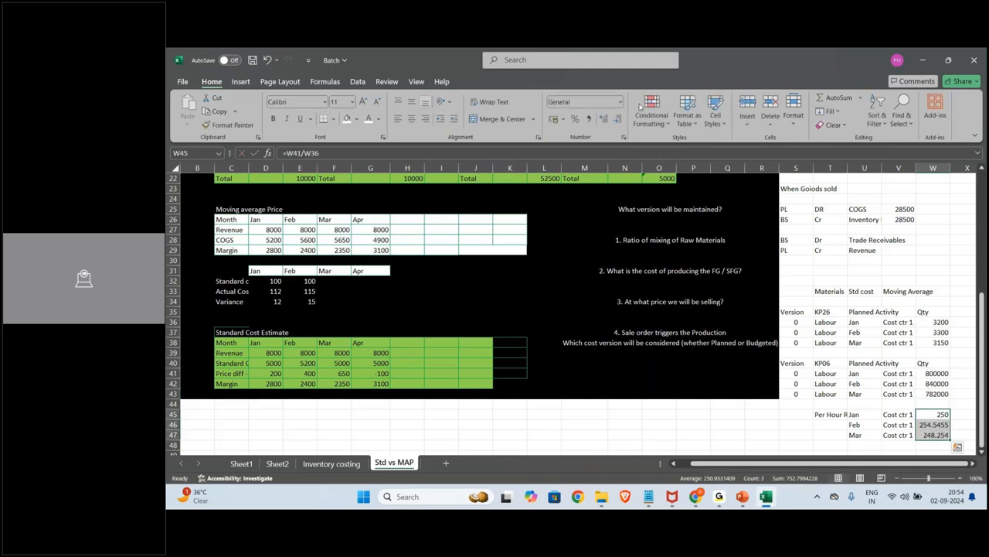
{"action": "left_click", "coordinate": [588, 118]}
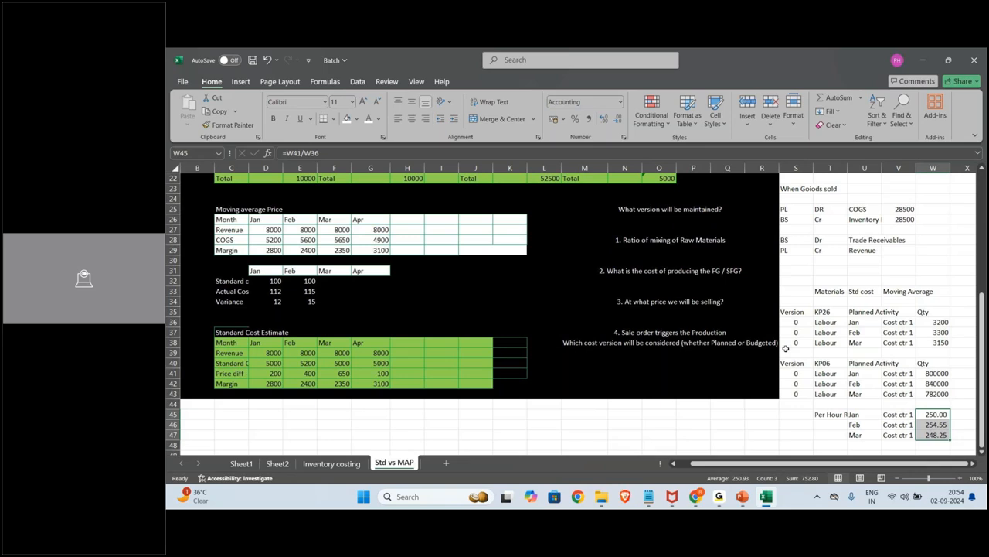
Examine the Version values of the KP26 and KP06 tables against the question about the mixing ratio of raw materials.
{"action": "left_click", "coordinate": [807, 376]}
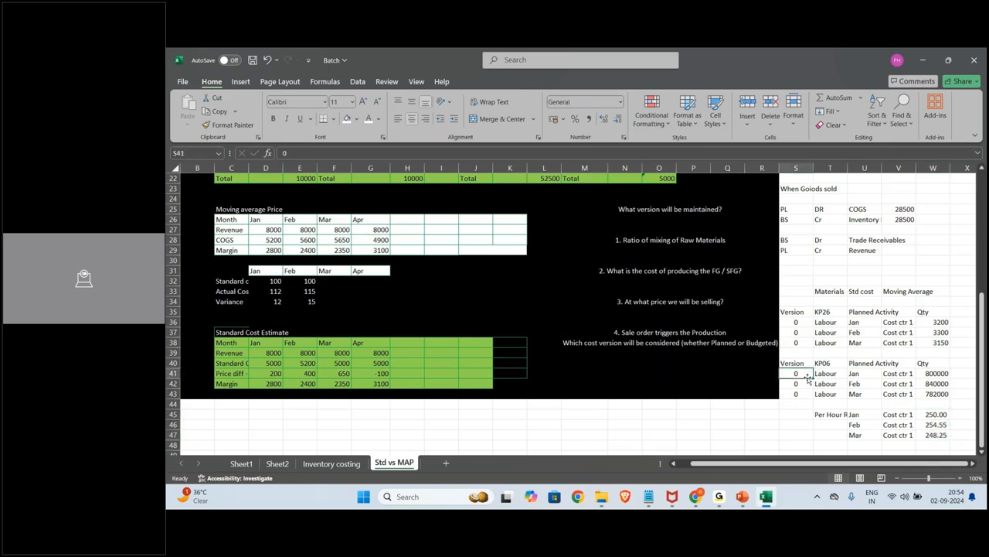
{"action": "left_click", "coordinate": [655, 240]}
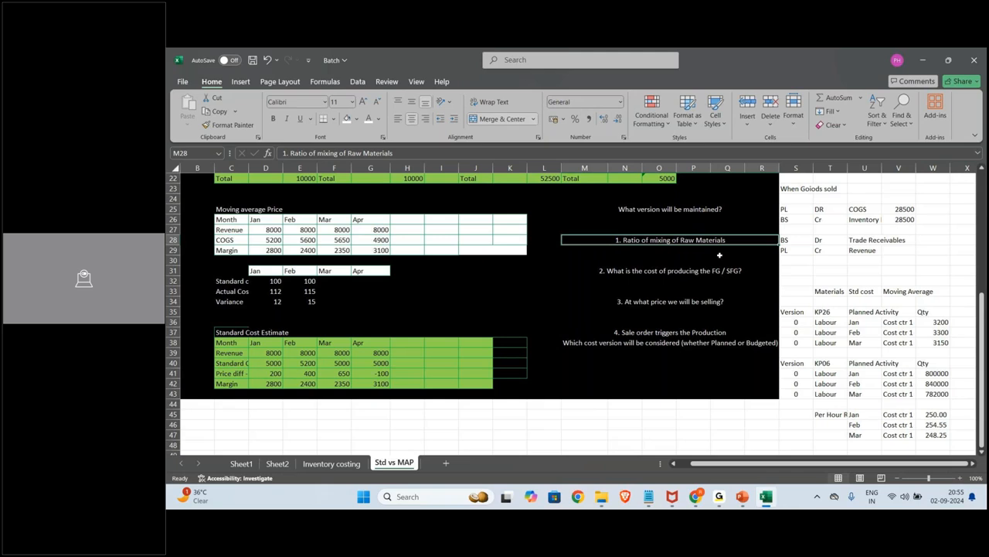
{"action": "left_click", "coordinate": [812, 334]}
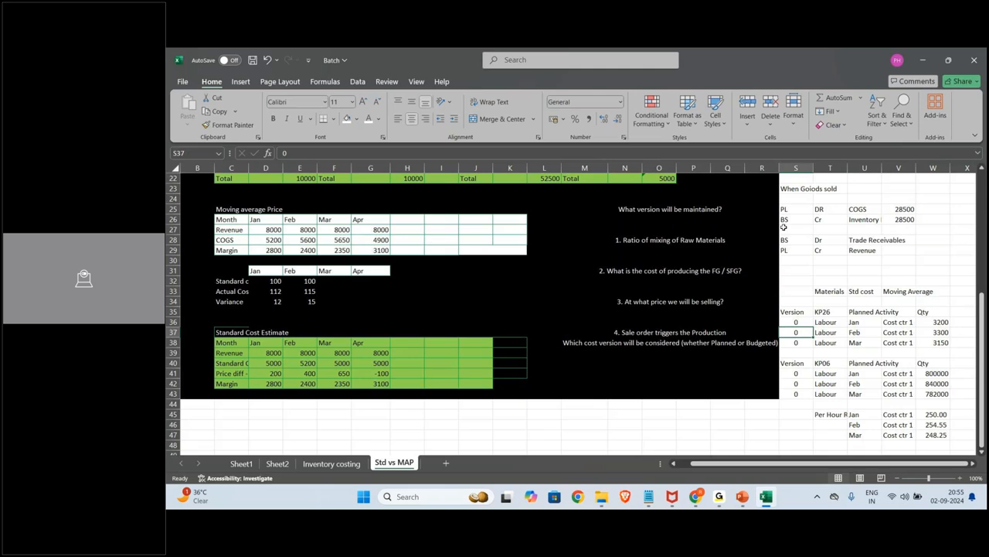
{"action": "left_click", "coordinate": [645, 250]}
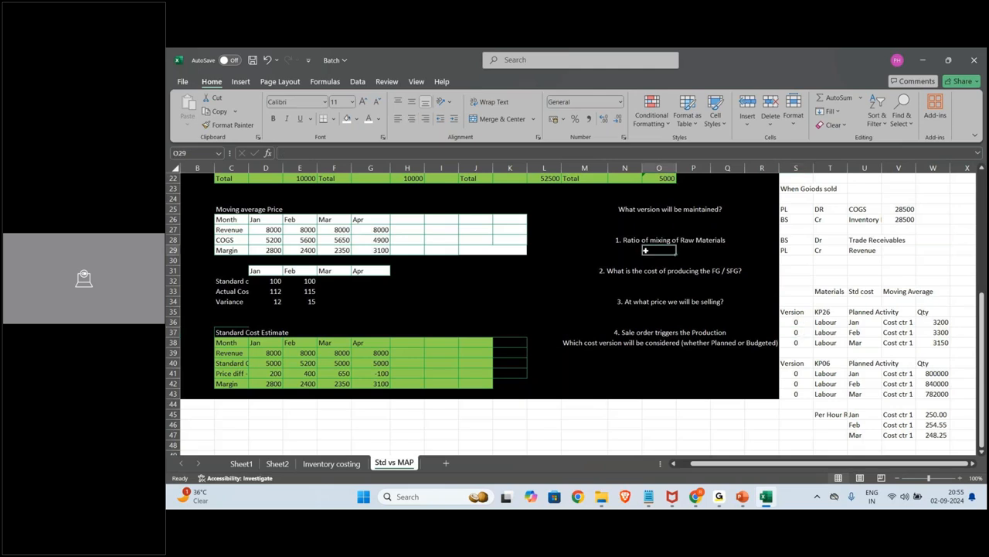
{"action": "left_click", "coordinate": [615, 249]}
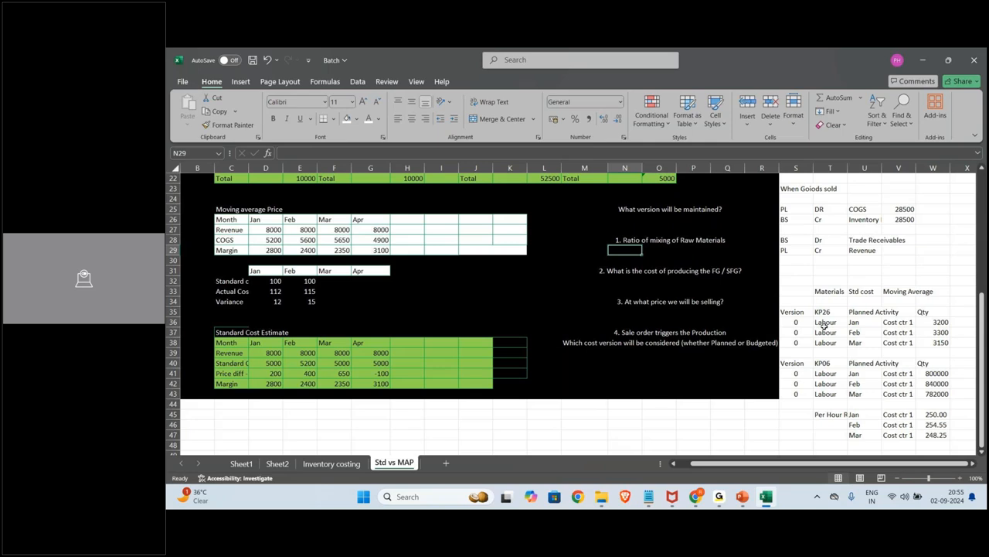
{"action": "left_click", "coordinate": [827, 322]}
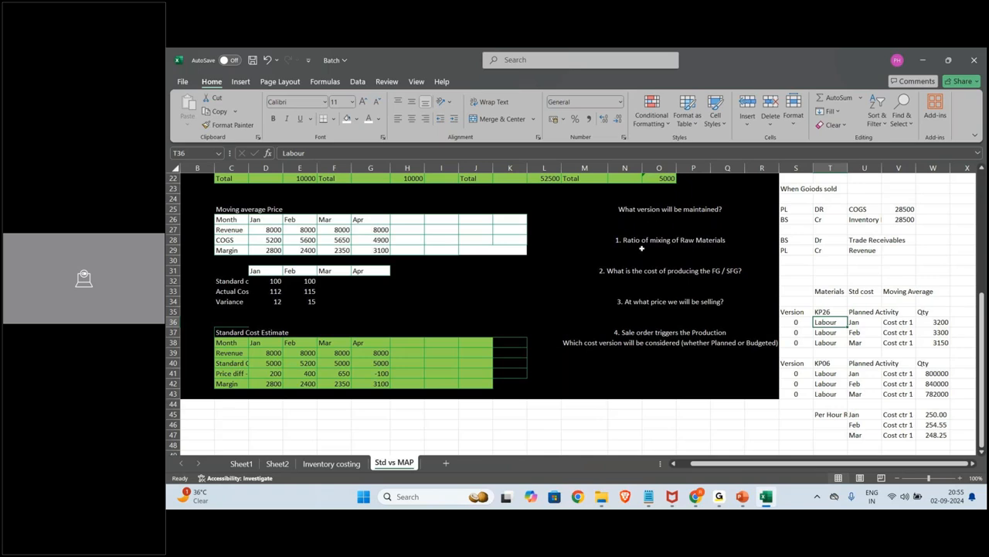
{"action": "left_click", "coordinate": [651, 243]}
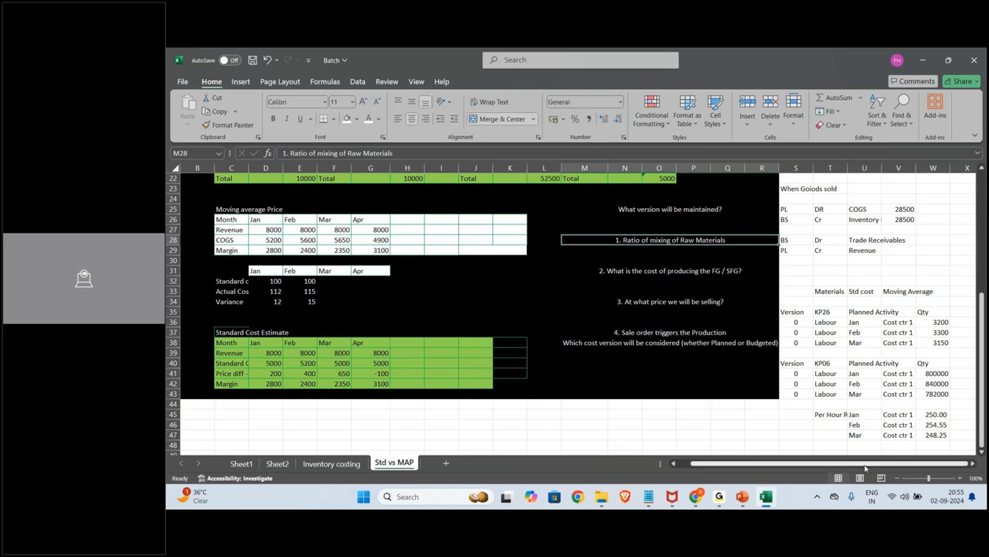
{"action": "left_click", "coordinate": [795, 392]}
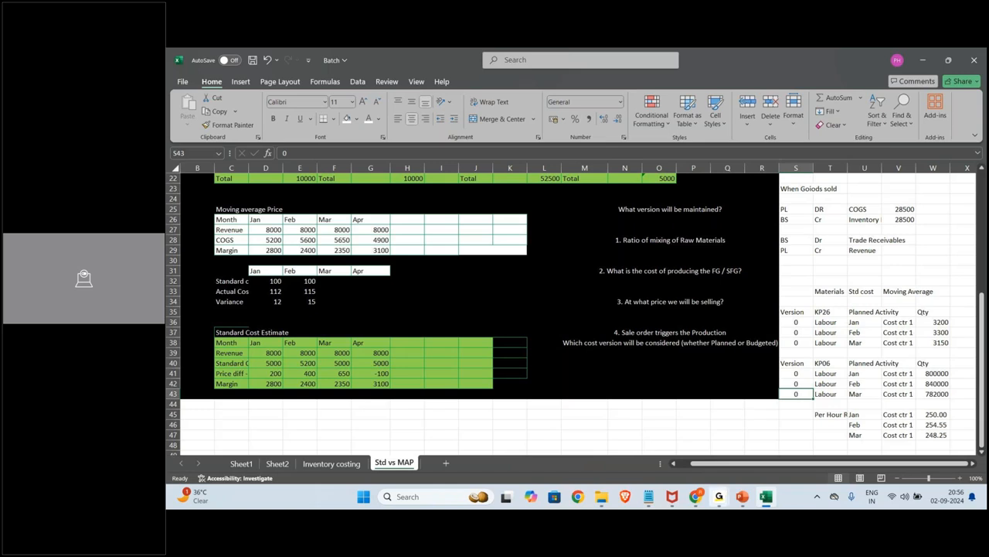
Switch to the SAP remote desktop session and set From Period and To Period to 8 and Fiscal year to 2024 for activity price planning.
{"action": "left_click", "coordinate": [719, 500]}
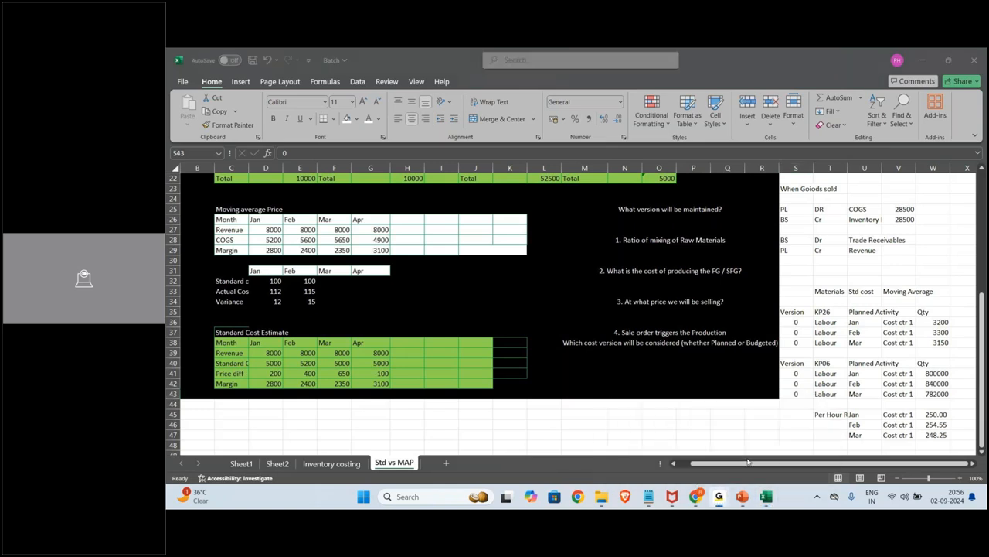
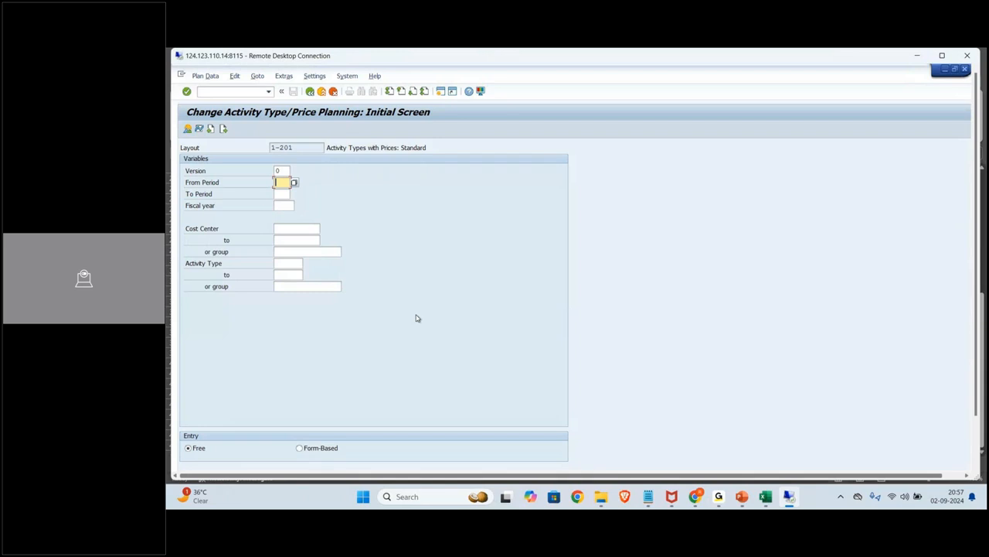
{"action": "type", "text": "8"}
{"action": "key", "text": "Tab"}
{"action": "type", "text": "8"}
{"action": "key", "text": "Tab"}
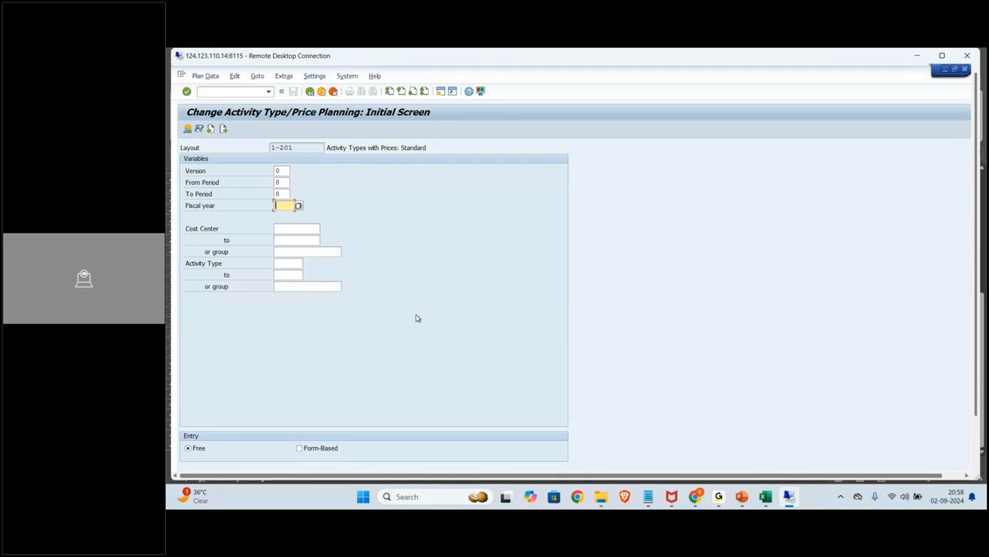
{"action": "type", "text": "2024"}
{"action": "key", "text": "Tab"}
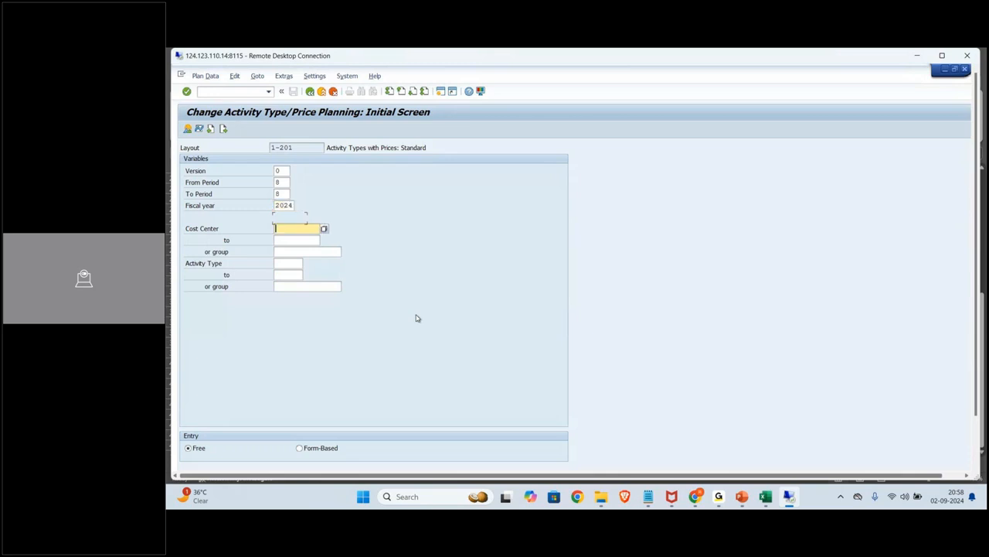
Set From Period to 1 and To Period to 12 for the activity price planning.
{"action": "left_click", "coordinate": [282, 182]}
{"action": "key", "text": "BackSpace"}
{"action": "type", "text": "1"}
{"action": "key", "text": "Tab"}
{"action": "type", "text": "12"}
{"action": "key", "text": "Tab"}
{"action": "key", "text": "shift+Tab"}
{"action": "key", "text": "BackSpace"}
{"action": "key", "text": "BackSpace"}
{"action": "key", "text": "BackSpace"}
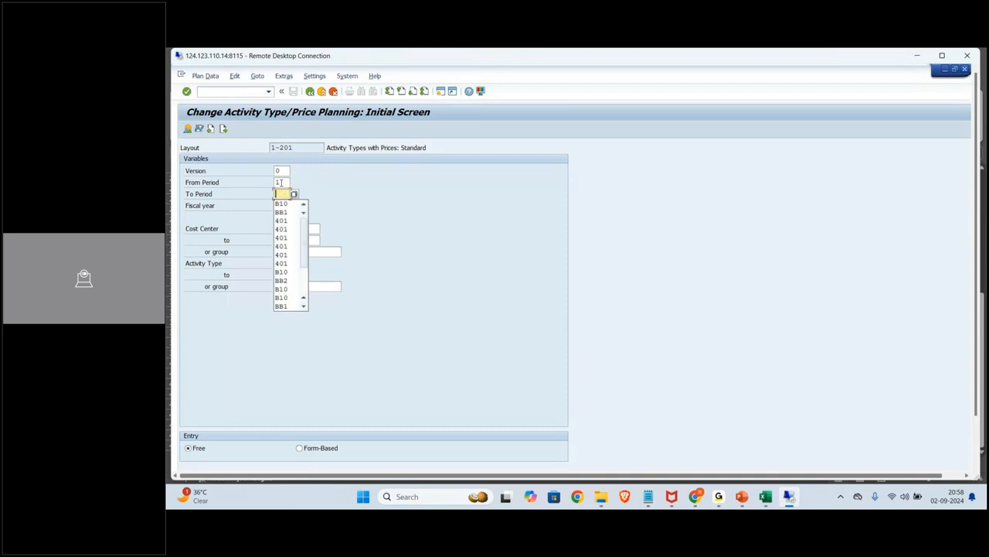
{"action": "type", "text": "12"}
{"action": "key", "text": "Tab"}
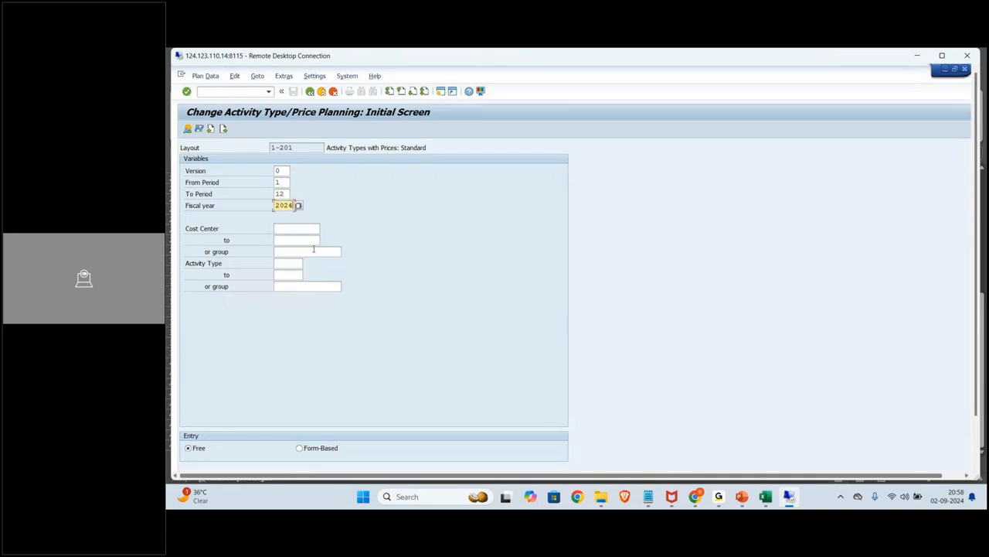
Enter cost center BB10GB0001 with activity types B101 to B104 and open the planning overview screen.
{"action": "left_click", "coordinate": [306, 229]}
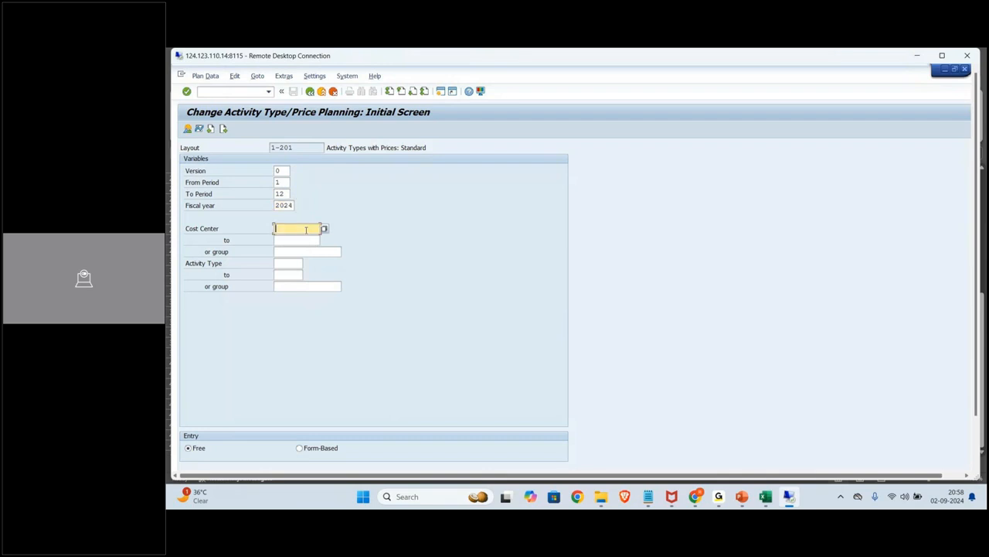
{"action": "type", "text": "BB10GB0001"}
{"action": "key", "text": "Tab"}
{"action": "left_click", "coordinate": [292, 262]}
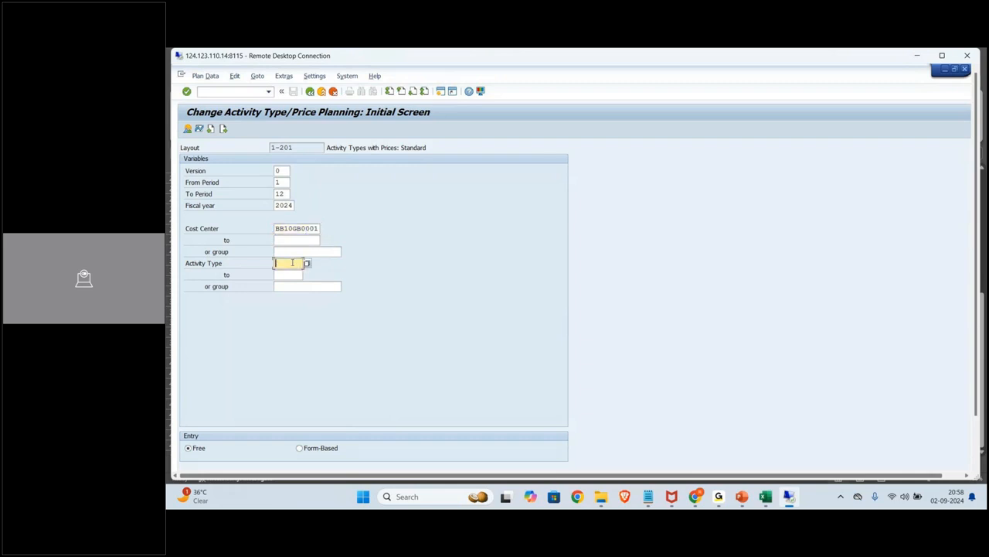
{"action": "type", "text": "B"}
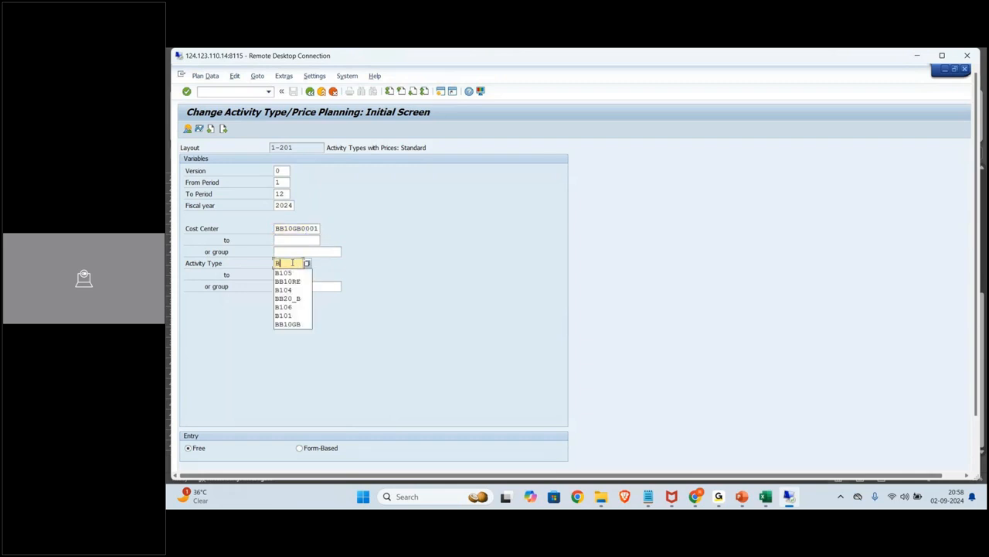
{"action": "type", "text": "10"}
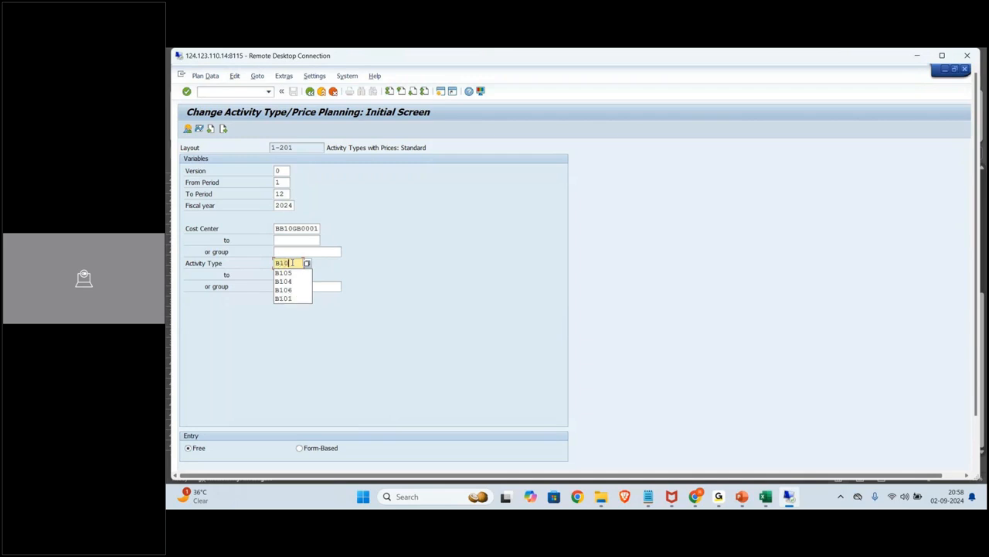
{"action": "key", "text": "BackSpace"}
{"action": "type", "text": "01"}
{"action": "key", "text": "Tab"}
{"action": "type", "text": "B104"}
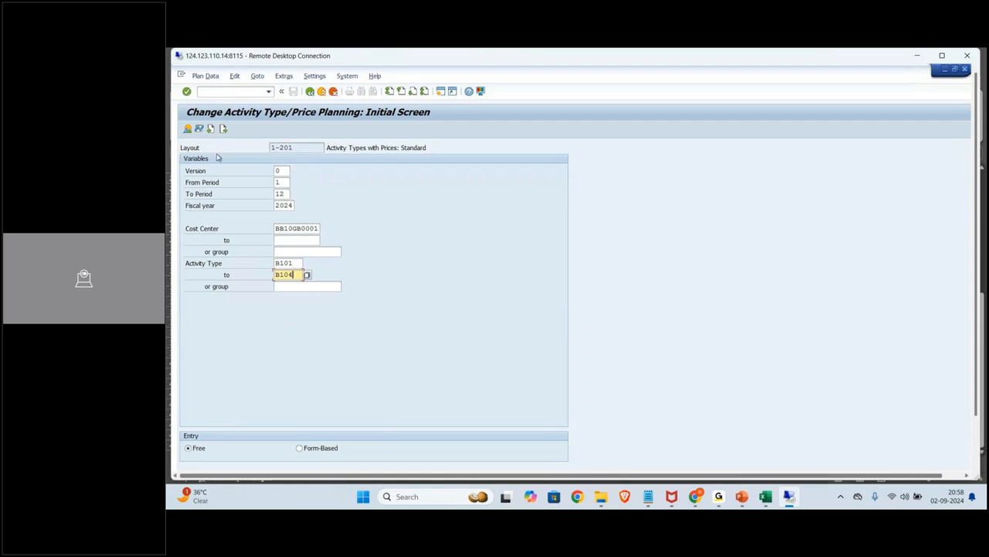
{"action": "left_click", "coordinate": [187, 129]}
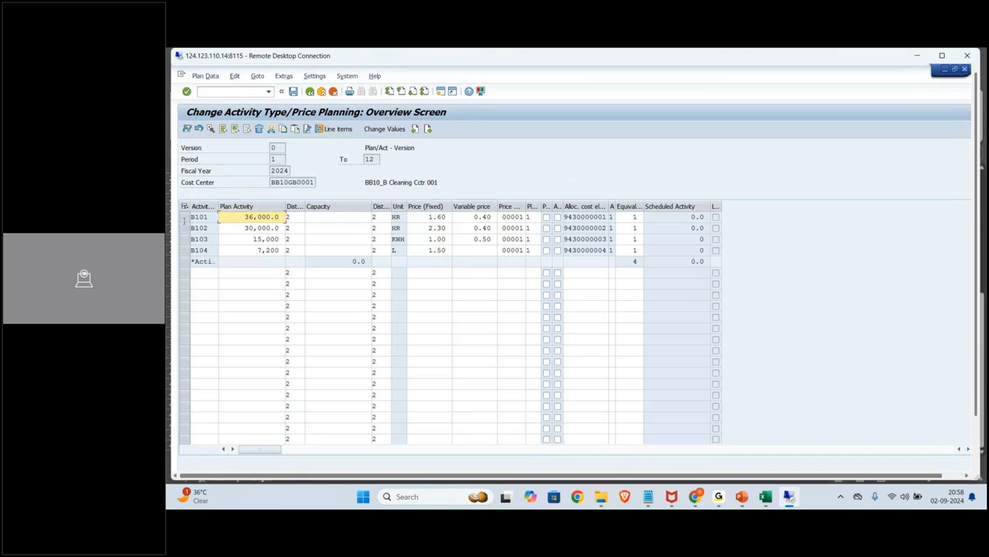
Examine the planned activity quantities and units of the B101 to B104 lines in the overview.
{"action": "left_click", "coordinate": [185, 218]}
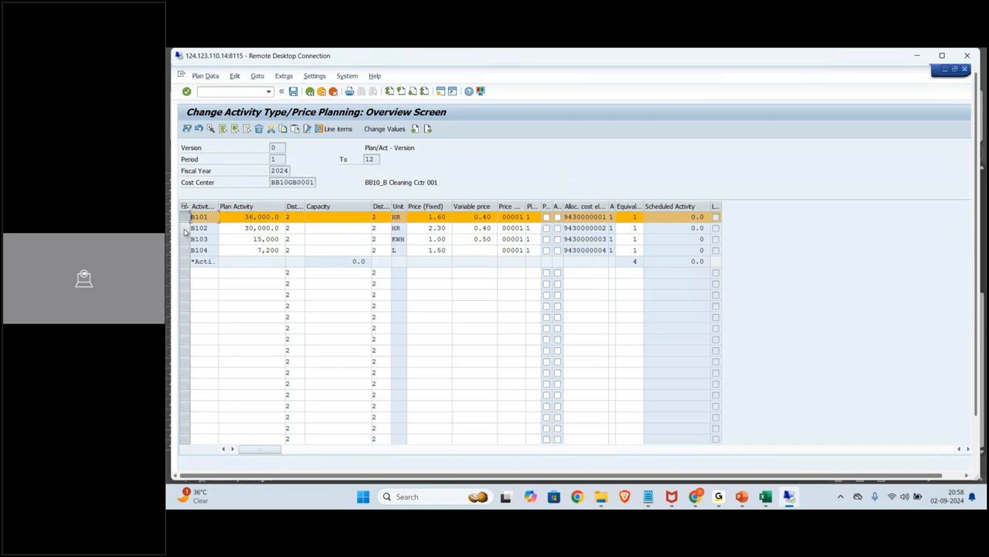
{"action": "left_click", "coordinate": [186, 230]}
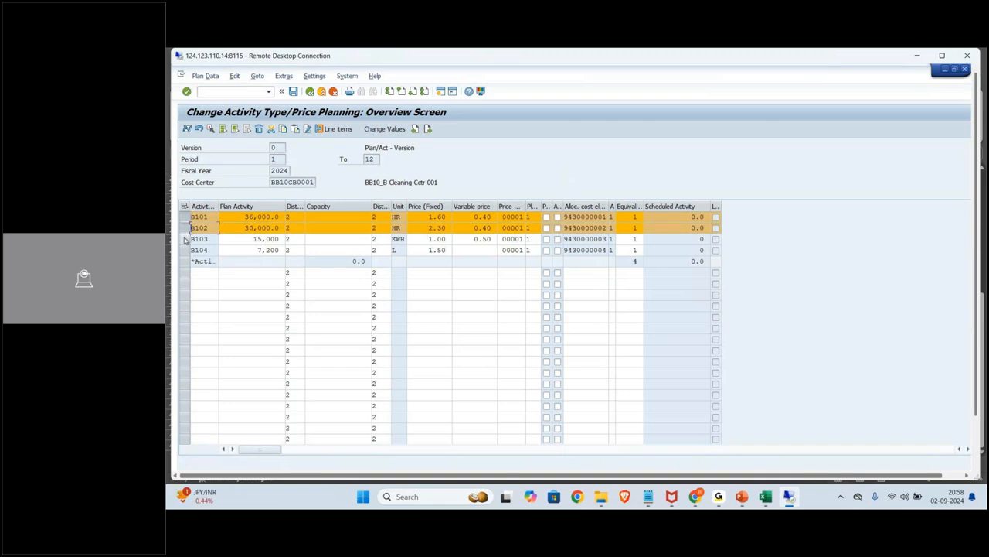
{"action": "left_click", "coordinate": [186, 240]}
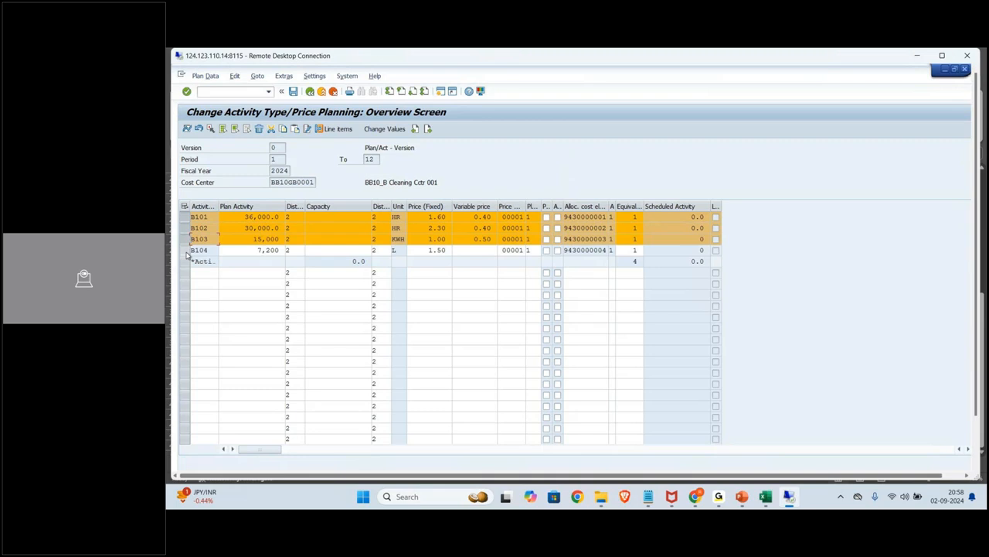
{"action": "left_click", "coordinate": [186, 250]}
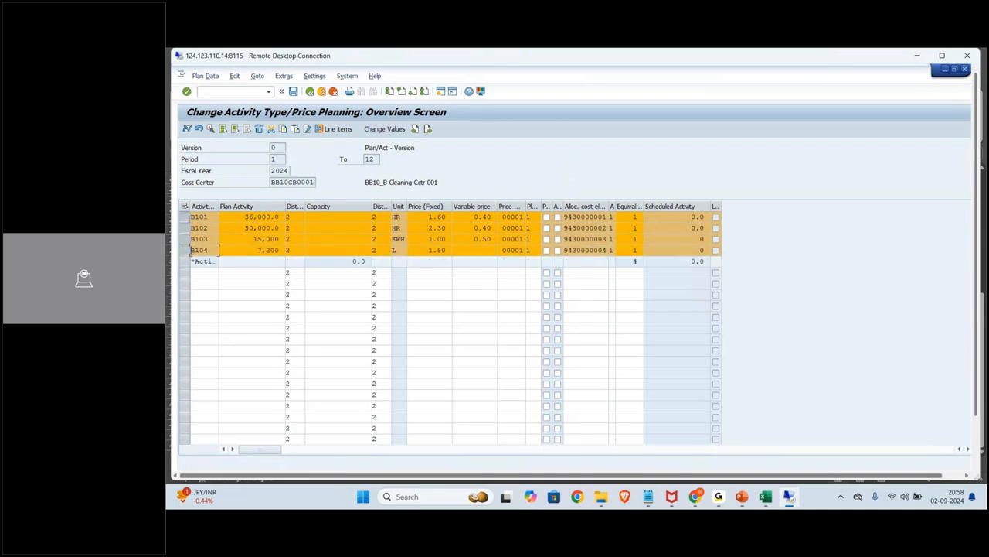
{"action": "left_click", "coordinate": [186, 218]}
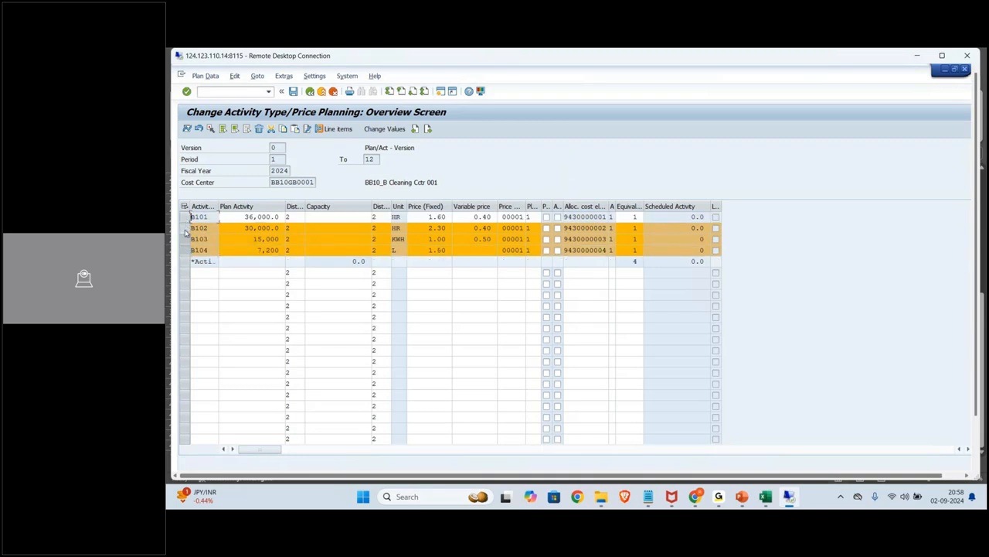
{"action": "left_click", "coordinate": [186, 228]}
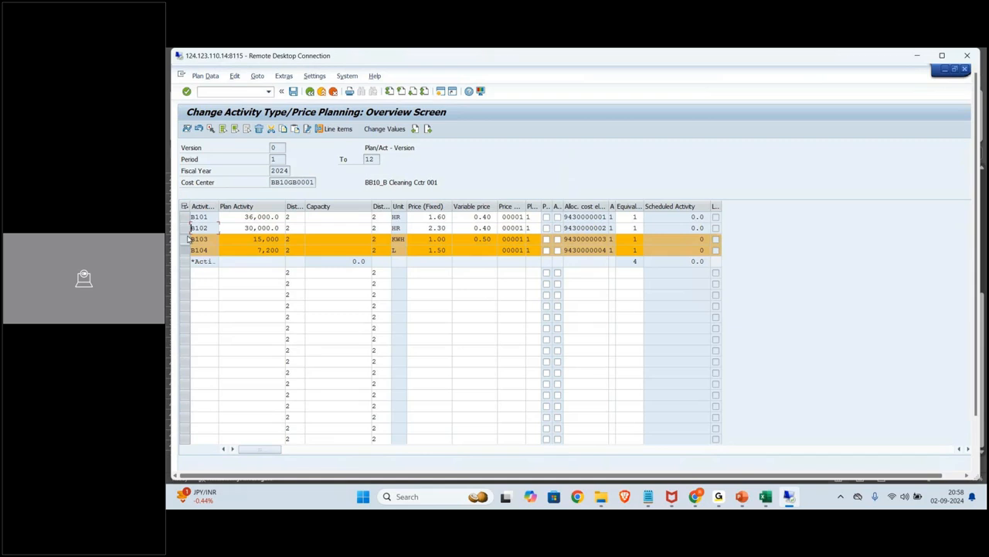
{"action": "left_click", "coordinate": [186, 239]}
{"action": "left_click", "coordinate": [187, 250]}
{"action": "left_click", "coordinate": [238, 218]}
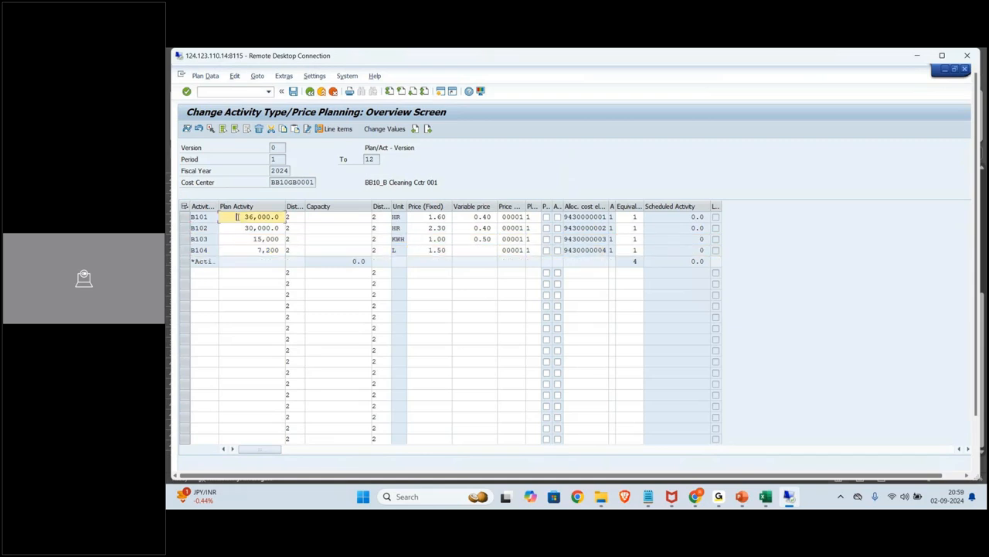
{"action": "left_click", "coordinate": [398, 218]}
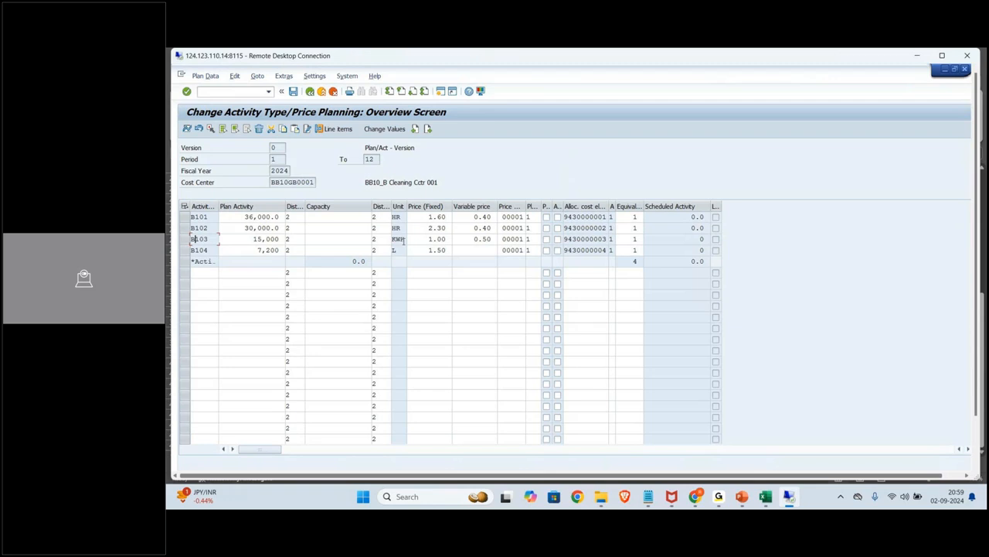
View the monthly period breakdown of activity type B103 and return to the overview to check the Version field.
{"action": "left_click", "coordinate": [185, 239]}
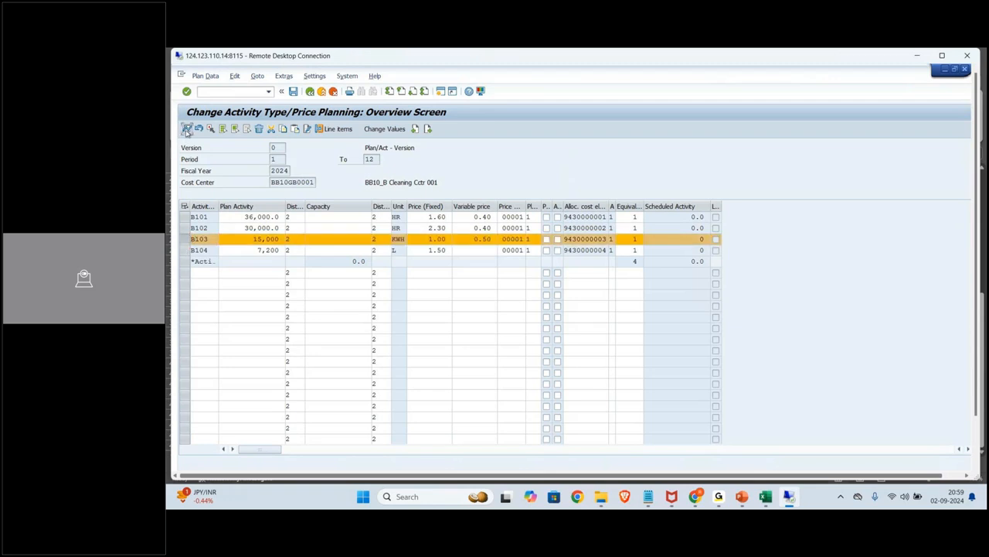
{"action": "left_click", "coordinate": [186, 129]}
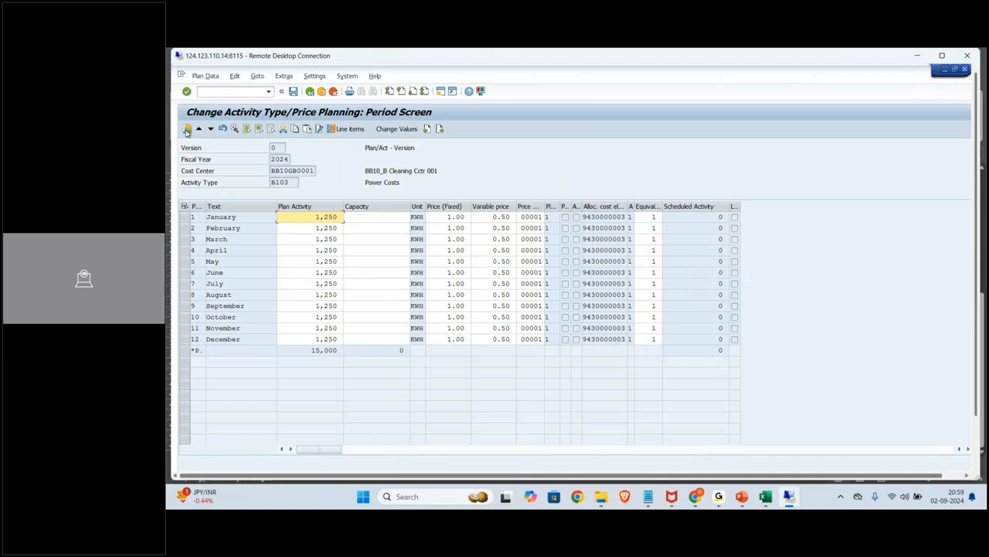
{"action": "left_click", "coordinate": [310, 92]}
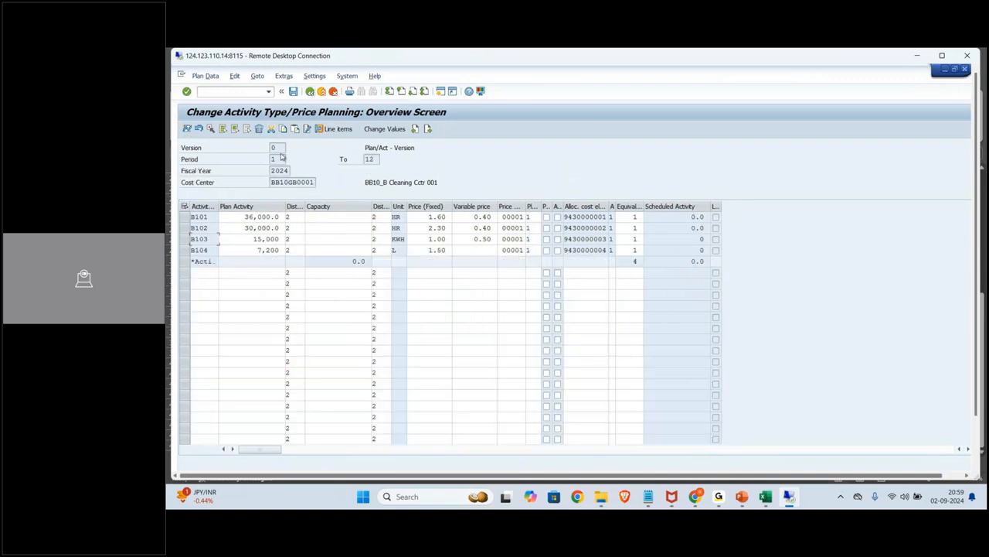
{"action": "double_click", "coordinate": [280, 148]}
Open the SAP Customizing Implementation Guide and expand the Controlling node.
{"action": "left_click", "coordinate": [221, 91]}
{"action": "type", "text": "/OSIMG"}
{"action": "key", "text": "Return"}
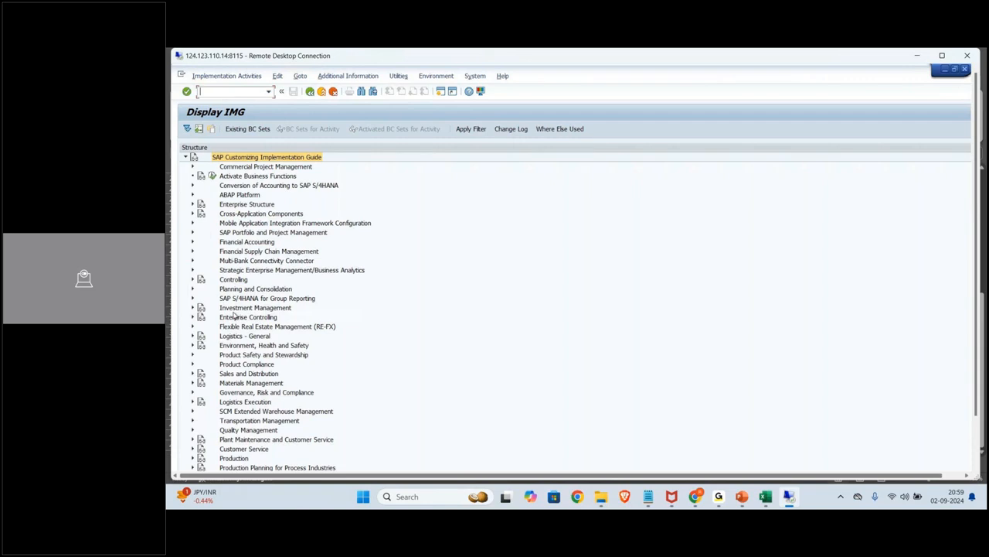
{"action": "left_click", "coordinate": [244, 282]}
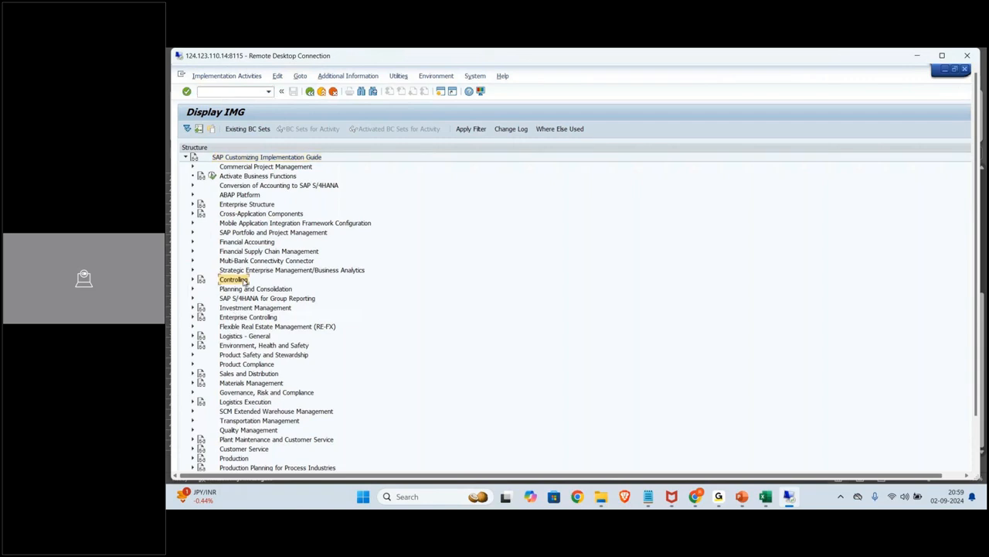
{"action": "double_click", "coordinate": [244, 282]}
{"action": "key", "text": "Down"}
{"action": "key", "text": "Down"}
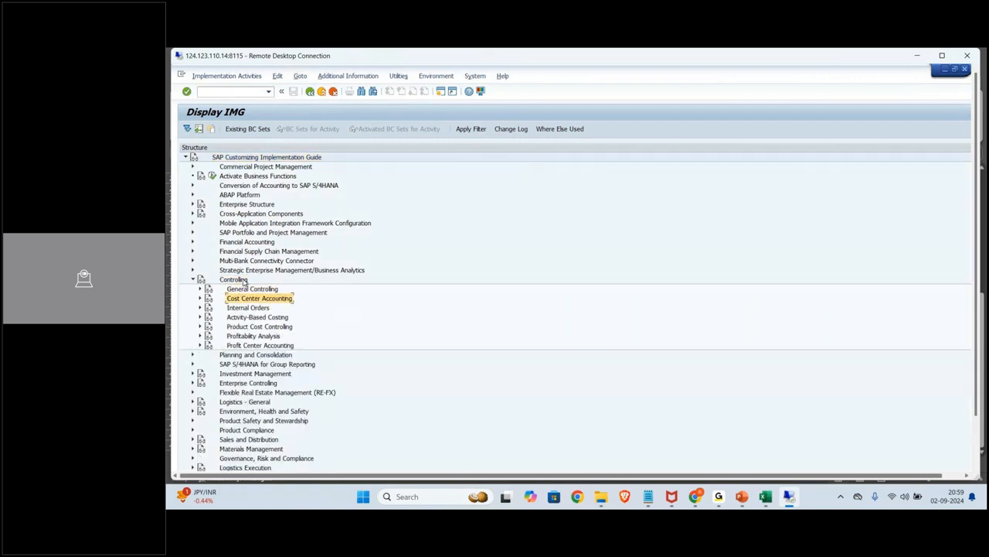
{"action": "key", "text": "Right"}
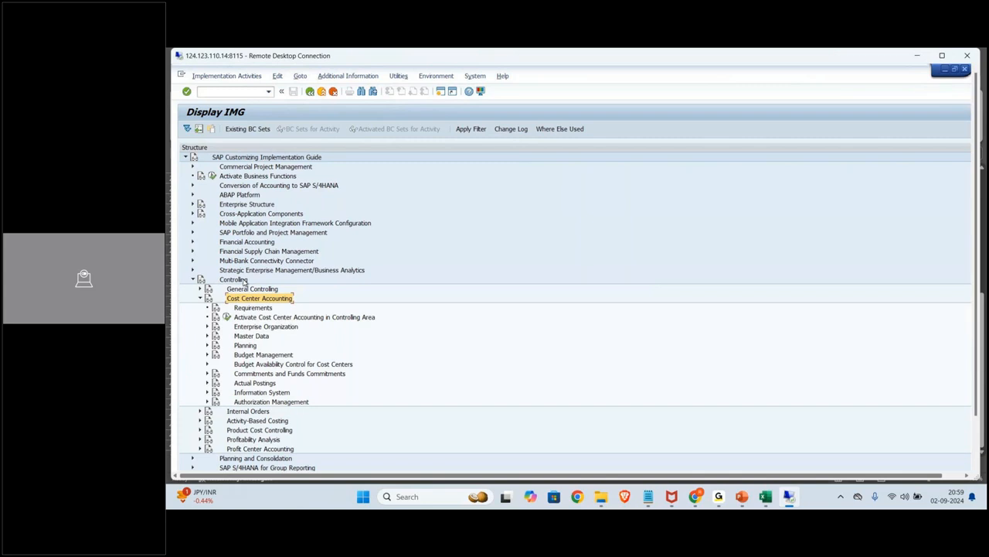
{"action": "key", "text": "Left"}
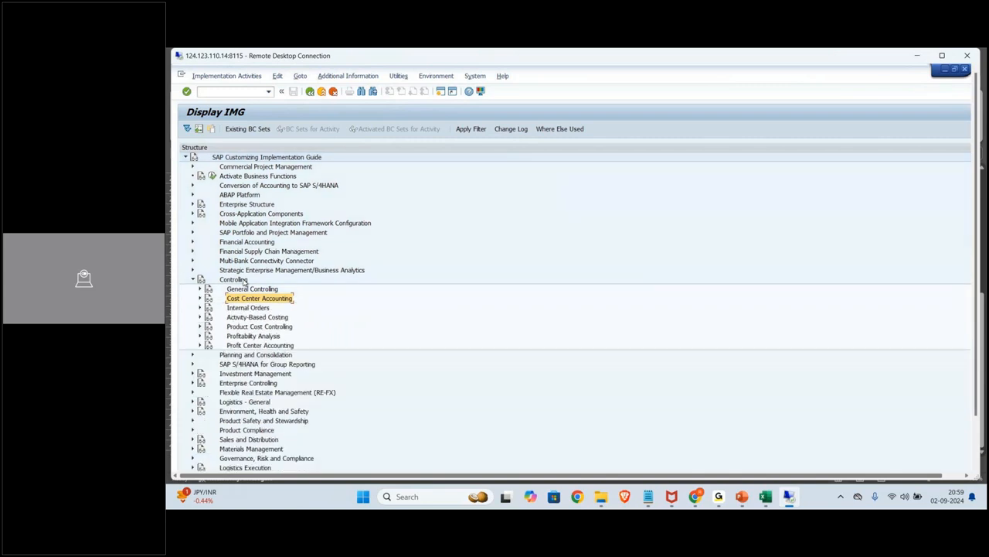
{"action": "key", "text": "Down"}
{"action": "key", "text": "Up"}
{"action": "key", "text": "Up"}
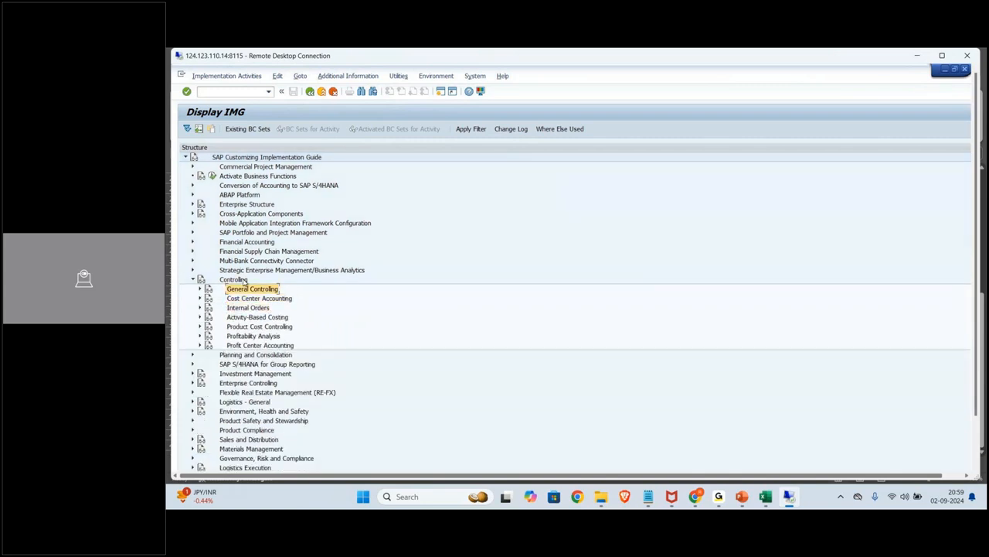
Expand General Controlling and its Organization node, then open the Maintain Versions activity.
{"action": "key", "text": "Right"}
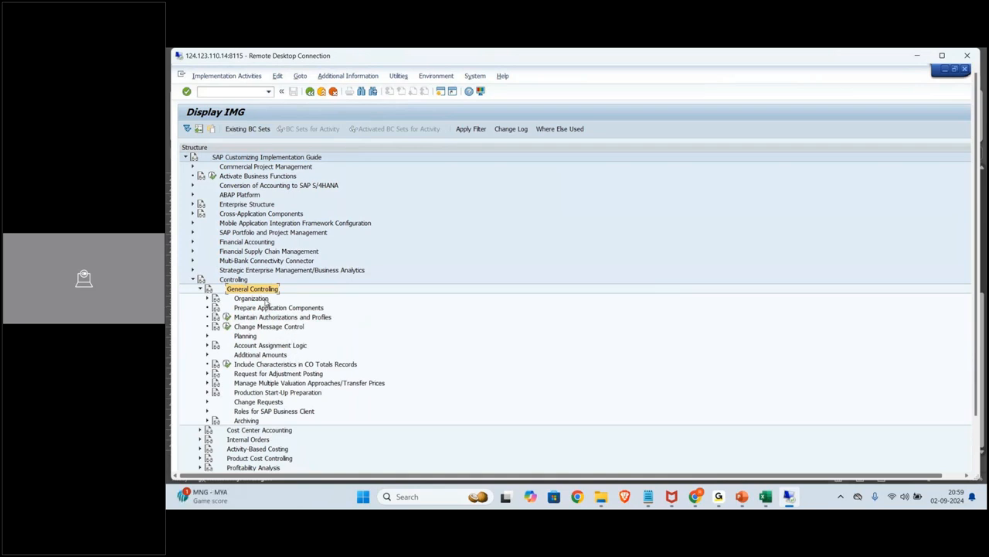
{"action": "left_click", "coordinate": [266, 300]}
{"action": "key", "text": "Right"}
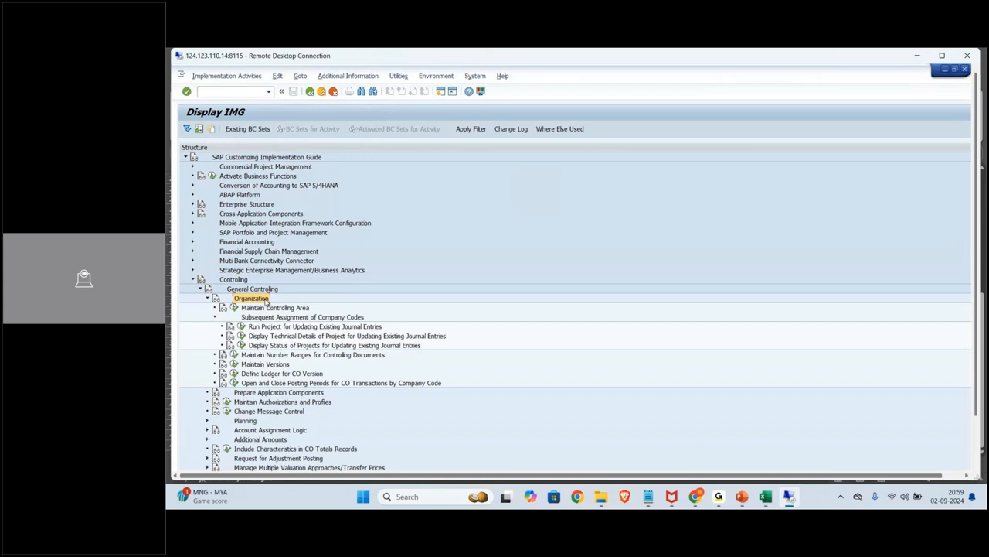
{"action": "left_click", "coordinate": [267, 318]}
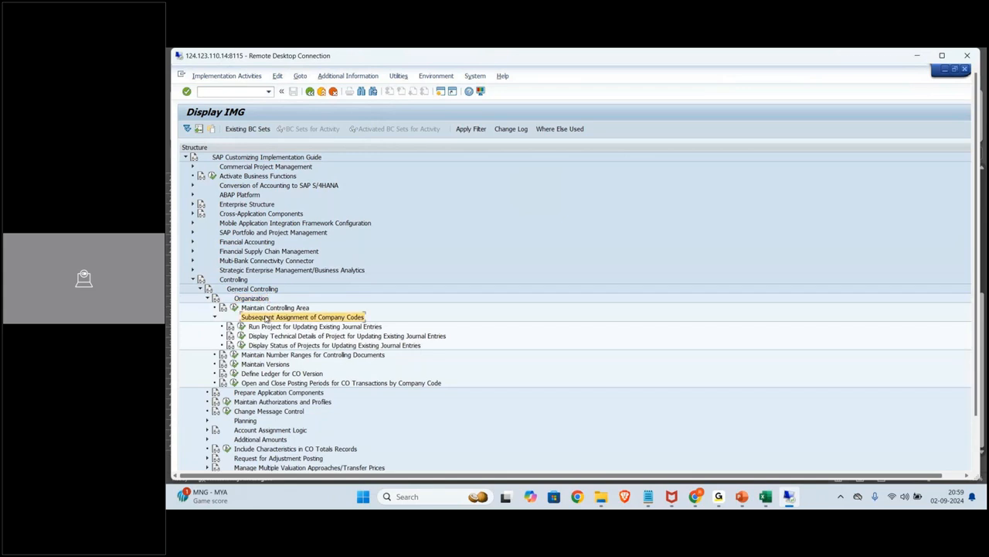
{"action": "key", "text": "Left"}
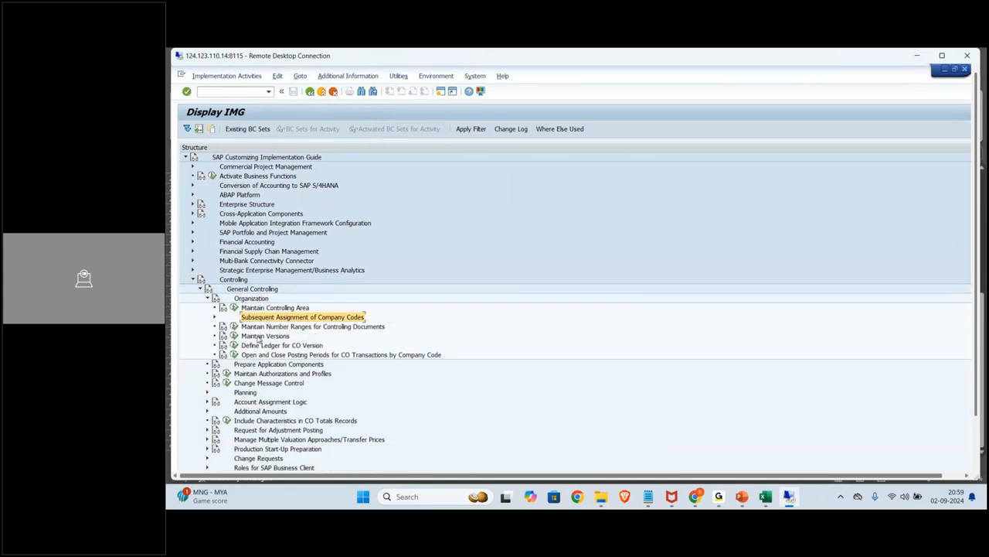
{"action": "left_click", "coordinate": [260, 338]}
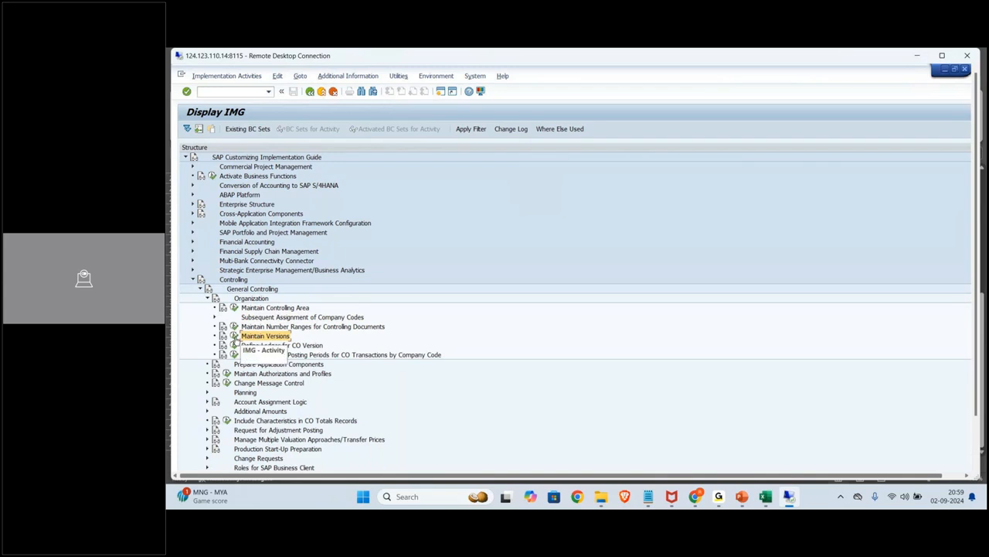
{"action": "left_click", "coordinate": [234, 337]}
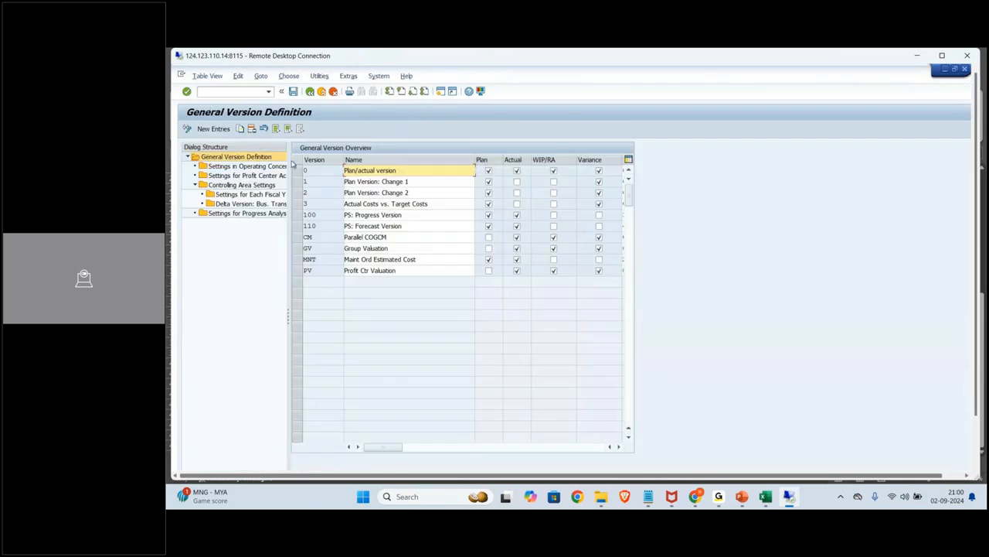
Open the fiscal year settings of version 0 under the controlling area settings for B100.
{"action": "left_click", "coordinate": [302, 170]}
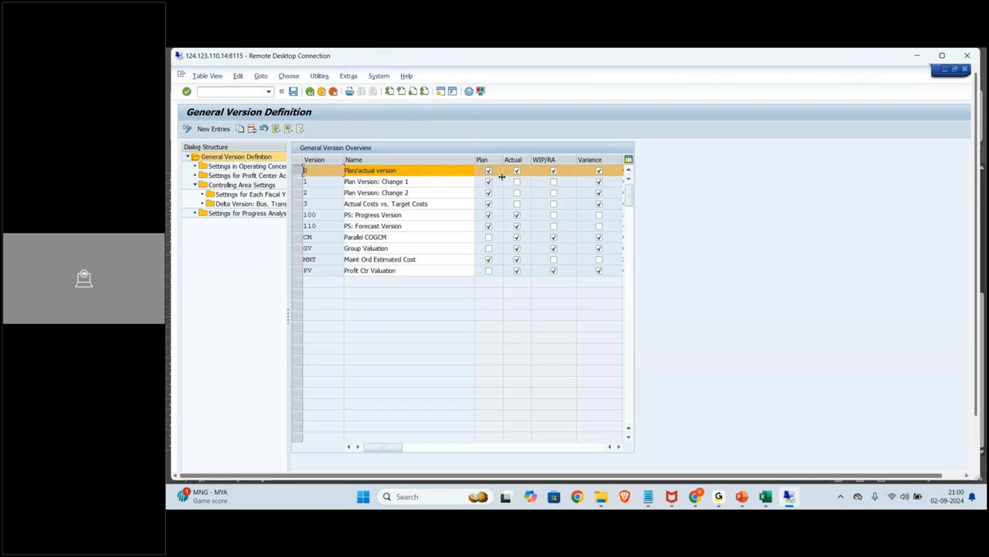
{"action": "double_click", "coordinate": [263, 187]}
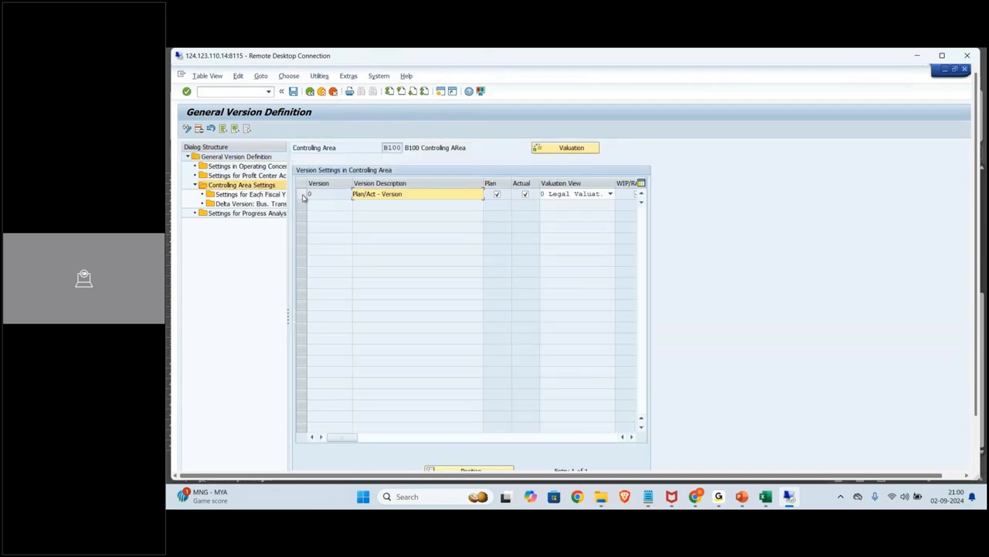
{"action": "left_click", "coordinate": [302, 195]}
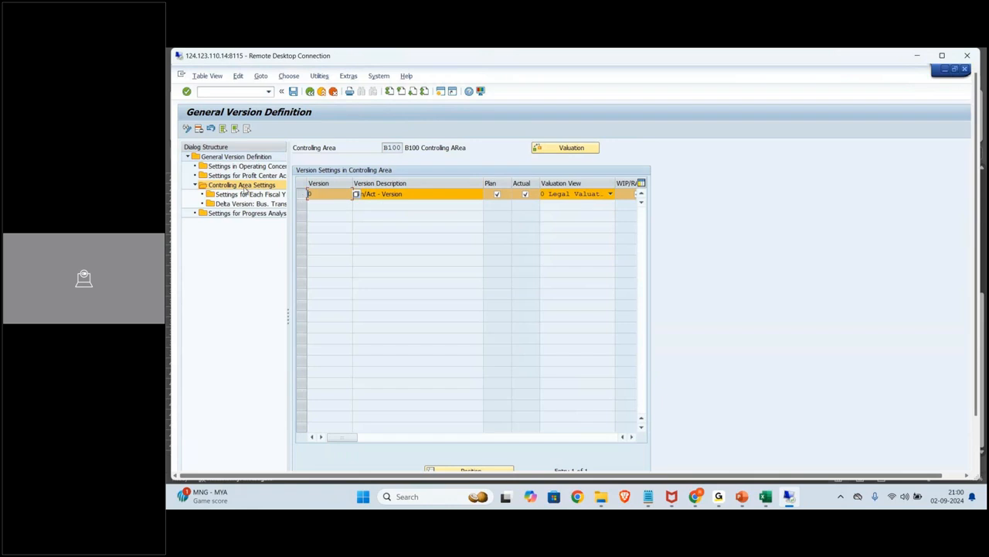
{"action": "double_click", "coordinate": [245, 194]}
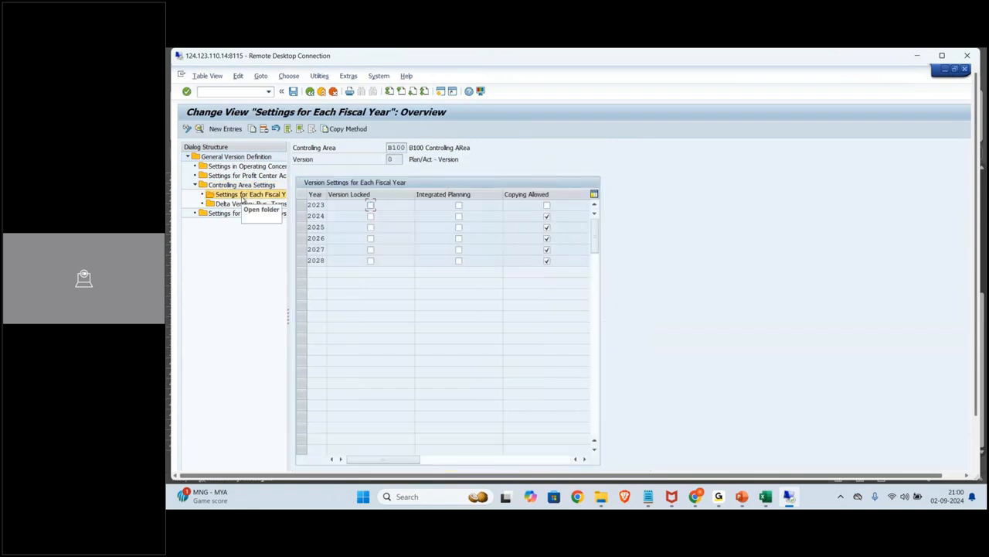
Open the 2024 settings of version 0, check its version for indirect activity allocation, and return to the fiscal year list.
{"action": "left_click", "coordinate": [307, 215]}
{"action": "double_click", "coordinate": [317, 216]}
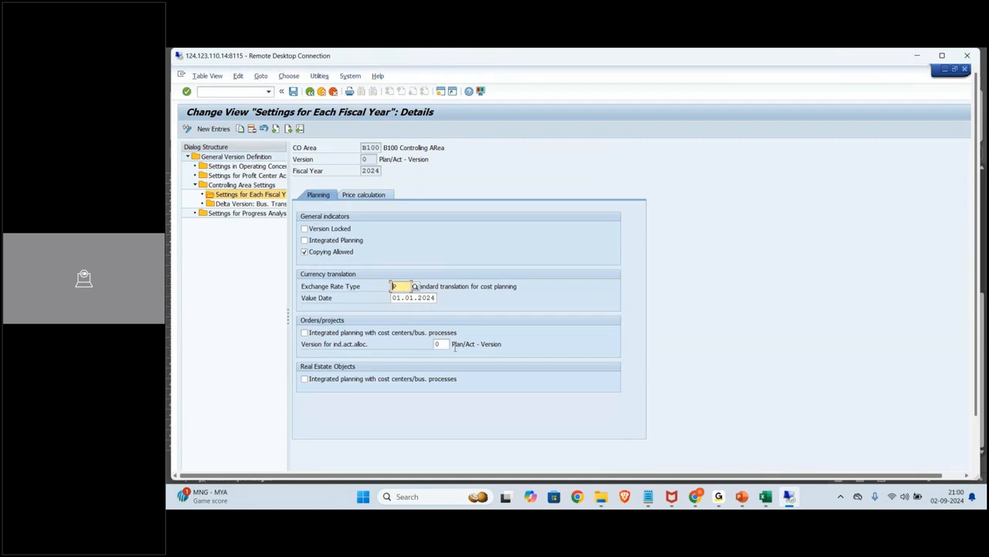
{"action": "left_click", "coordinate": [445, 344]}
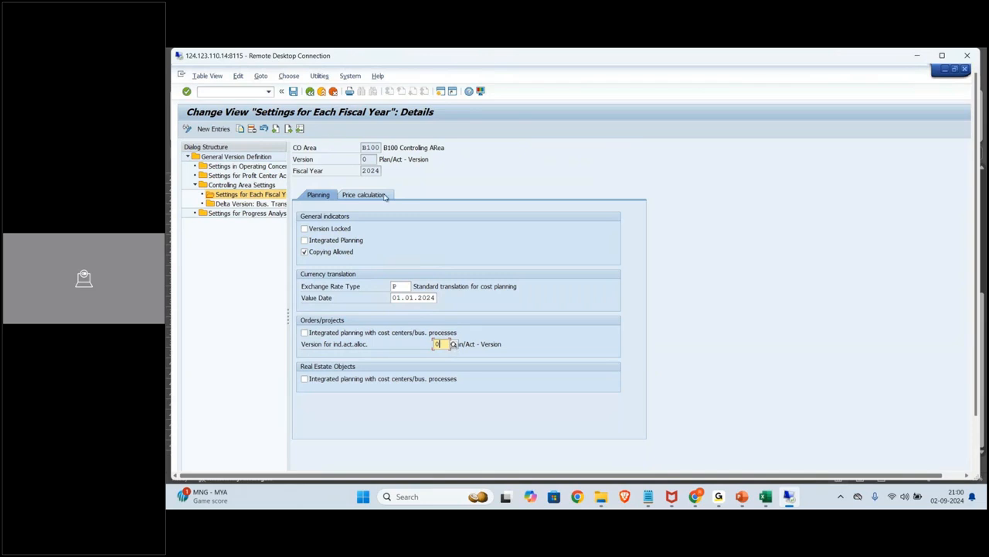
{"action": "left_click", "coordinate": [310, 92]}
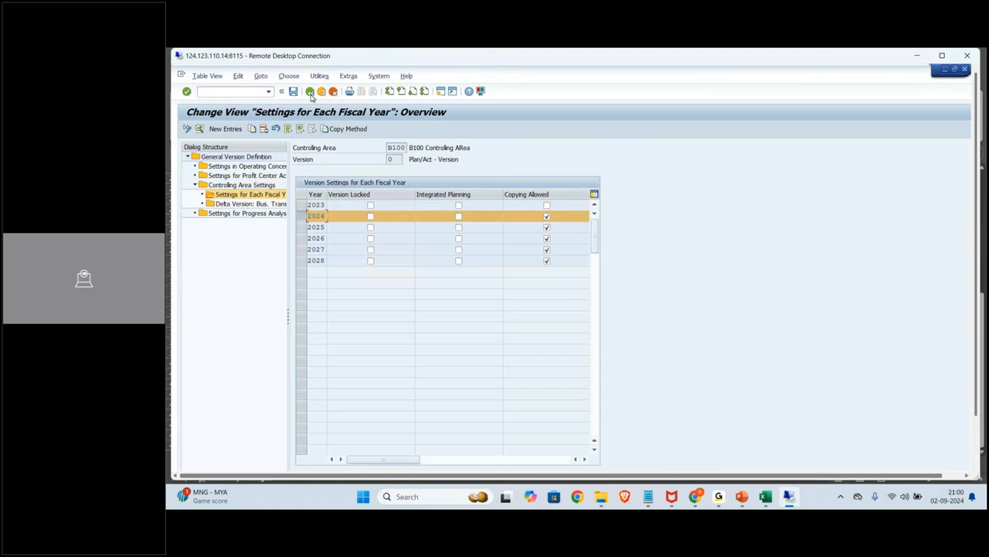
Review the general version definitions, highlight Group Valuation and Profit Ctr Valuation, and return to the Implementation Guide.
{"action": "left_click", "coordinate": [253, 158]}
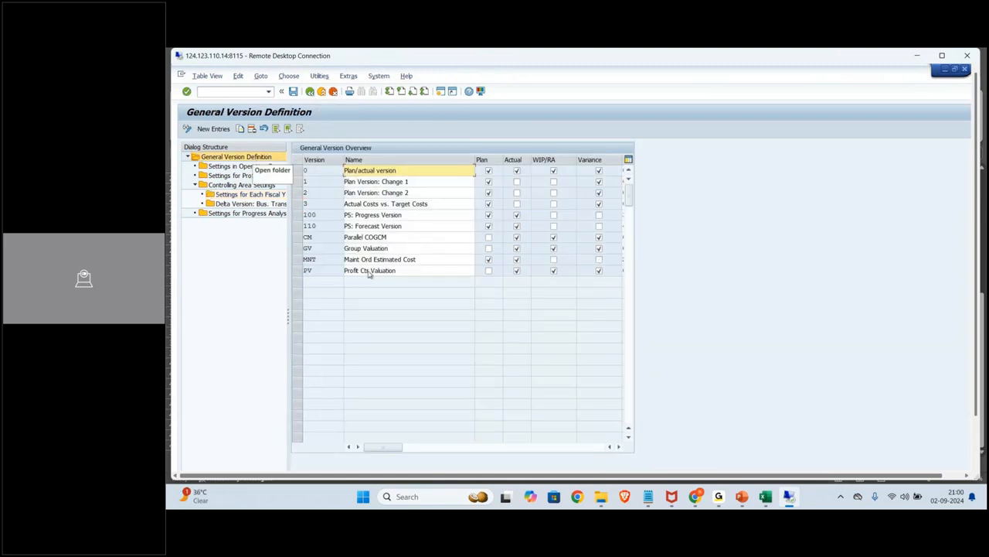
{"action": "left_click", "coordinate": [298, 249]}
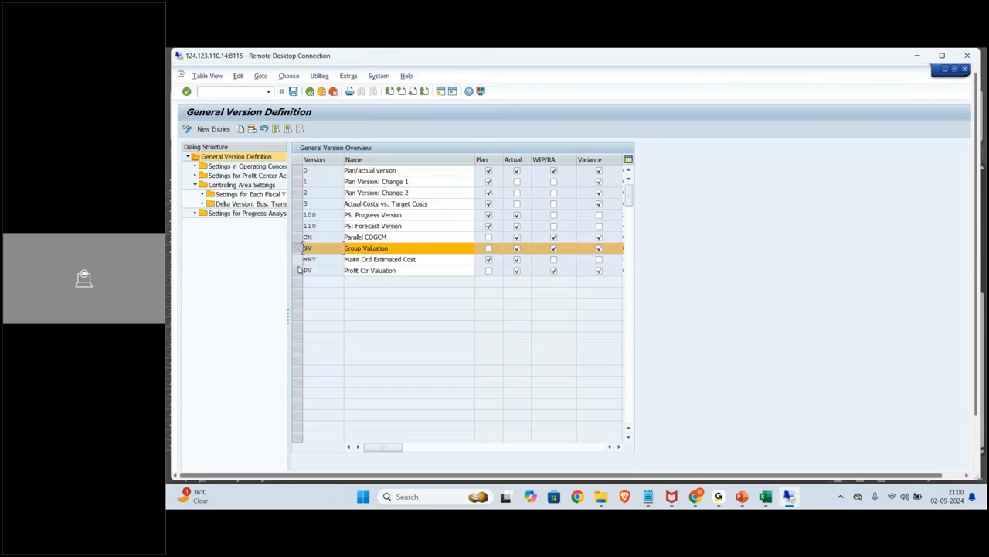
{"action": "left_click", "coordinate": [301, 270]}
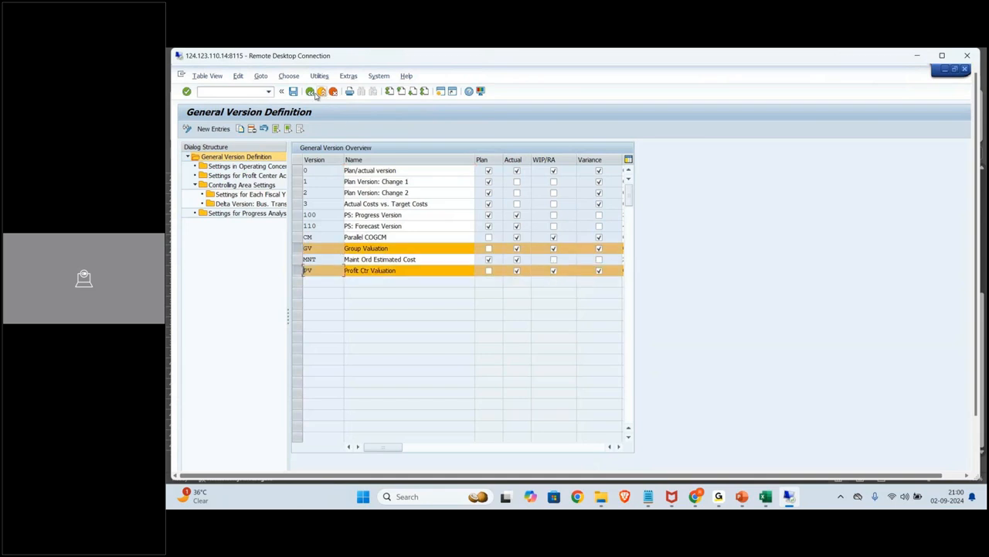
{"action": "left_click", "coordinate": [315, 94]}
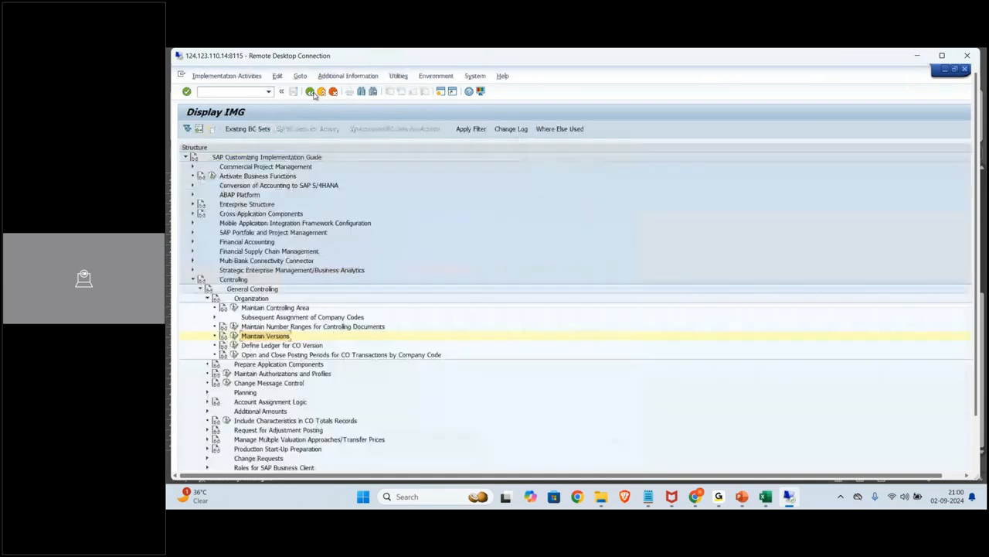
Open Define Ledger for CO Version and check the version and ledger assigned to controlling area B100.
{"action": "left_click", "coordinate": [234, 346]}
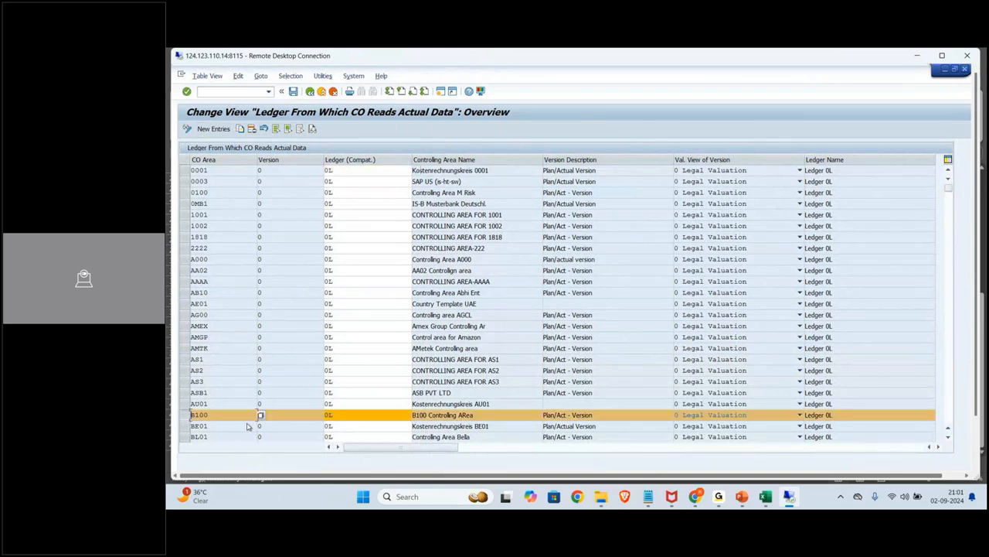
{"action": "left_click", "coordinate": [345, 416]}
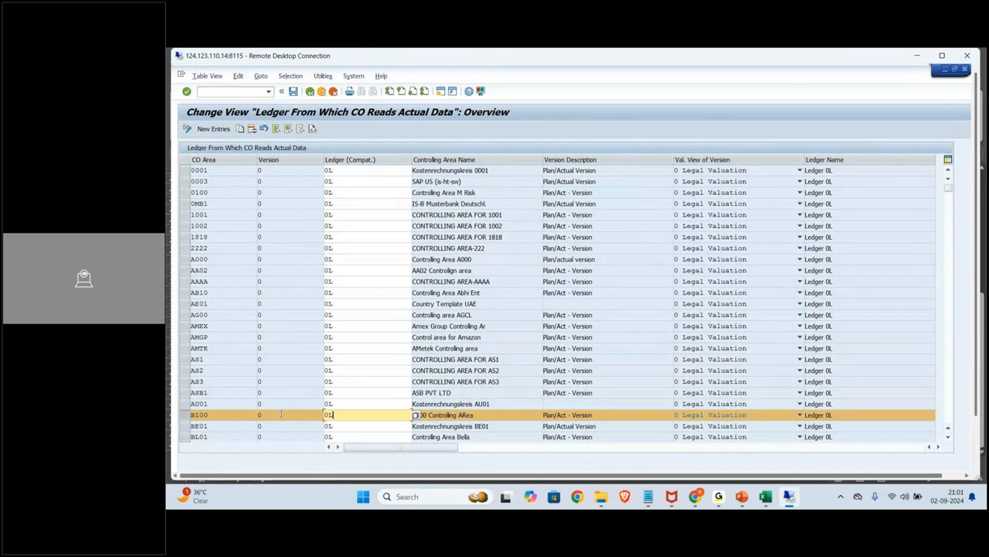
{"action": "left_click", "coordinate": [260, 415]}
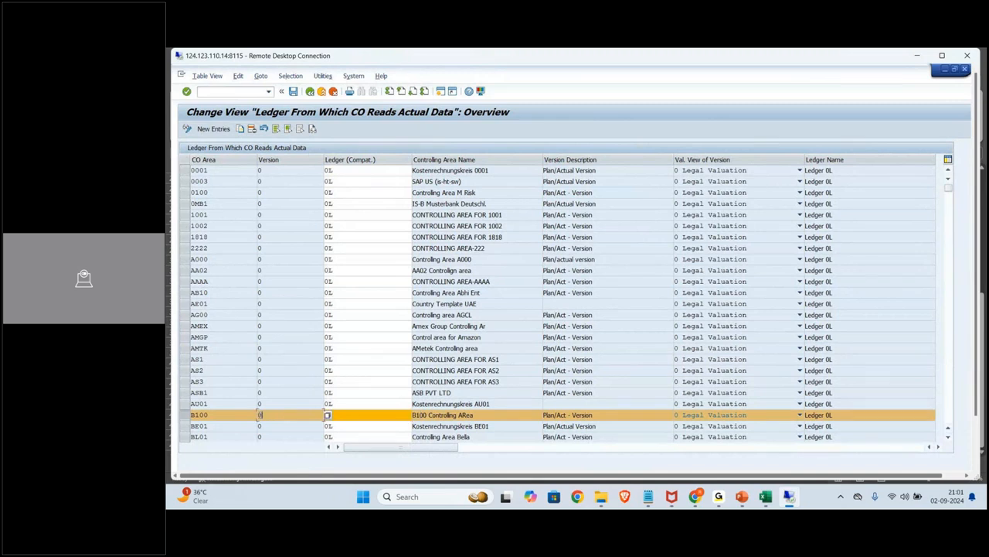
{"action": "left_click", "coordinate": [347, 415]}
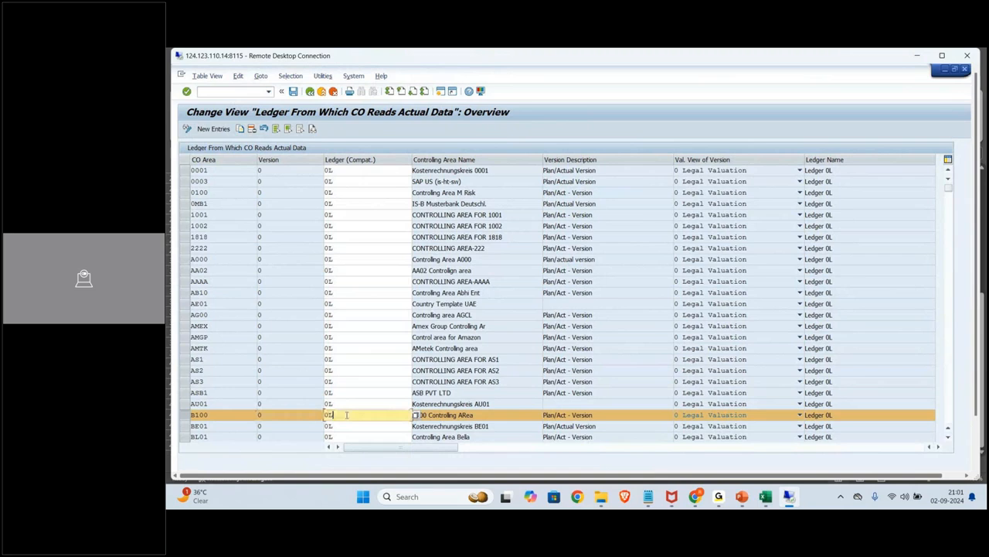
Find controlling area K100 in the ledger assignments and compare its entries for versions 0, GV and PV.
{"action": "scroll", "coordinate": [346, 415], "scroll_direction": "down", "scroll_amount": 5}
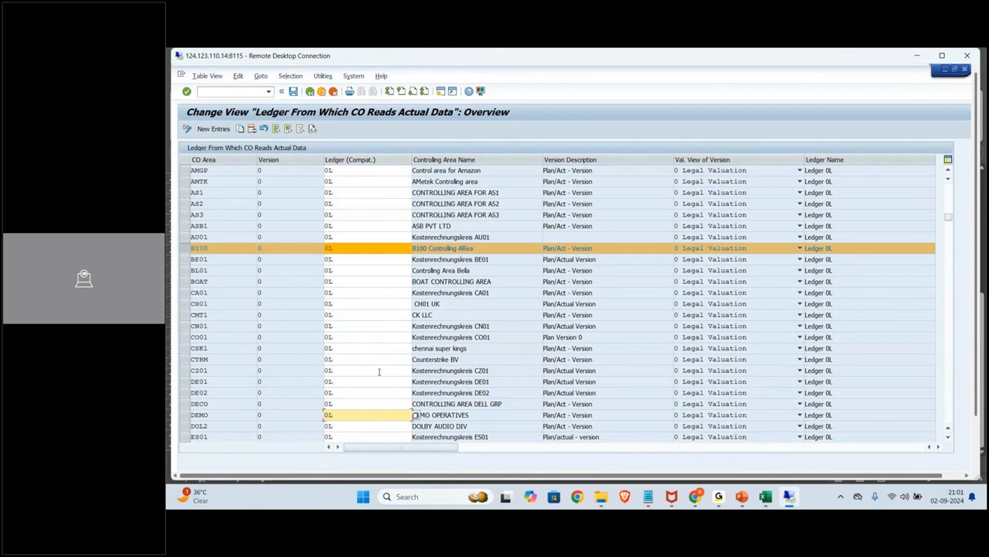
{"action": "scroll", "coordinate": [371, 373], "scroll_direction": "down", "scroll_amount": 1}
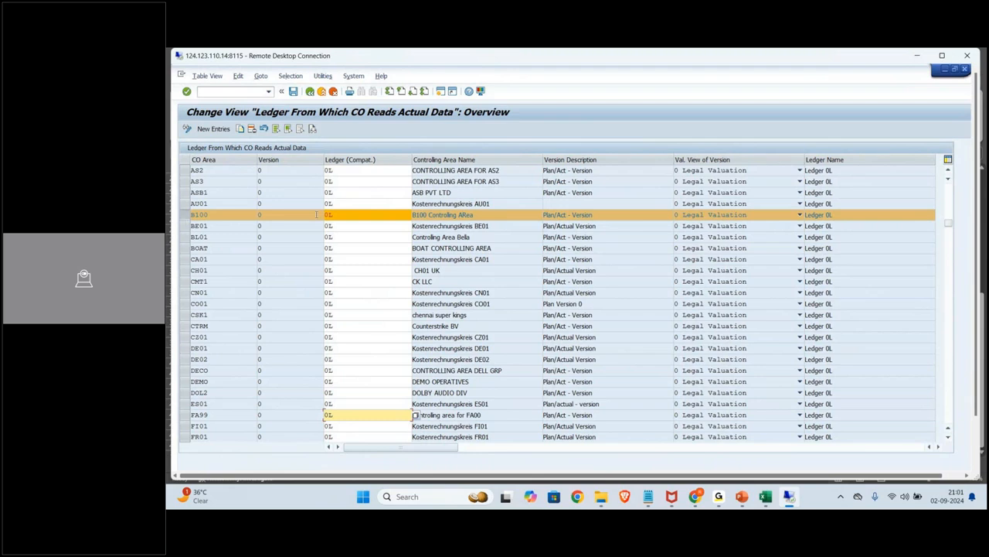
{"action": "scroll", "coordinate": [268, 279], "scroll_direction": "down", "scroll_amount": 4}
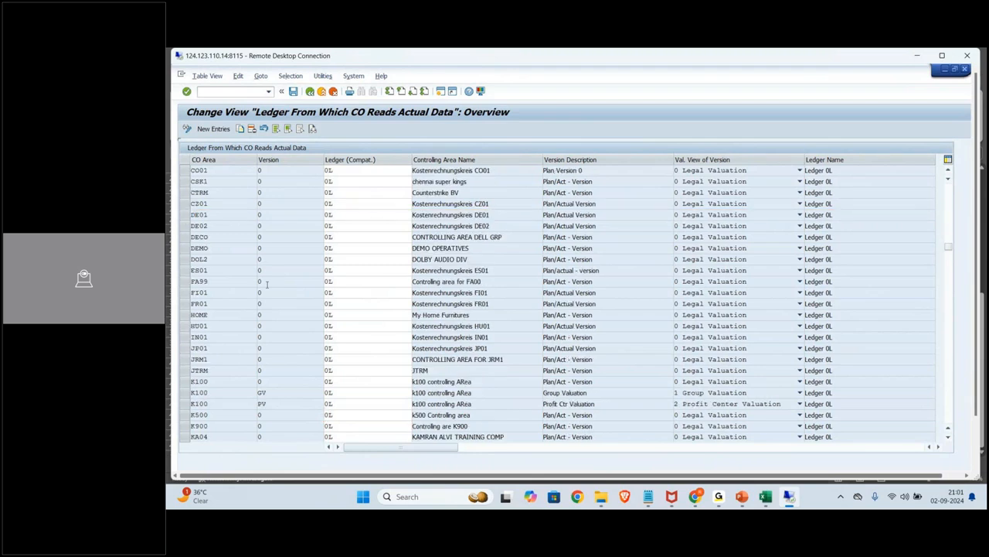
{"action": "scroll", "coordinate": [267, 285], "scroll_direction": "down", "scroll_amount": 2}
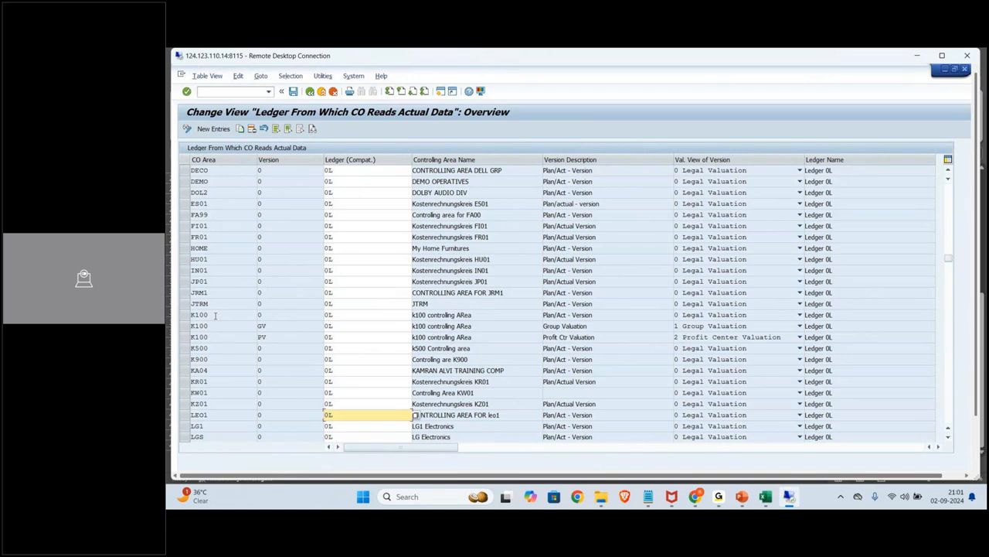
{"action": "left_click", "coordinate": [184, 315]}
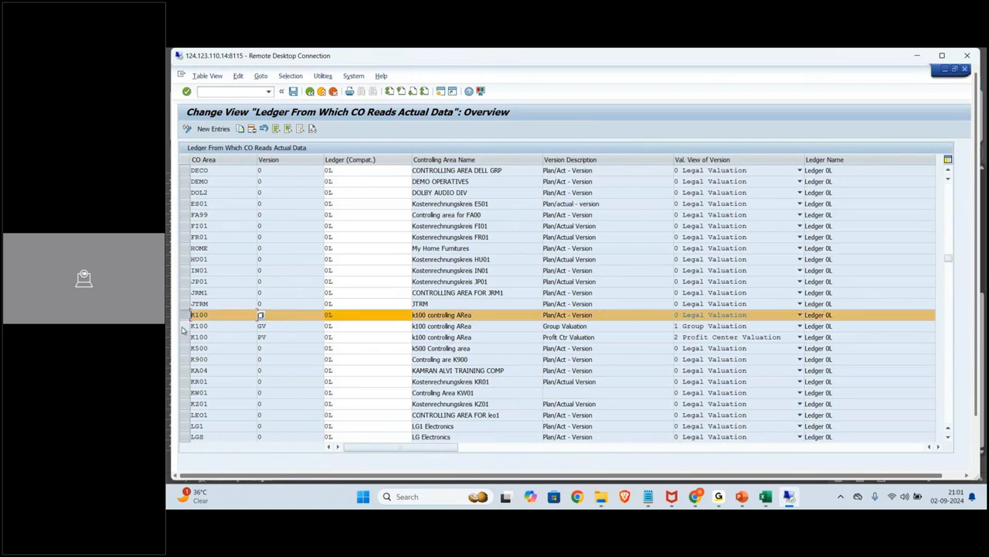
{"action": "left_click", "coordinate": [184, 326]}
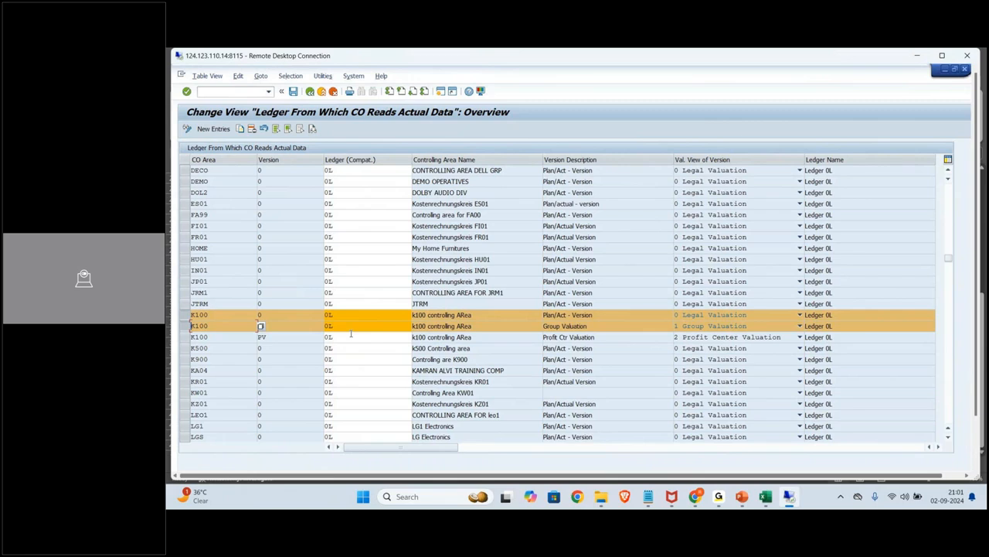
{"action": "left_click", "coordinate": [345, 327]}
{"action": "left_click", "coordinate": [282, 326]}
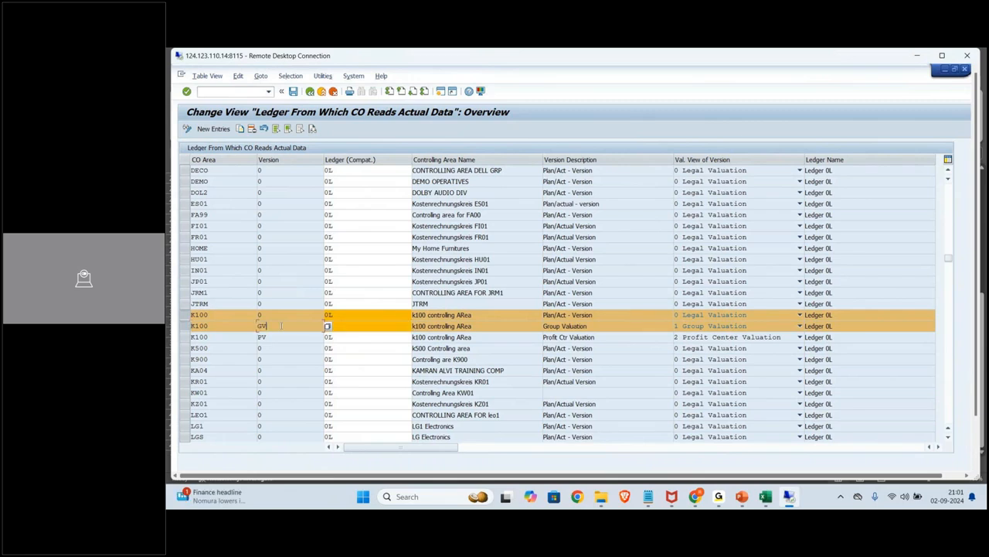
{"action": "left_click", "coordinate": [274, 337]}
{"action": "left_click", "coordinate": [273, 304]}
{"action": "left_click", "coordinate": [277, 315]}
Switch to the Batch workbook in Excel to check the version questions on the Std vs MAP sheet, and return to SAP.
{"action": "mouse_move", "coordinate": [694, 496]}
{"action": "mouse_move", "coordinate": [765, 497]}
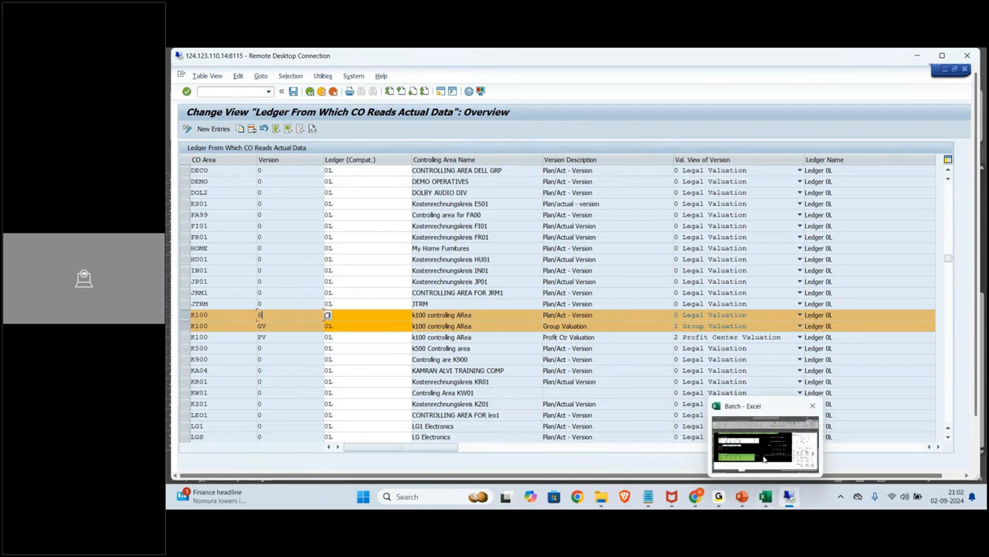
{"action": "left_click", "coordinate": [765, 461]}
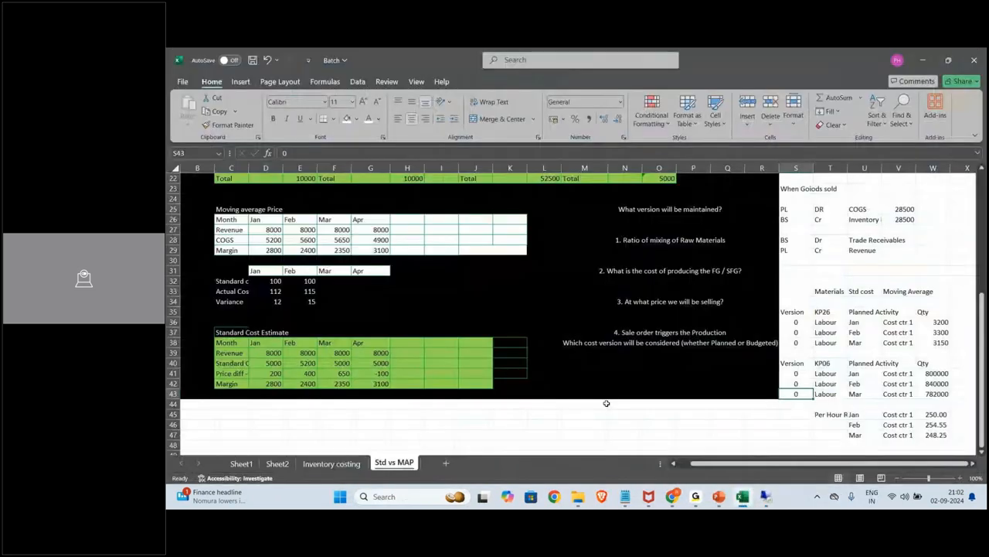
{"action": "left_click", "coordinate": [511, 274]}
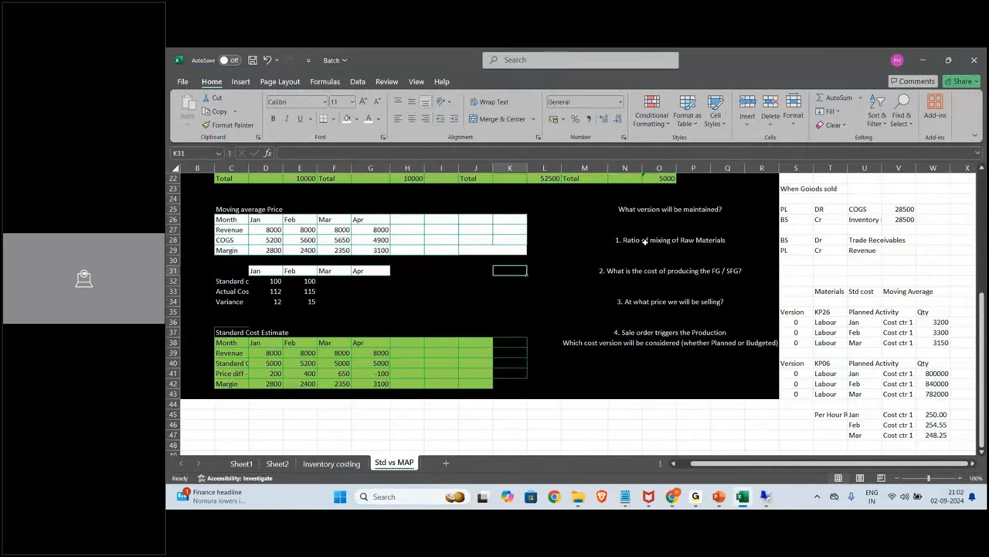
{"action": "key", "text": "alt+Tab"}
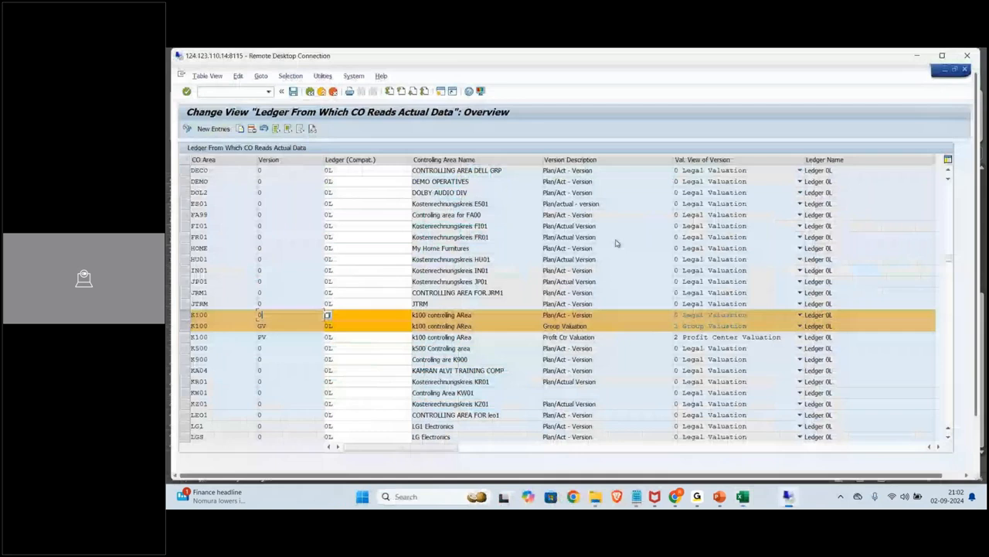
Open transaction CK94 with /NCK94 and choose material BB10_RM_SPLTVAL_02 for the mixing ratio.
{"action": "left_click", "coordinate": [261, 91]}
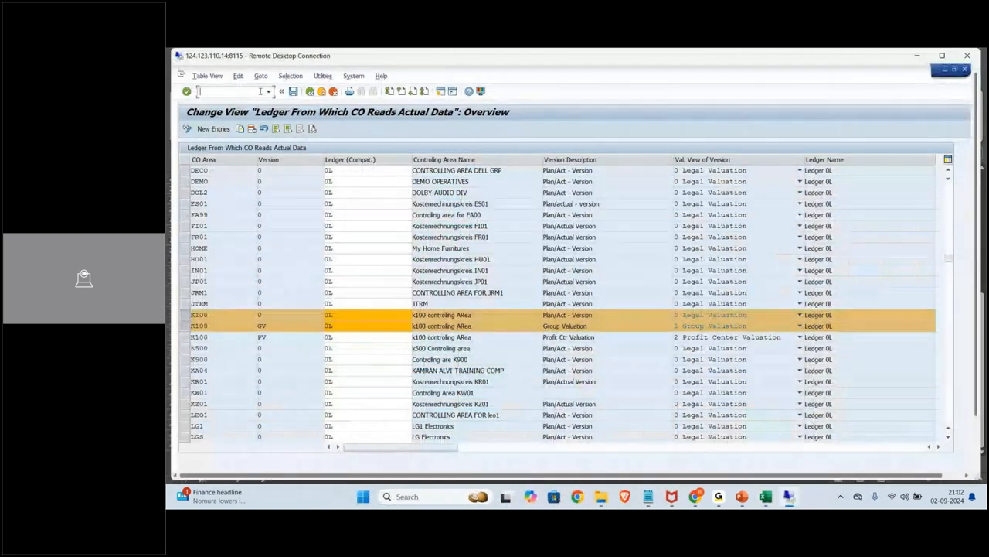
{"action": "type", "text": "/NCK"}
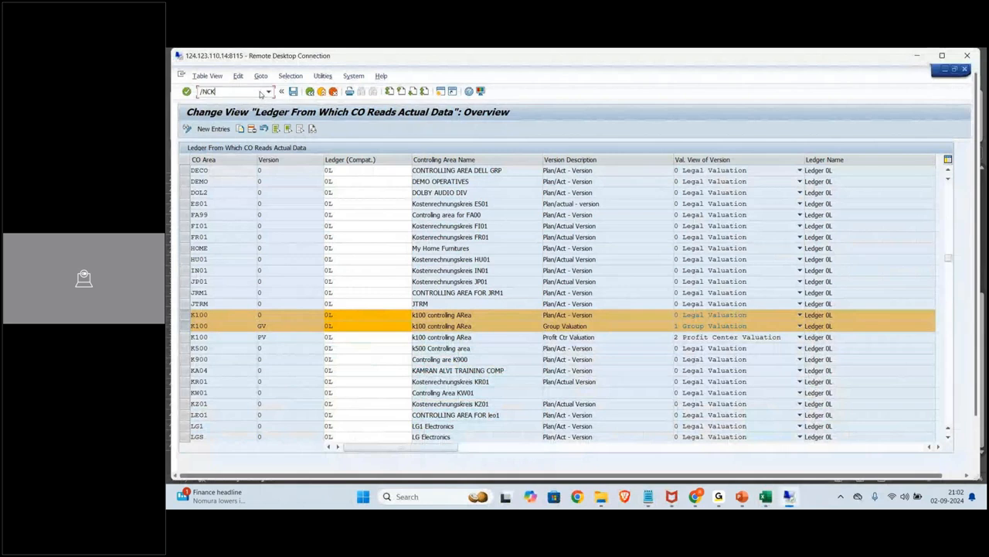
{"action": "type", "text": "94"}
{"action": "key", "text": "Return"}
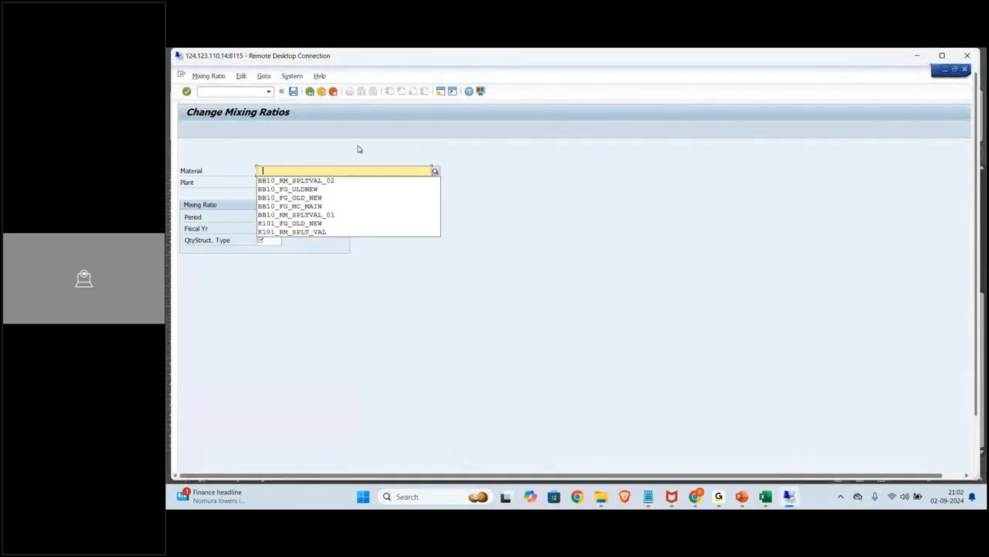
{"action": "left_click", "coordinate": [328, 182]}
{"action": "key", "text": "Tab"}
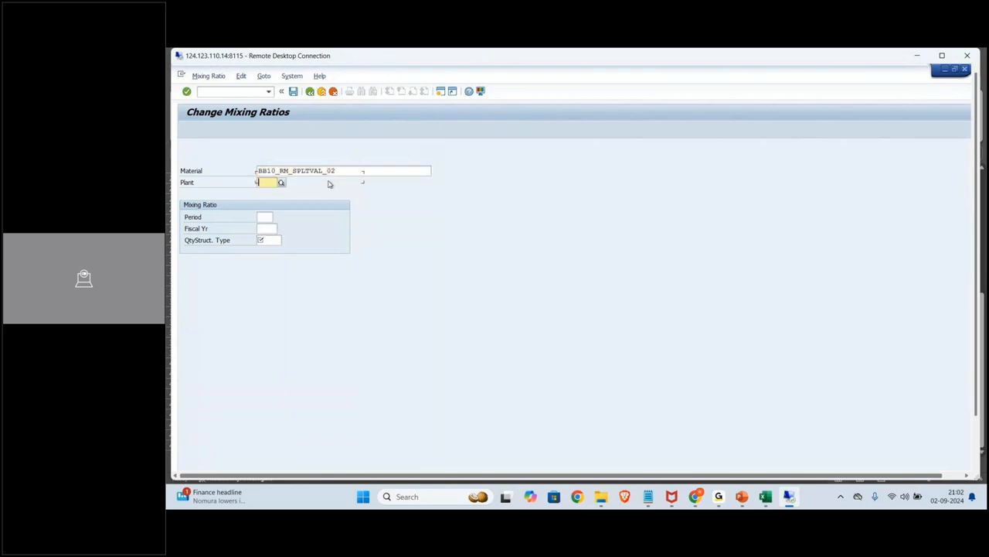
Enter plant BB20 and quantity structure type QTST for the mixing ratio, and submit the selection.
{"action": "type", "text": "1B1"}
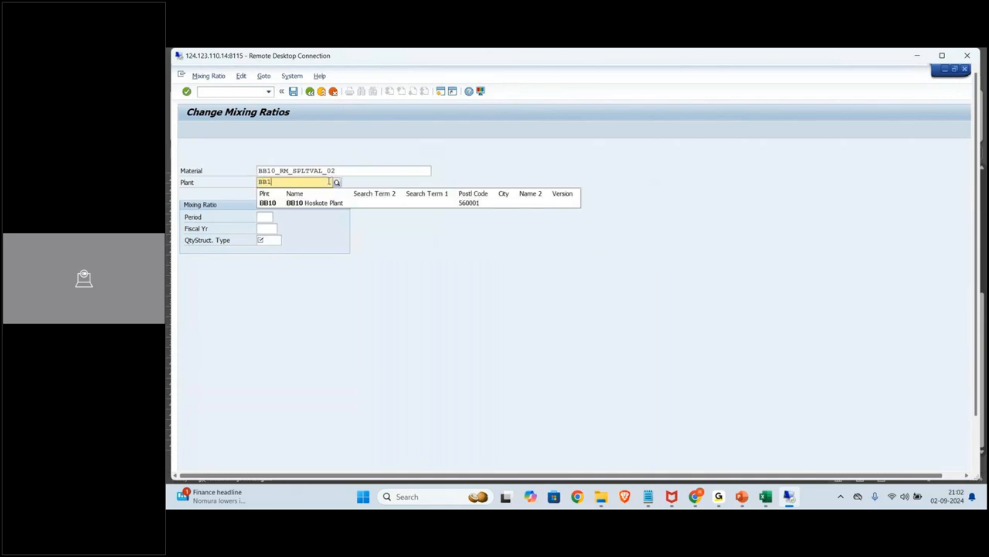
{"action": "key", "text": "BackSpace"}
{"action": "type", "text": "20"}
{"action": "key", "text": "Tab"}
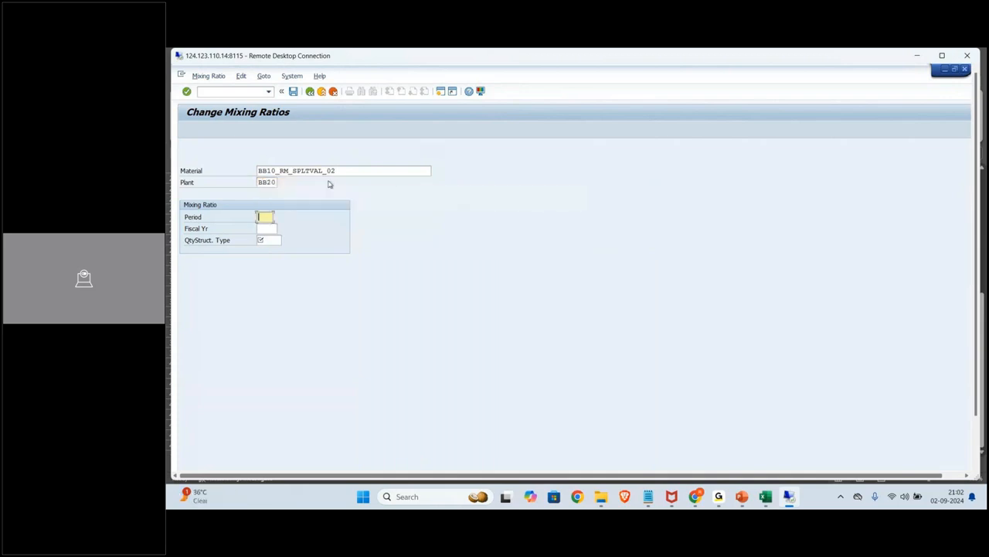
{"action": "left_click", "coordinate": [263, 240]}
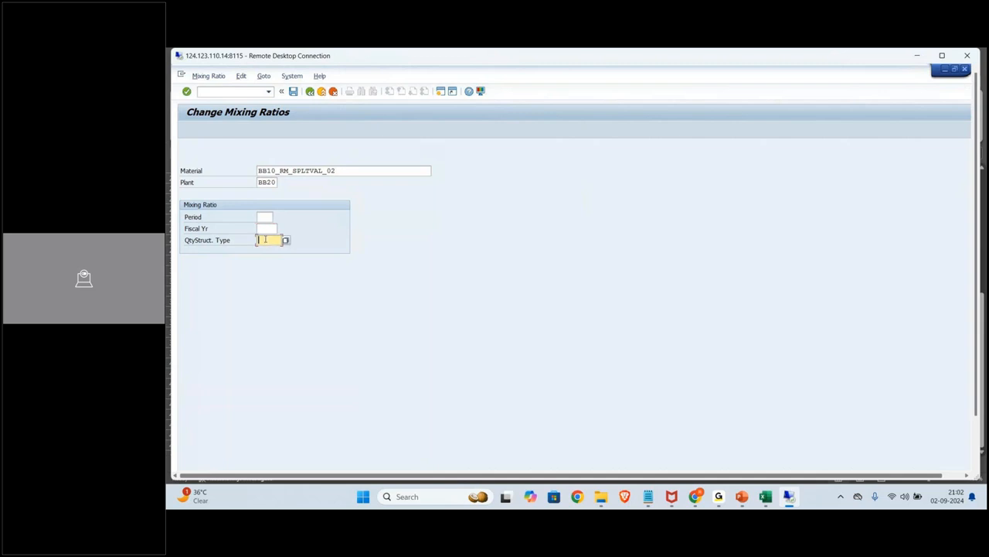
{"action": "type", "text": "QTST"}
{"action": "key", "text": "Return"}
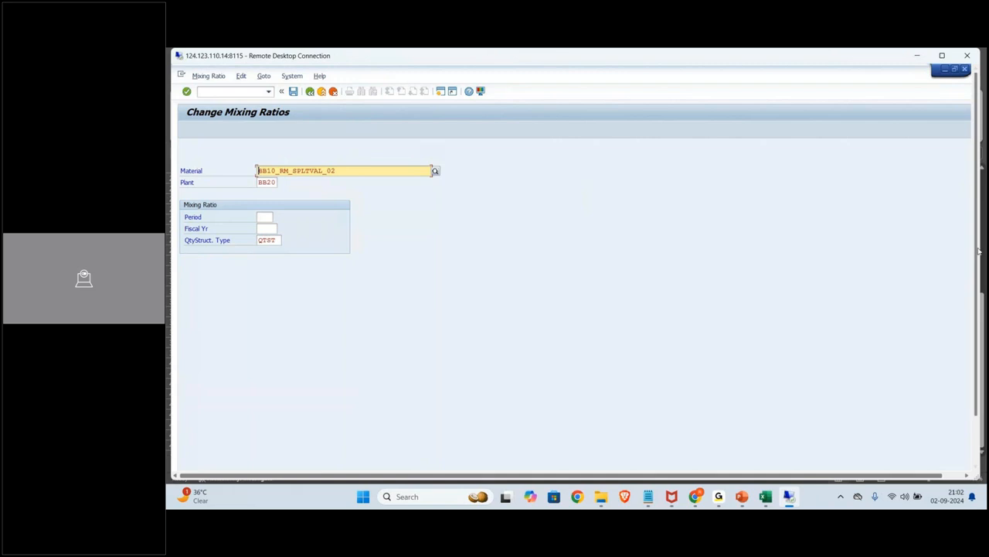
Read the status message at the end of the mixing ratio screen and change the plant to B210.
{"action": "left_click_drag", "start_coordinate": [978, 252], "coordinate": [974, 298]}
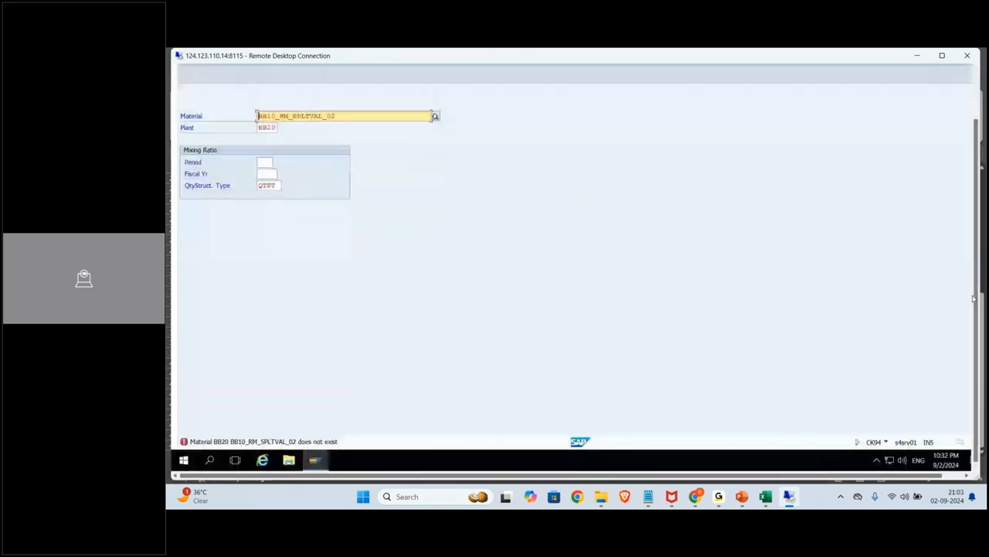
{"action": "left_click_drag", "start_coordinate": [973, 299], "coordinate": [973, 248]}
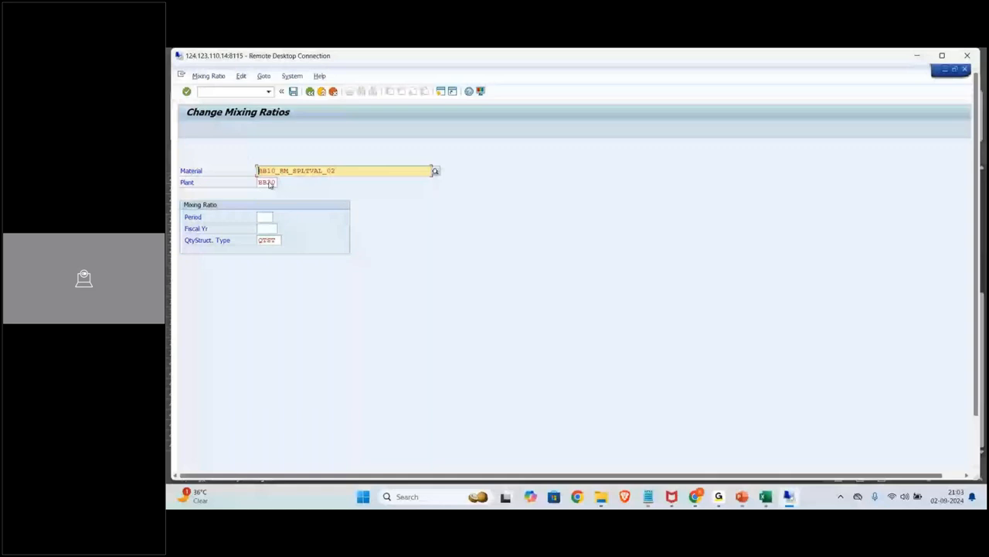
{"action": "left_click", "coordinate": [275, 183]}
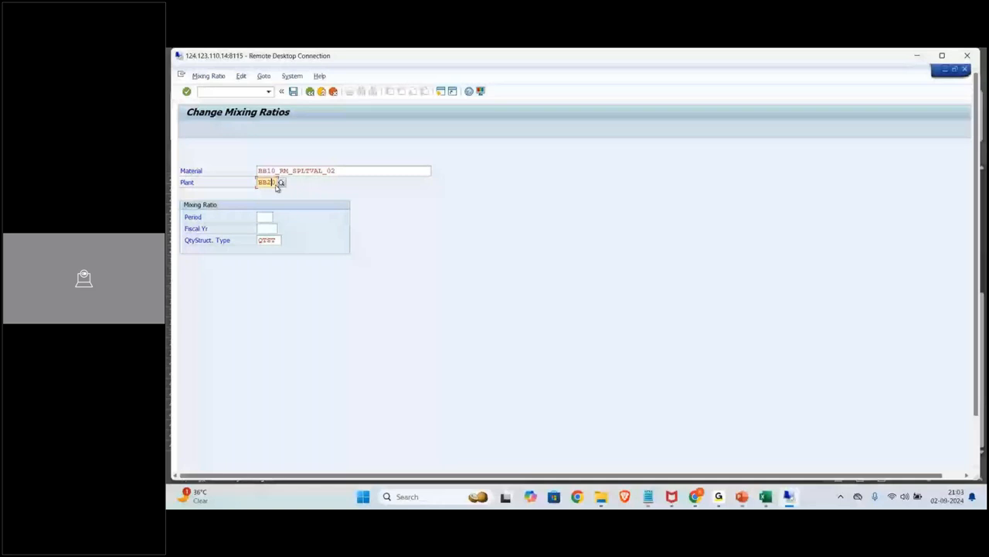
{"action": "double_click", "coordinate": [276, 186]}
{"action": "type", "text": "B210"}
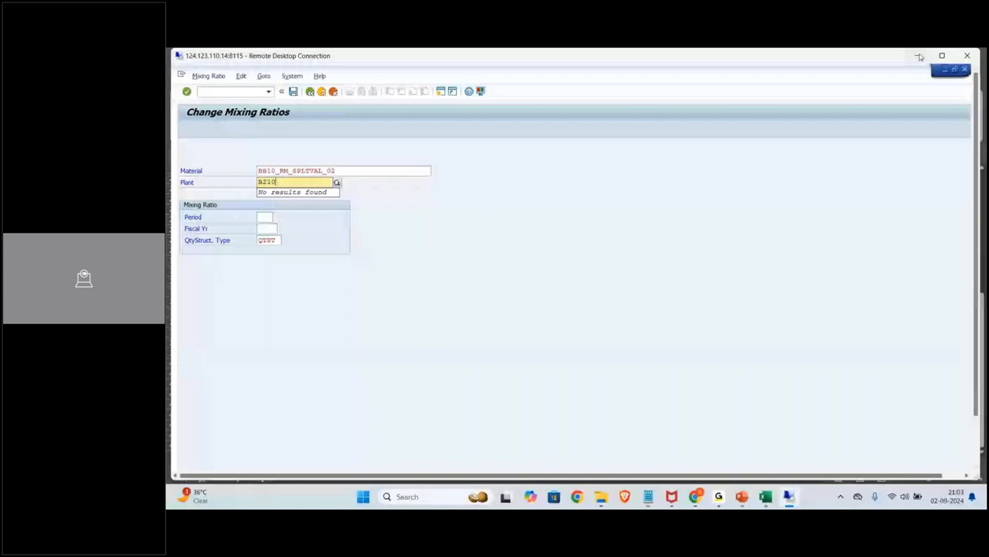
Minimize the remote SAP session to return to the Excel costing sheet, and switch to another open window.
{"action": "left_click", "coordinate": [919, 55]}
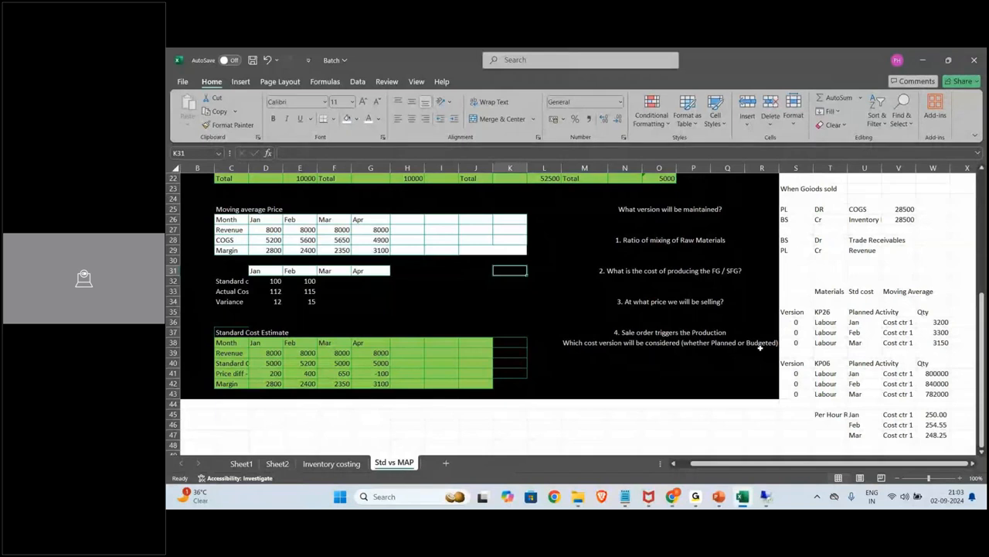
{"action": "left_click", "coordinate": [696, 497]}
{"action": "left_click", "coordinate": [749, 442]}
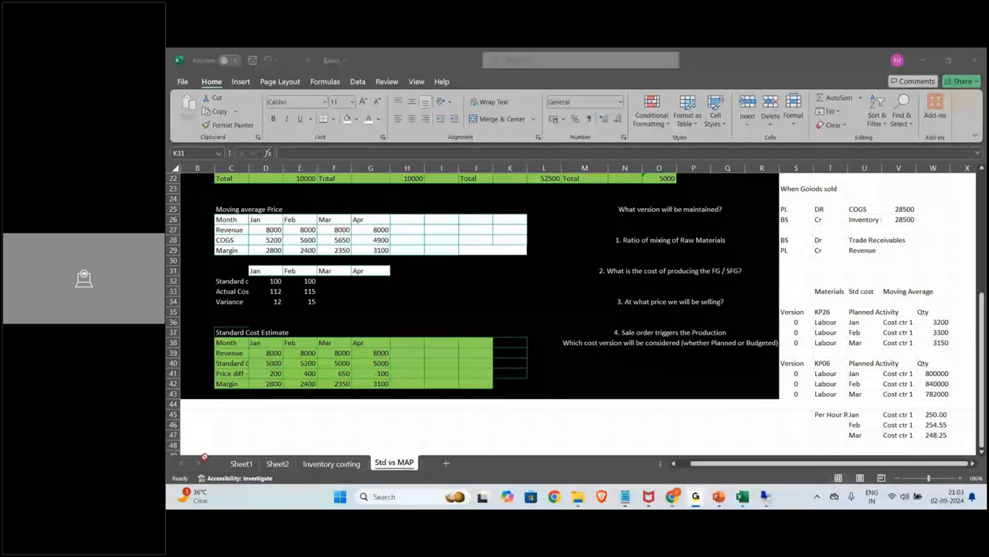